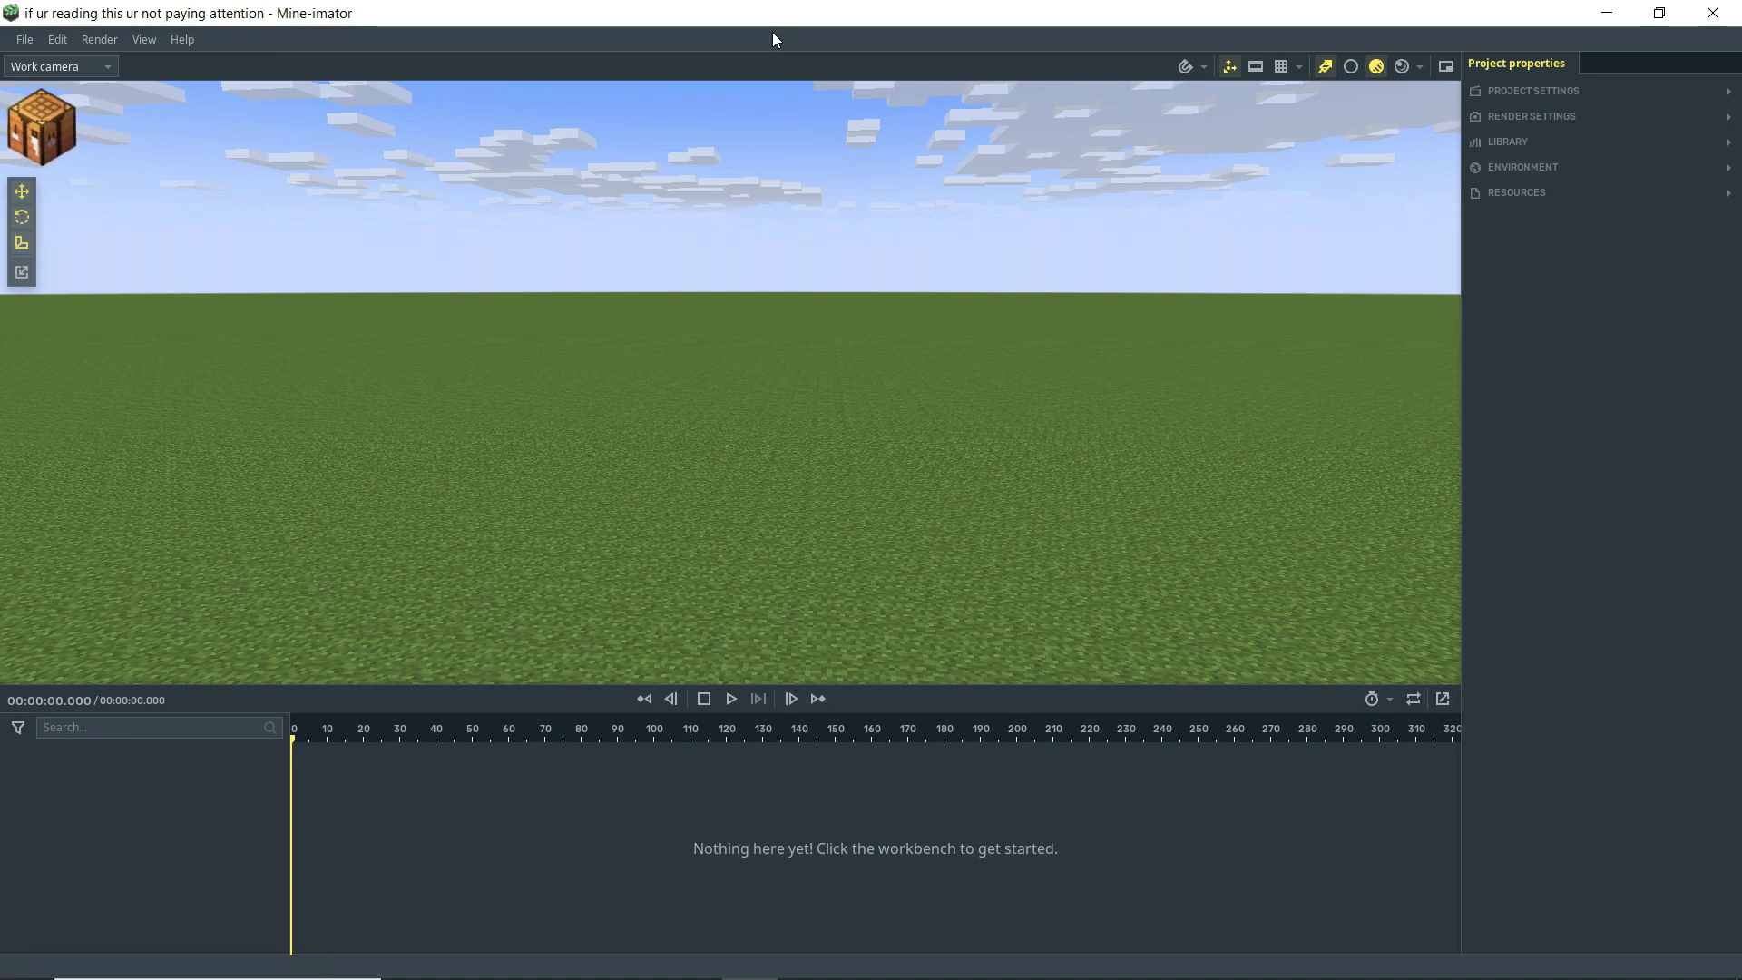
- Browse the particle spawner presets, previewing Electric spark, Explosion, Firework blast and Huge smoke
click(41, 122)
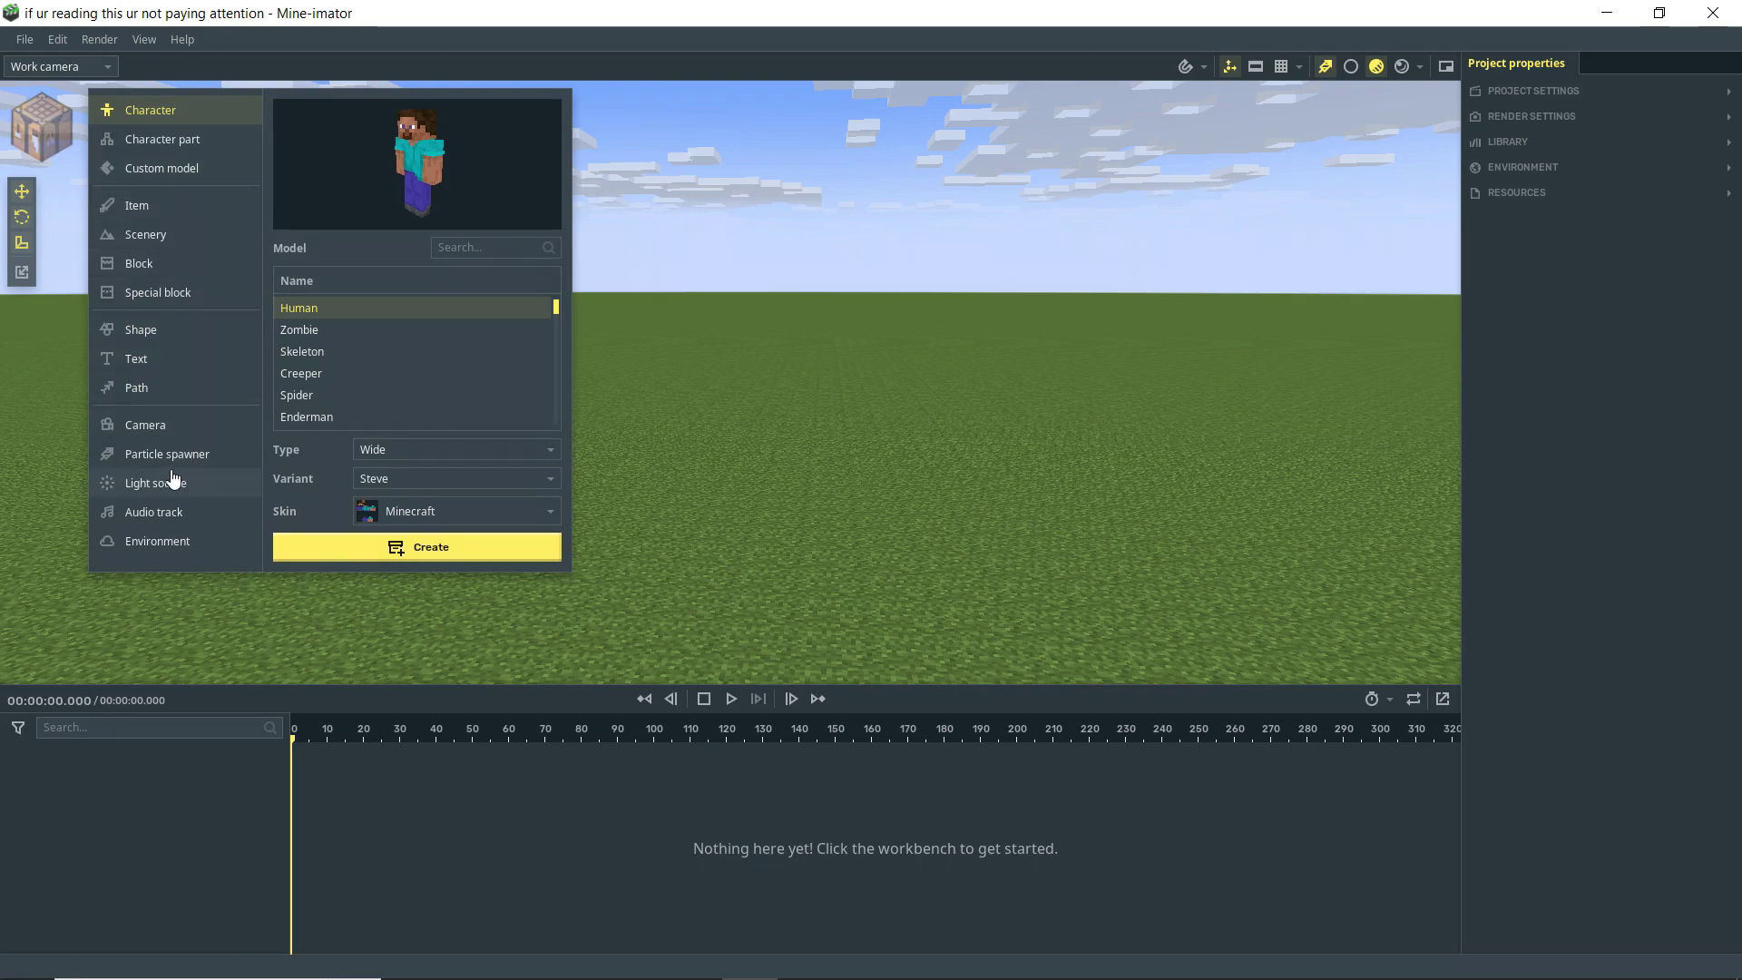
click(171, 453)
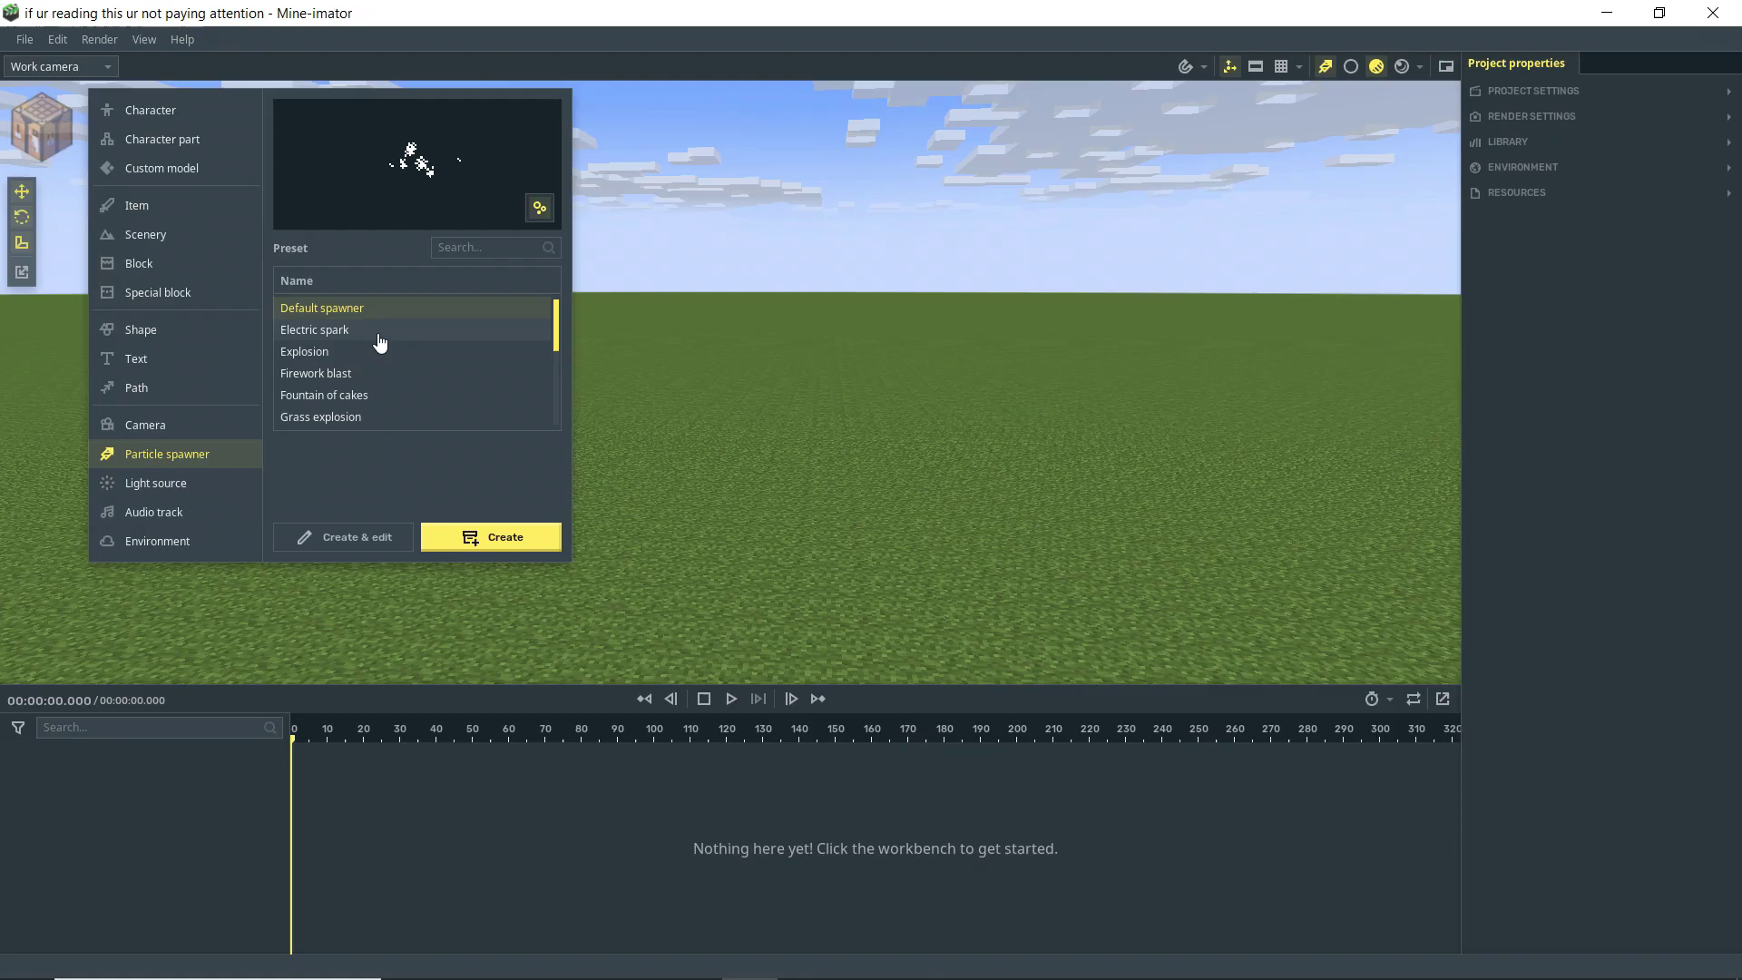
click(380, 339)
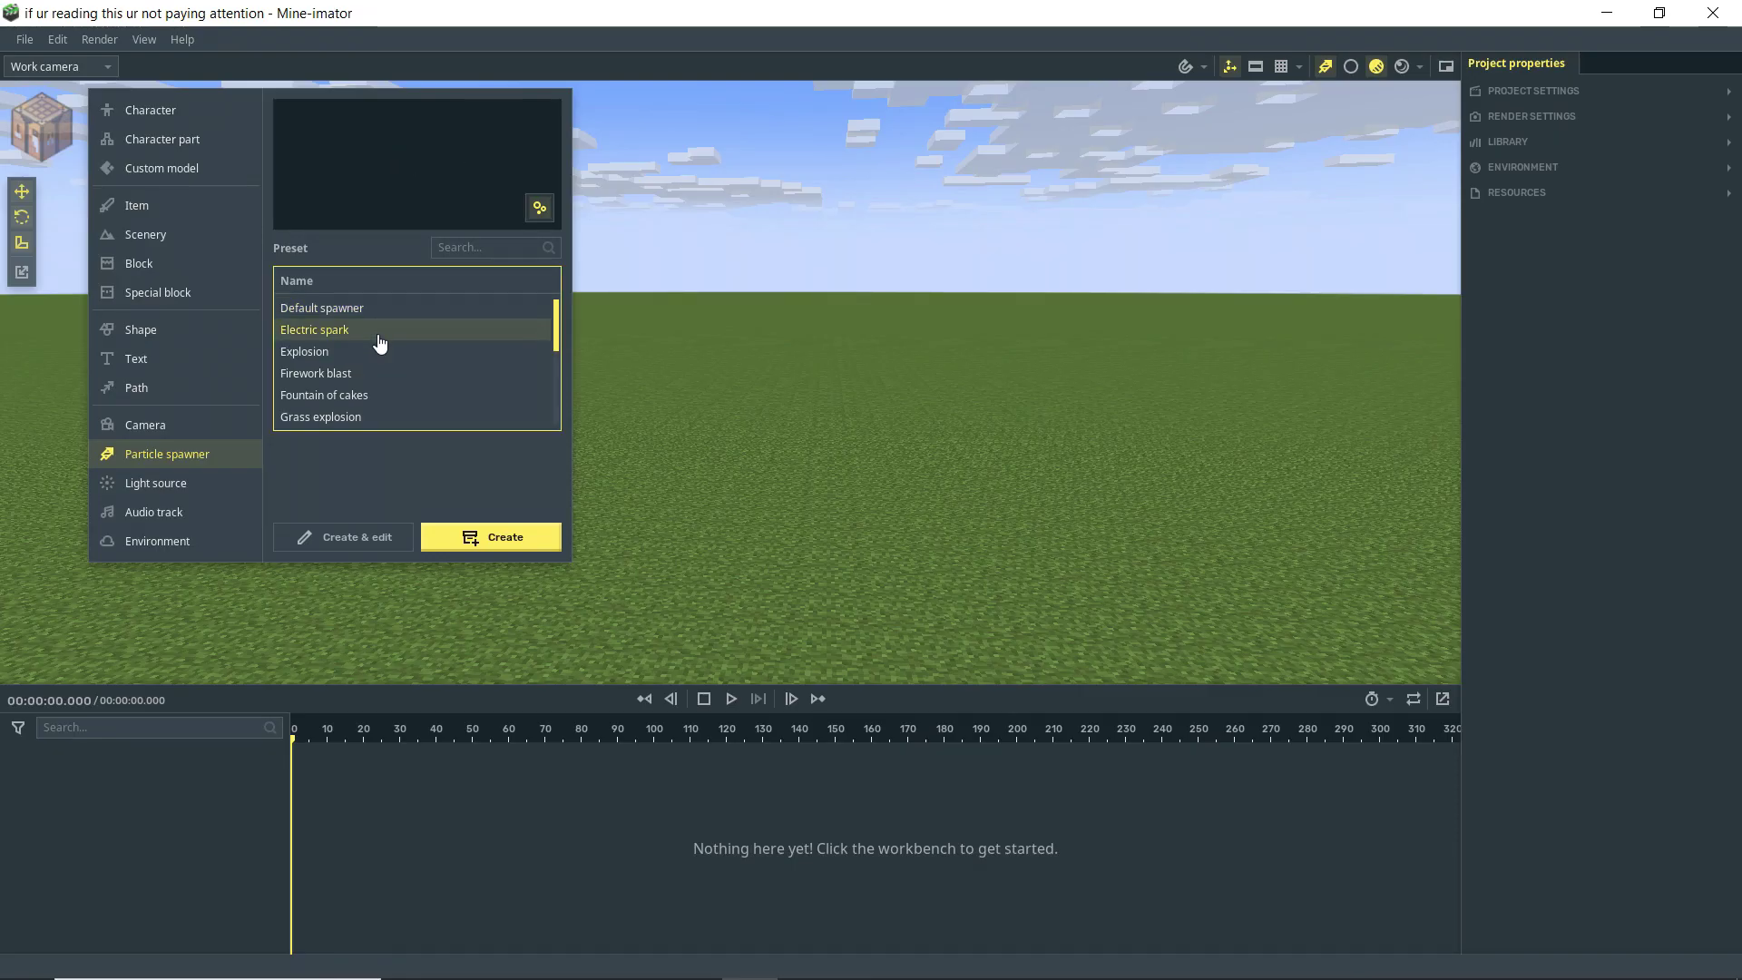
click(329, 354)
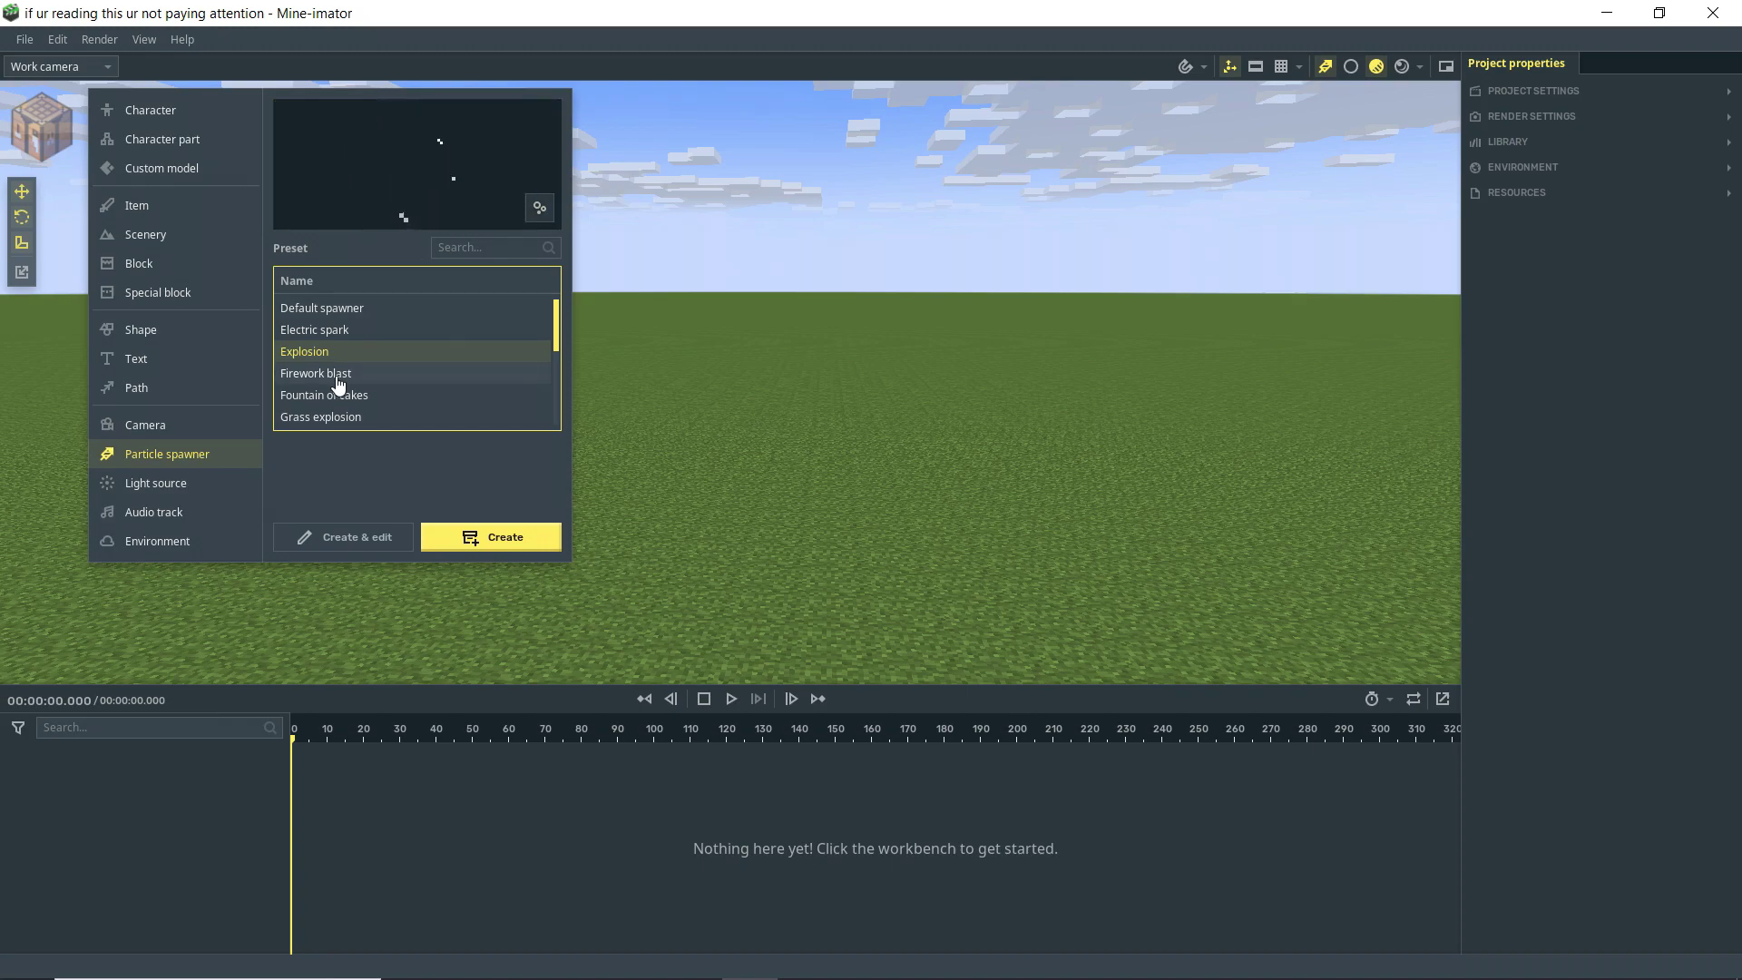
click(340, 374)
scroll(352, 379, down, 2)
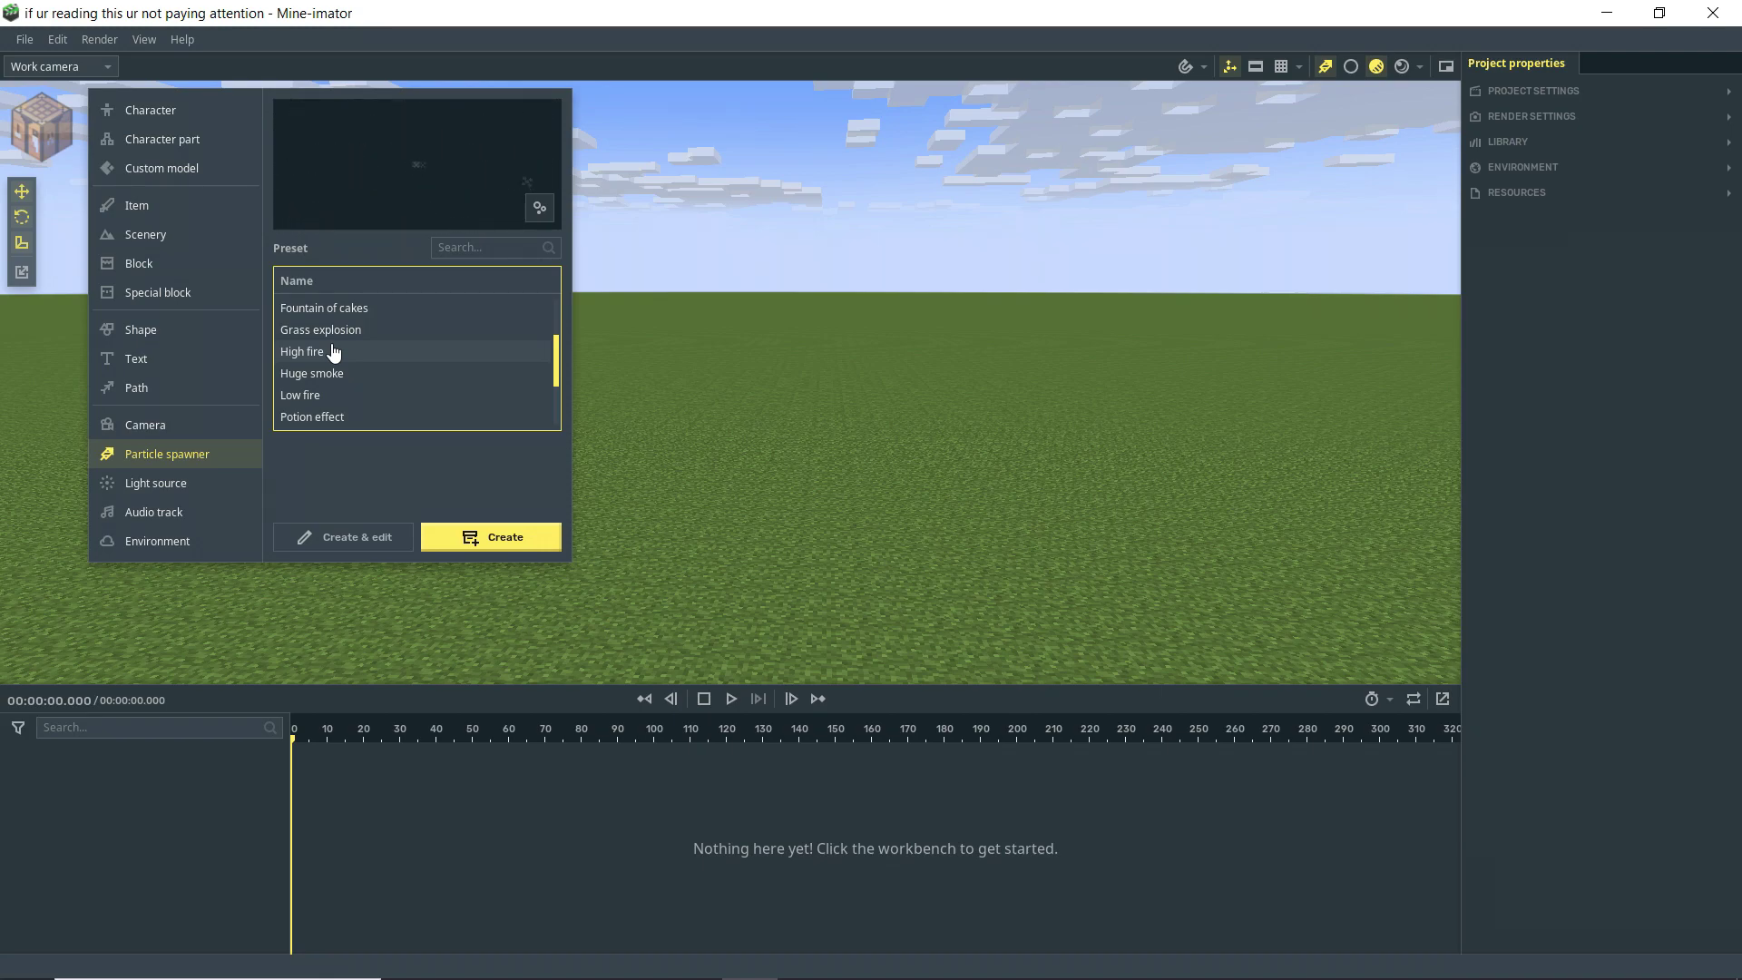
click(328, 379)
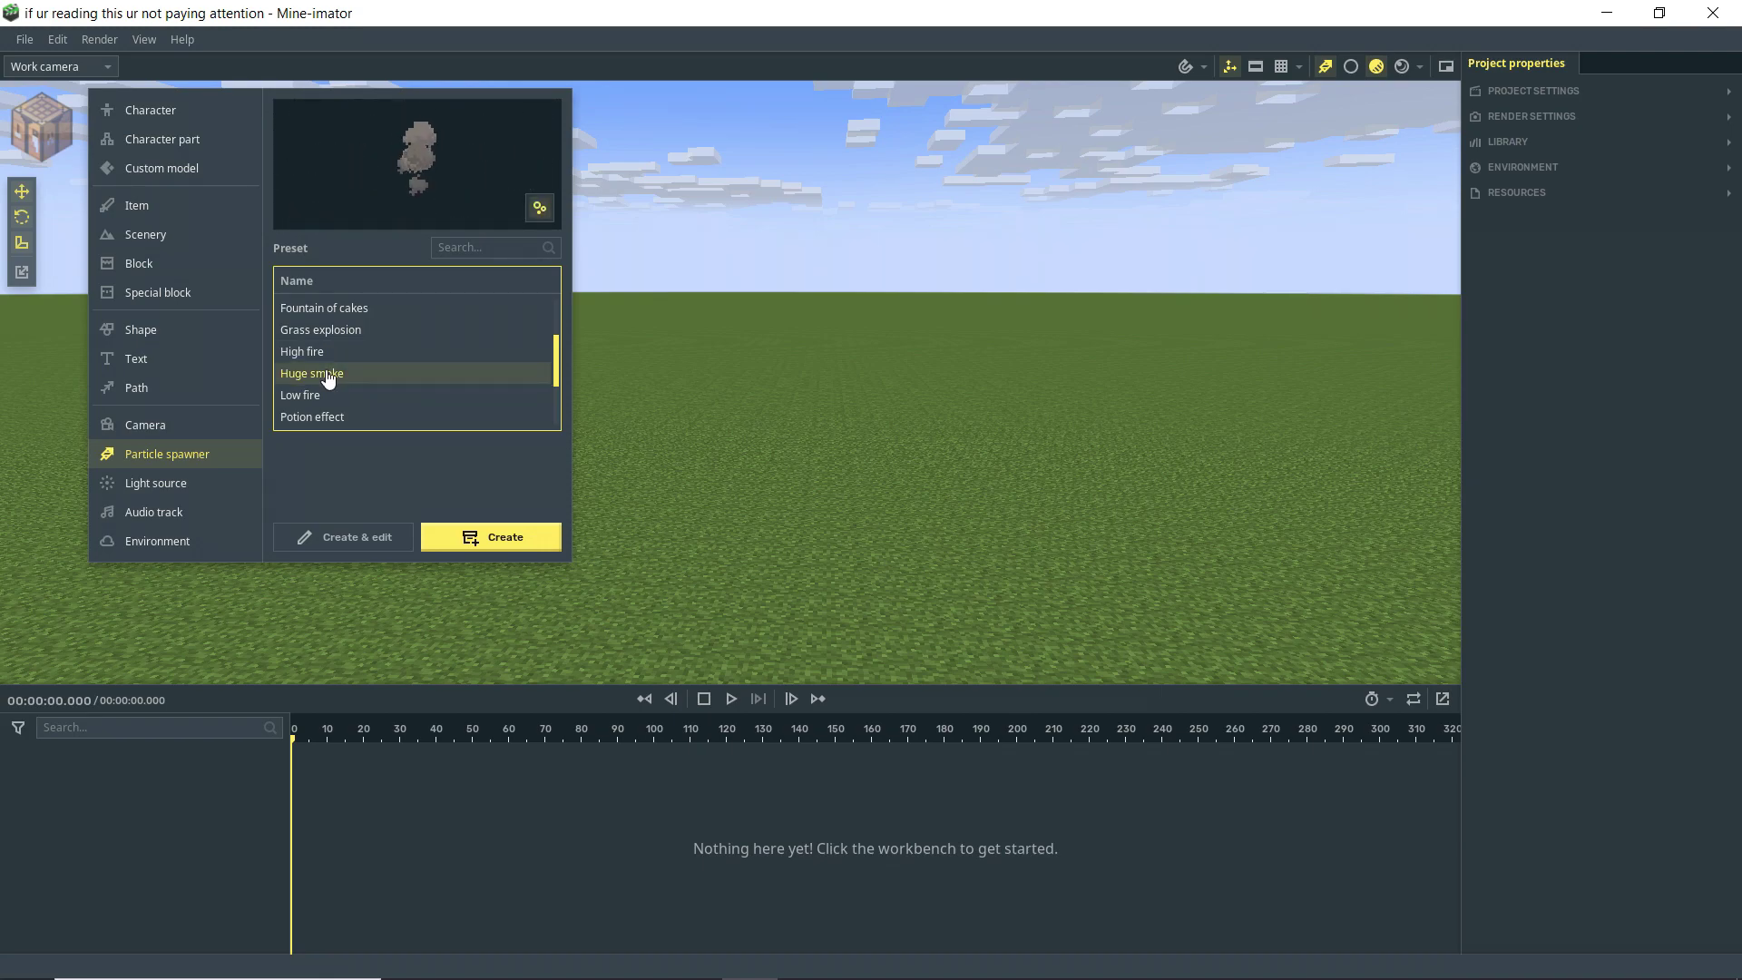
- Create the spawner from the Snow preset
scroll(396, 375, down, 2)
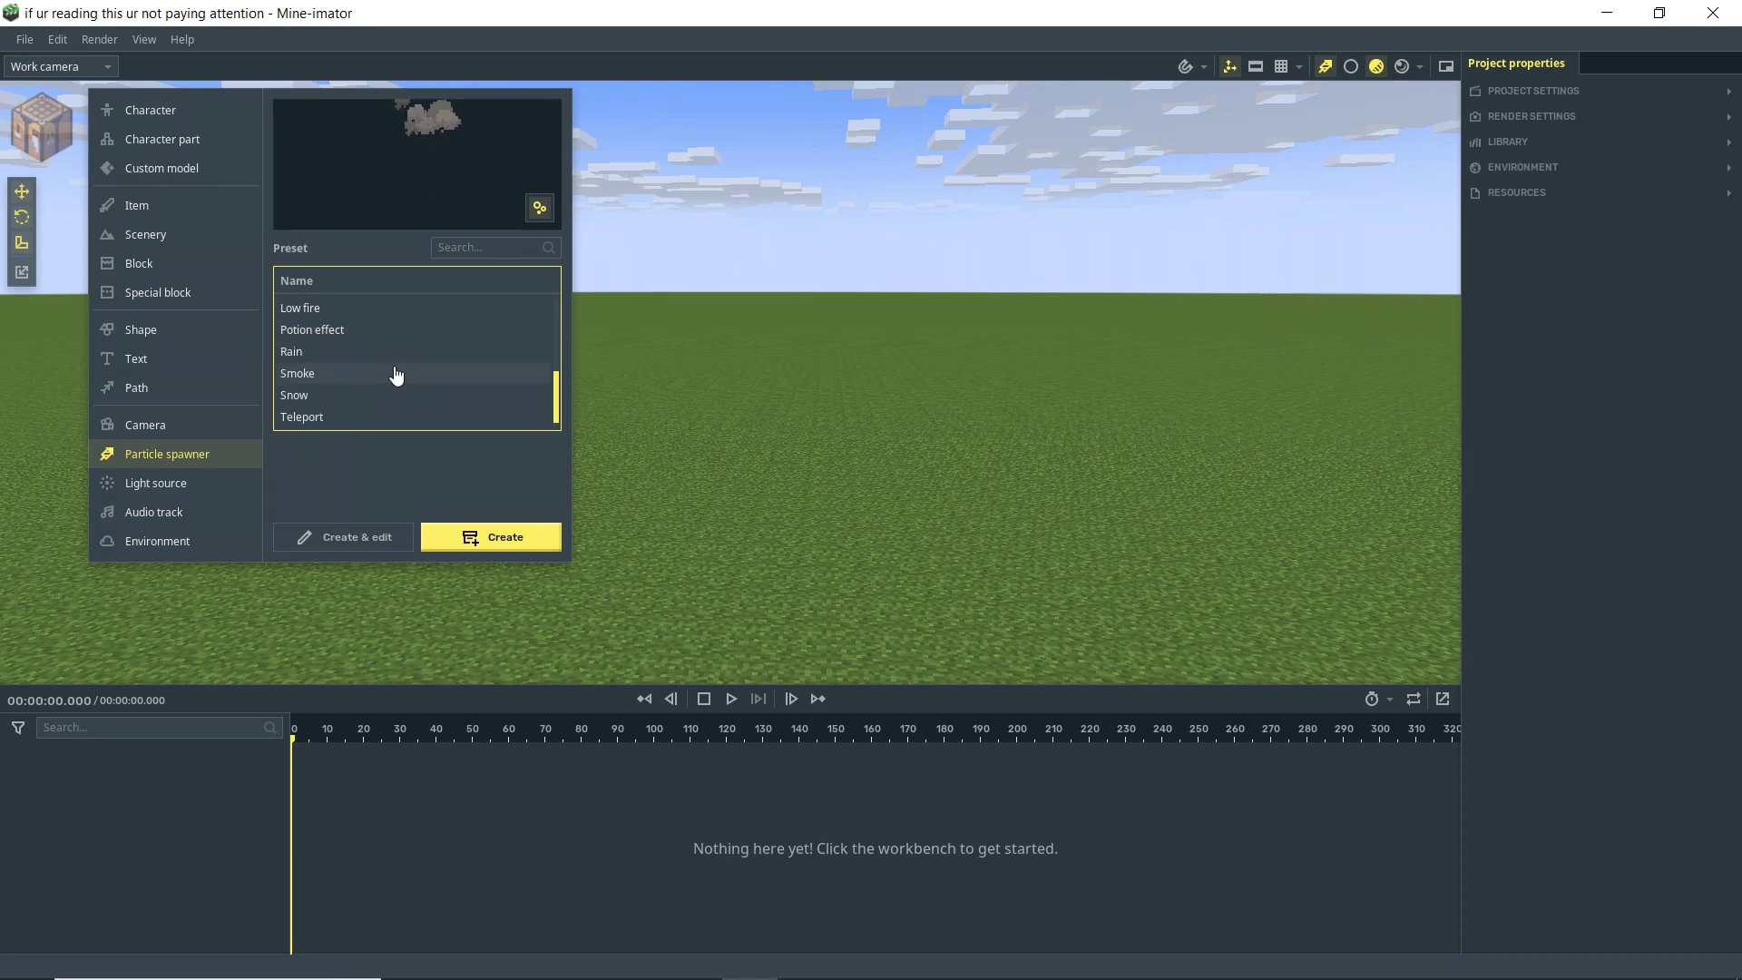
click(299, 403)
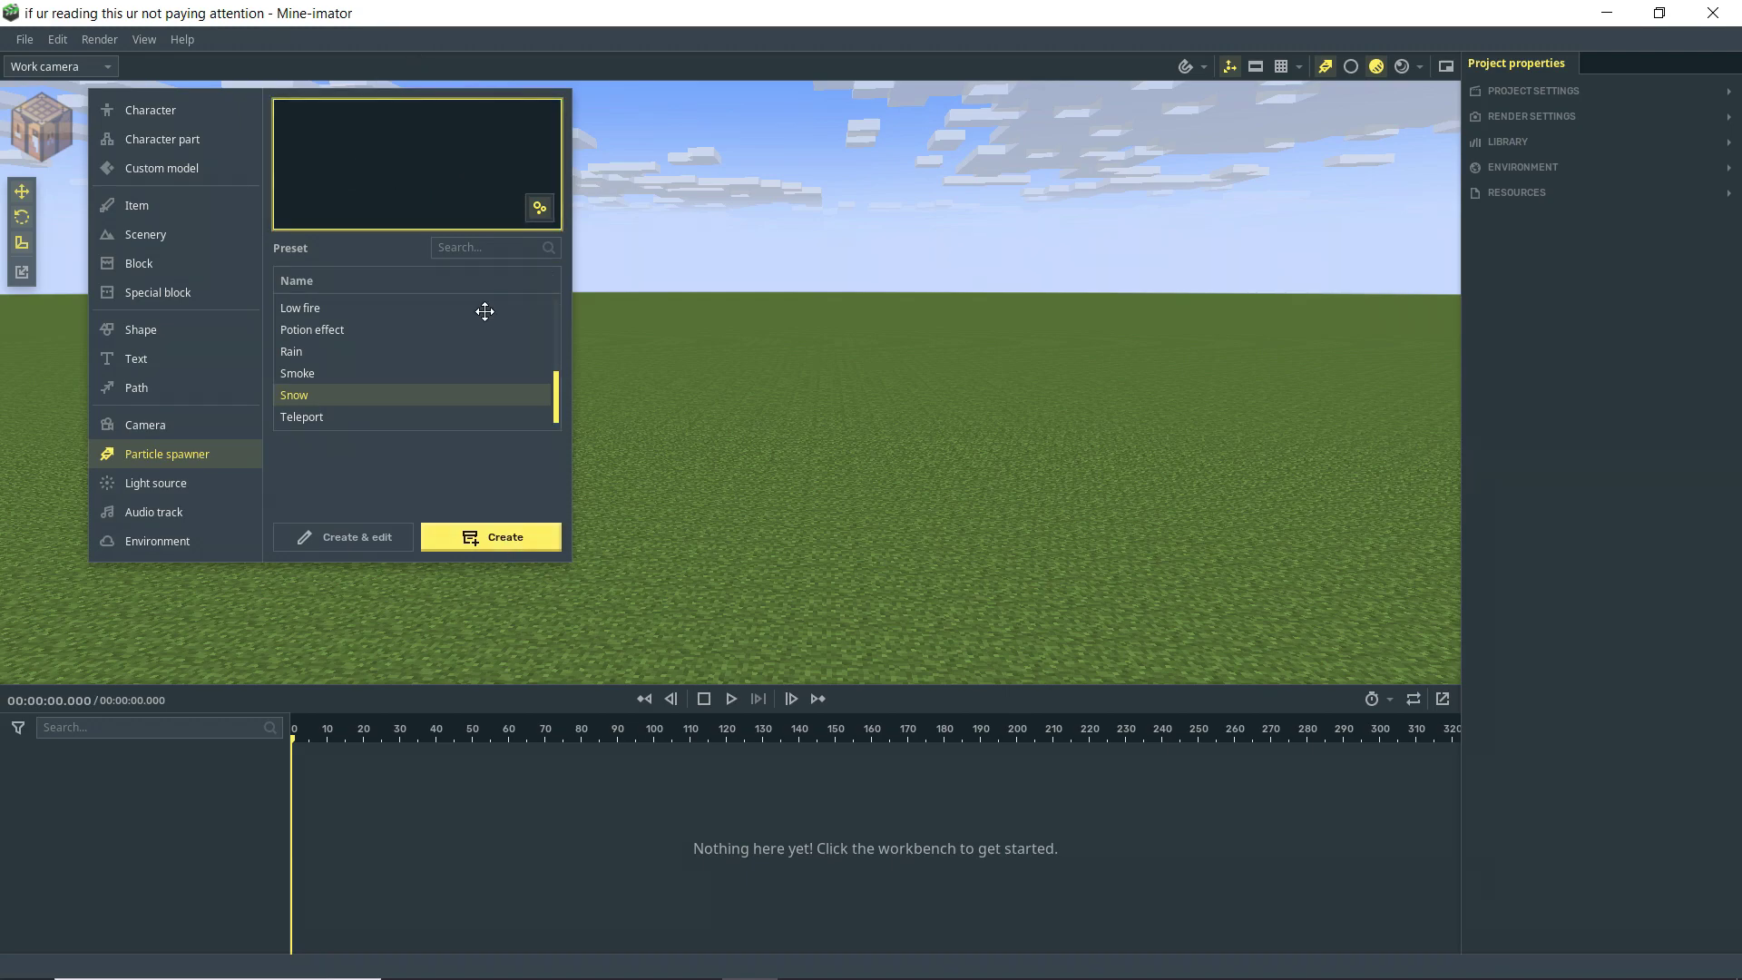
click(503, 540)
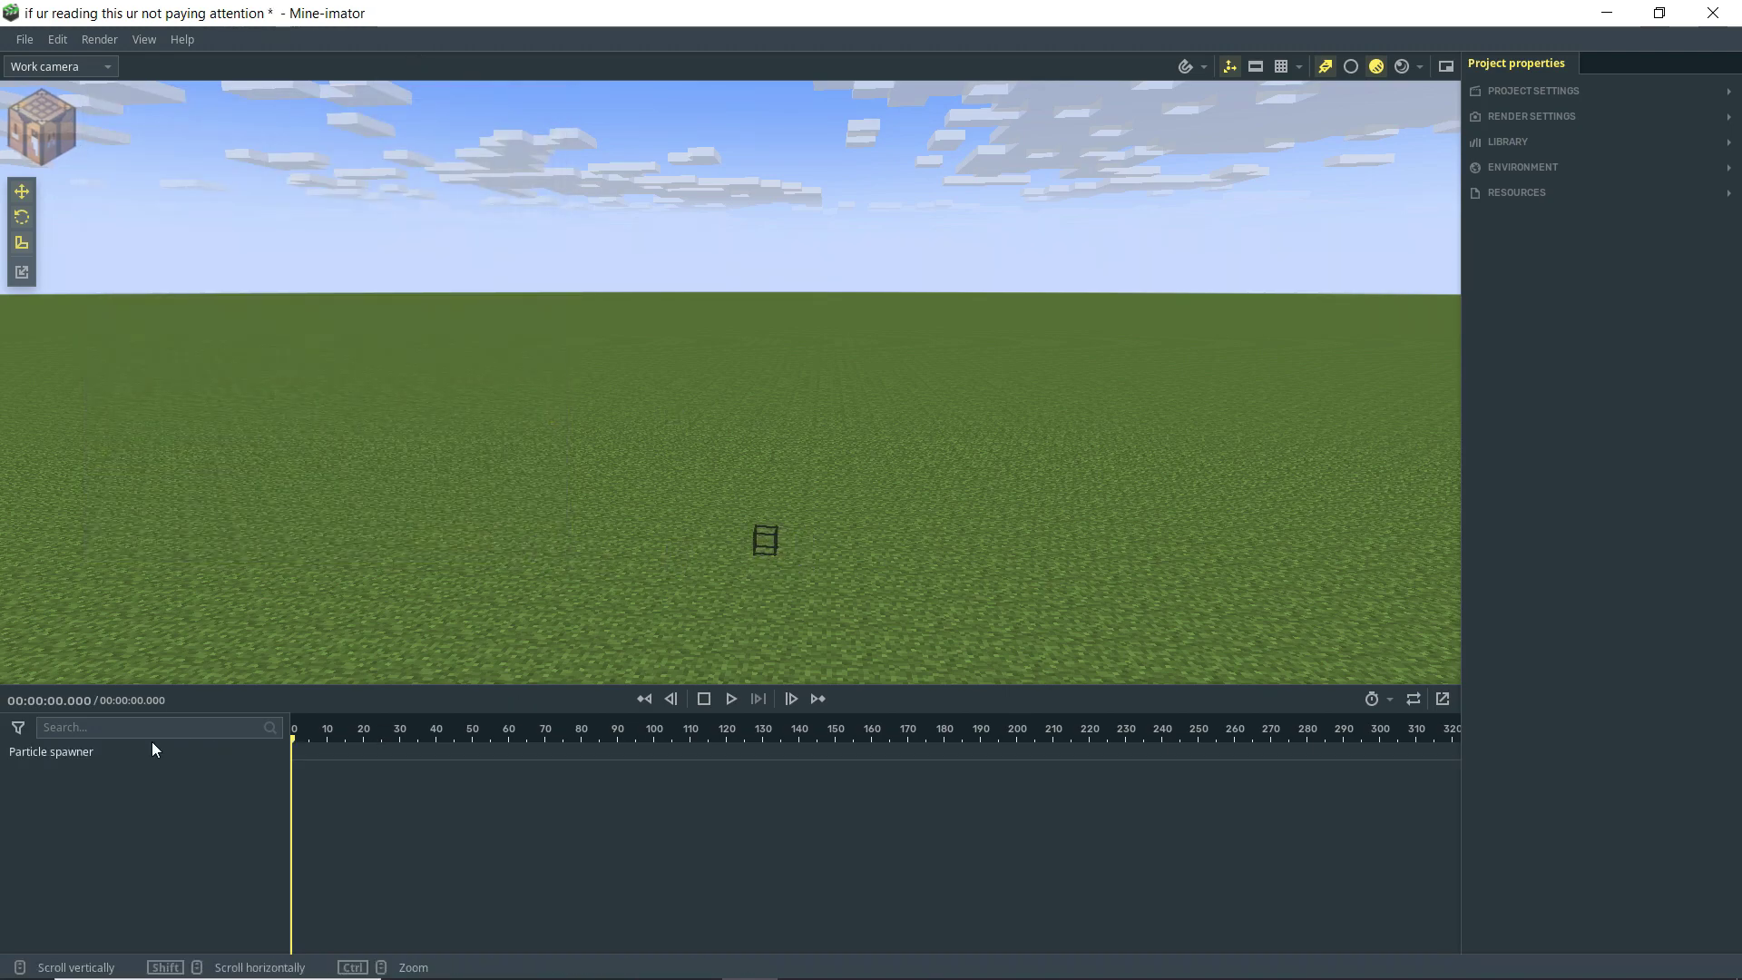
- Reset the spawner's position to 0, 0, 0 and show the project library listing it
click(73, 753)
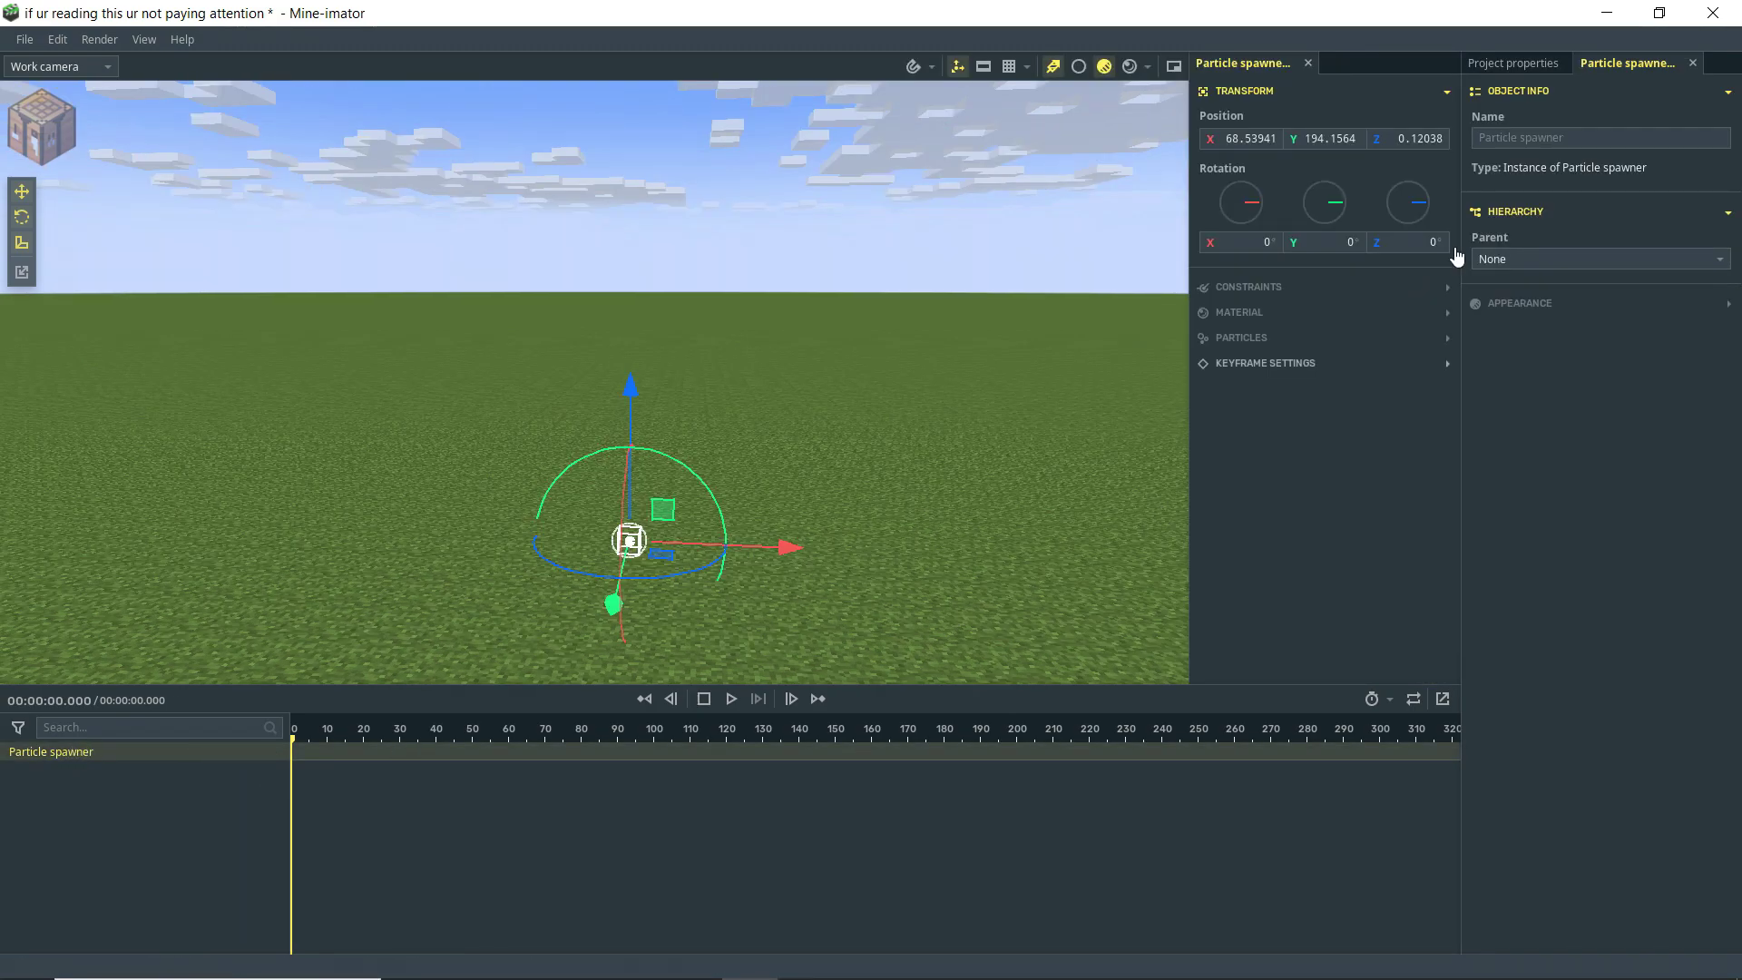
click(1440, 116)
right_drag(871, 319, 871, 318)
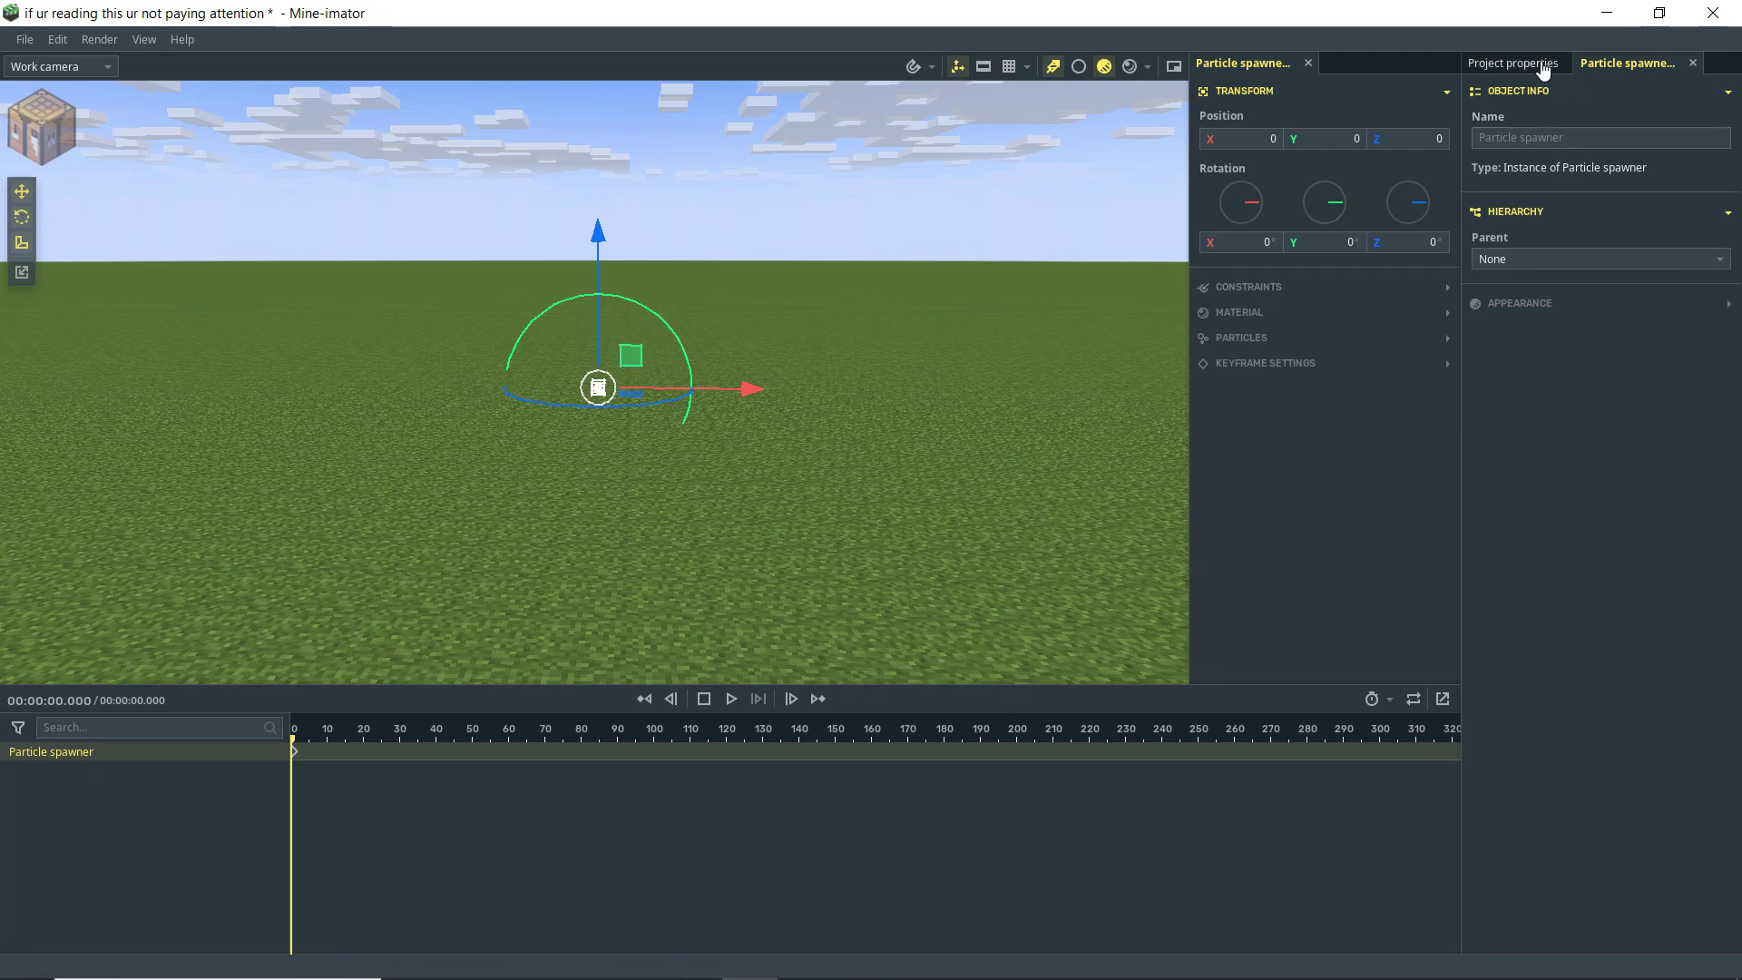
click(1513, 65)
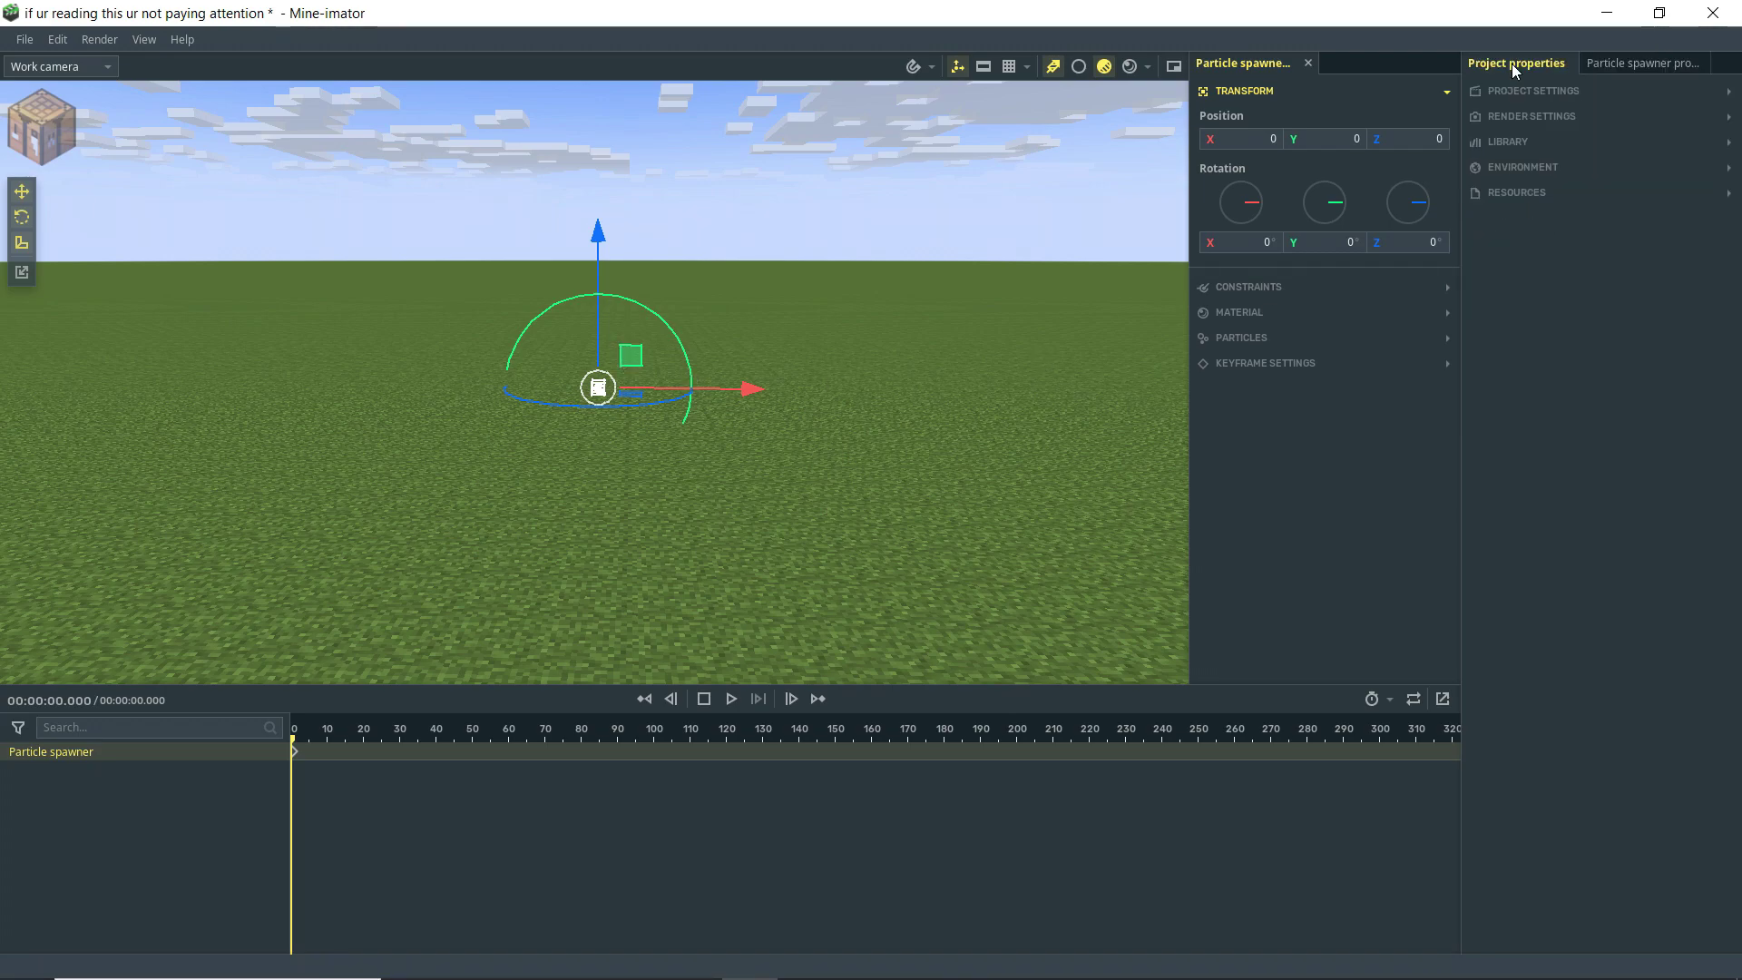
click(1532, 146)
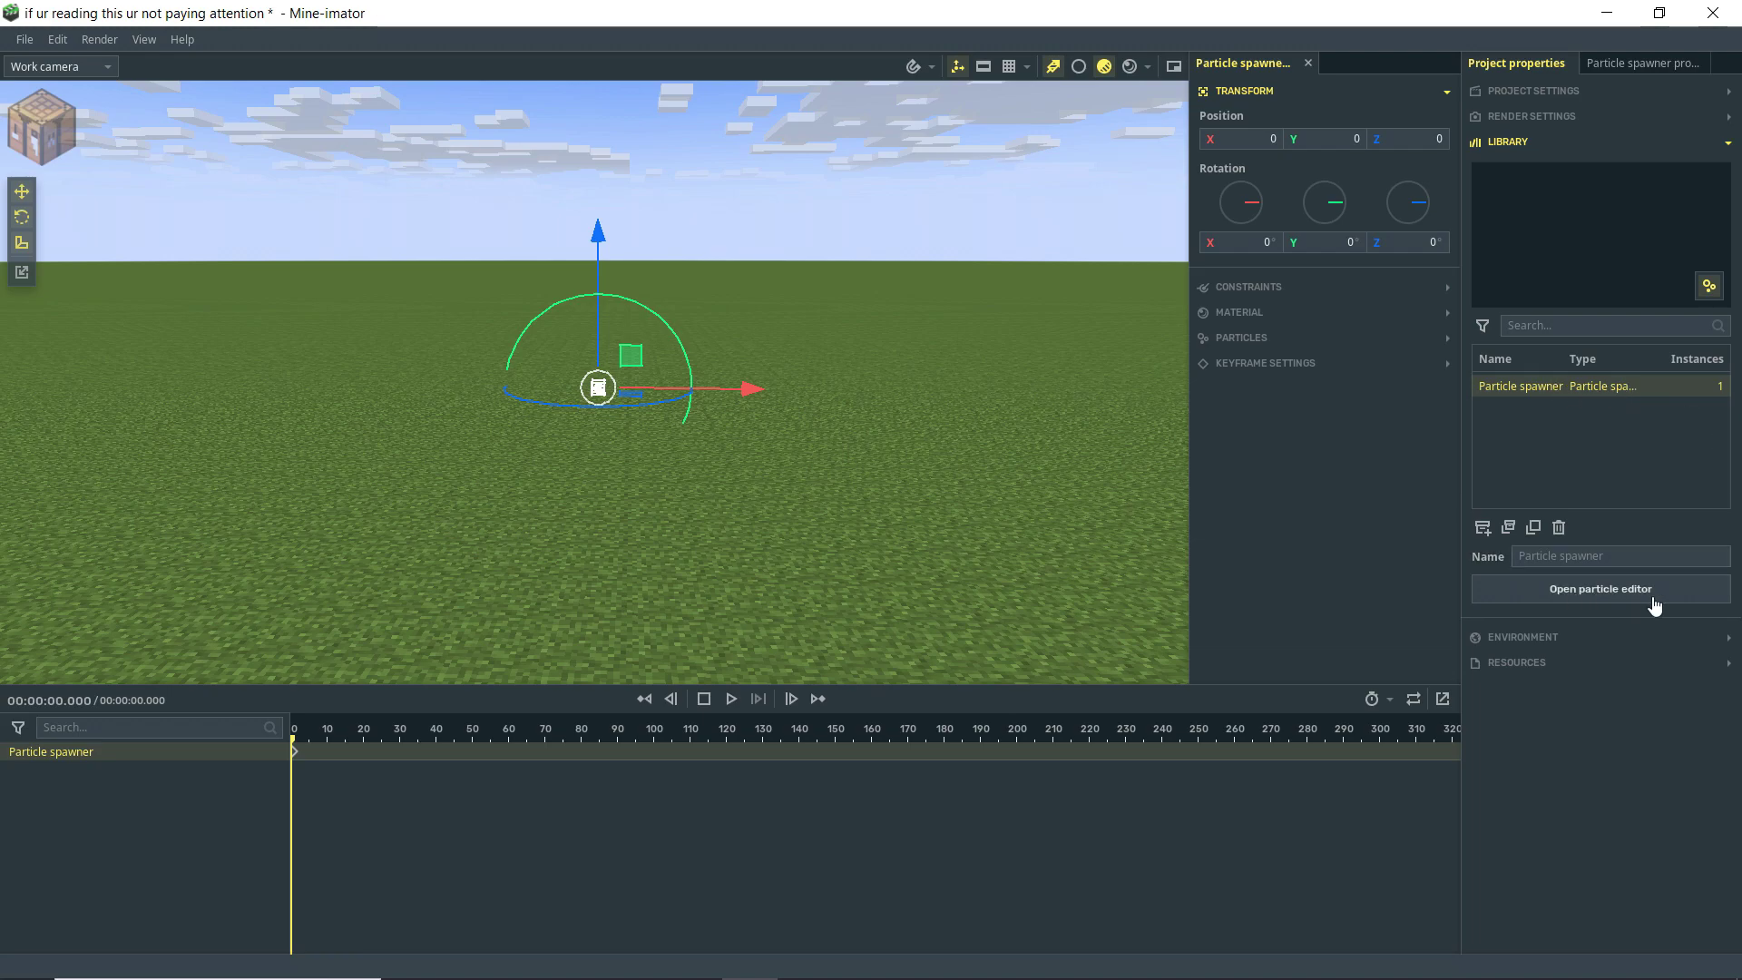
- Open the spawner's particle editor, lift it and its region box high up, and start playback
click(1615, 591)
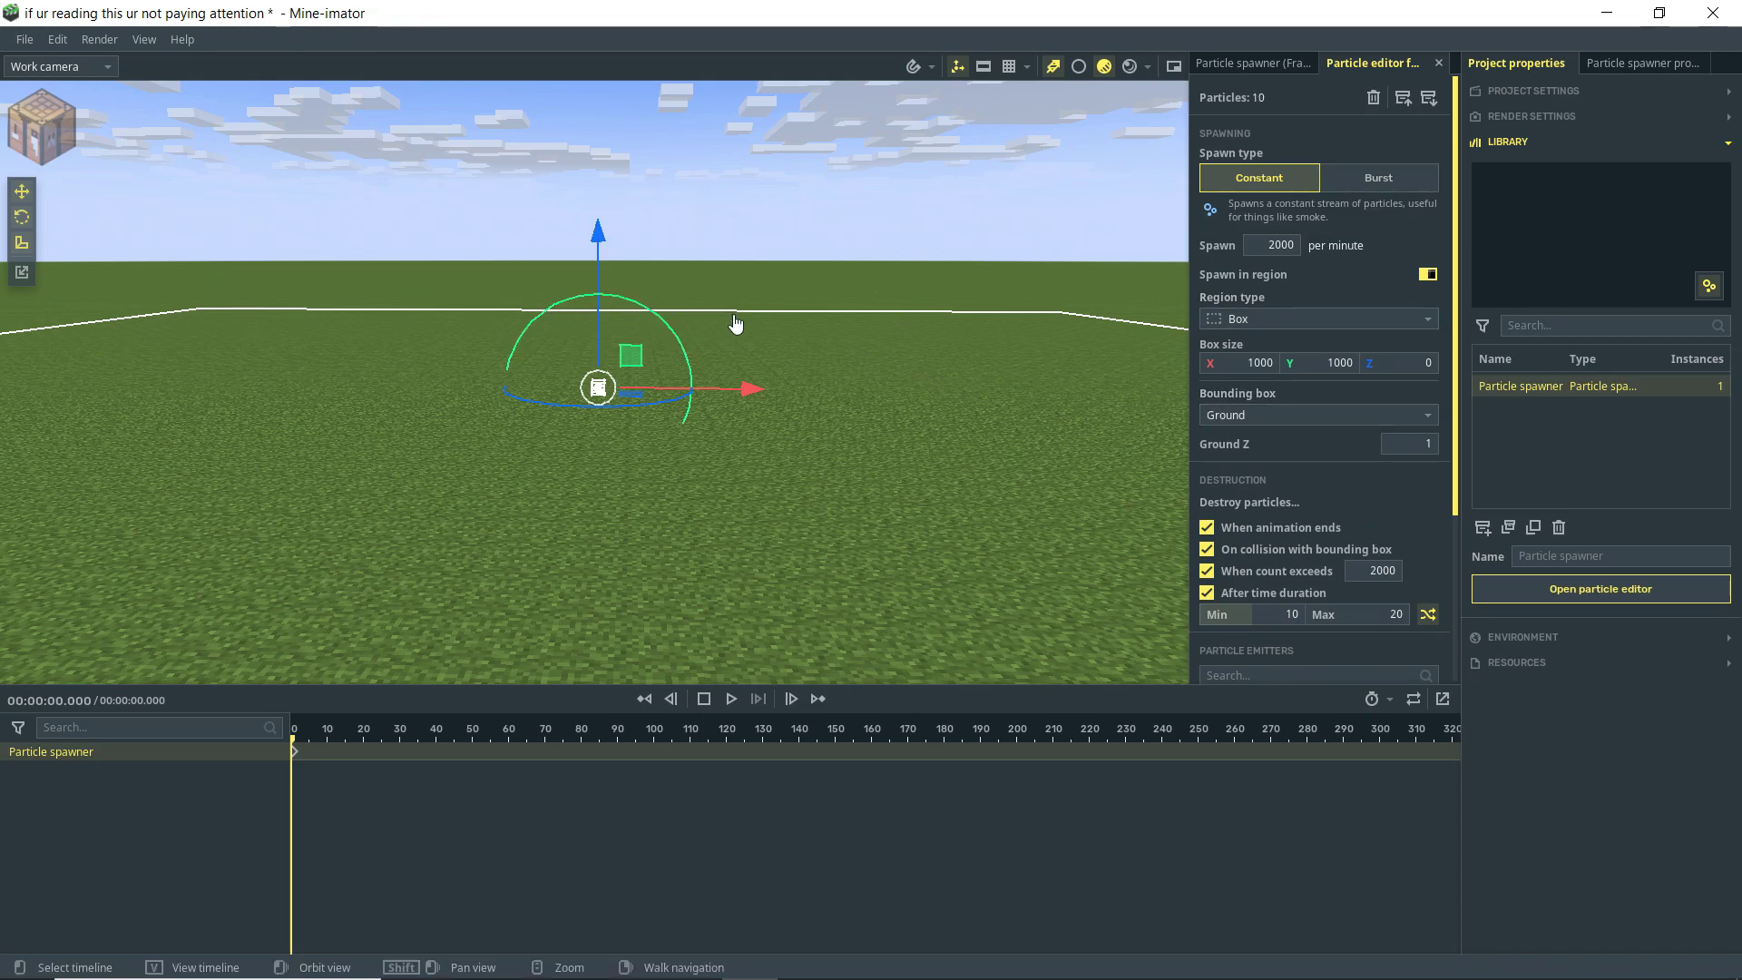
mouse_move(1050, 327)
right_down()
mouse_move(917, 319)
mouse_move(1055, 319)
mouse_move(1035, 327)
mouse_move(1062, 351)
right_up()
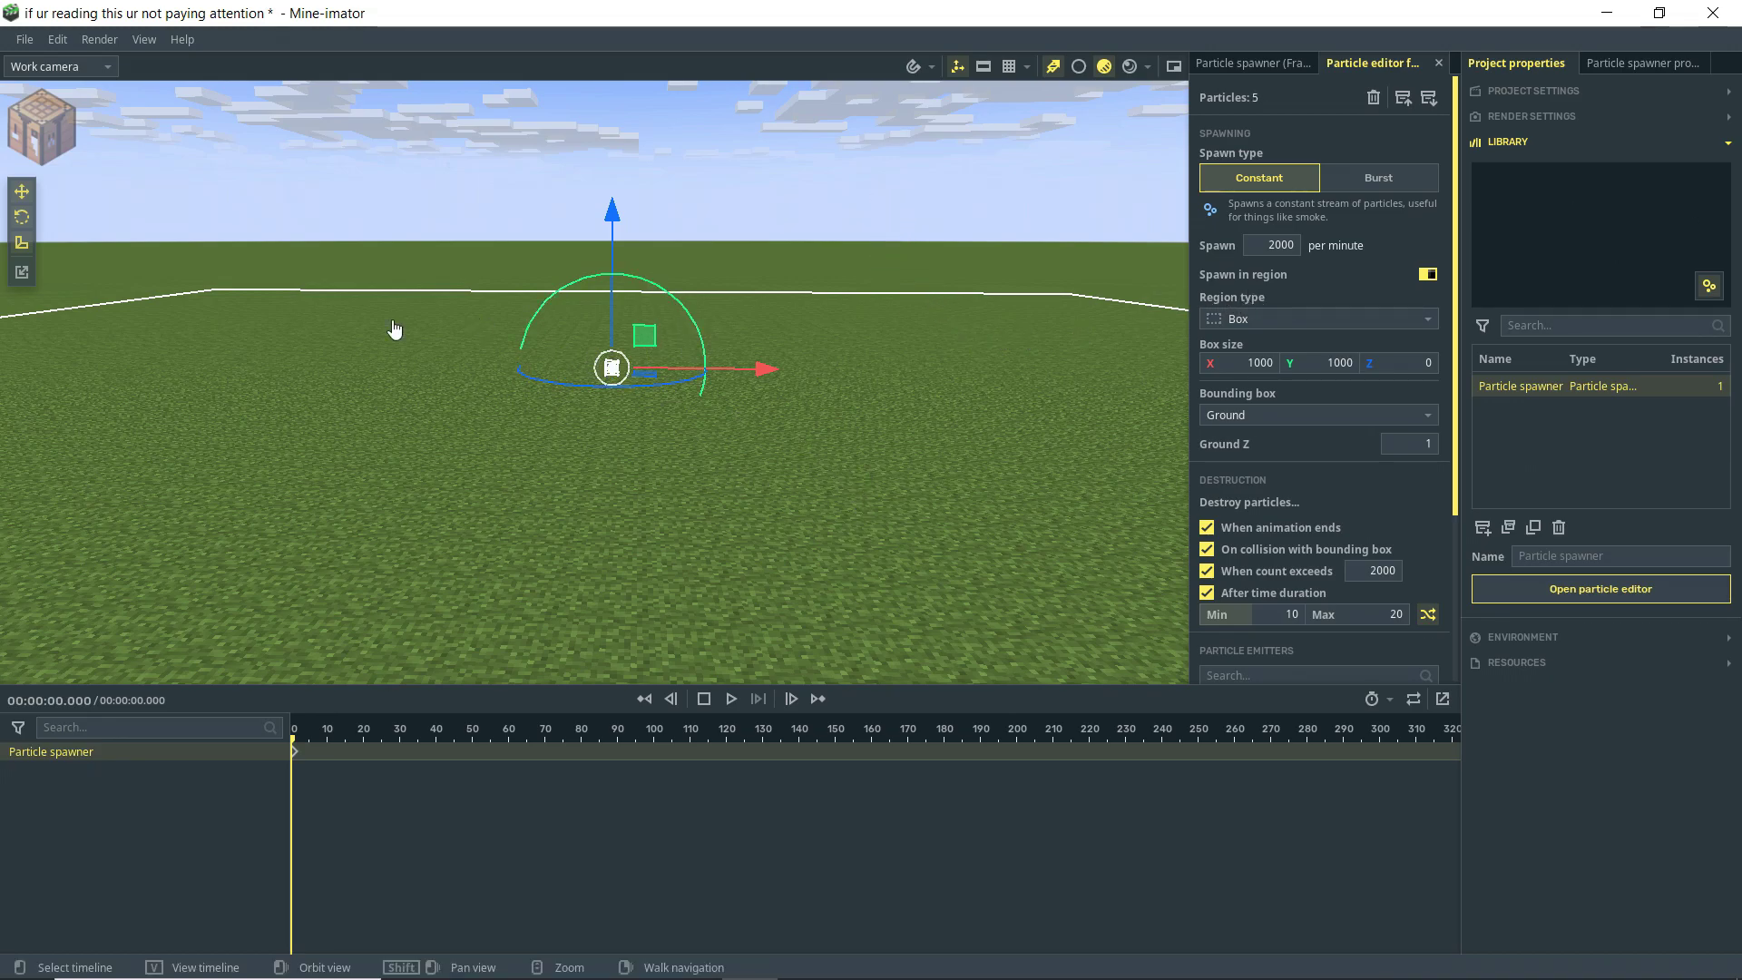
drag(612, 241, 661, 455)
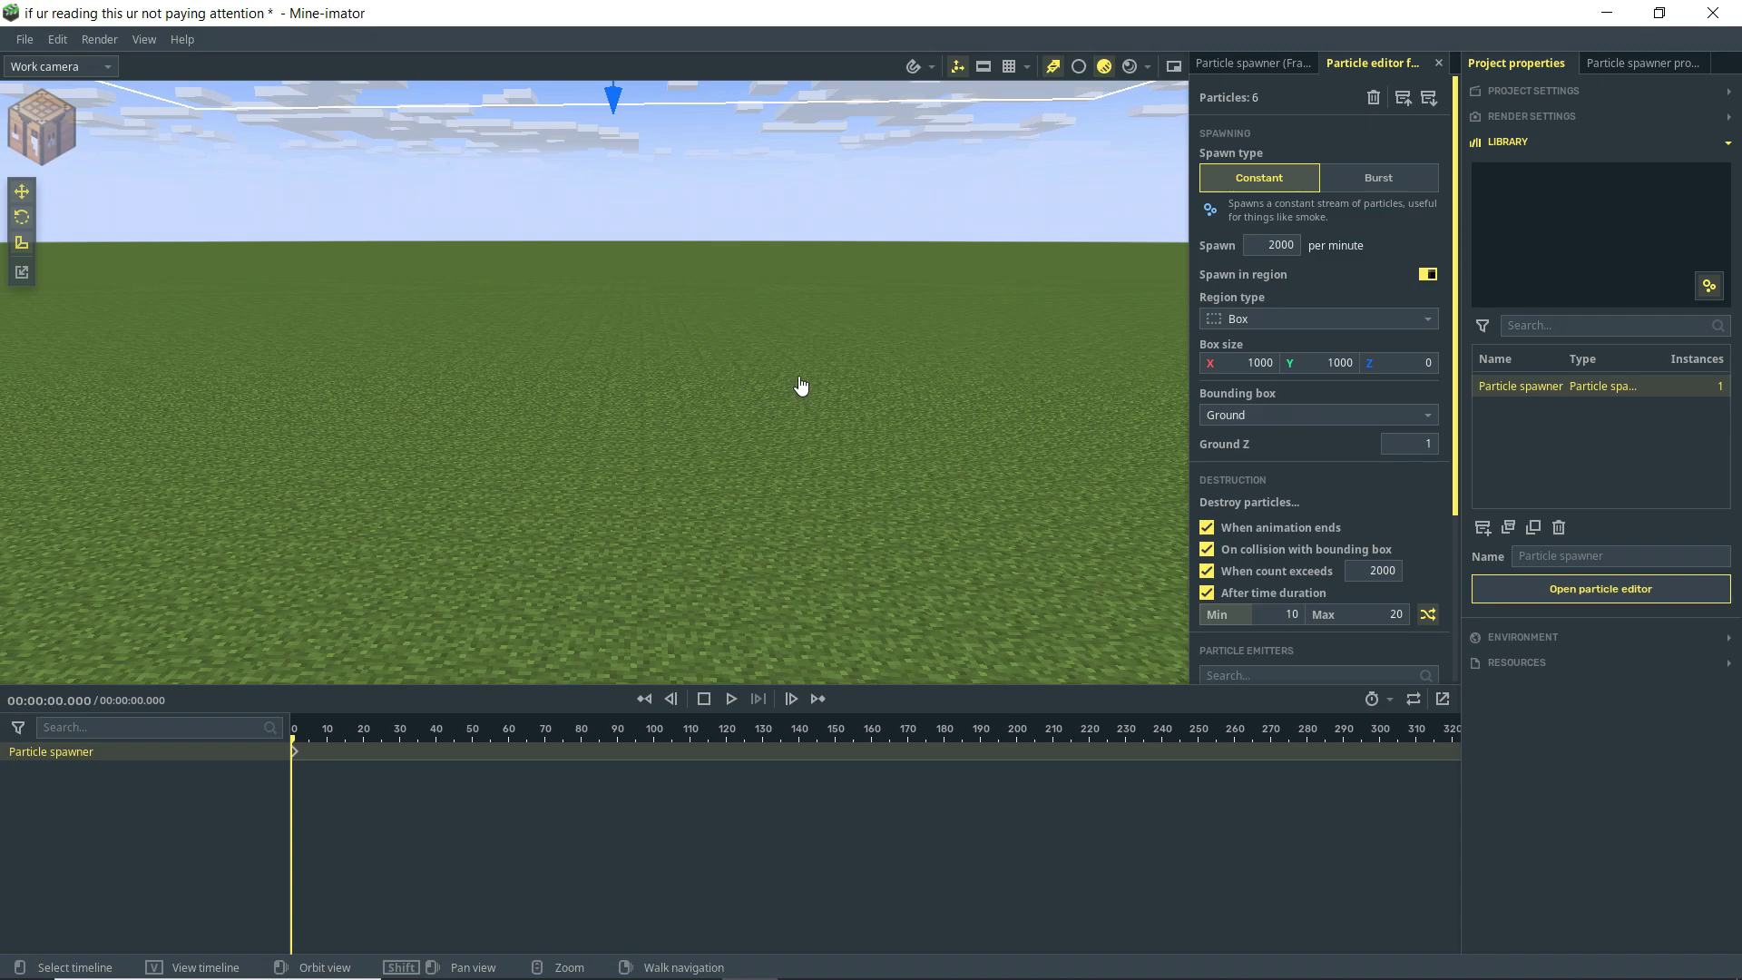
key(space)
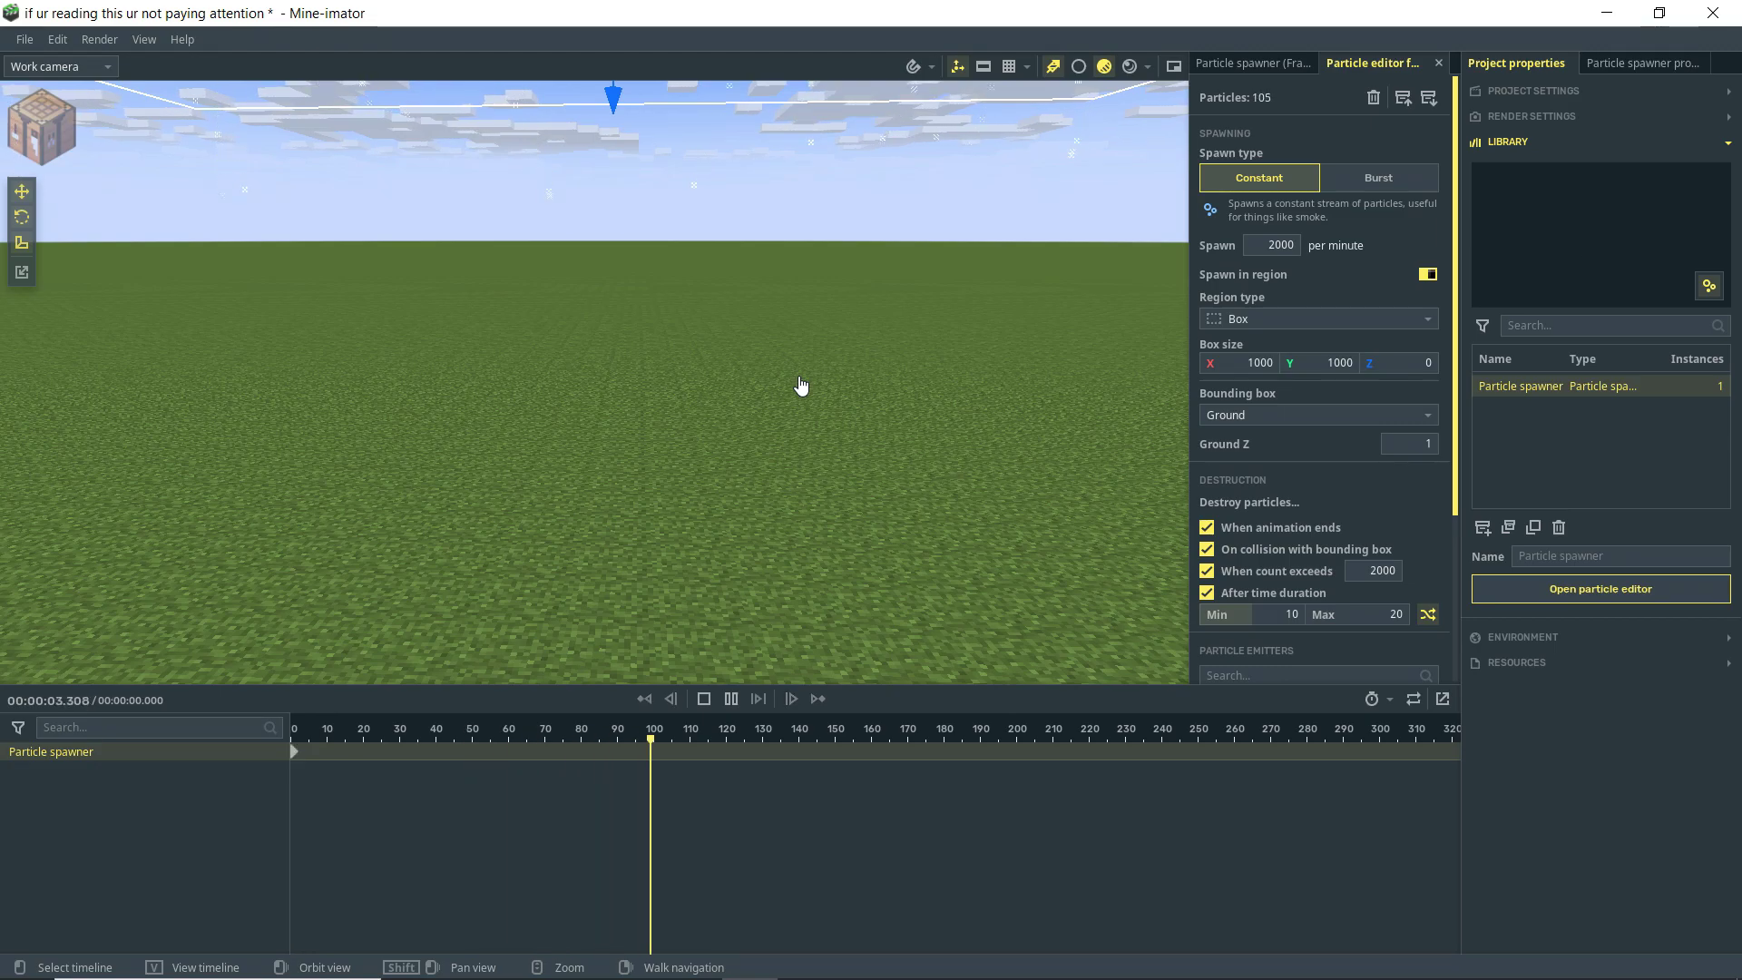
- Look around the falling snow, dipping the camera below the ground and back up
mouse_move(876, 386)
right_down()
mouse_move(872, 330)
mouse_move(803, 298)
mouse_move(893, 274)
mouse_move(874, 388)
right_up()
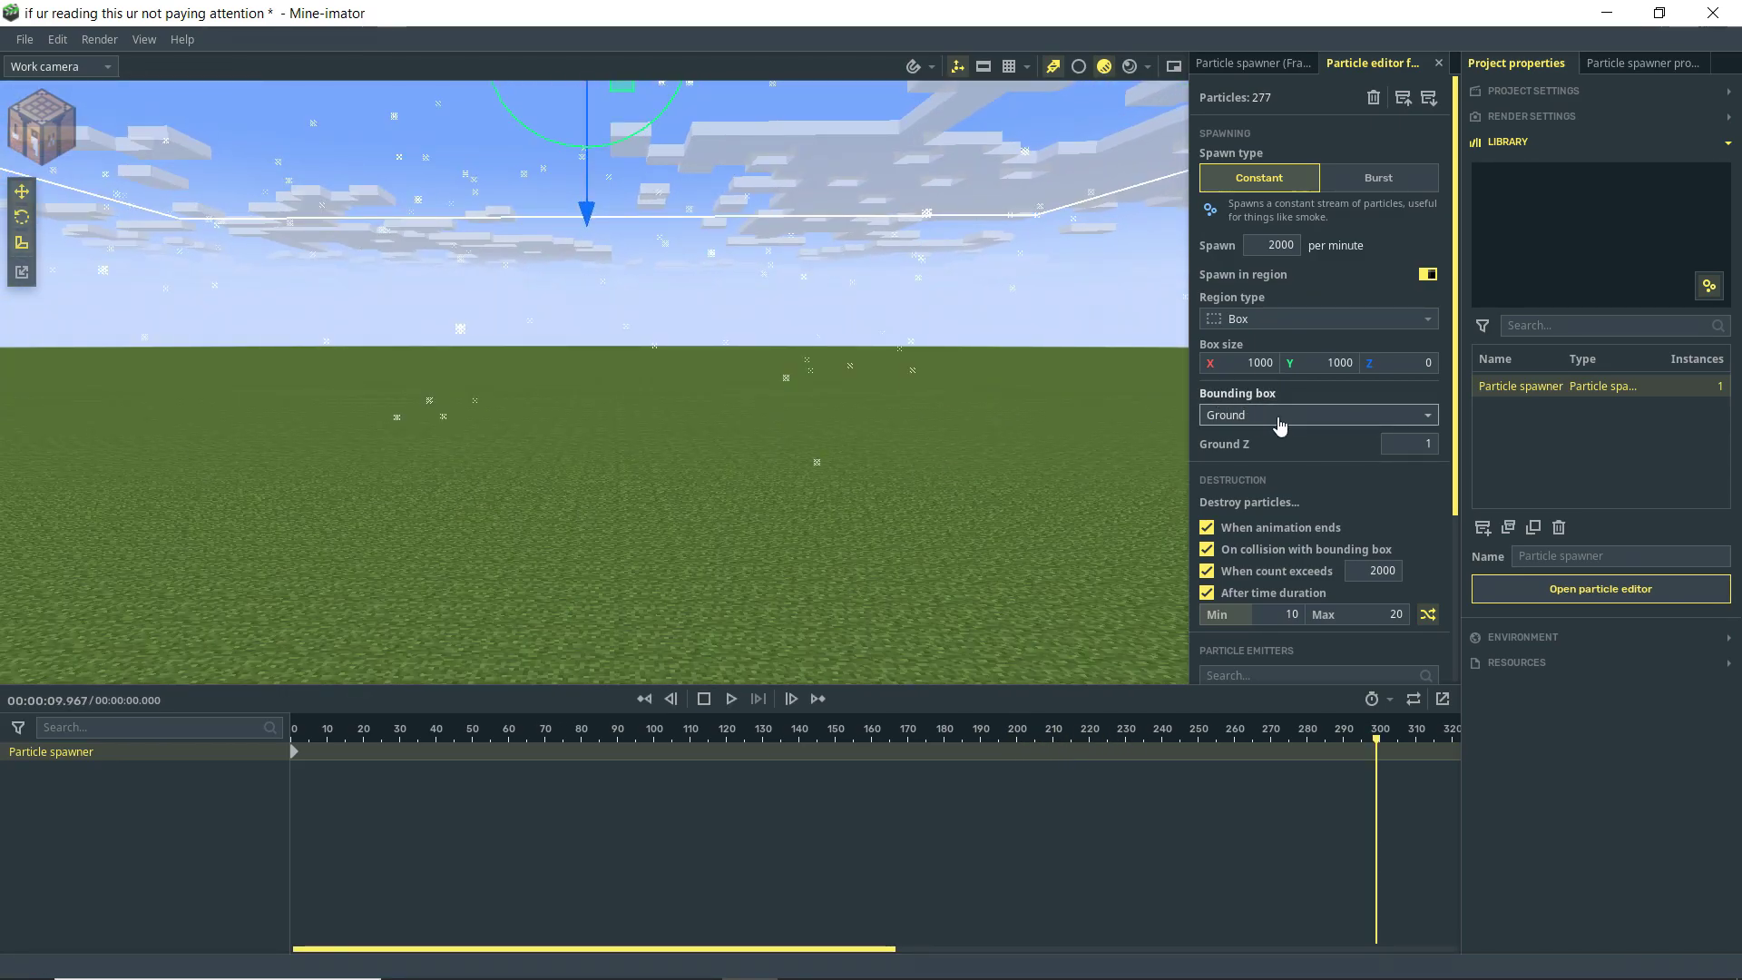
right_drag(1035, 436, 919, 397)
key(q)
key(e)
scroll(1454, 518, down, 3)
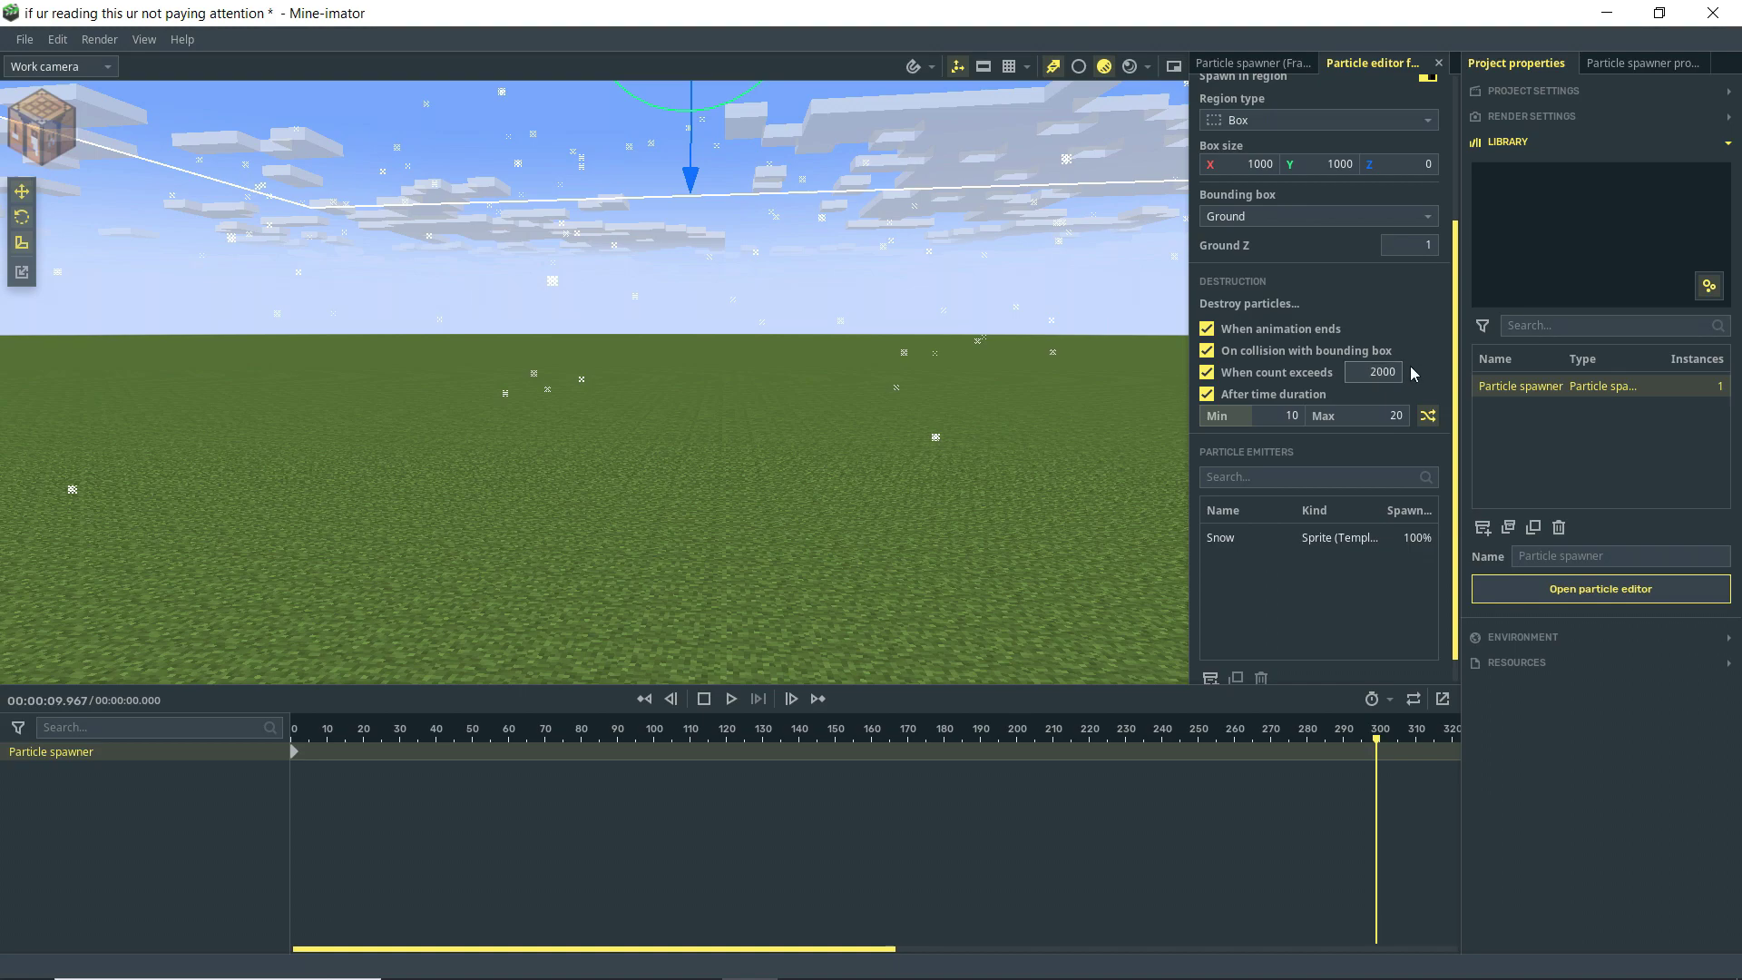
scroll(1299, 207, up, 3)
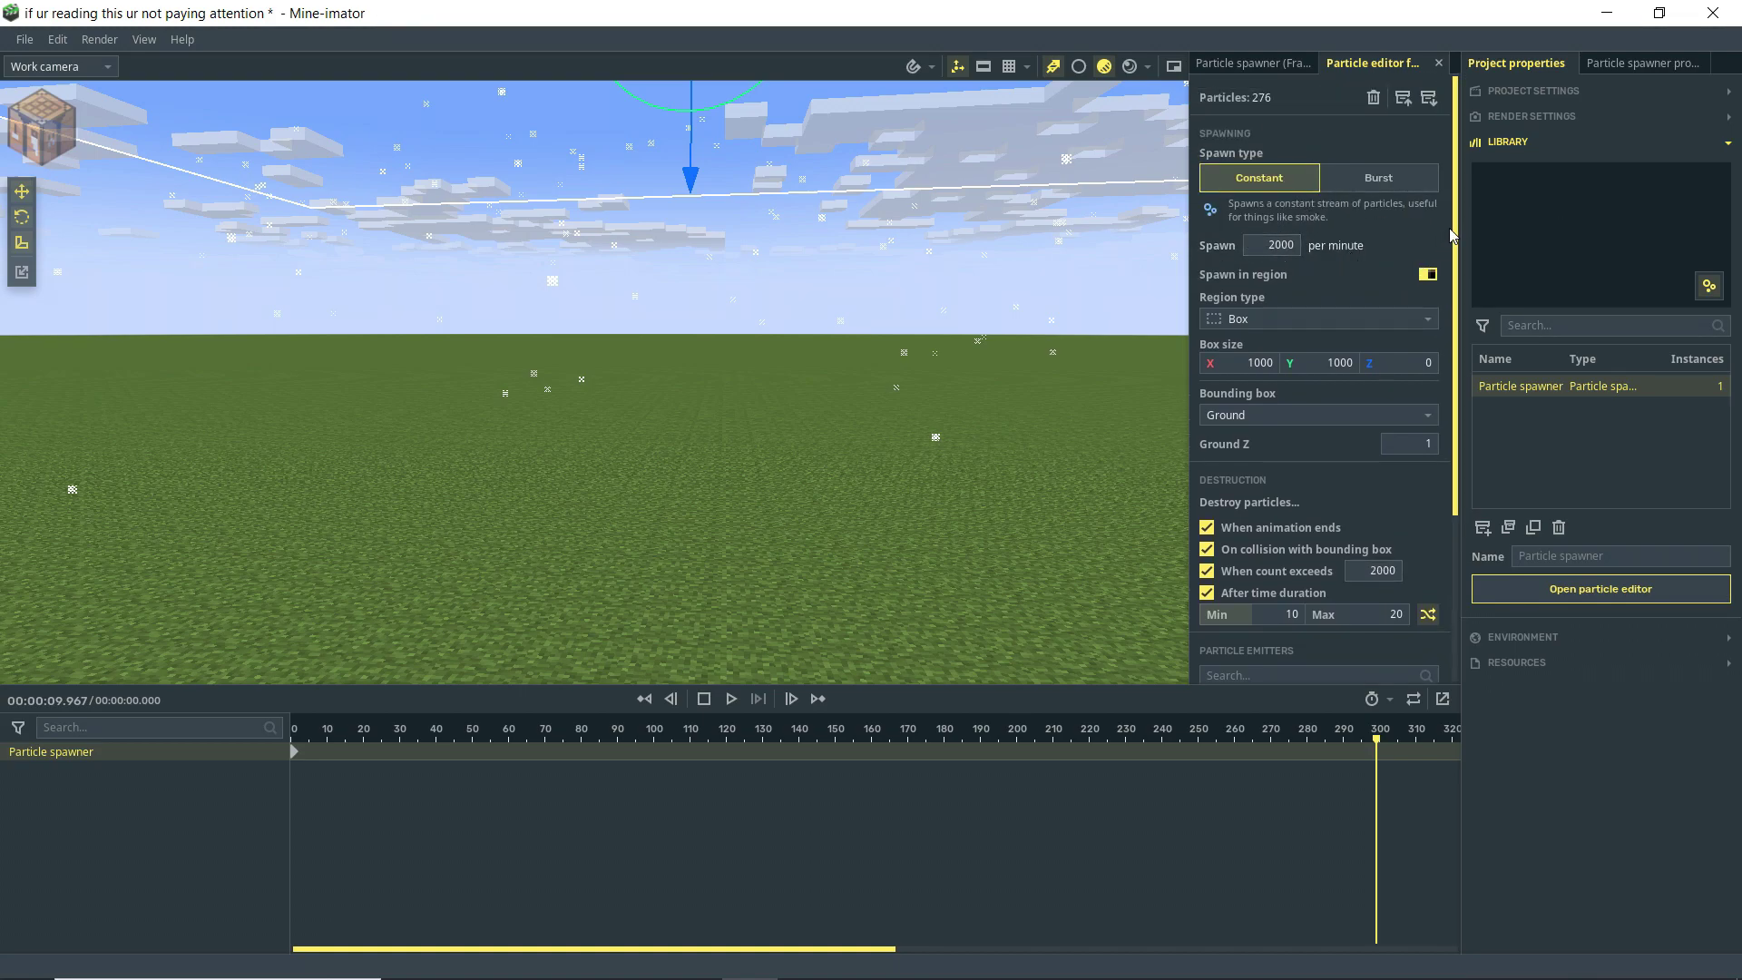
- Turn off destruction on bounding-box collision and open the Snow emitter's properties
drag(1456, 247, 1461, 367)
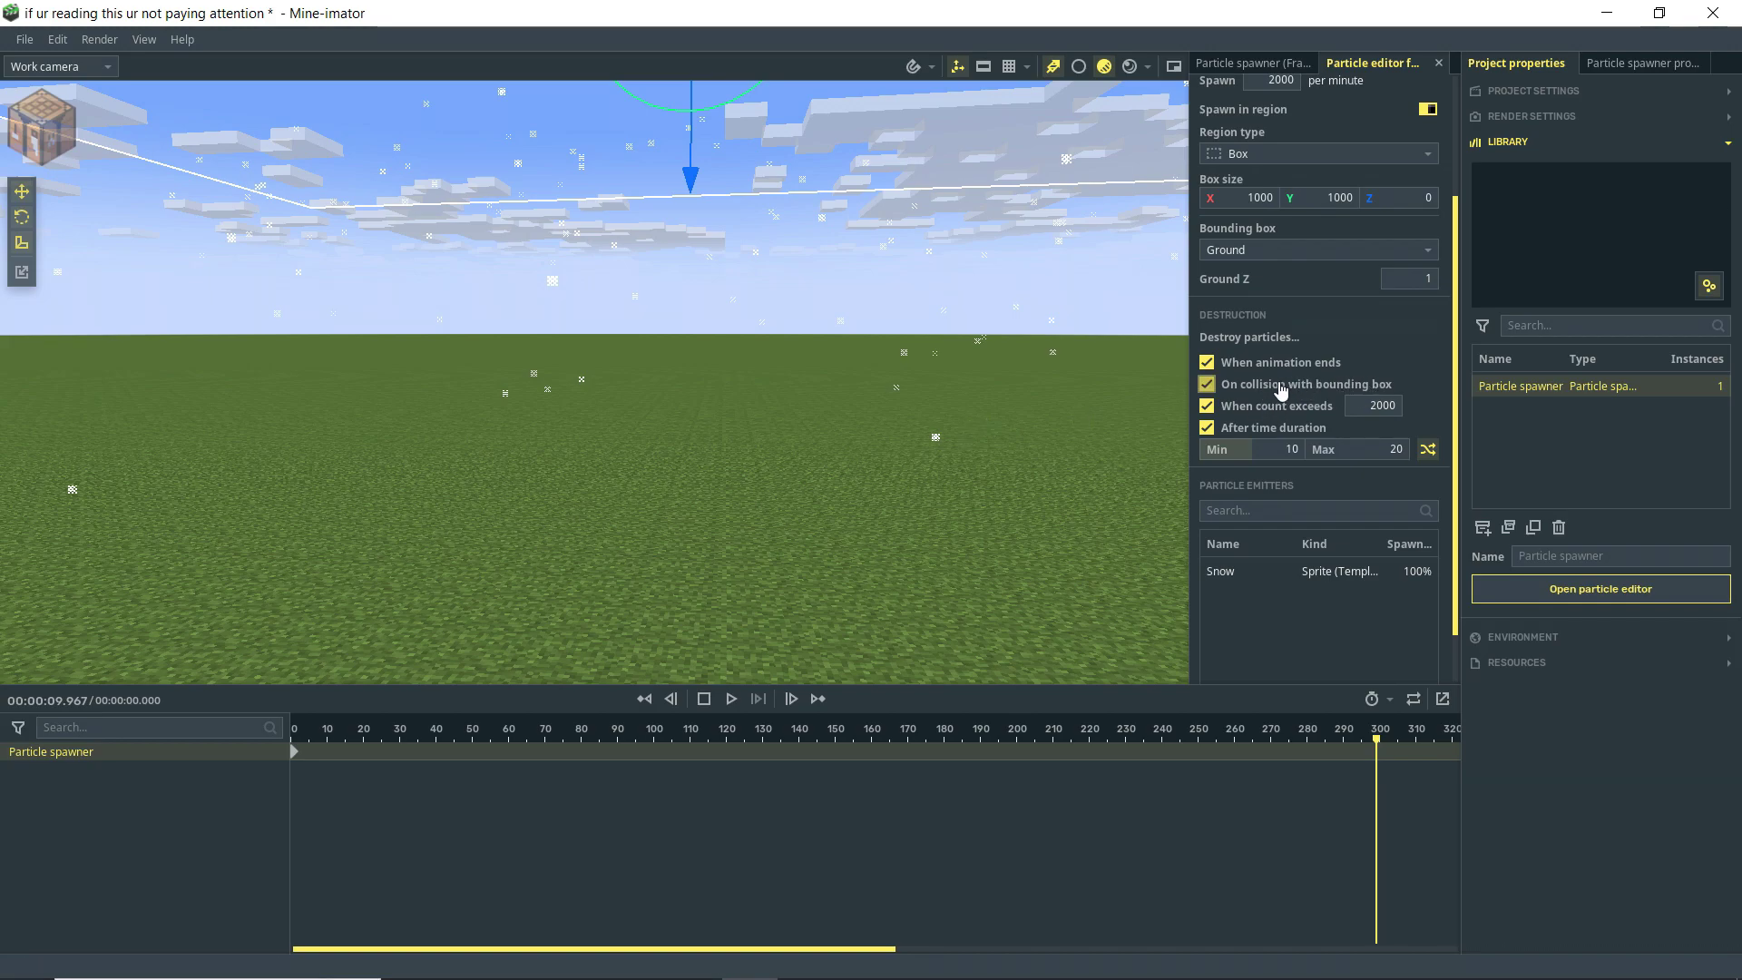
scroll(1450, 454, down, 2)
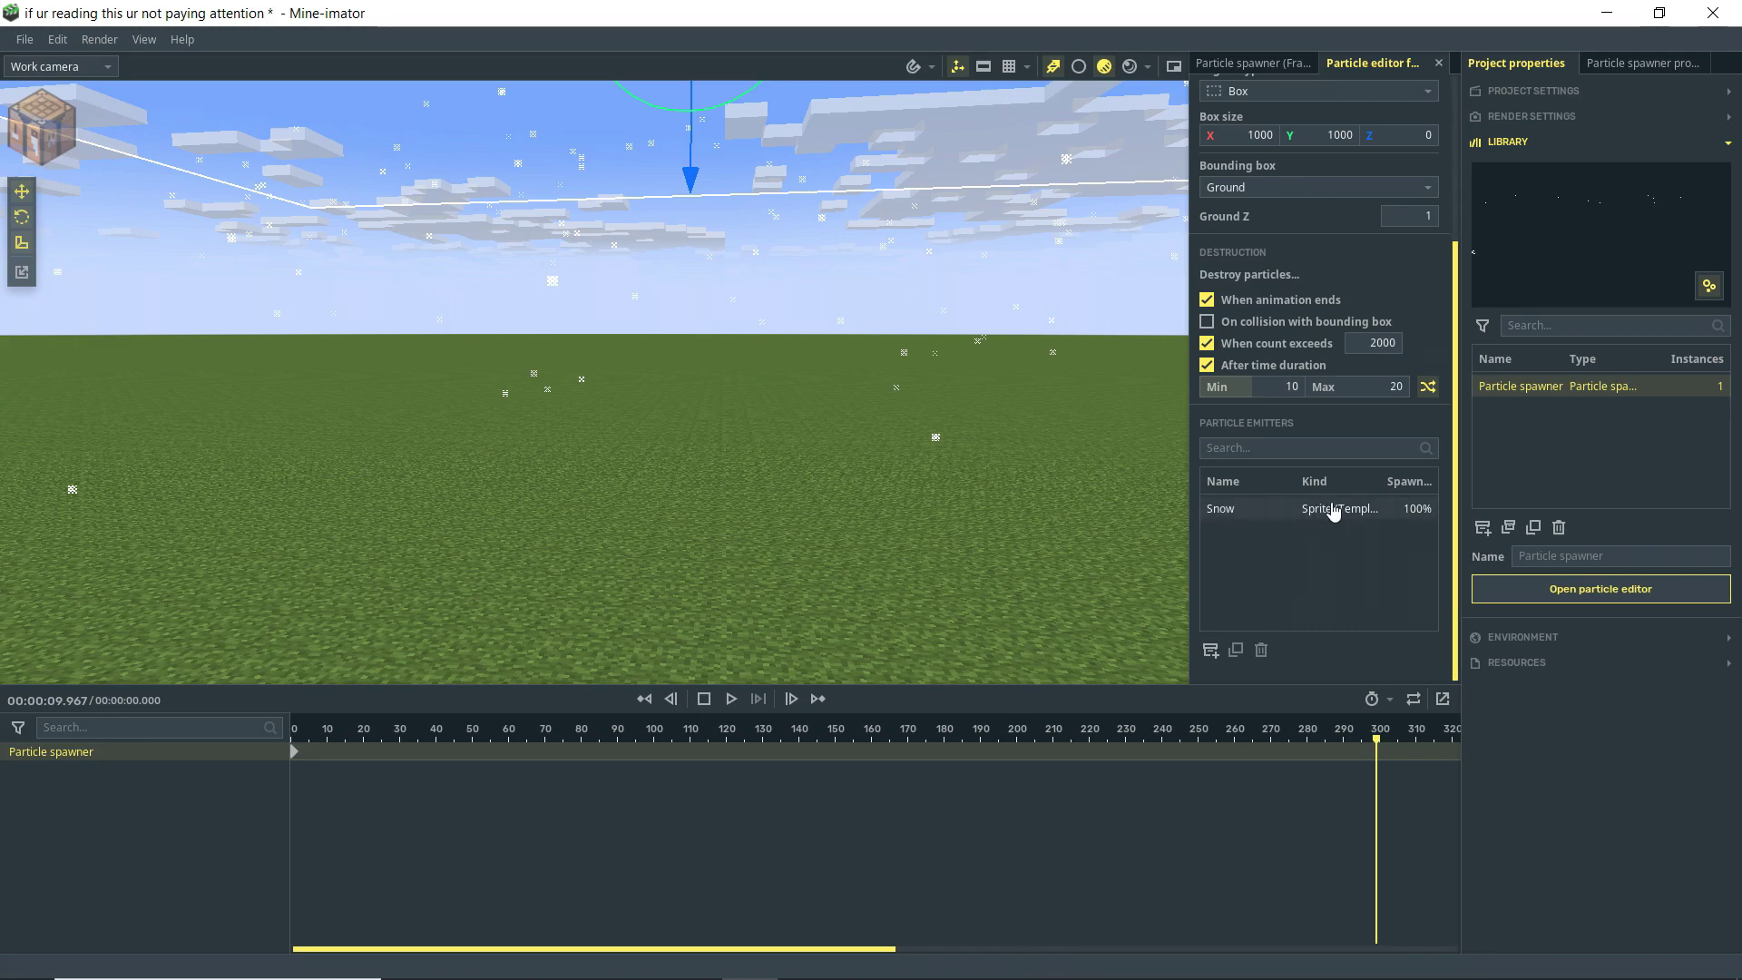
scroll(1458, 440, up, 7)
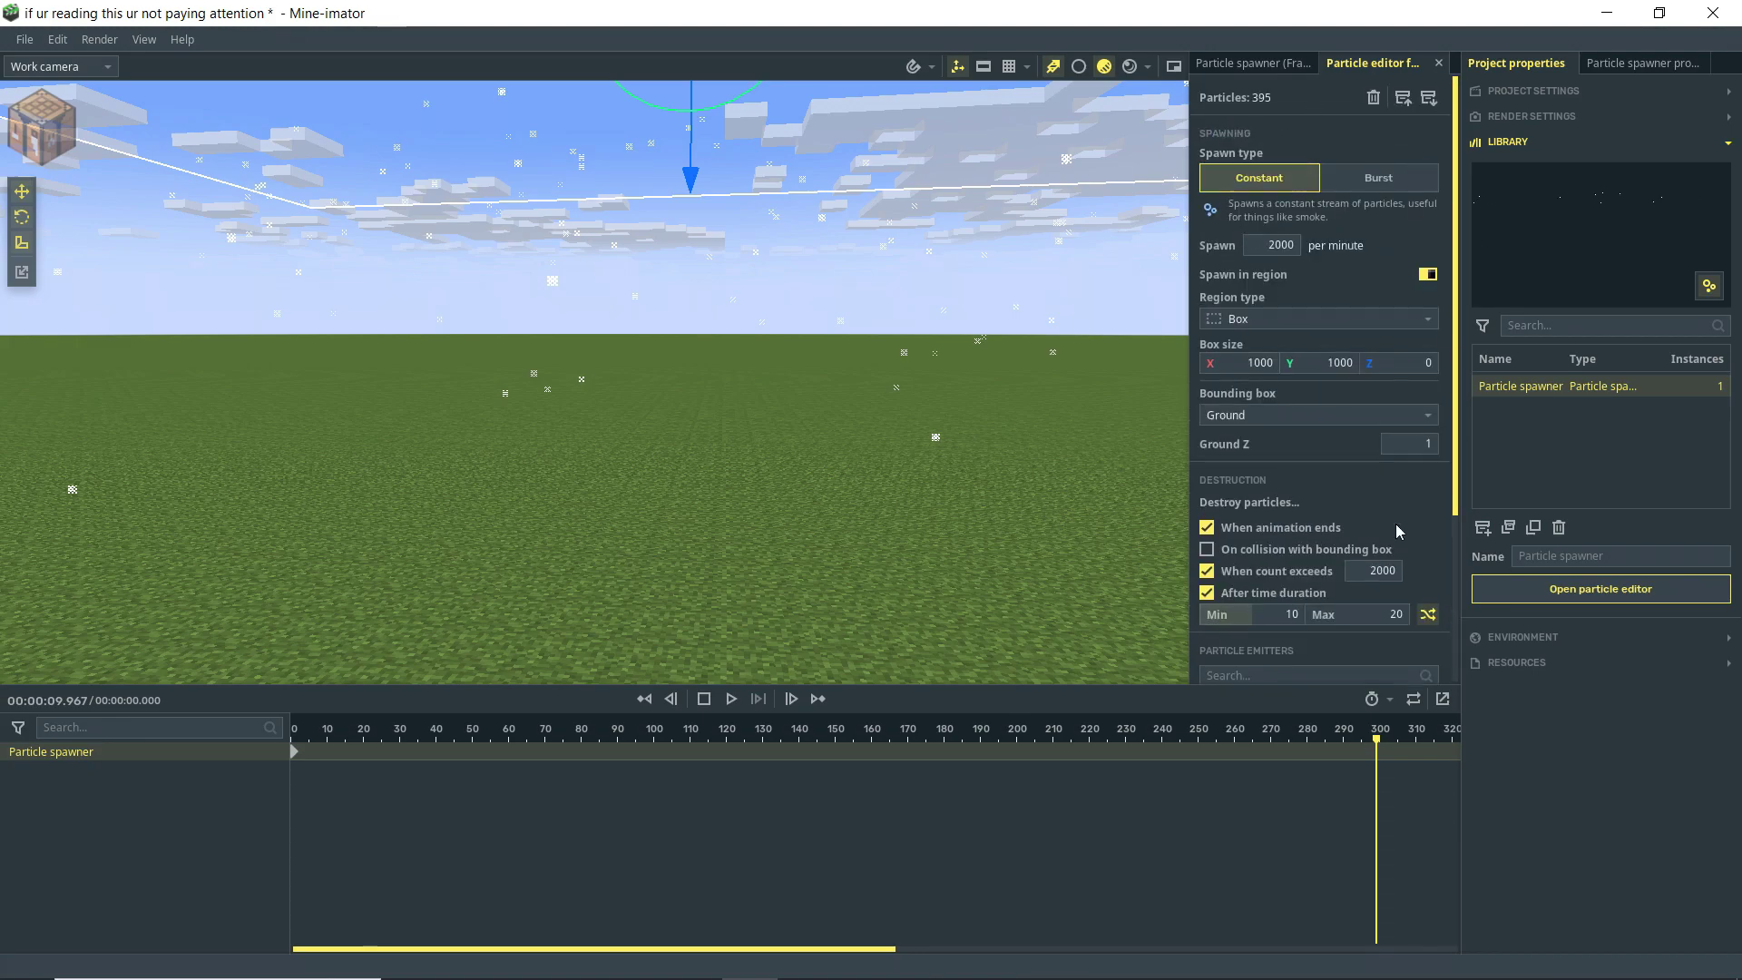
scroll(1455, 274, down, 1)
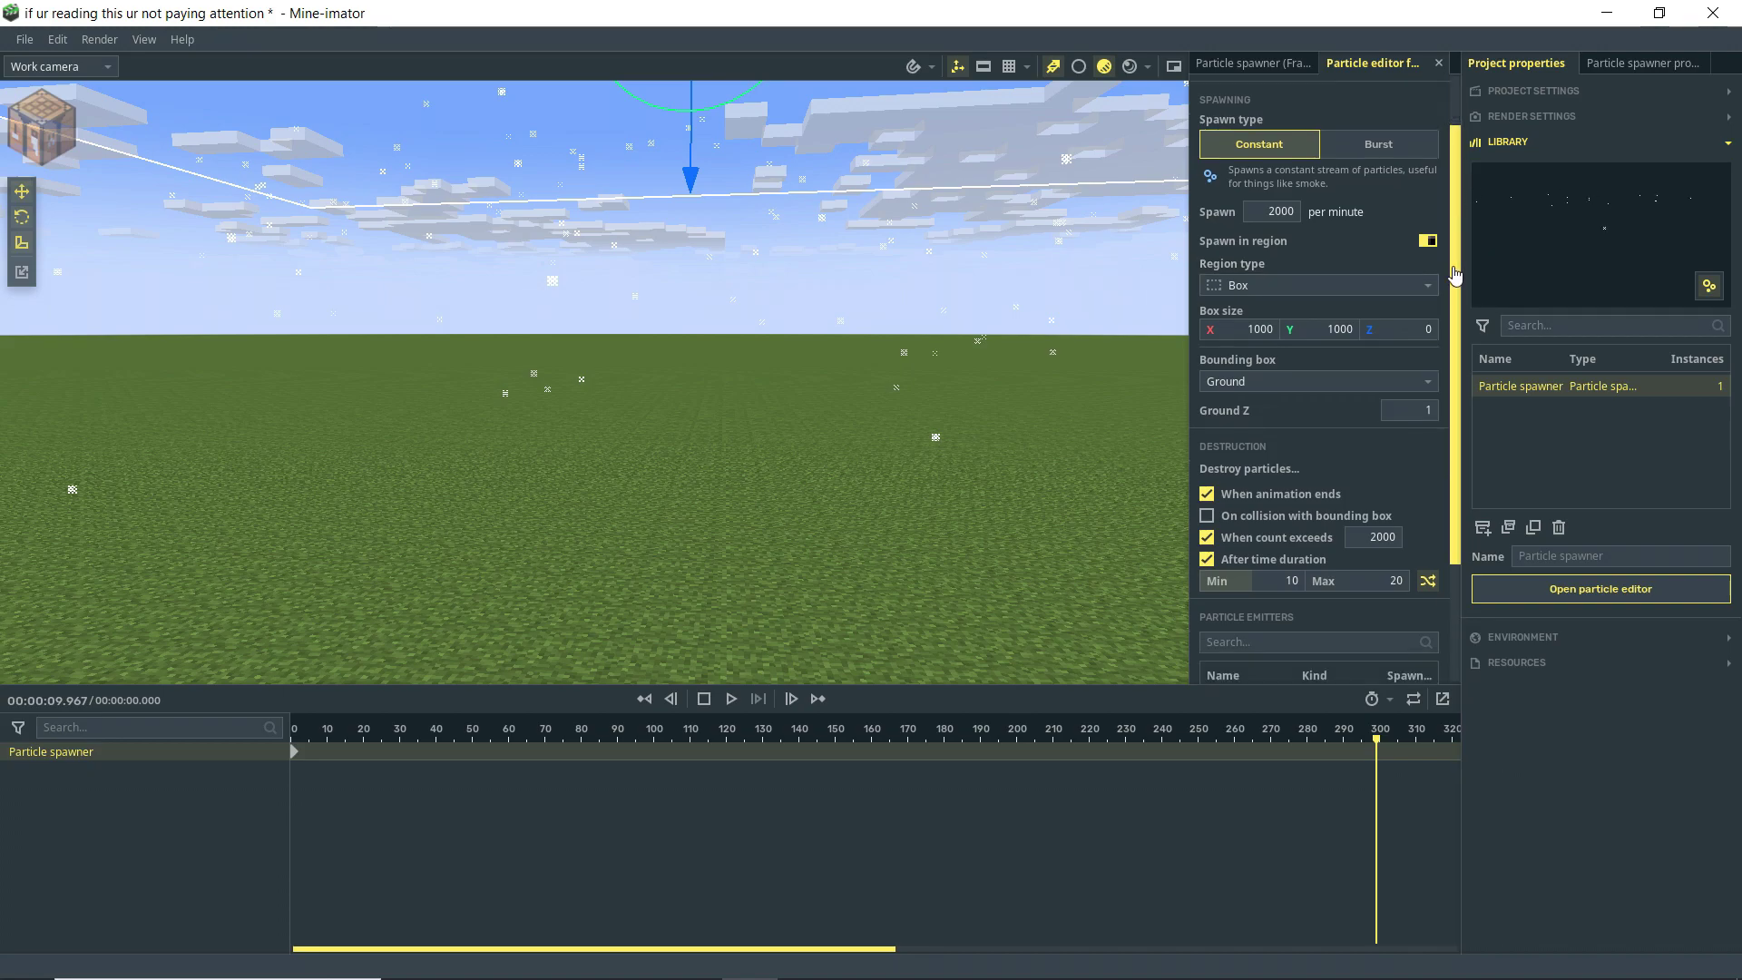
scroll(1454, 274, down, 6)
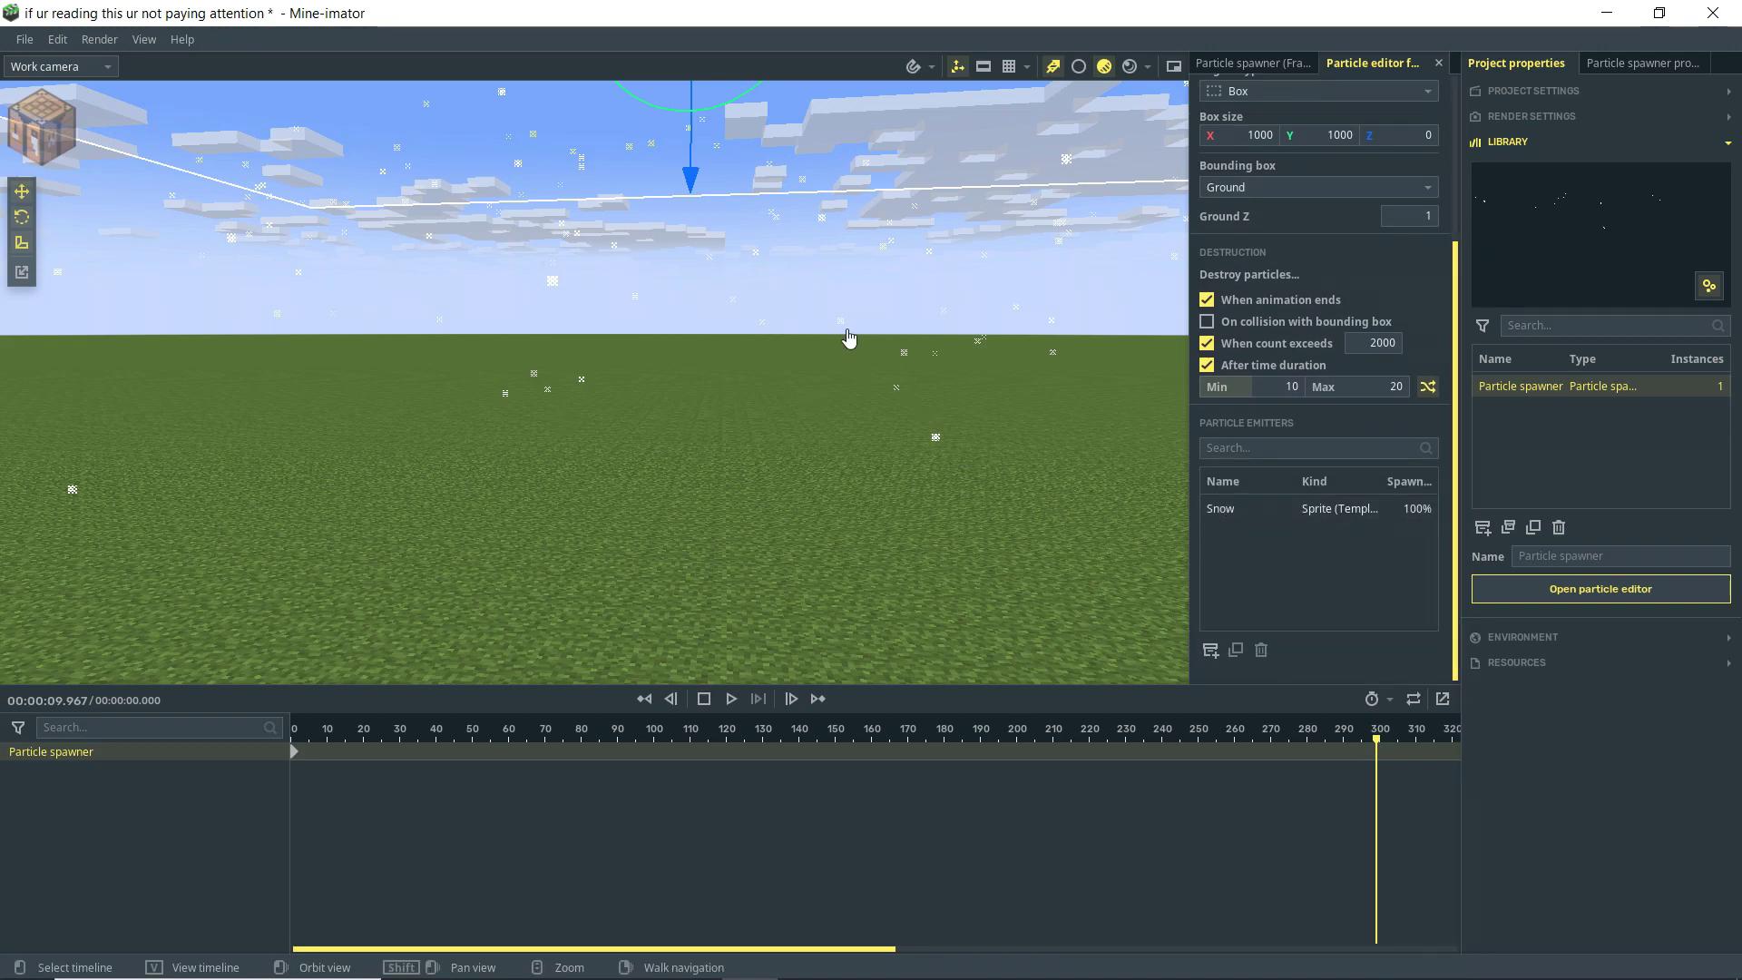
click(1279, 514)
- Change the Snow emitter's particle template to Glitter
scroll(1457, 327, down, 8)
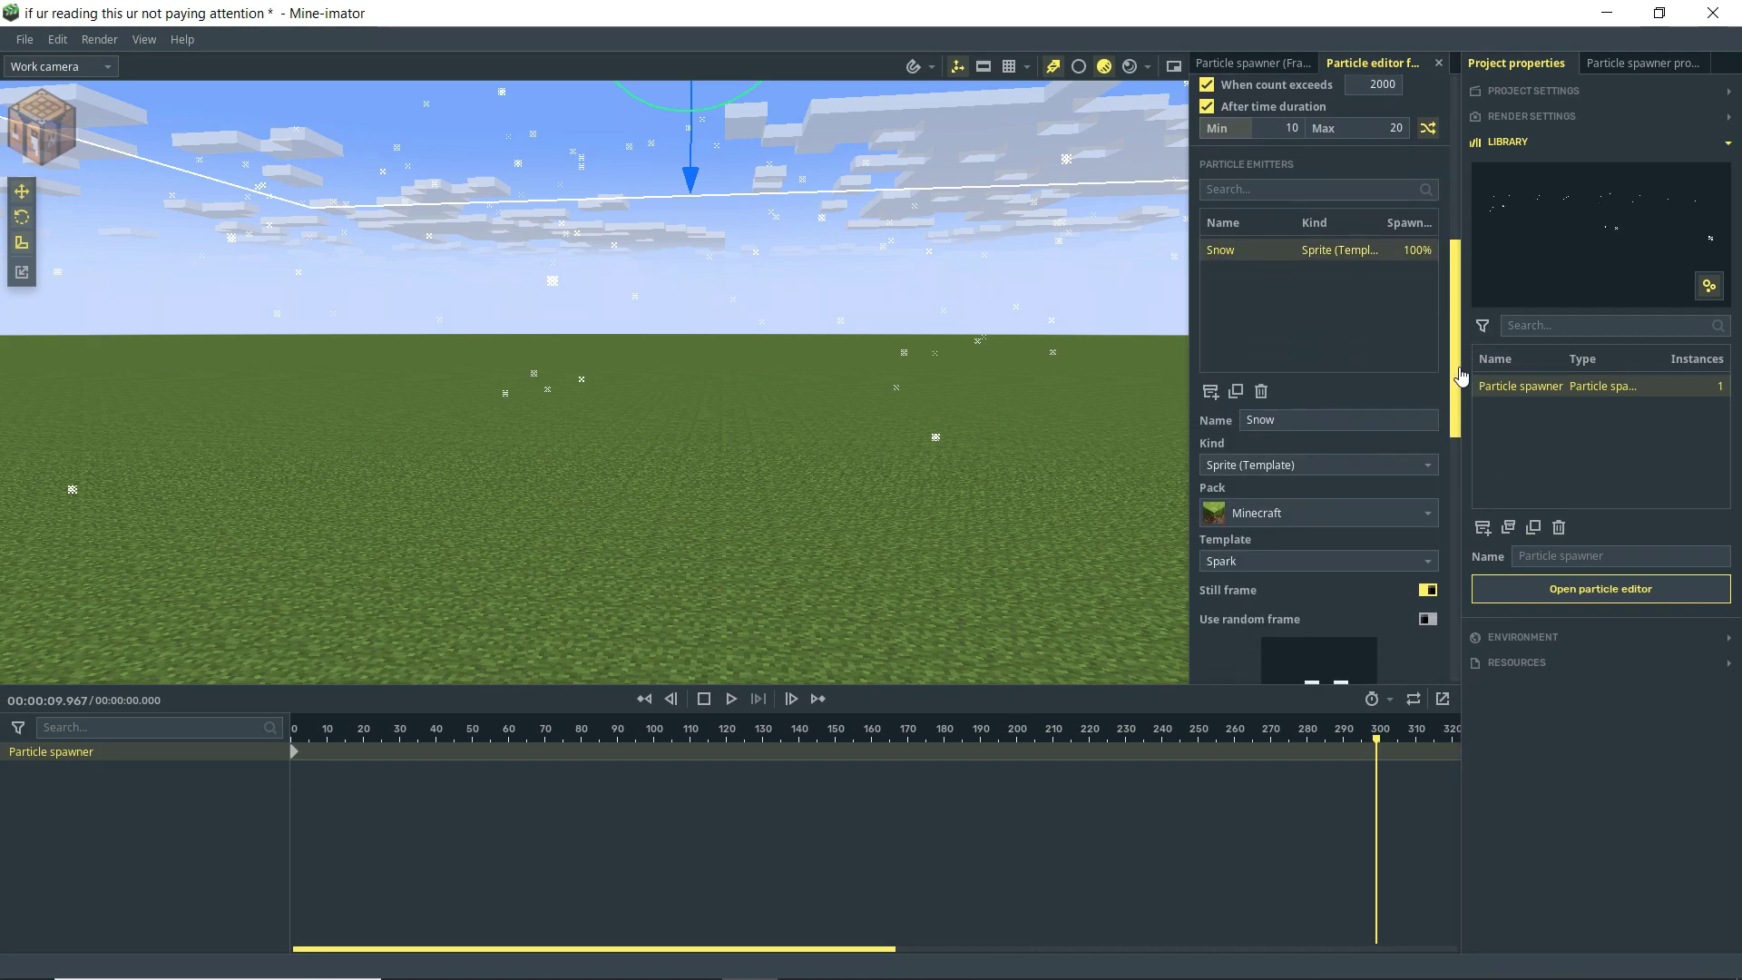
scroll(1457, 382, down, 8)
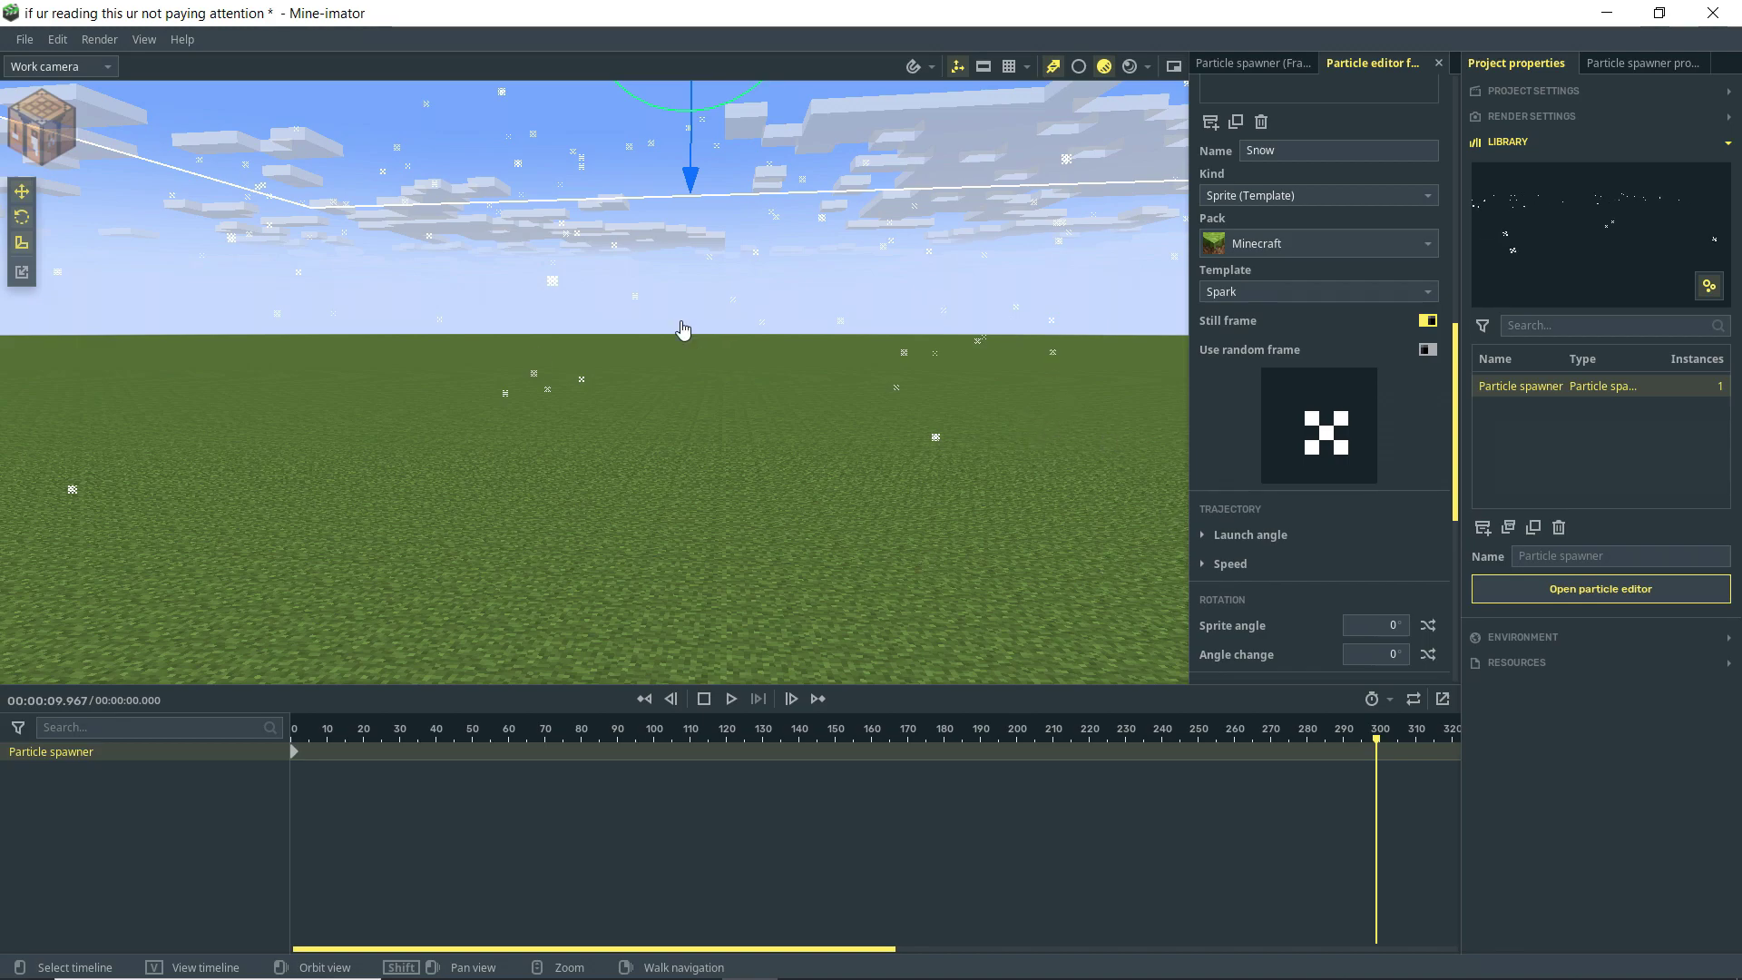
right_drag(1004, 338, 798, 98)
key(w)
right_drag(820, 179, 903, 189)
click(1256, 300)
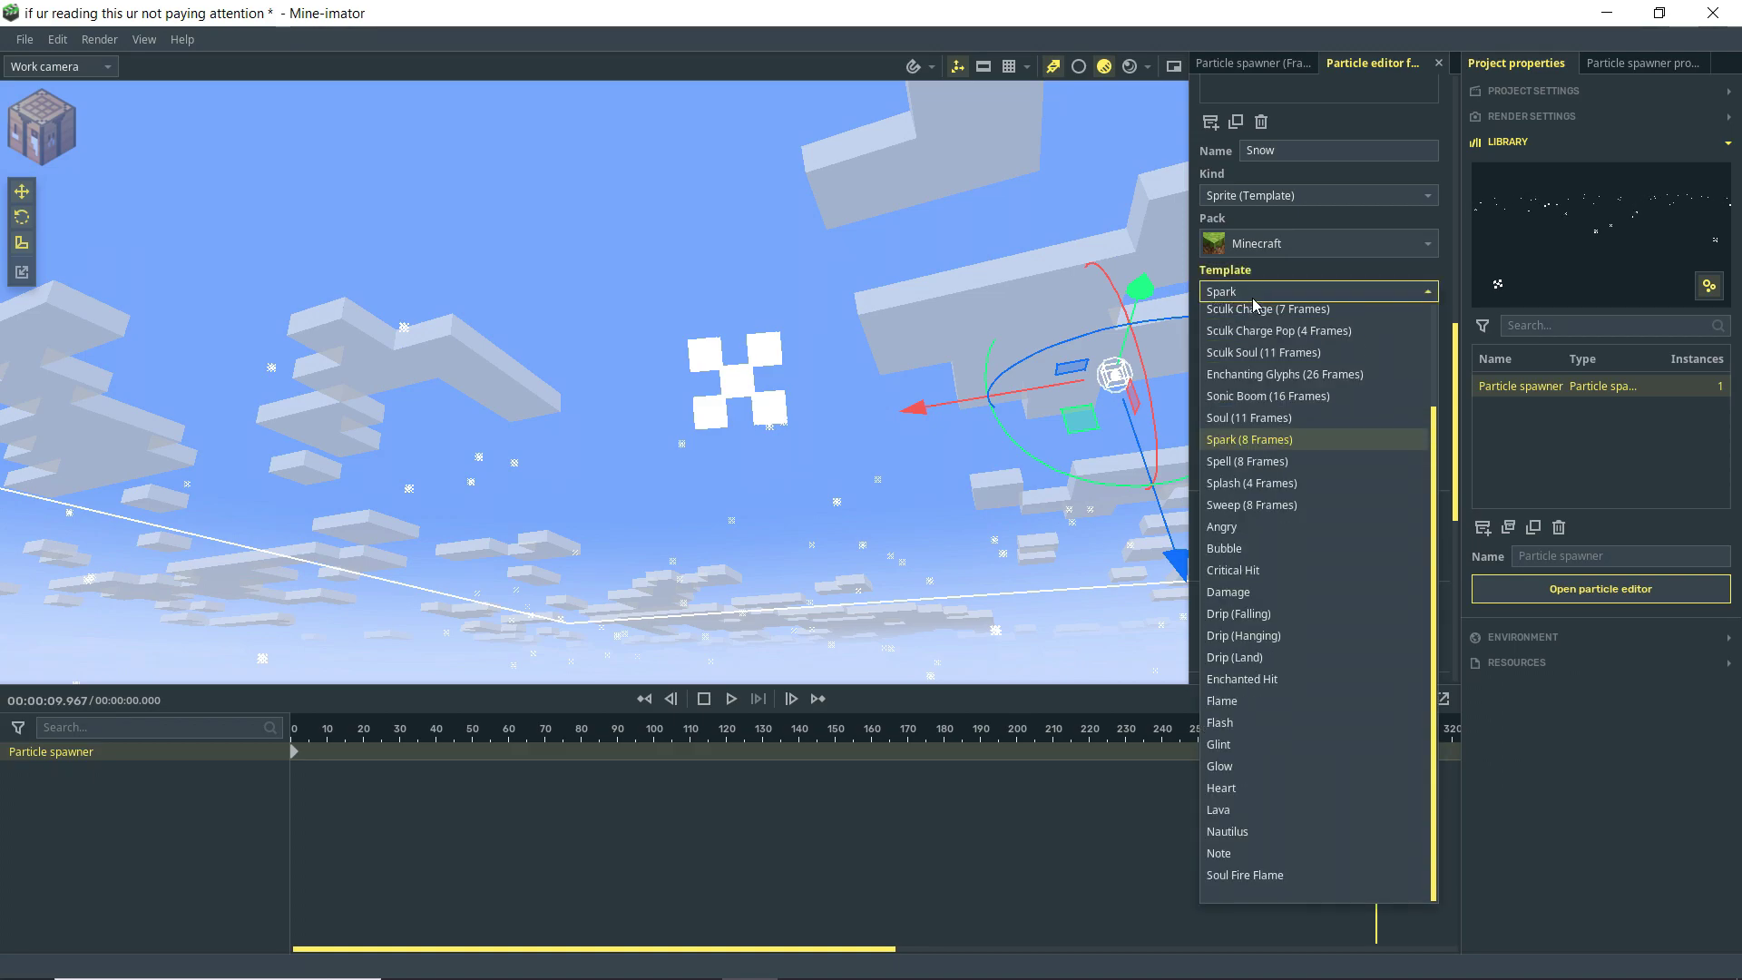
click(1246, 325)
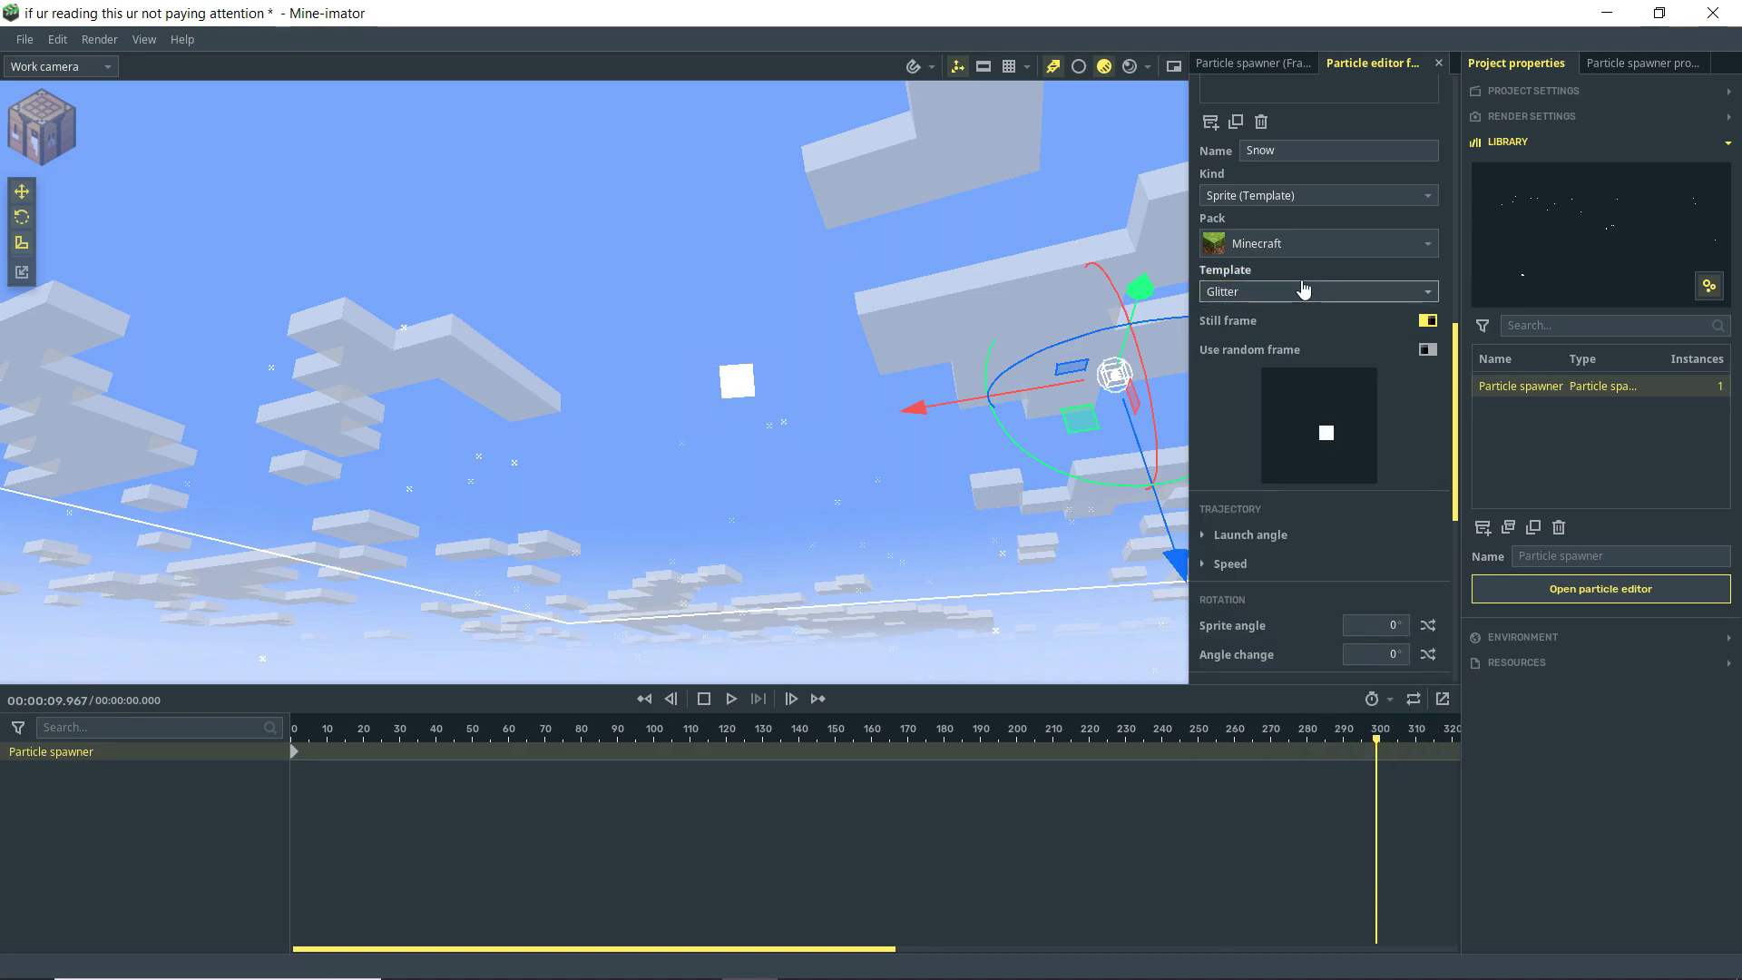
- Try the Angry and then the Drip (Land) particle templates
click(1288, 288)
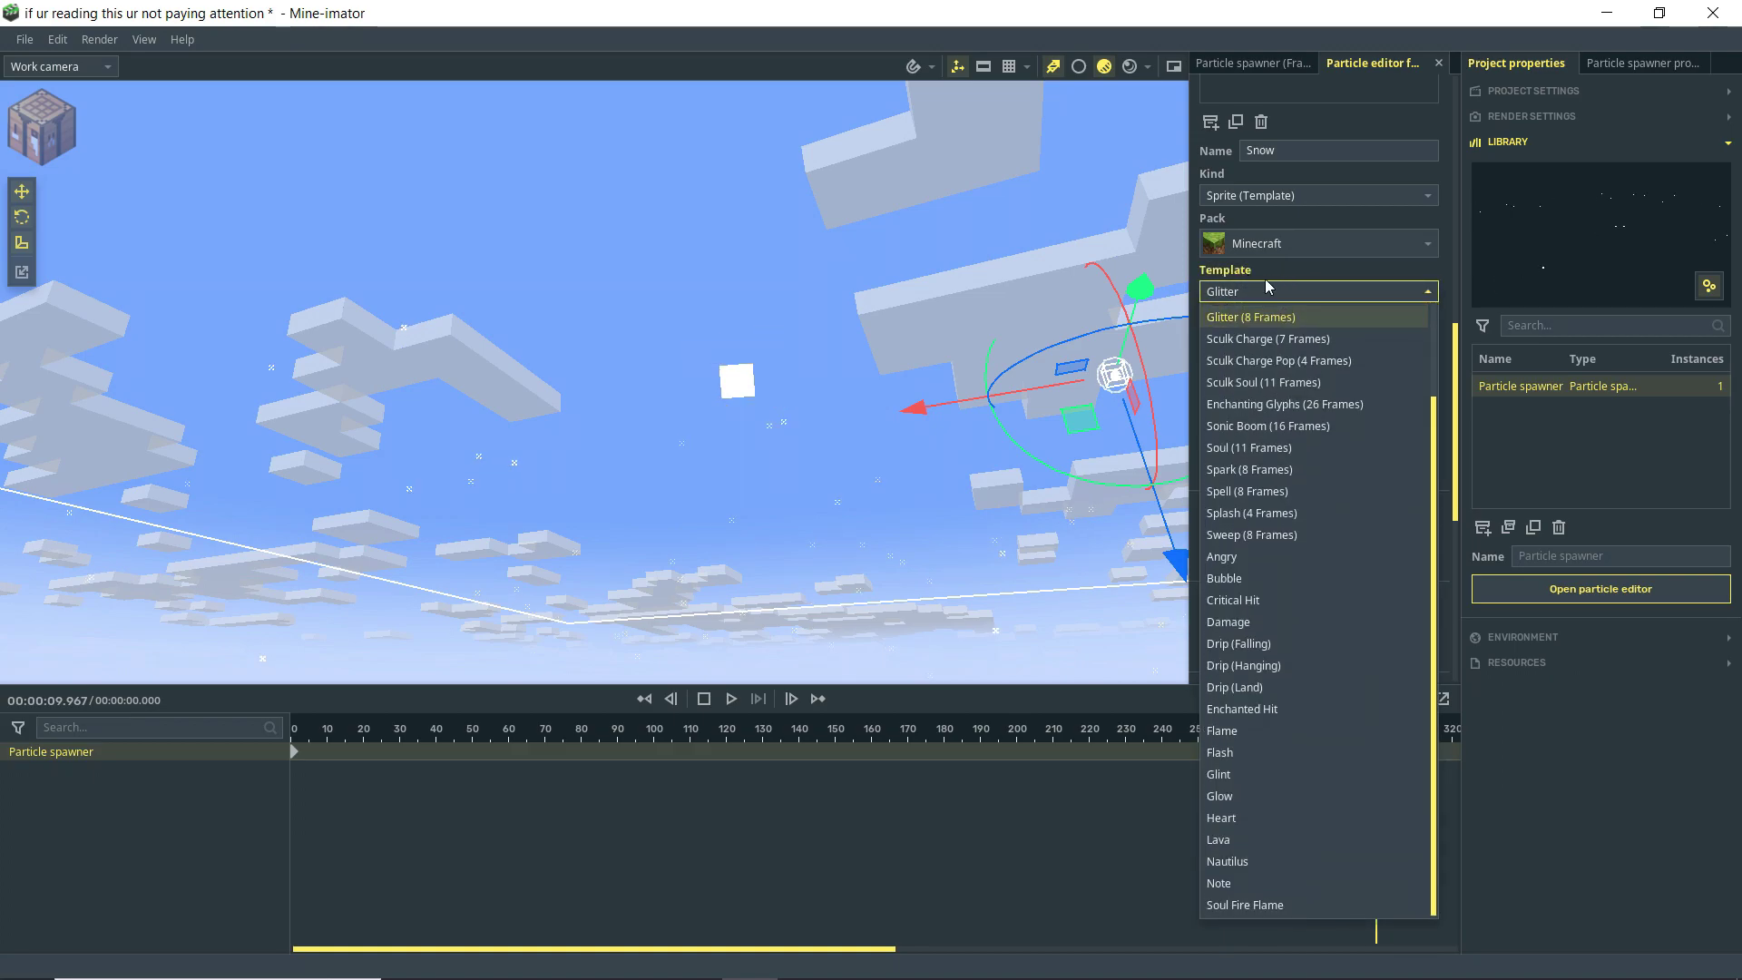
click(1259, 190)
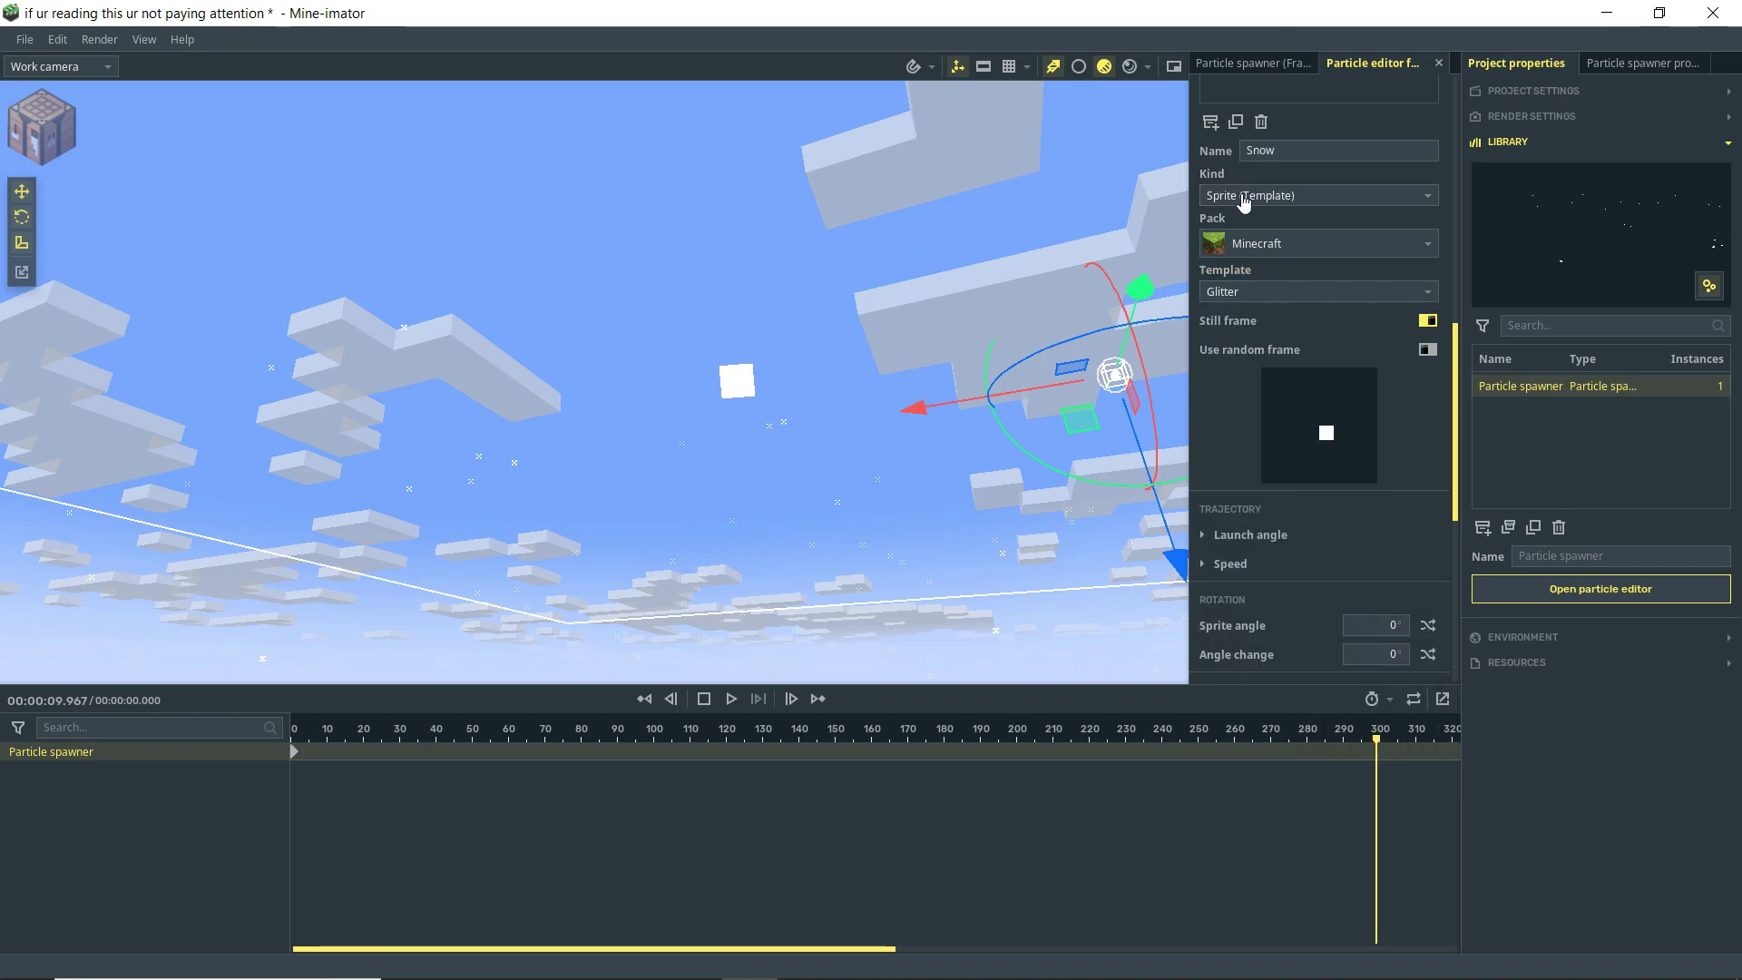
click(1274, 198)
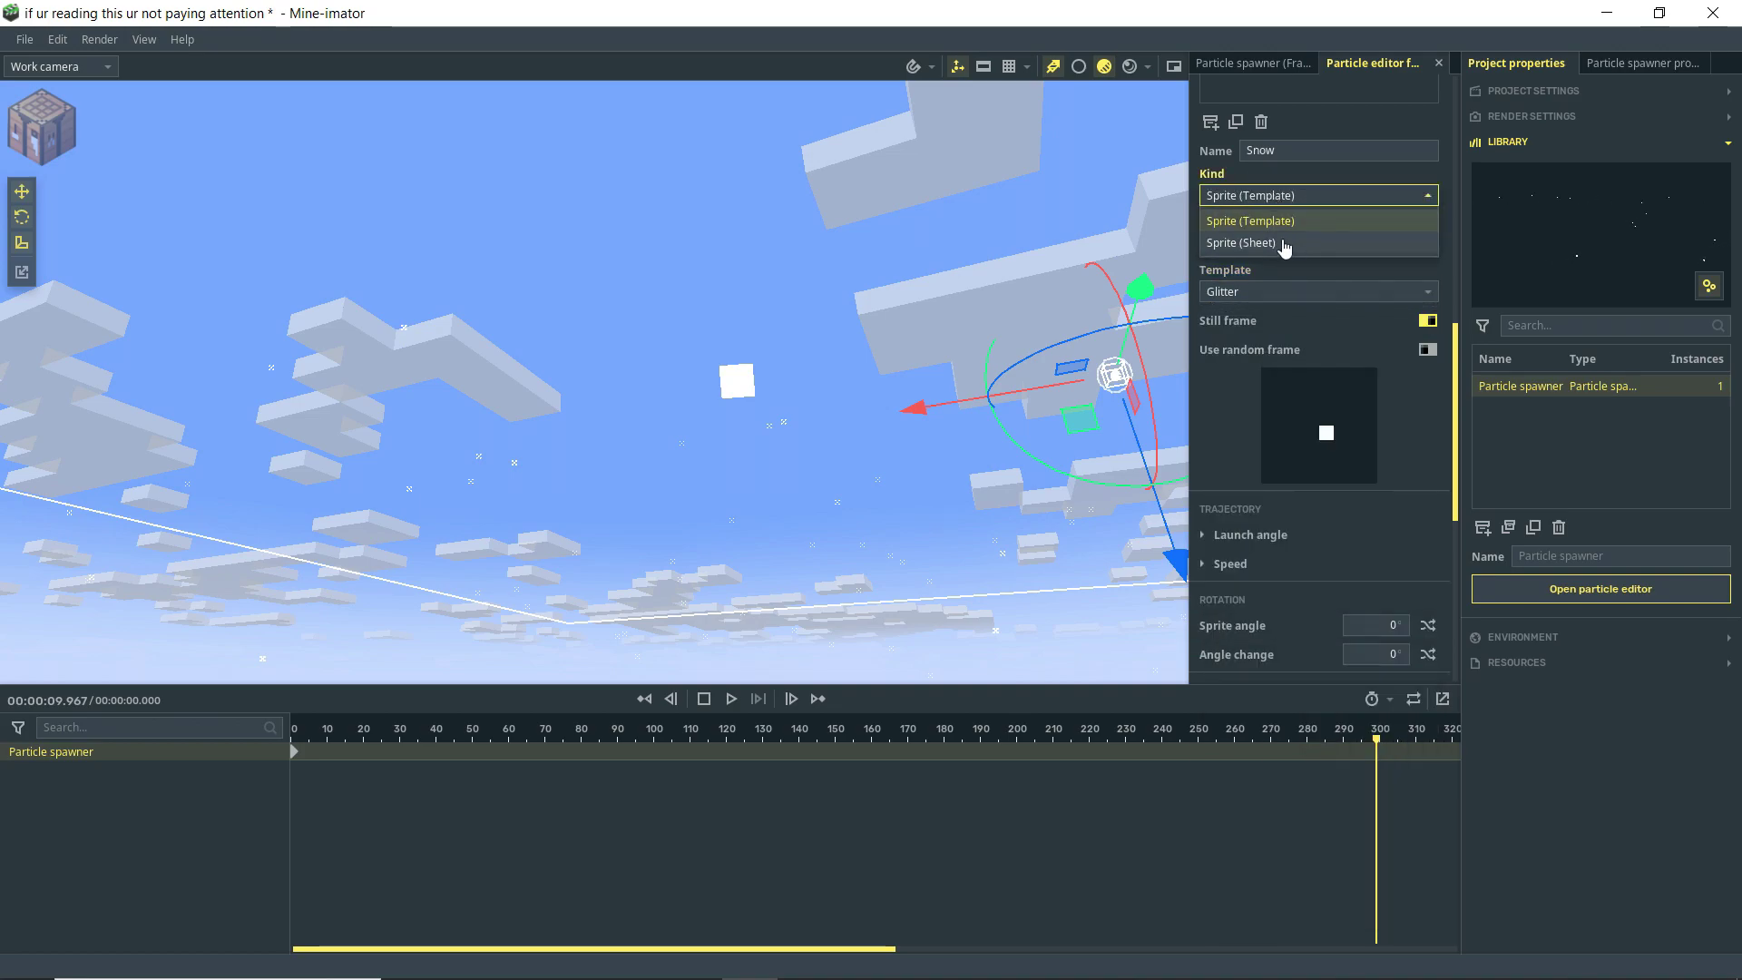
click(1250, 198)
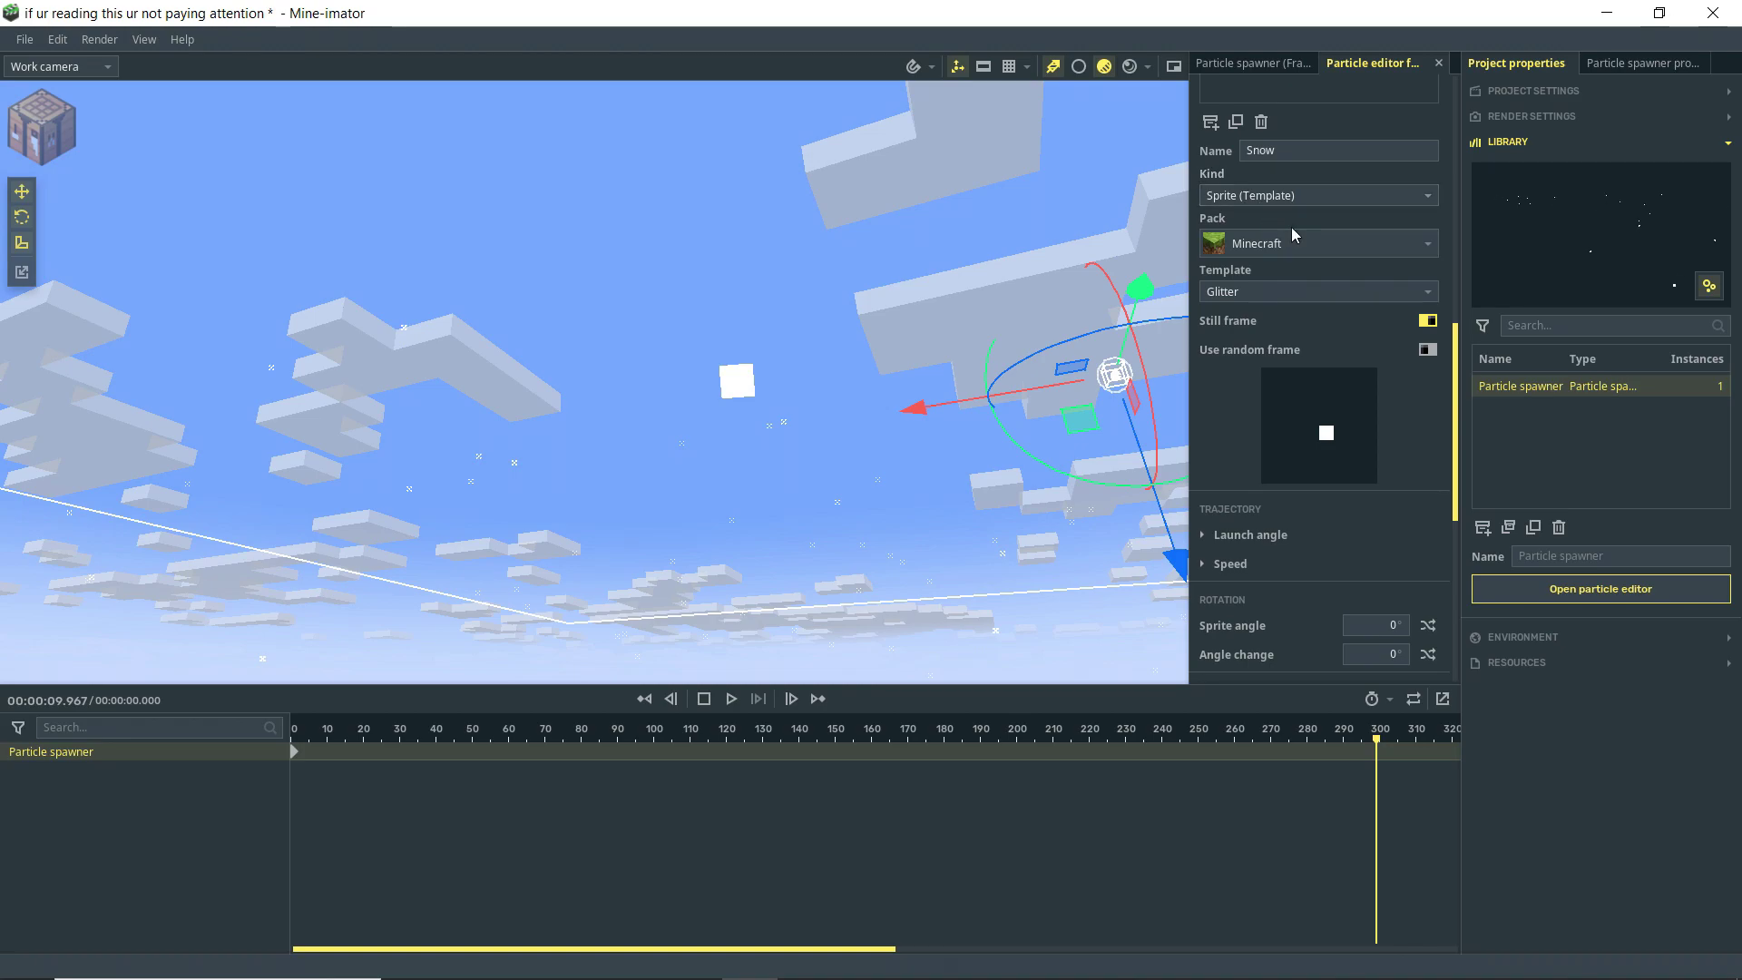
click(1283, 292)
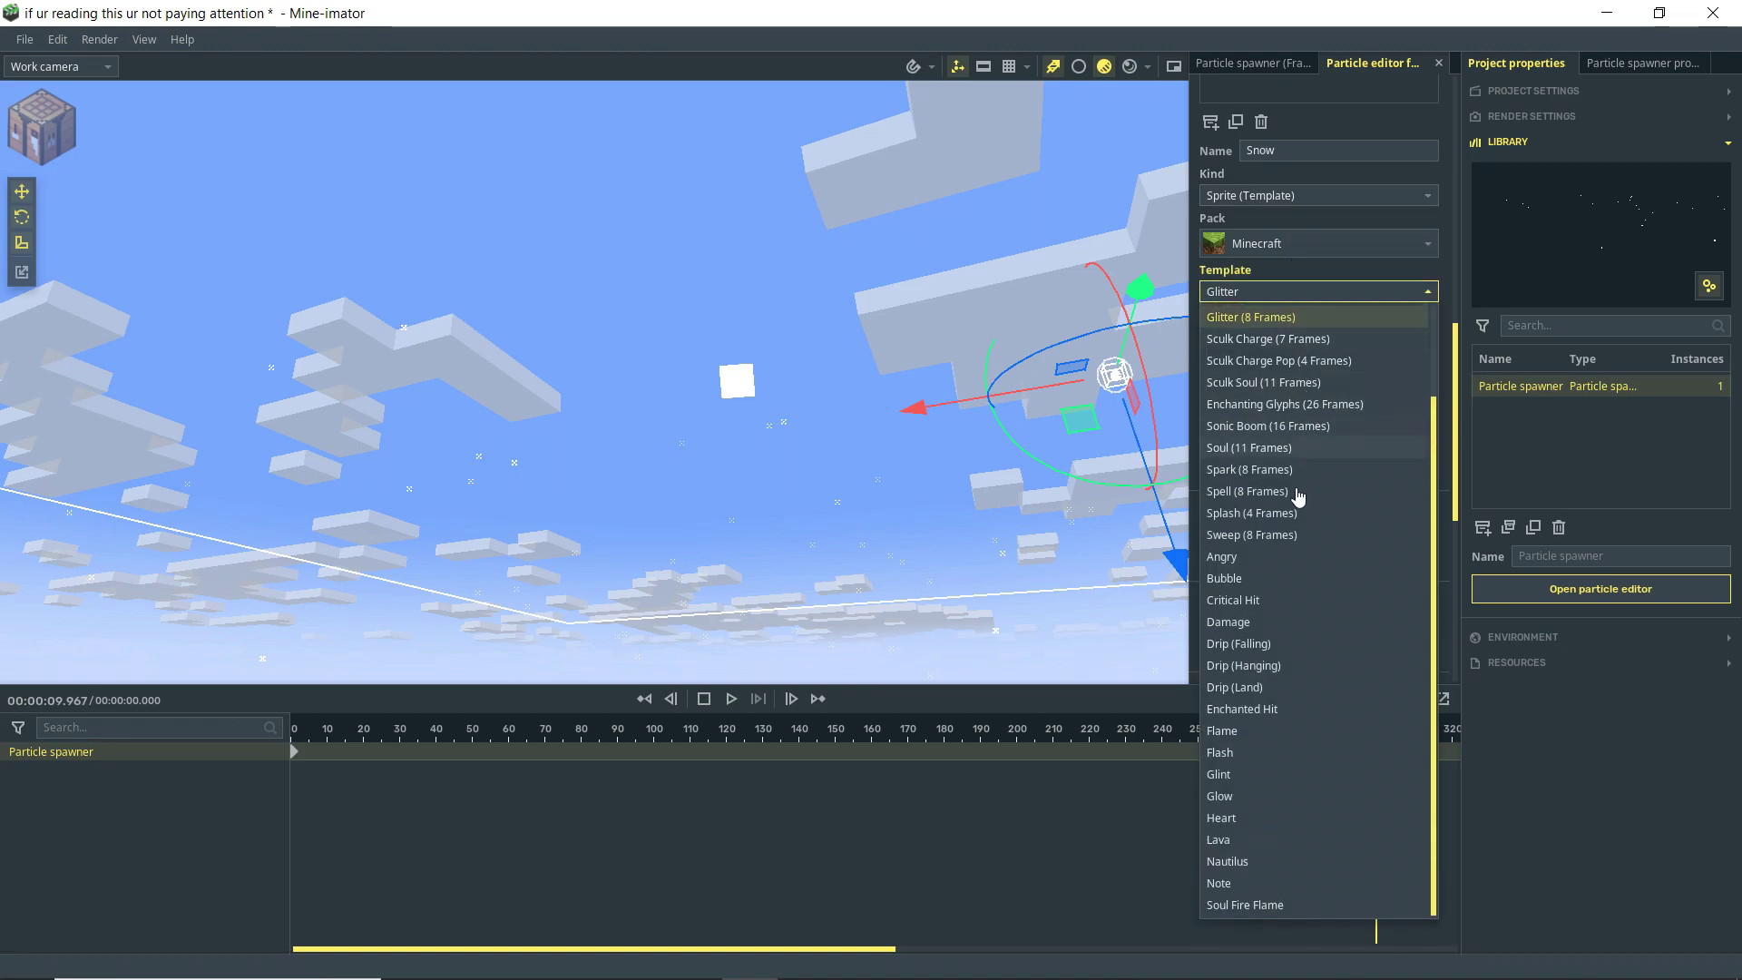
click(1248, 556)
click(1269, 296)
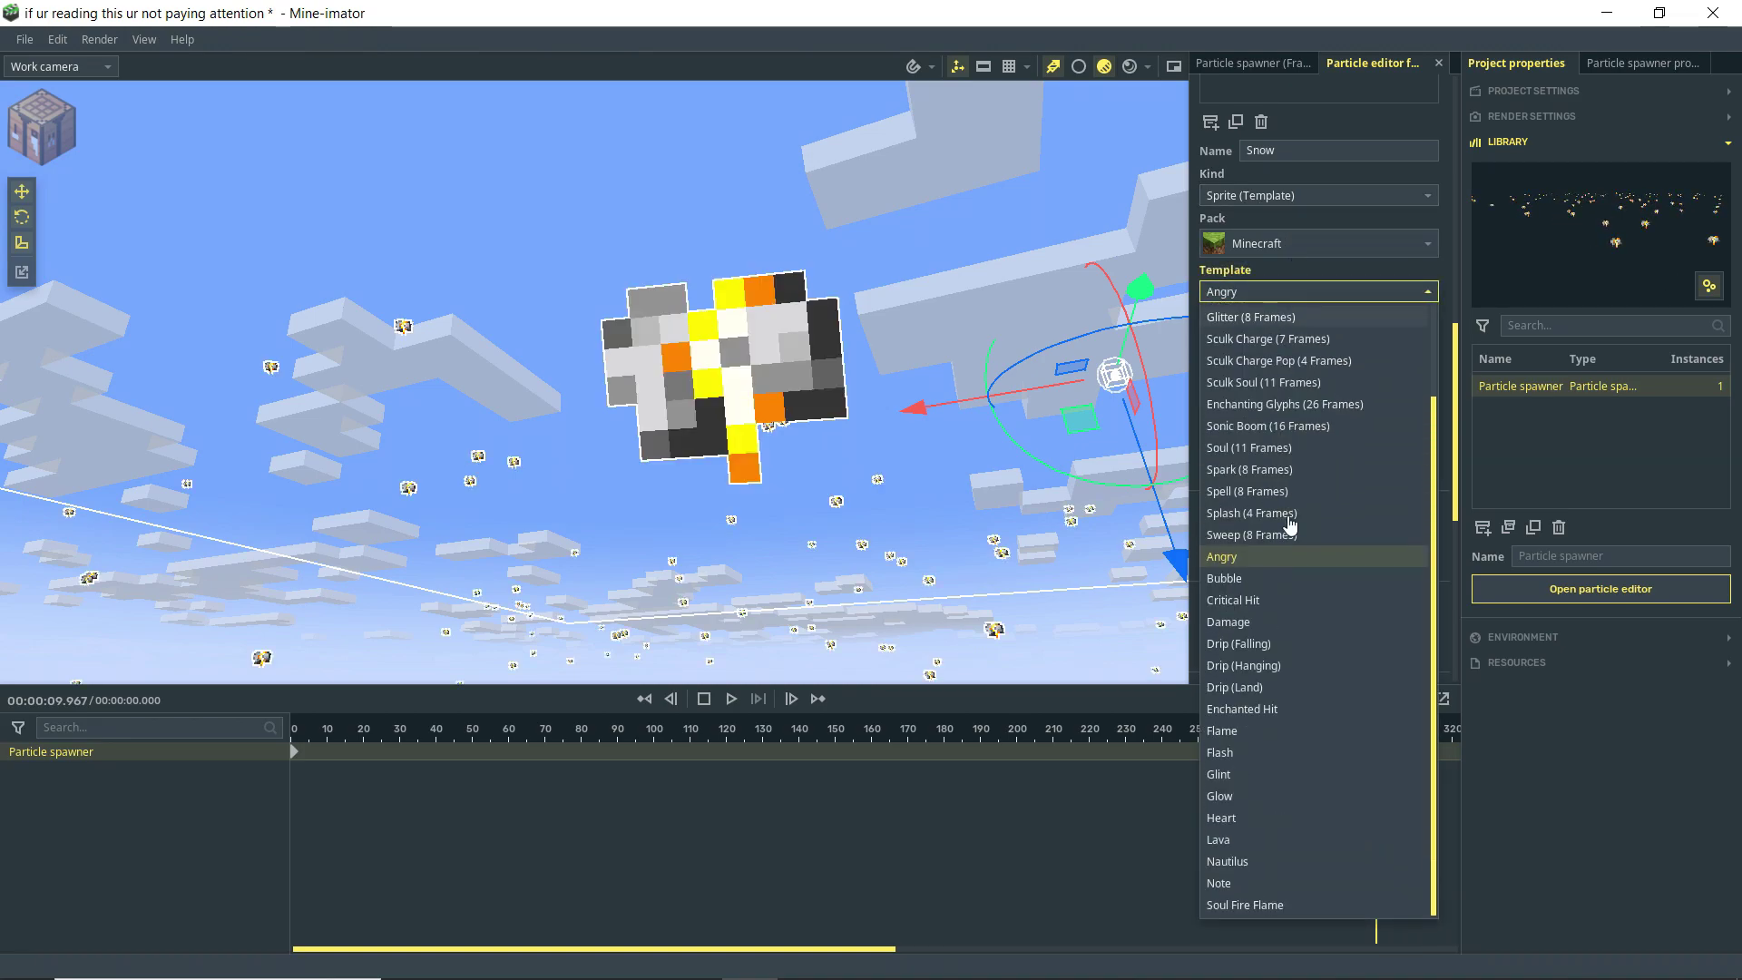
click(1279, 689)
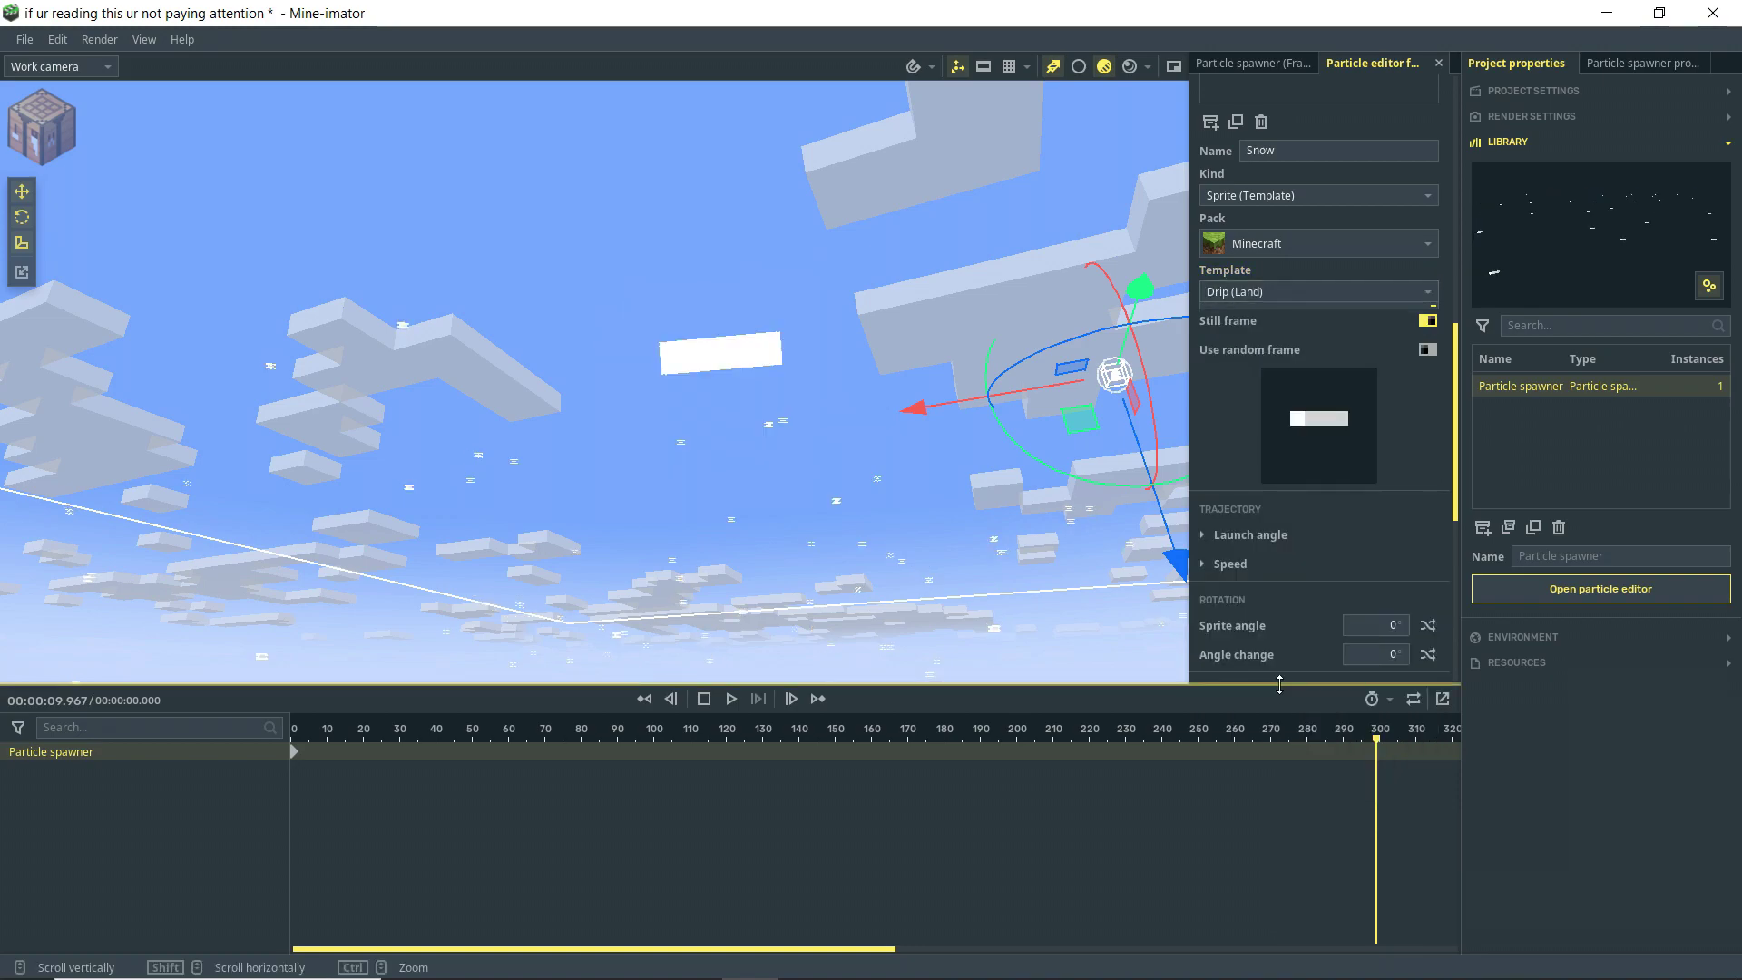
- Switch the template to Heart and play back to watch the hearts fall
click(1283, 296)
click(1225, 818)
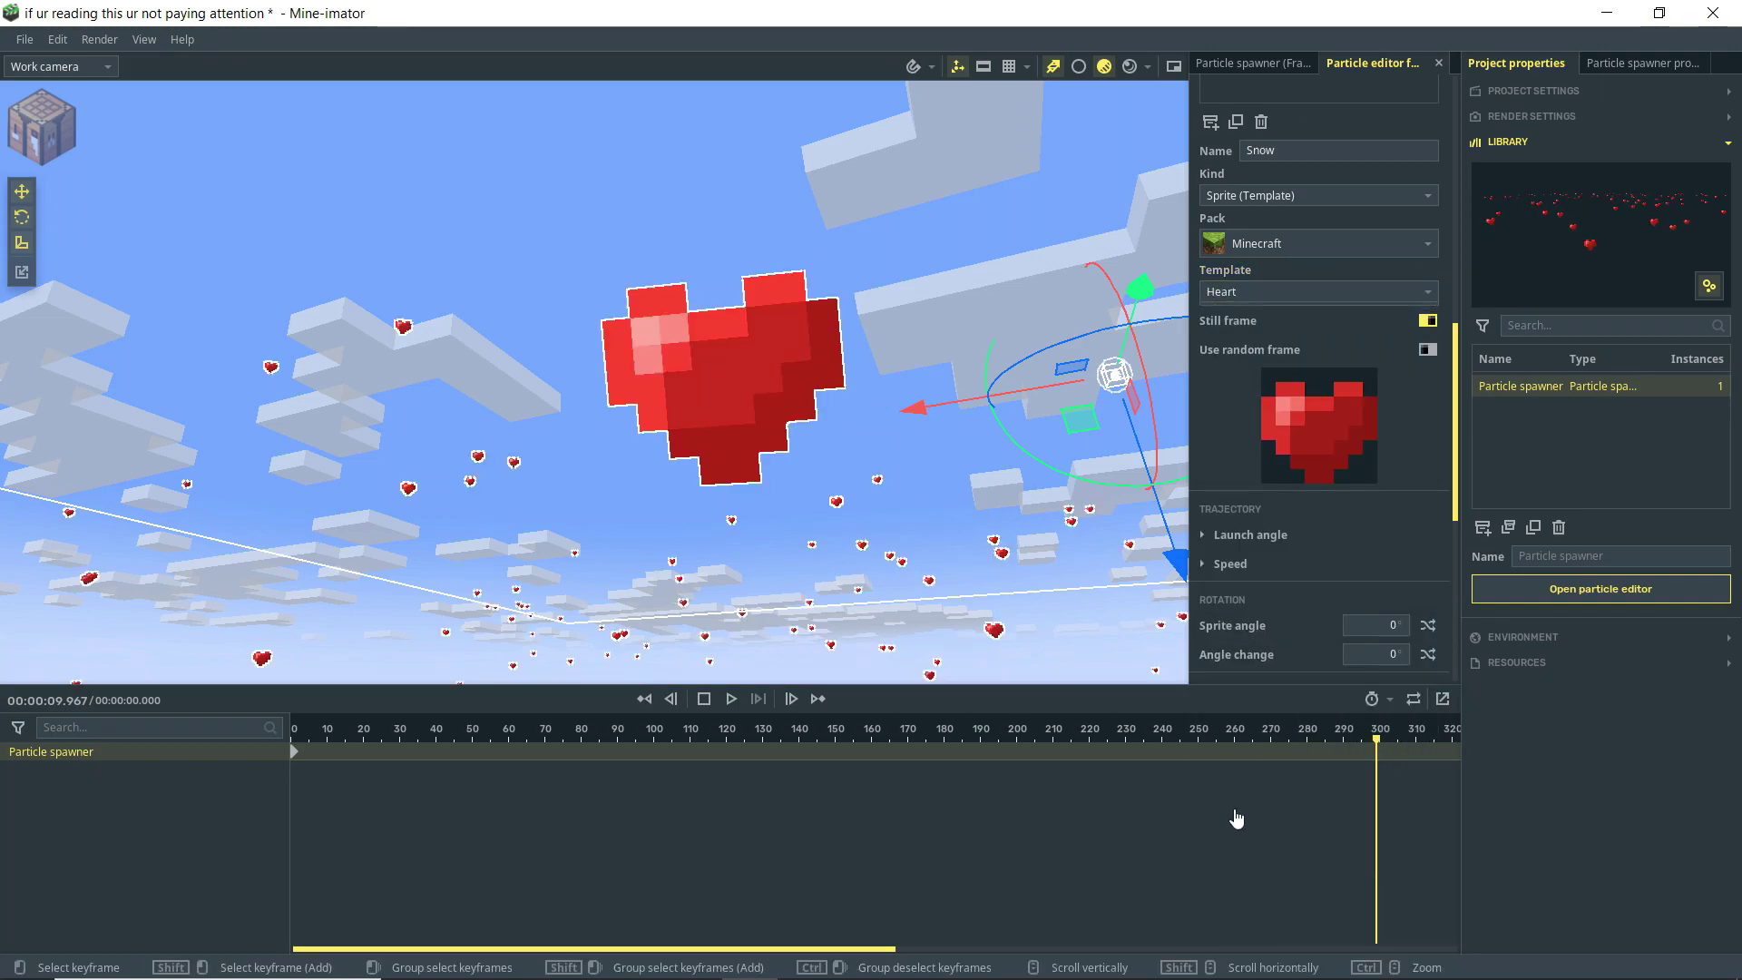
right_drag(694, 331, 721, 370)
key(s)
key(space)
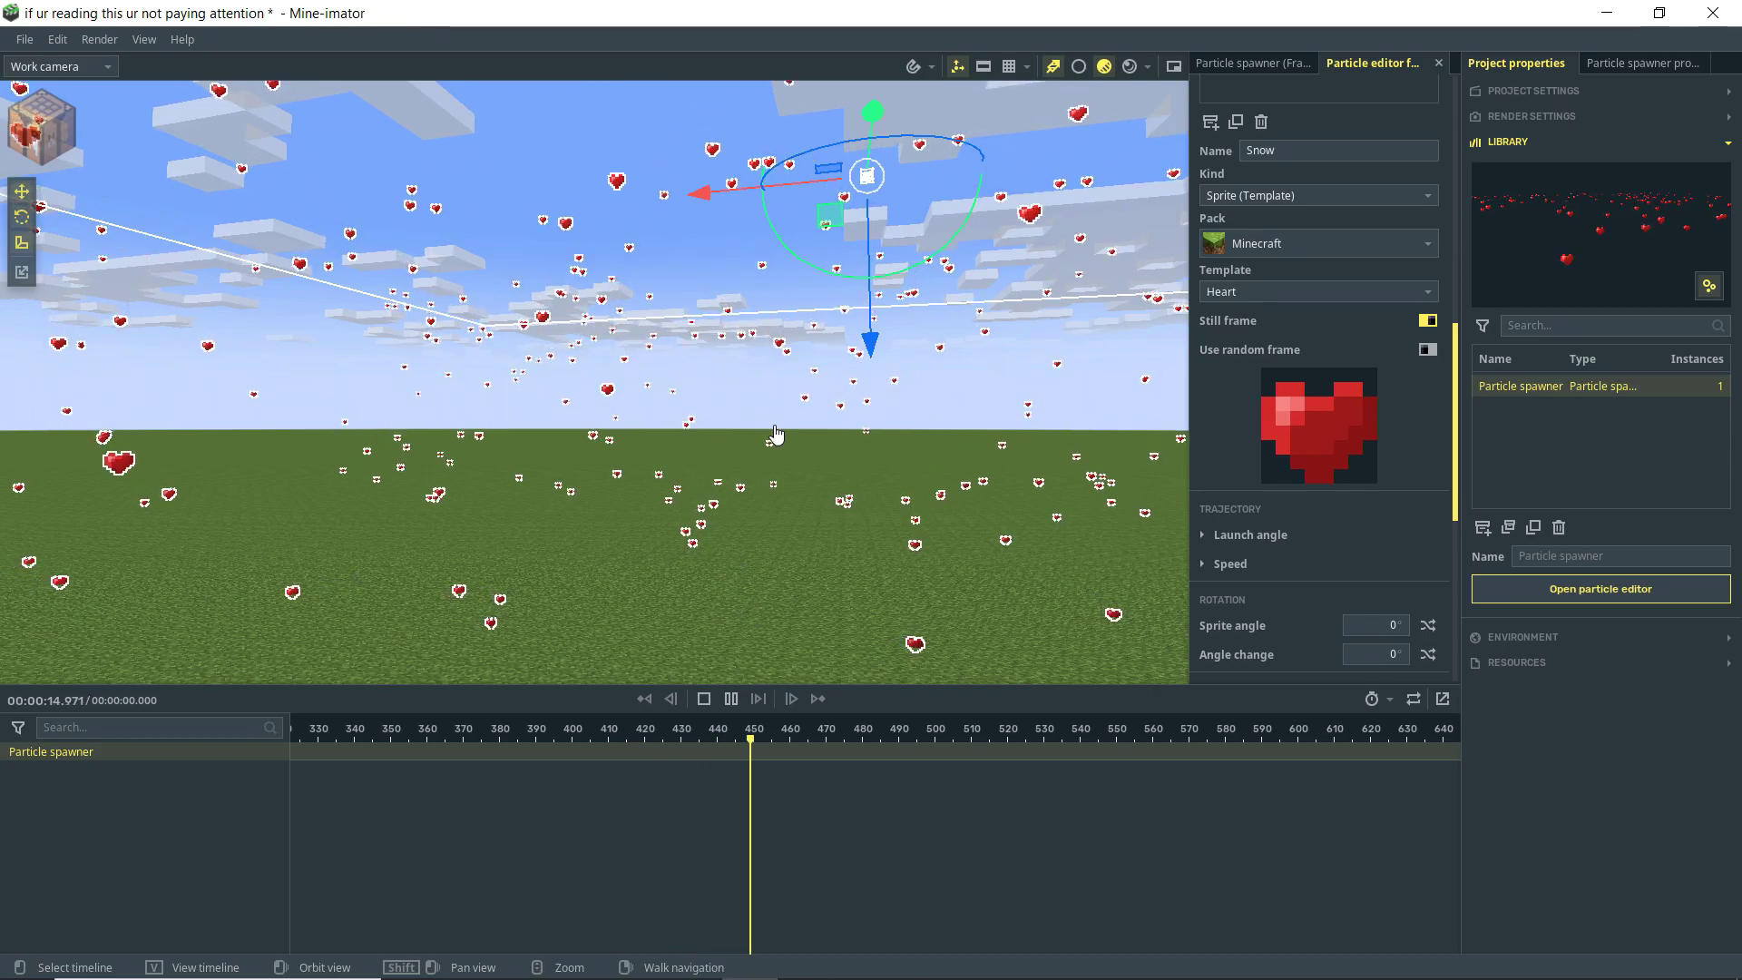
drag(1455, 381, 1469, 538)
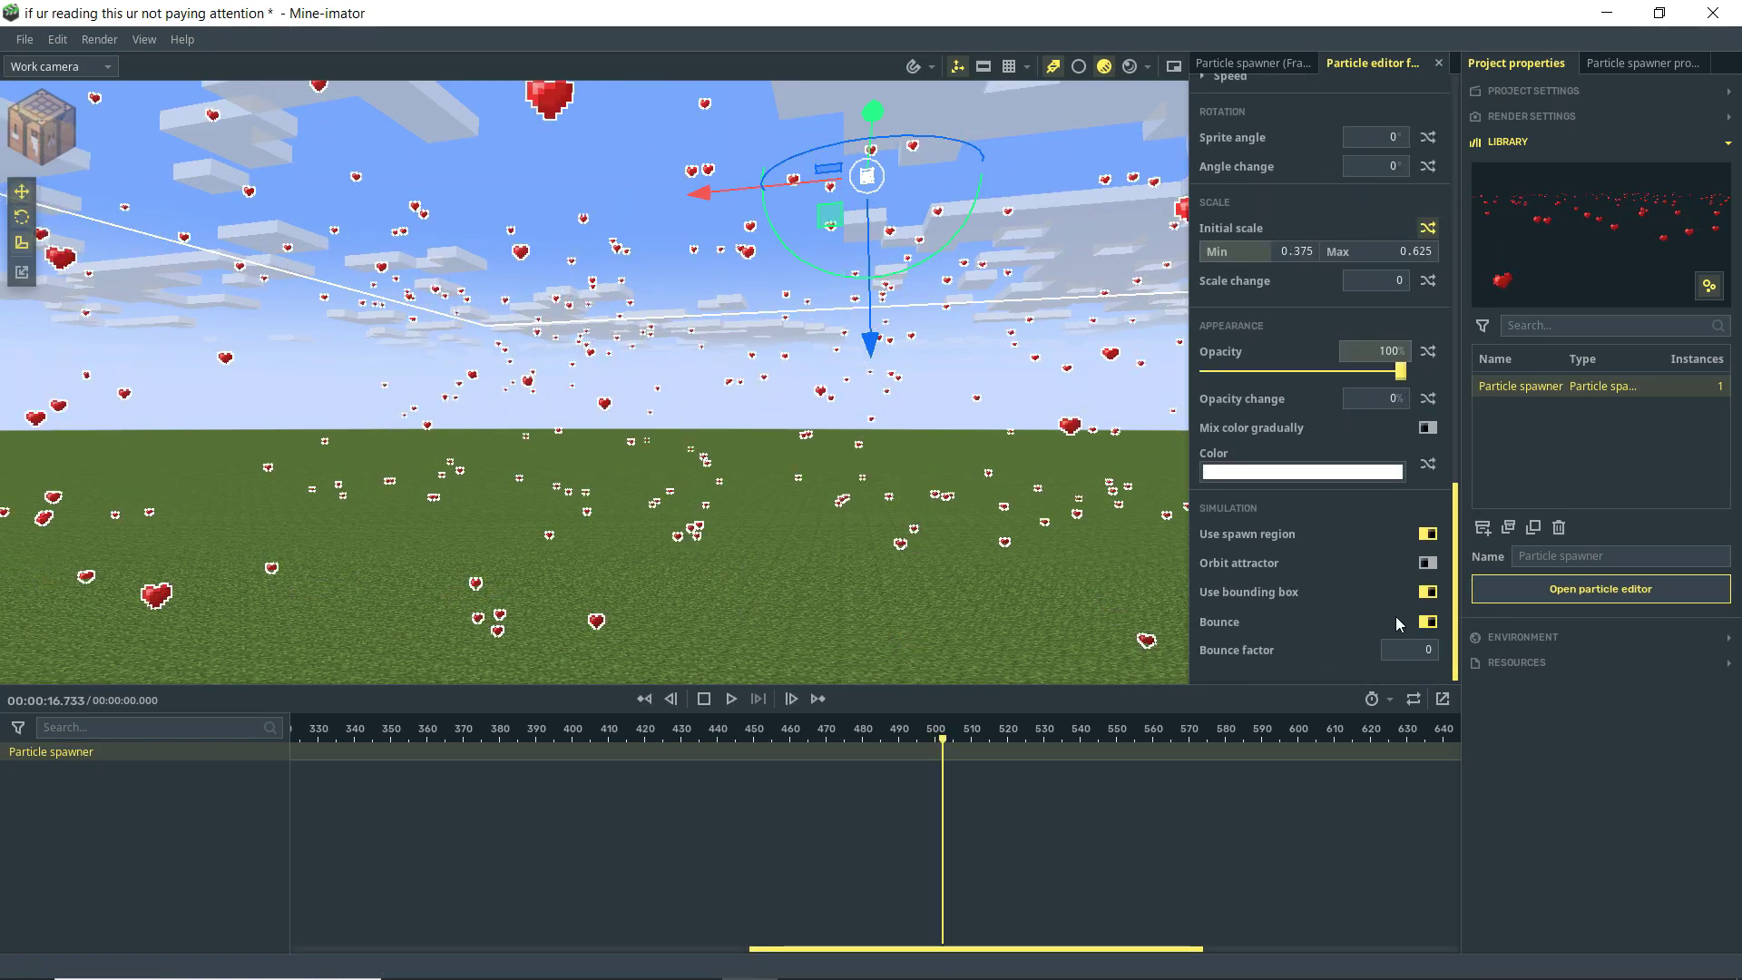
- Scrub the timeline to frame 353 and play, viewing the hearts near the grass
right_drag(786, 384, 745, 461)
key(q)
right_drag(1122, 651, 1145, 661)
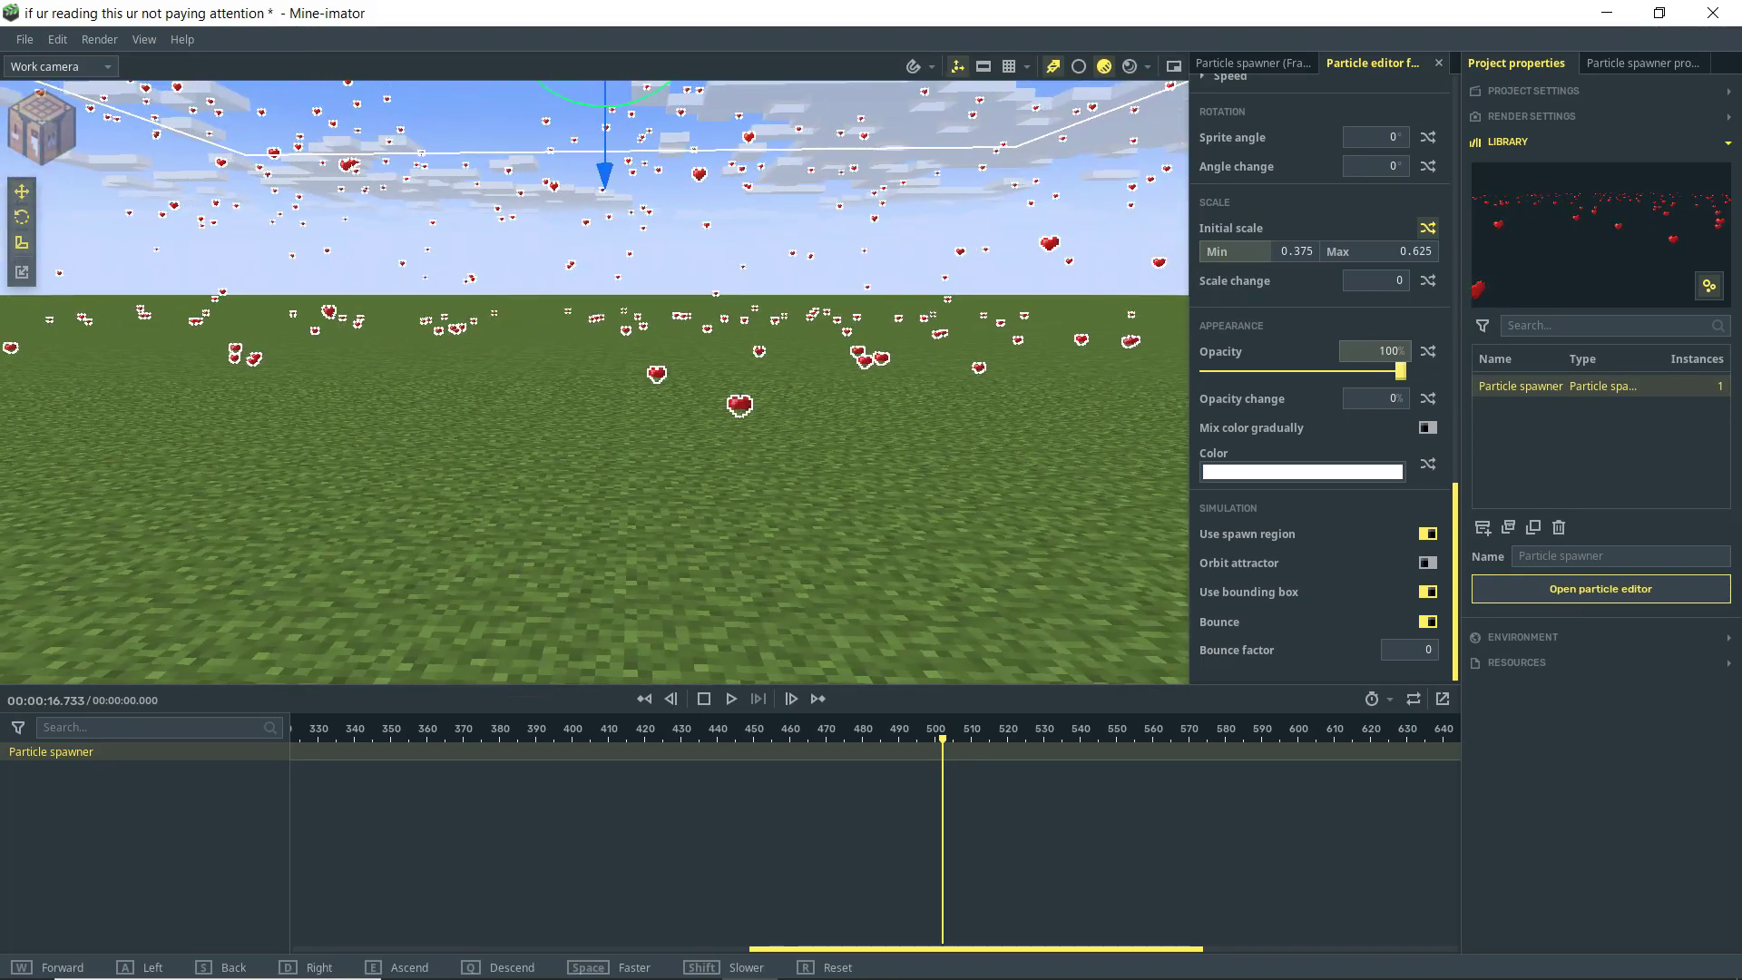
right_drag(759, 379, 755, 379)
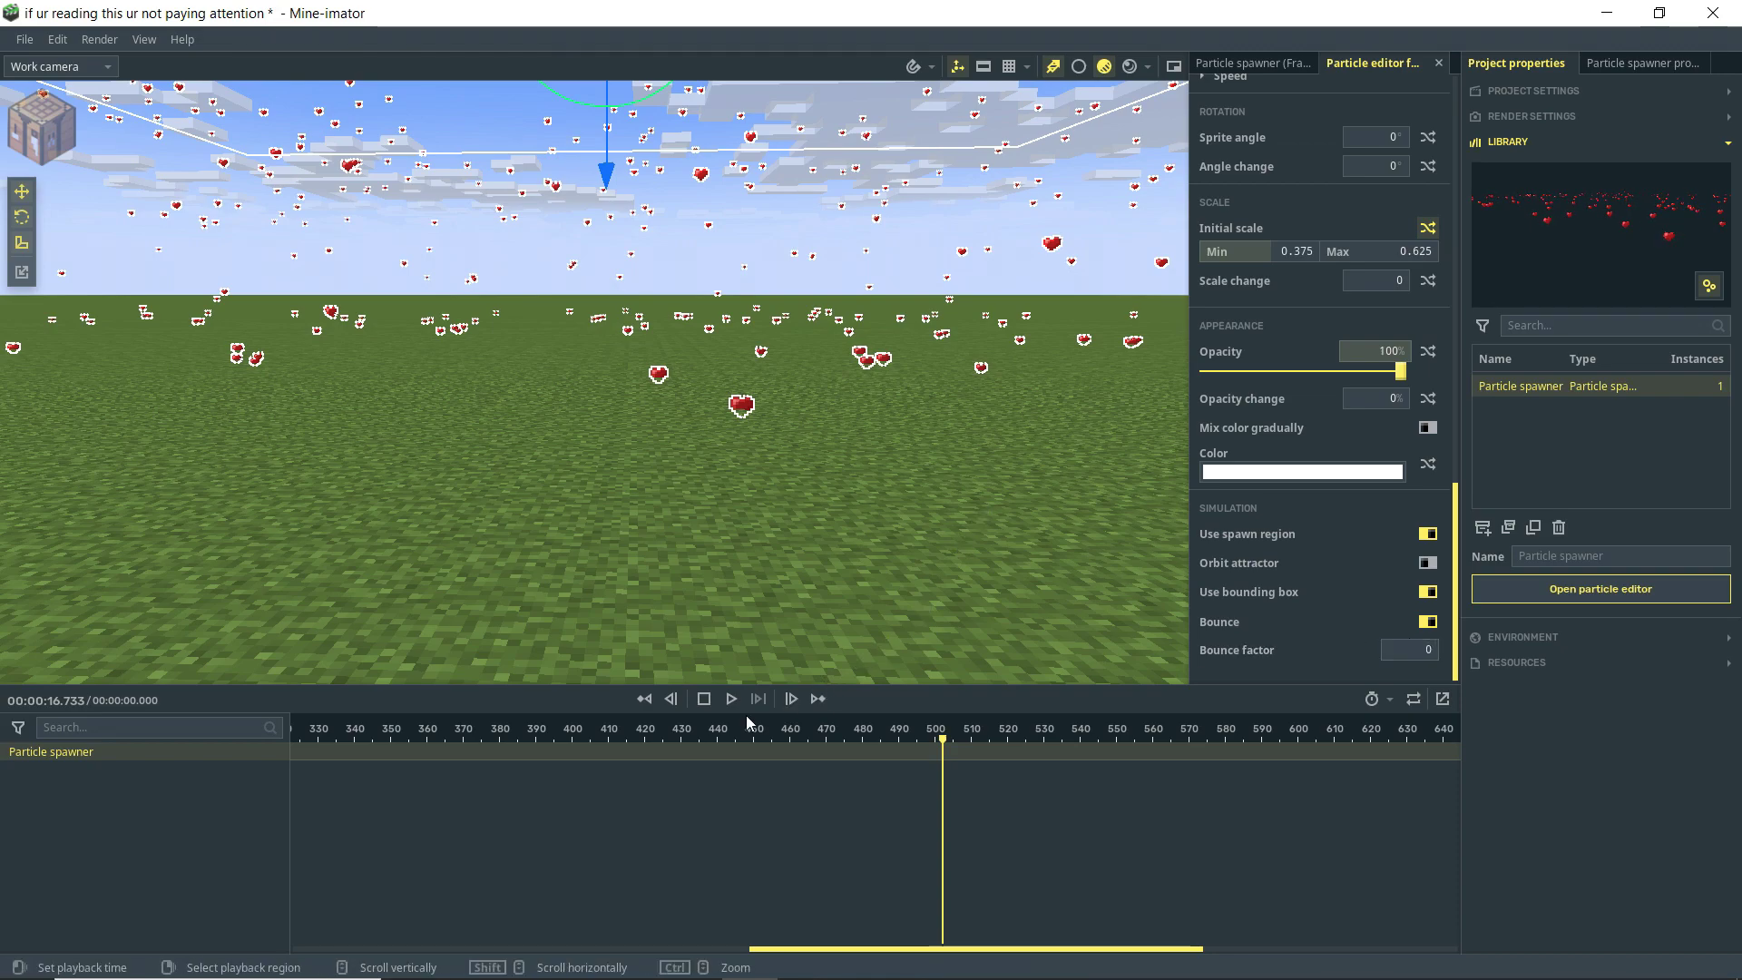
click(647, 698)
drag(459, 737, 1573, 807)
key(e)
right_drag(781, 417, 897, 417)
key(q)
key(space)
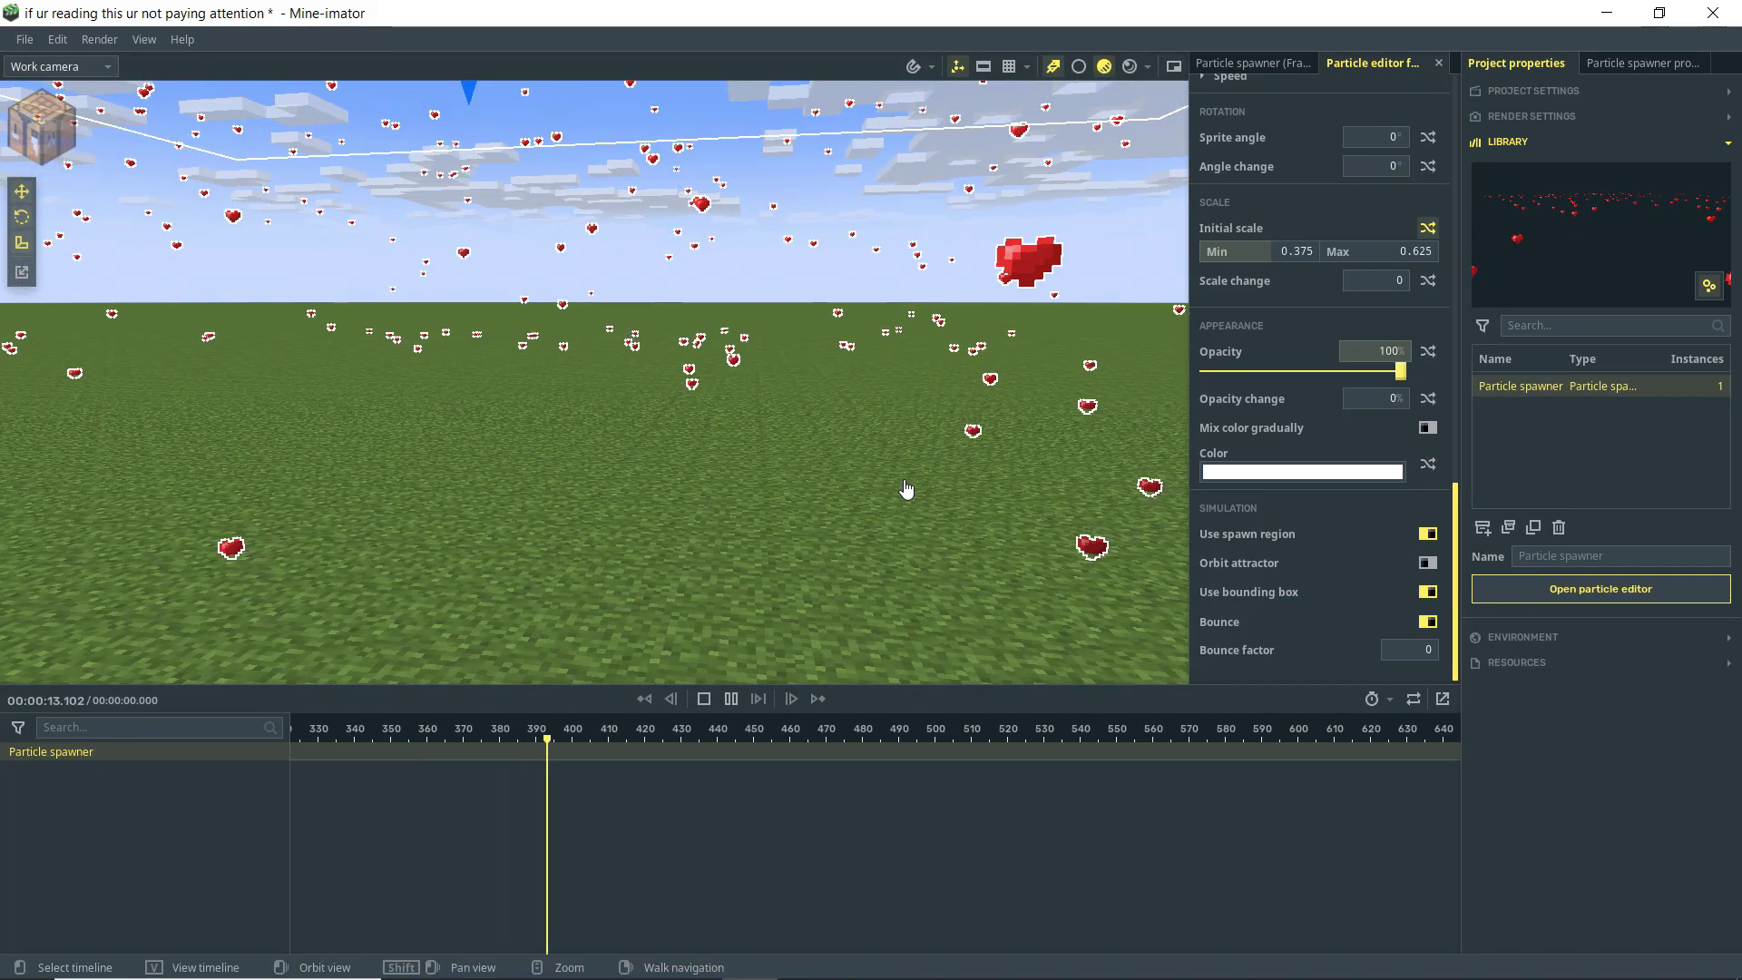
key(space)
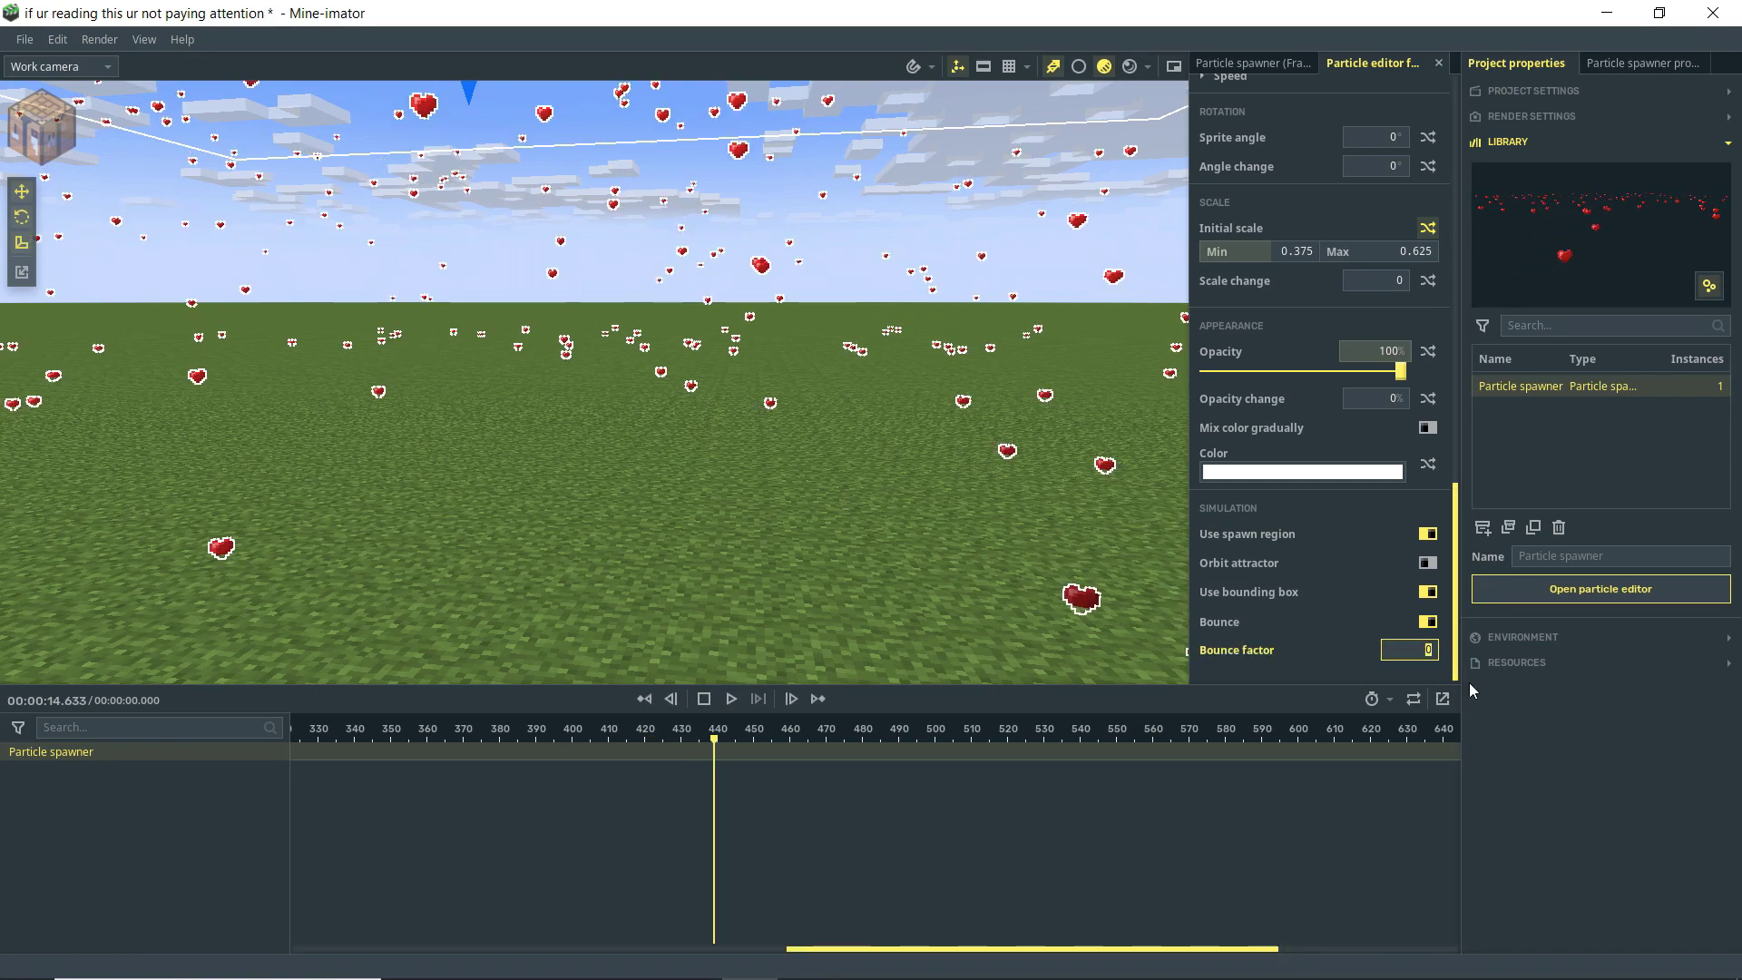
- Set the heart particles' bounce factor to 2
text(2)
click(1470, 684)
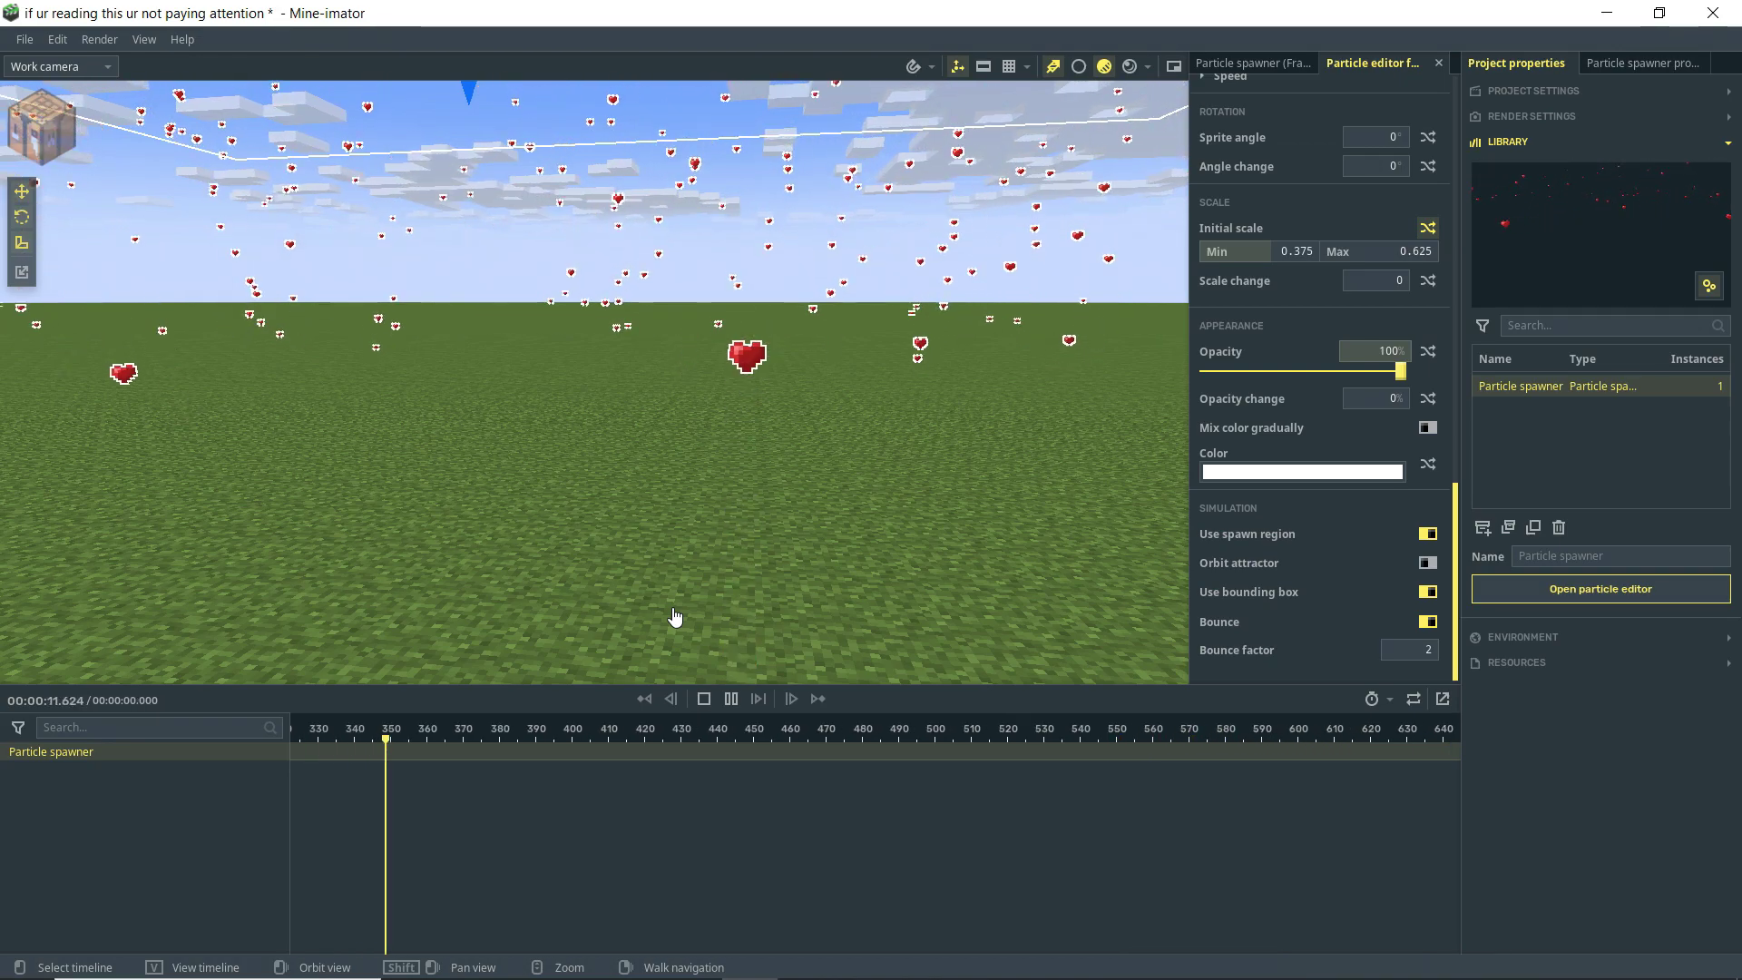
key(space)
- Set the bounding box Ground Z to 15 and preview it in playback
drag(1455, 504, 1453, 97)
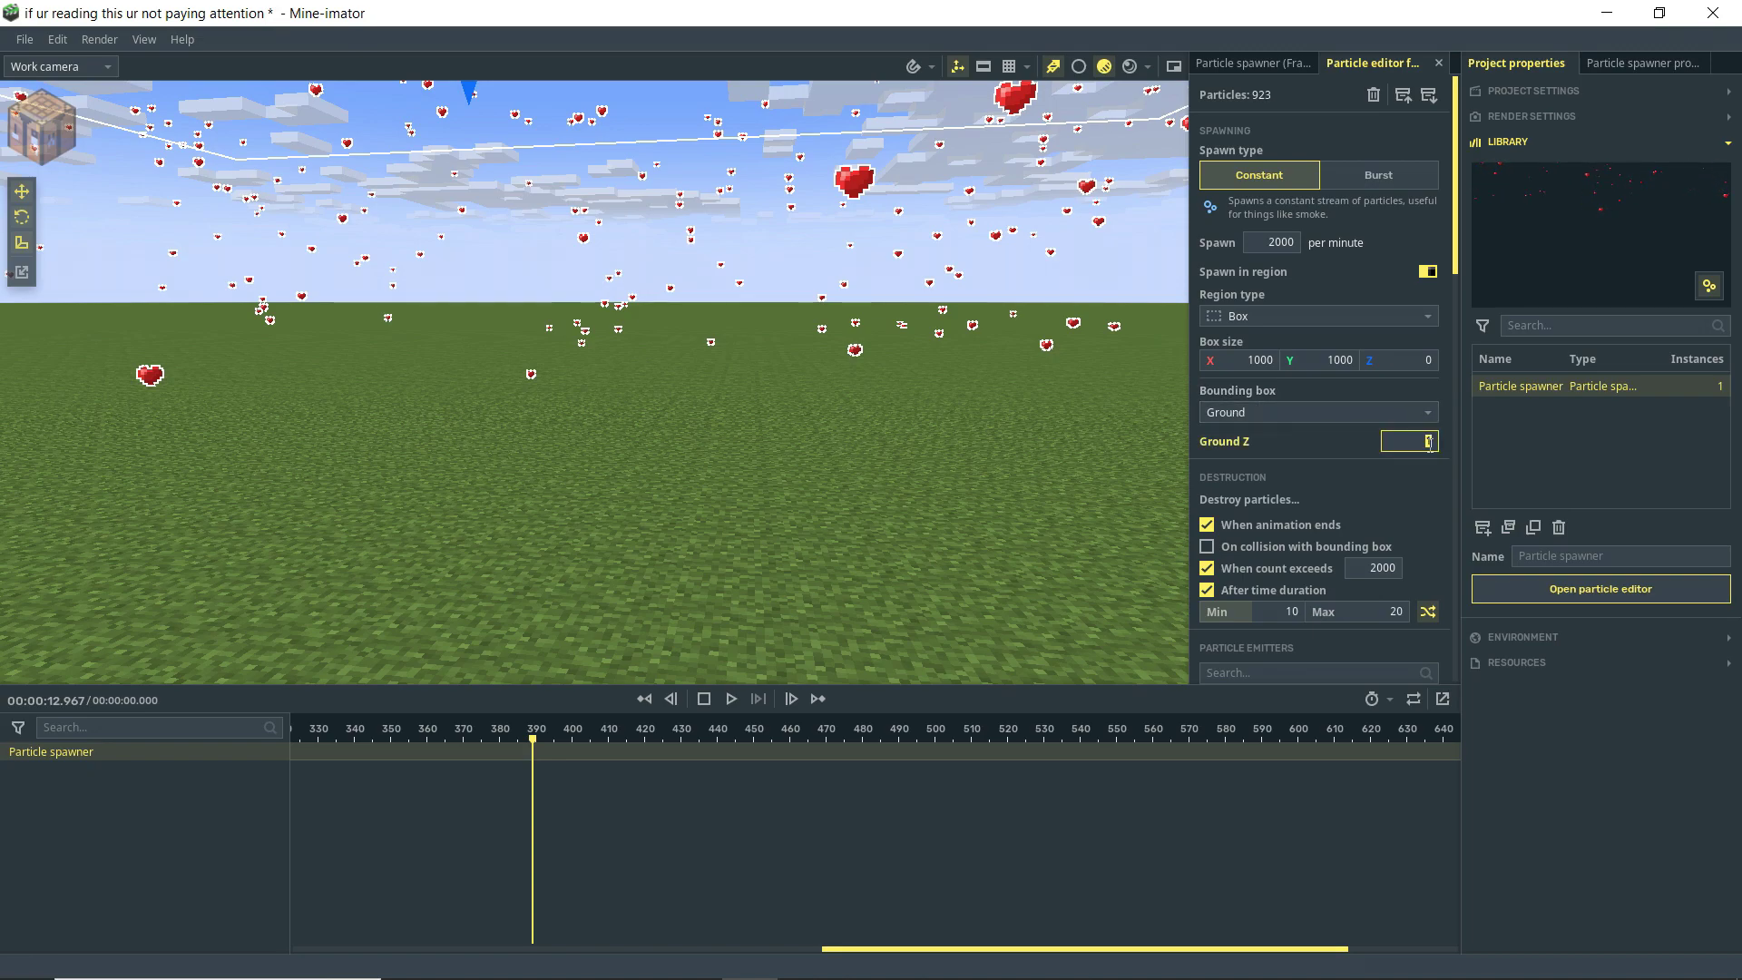
text(15)
key(Return)
key(space)
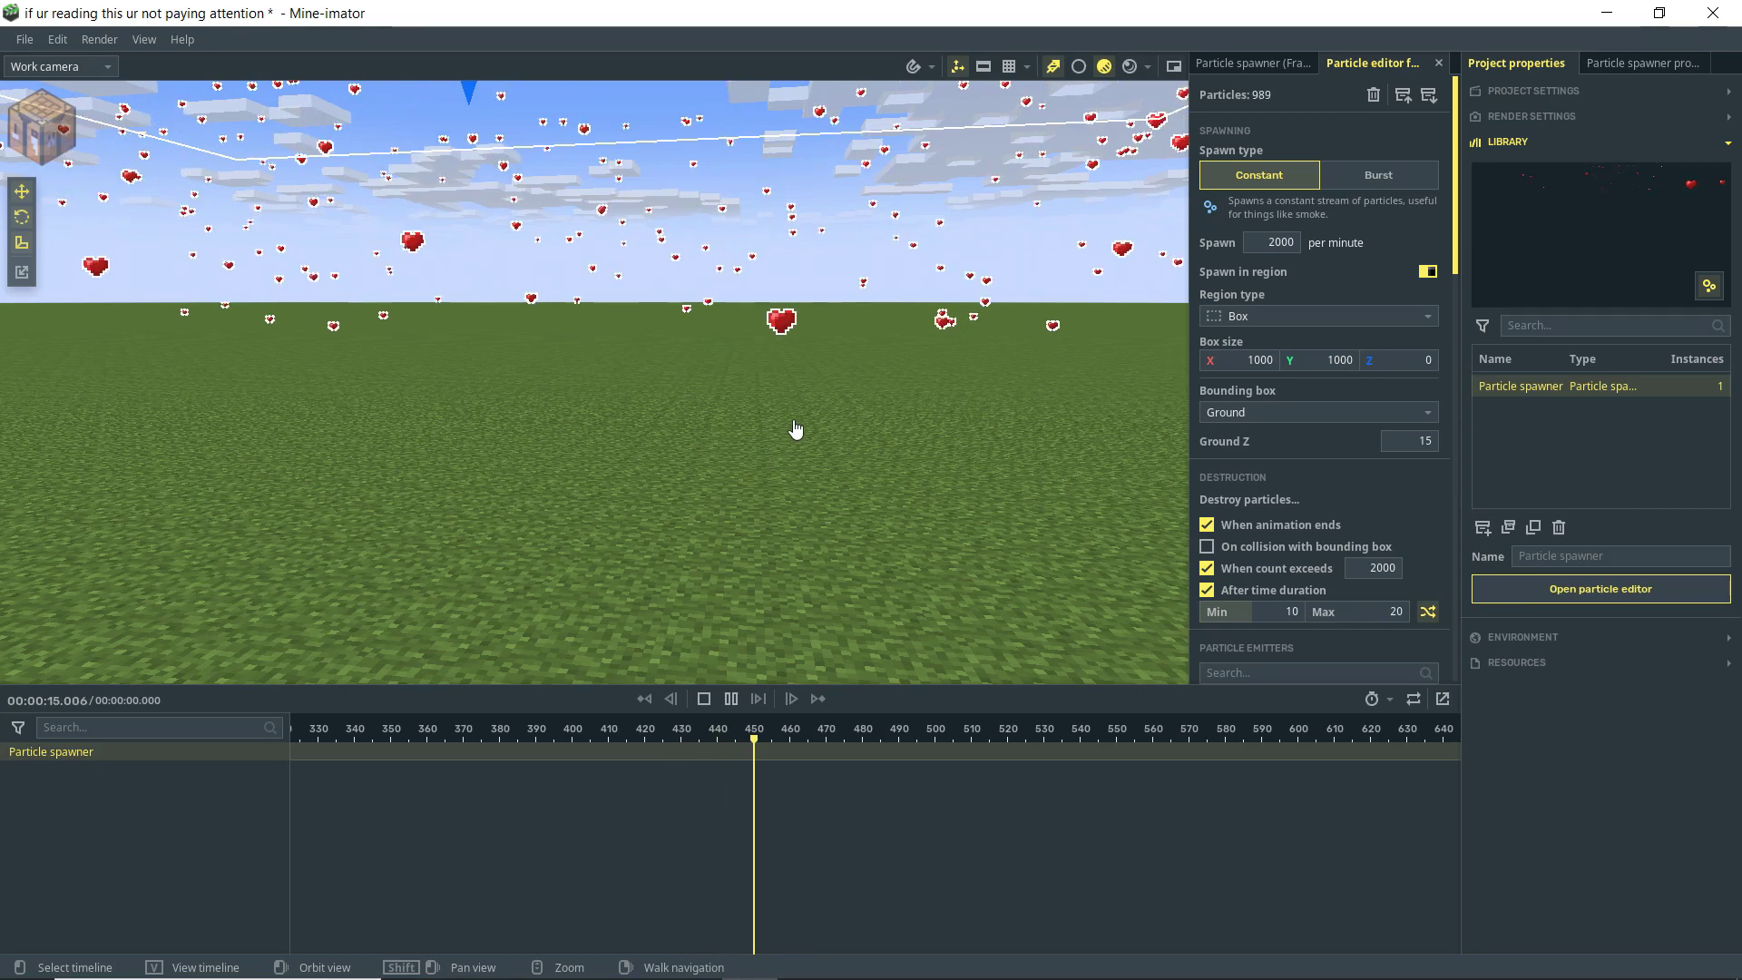
right_drag(803, 420, 806, 374)
key(q)
key(q)
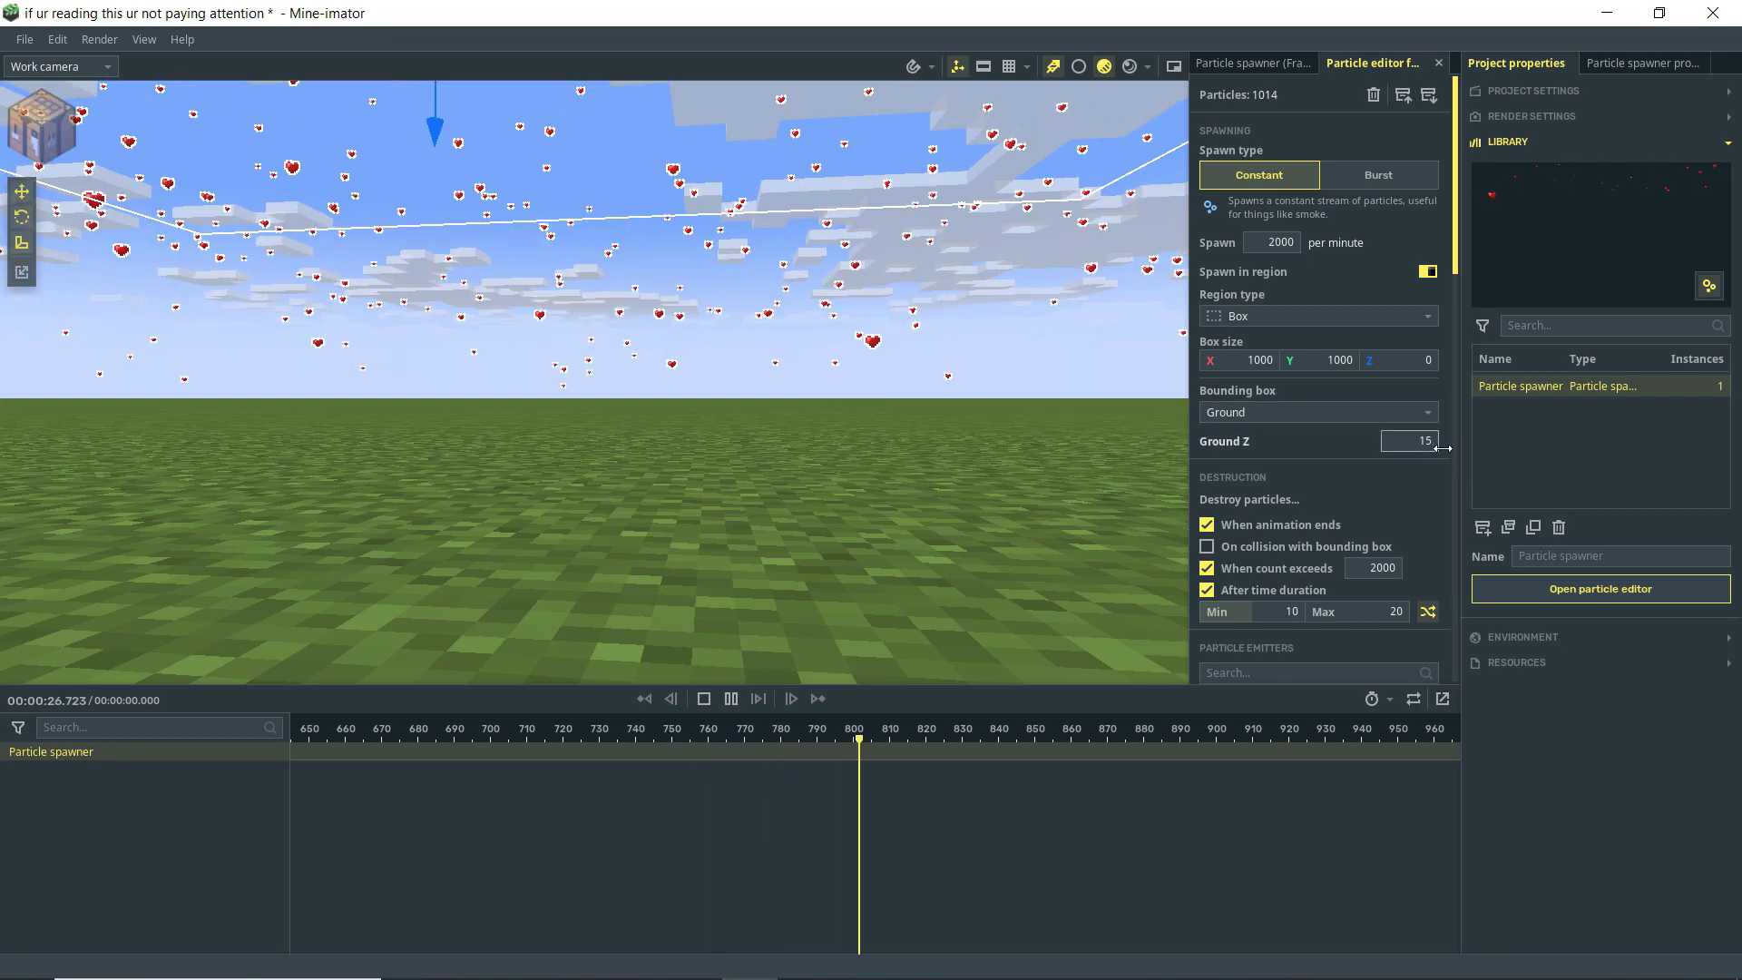
- Change Ground Z to 32 and replay to compare
click(1425, 444)
text(32)
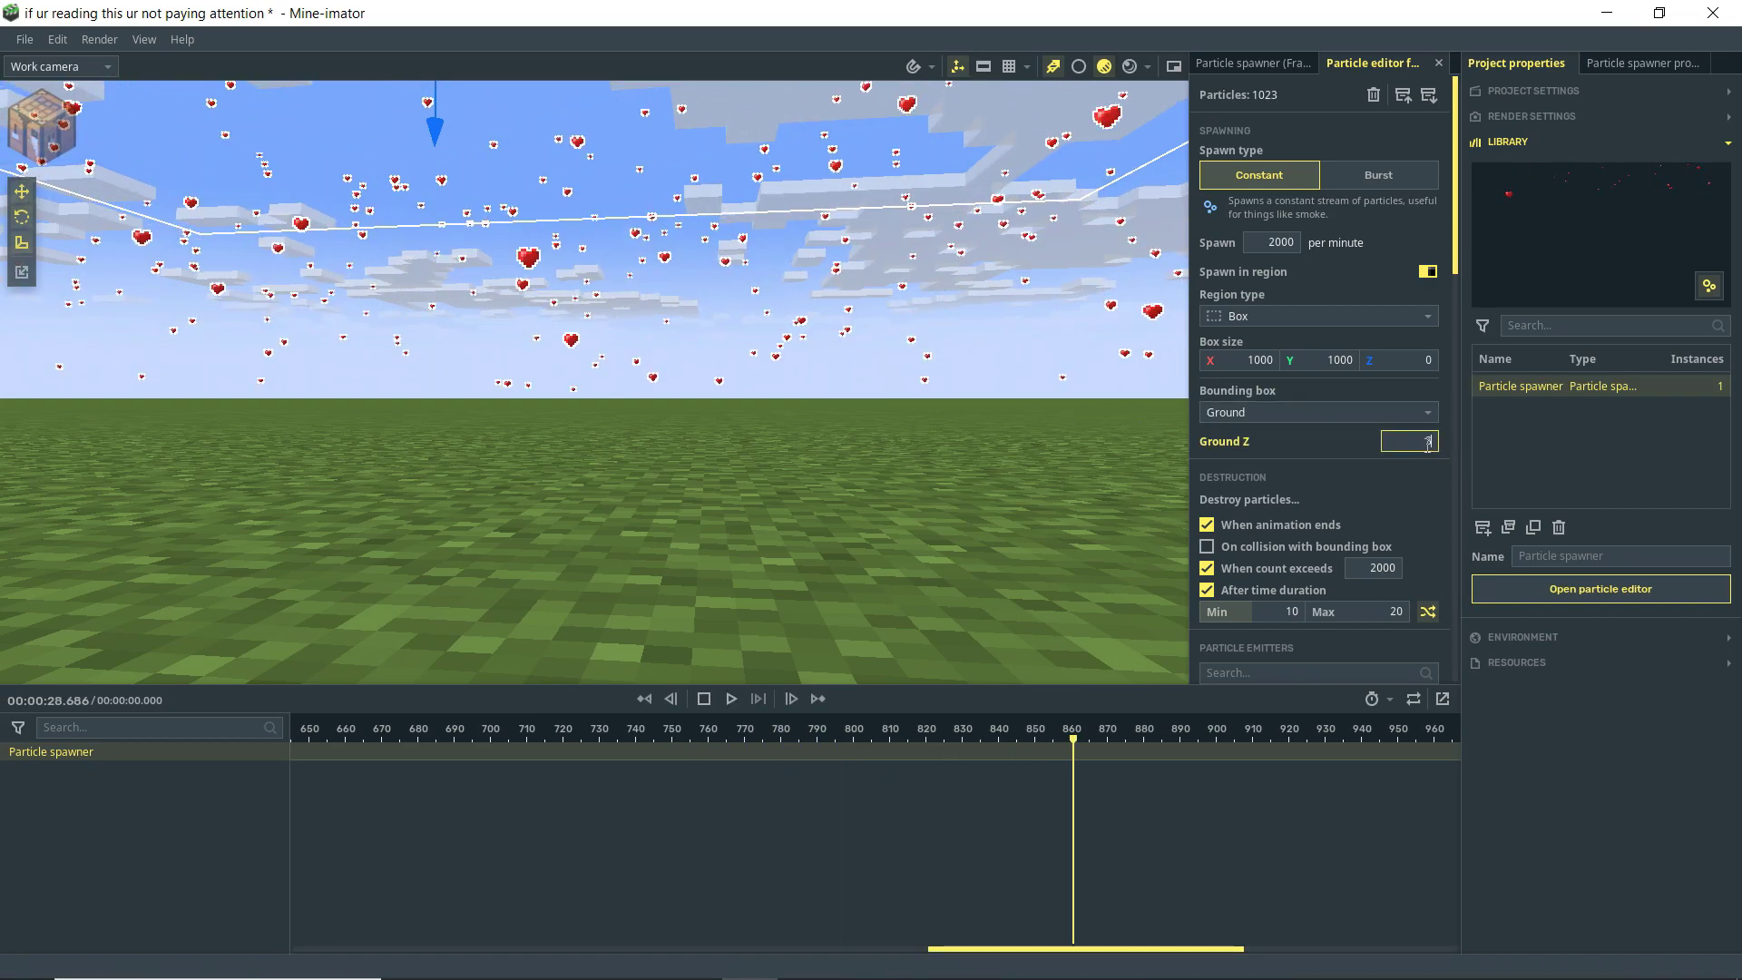
key(Return)
key(space)
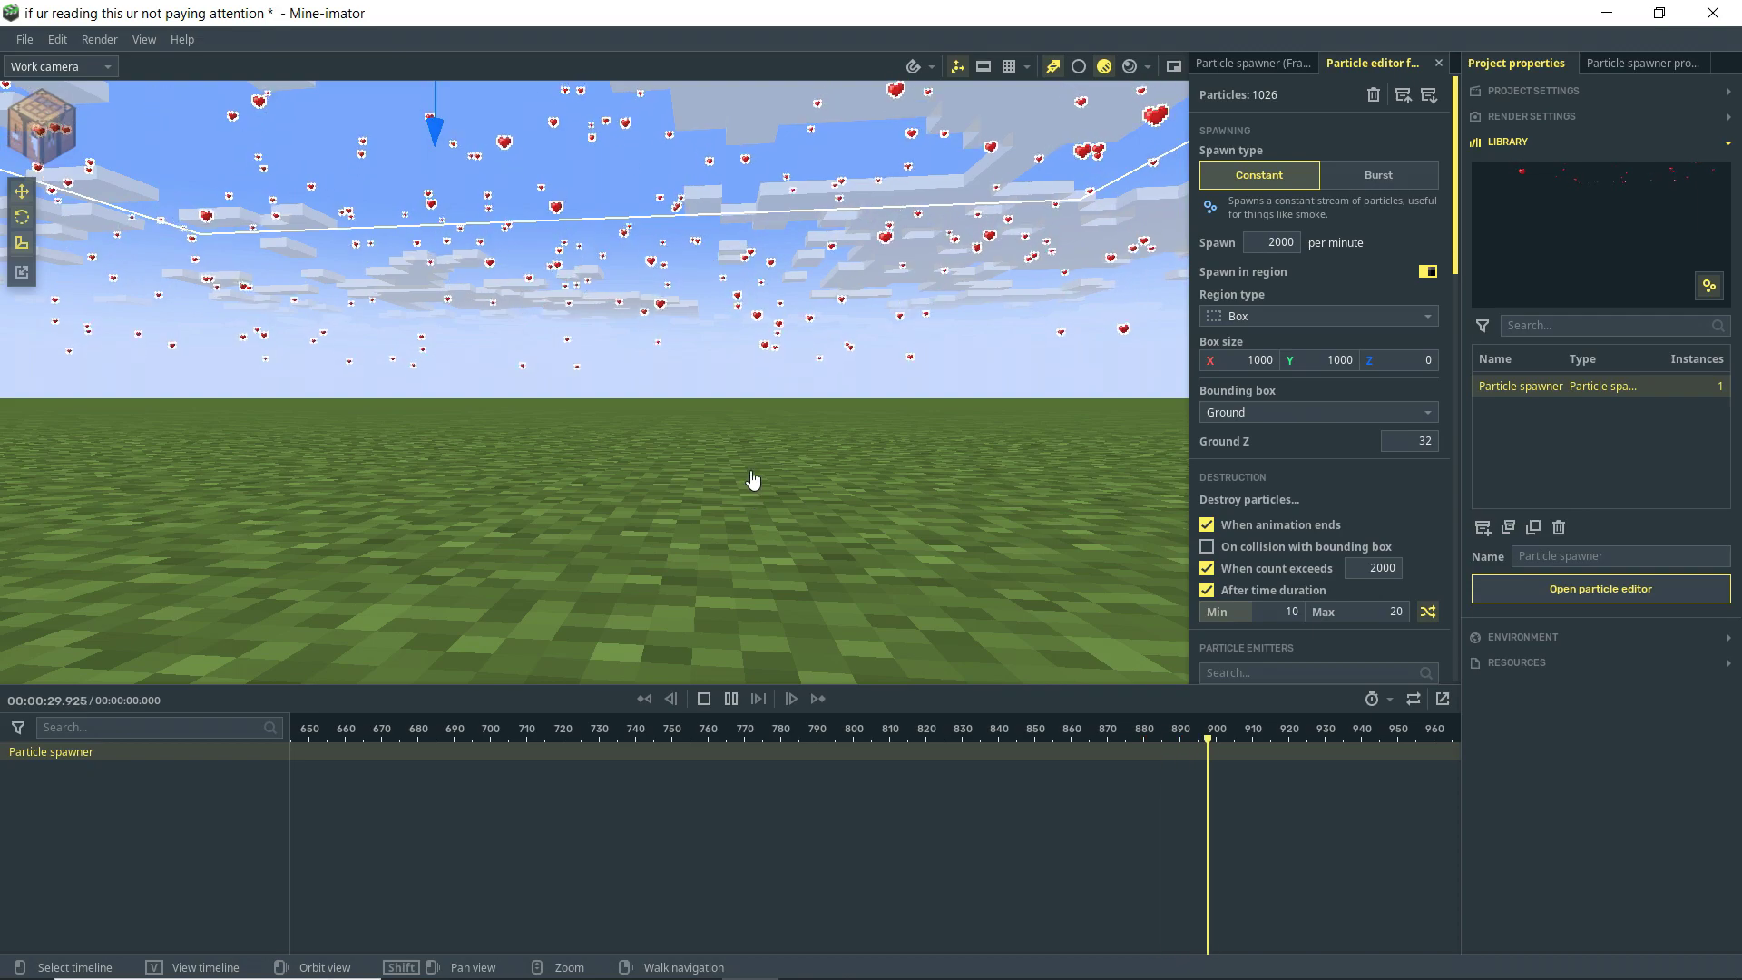
key(e)
right_drag(757, 479, 758, 476)
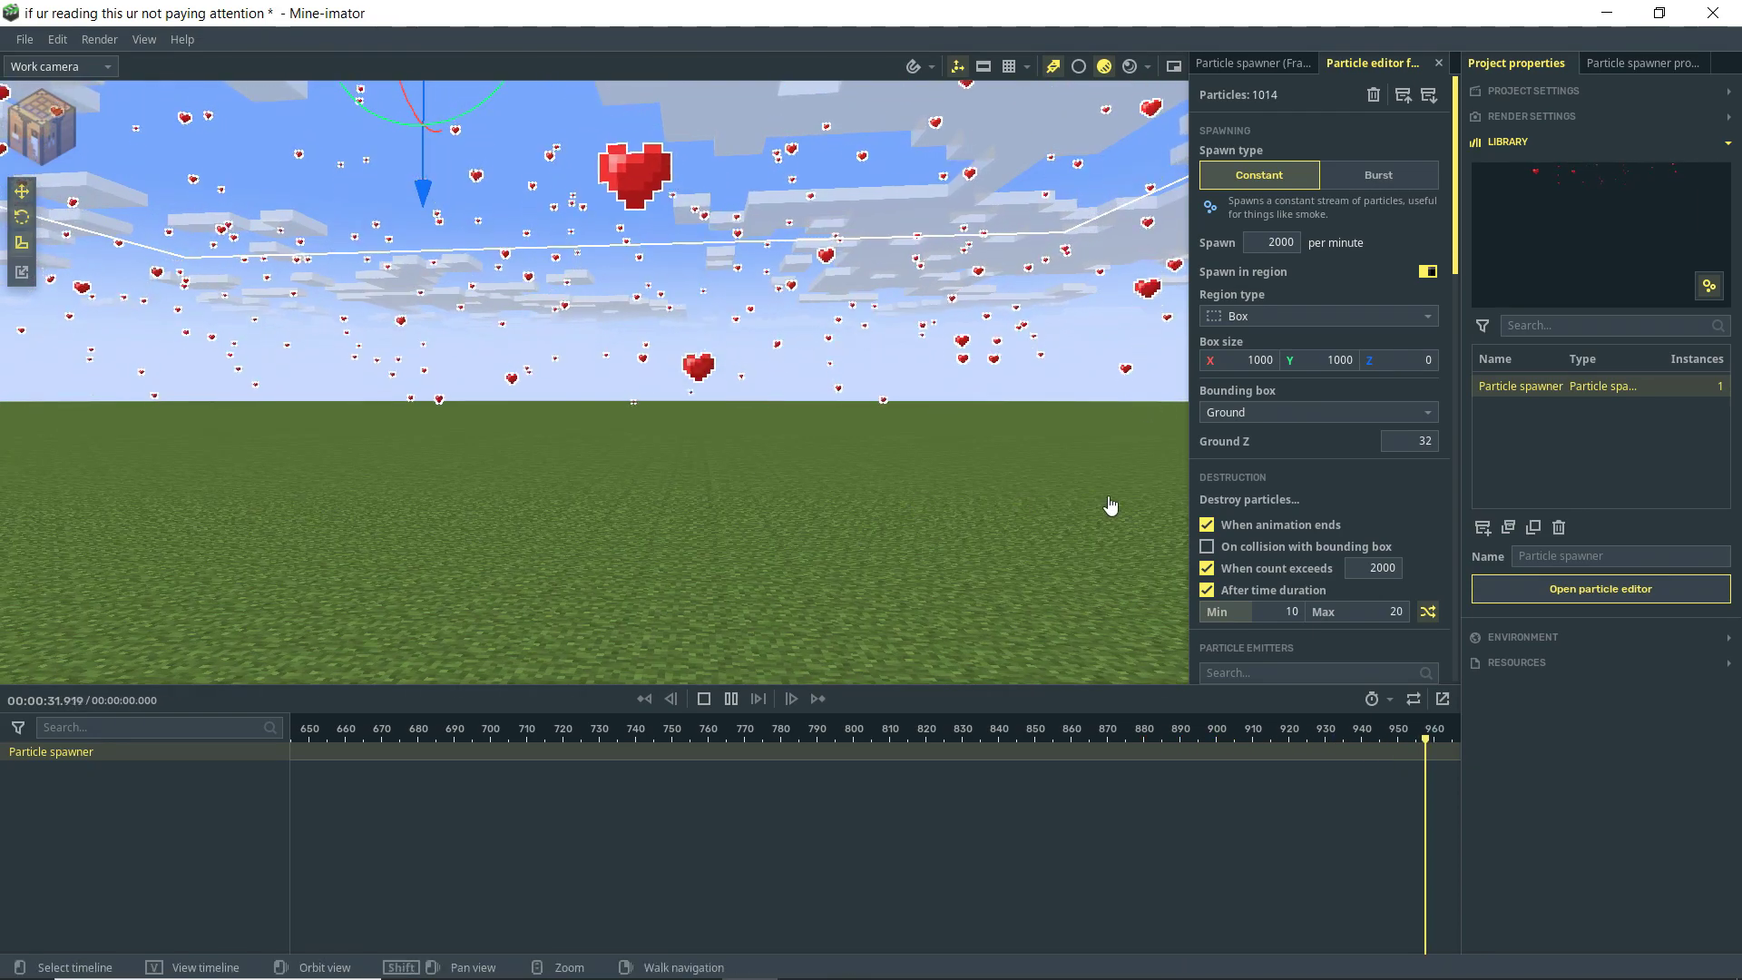
- Set Ground Z to 1 and look around the scattered hearts
click(1421, 440)
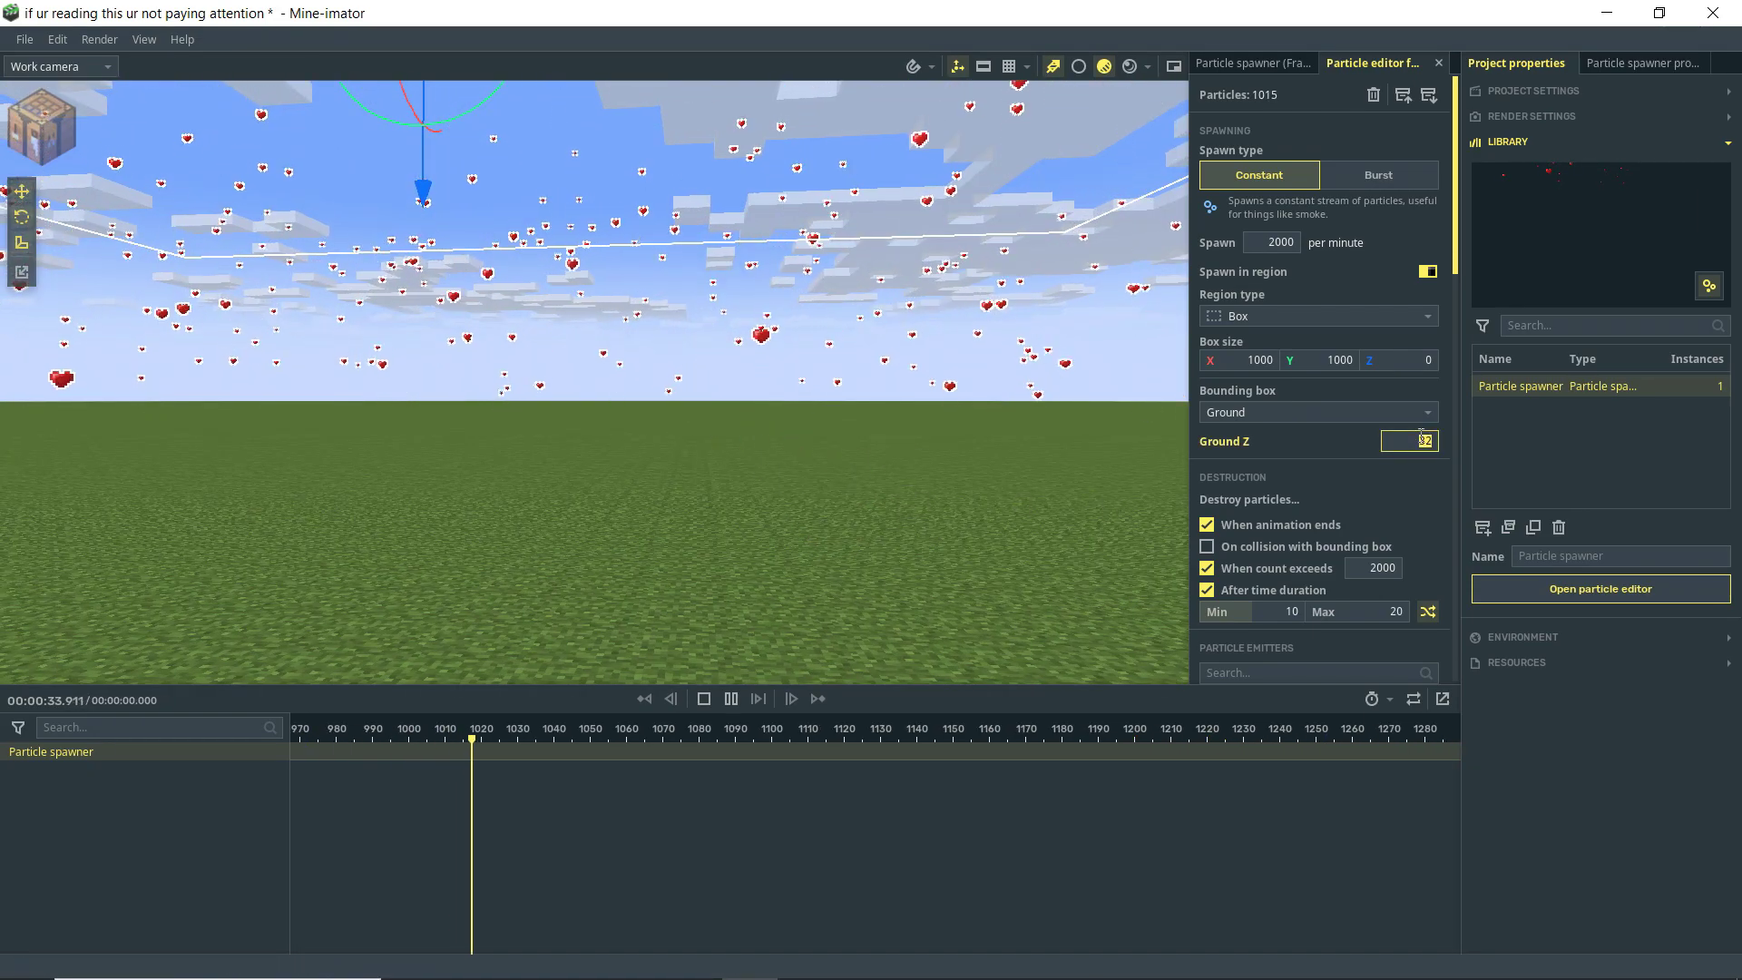
text(1)
key(Return)
right_drag(642, 363, 641, 364)
middle_drag(1103, 459, 1034, 463)
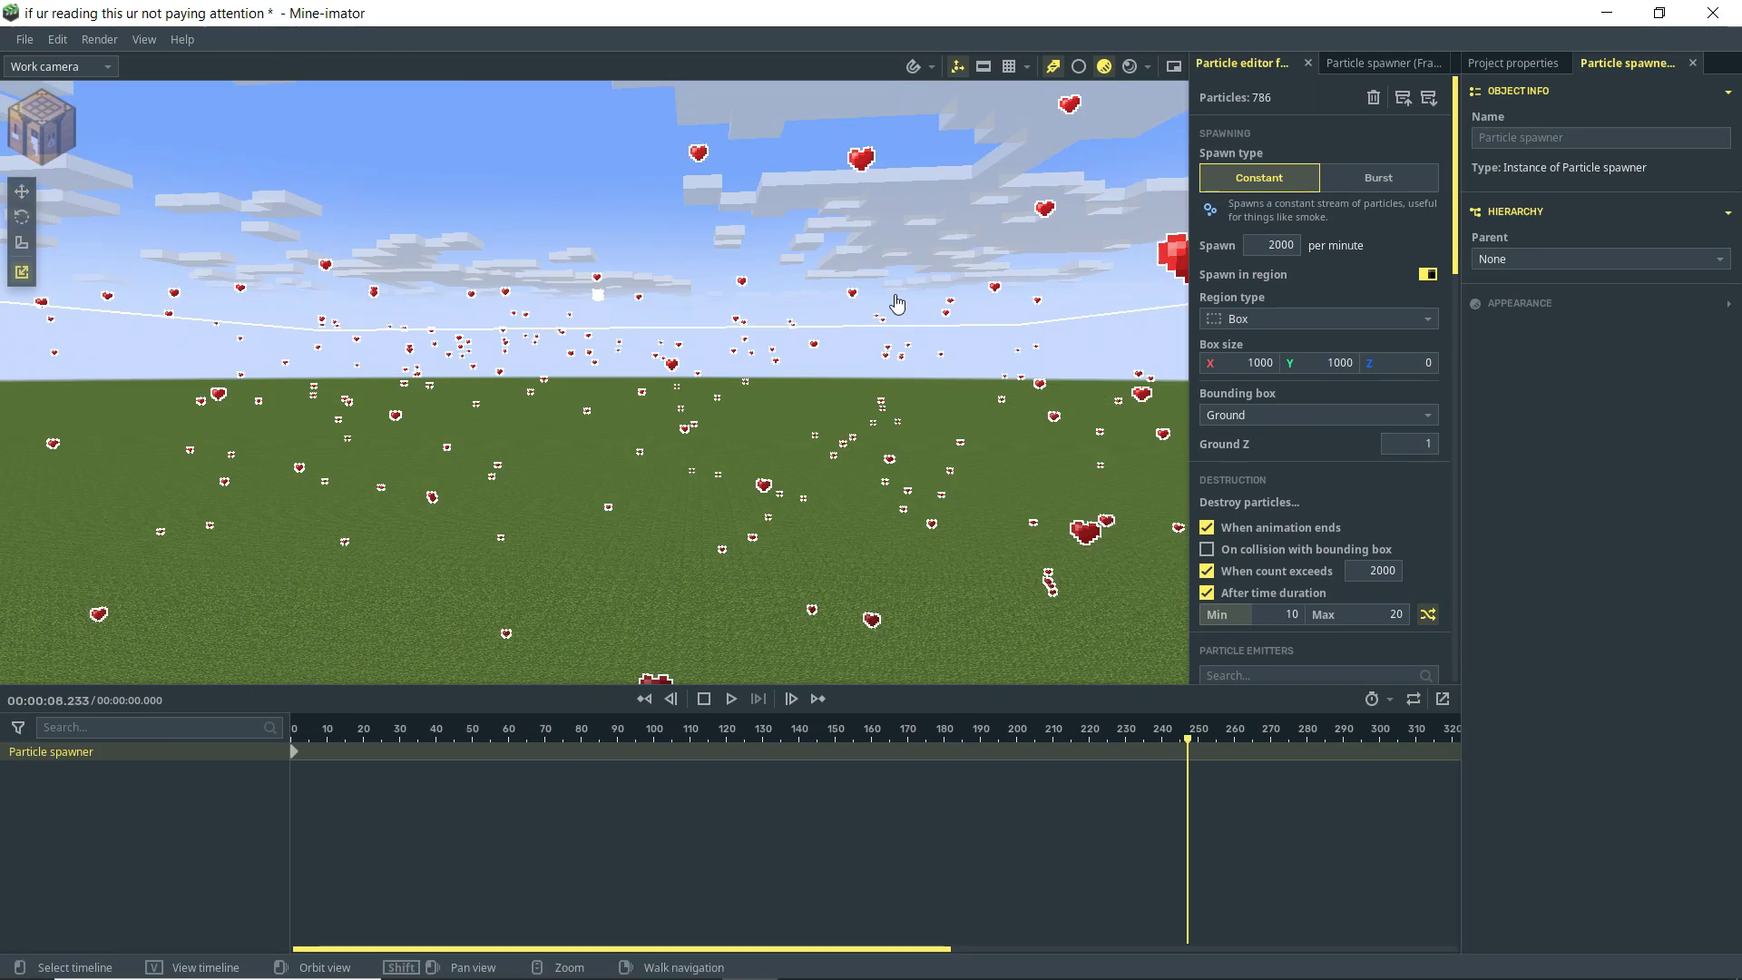
mouse_move(902, 303)
right_down()
mouse_move(848, 265)
mouse_move(921, 309)
right_up()
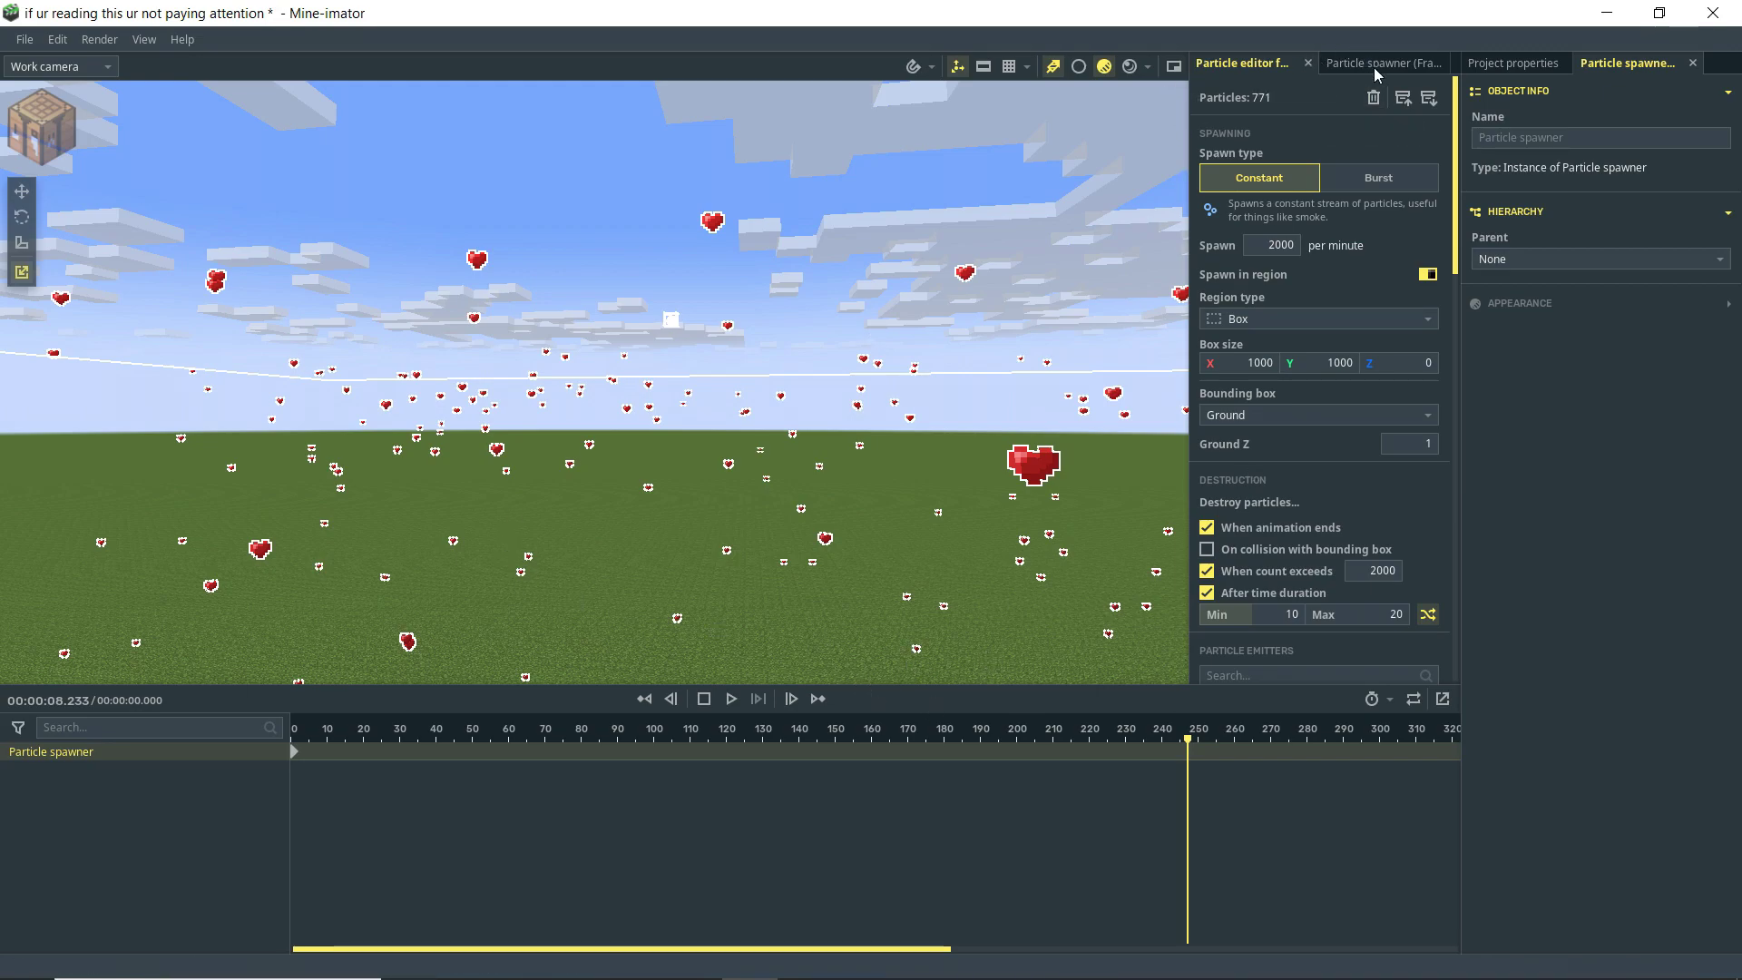
- Clear every existing heart particle with the Clear particles trash button
click(1373, 98)
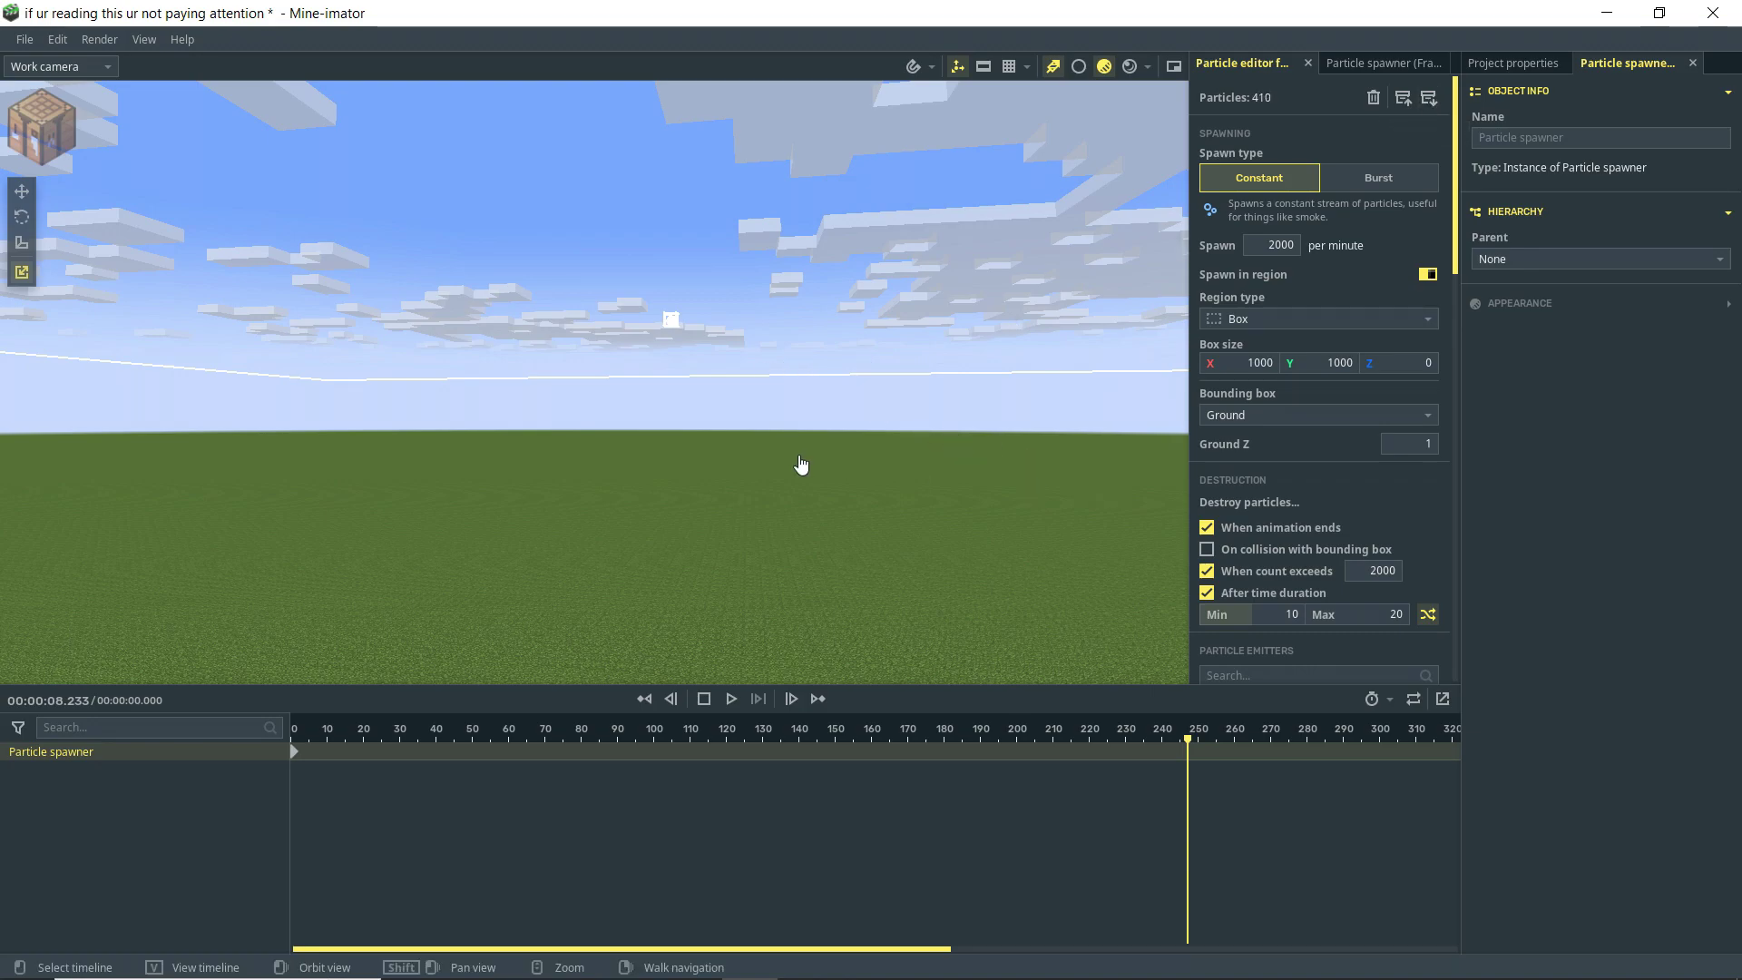
- Import high_fire.miparticles into the spawner to get fire and smoke emitters
click(1403, 100)
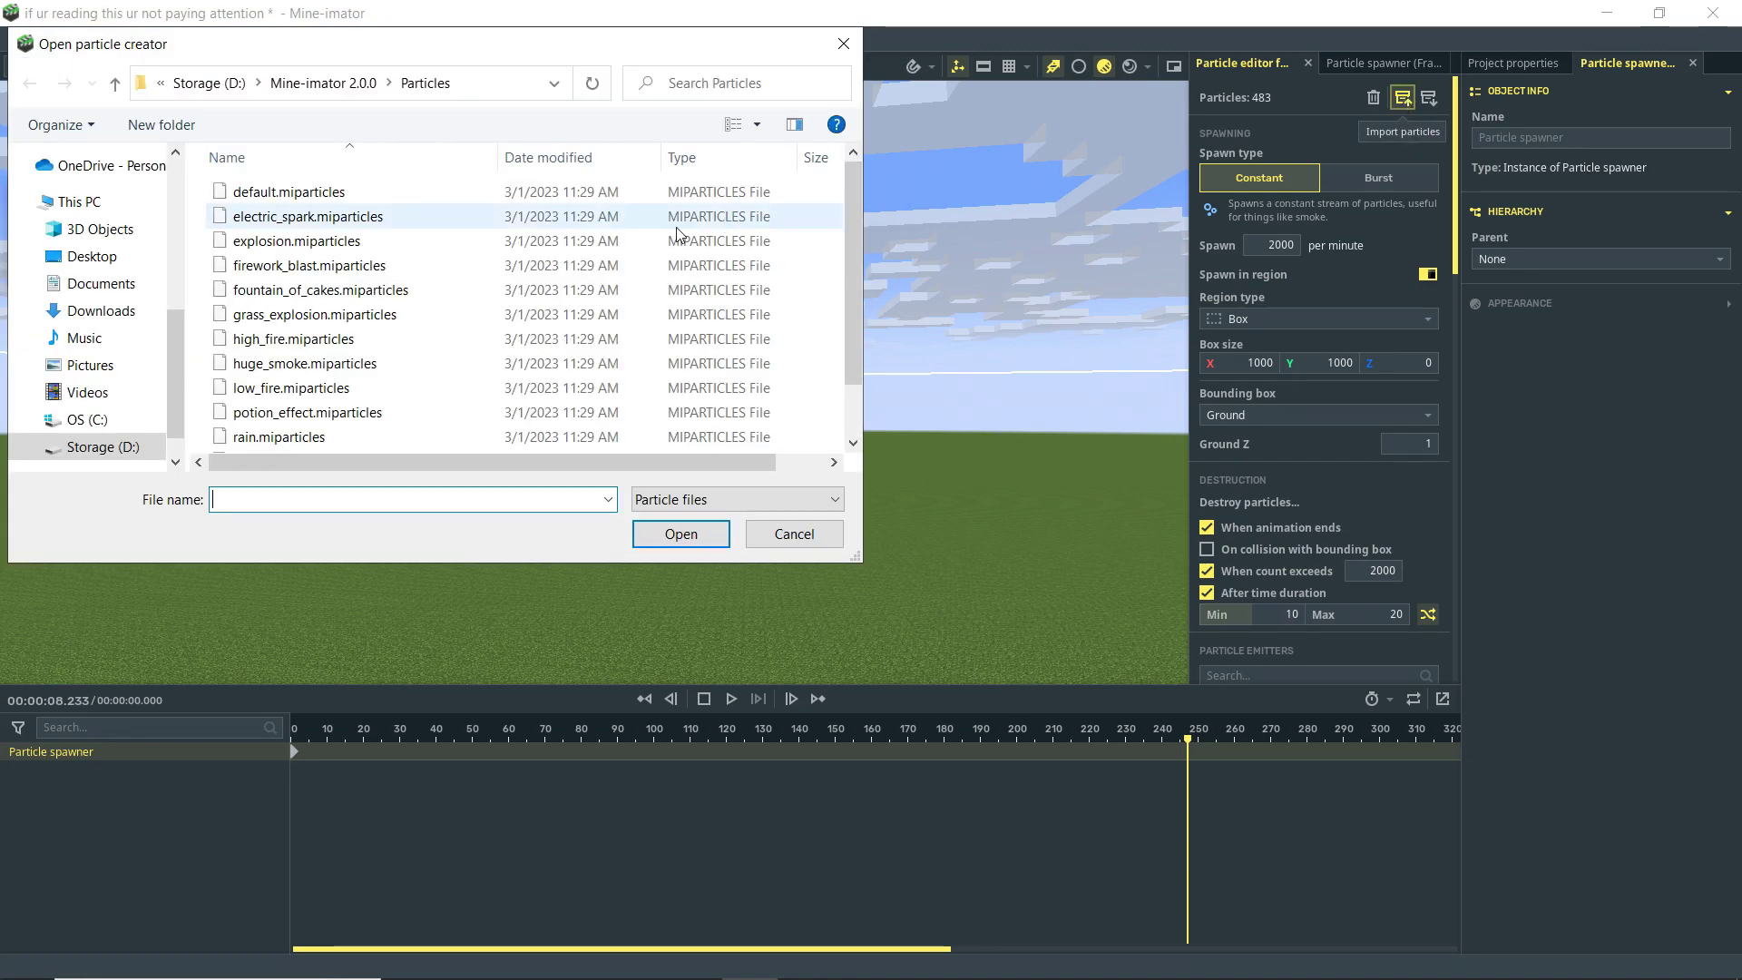
drag(862, 237, 867, 237)
mouse_move(857, 225)
mouse_down()
mouse_move(856, 305)
mouse_move(862, 212)
mouse_up()
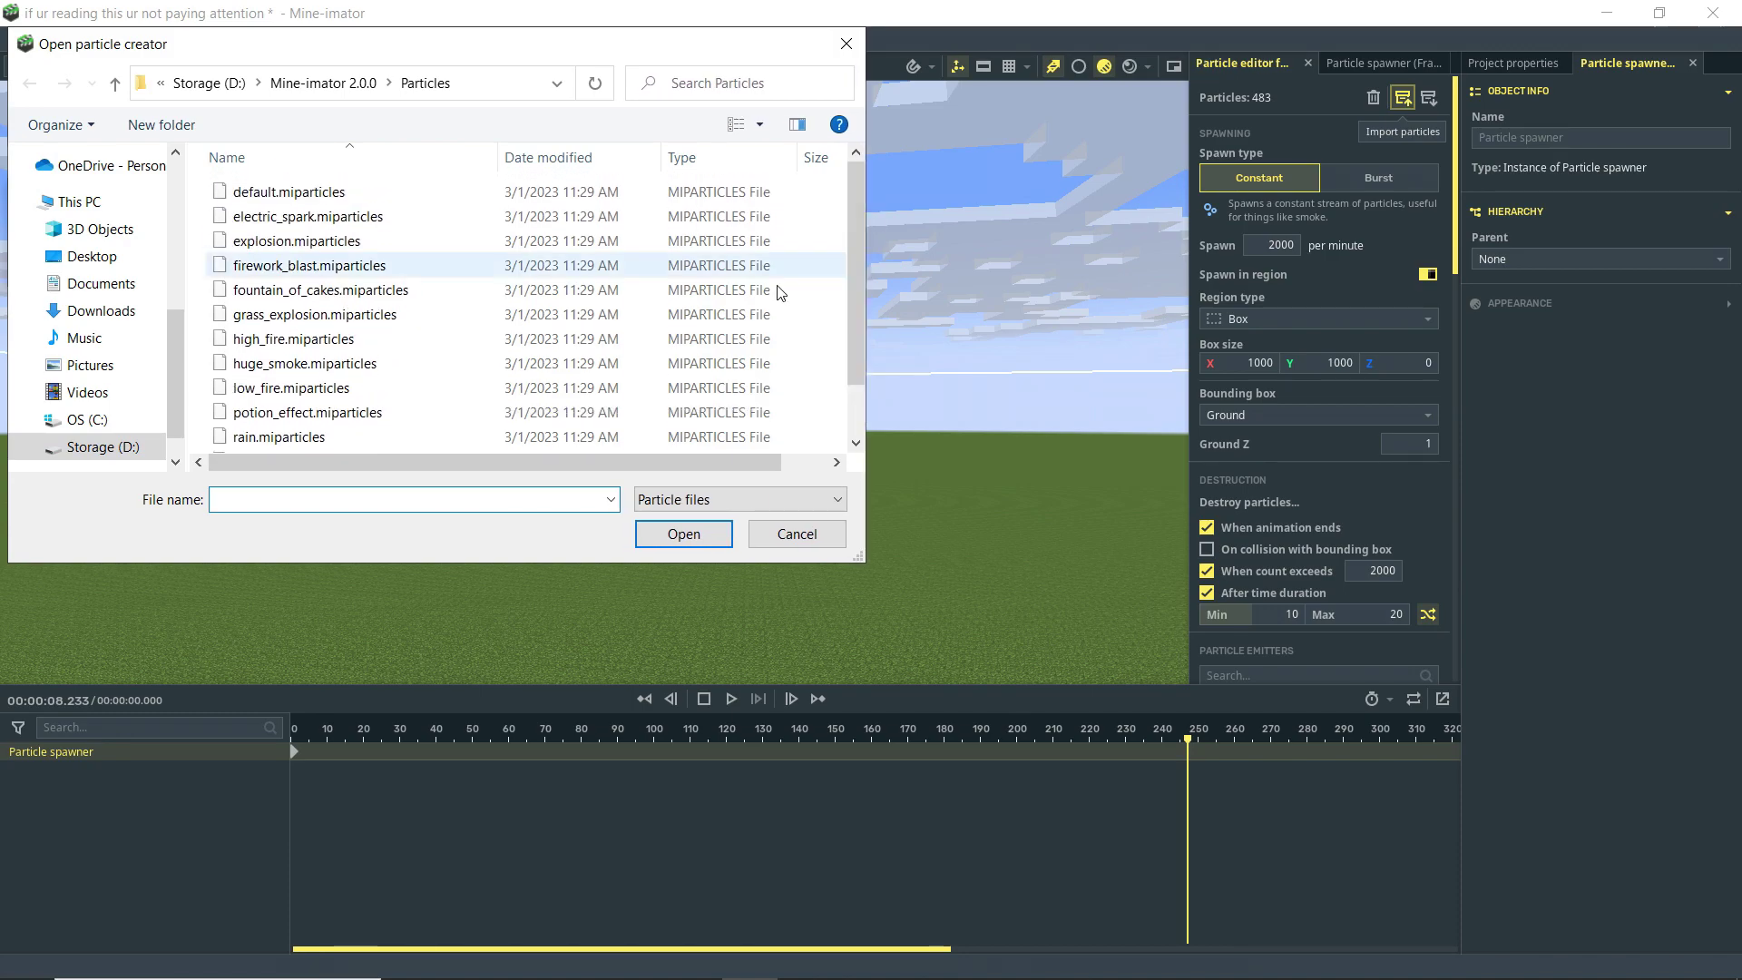
click(308, 344)
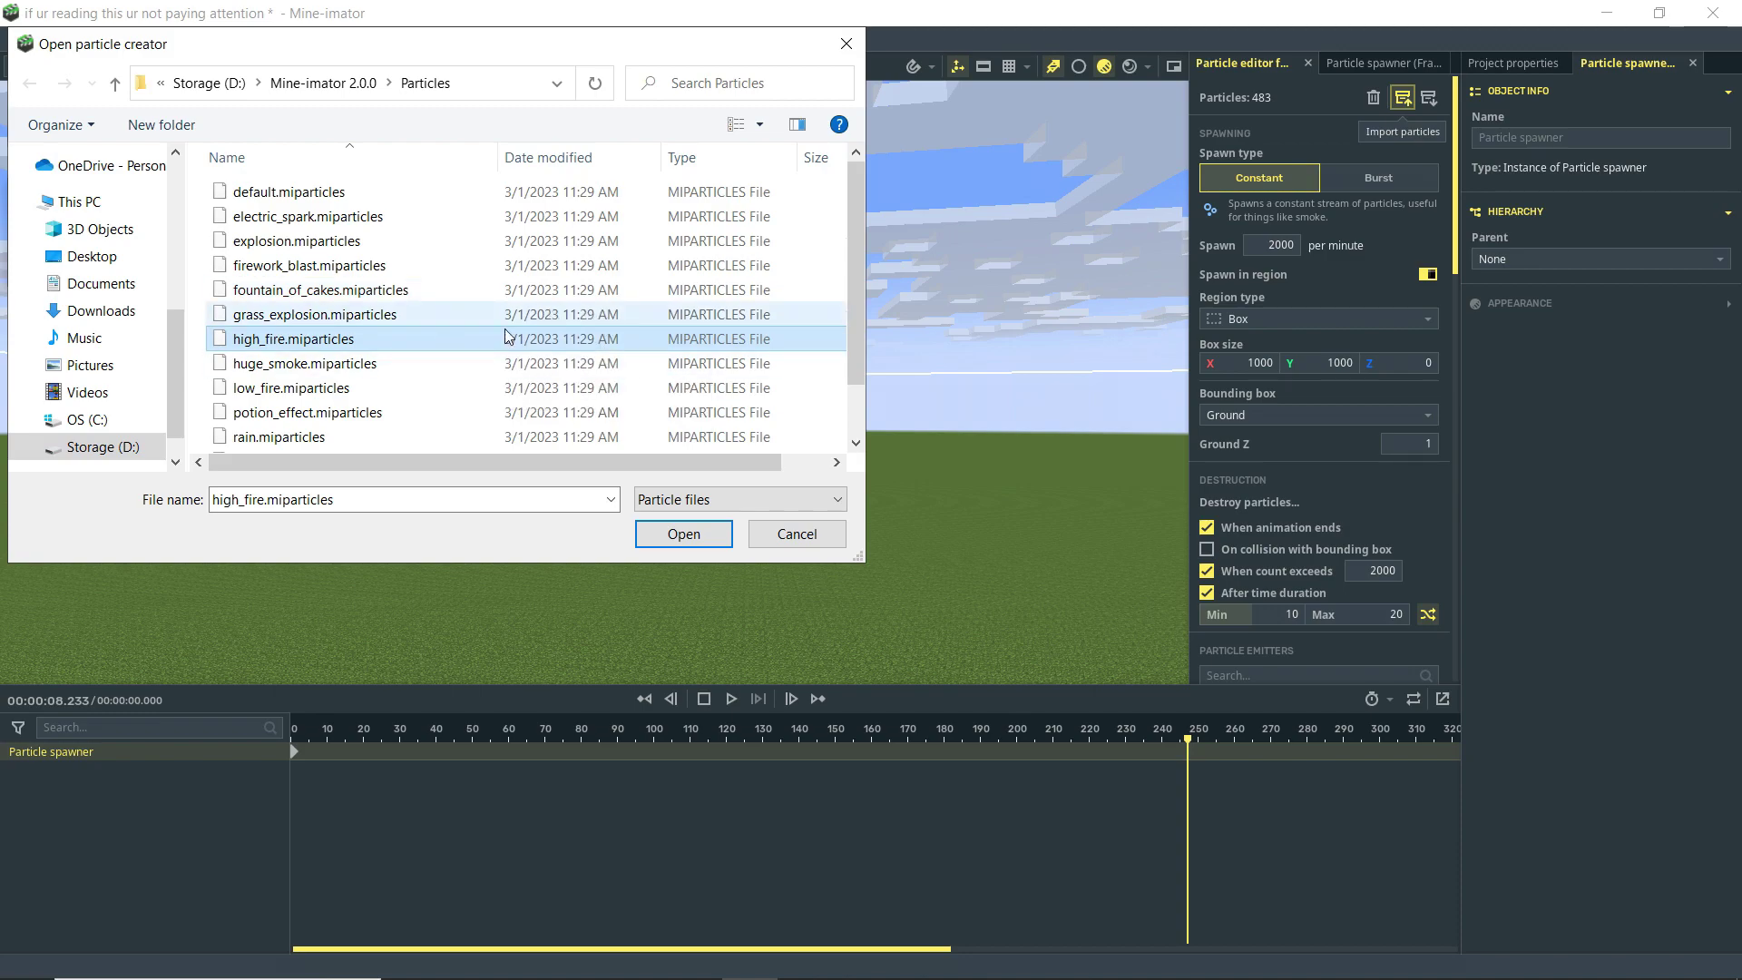
scroll(427, 402, down, 1)
scroll(427, 402, up, 1)
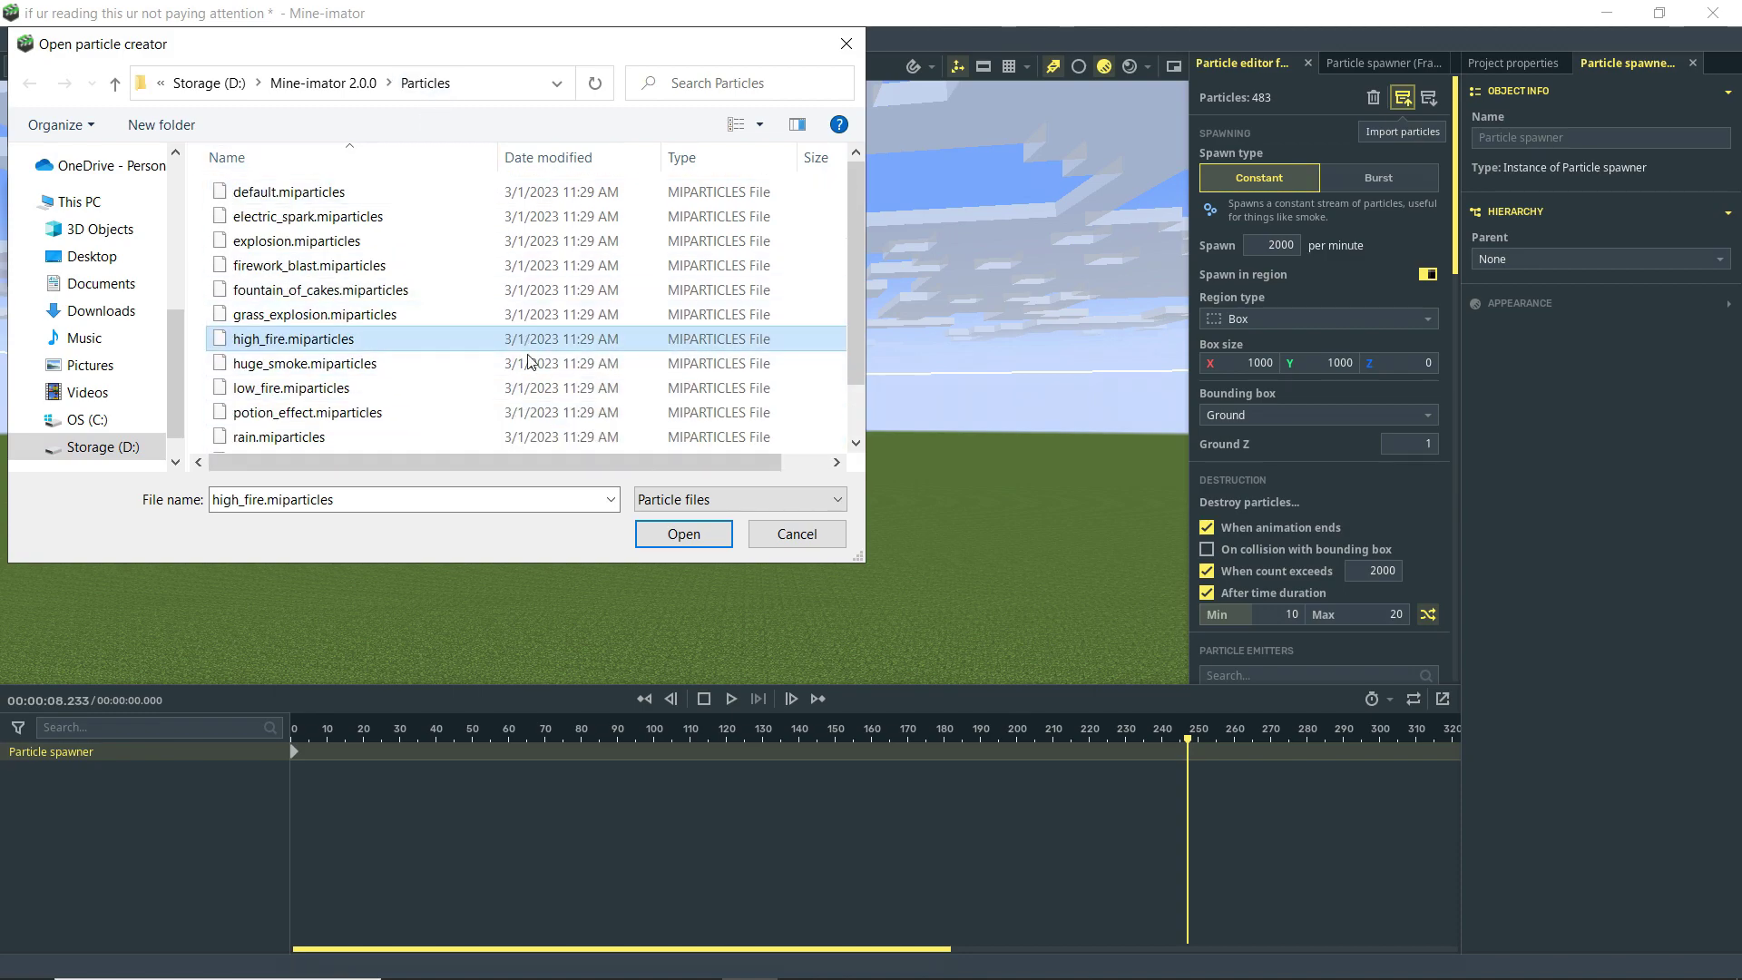
click(685, 536)
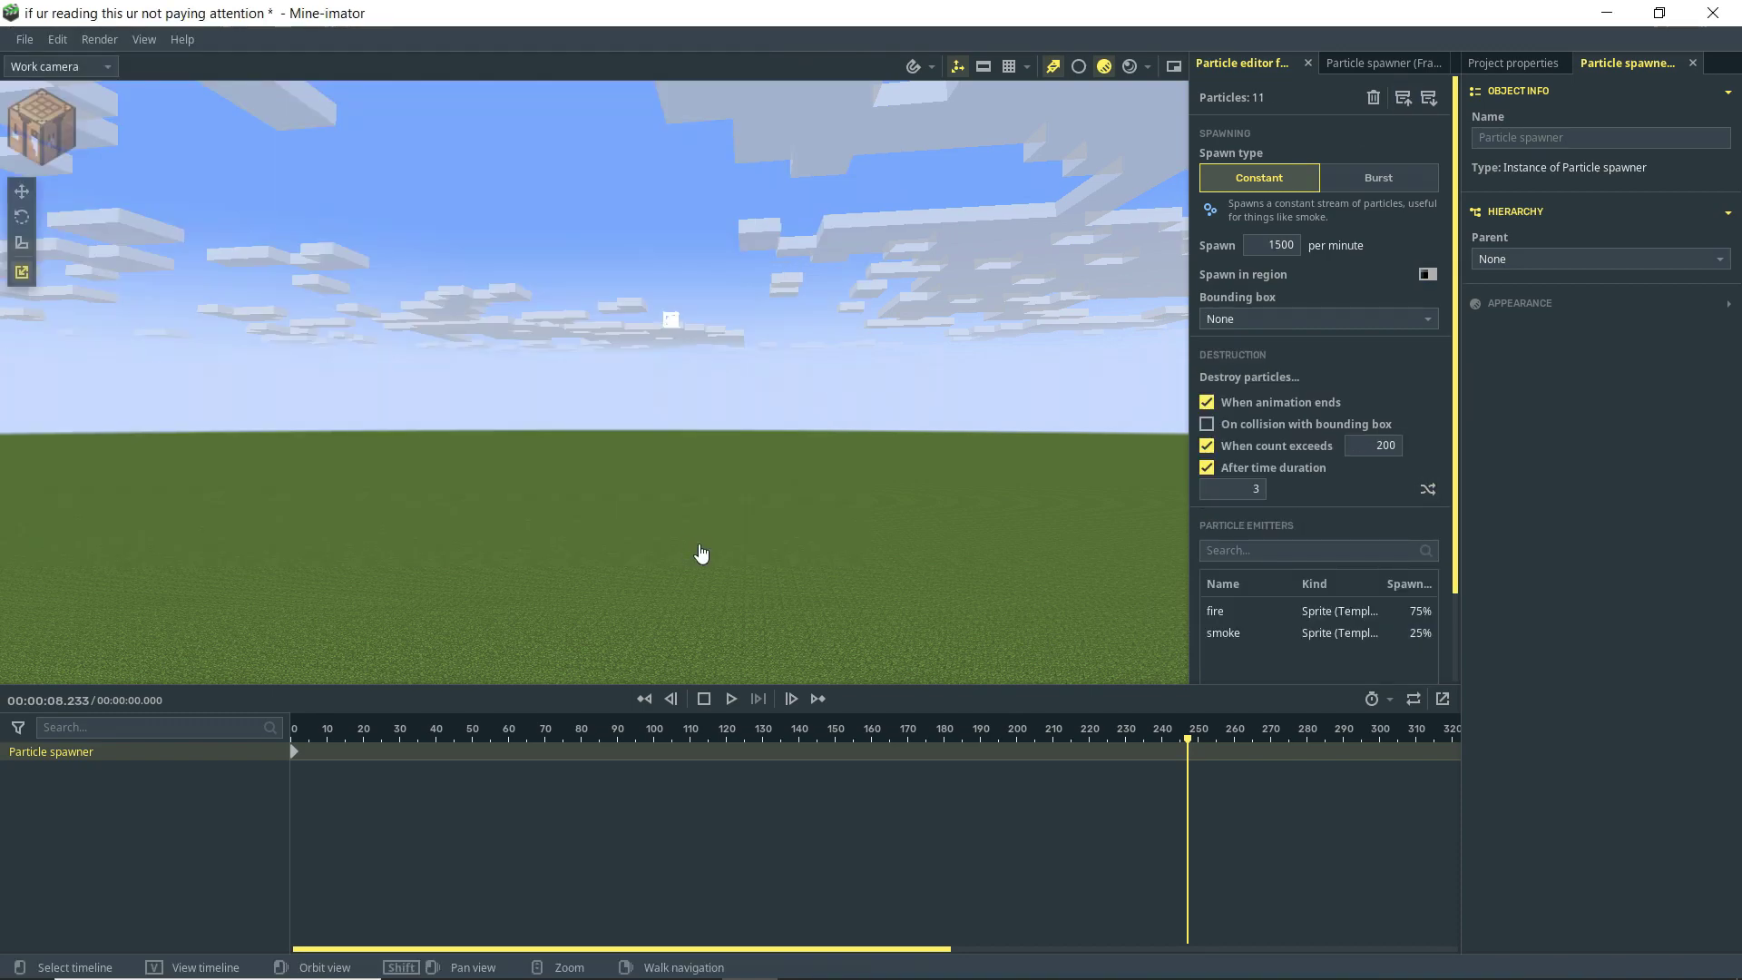
- Reset the fire spawner's position from the sky back to 0, 0, 0 on the ground
key(space)
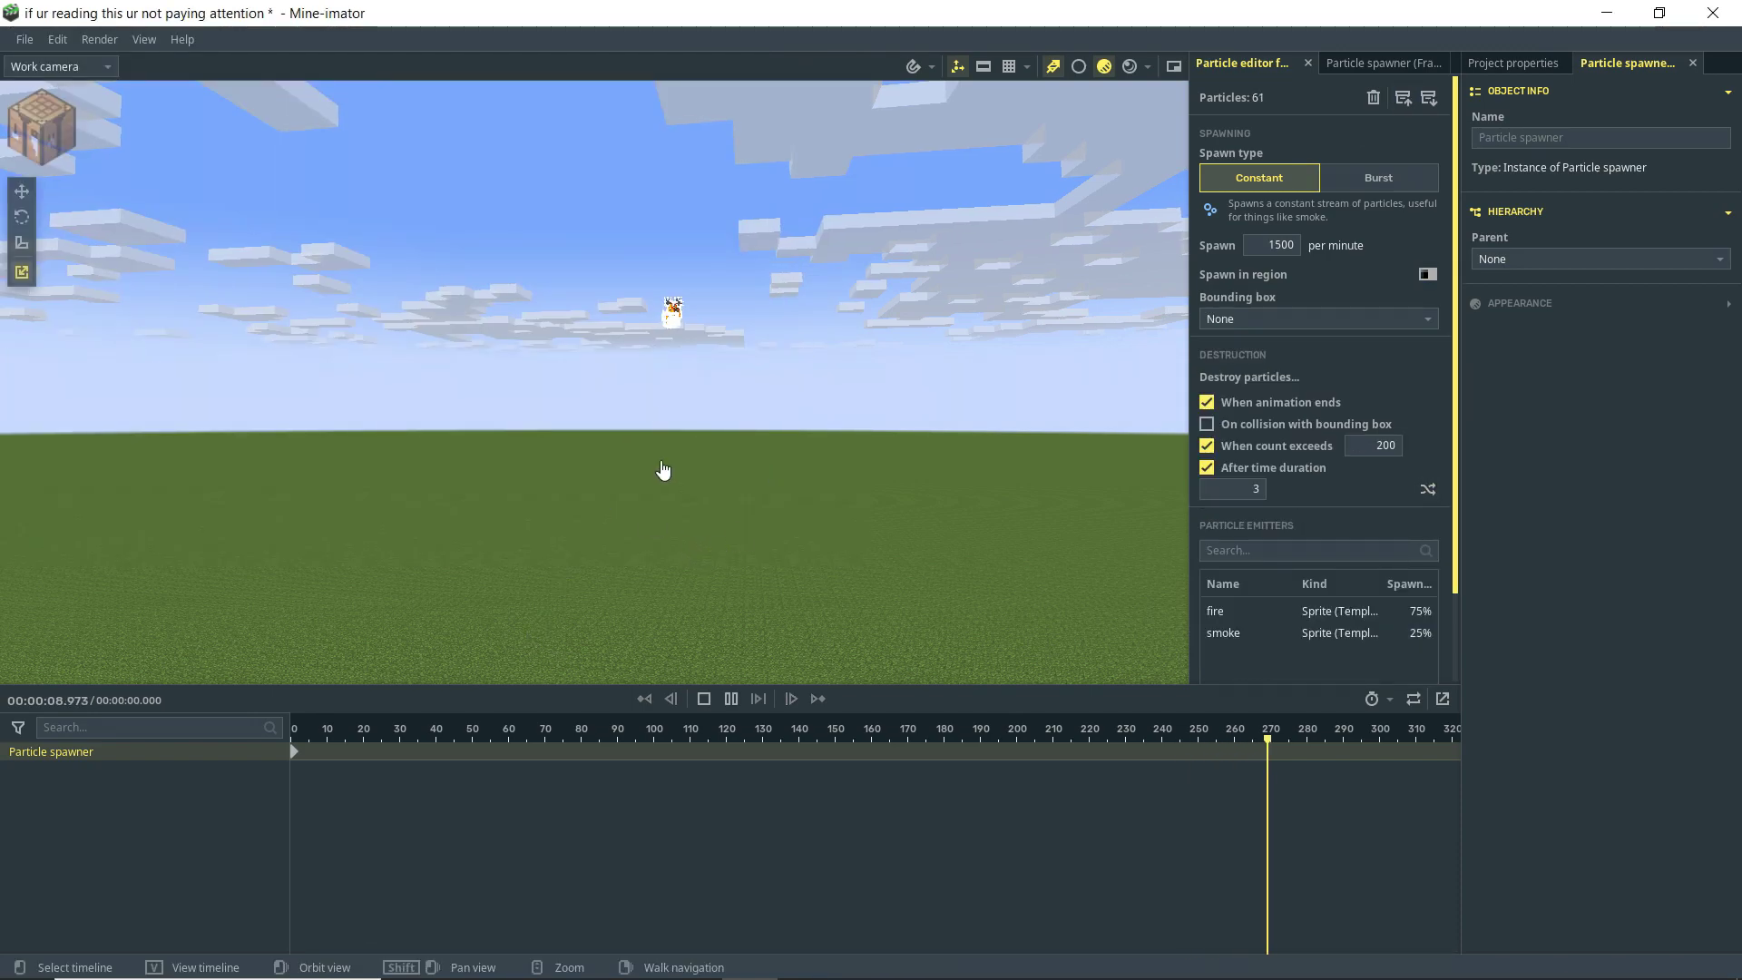
key(space)
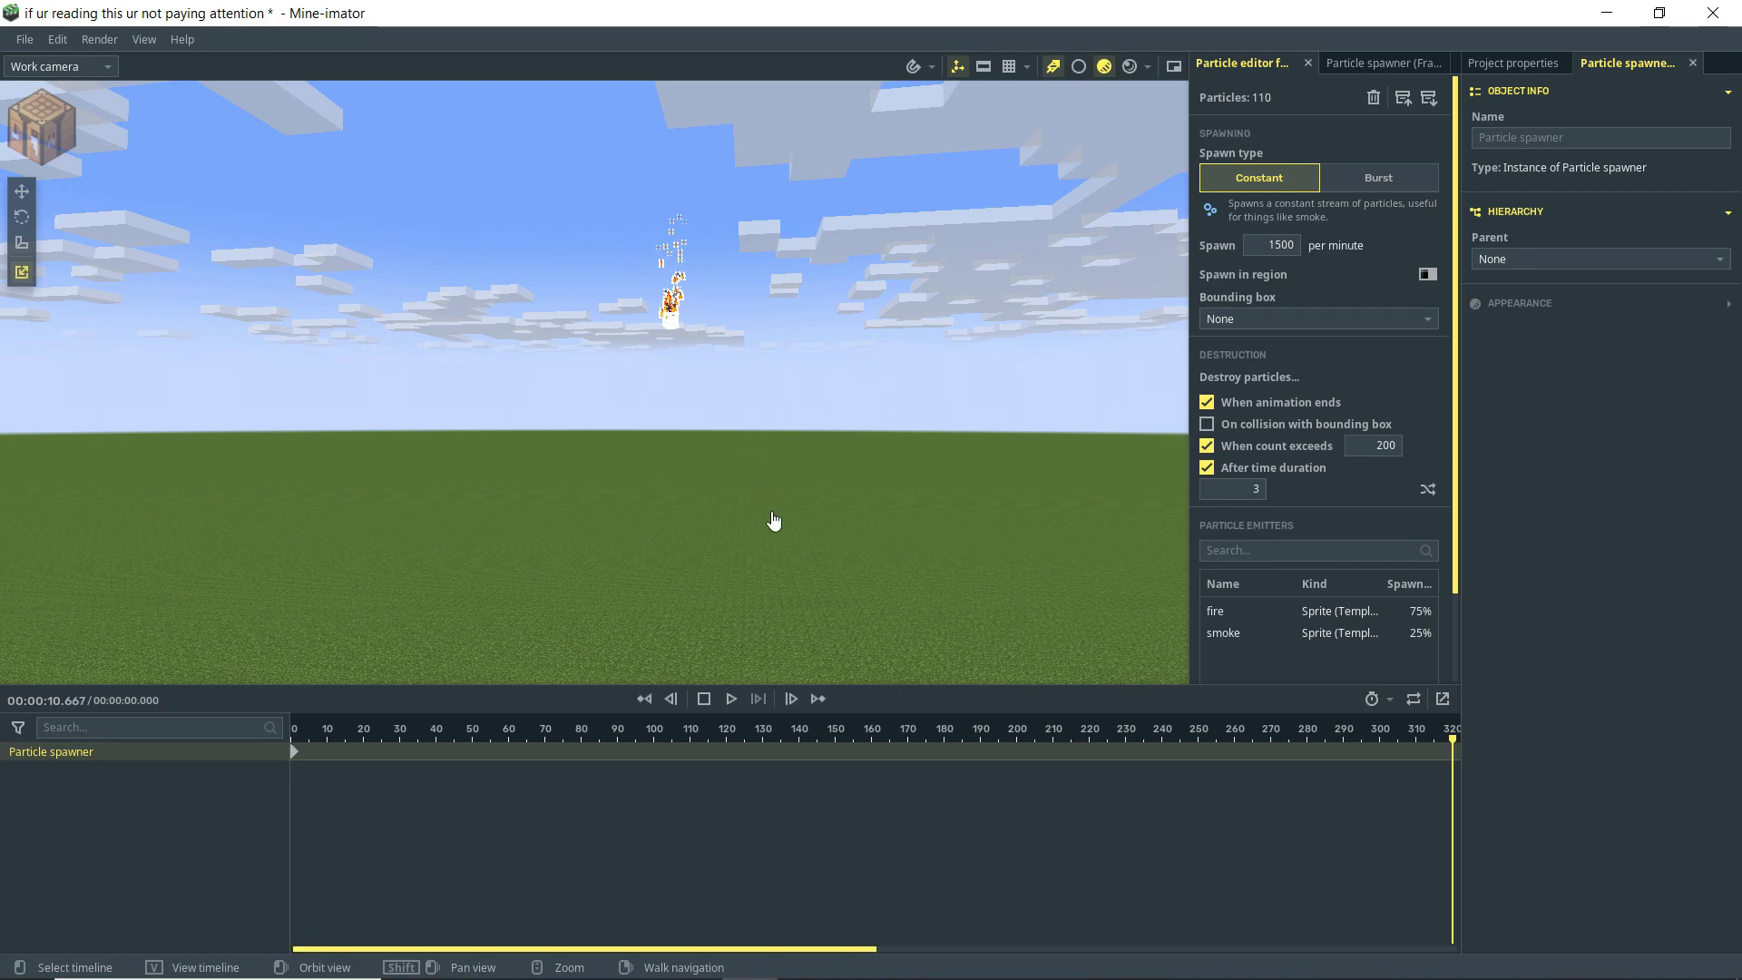
click(646, 698)
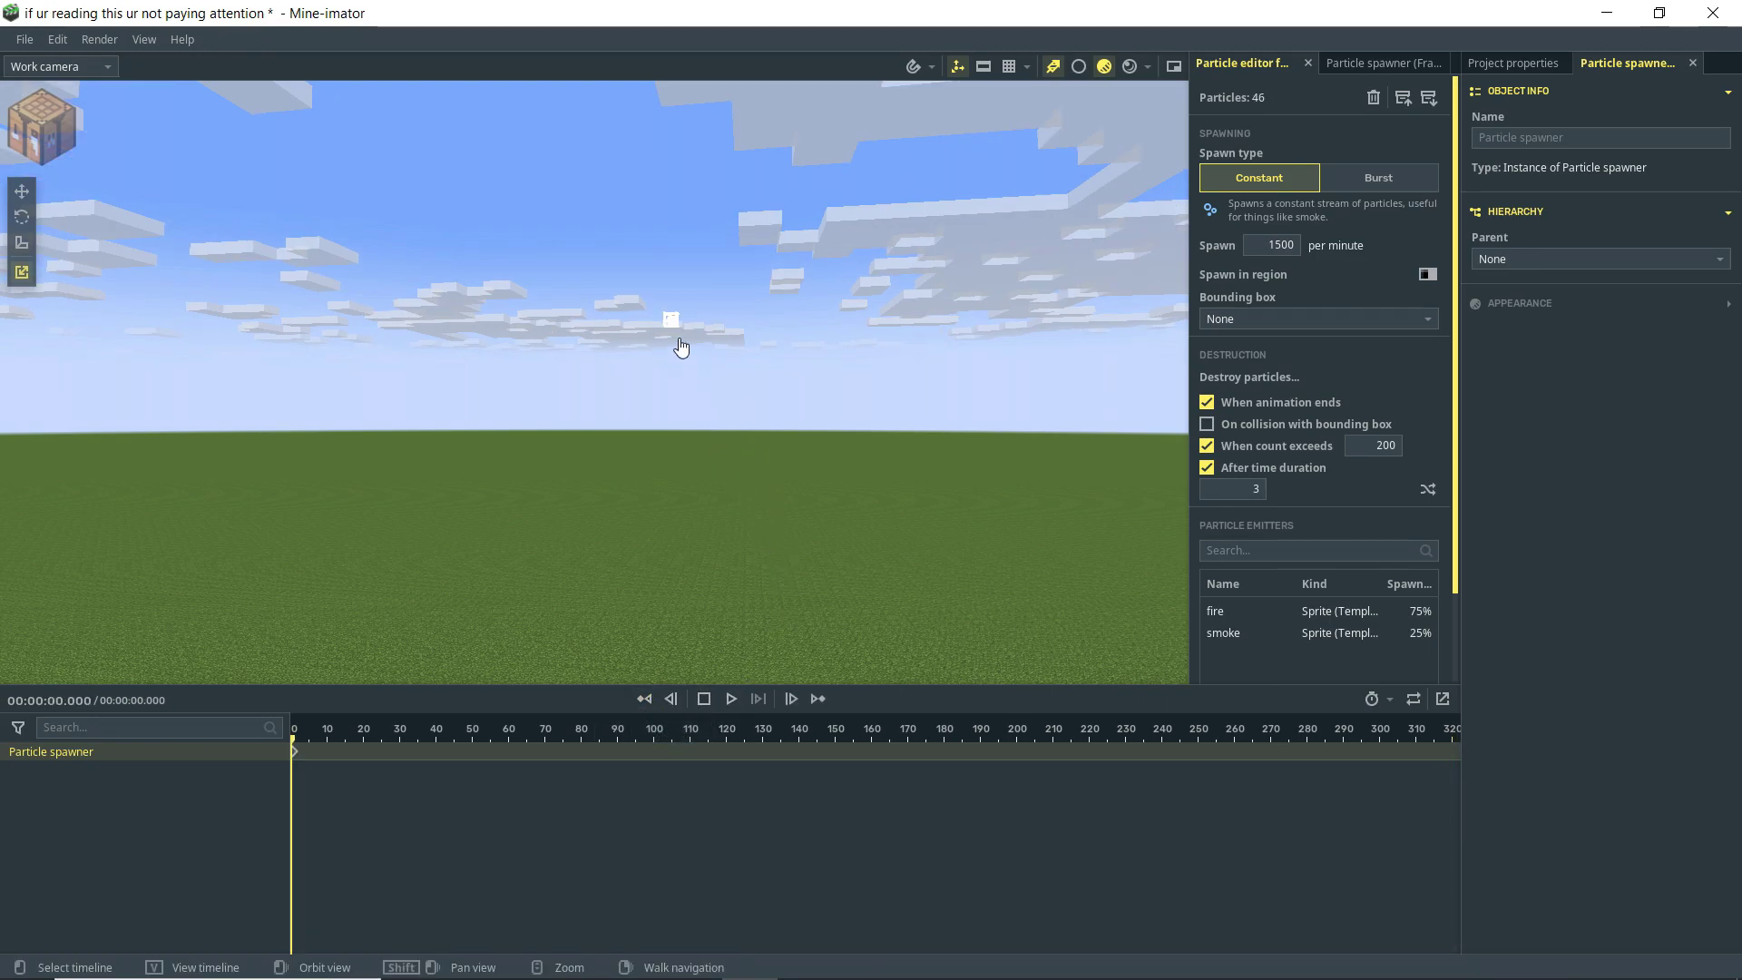
click(1365, 62)
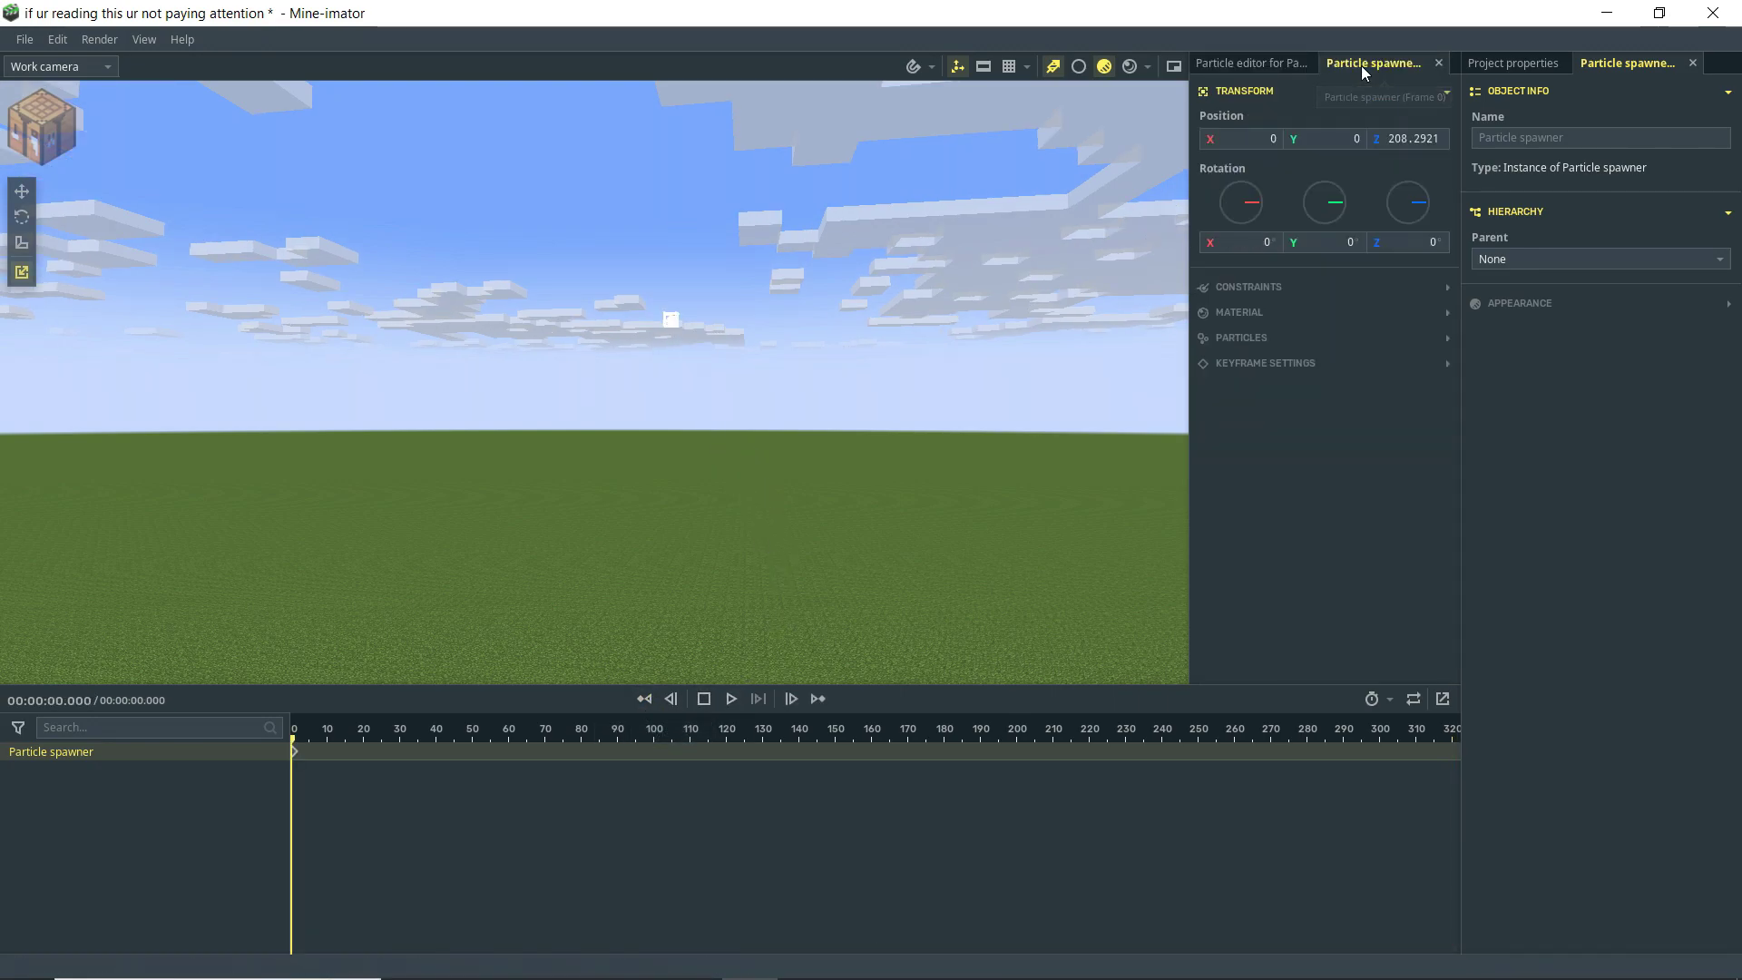
click(1438, 118)
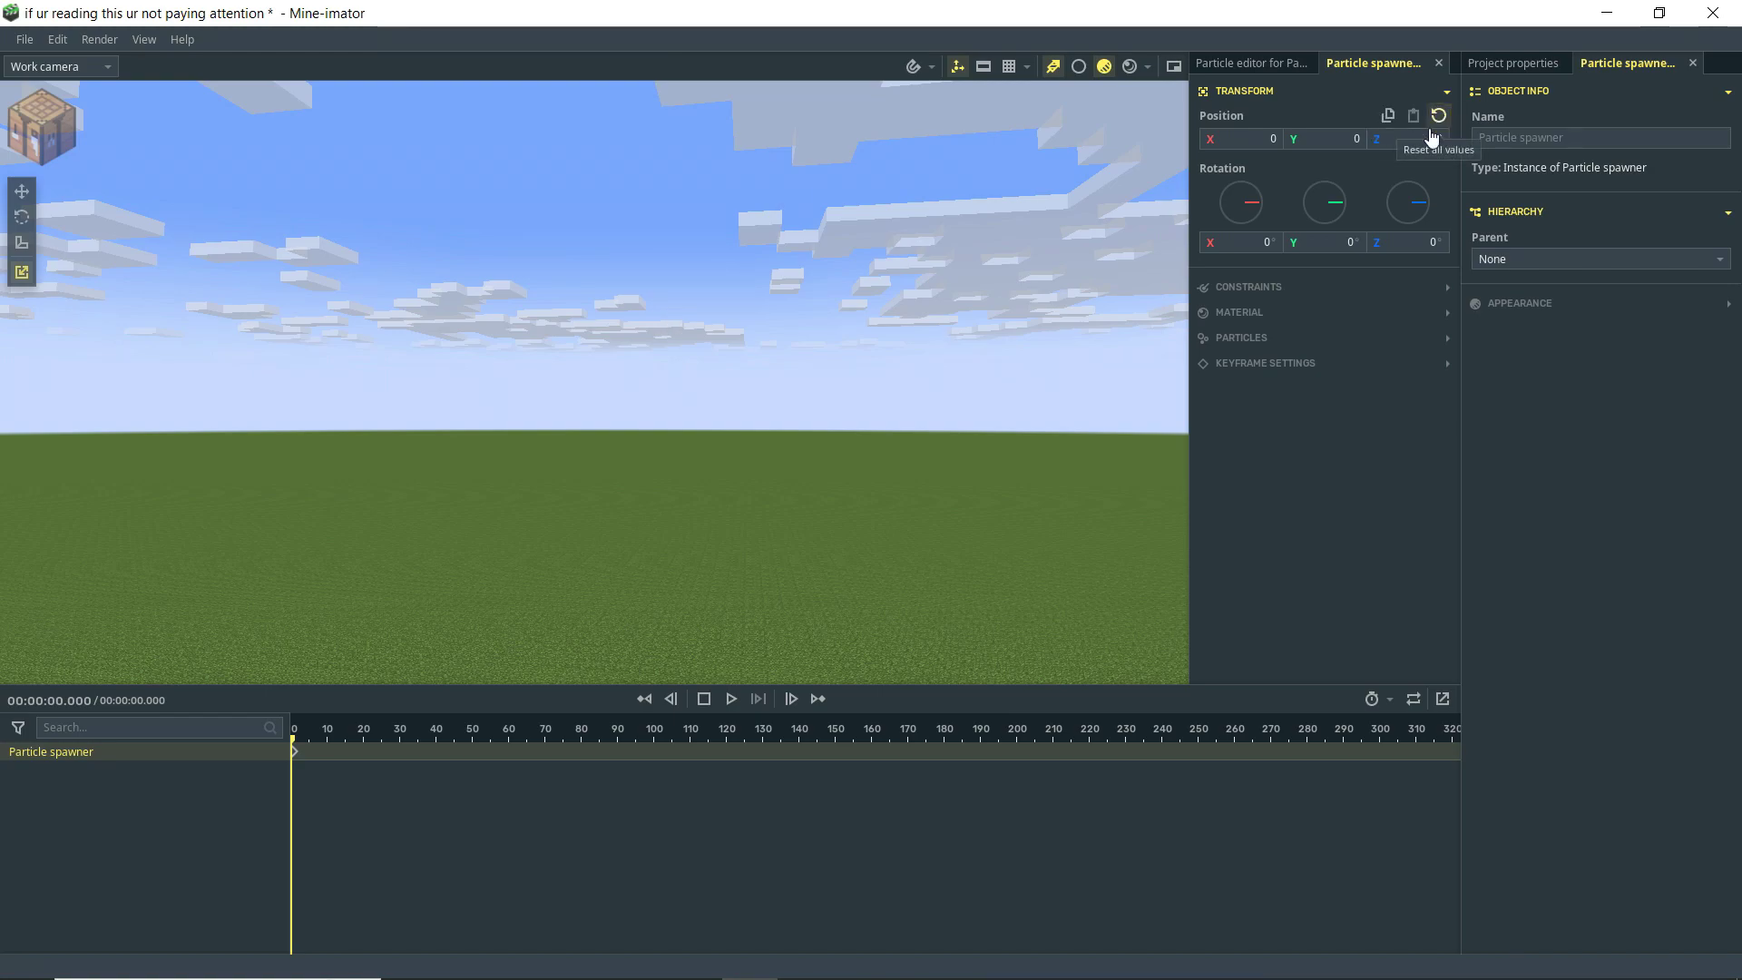
- Fly the camera close to the grounded spawner and play back to preview its flames
right_drag(907, 299, 953, 427)
key(w)
right_drag(595, 381, 849, 355)
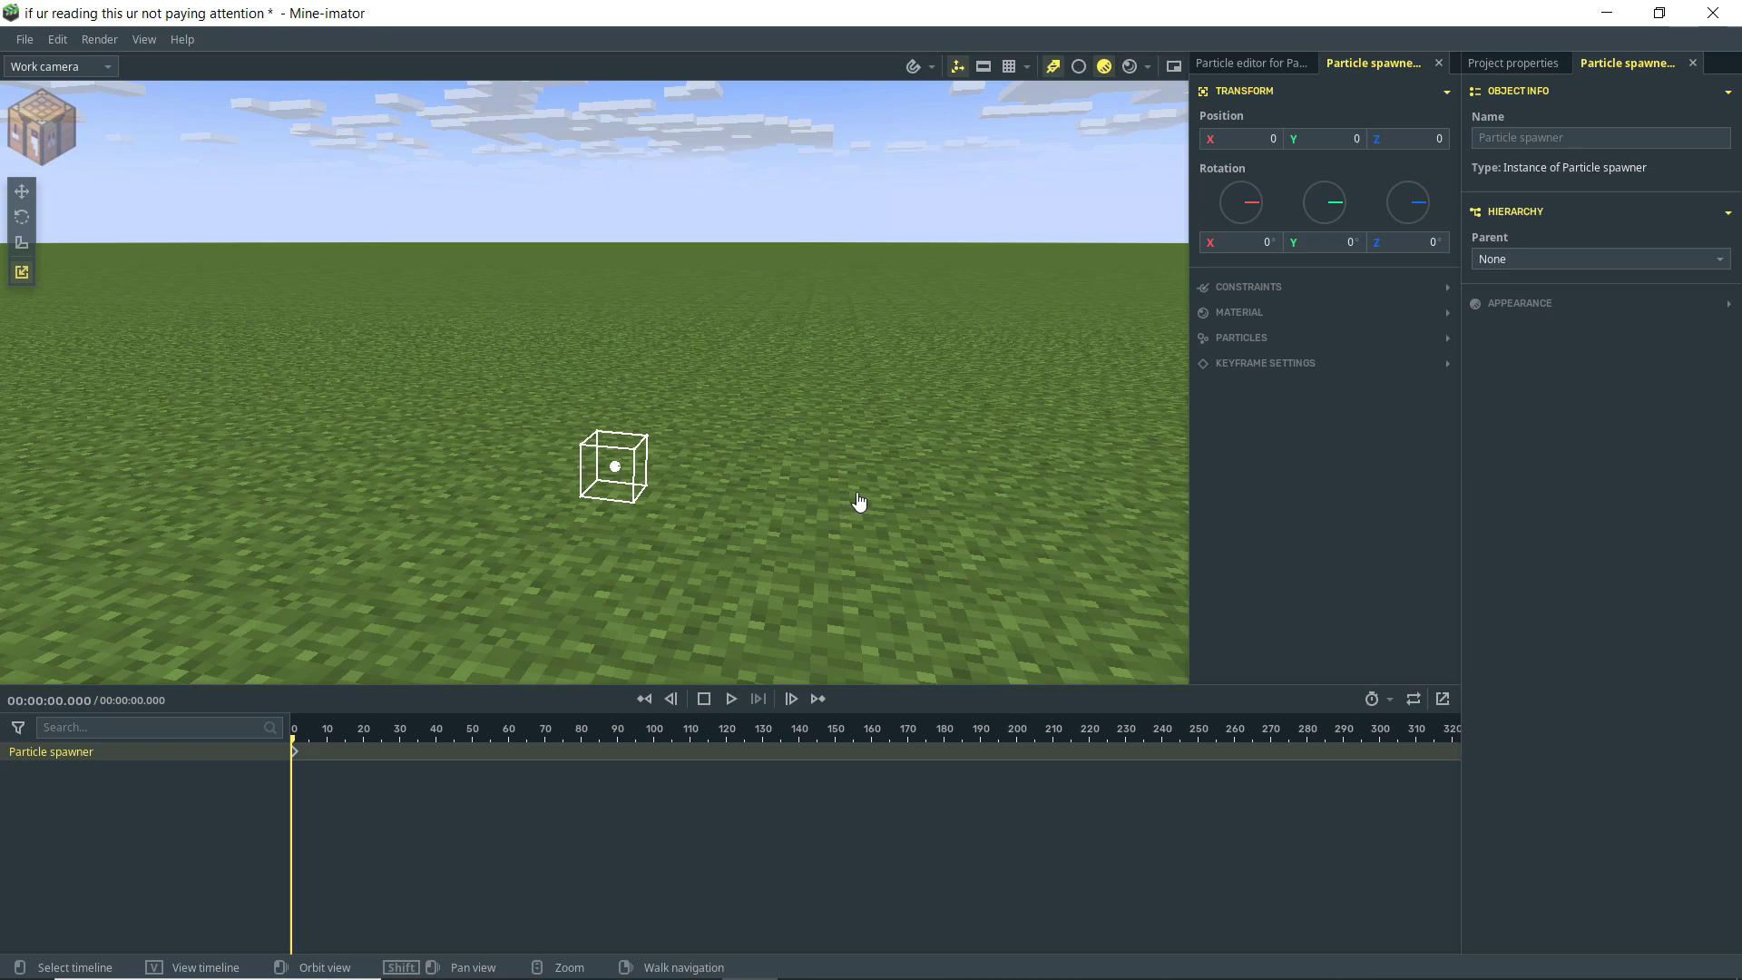
key(space)
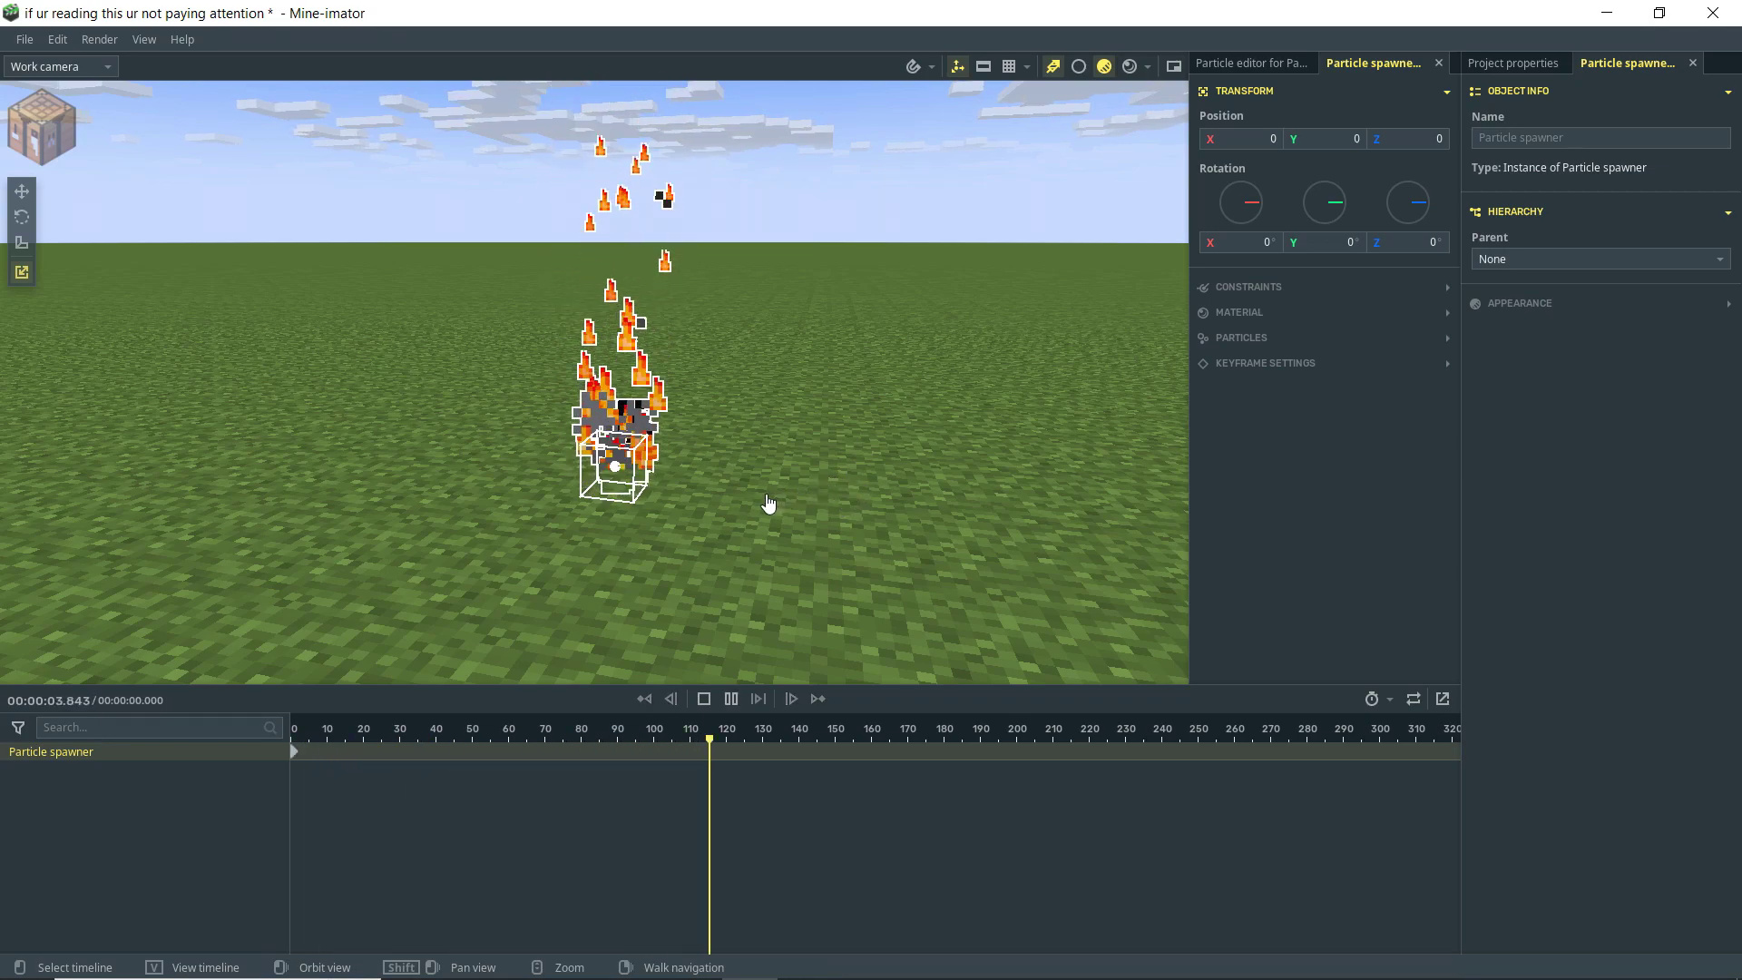
key(space)
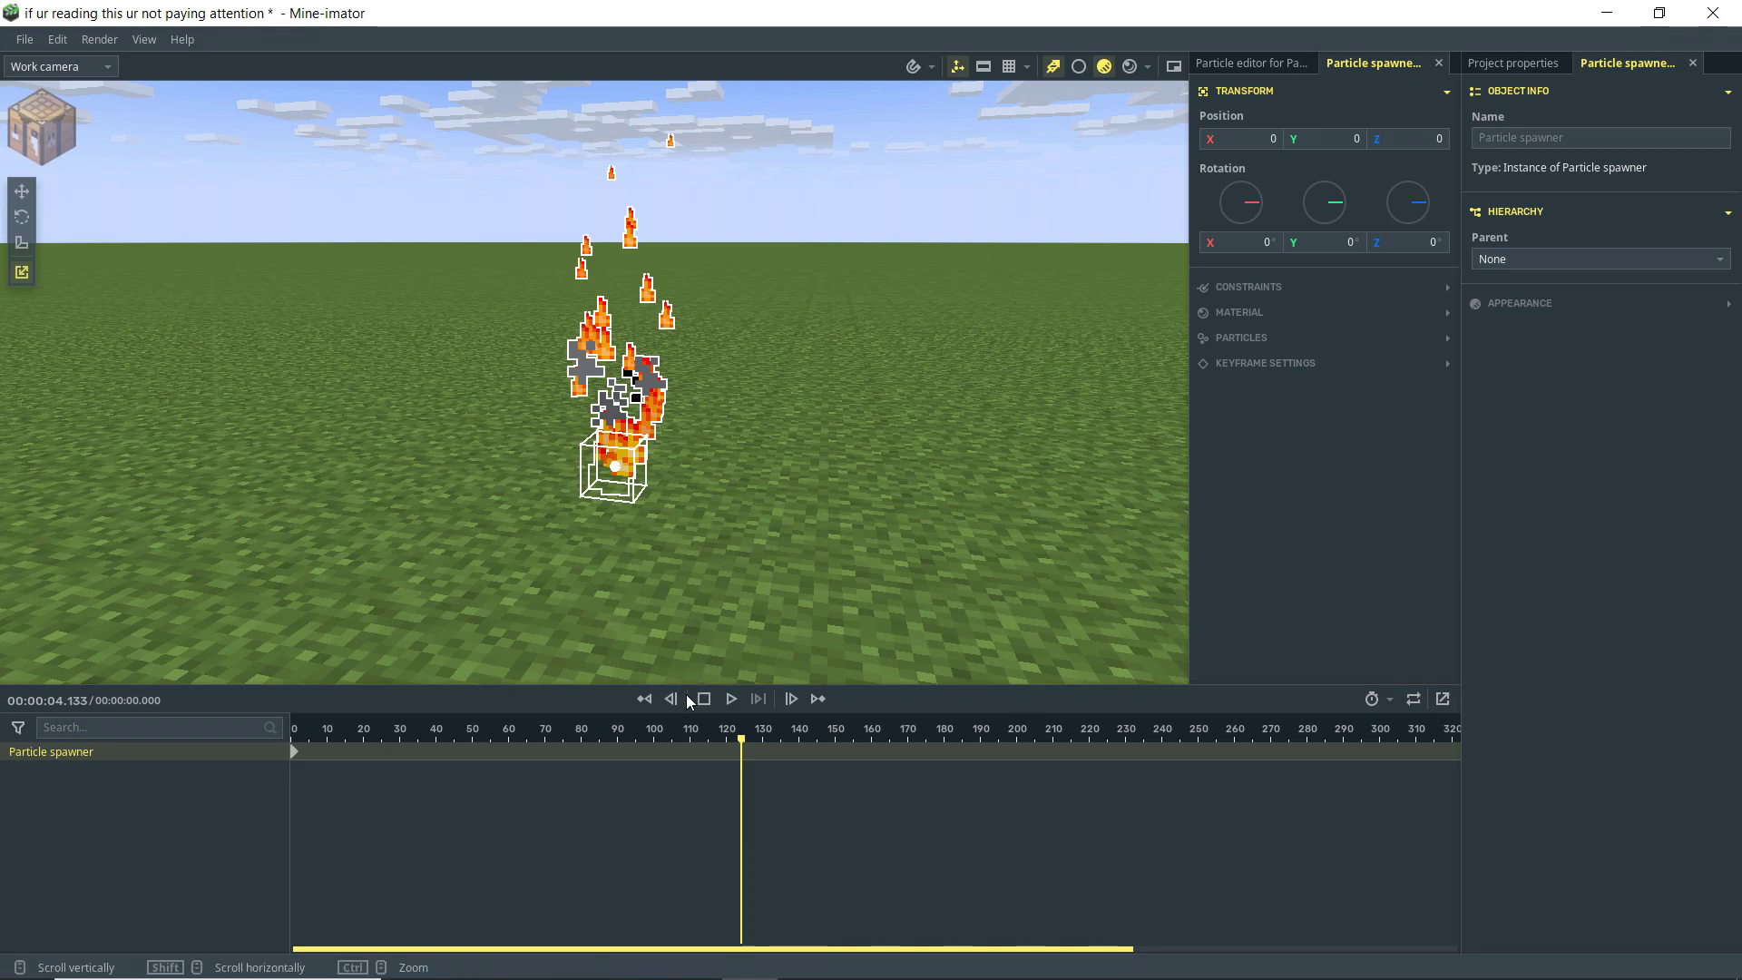
- Close the particle editor, then reopen it for the spawner from the Project properties library
click(1256, 66)
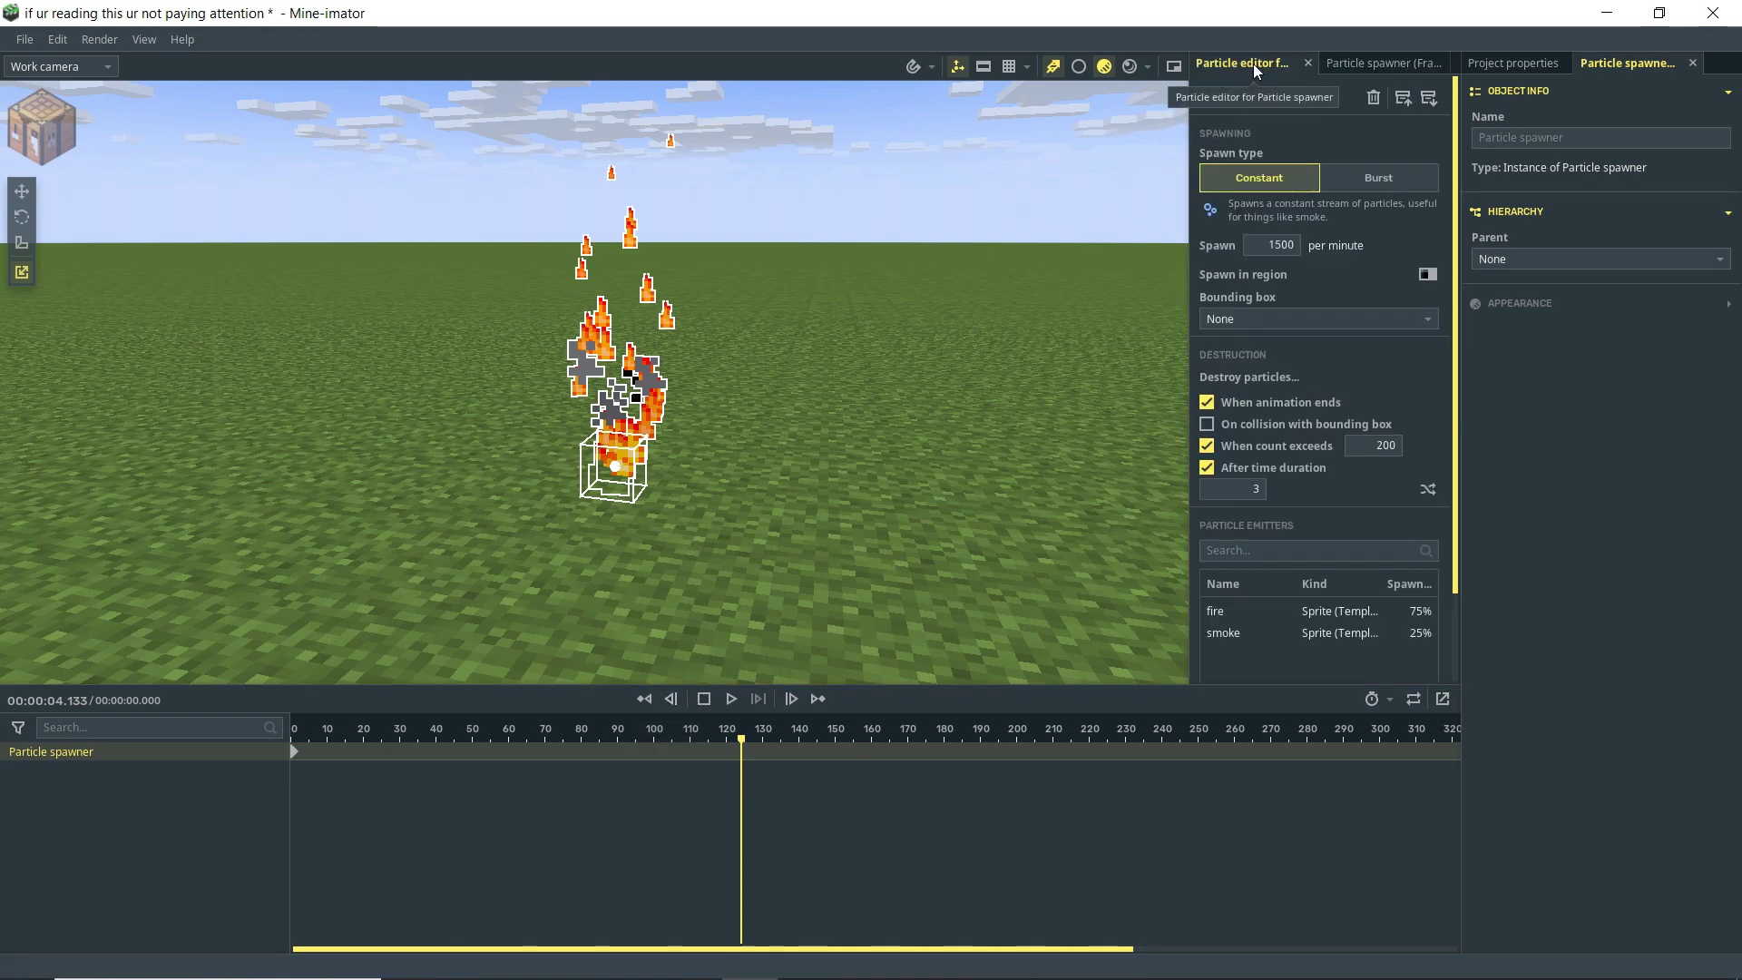
click(1307, 62)
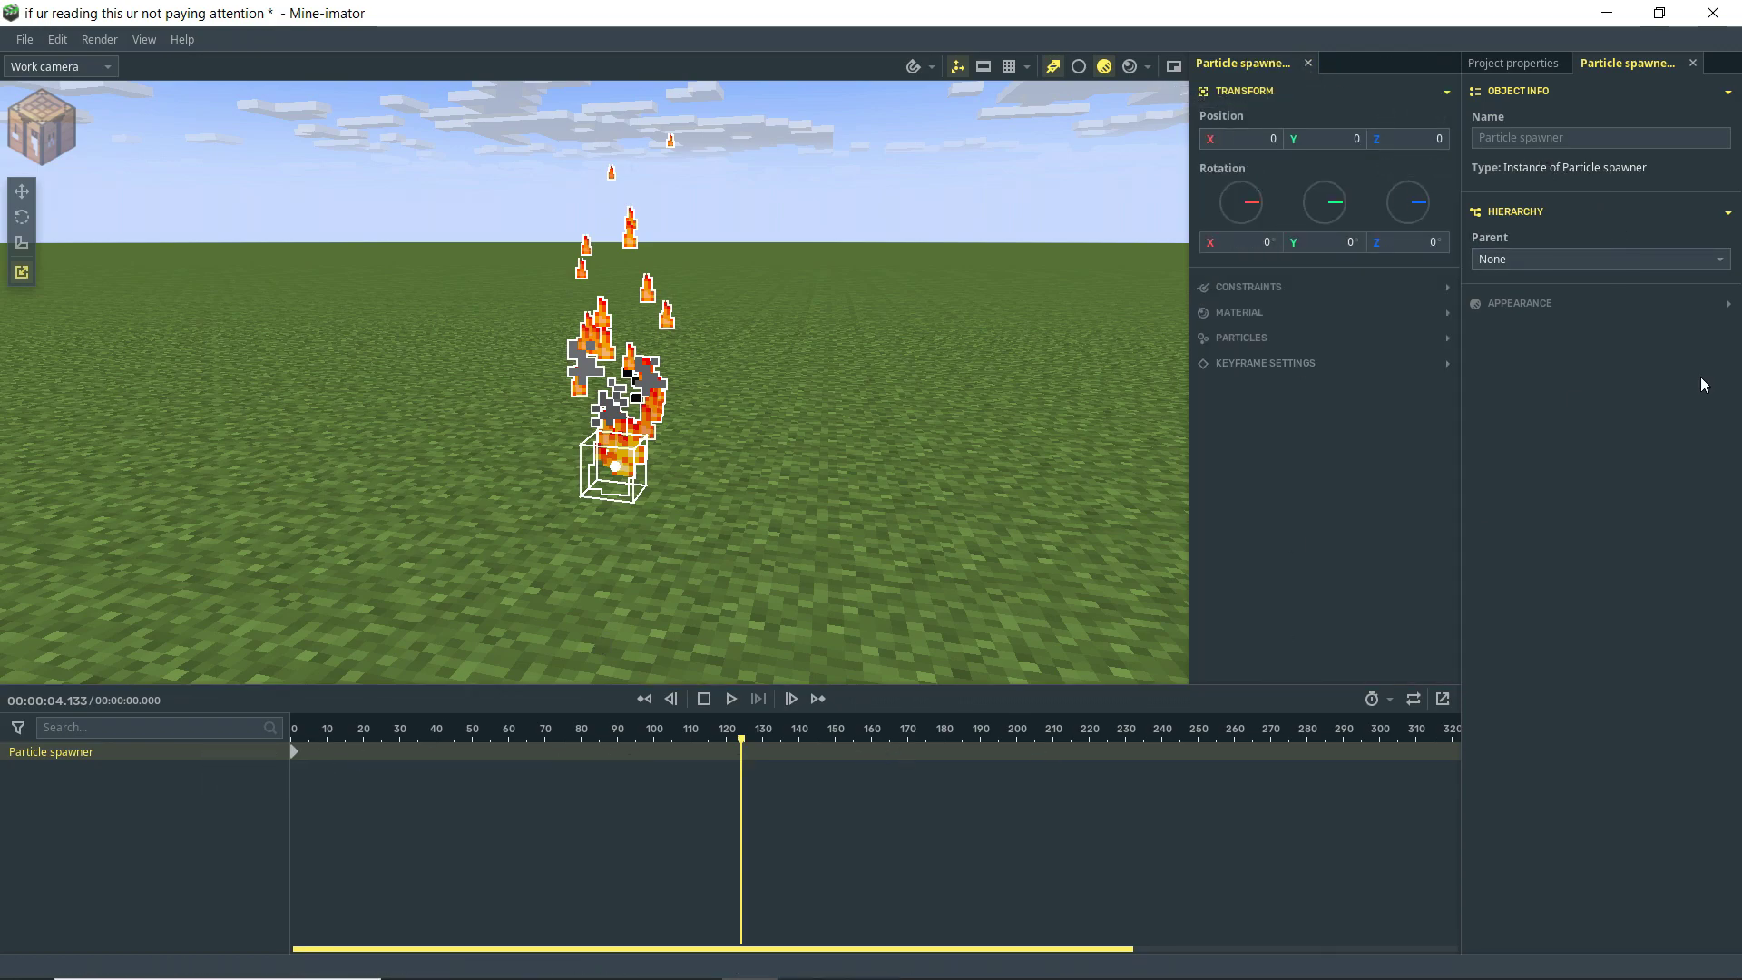
click(1512, 63)
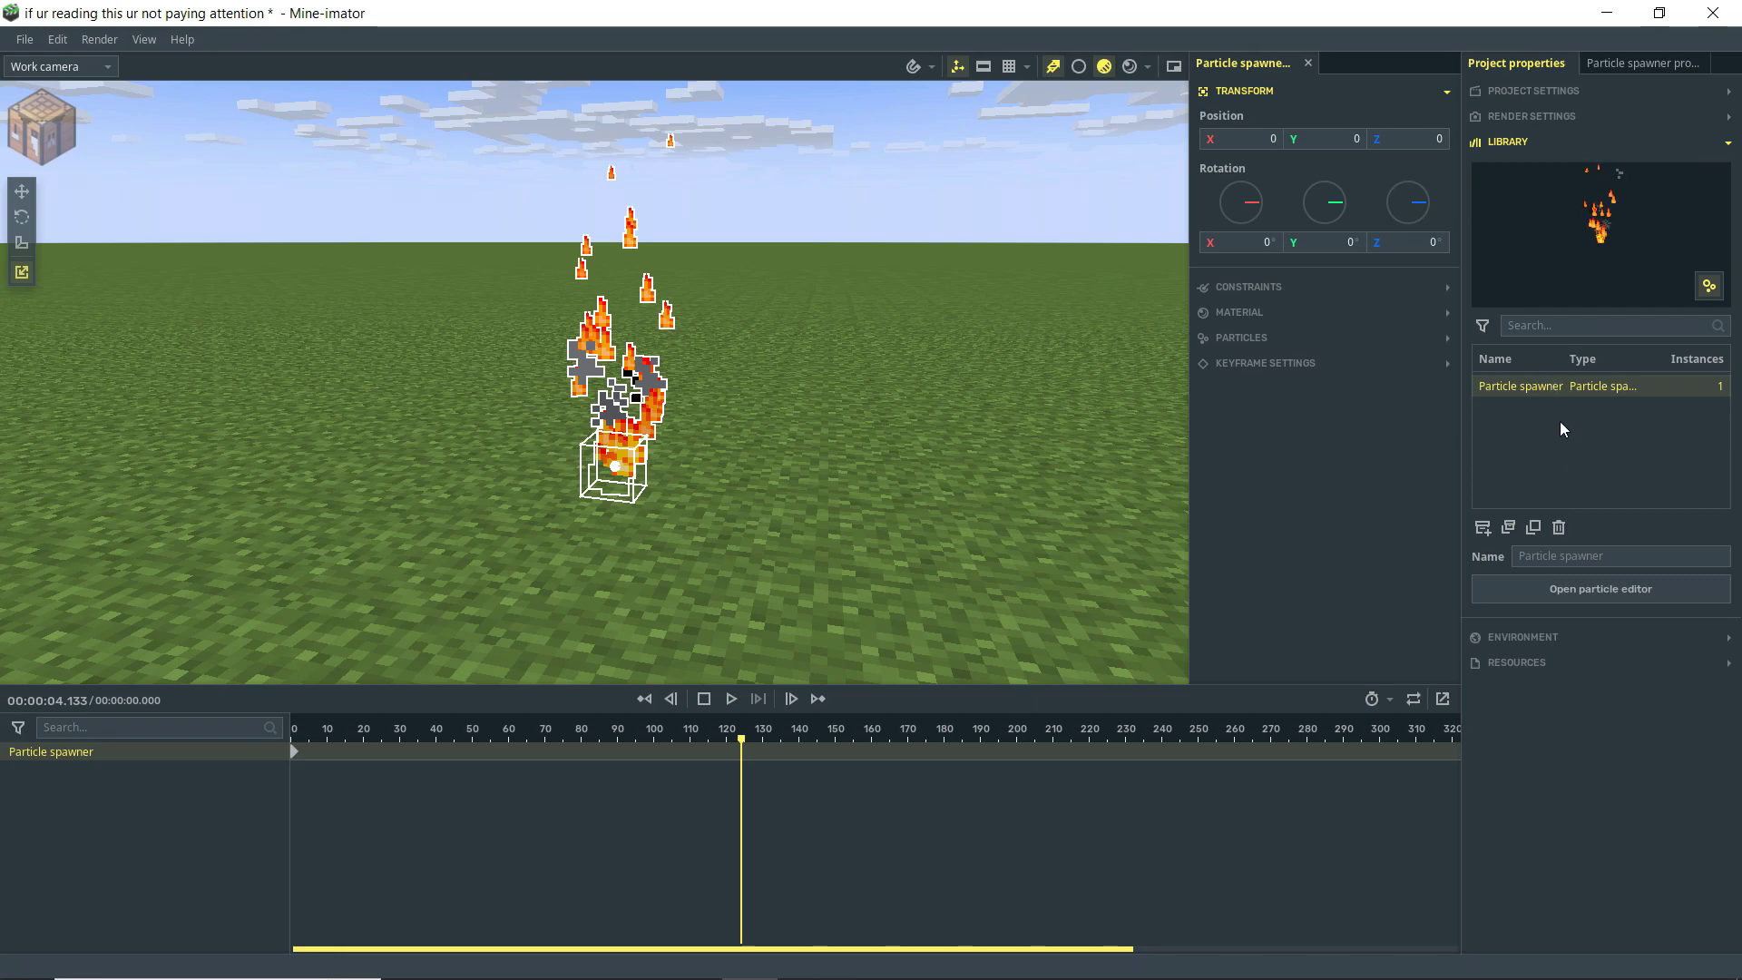
click(1573, 601)
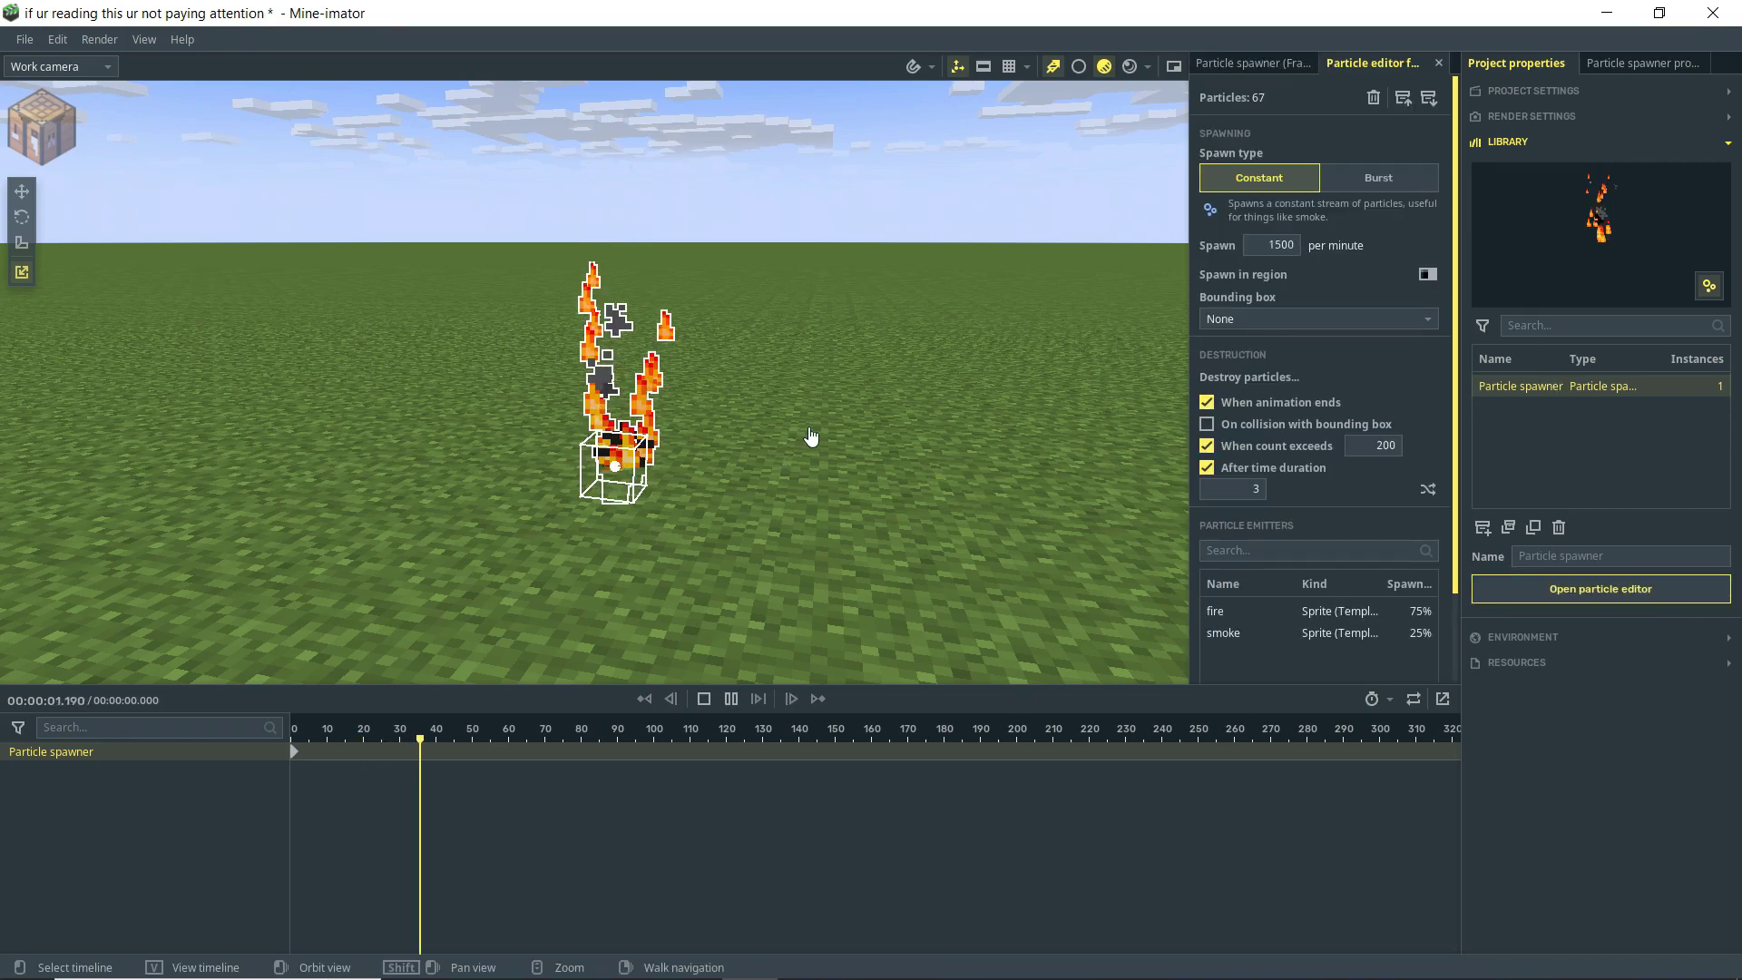
- Play back the fire preview again with the reopened particle editor
key(space)
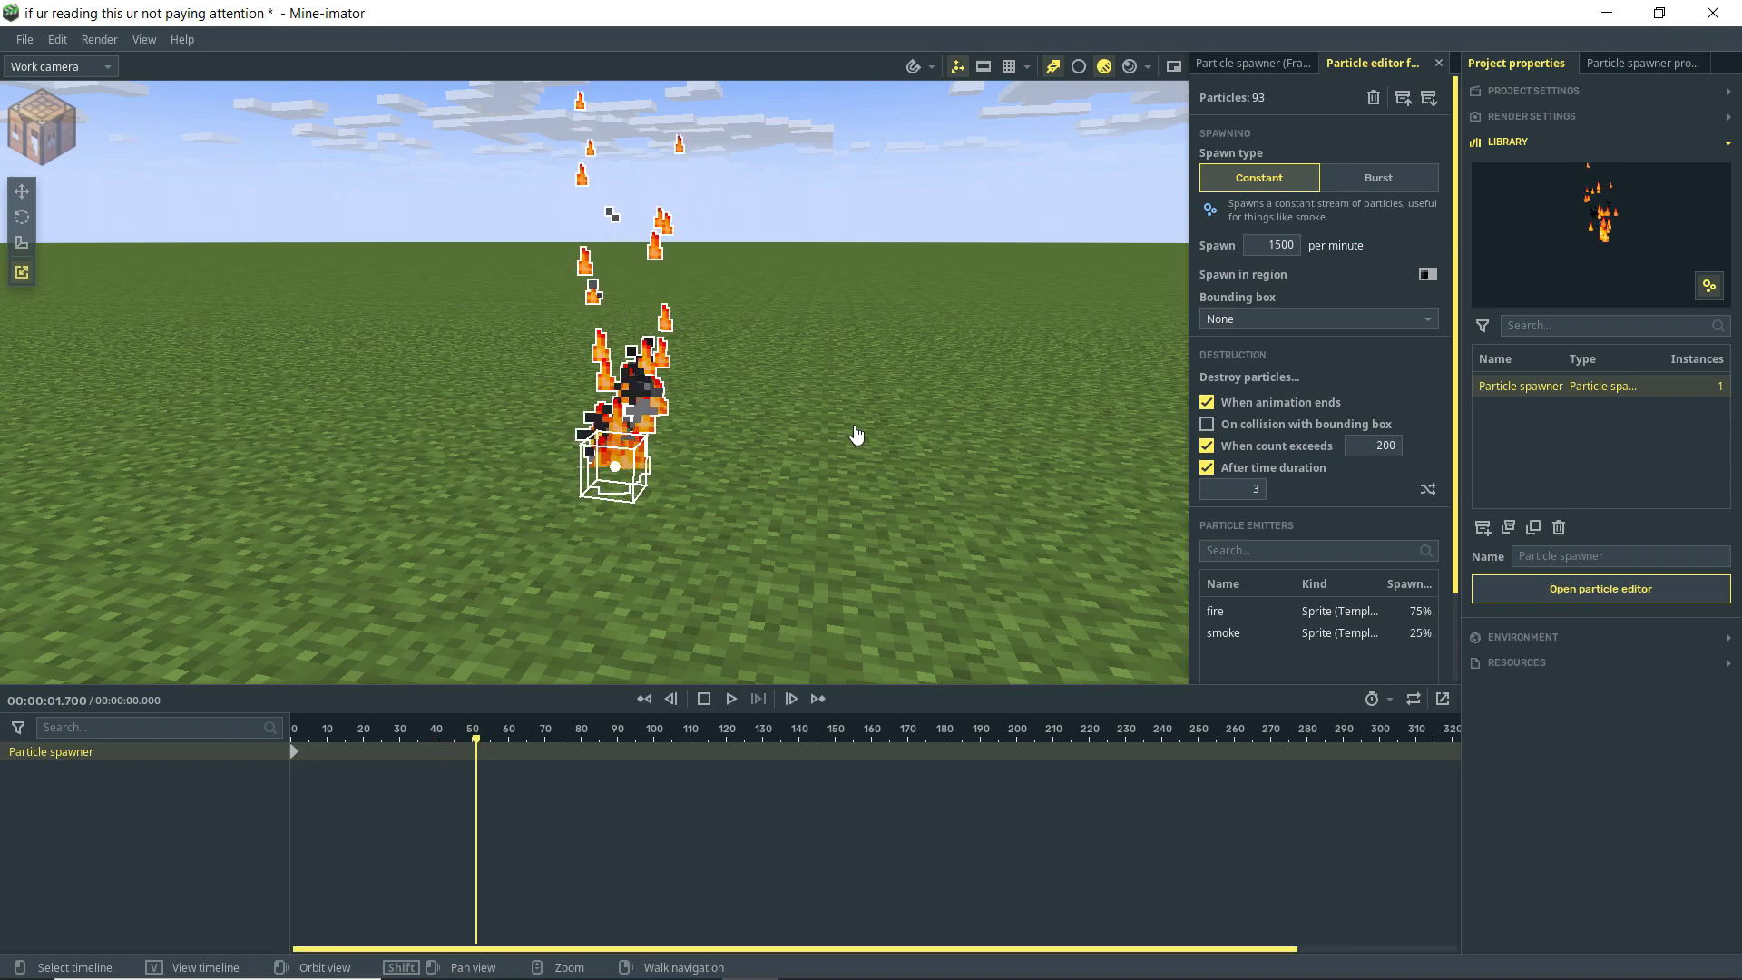
key(space)
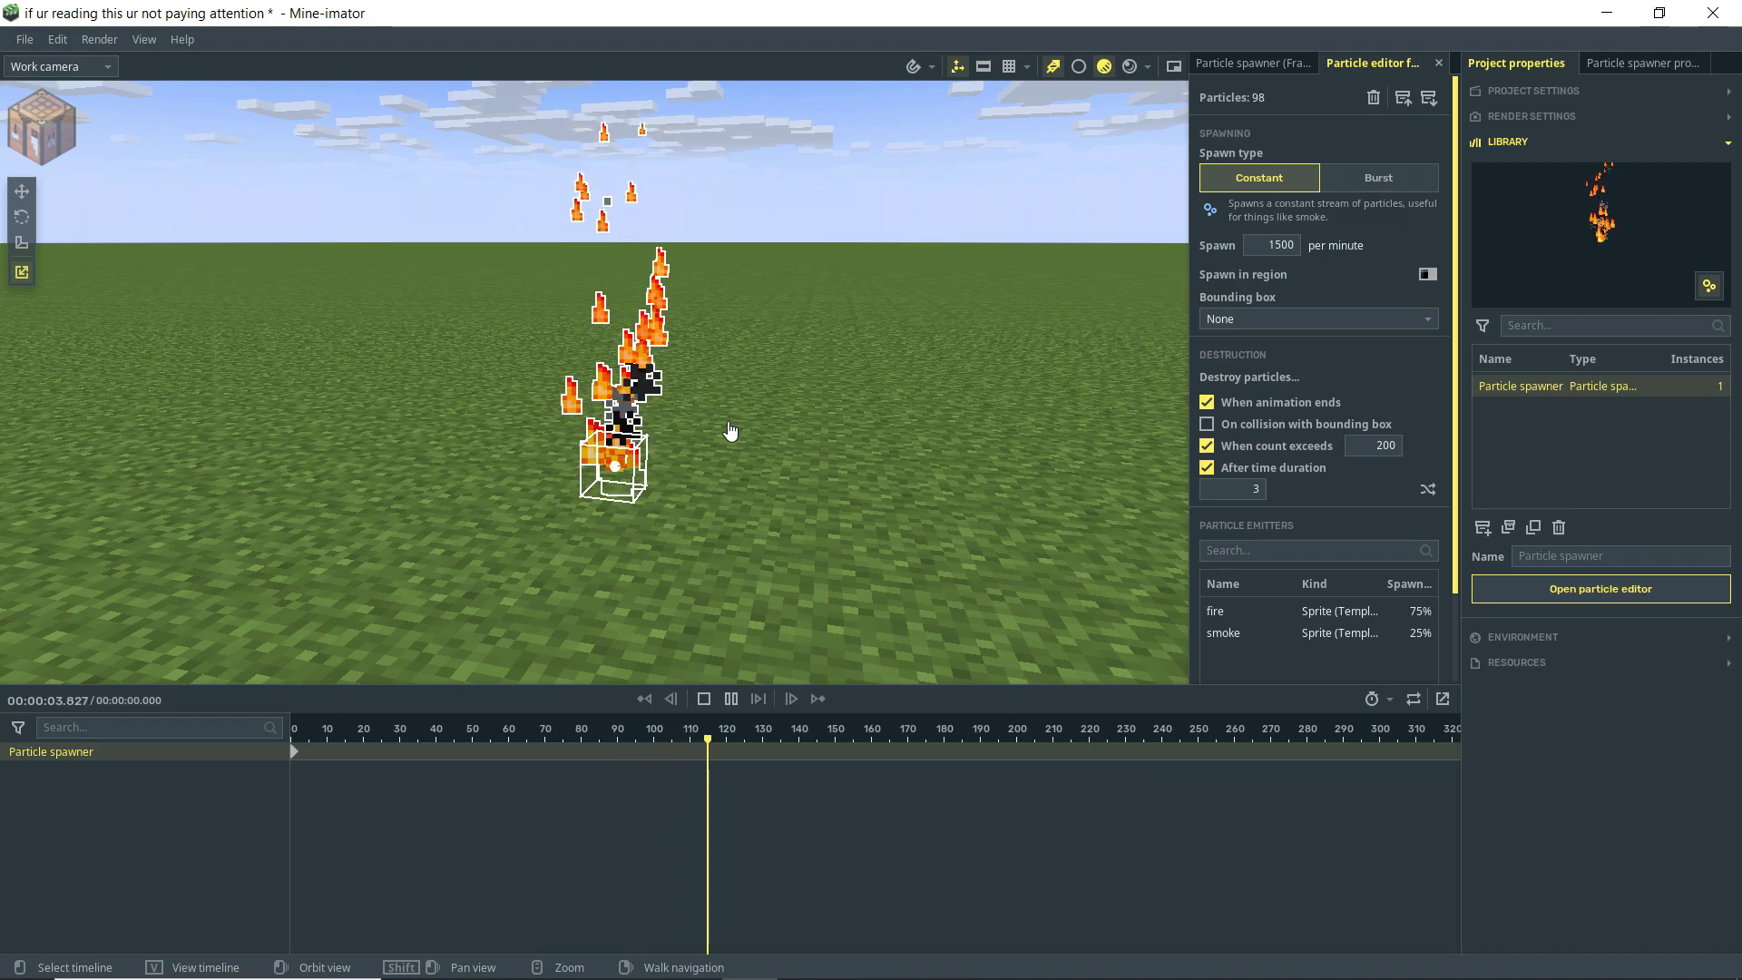
key(space)
mouse_move(720, 466)
right_down()
mouse_move(720, 381)
mouse_move(722, 462)
right_up()
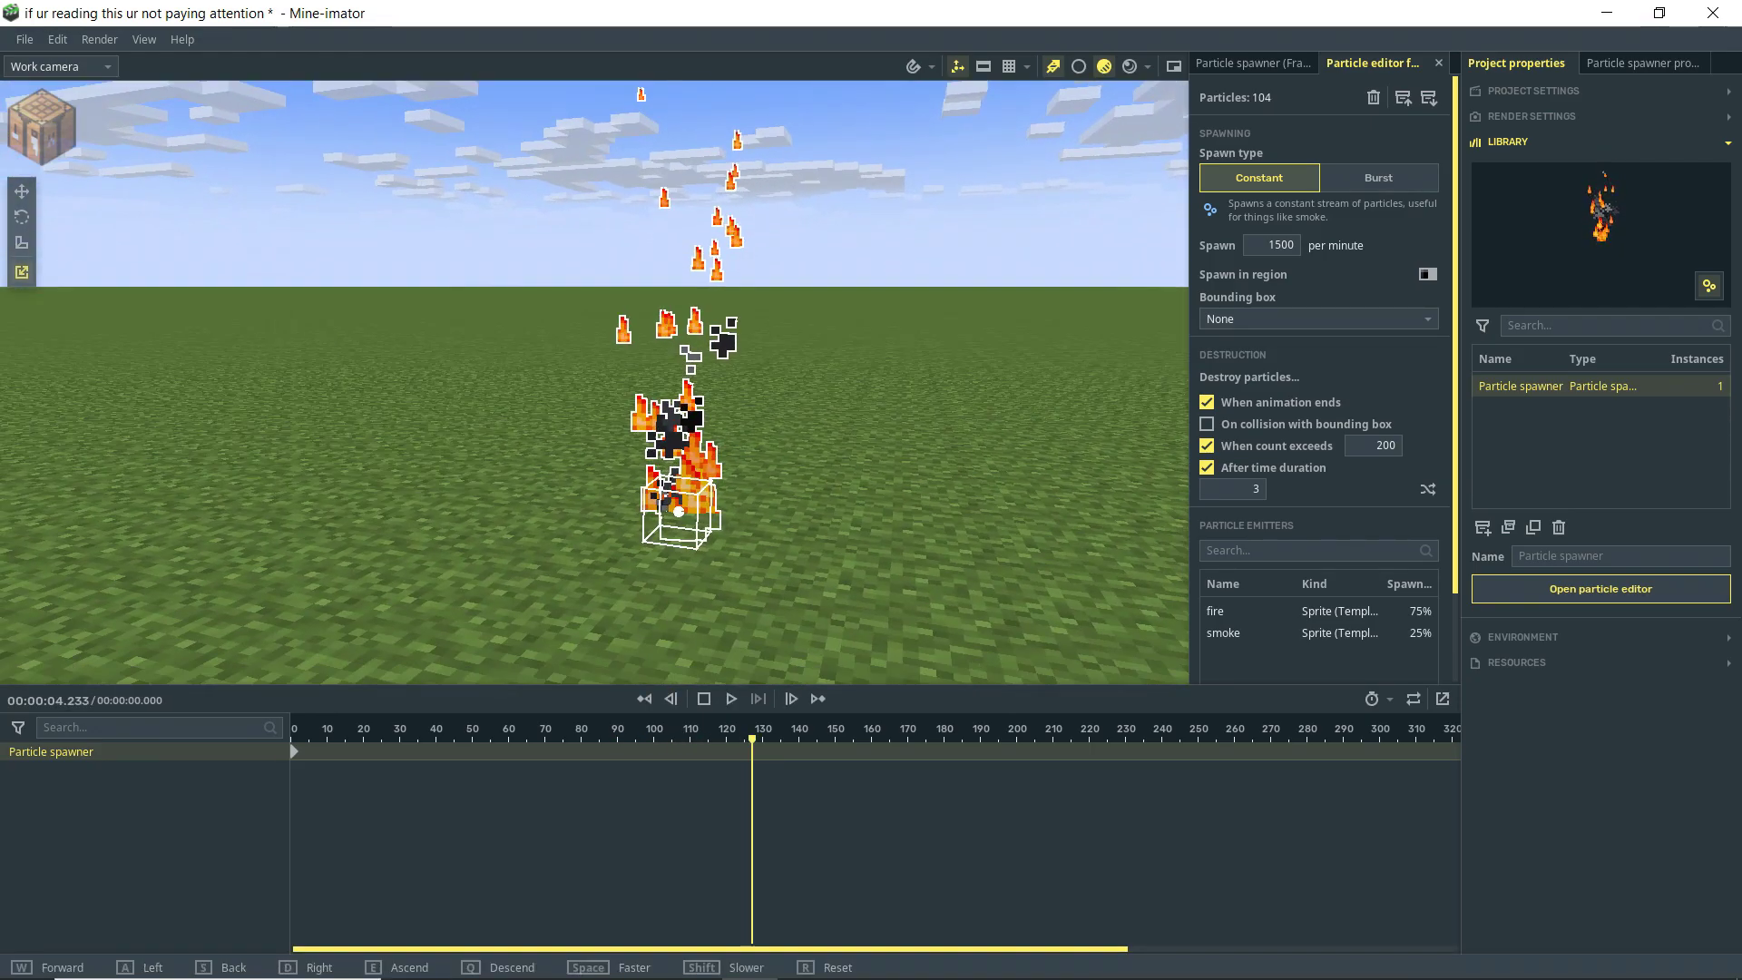
click(1379, 179)
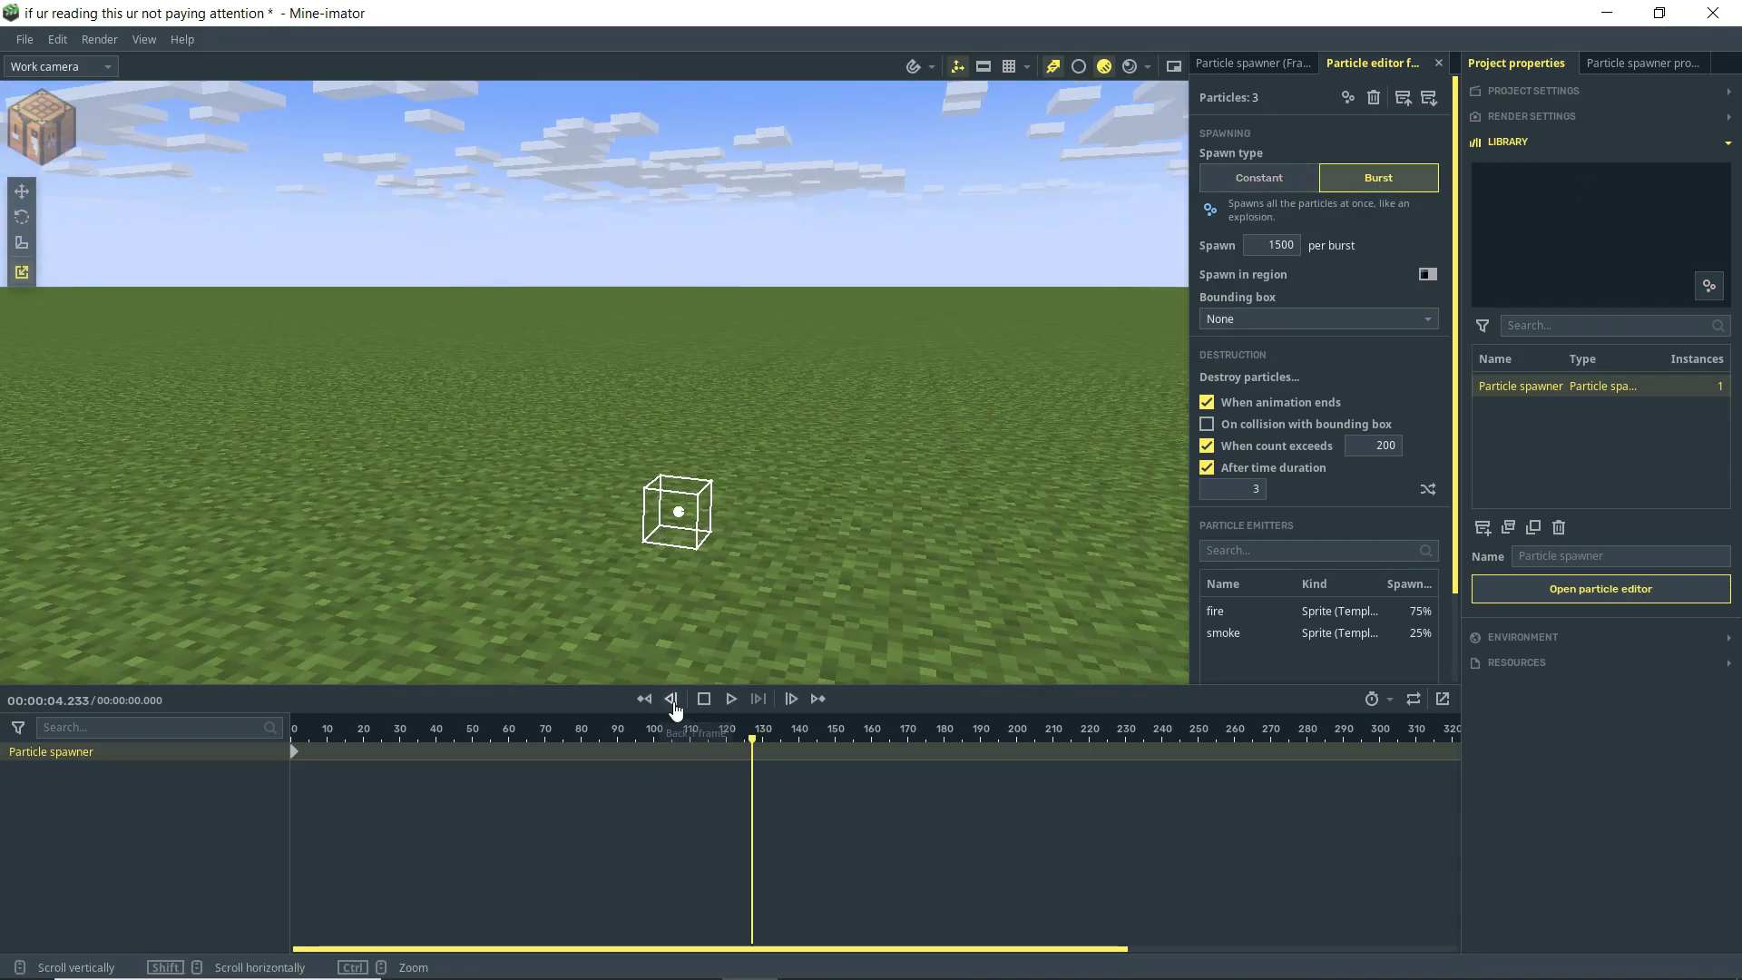
click(644, 699)
key(space)
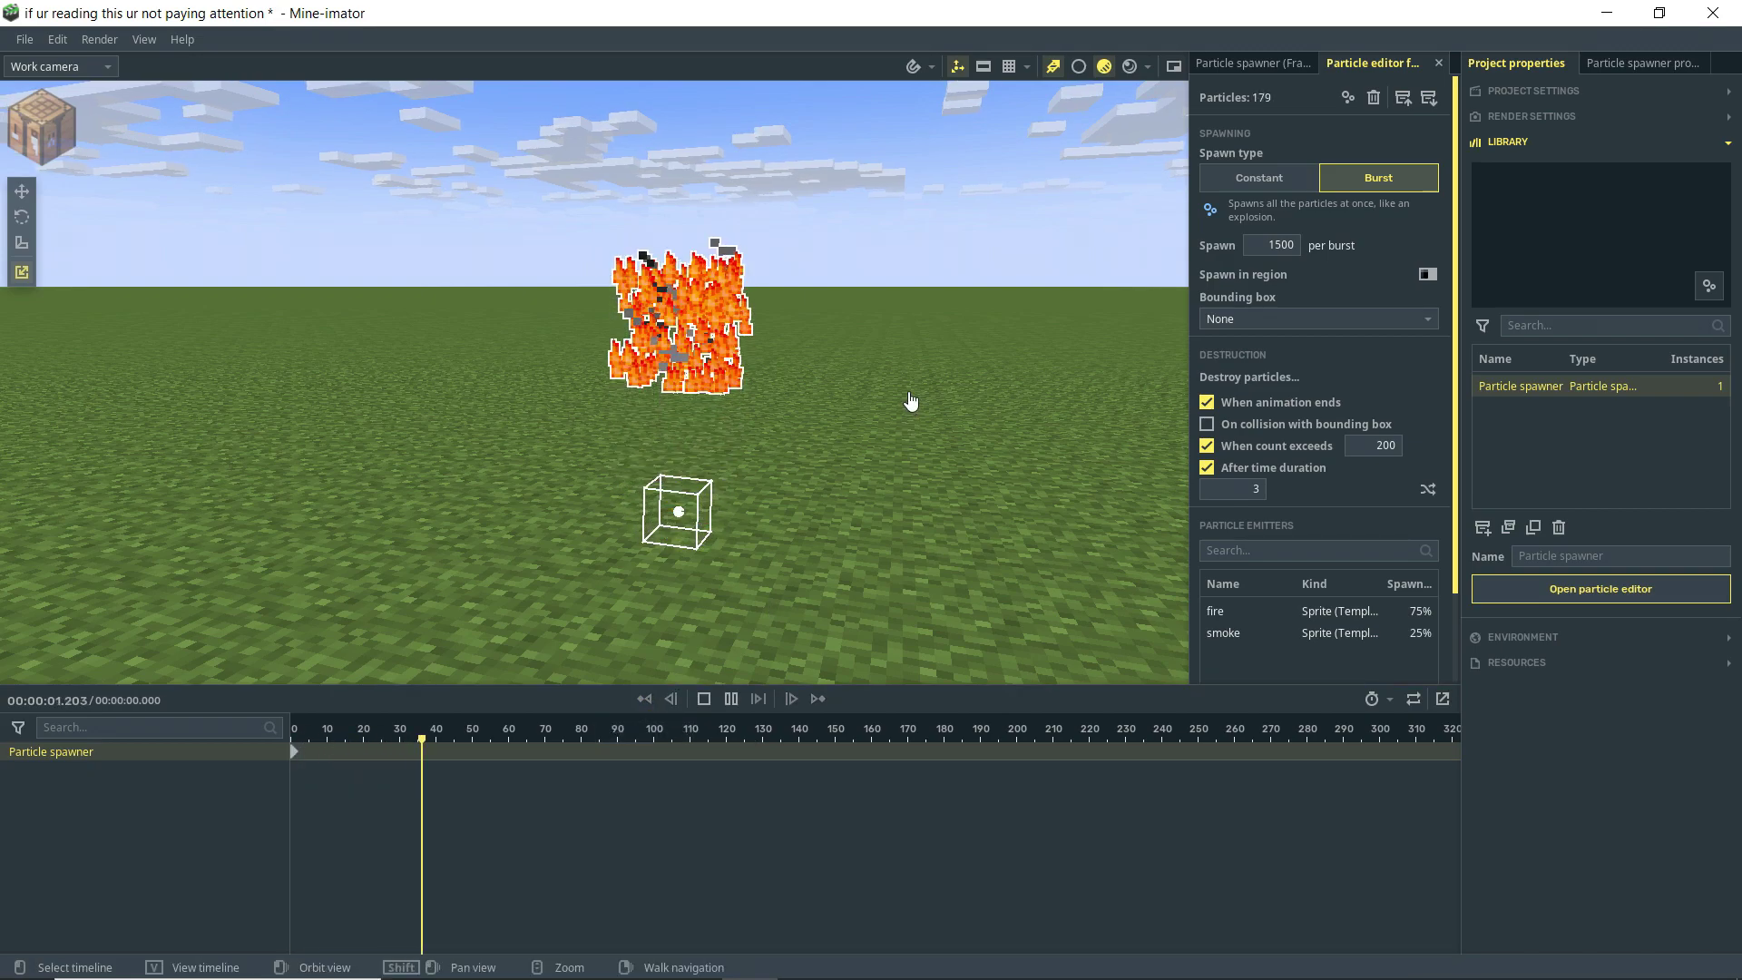
key(space)
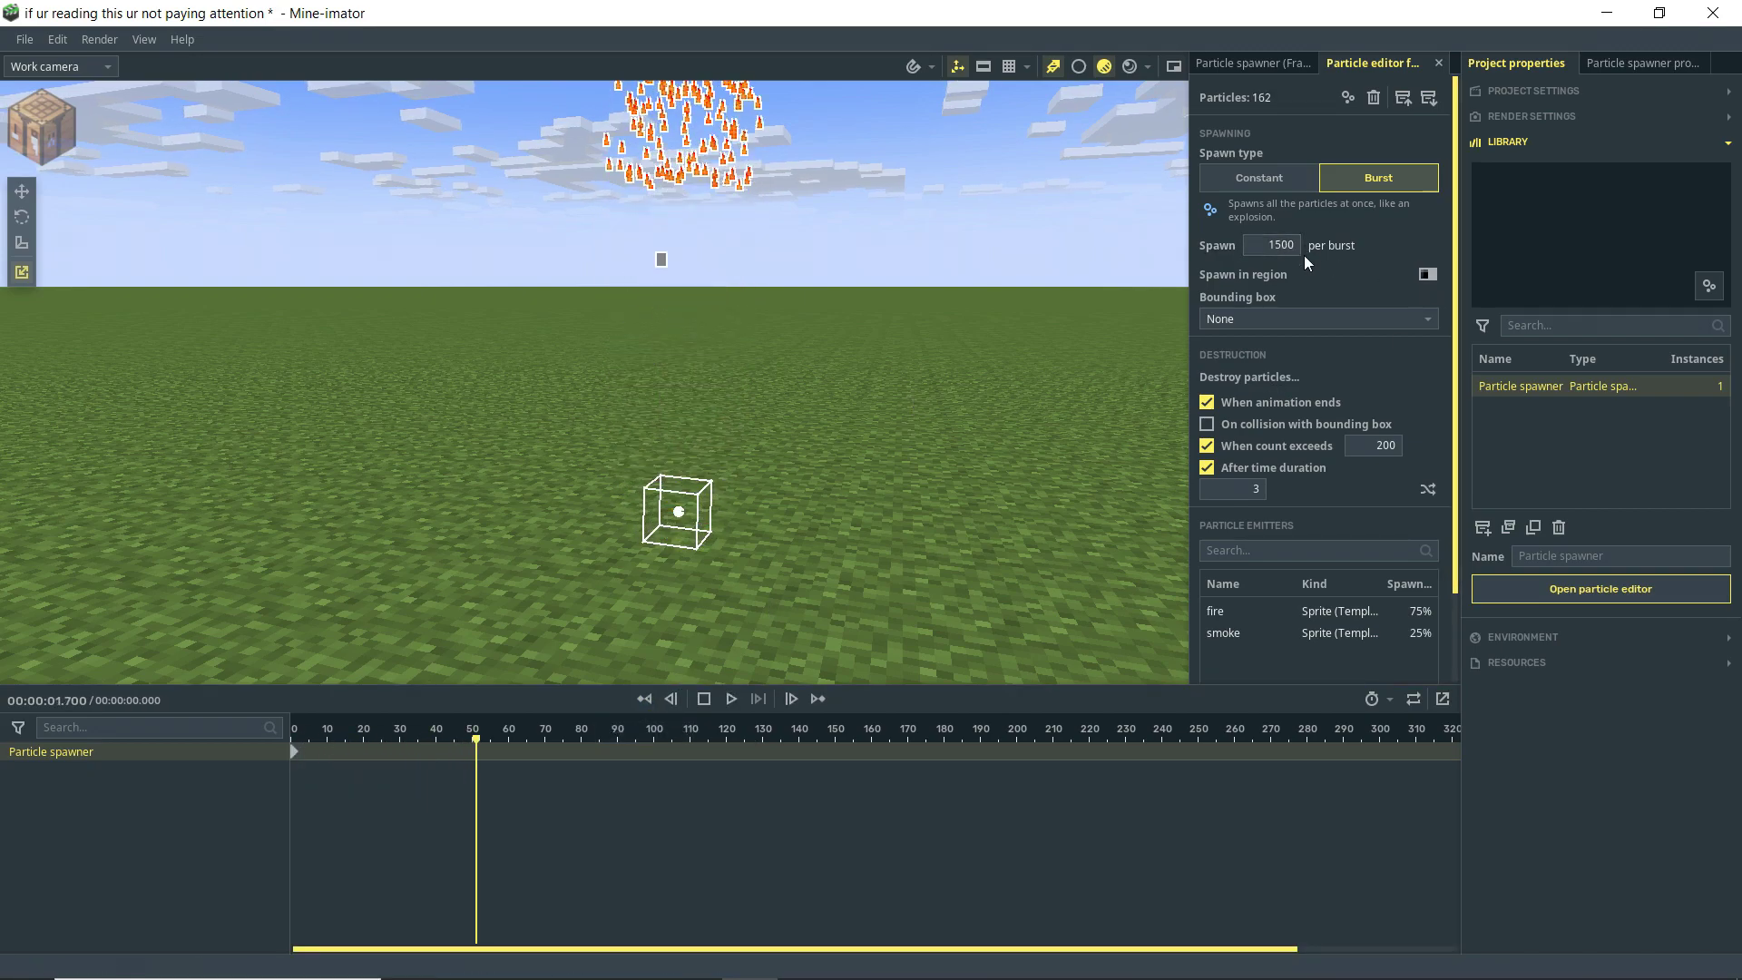
key(space)
click(644, 699)
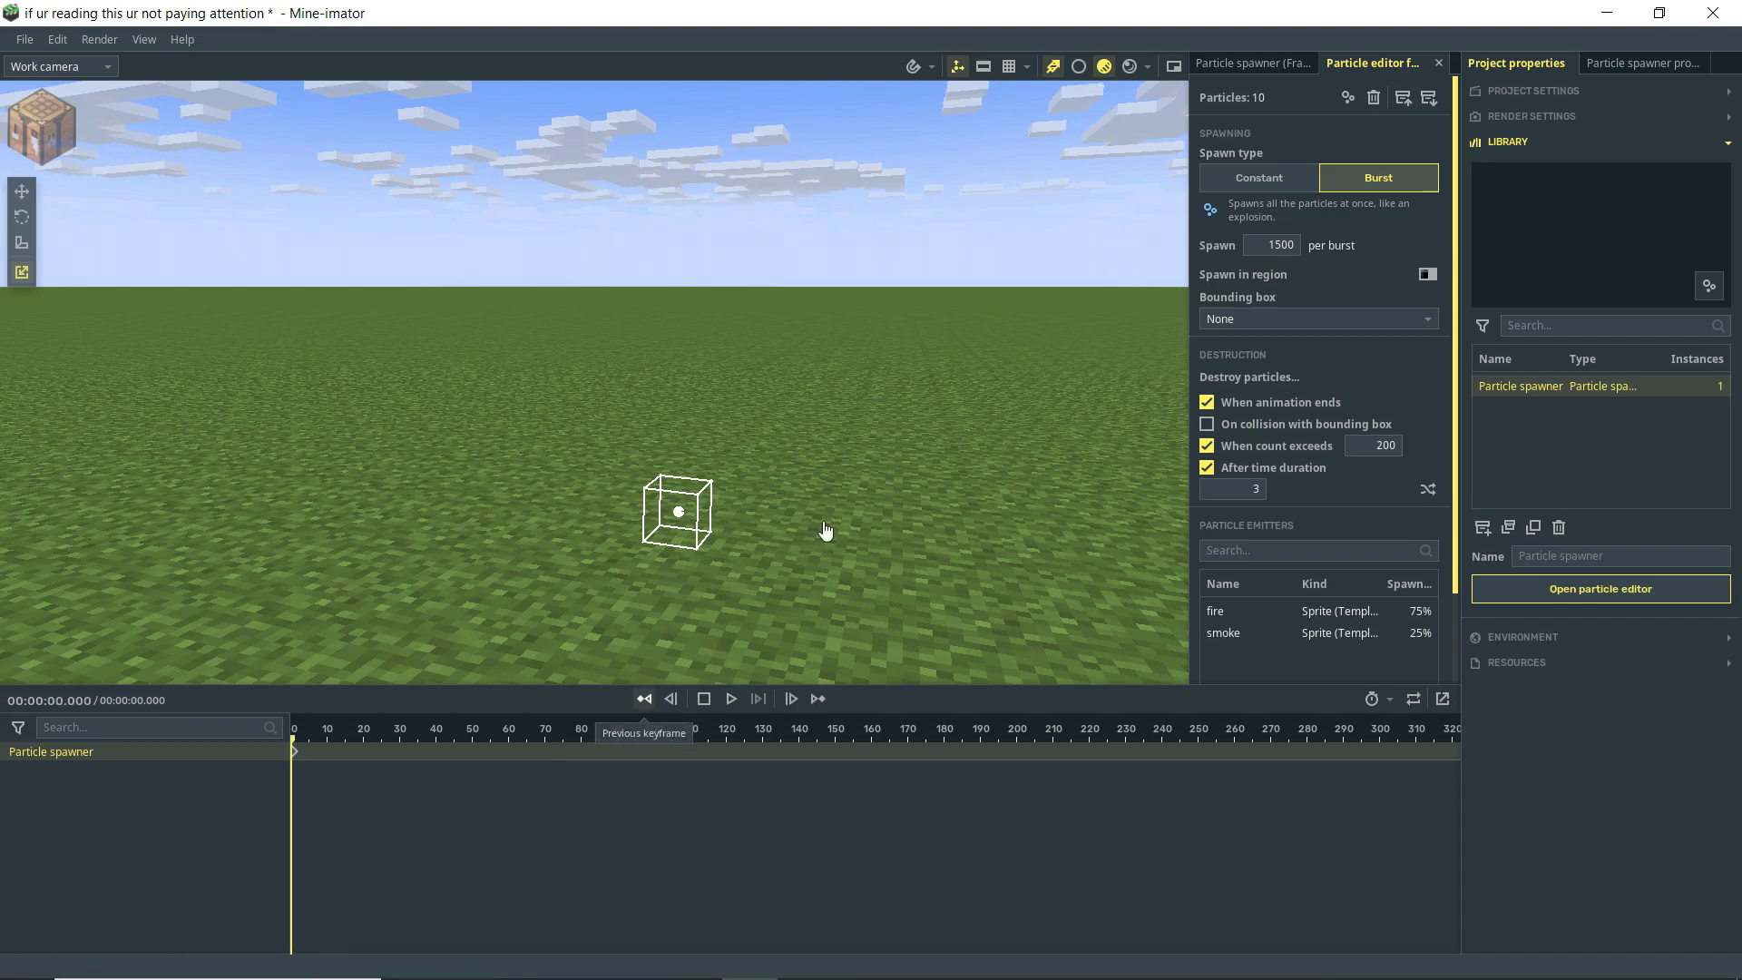
key(space)
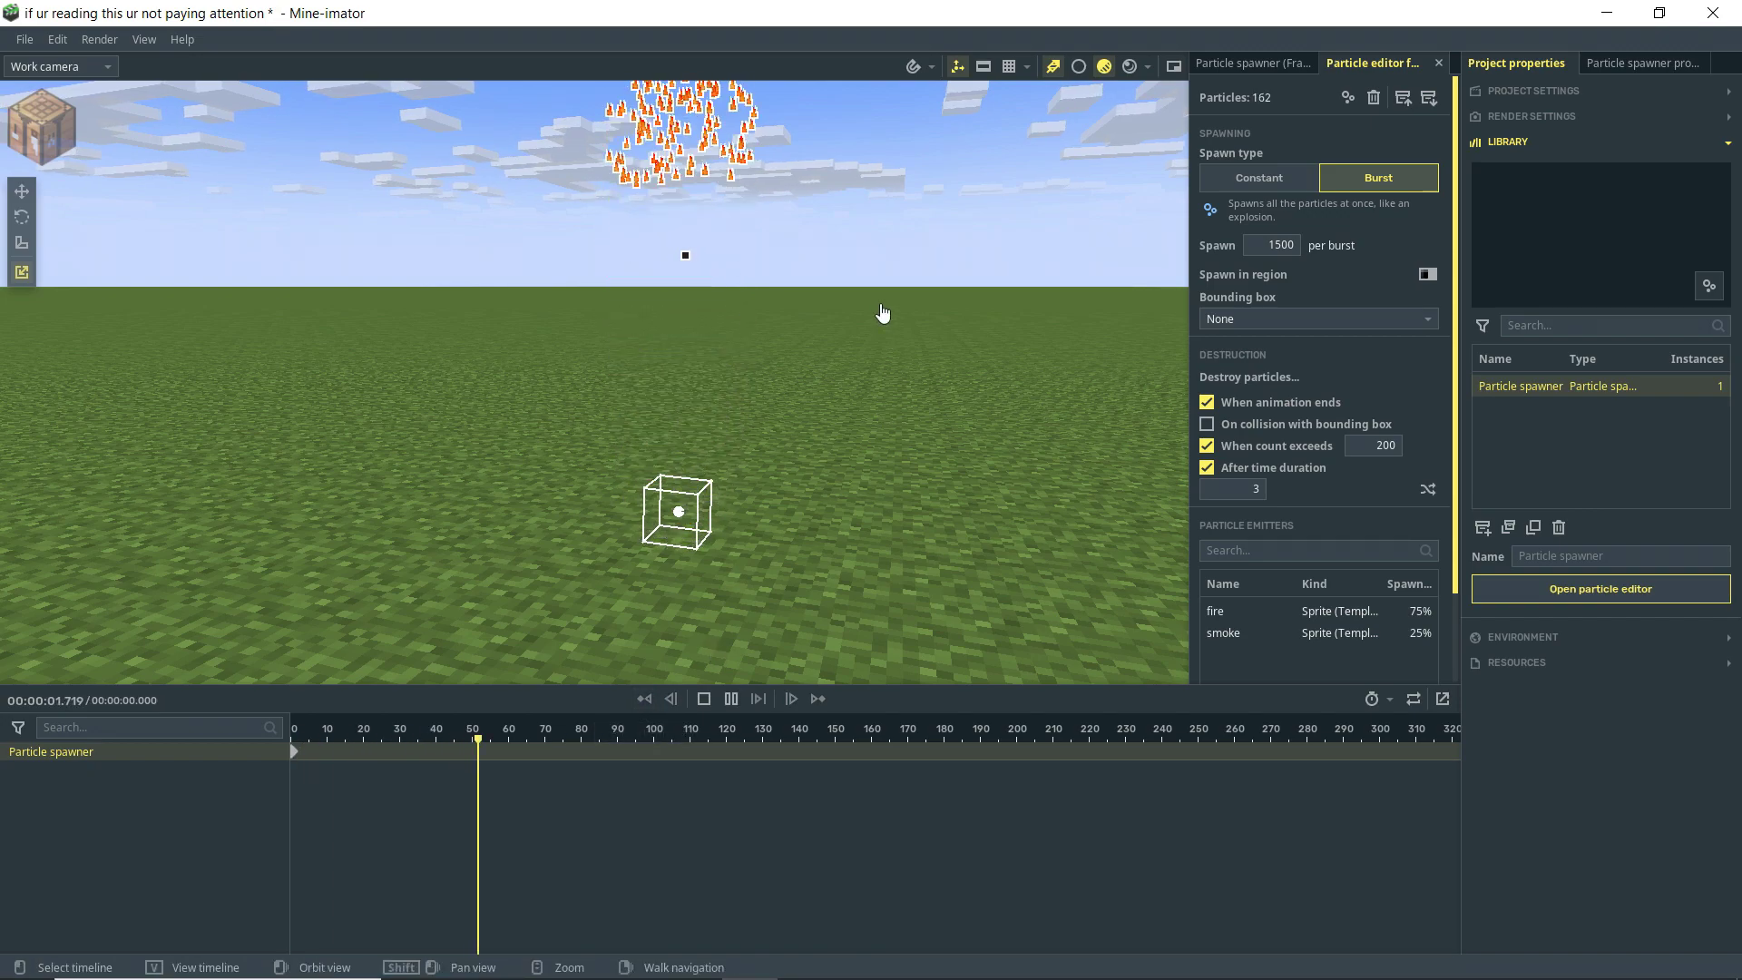
click(1298, 179)
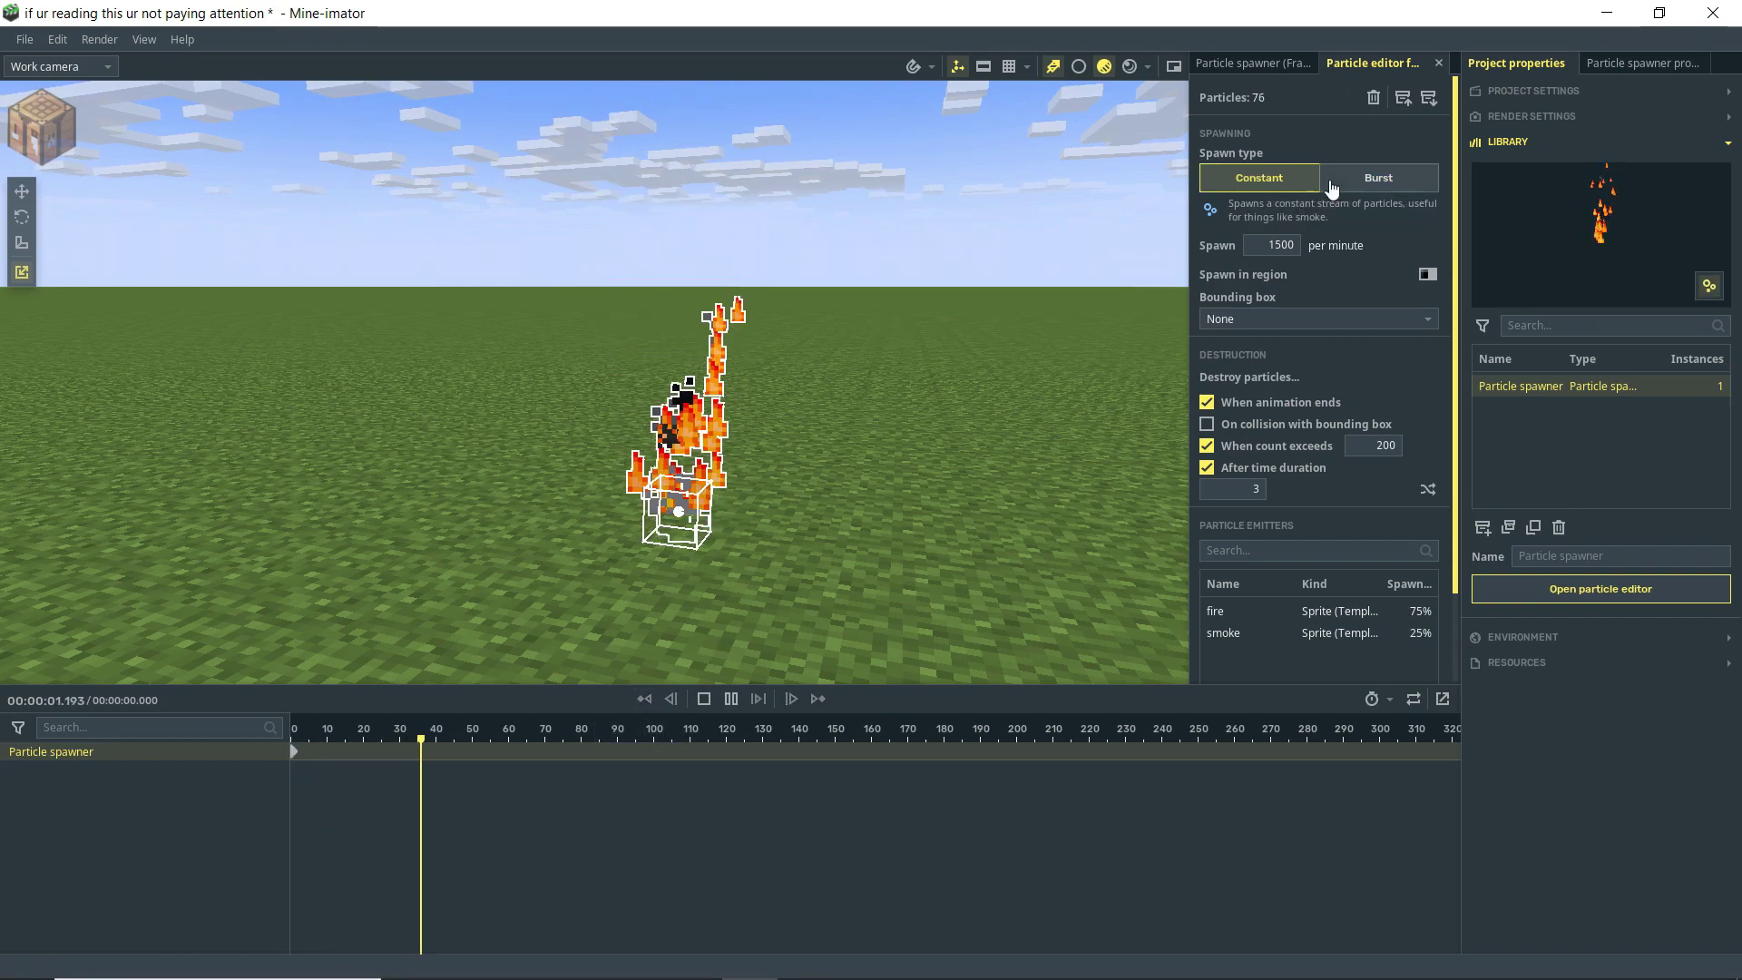
right_drag(863, 443, 848, 313)
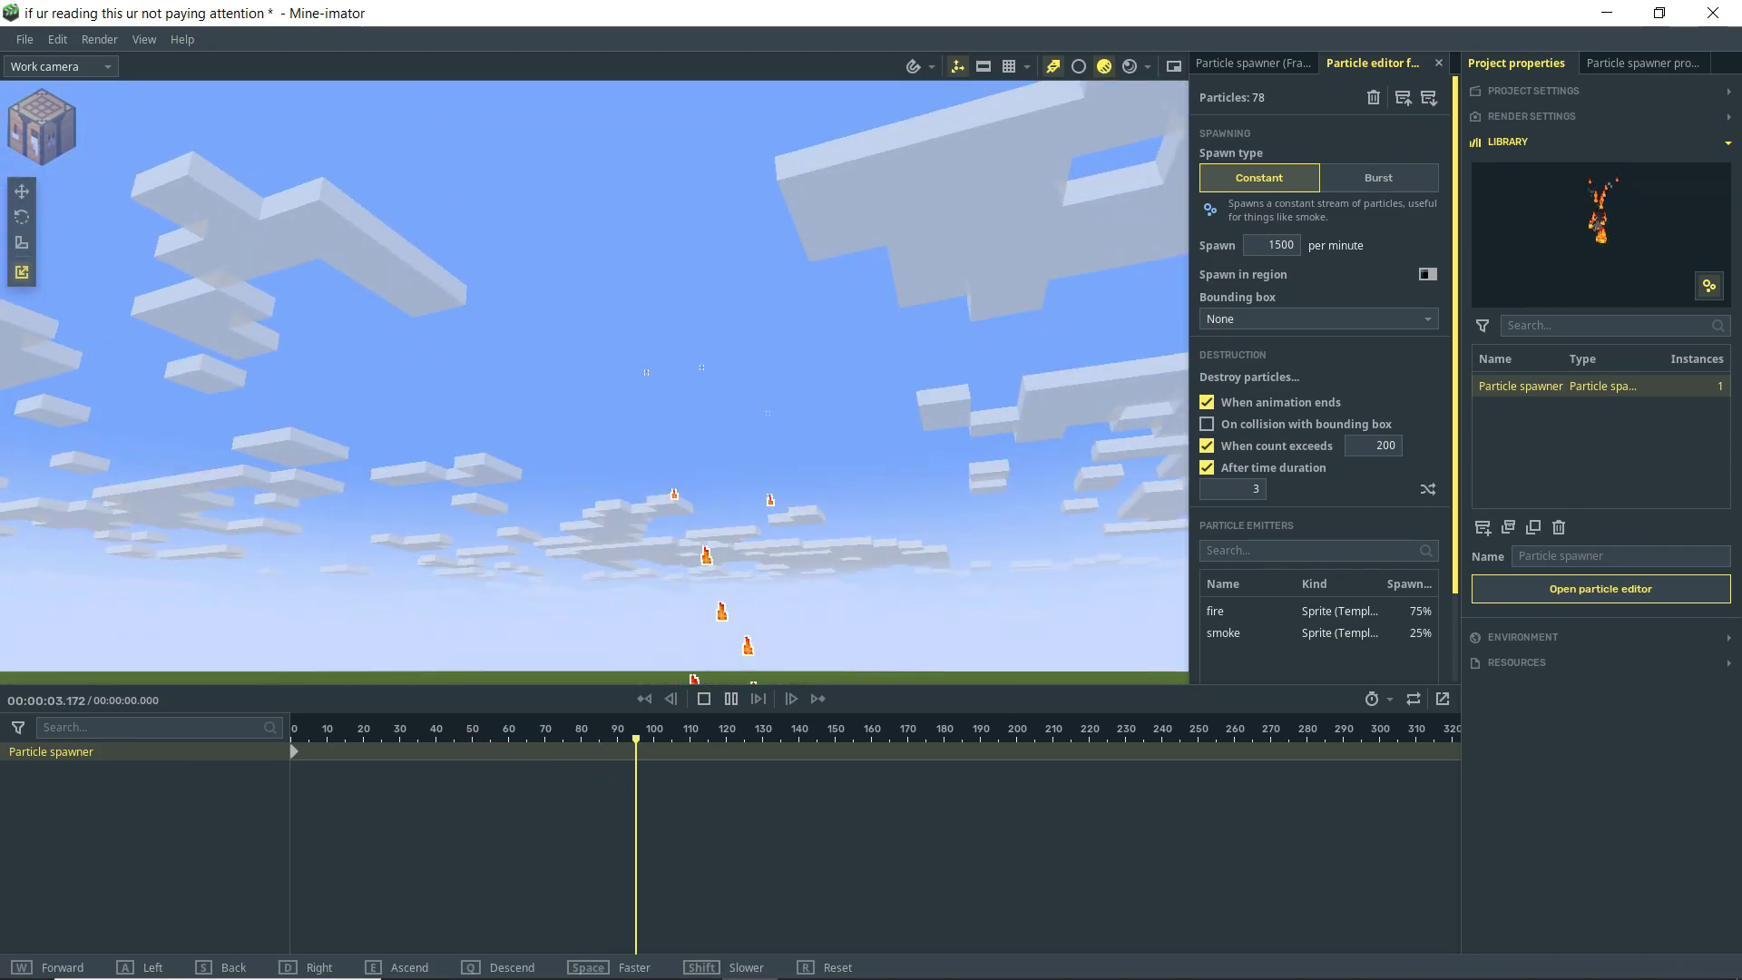
right_drag(726, 381, 726, 535)
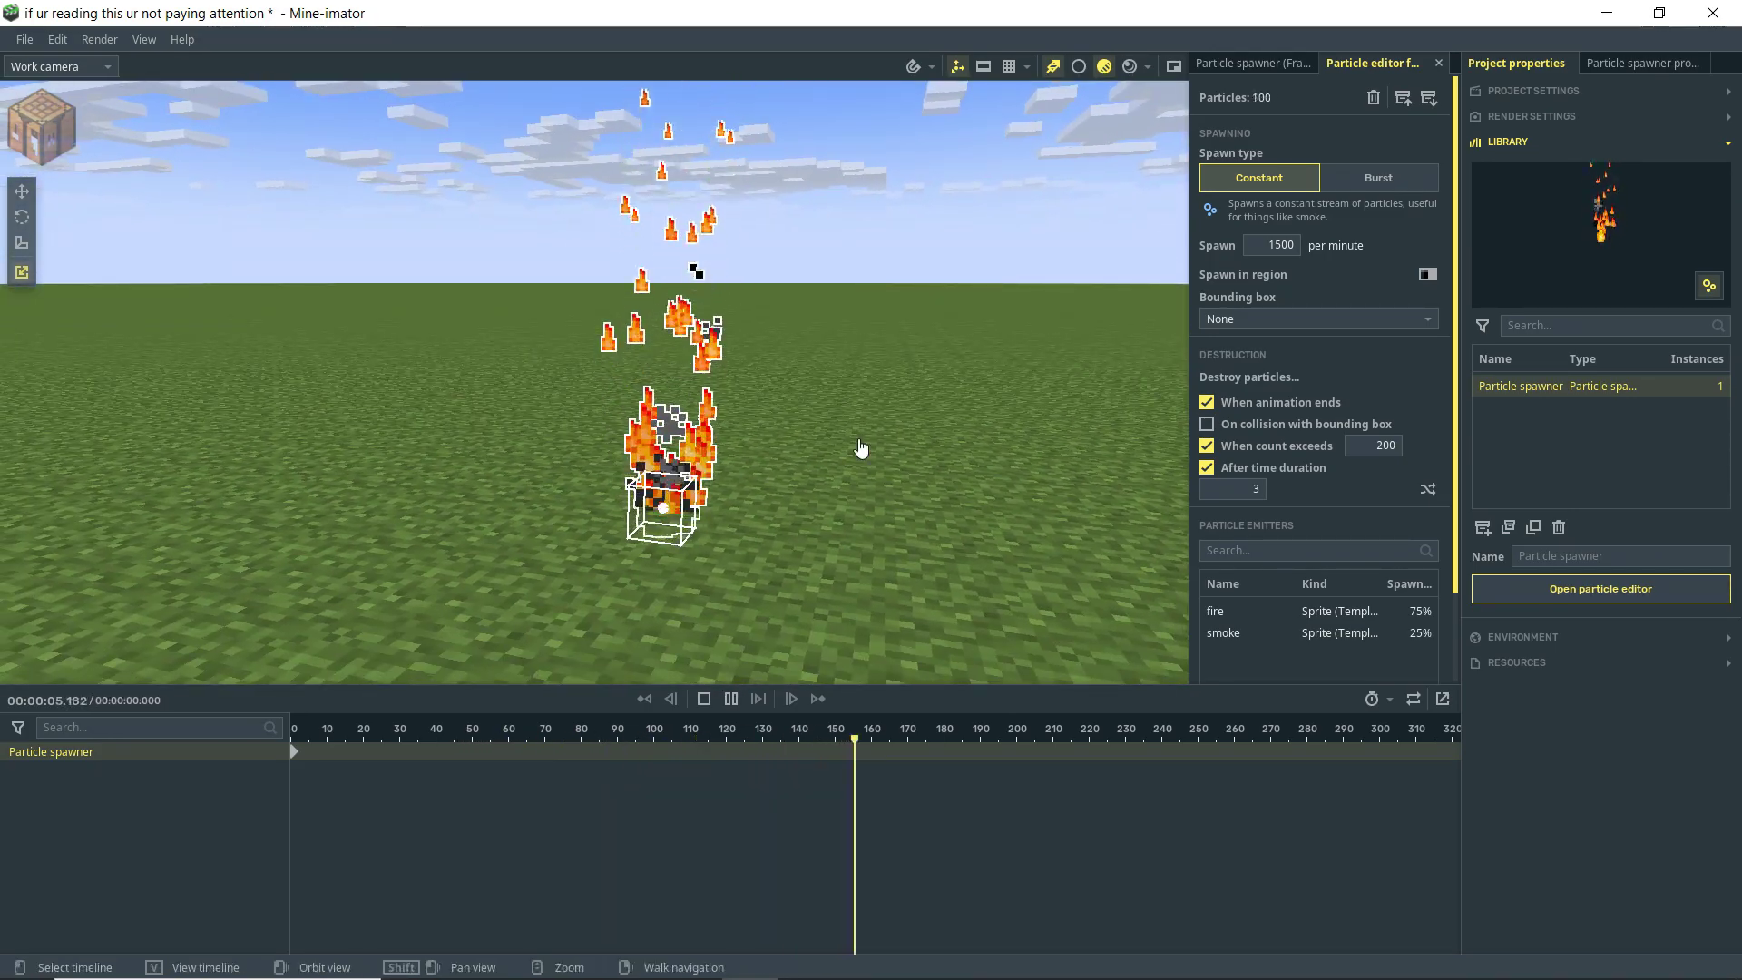
key(space)
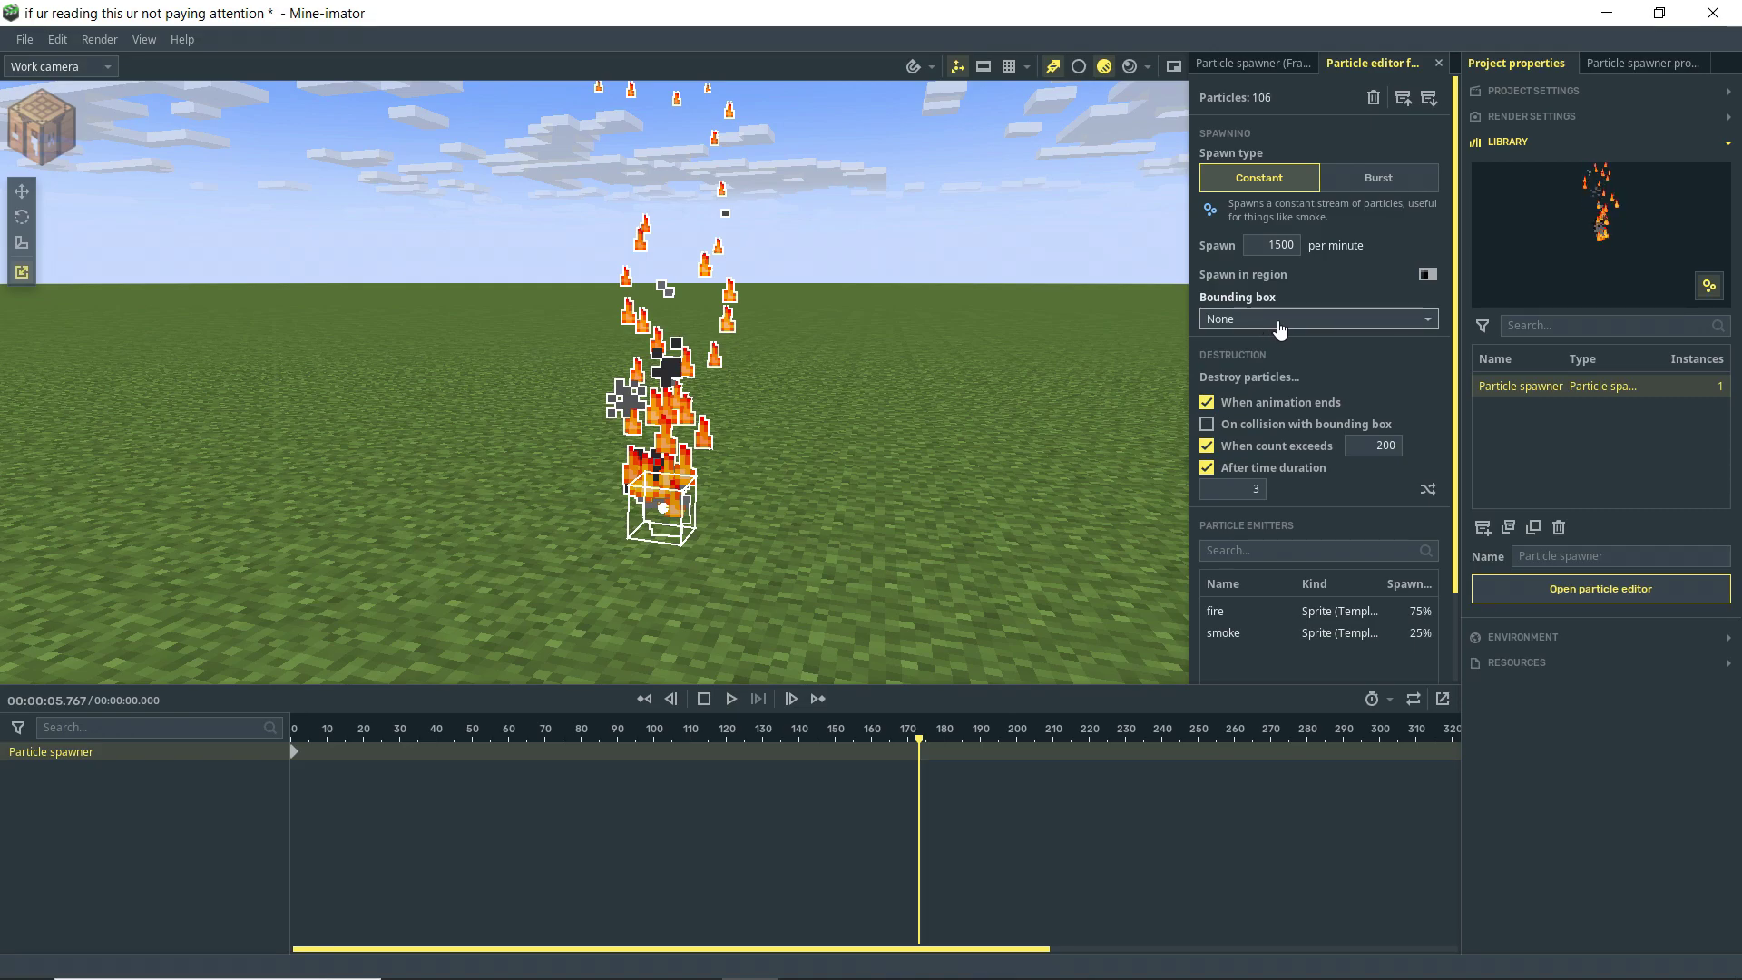
- Turn on spawning in a region and preview the particles filling the radius-100 sphere
click(1428, 274)
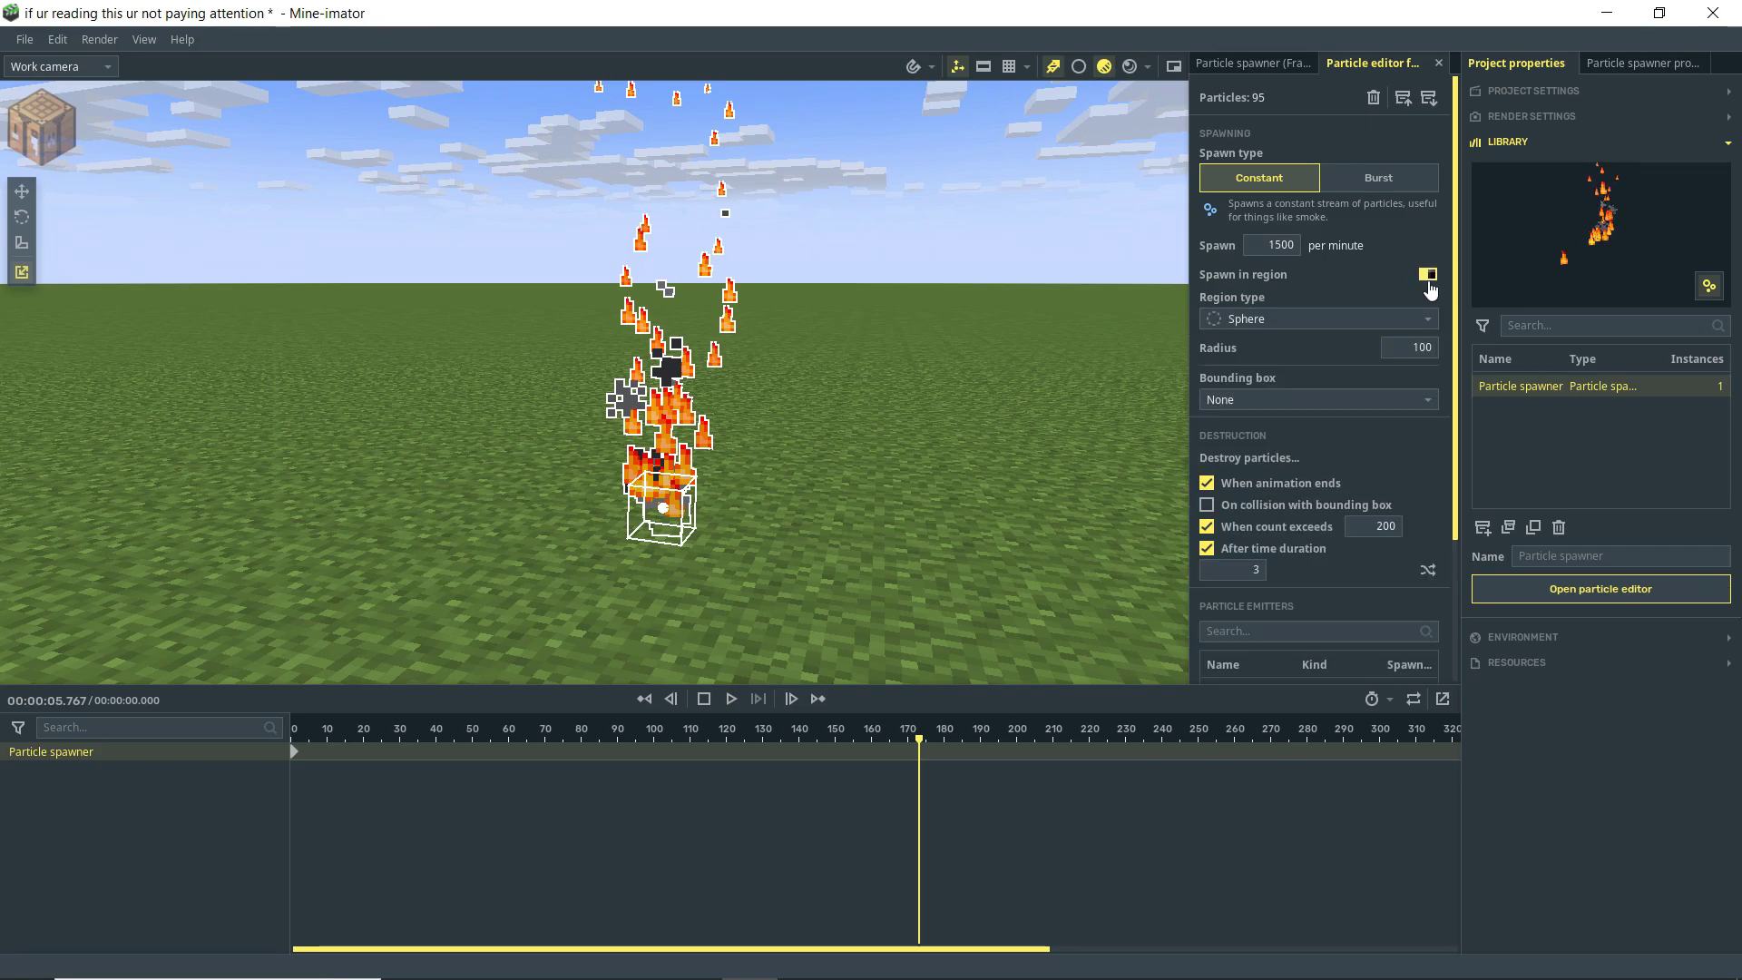
right_drag(789, 506, 782, 510)
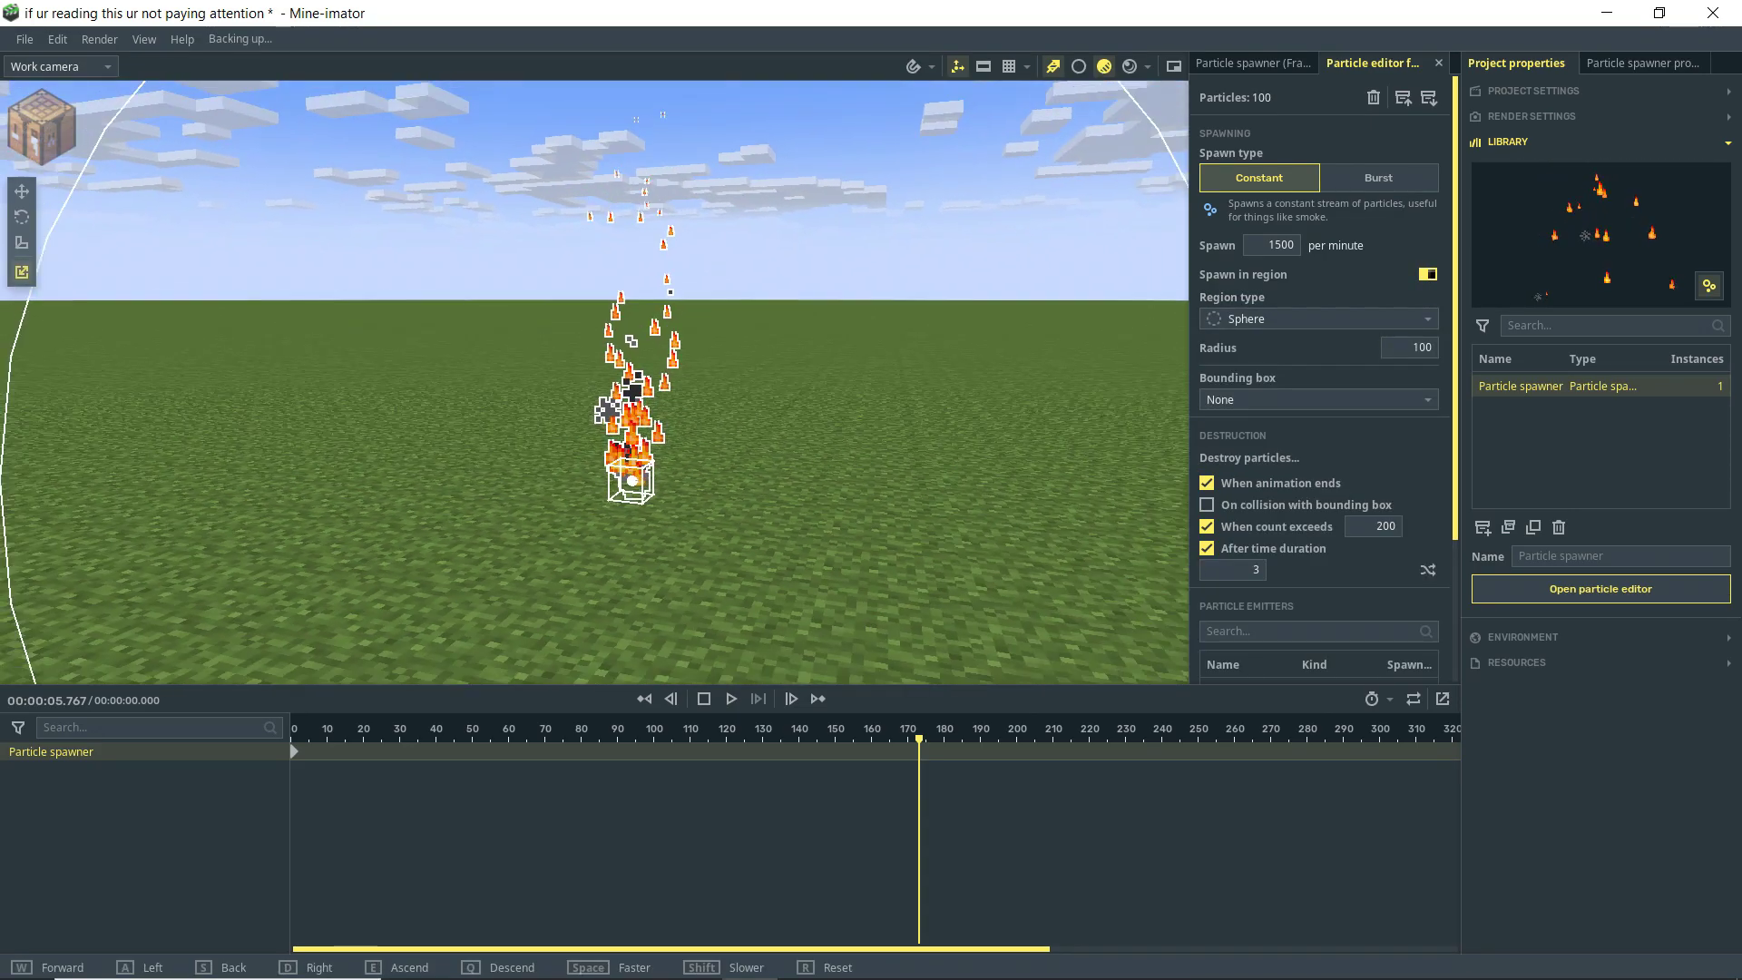
key(s)
mouse_move(865, 472)
right_down()
mouse_move(844, 444)
mouse_move(866, 471)
right_up()
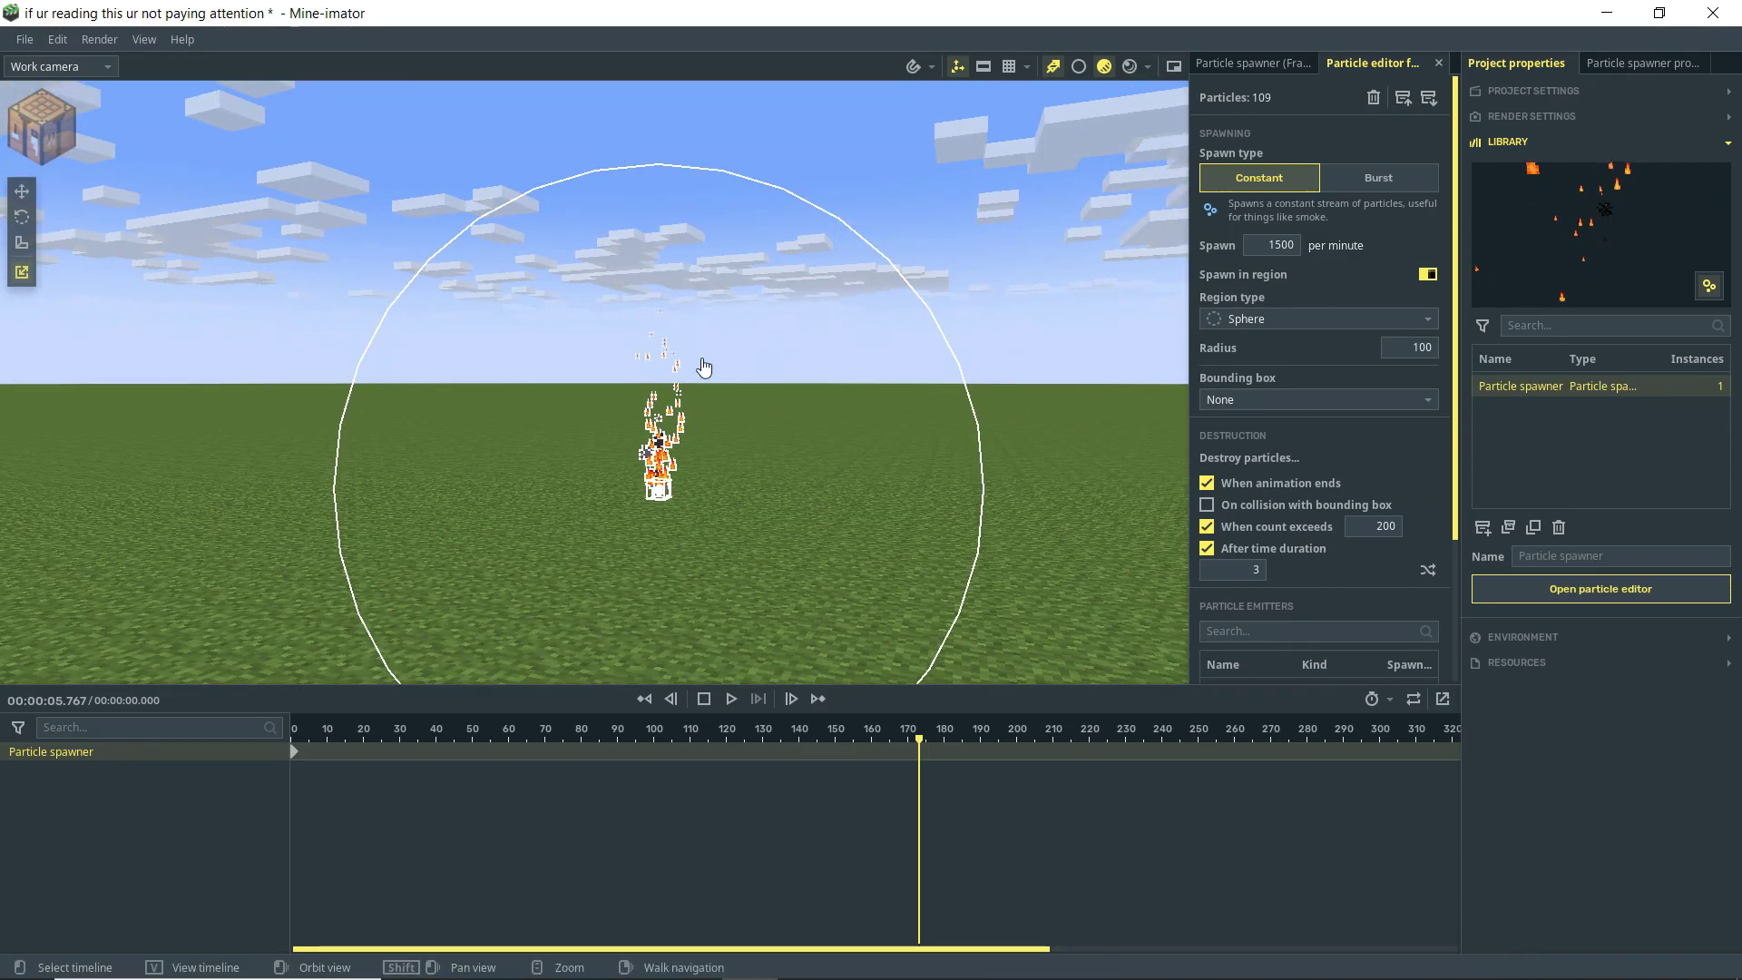
click(703, 698)
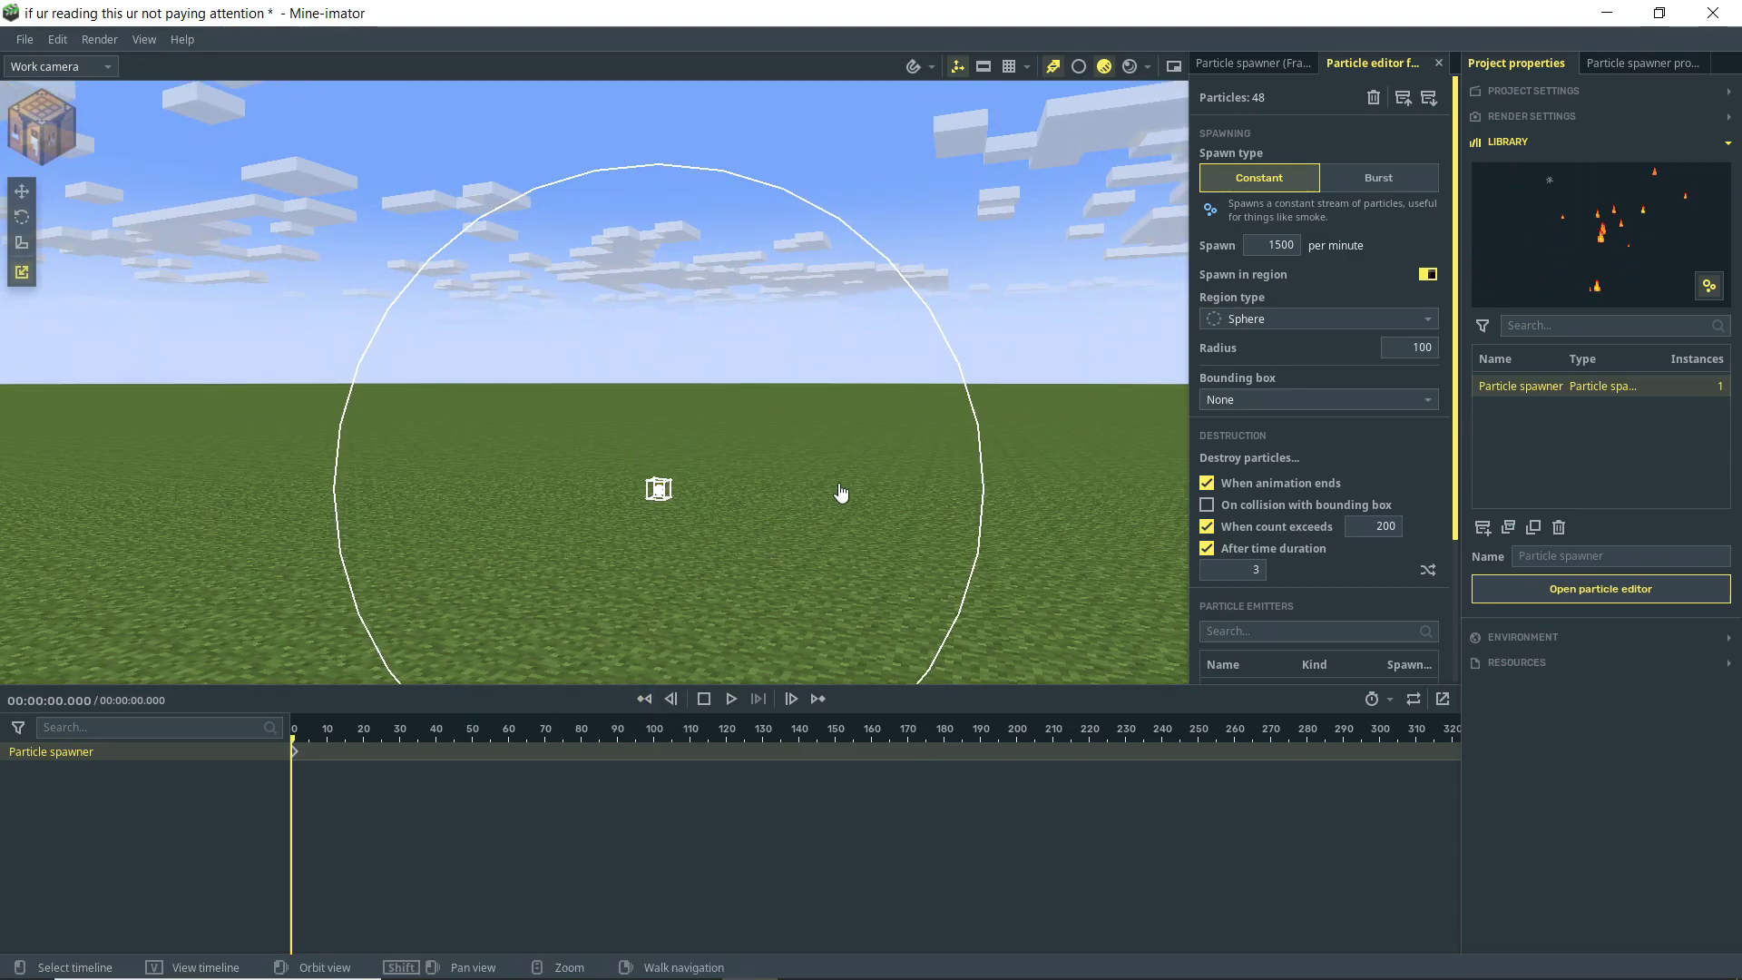
key(space)
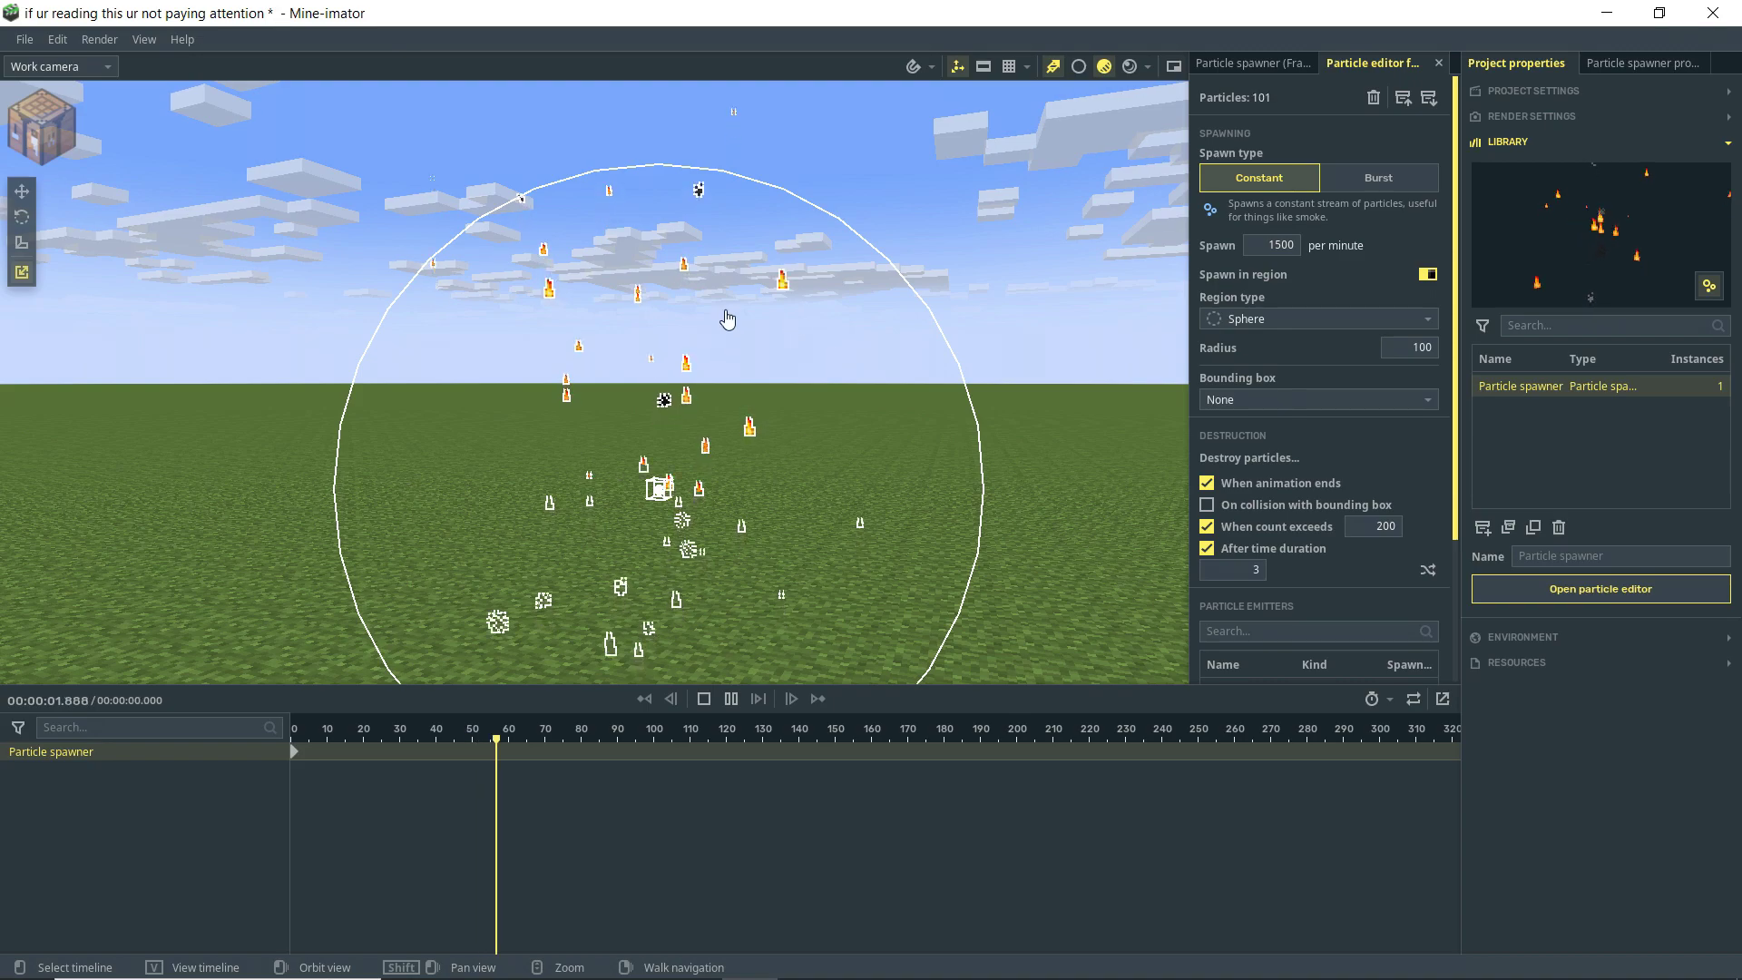
key(space)
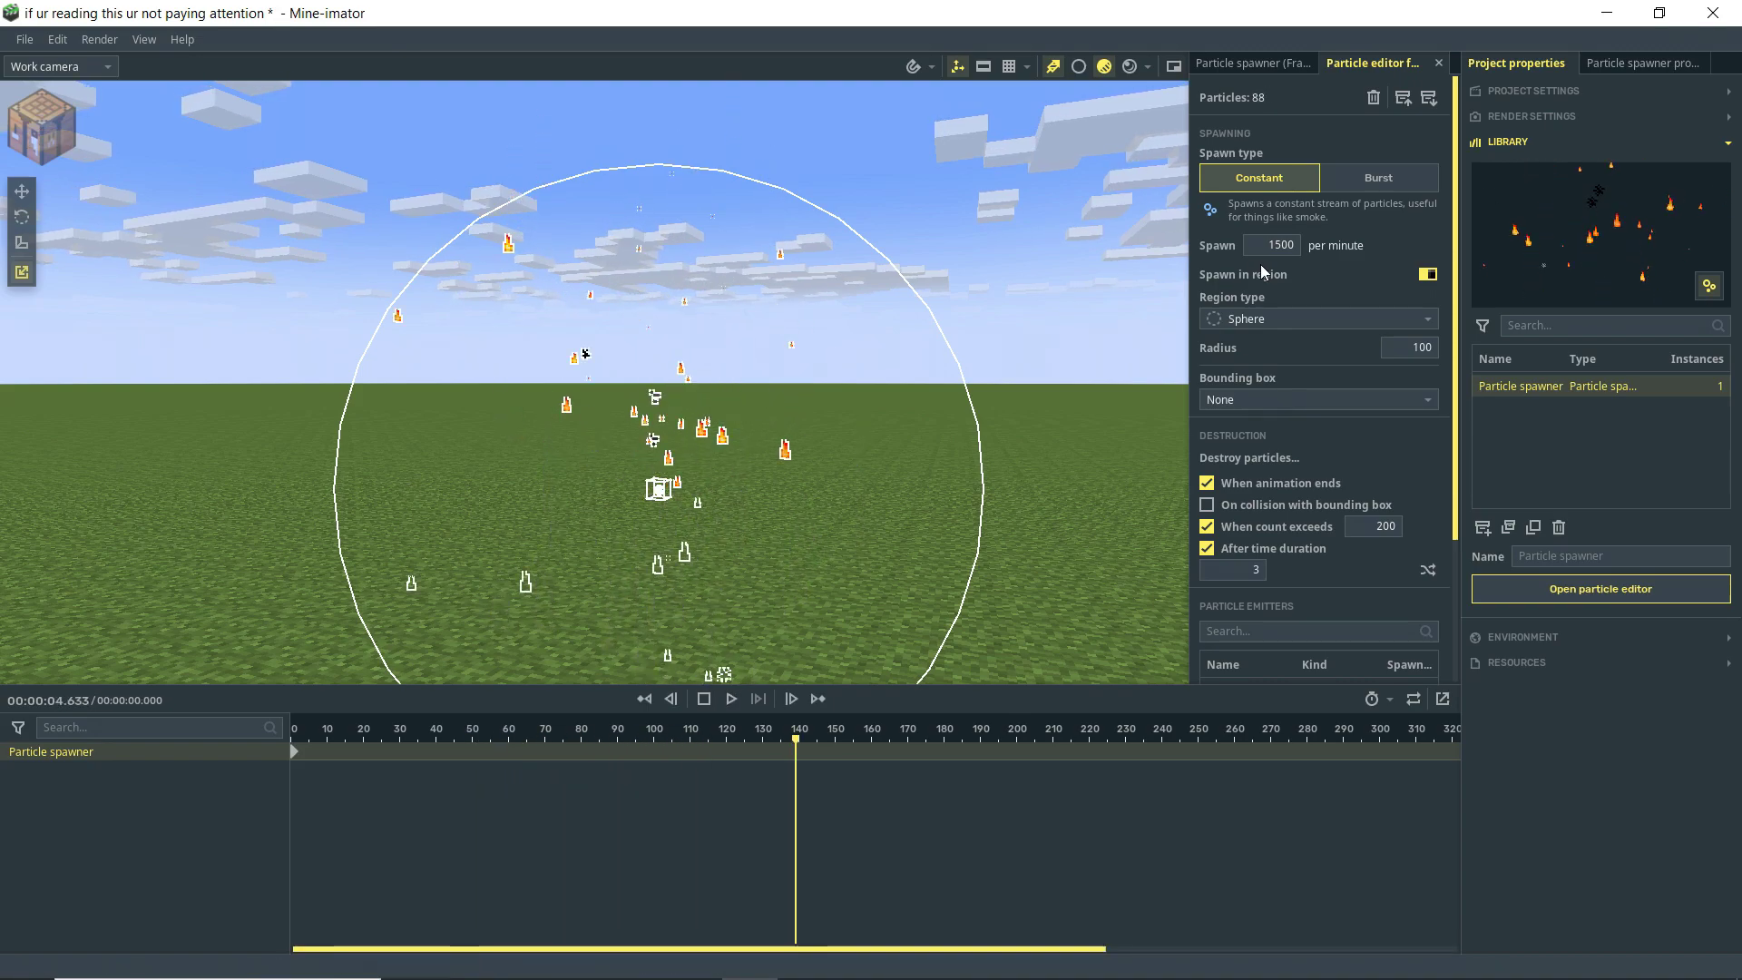
- Shrink the sphere radius to 13.866, replay the tighter flames, and keep Sphere as region type
drag(1402, 347, 1343, 347)
click(644, 699)
key(space)
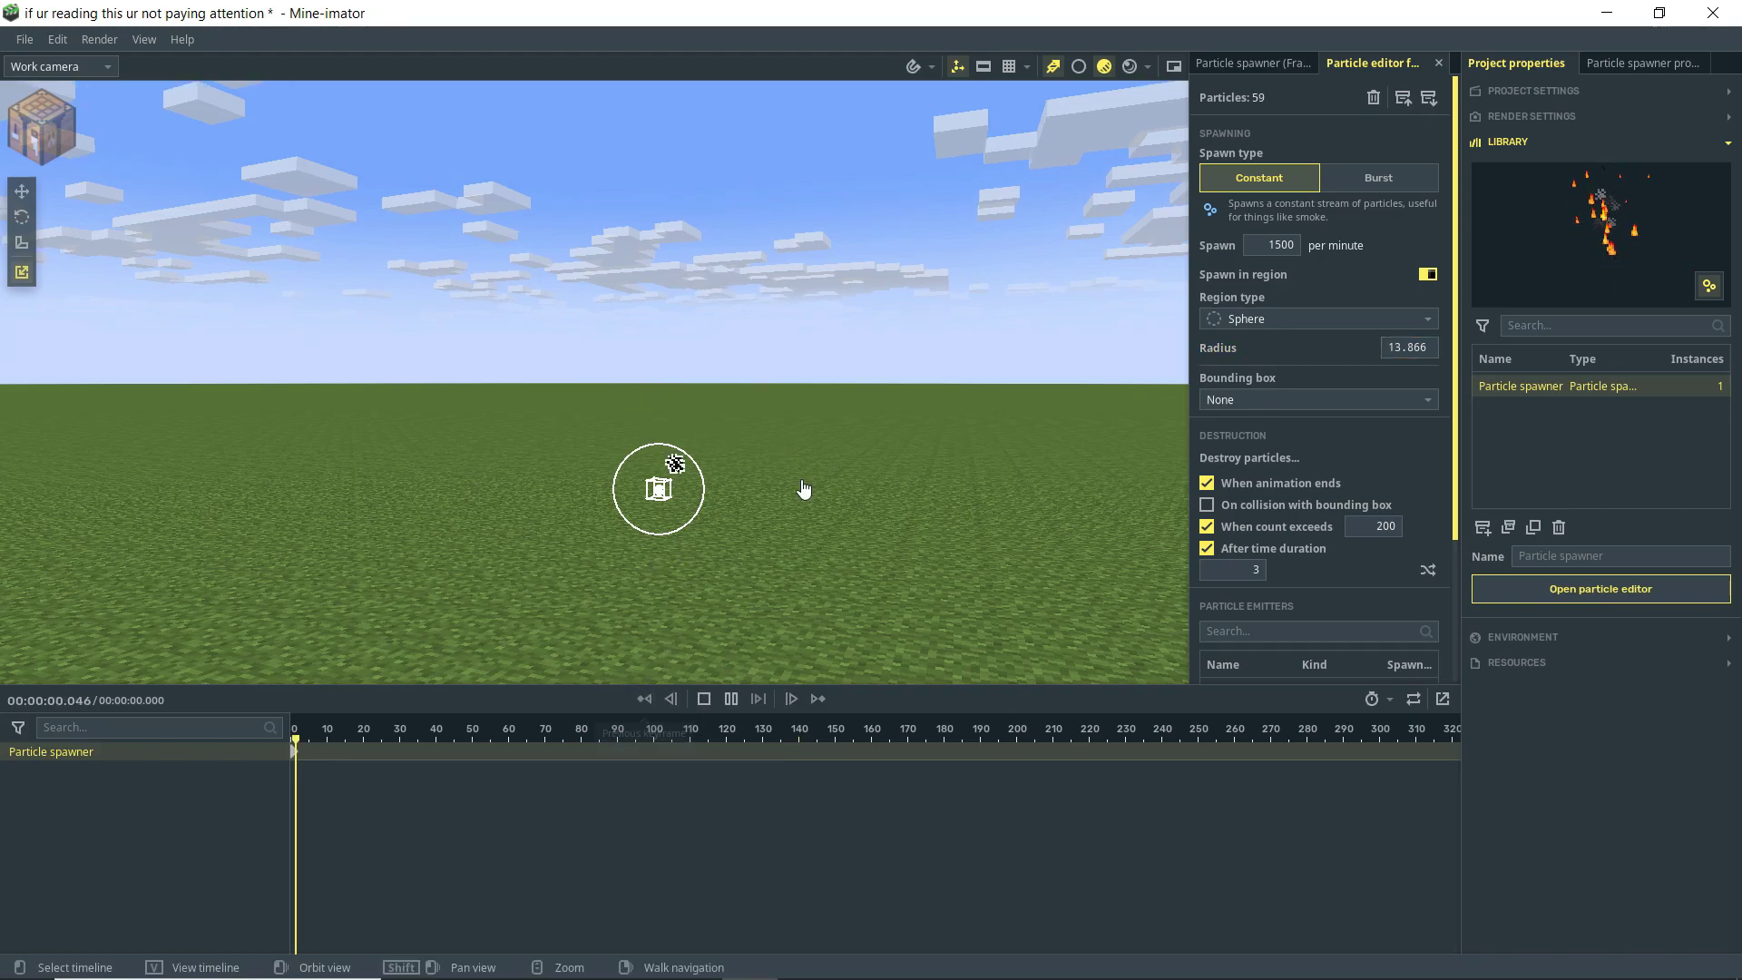
right_drag(805, 490, 817, 410)
key(w)
key(s)
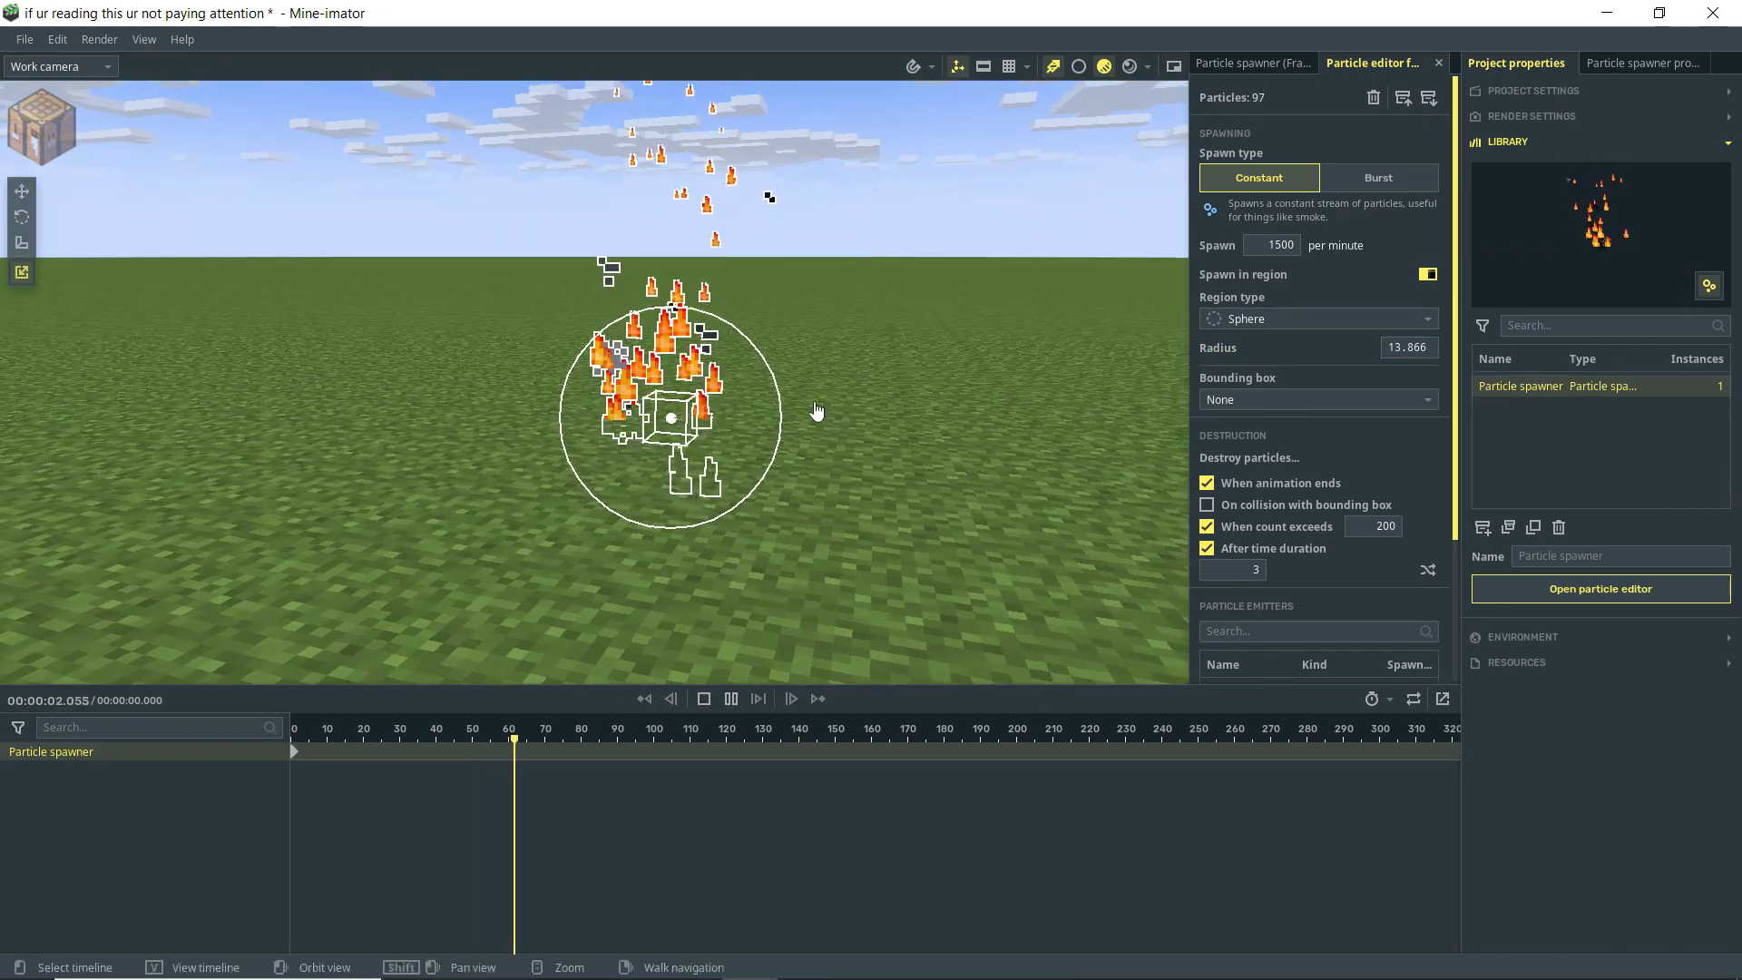
key(space)
click(1331, 318)
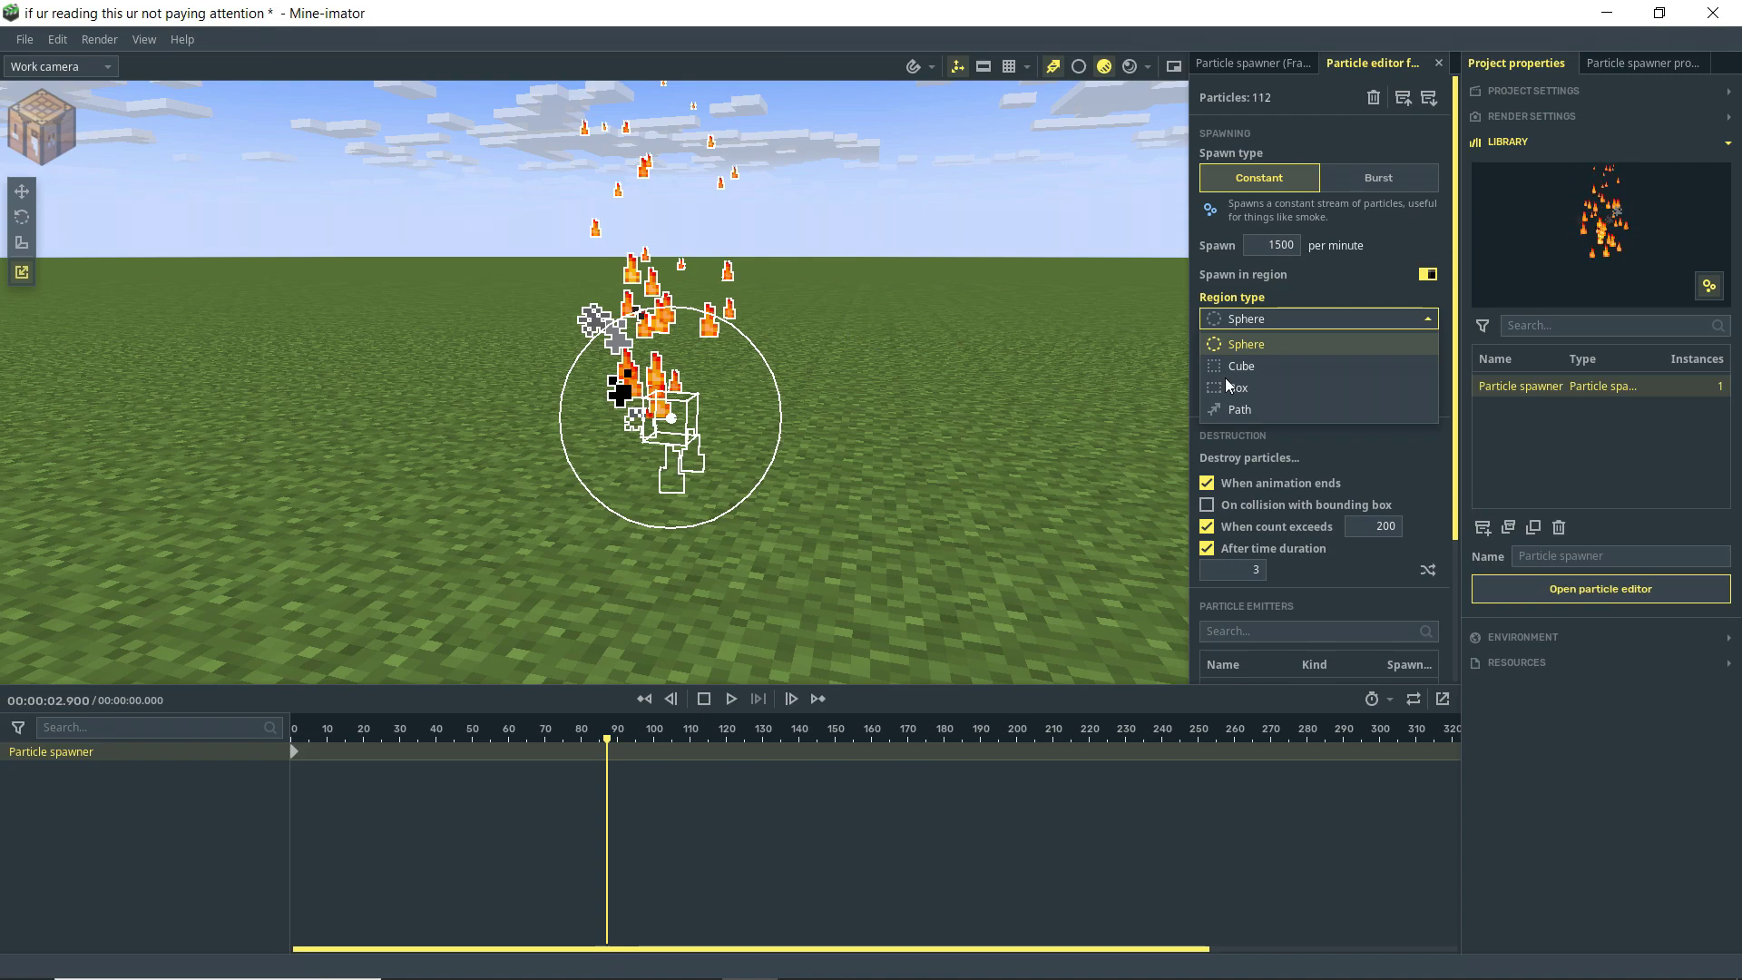
click(1428, 323)
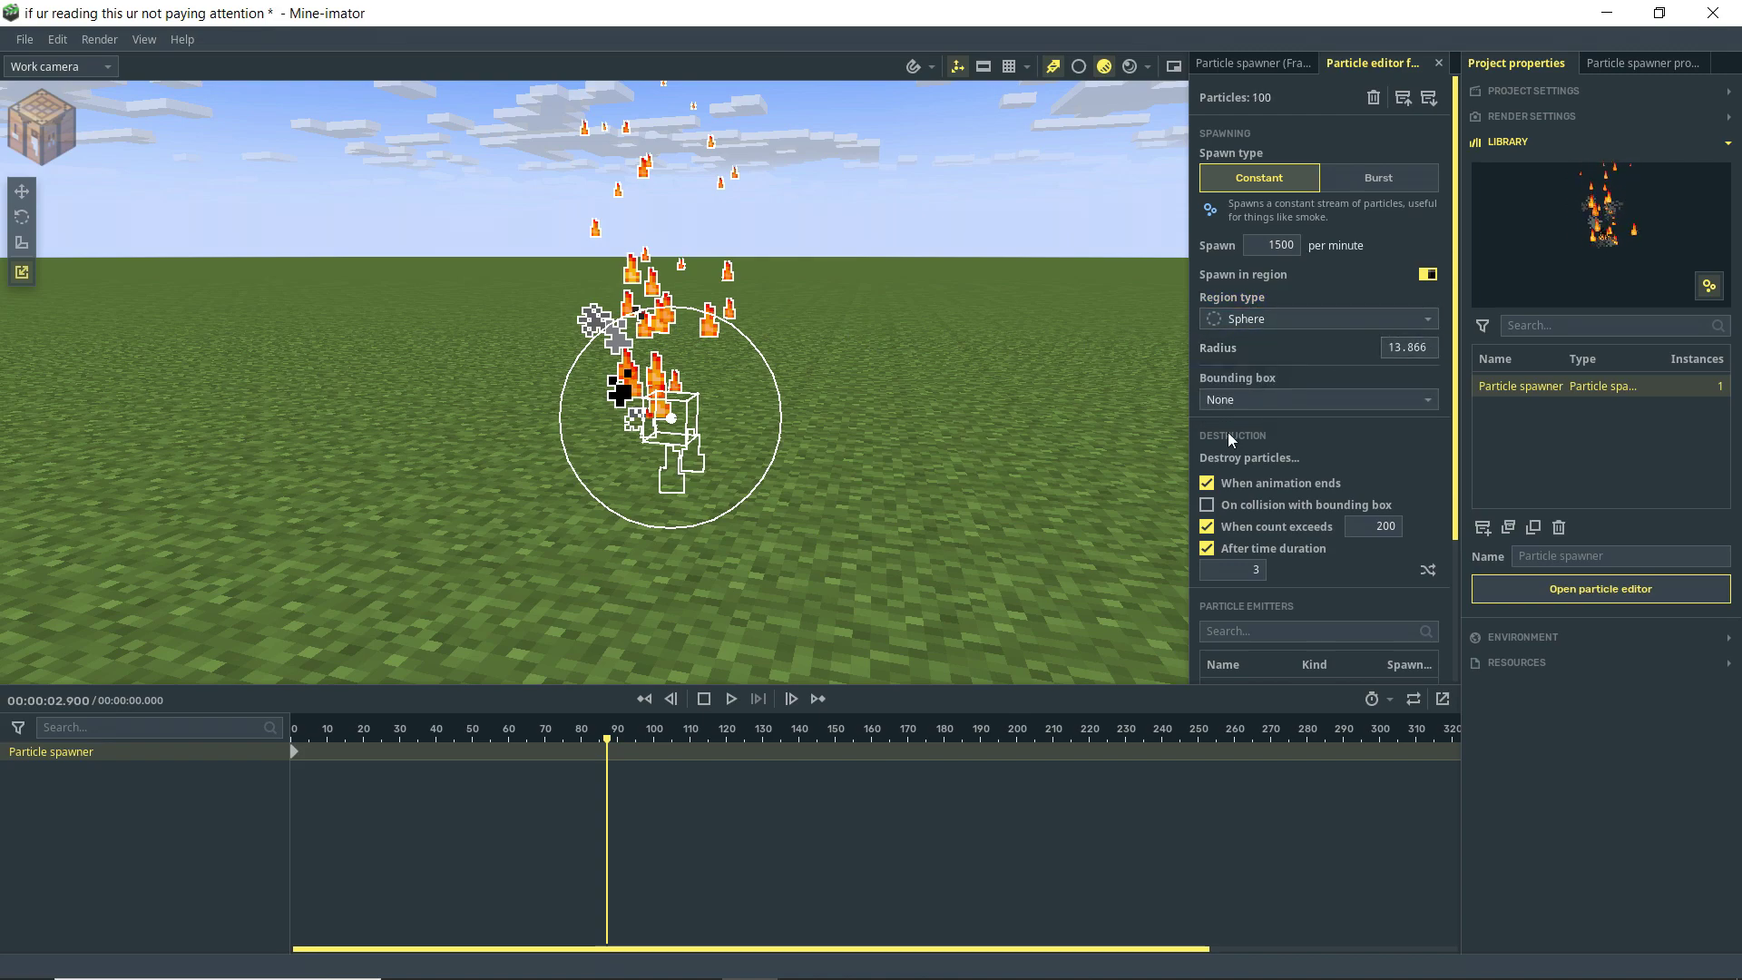
- Set the bounding box to Spawn region and play back to see particles confined
click(1282, 401)
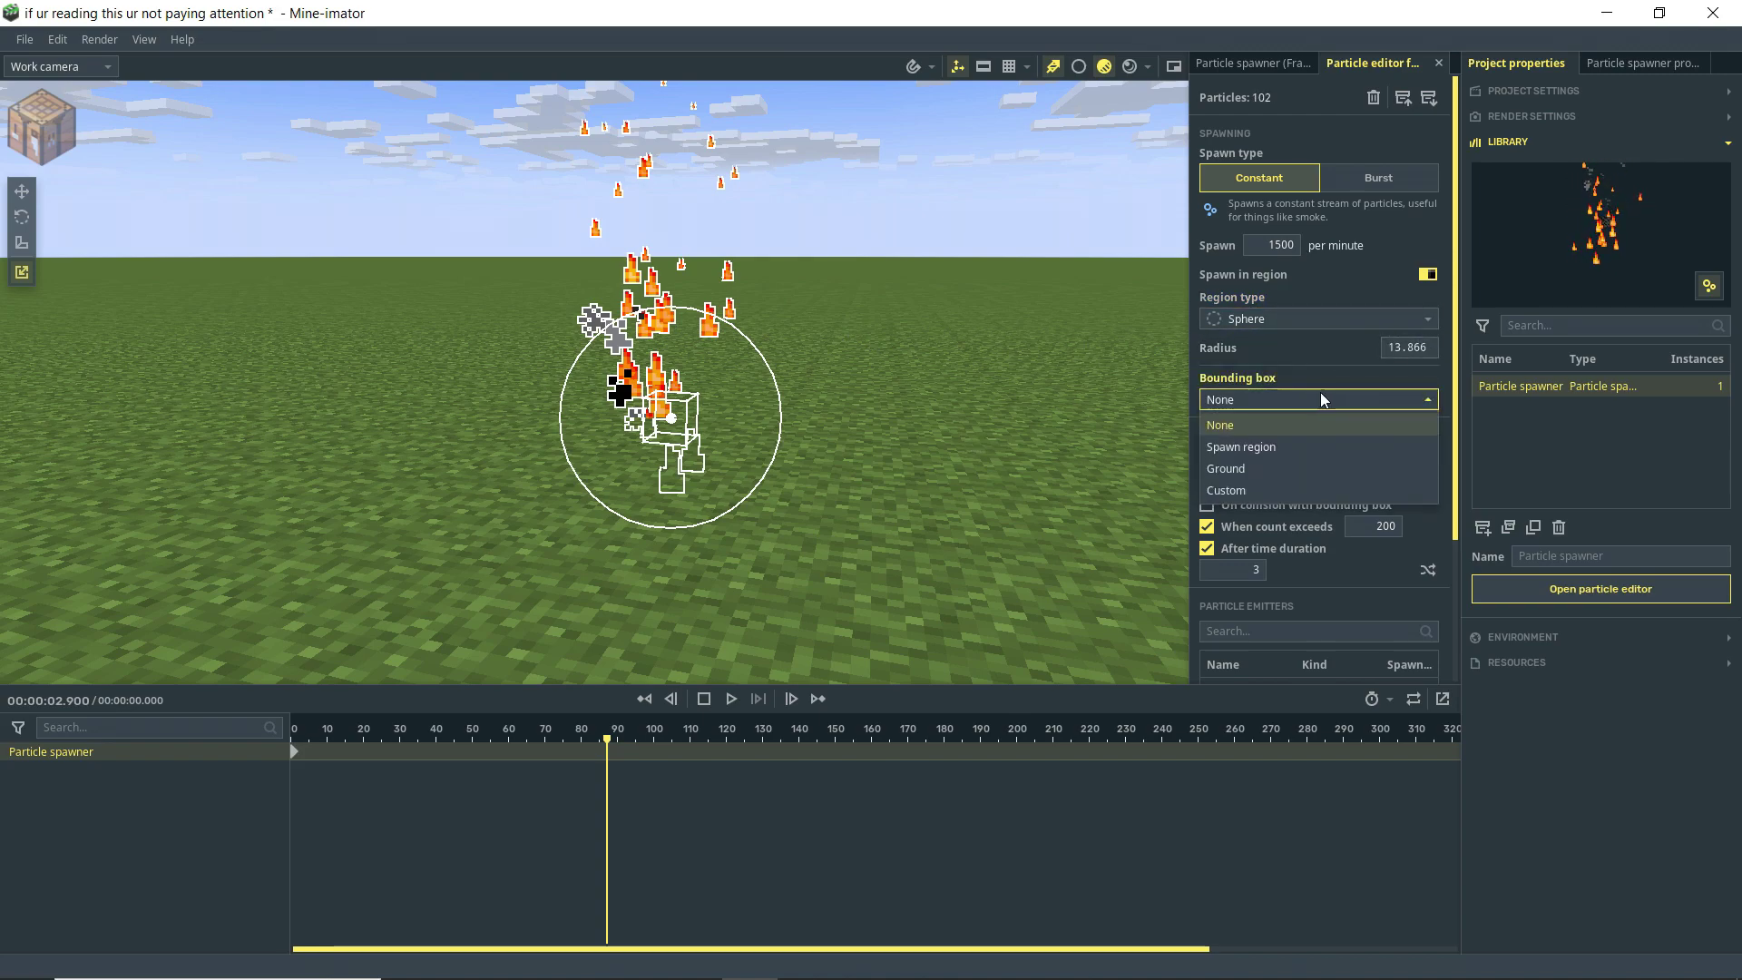
click(1275, 457)
click(644, 699)
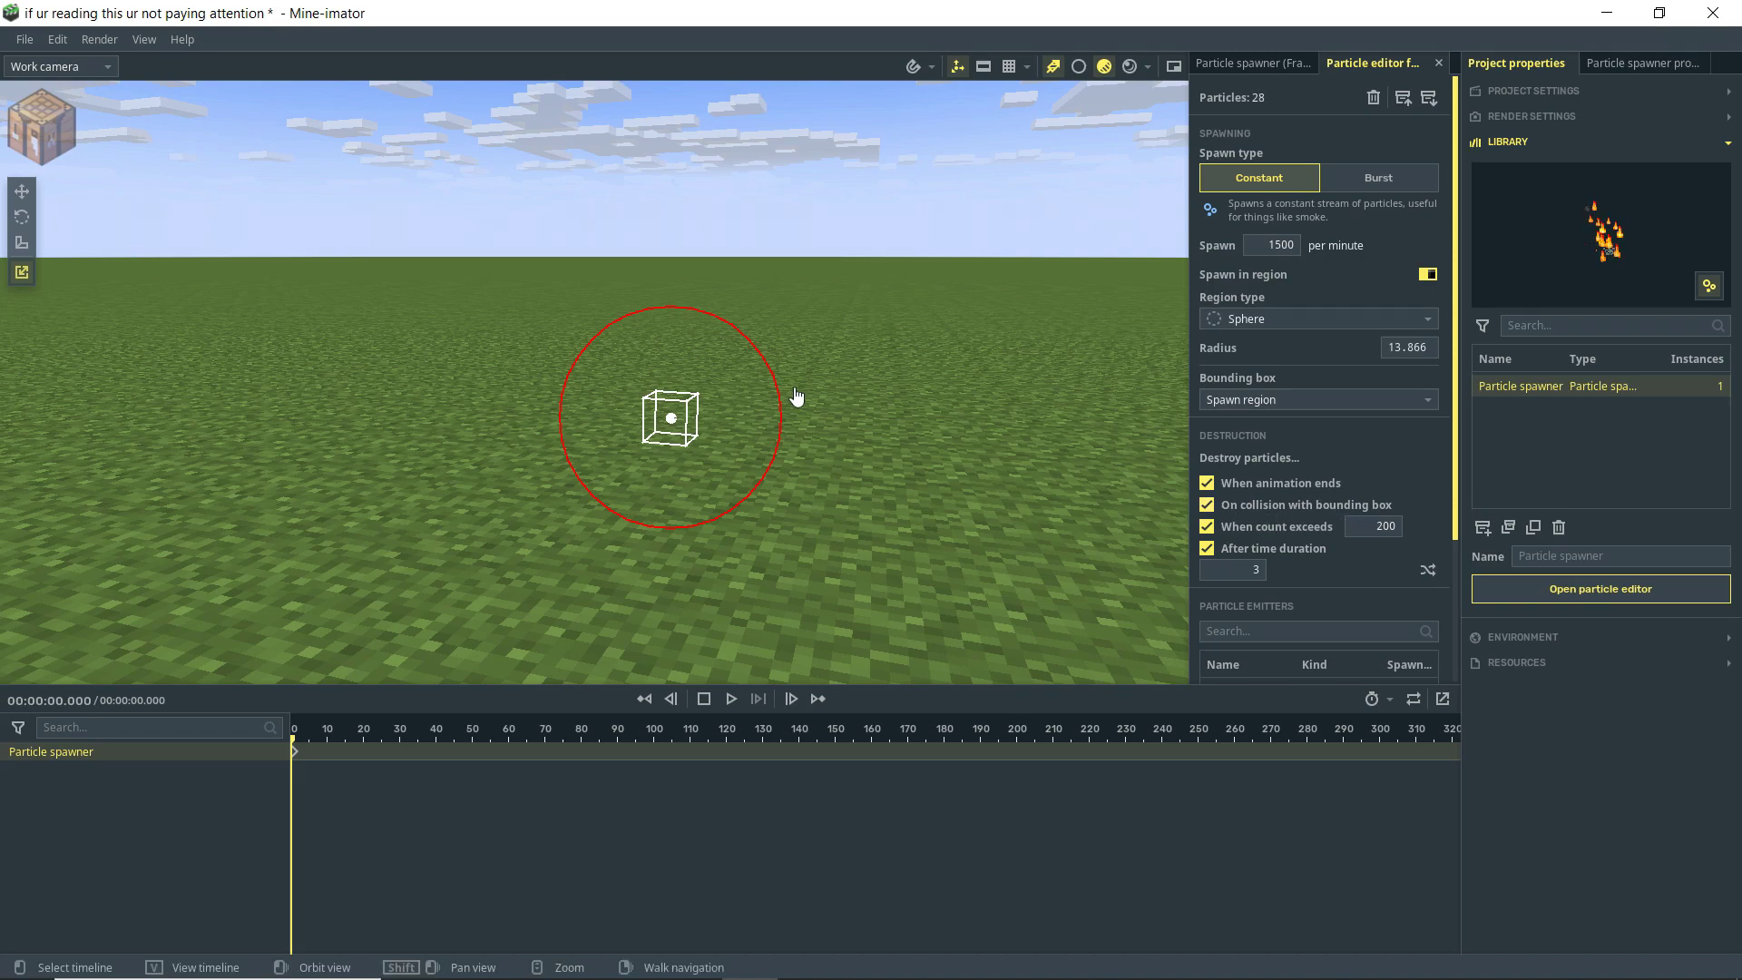
shift+middle_drag(861, 337, 872, 360)
key(space)
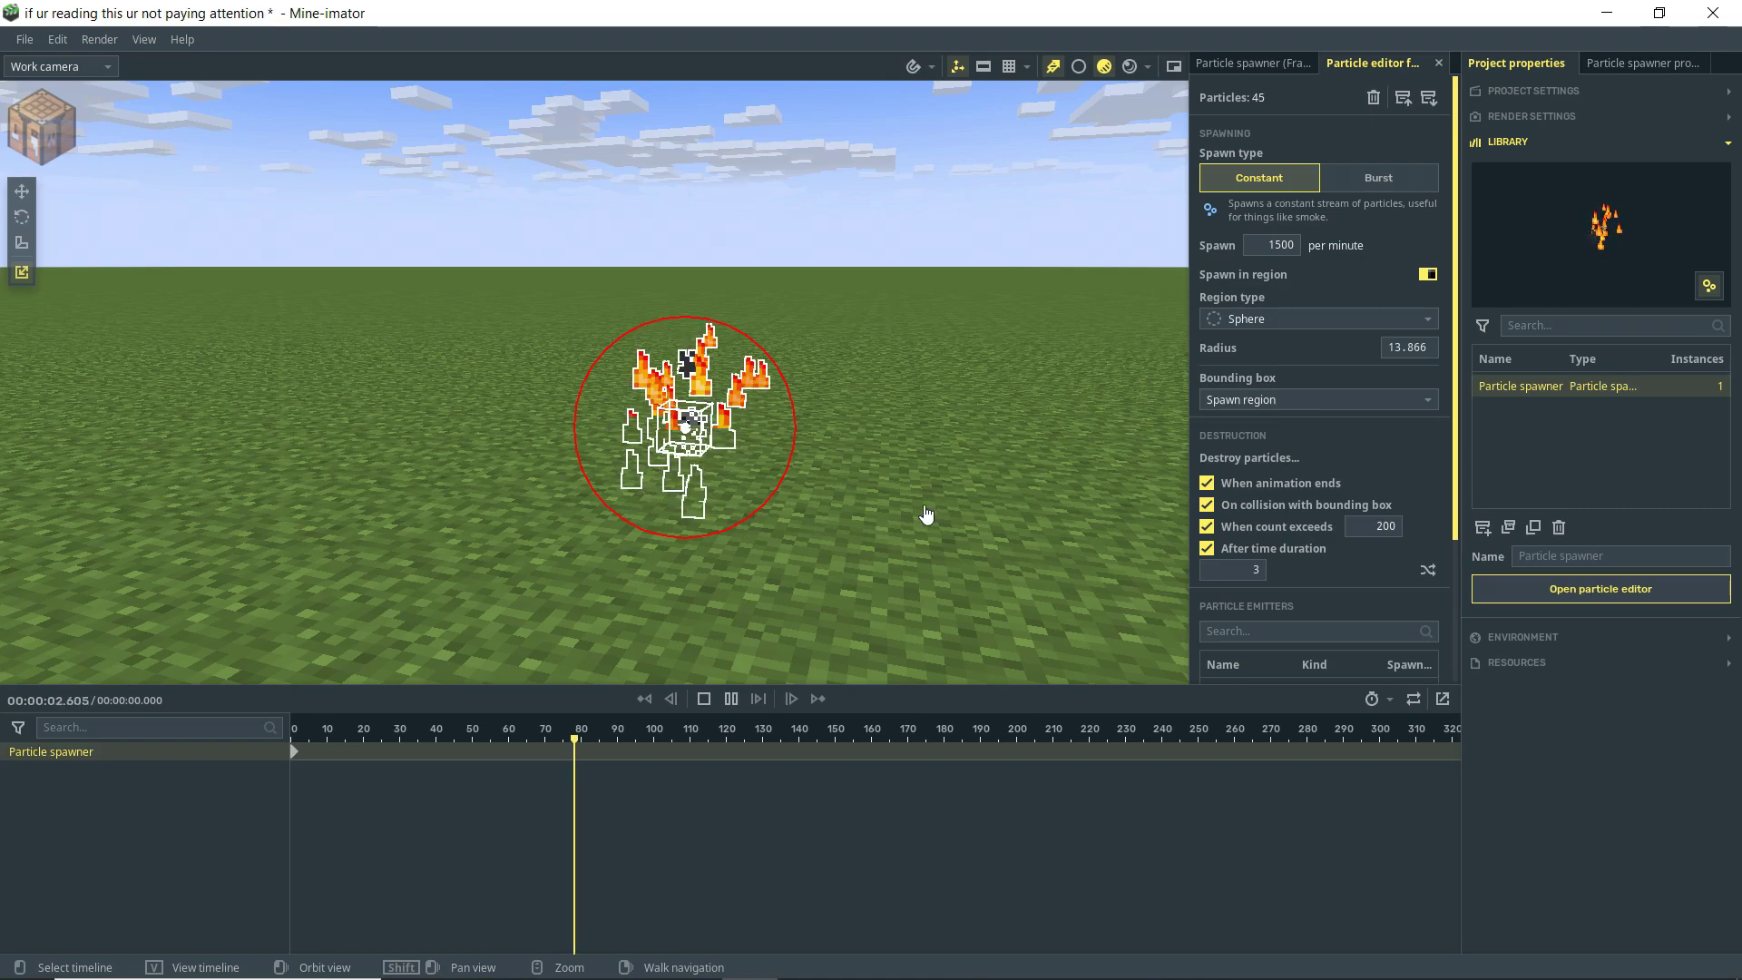
key(space)
- Switch the bounding box to Custom, from -100 to 100, and view the red box
click(1354, 399)
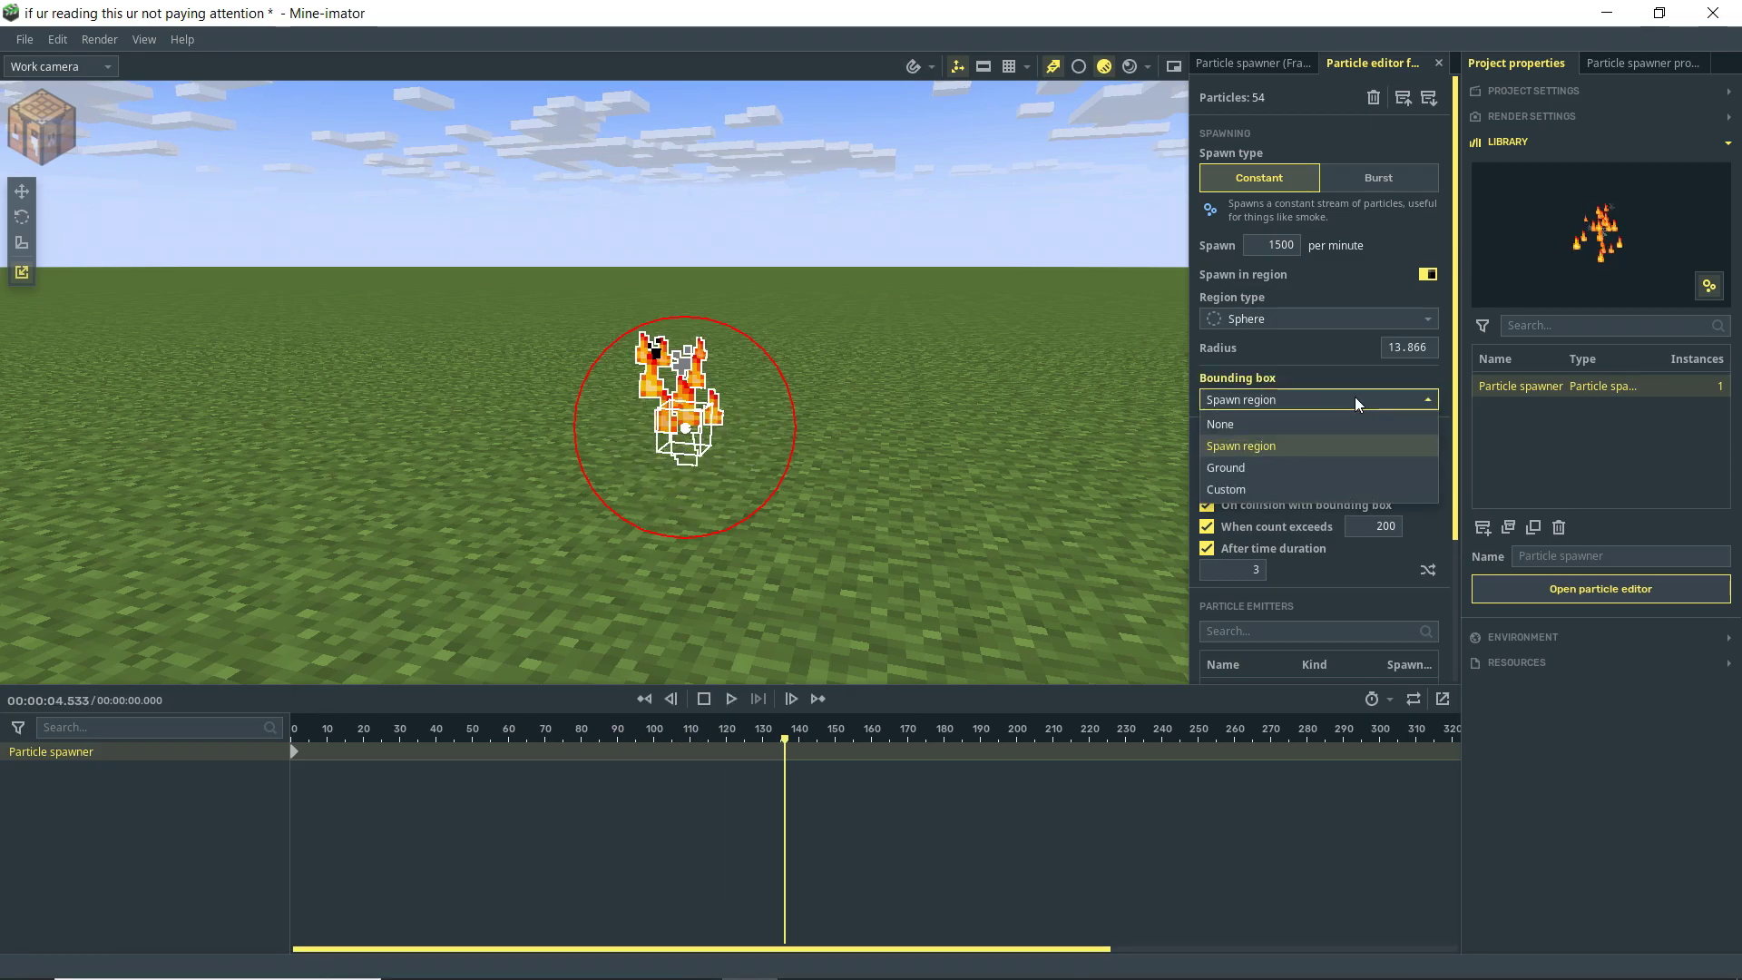
click(1266, 492)
key(s)
mouse_move(998, 418)
right_down()
mouse_move(1039, 367)
mouse_move(989, 418)
right_up()
key(e)
right_drag(640, 386, 640, 399)
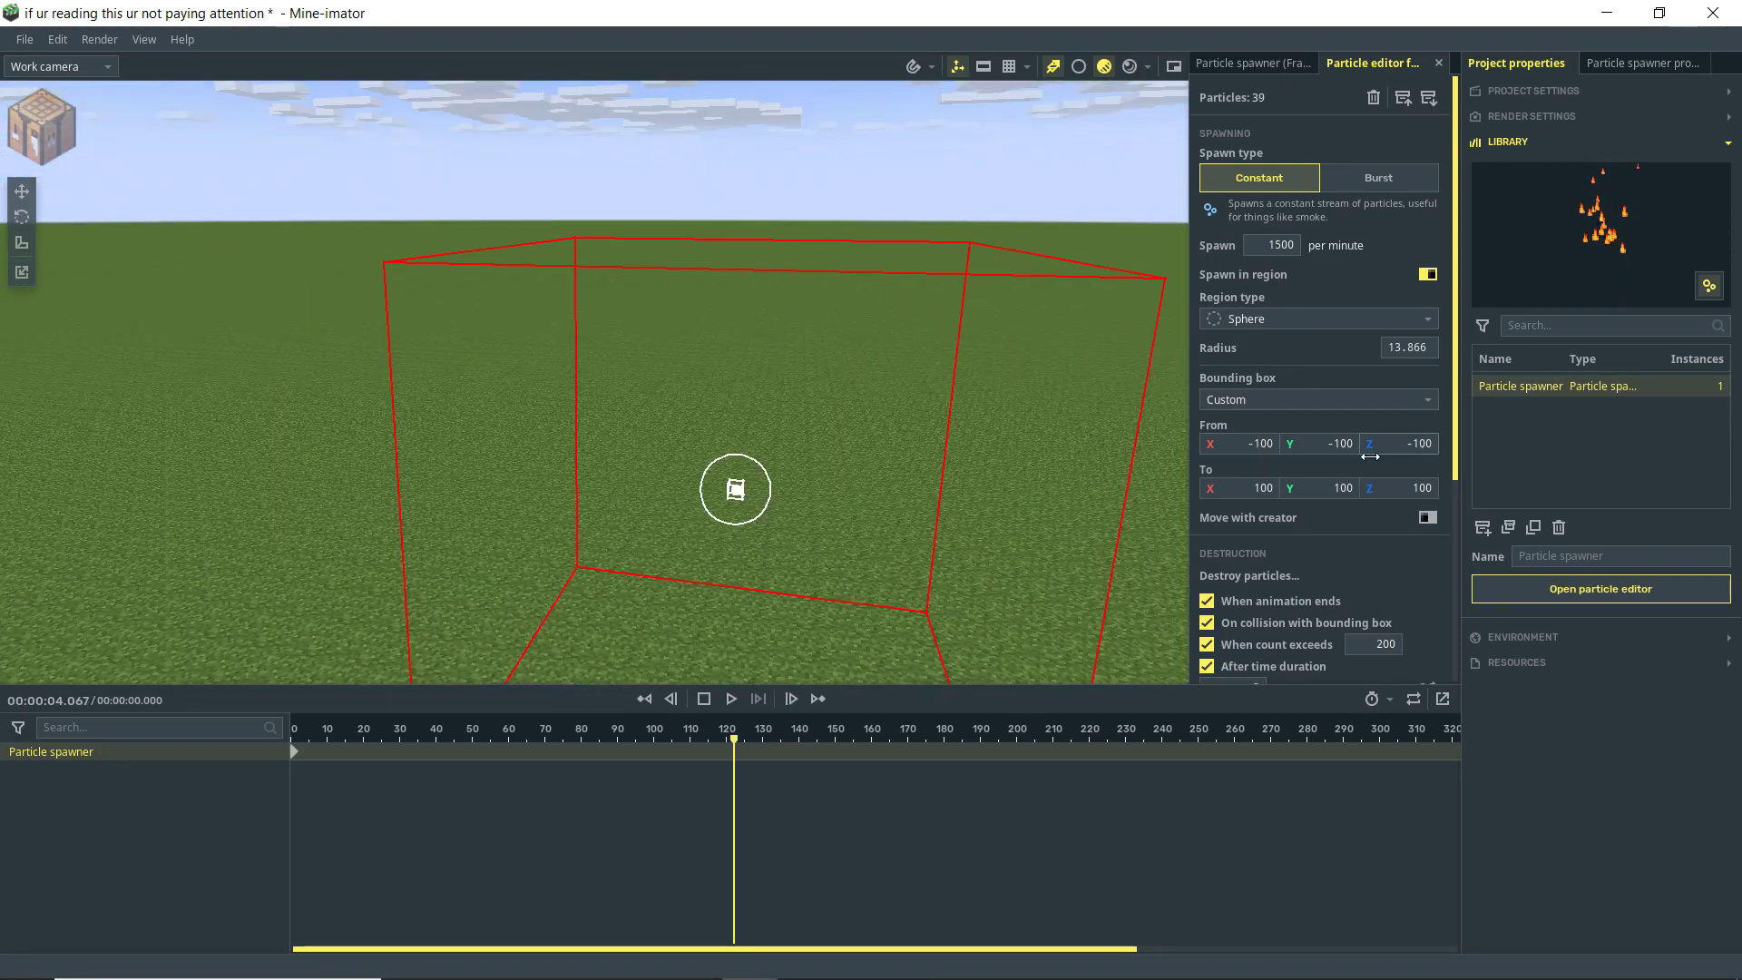
right_drag(750, 333, 757, 363)
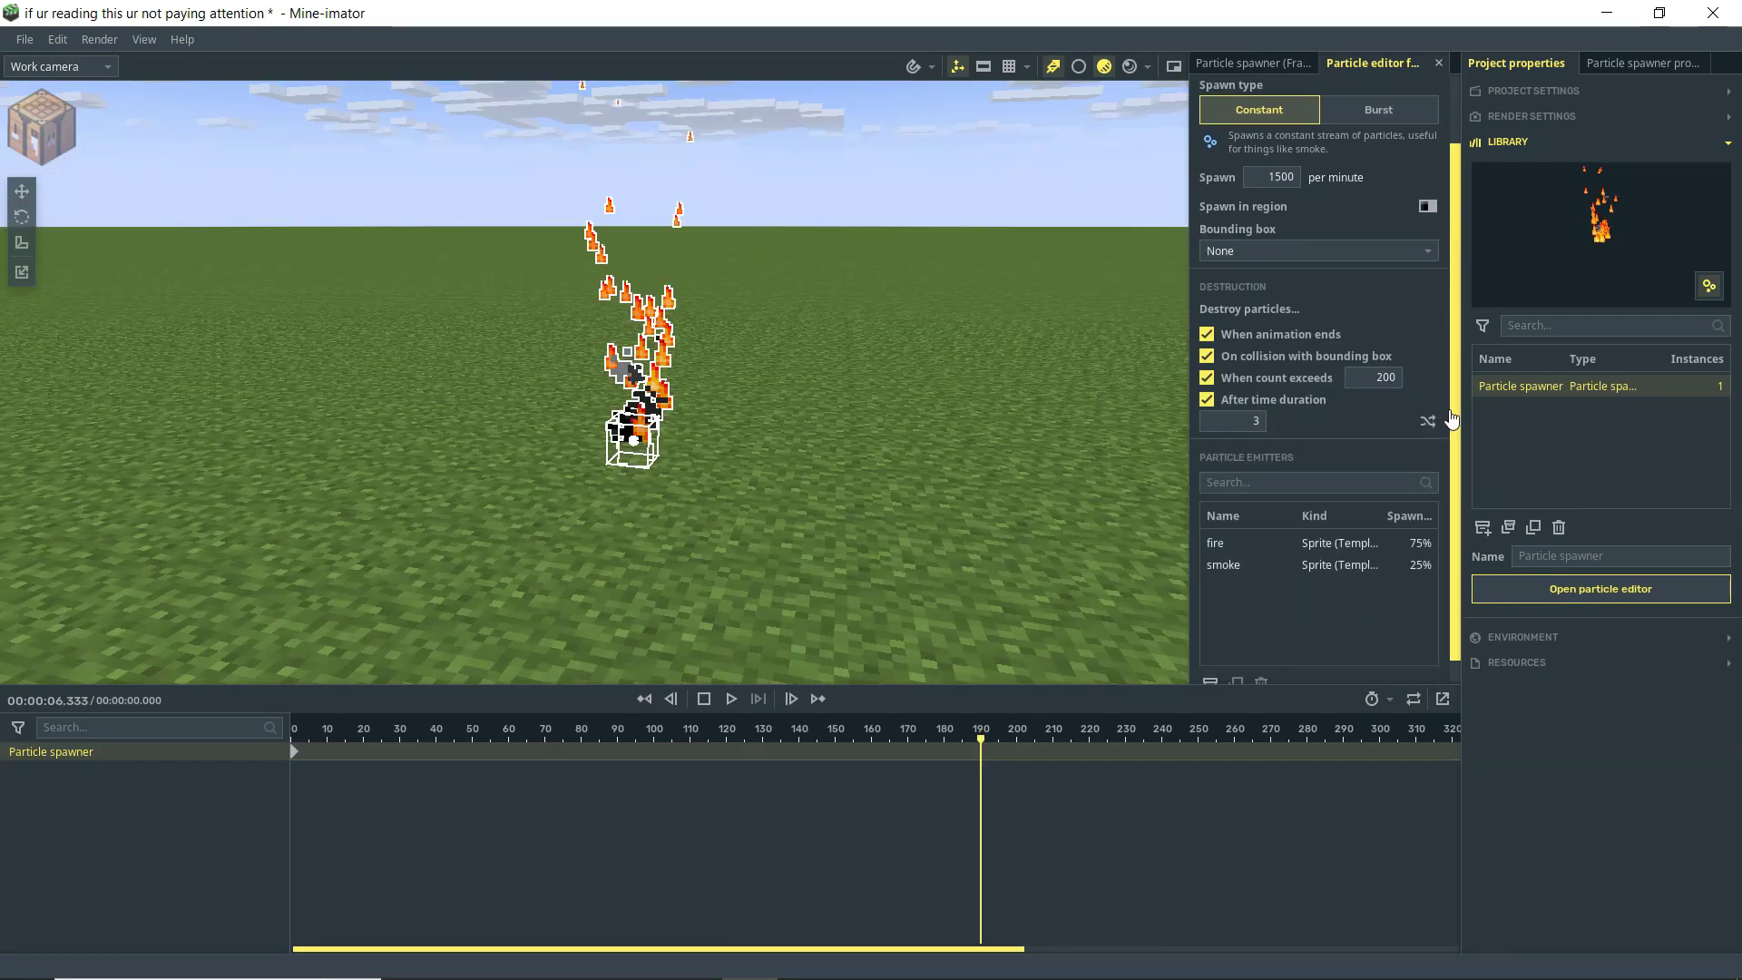
drag(1453, 419, 1445, 541)
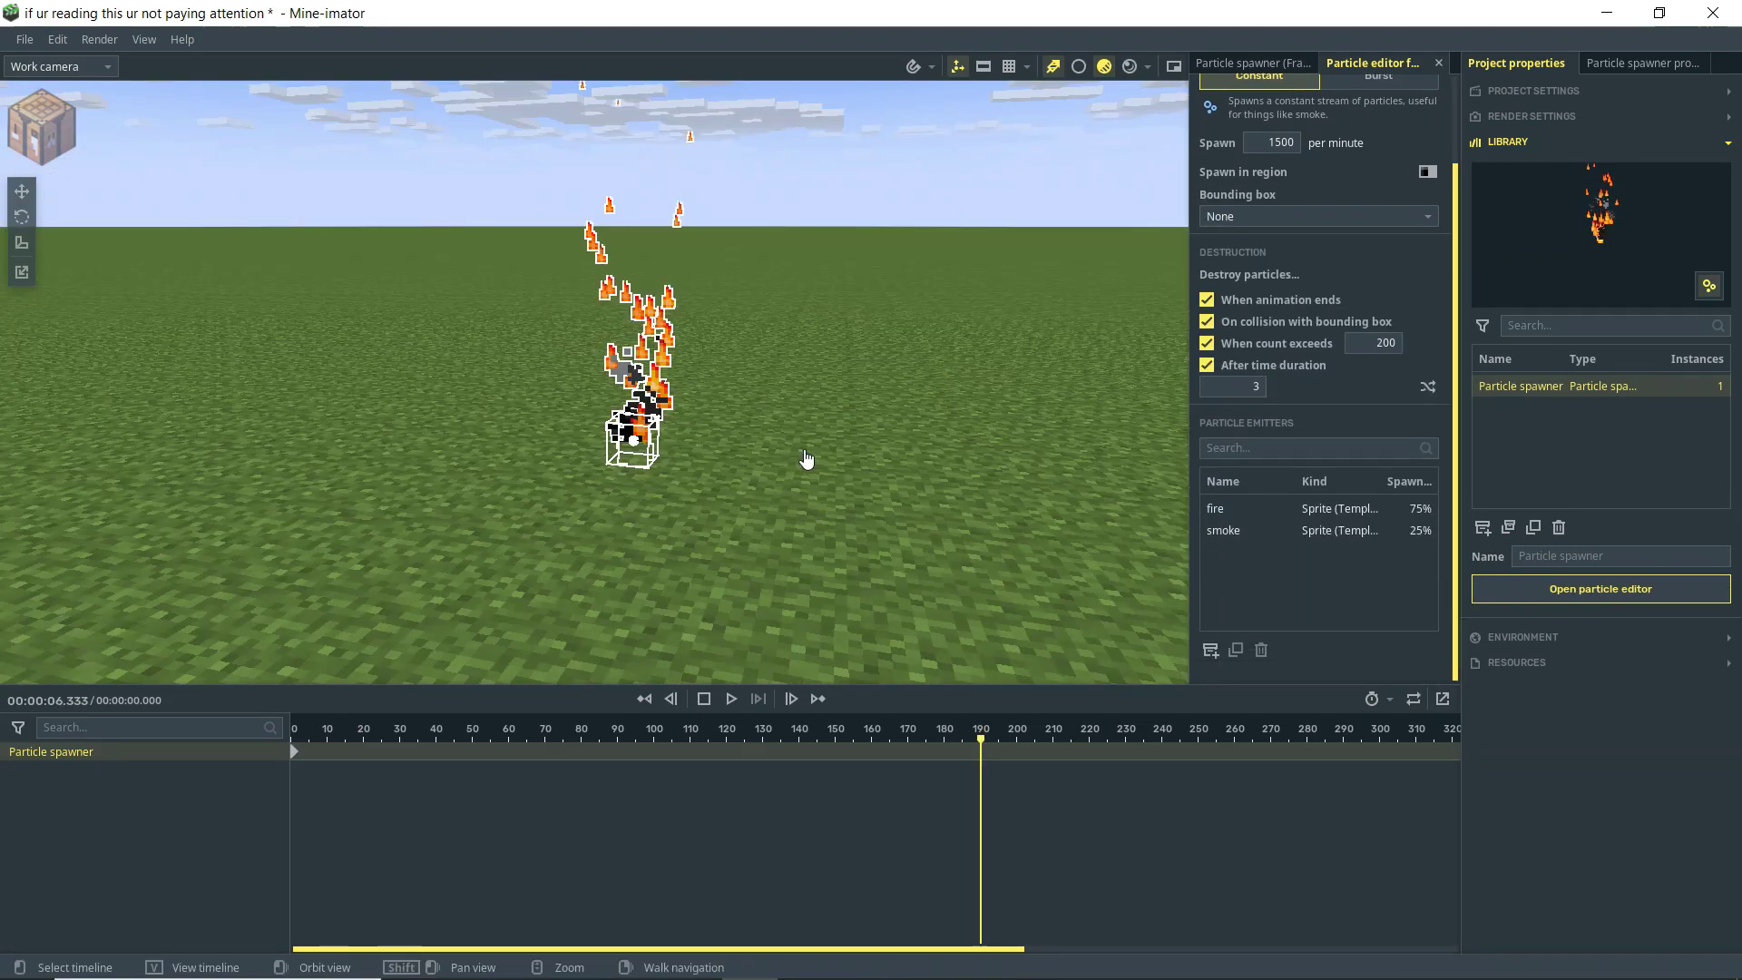
- Select the fire emitter and scroll to its Flame sprite template settings at 75% spawn rate
key(w)
right_drag(808, 462, 758, 492)
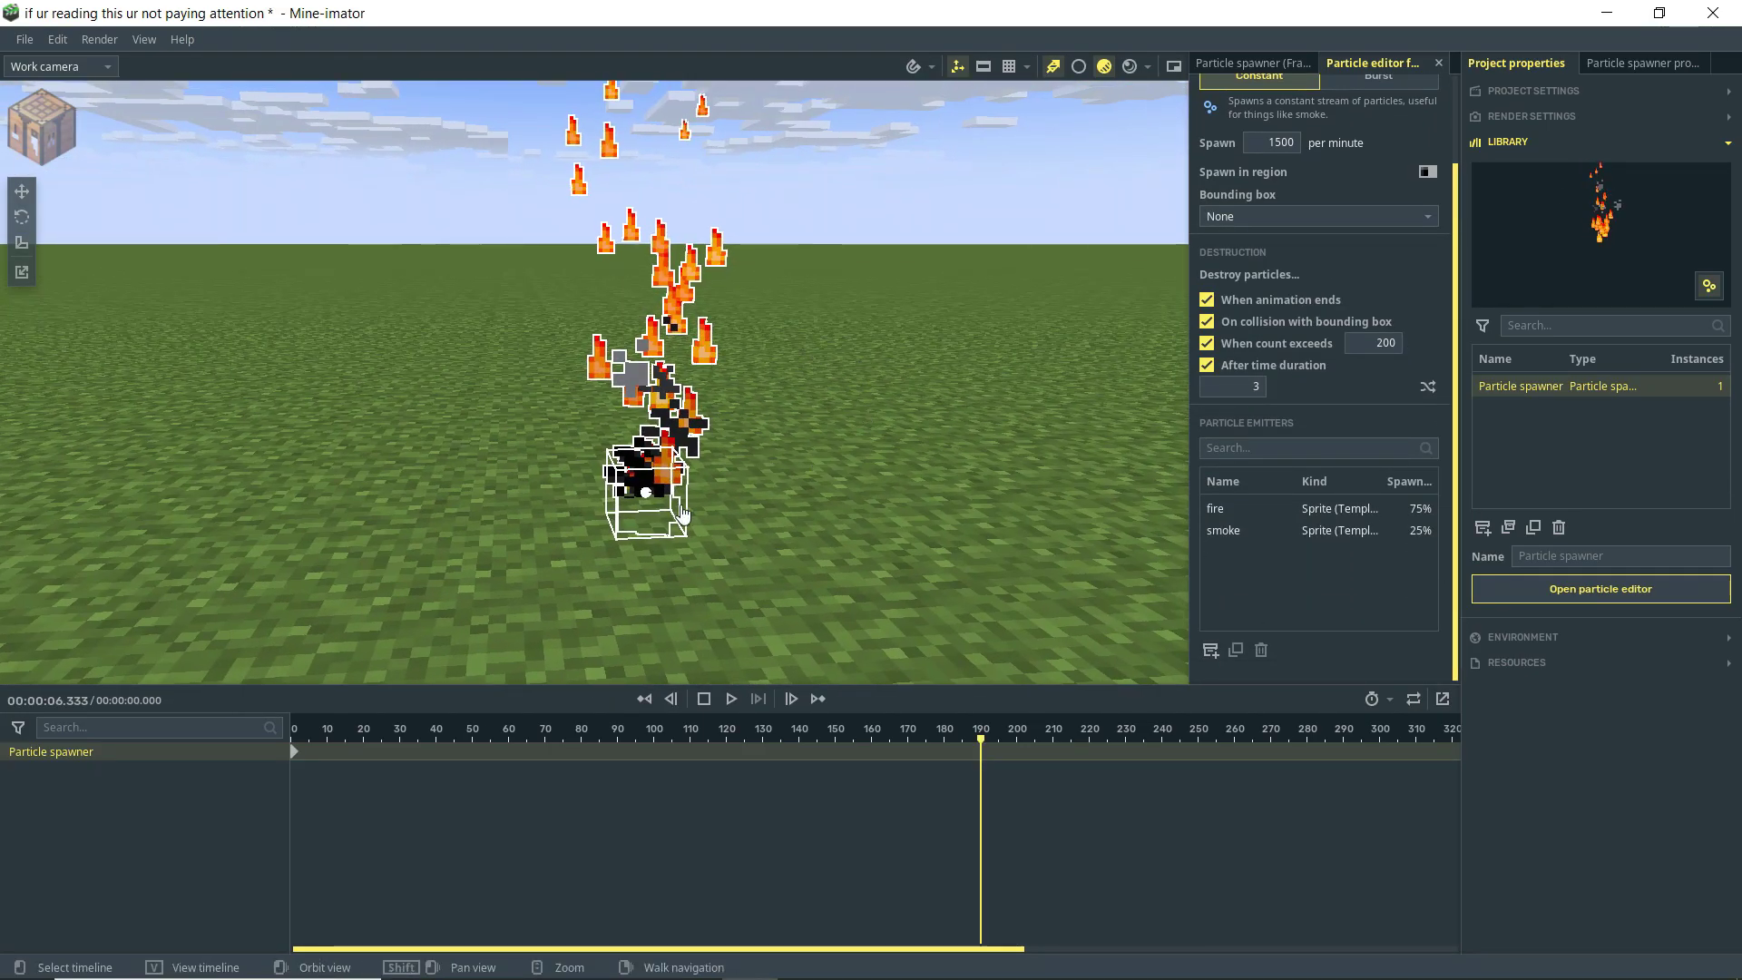
click(1237, 532)
click(1240, 513)
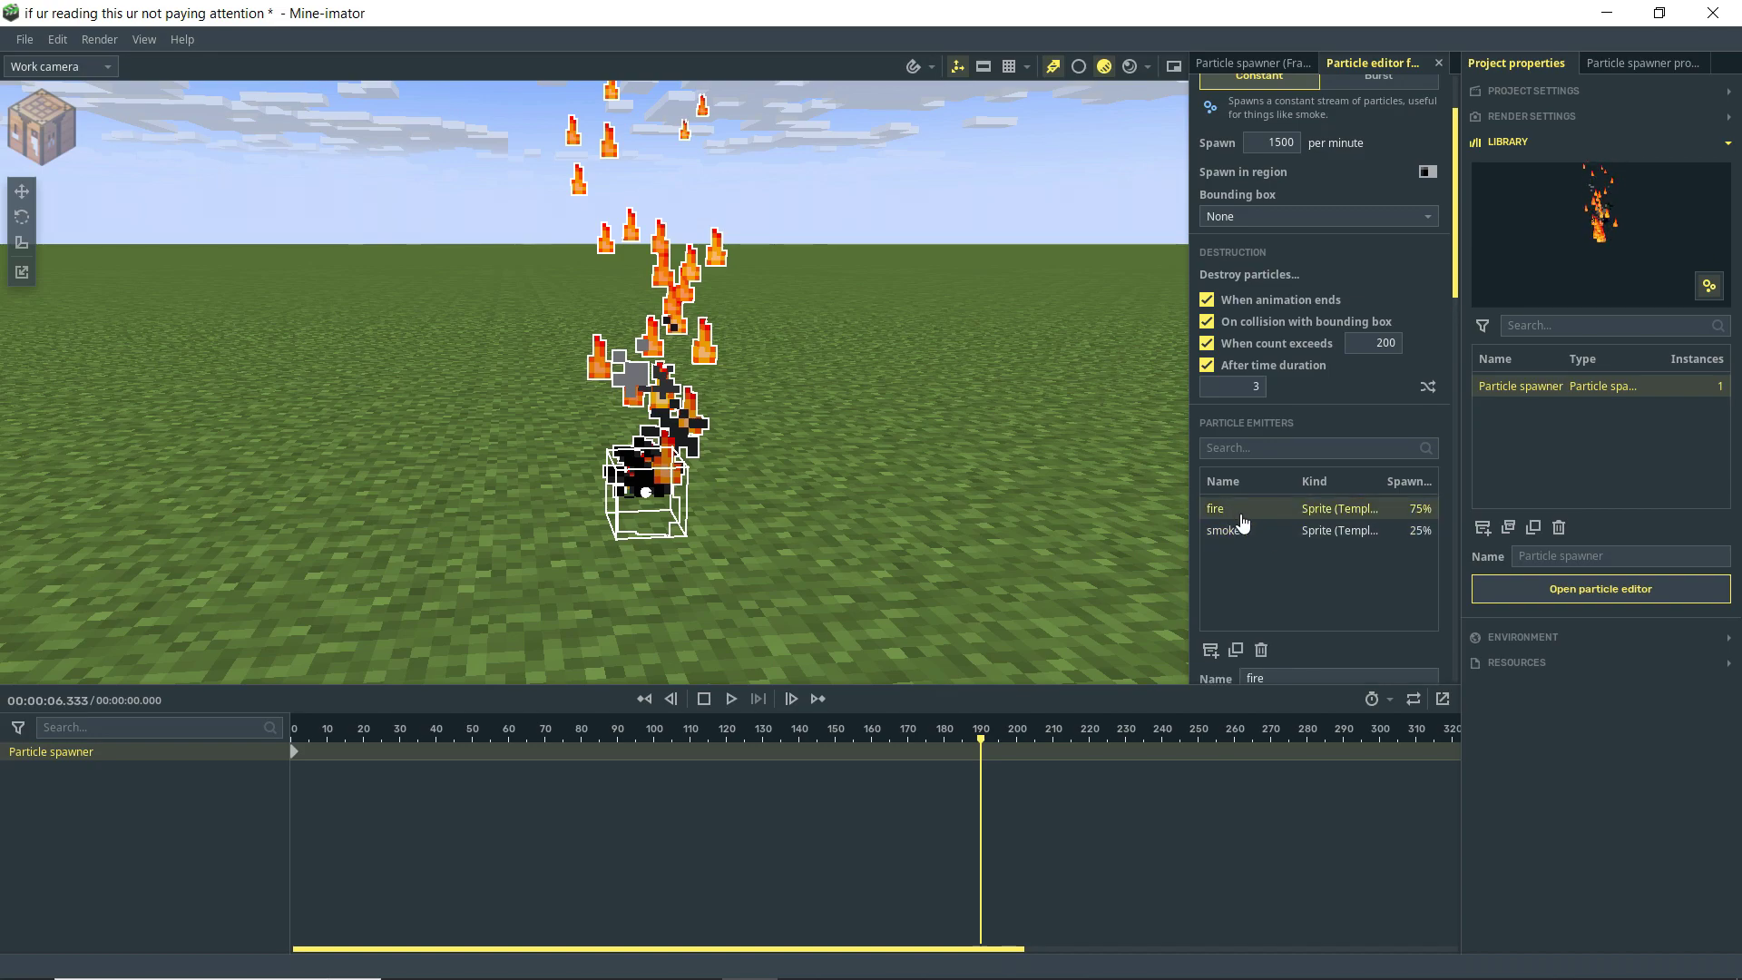
scroll(1316, 209, down, 5)
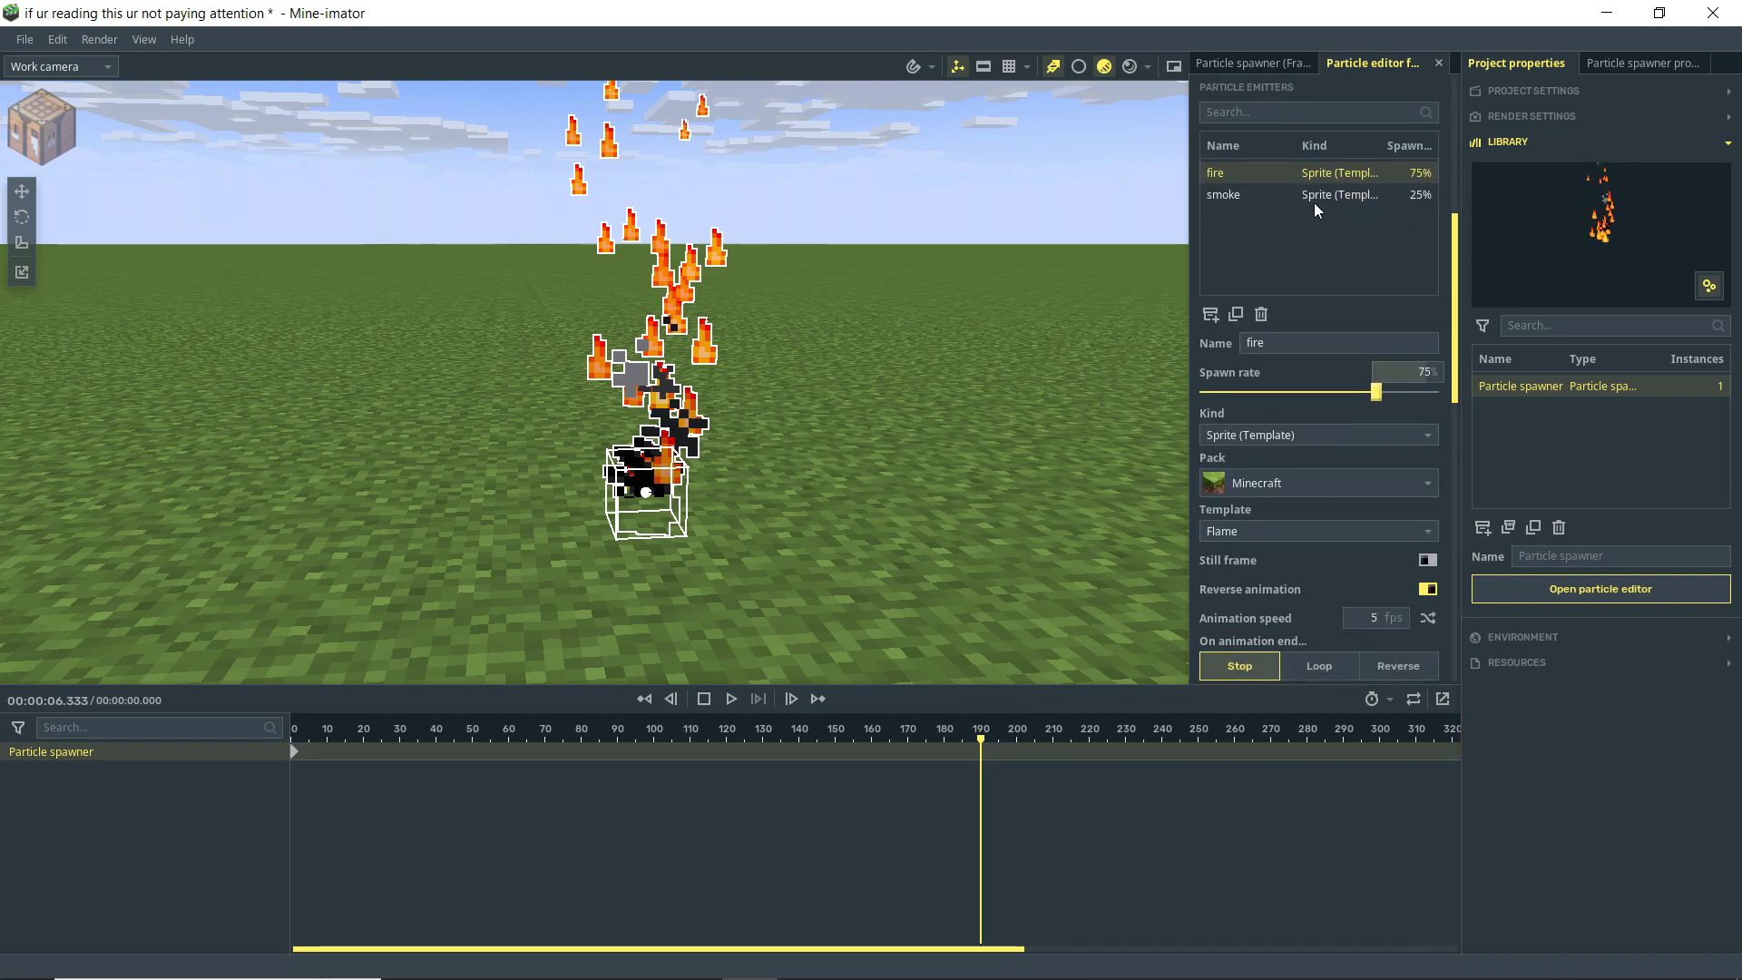
mouse_move(1449, 290)
mouse_down()
mouse_move(1494, 440)
mouse_move(1491, 342)
mouse_move(1459, 339)
mouse_move(1465, 413)
mouse_move(1457, 316)
mouse_up()
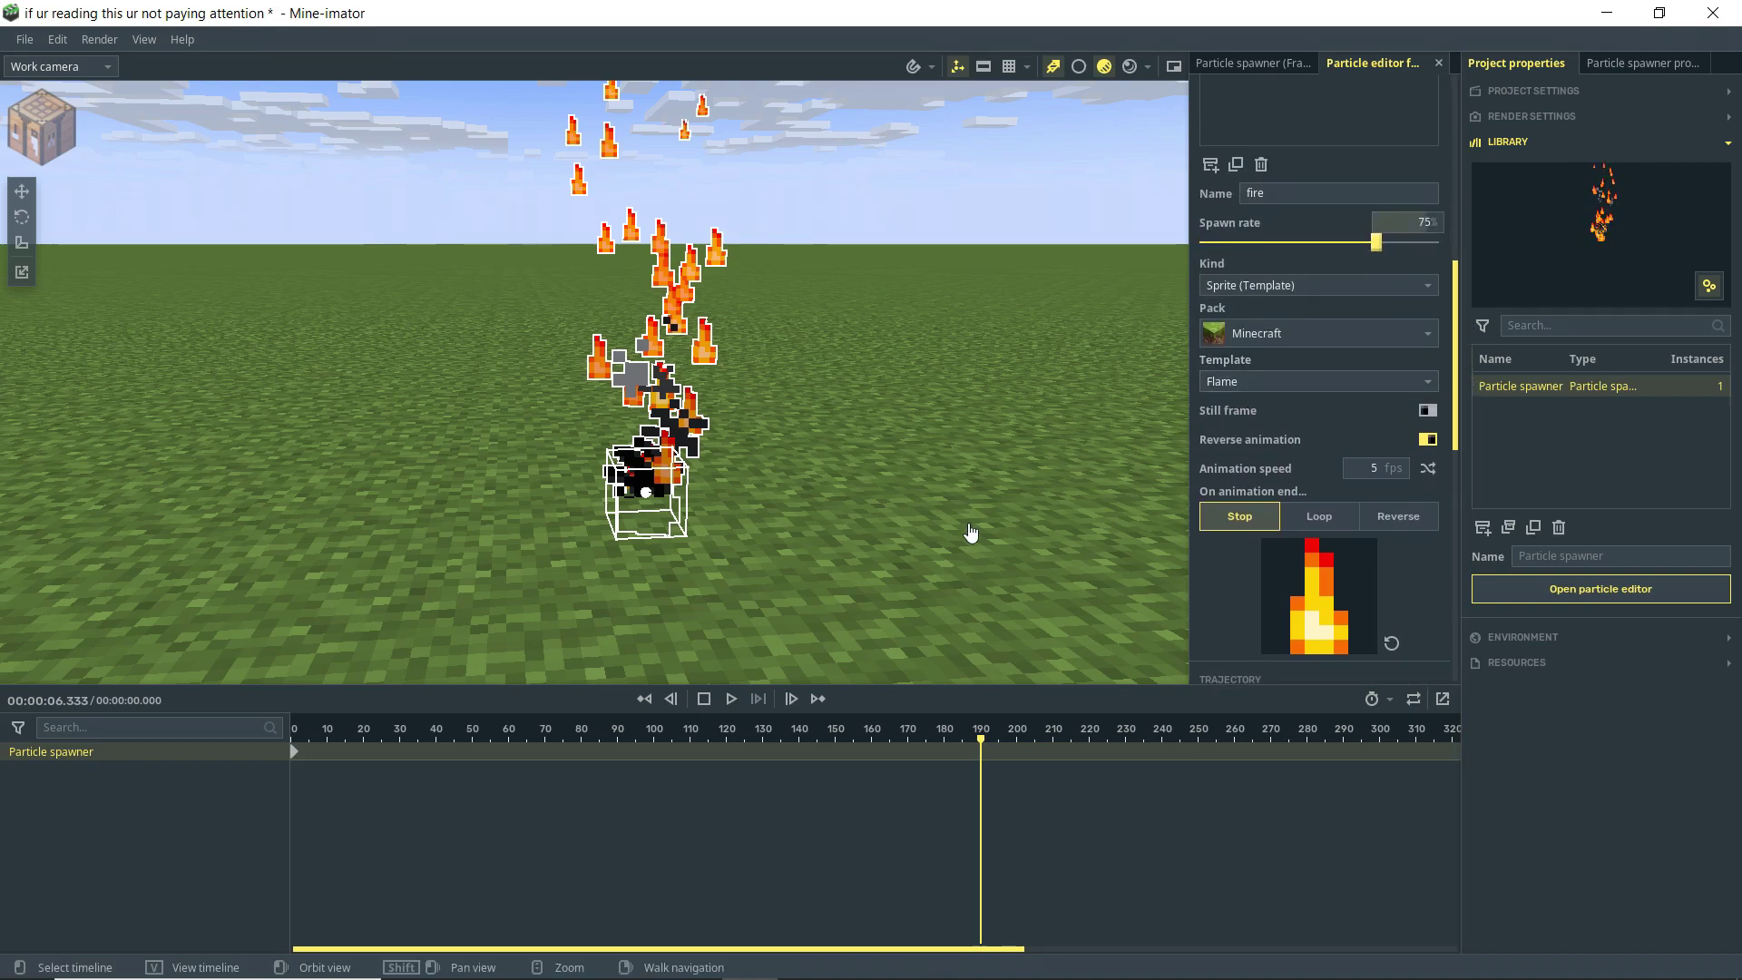
- Move the timeline to about frame 162 to view the flames
click(704, 735)
drag(745, 735, 883, 735)
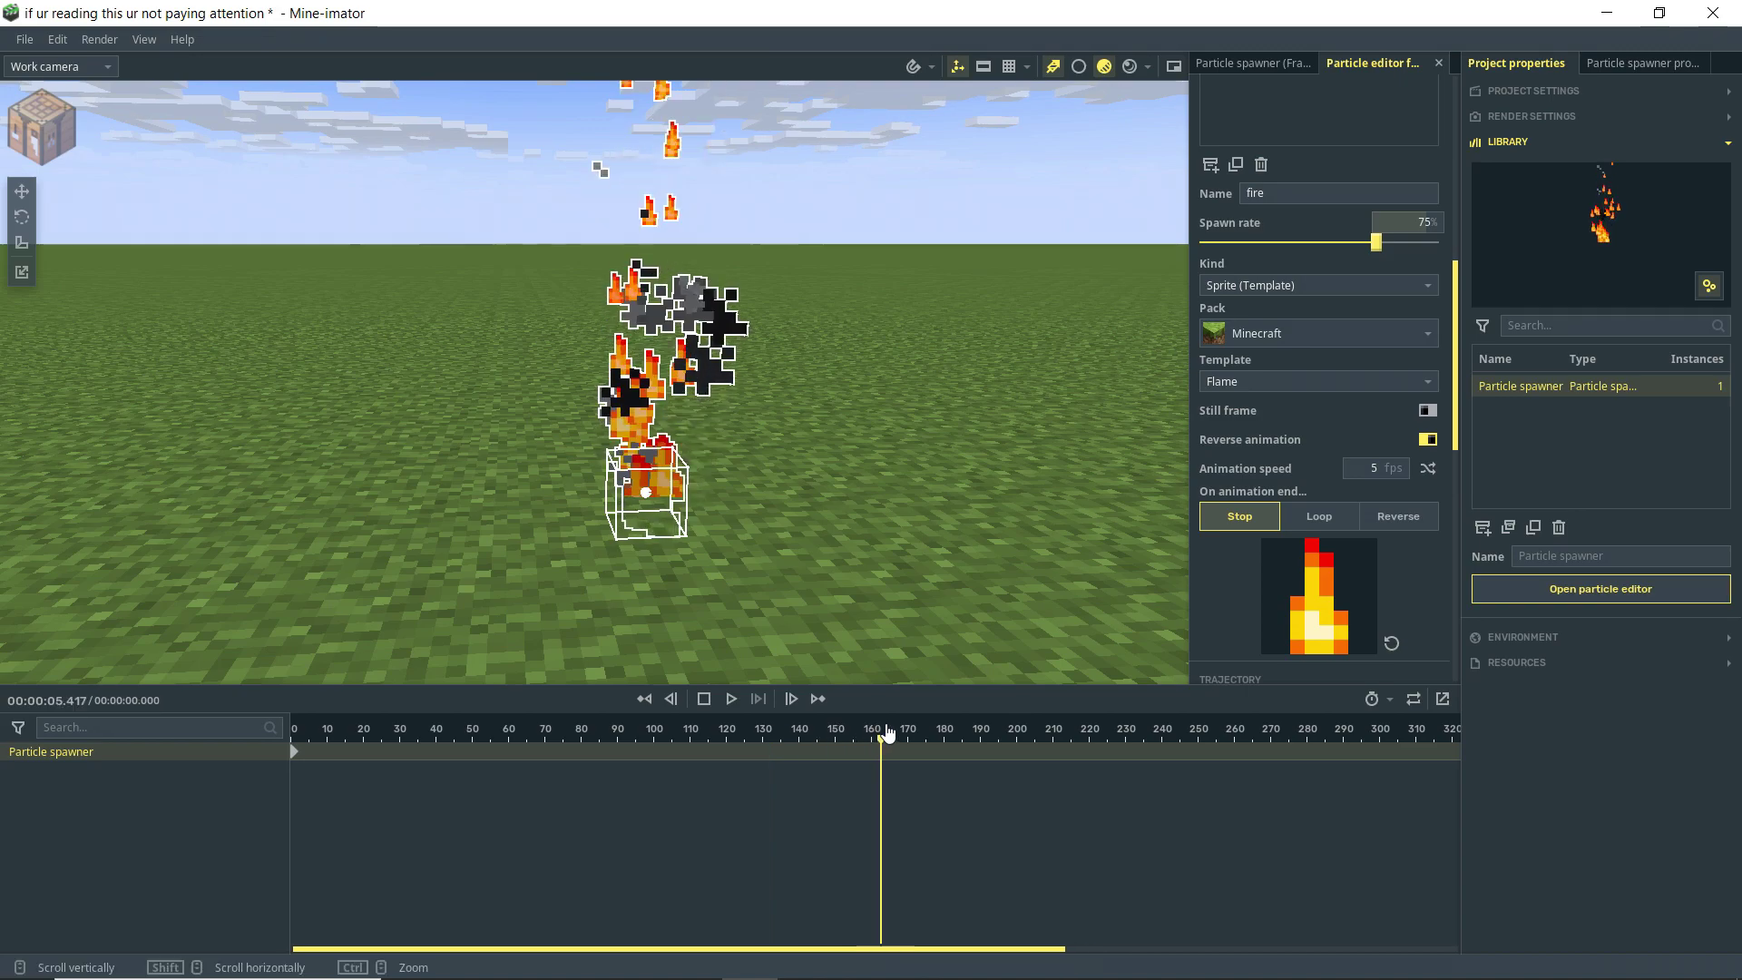
click(1295, 286)
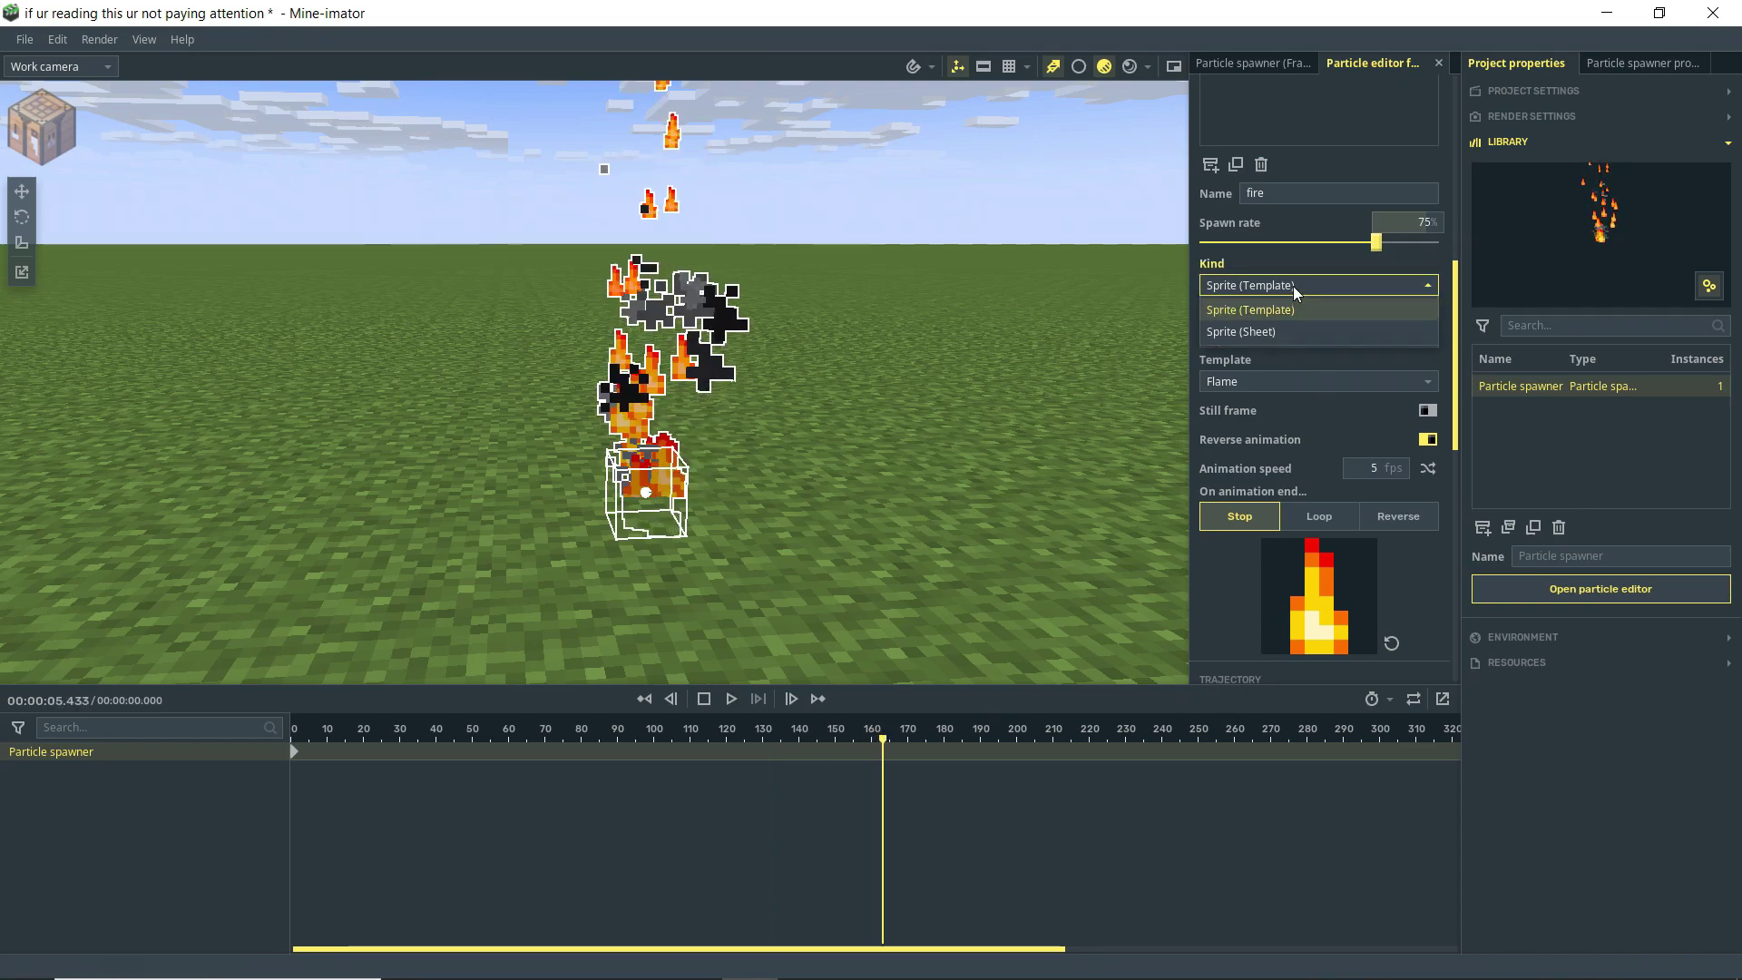
- Set the fire emitter to Sprite (Sheet) using Sheet 1 frames 128–135, previewing the swirling particles
click(1266, 333)
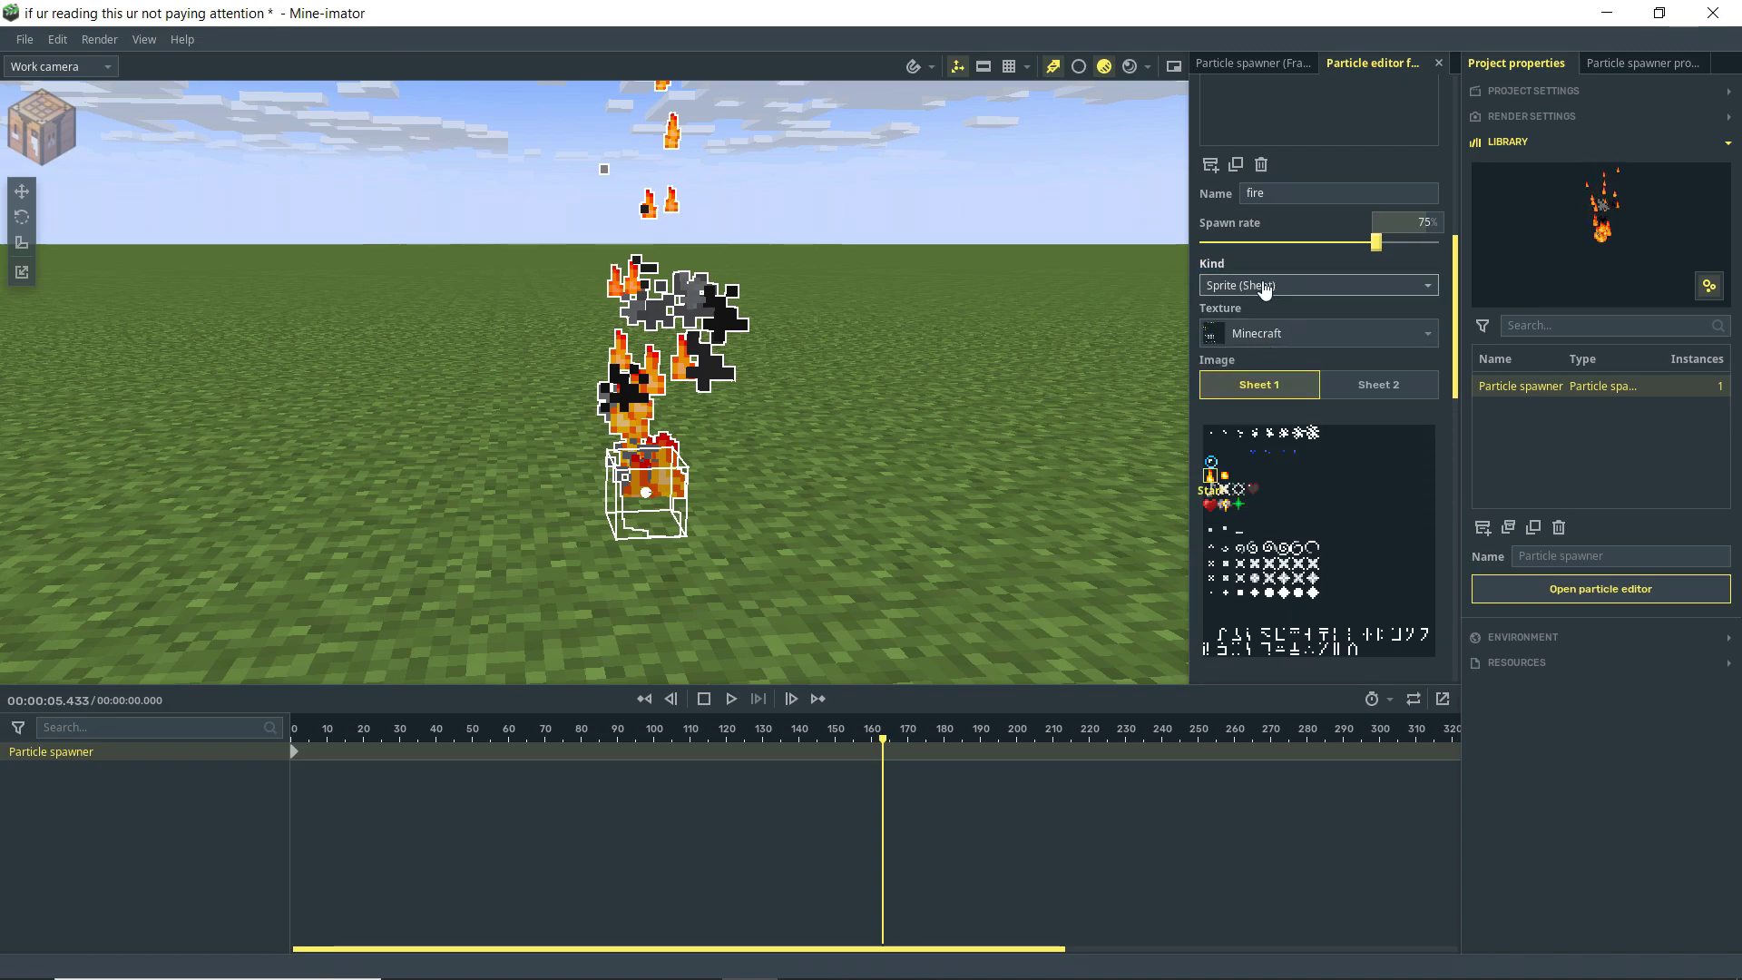
scroll(1459, 262, down, 3)
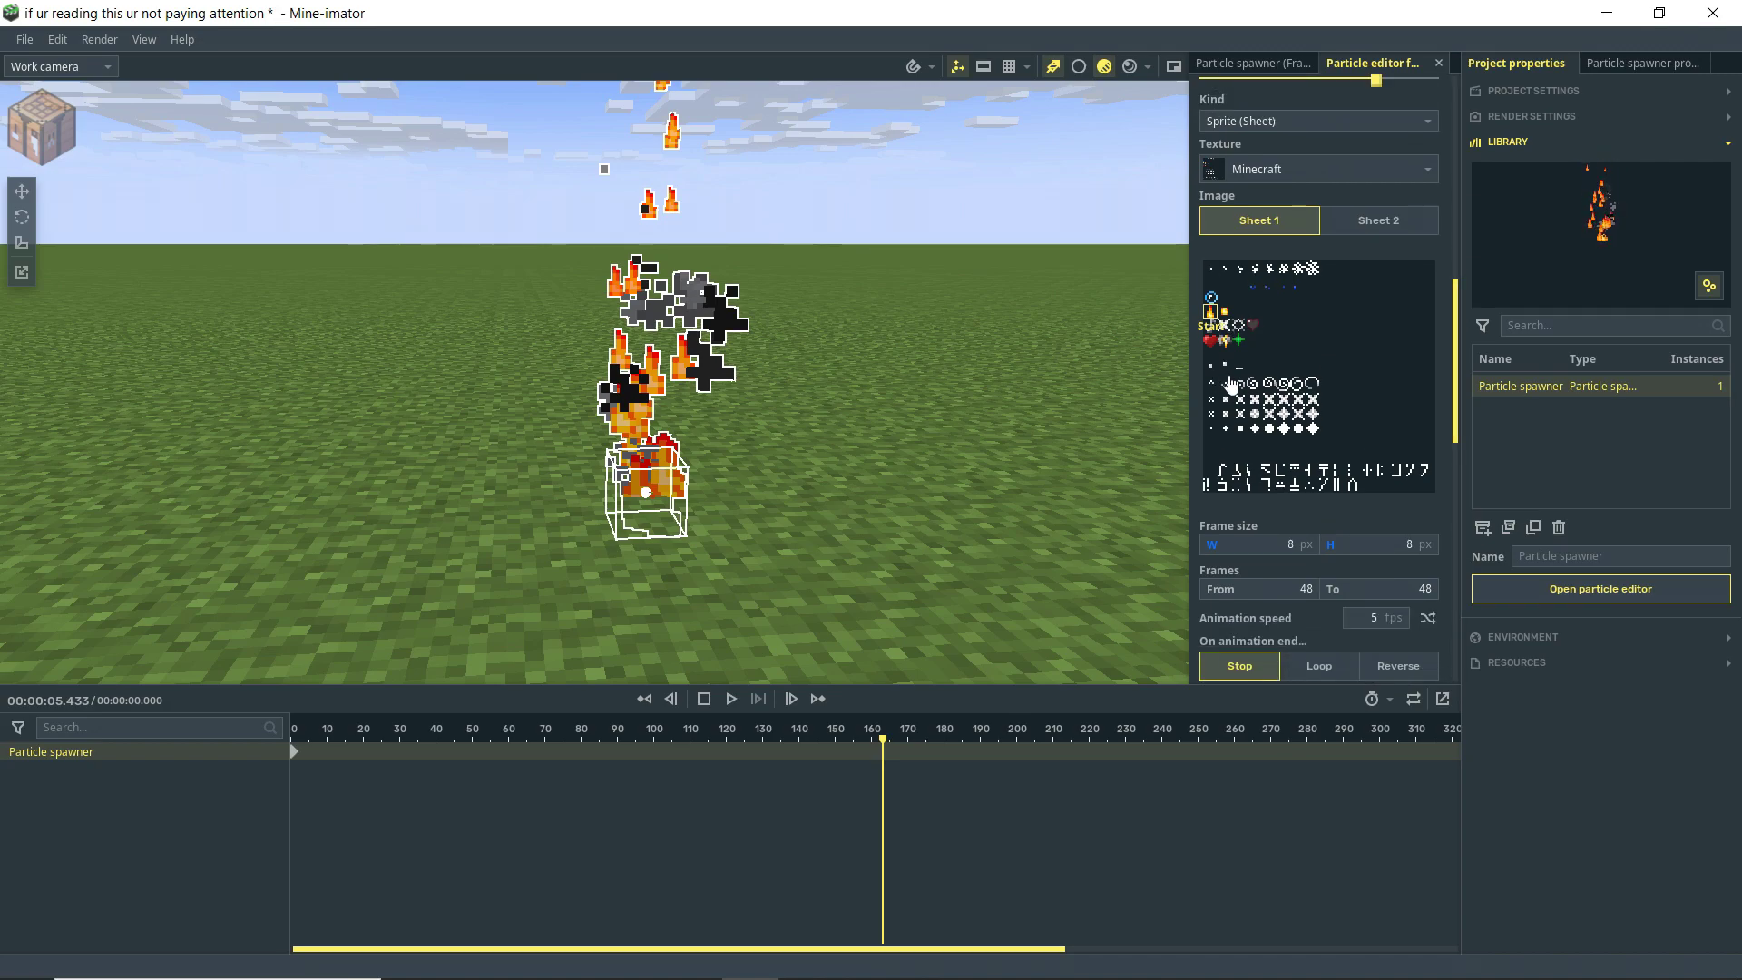
click(1214, 392)
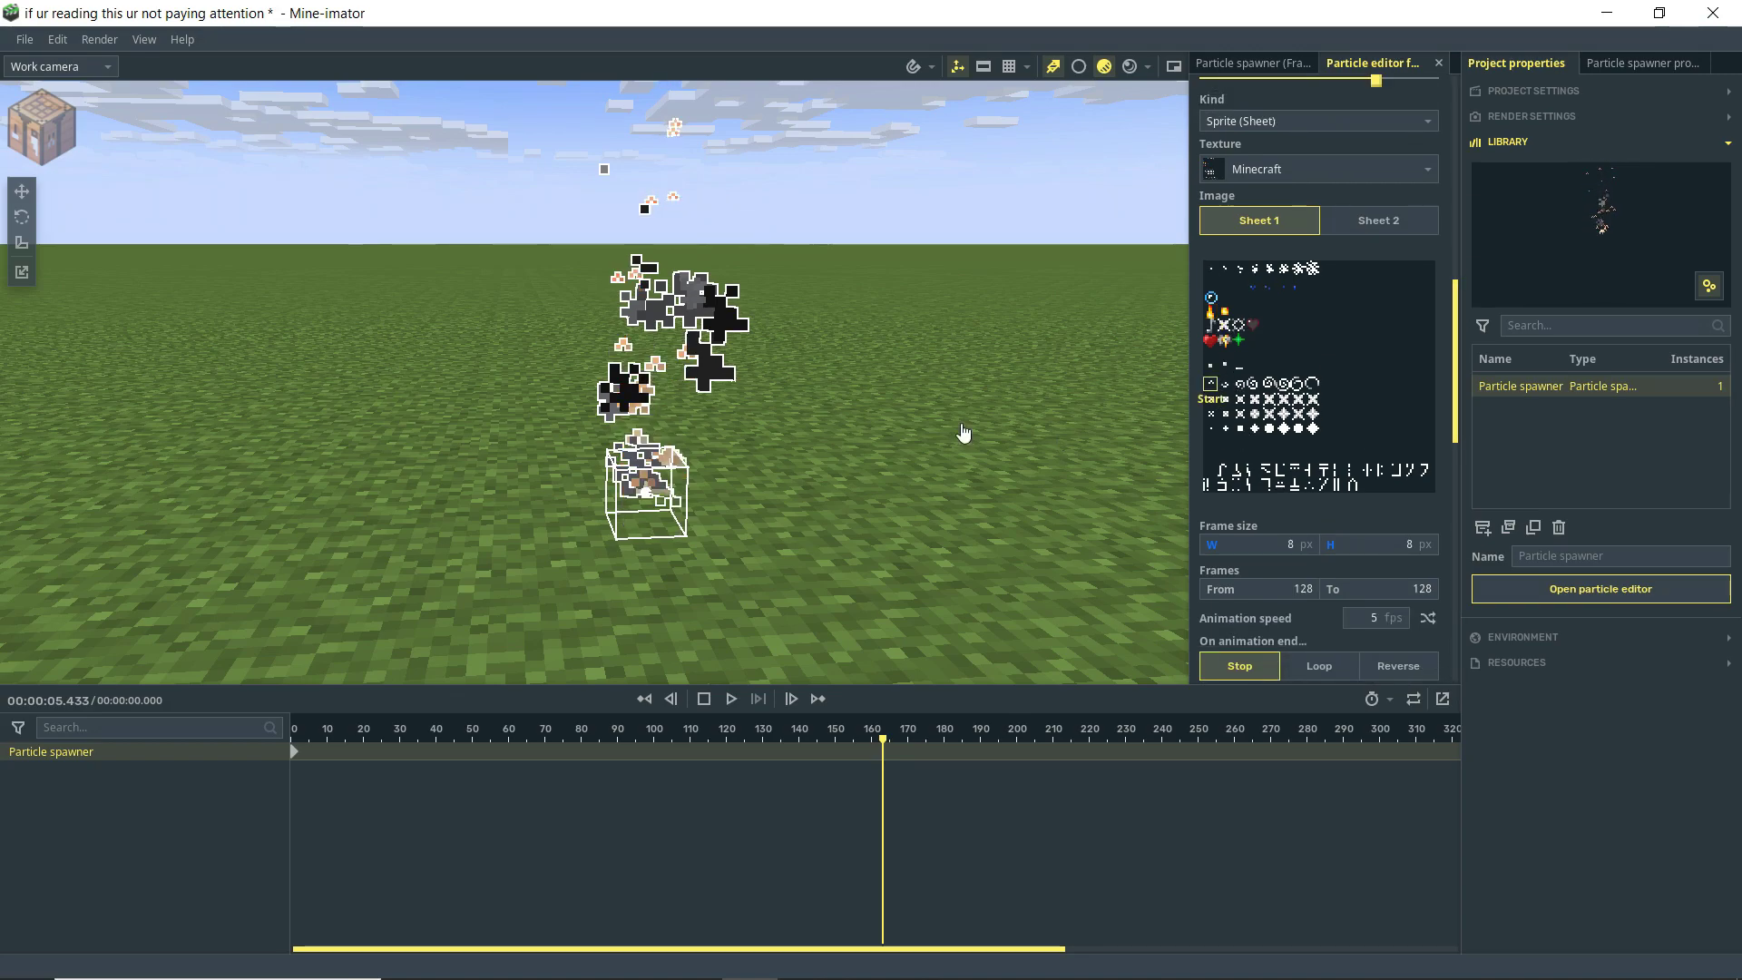
mouse_move(964, 436)
right_down()
mouse_move(939, 415)
mouse_move(921, 440)
mouse_move(938, 564)
mouse_move(844, 545)
mouse_move(935, 522)
mouse_move(935, 444)
mouse_move(871, 393)
right_up()
key(e)
key(w)
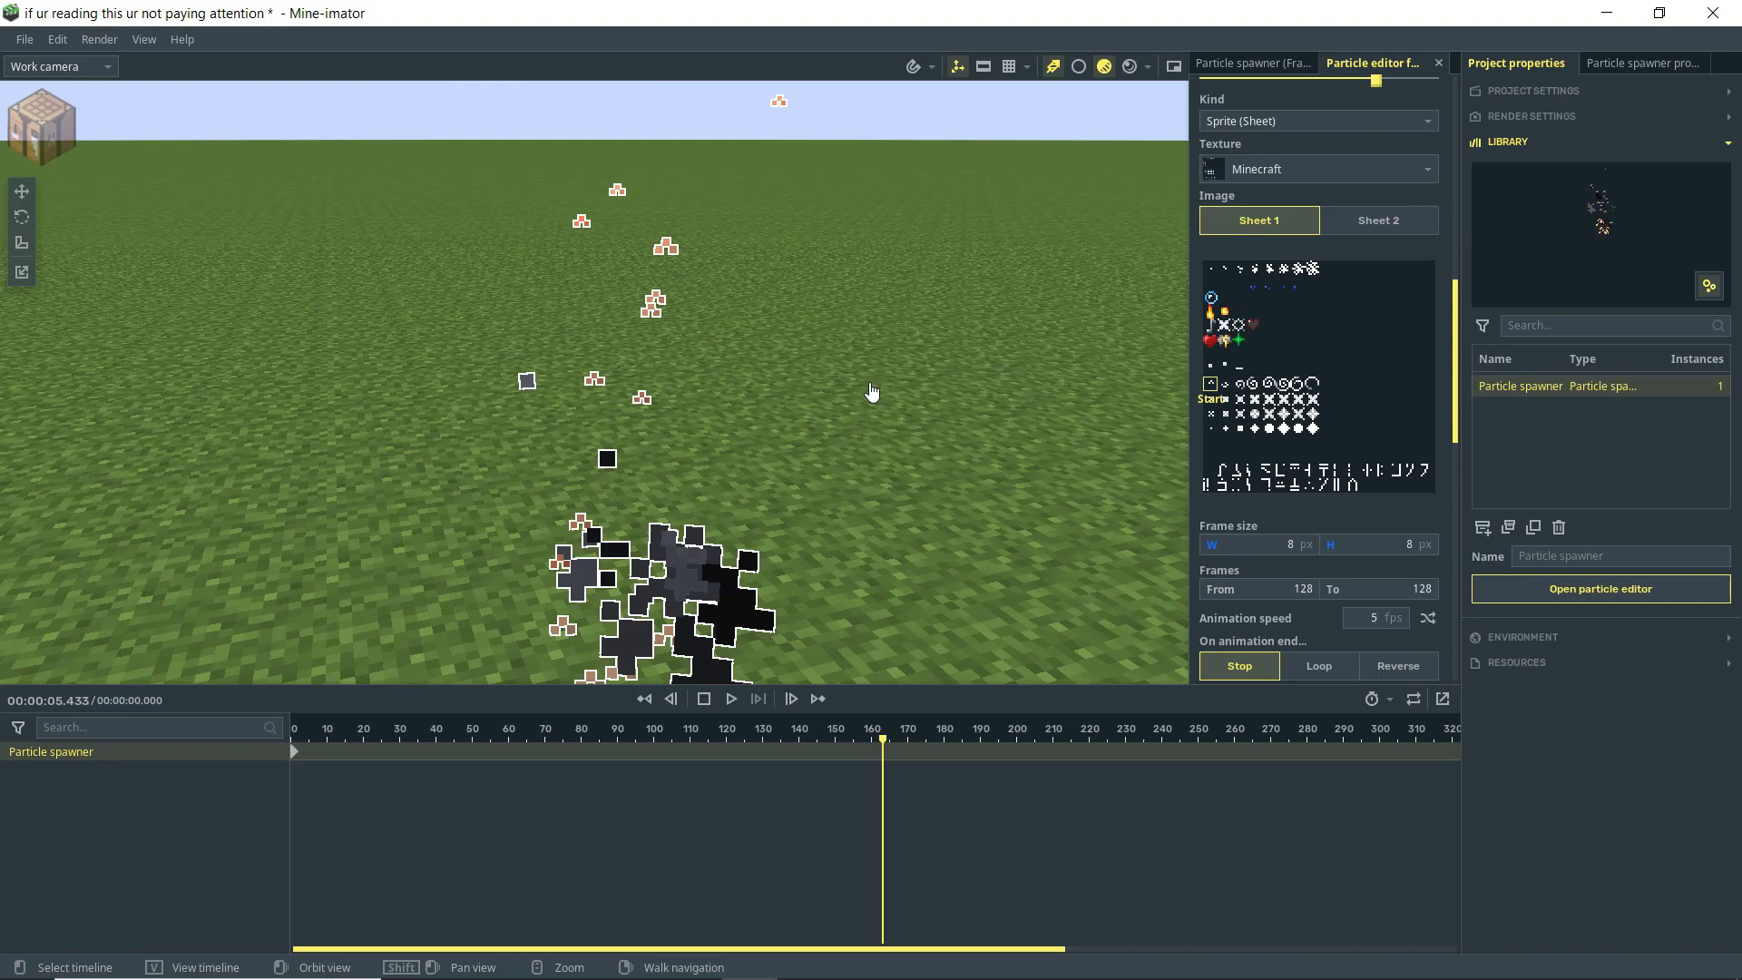
key(space)
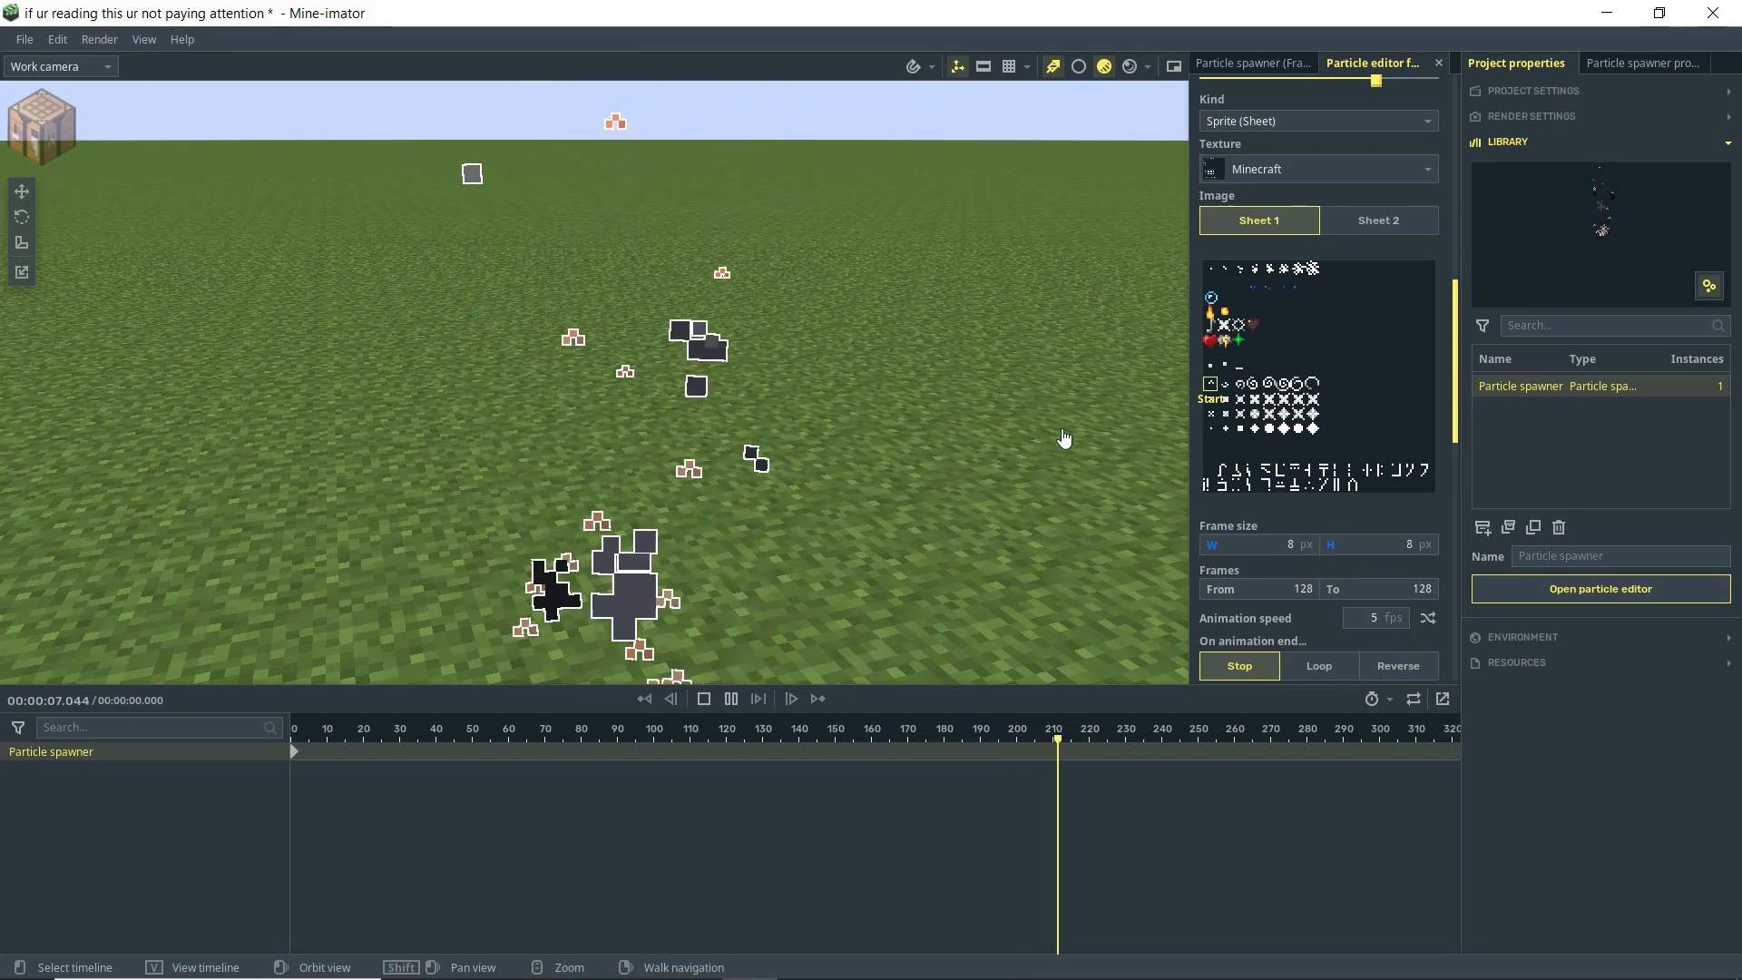
key(space)
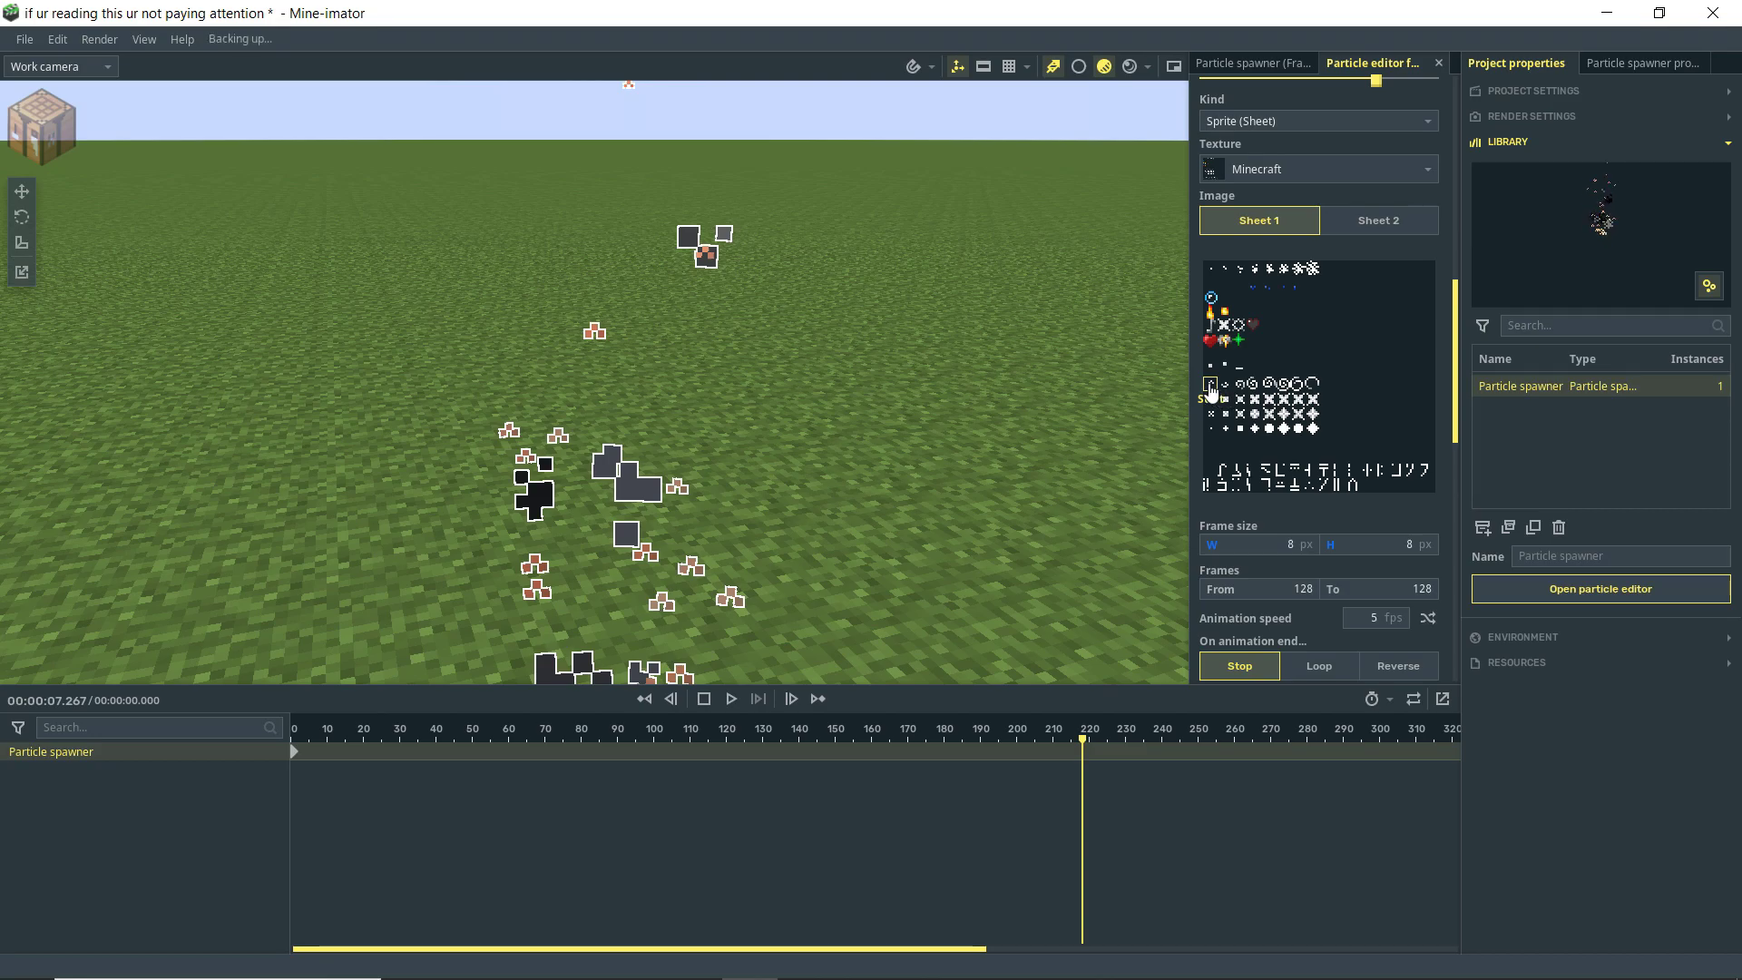
drag(1236, 390, 1270, 392)
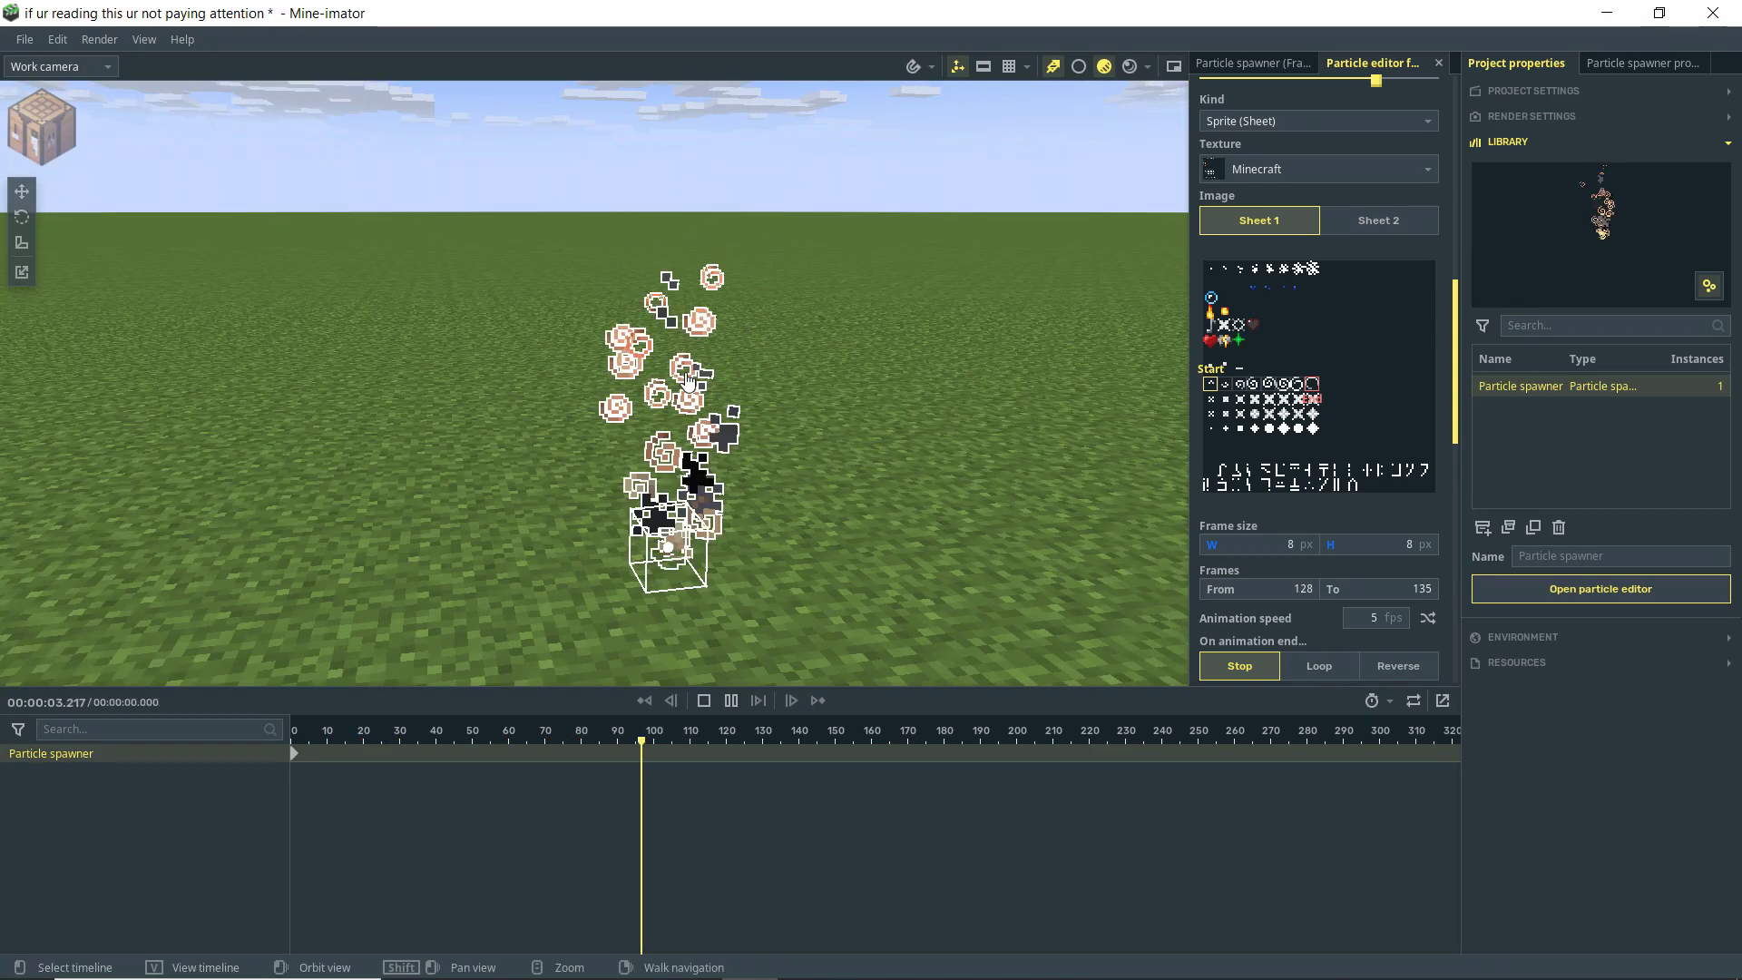
key(space)
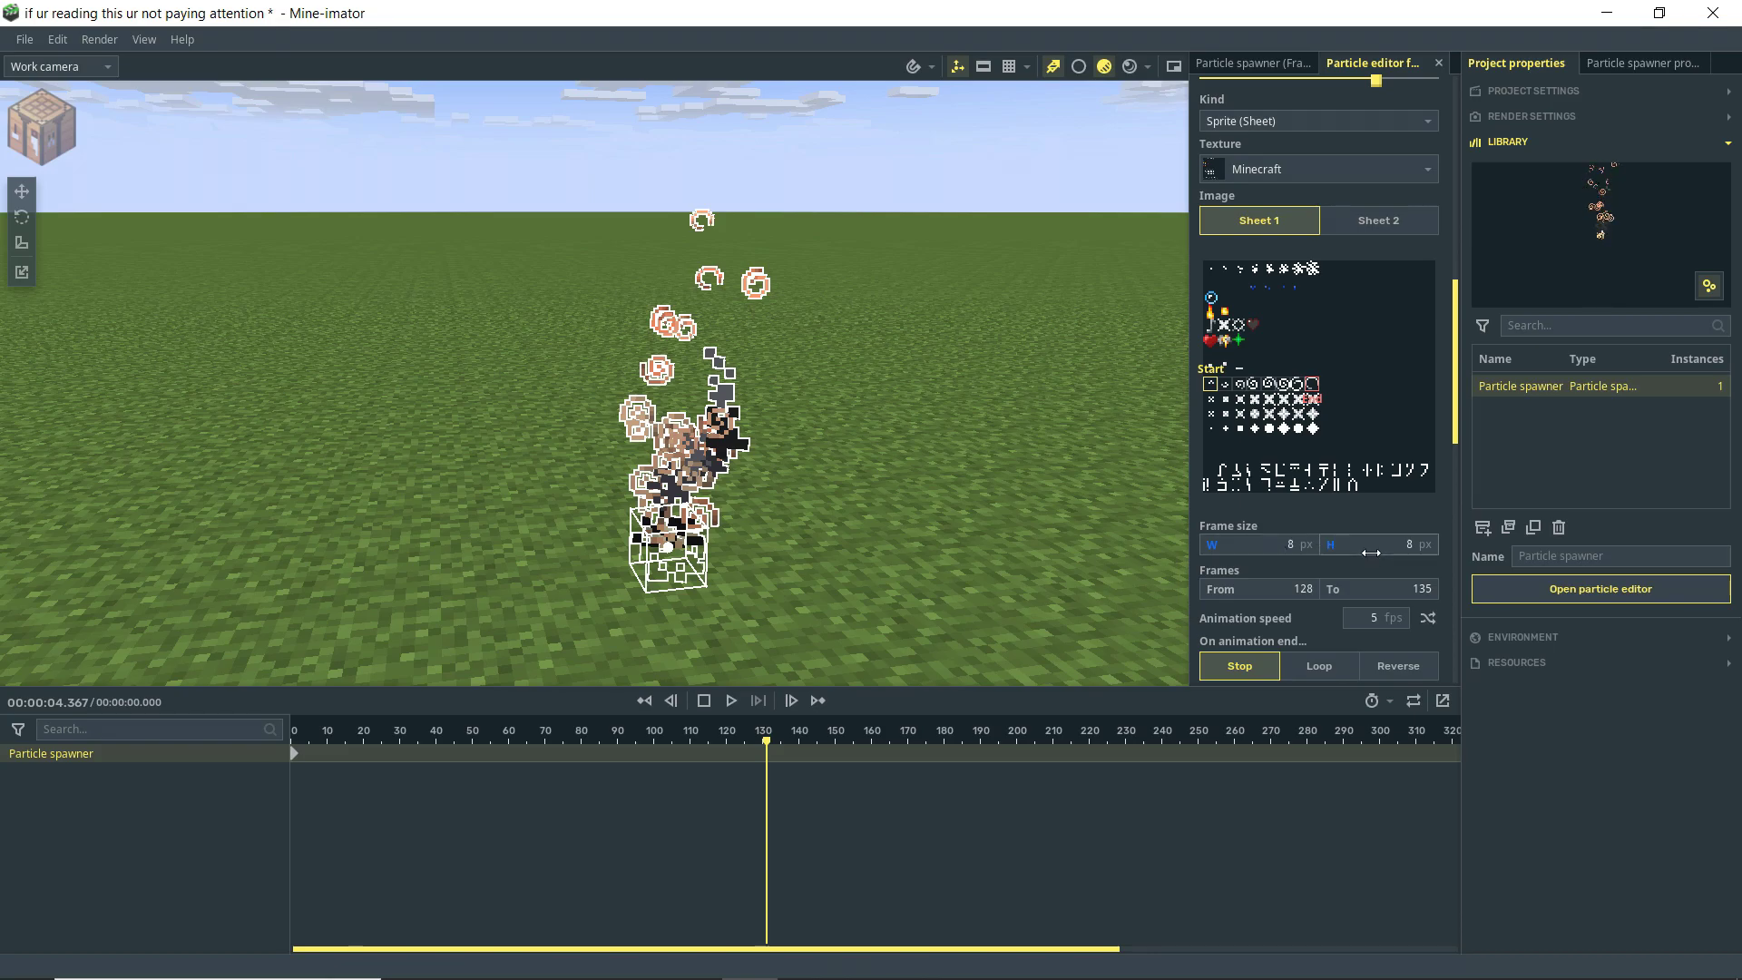
- Switch to Sheet 2, set the frame size to 32×32 px, and select frames 0–15
click(1389, 222)
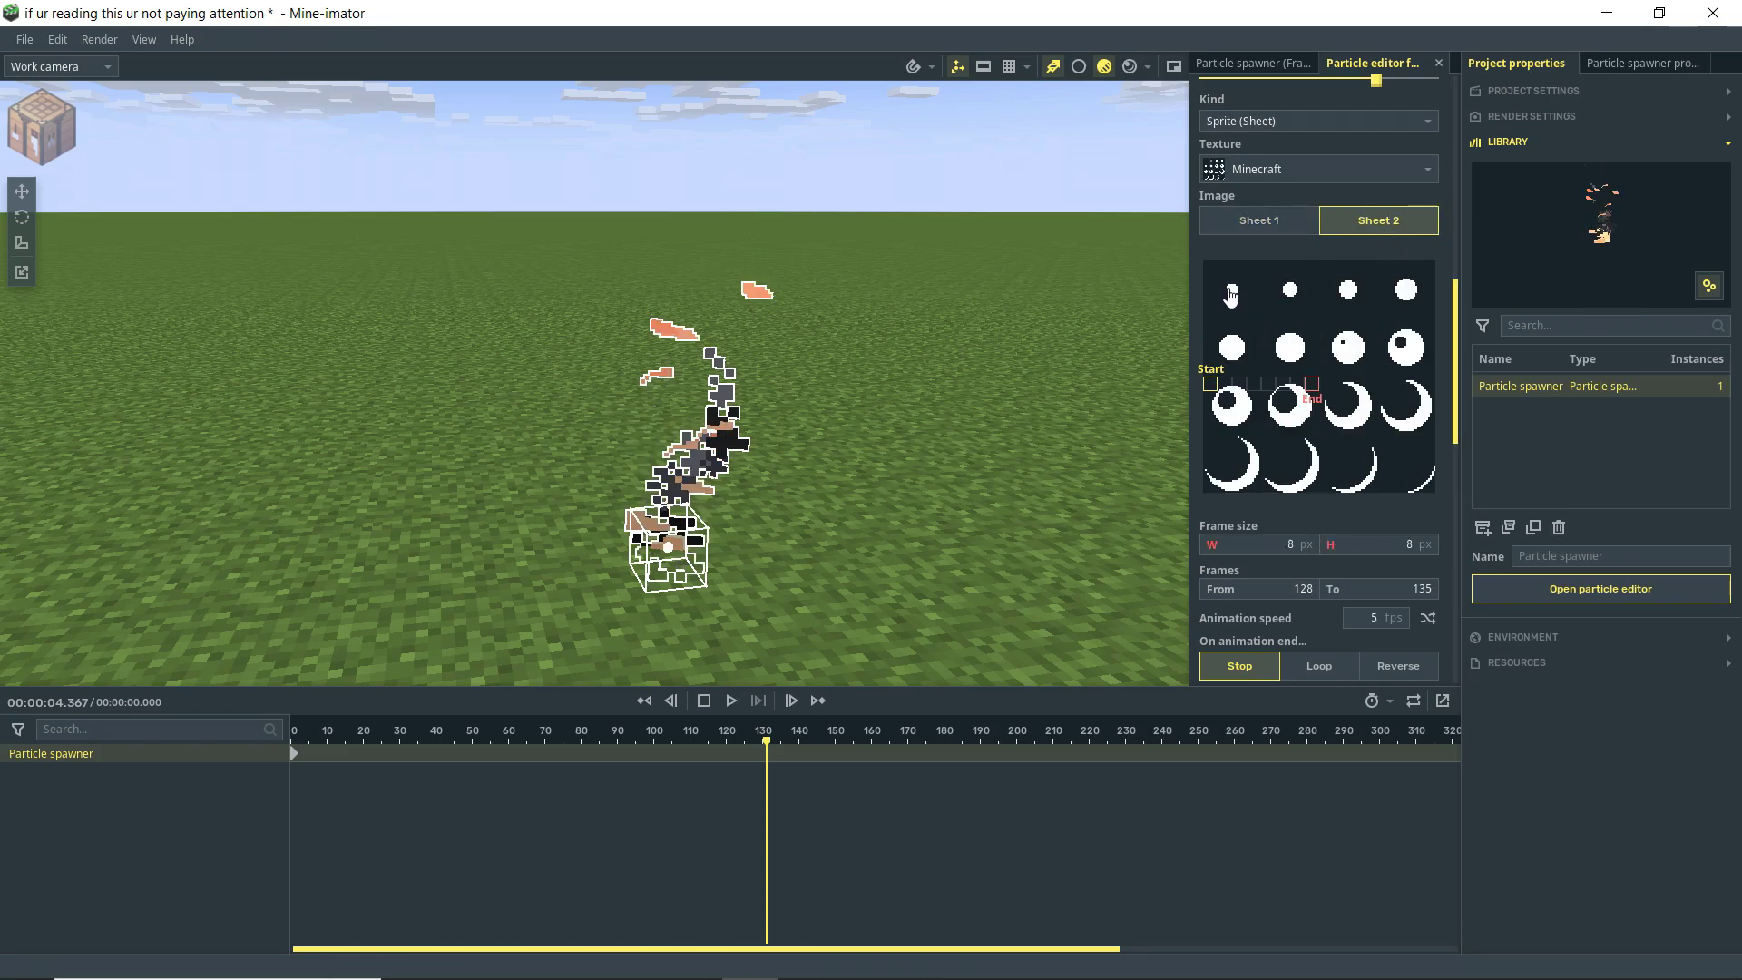
mouse_move(1231, 295)
mouse_down()
mouse_move(1377, 296)
mouse_move(1384, 343)
mouse_move(1408, 289)
mouse_up()
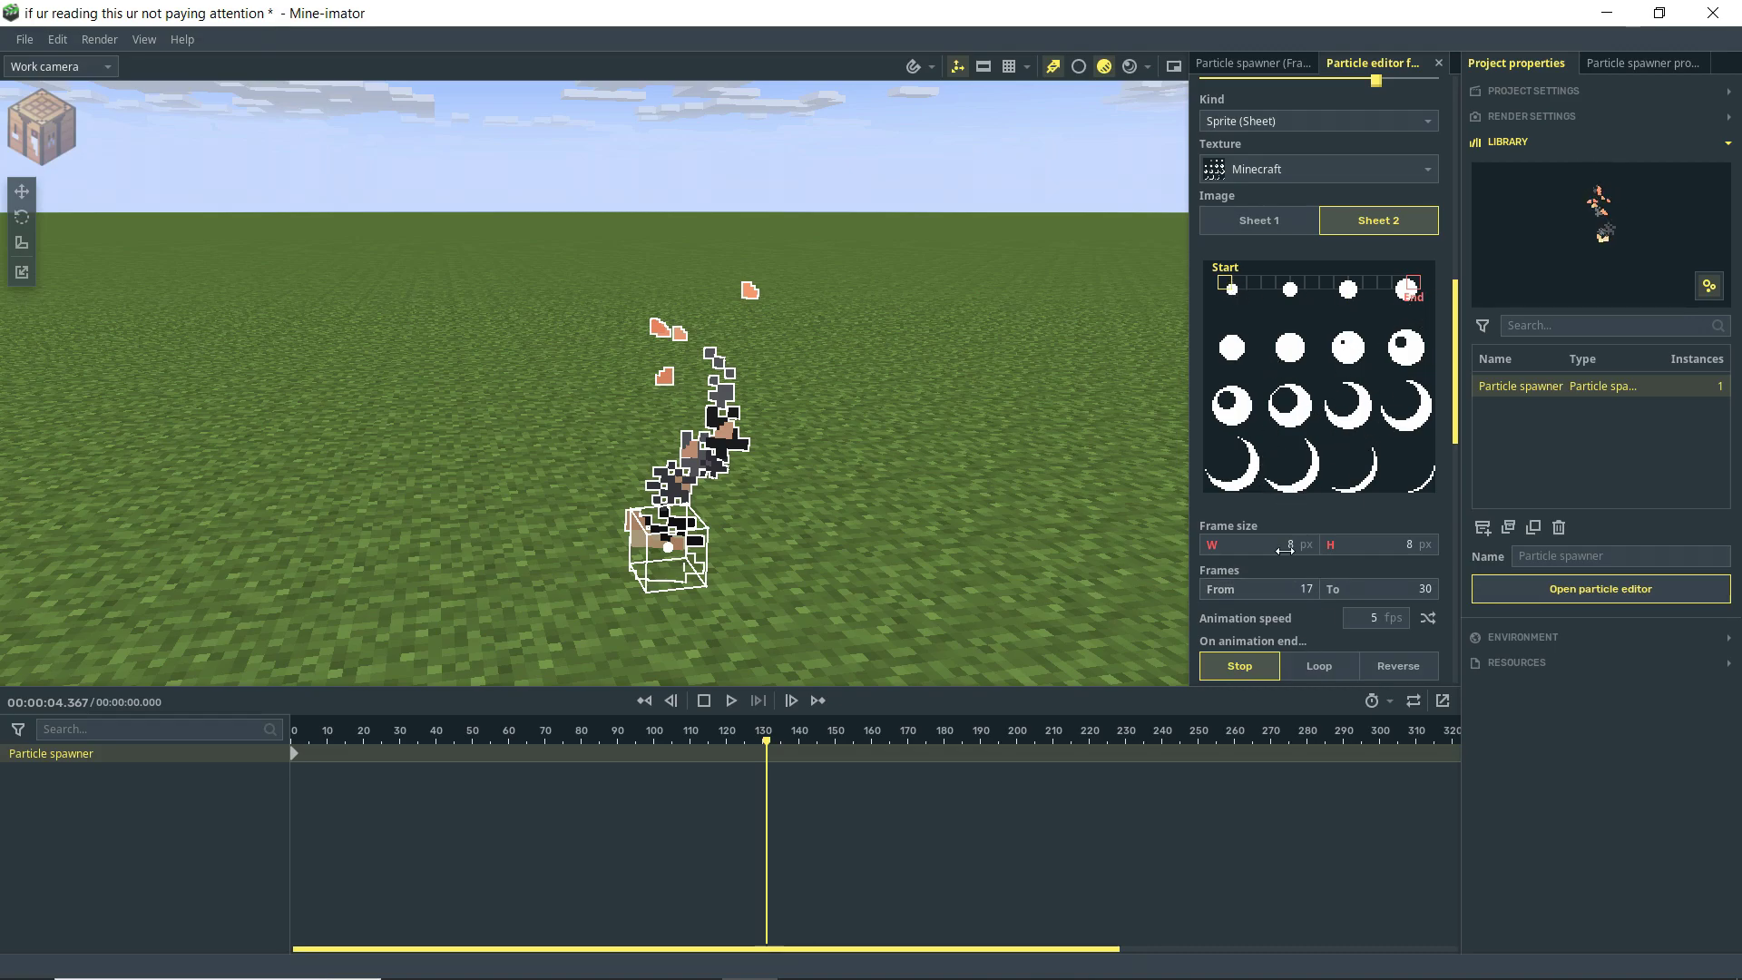
text(32)
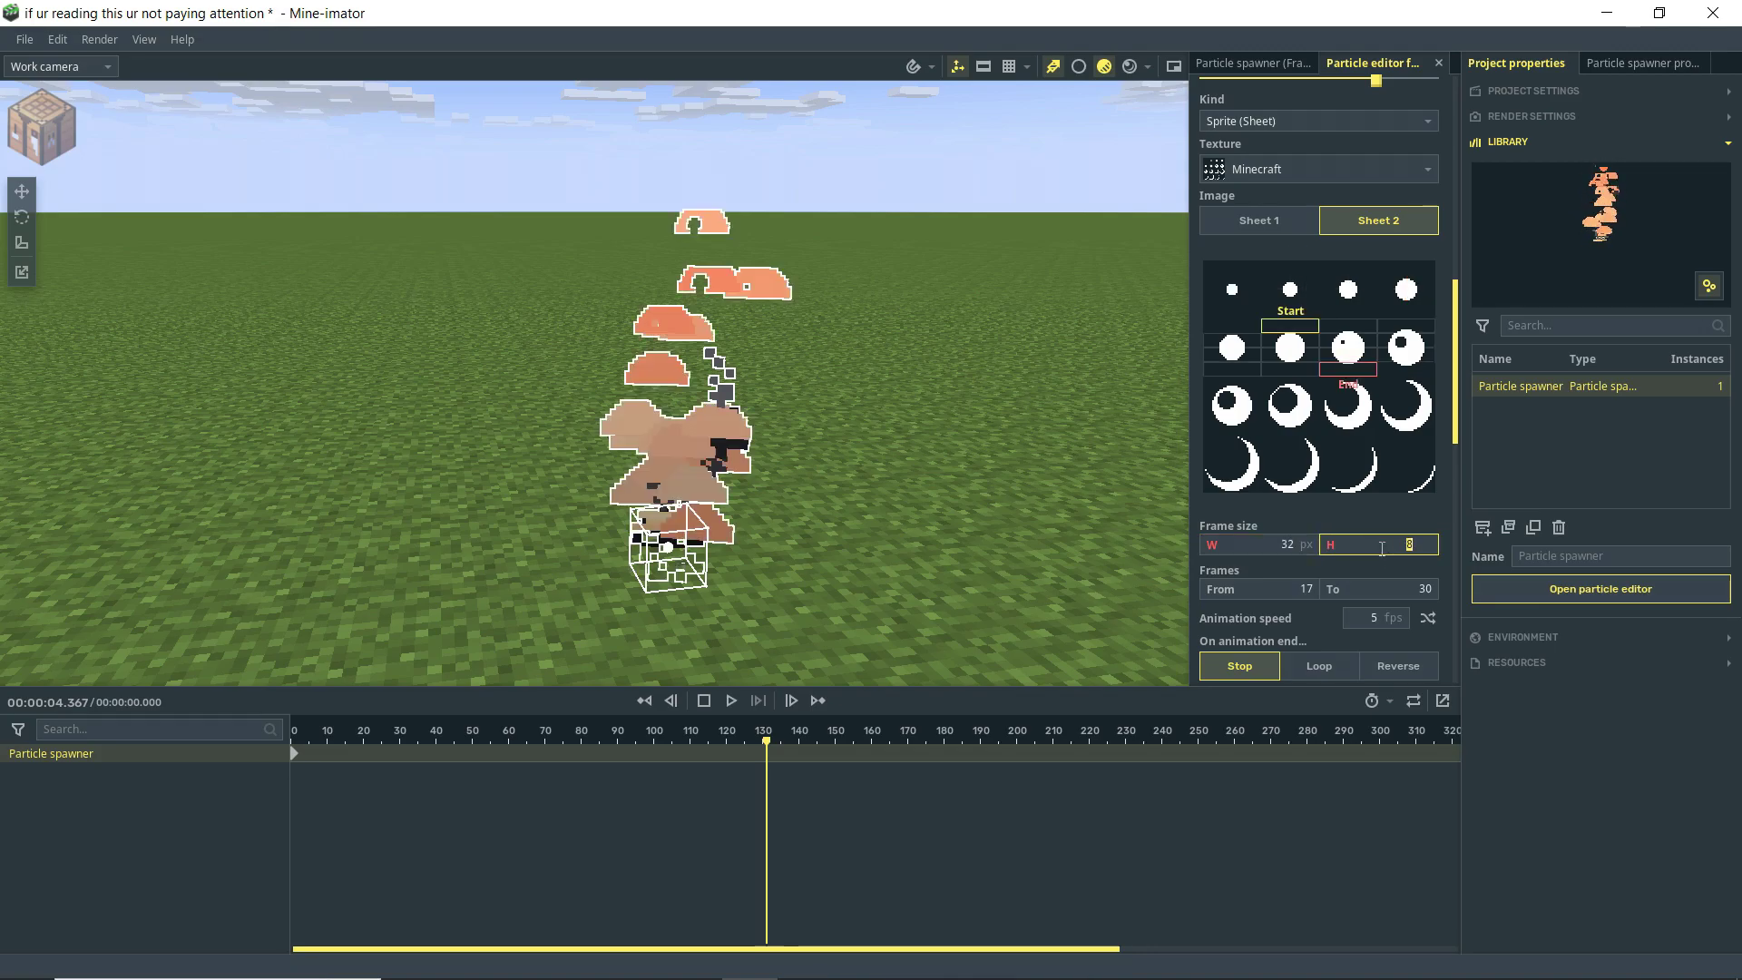
text(32)
key(Return)
mouse_move(1232, 291)
mouse_down()
mouse_move(1406, 292)
mouse_move(1431, 477)
mouse_up()
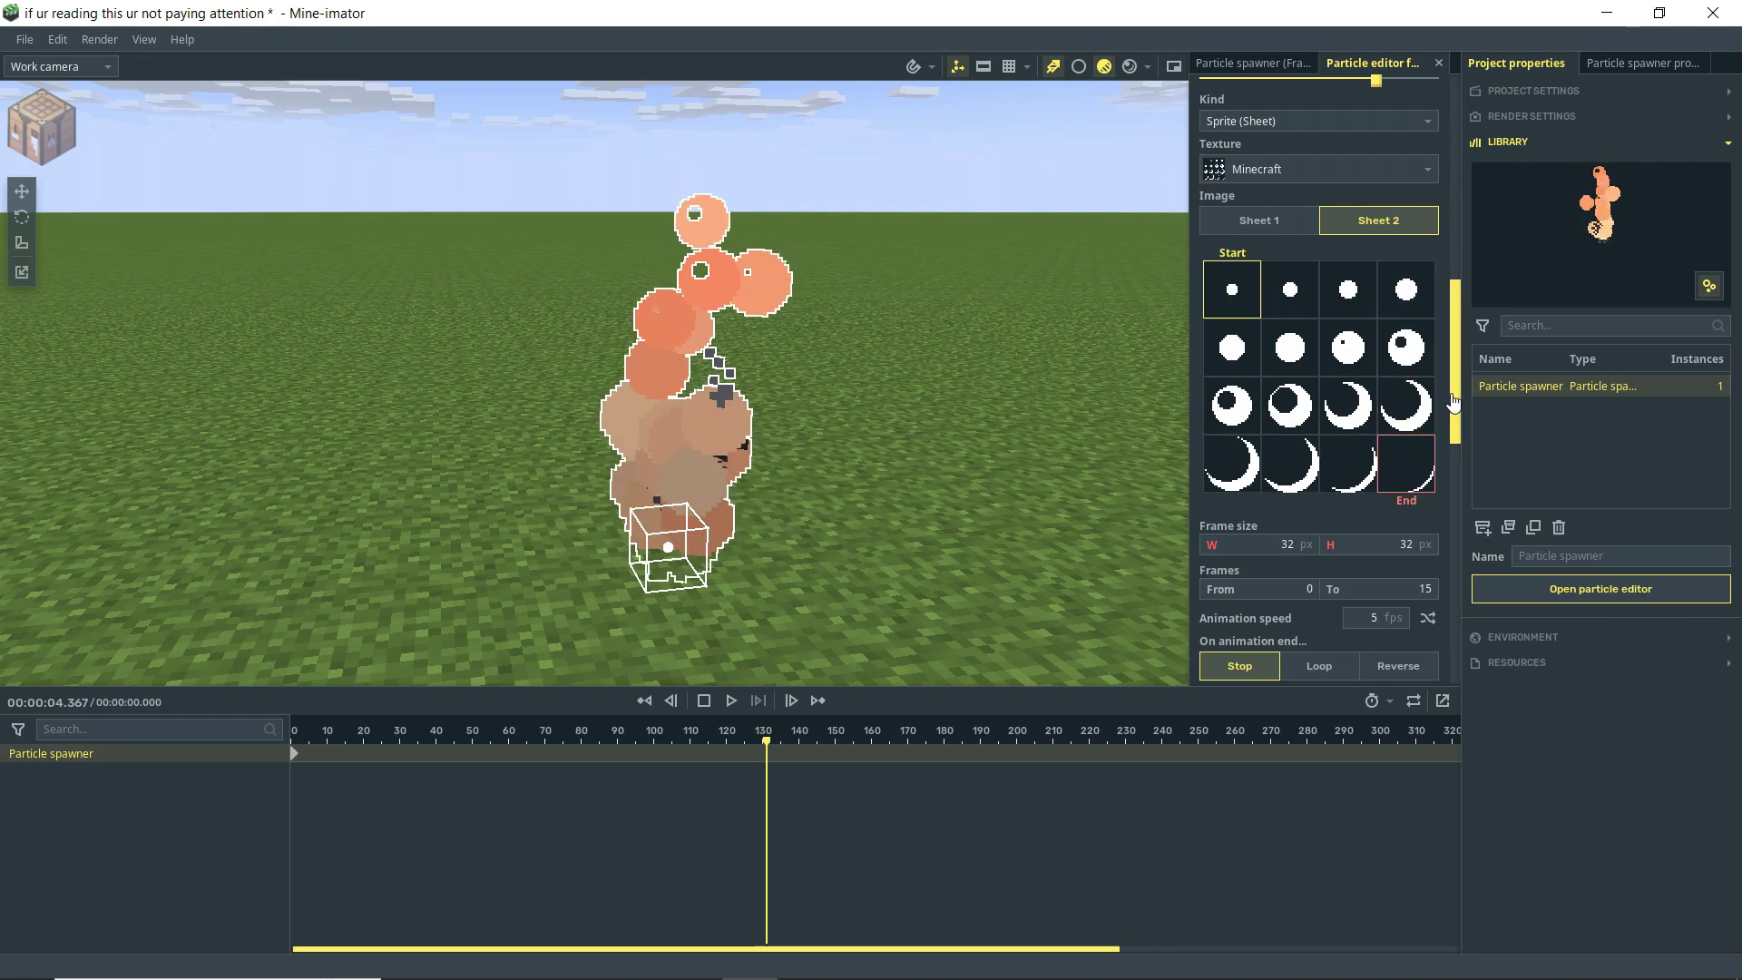
drag(1456, 398, 1458, 405)
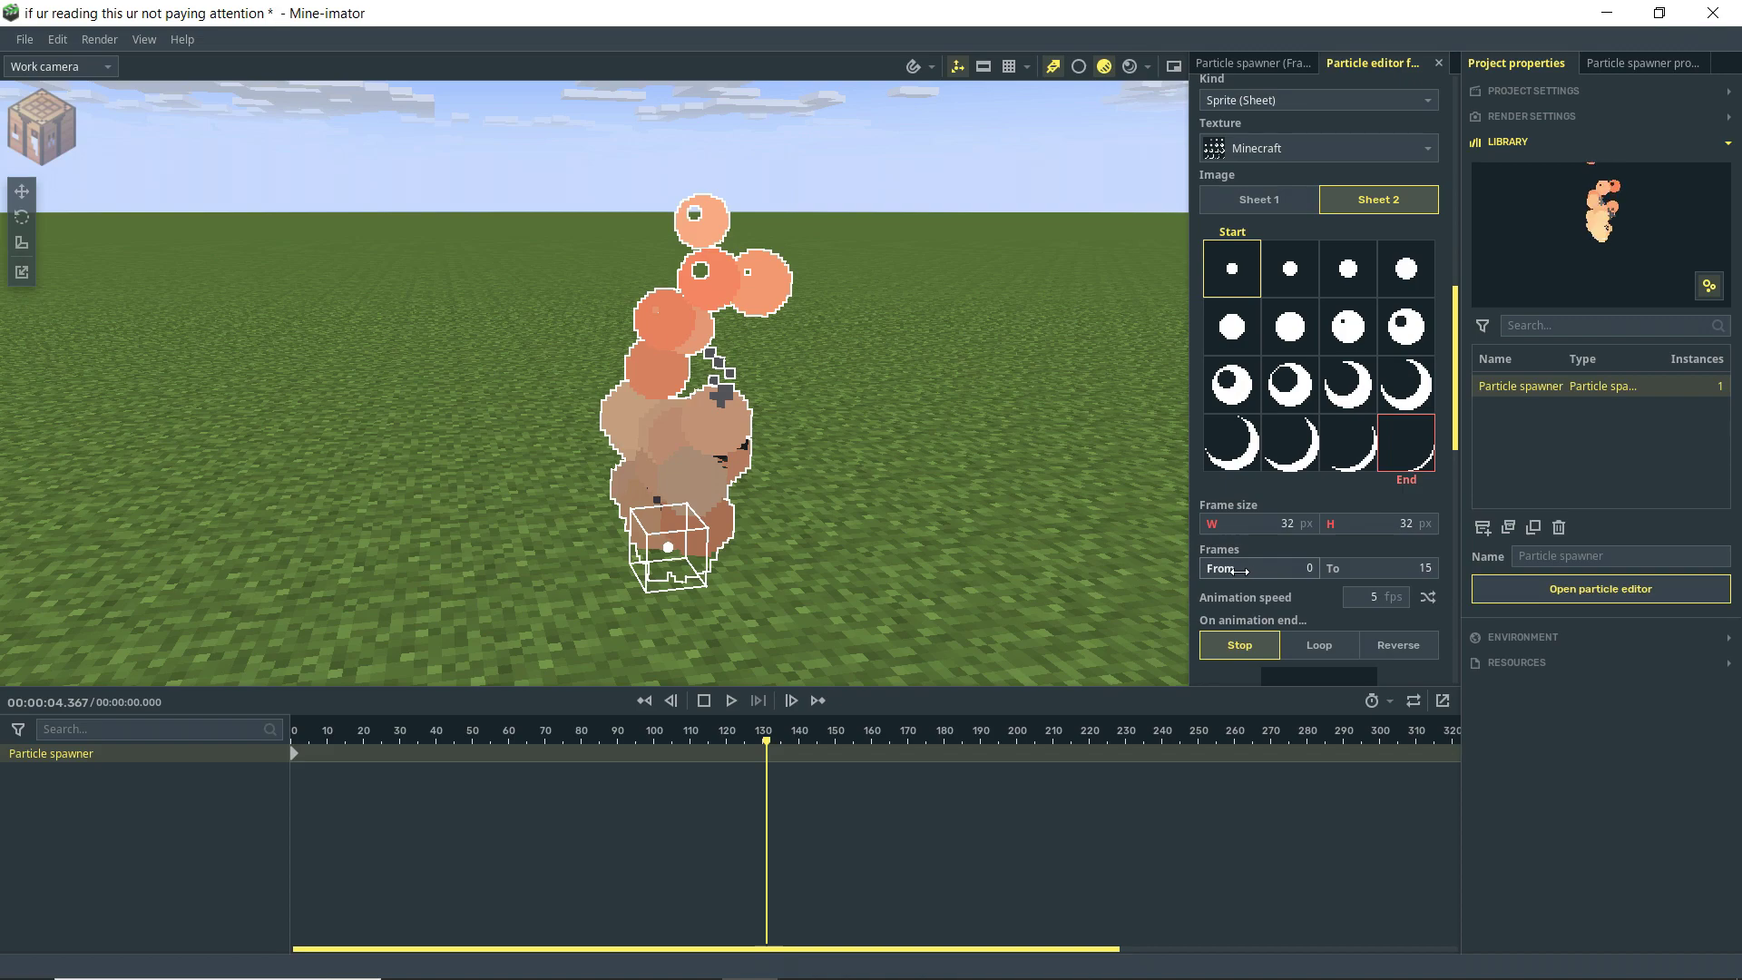
- Rewind and play back the current fire particle animation
click(646, 701)
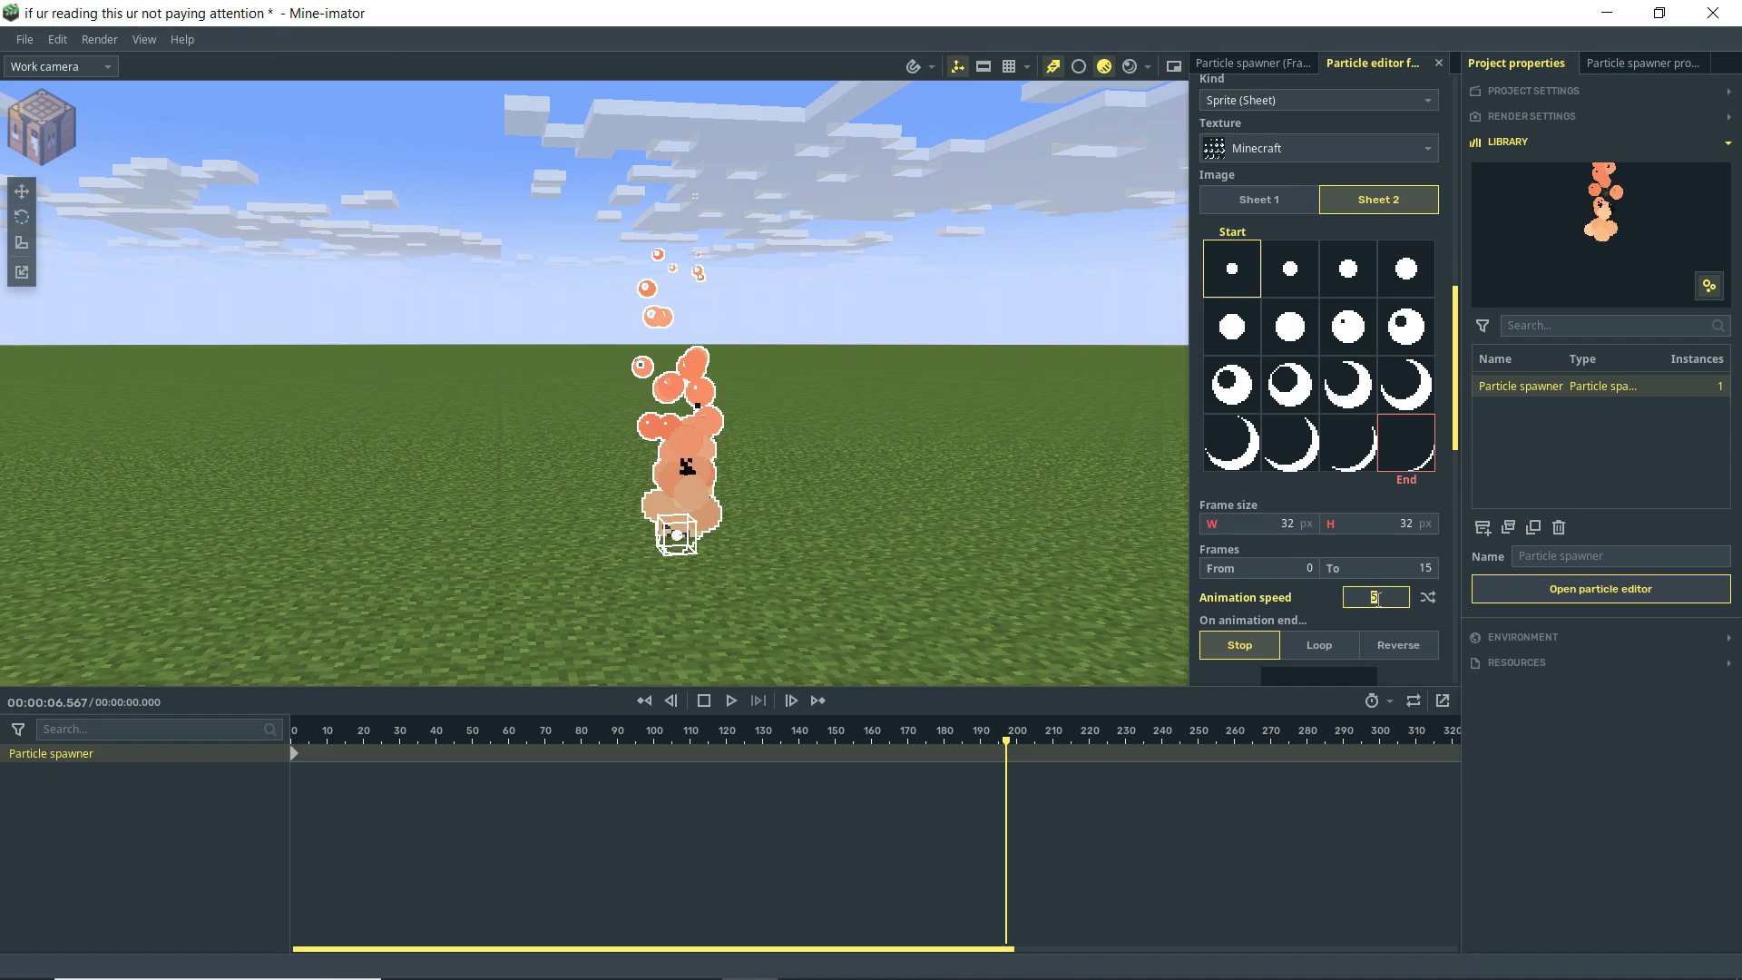
click(645, 700)
key(space)
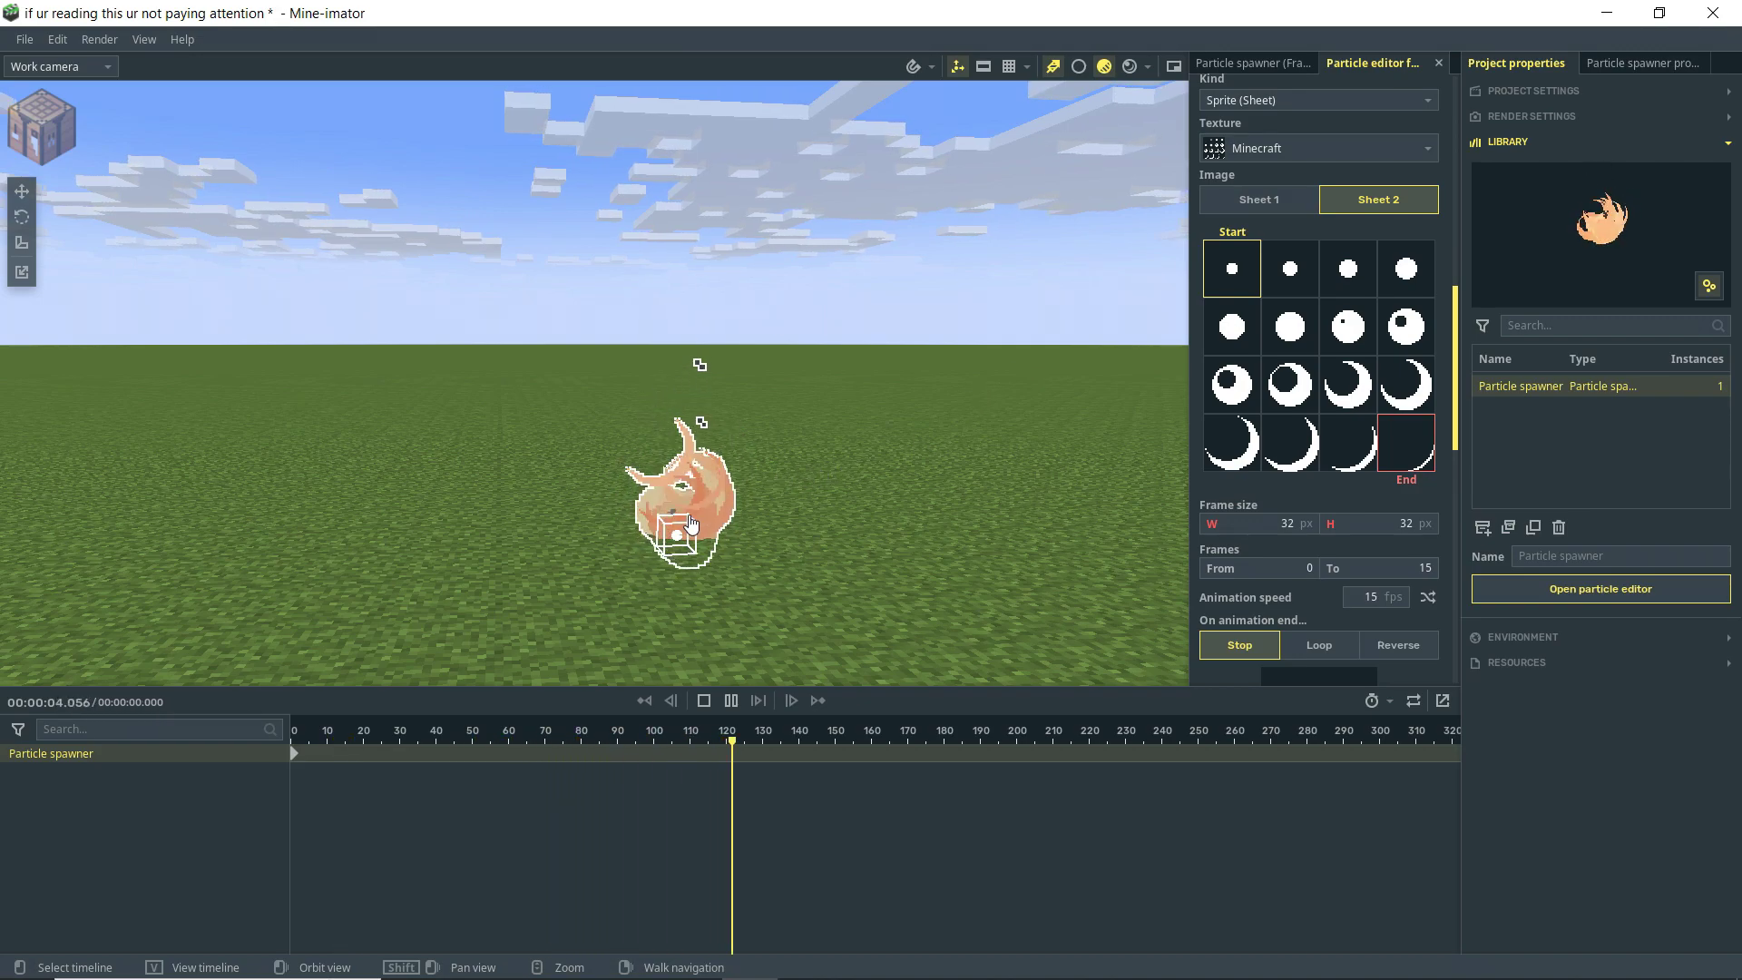
key(space)
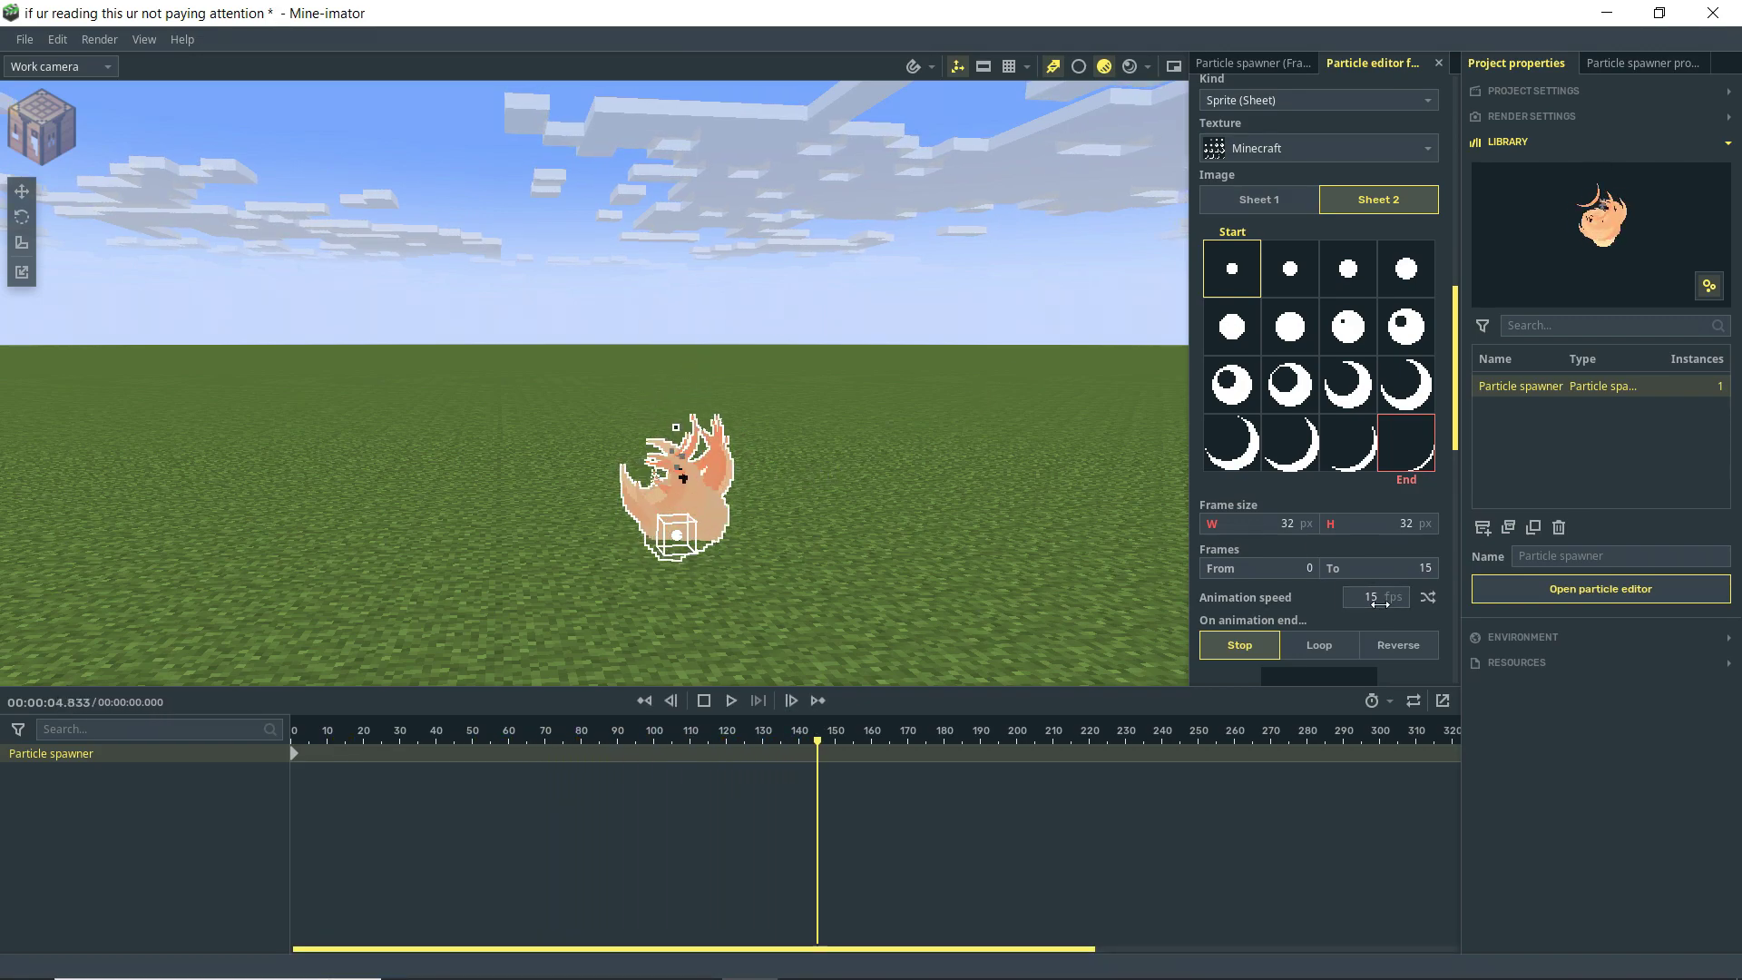
- Set the animation speed to 10 fps and replay the puffs from closer up
text(10)
key(Return)
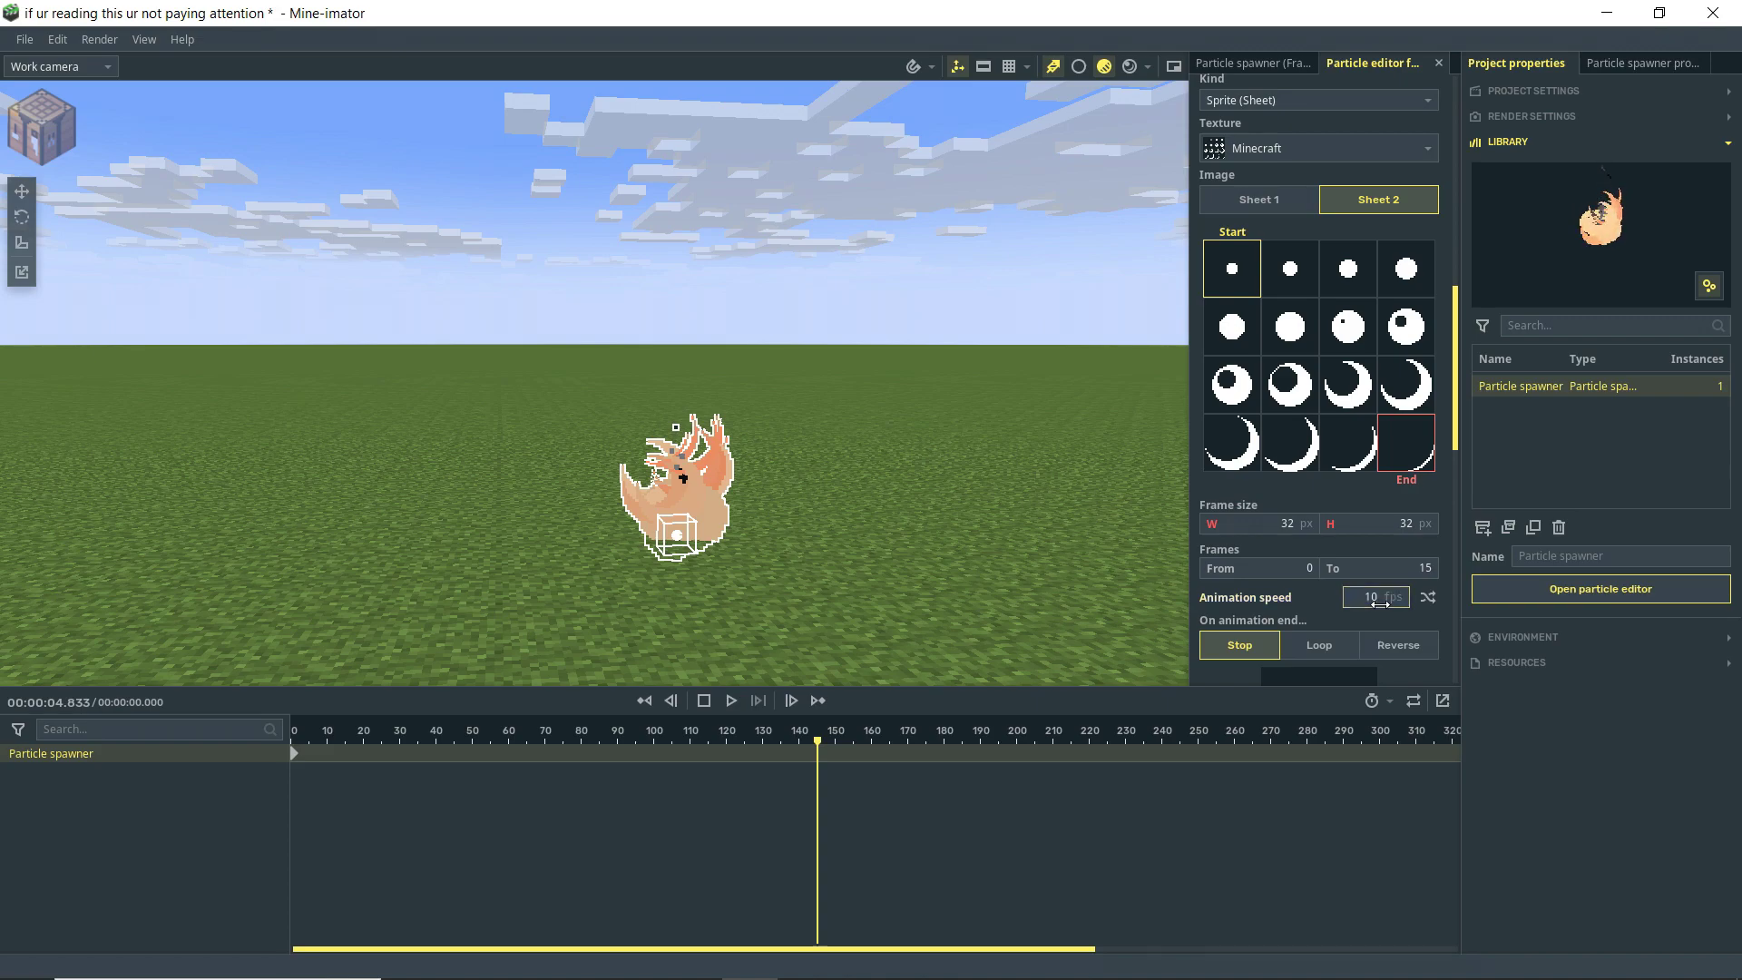
click(648, 703)
key(space)
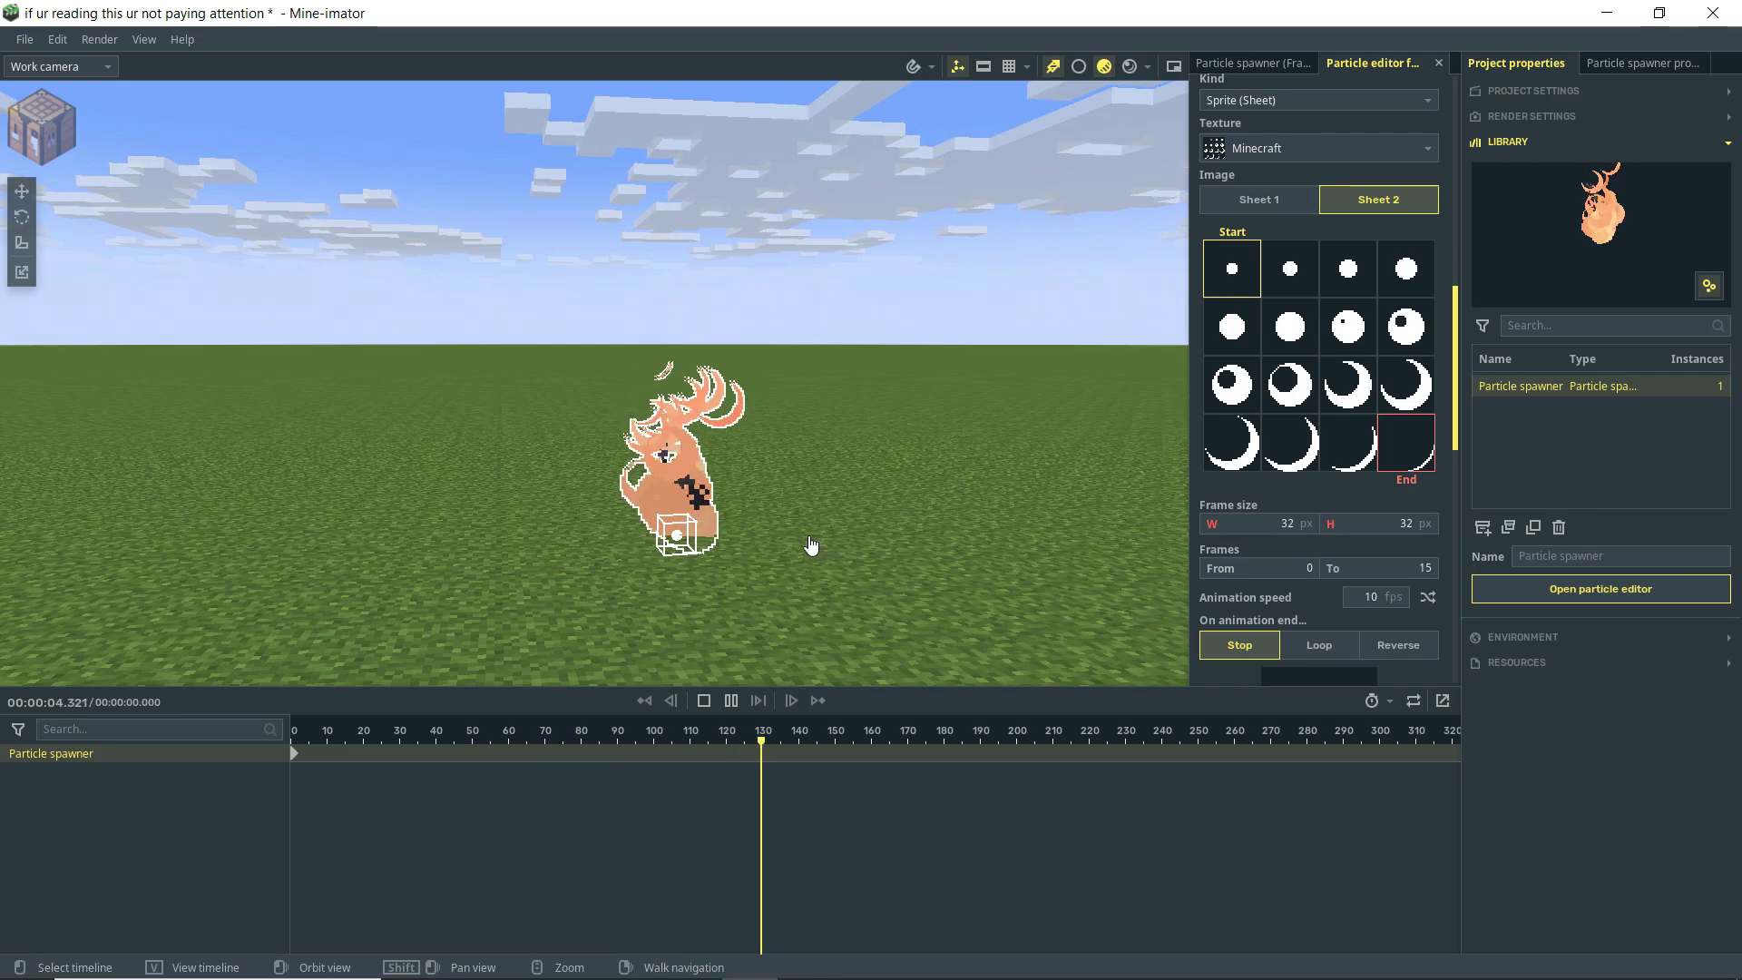
key(space)
key(w)
right_drag(816, 542, 817, 542)
key(space)
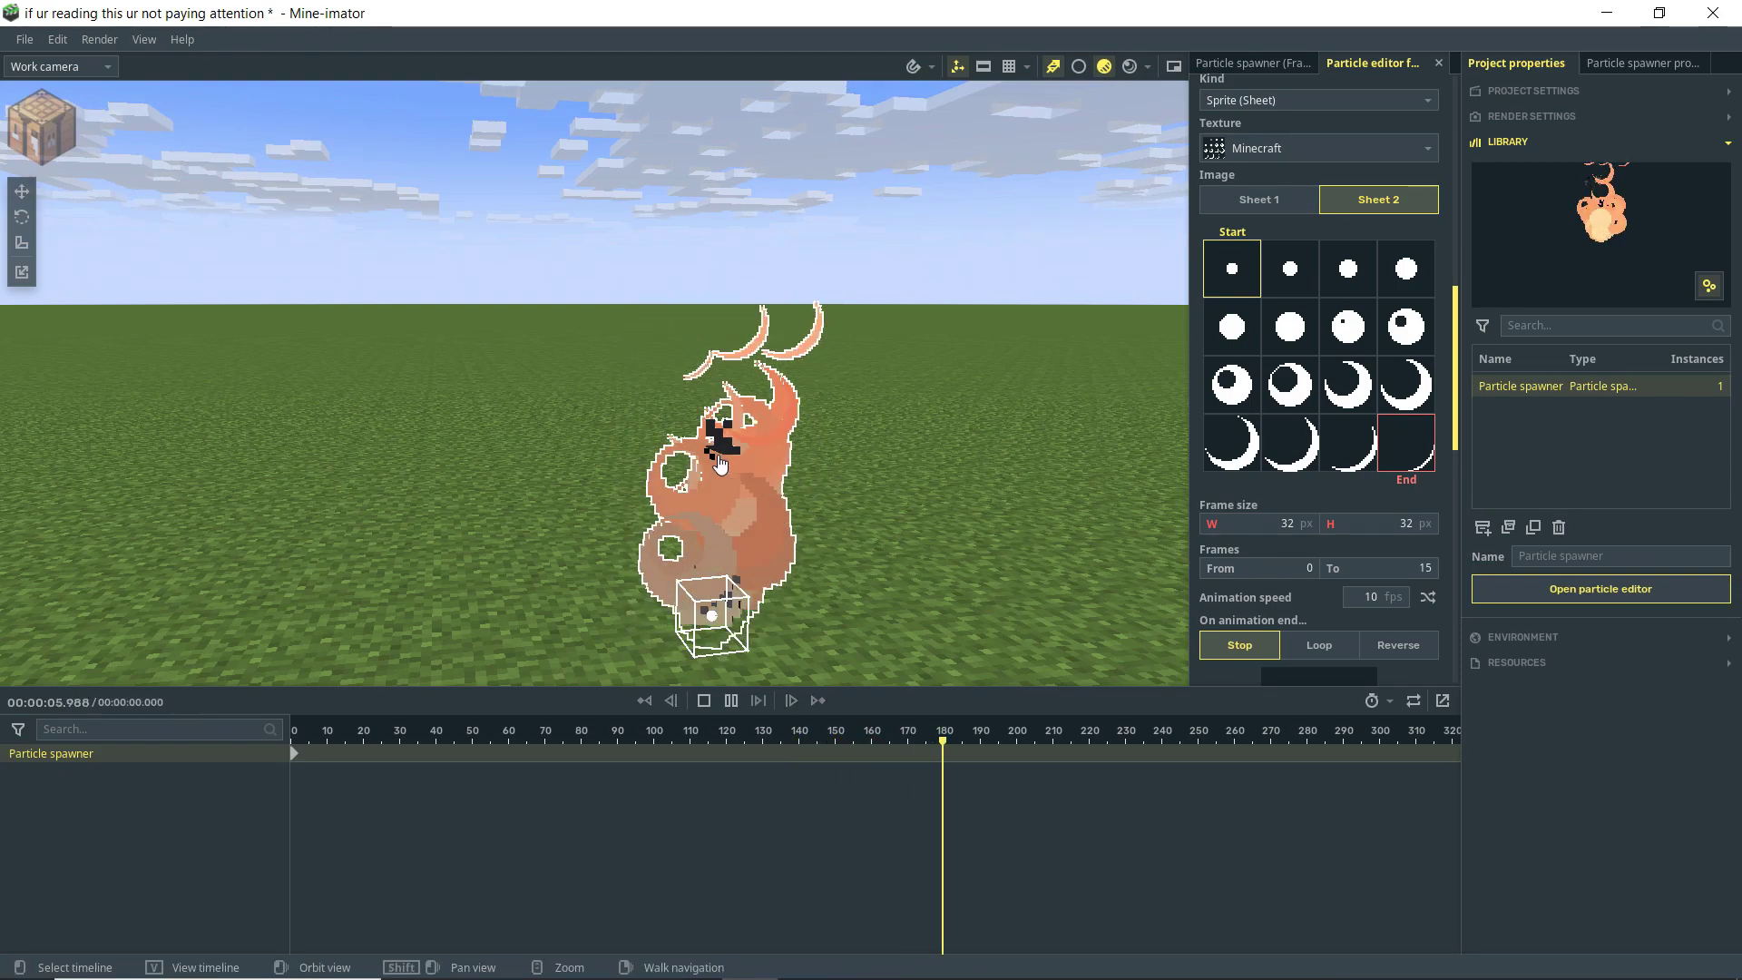
key(space)
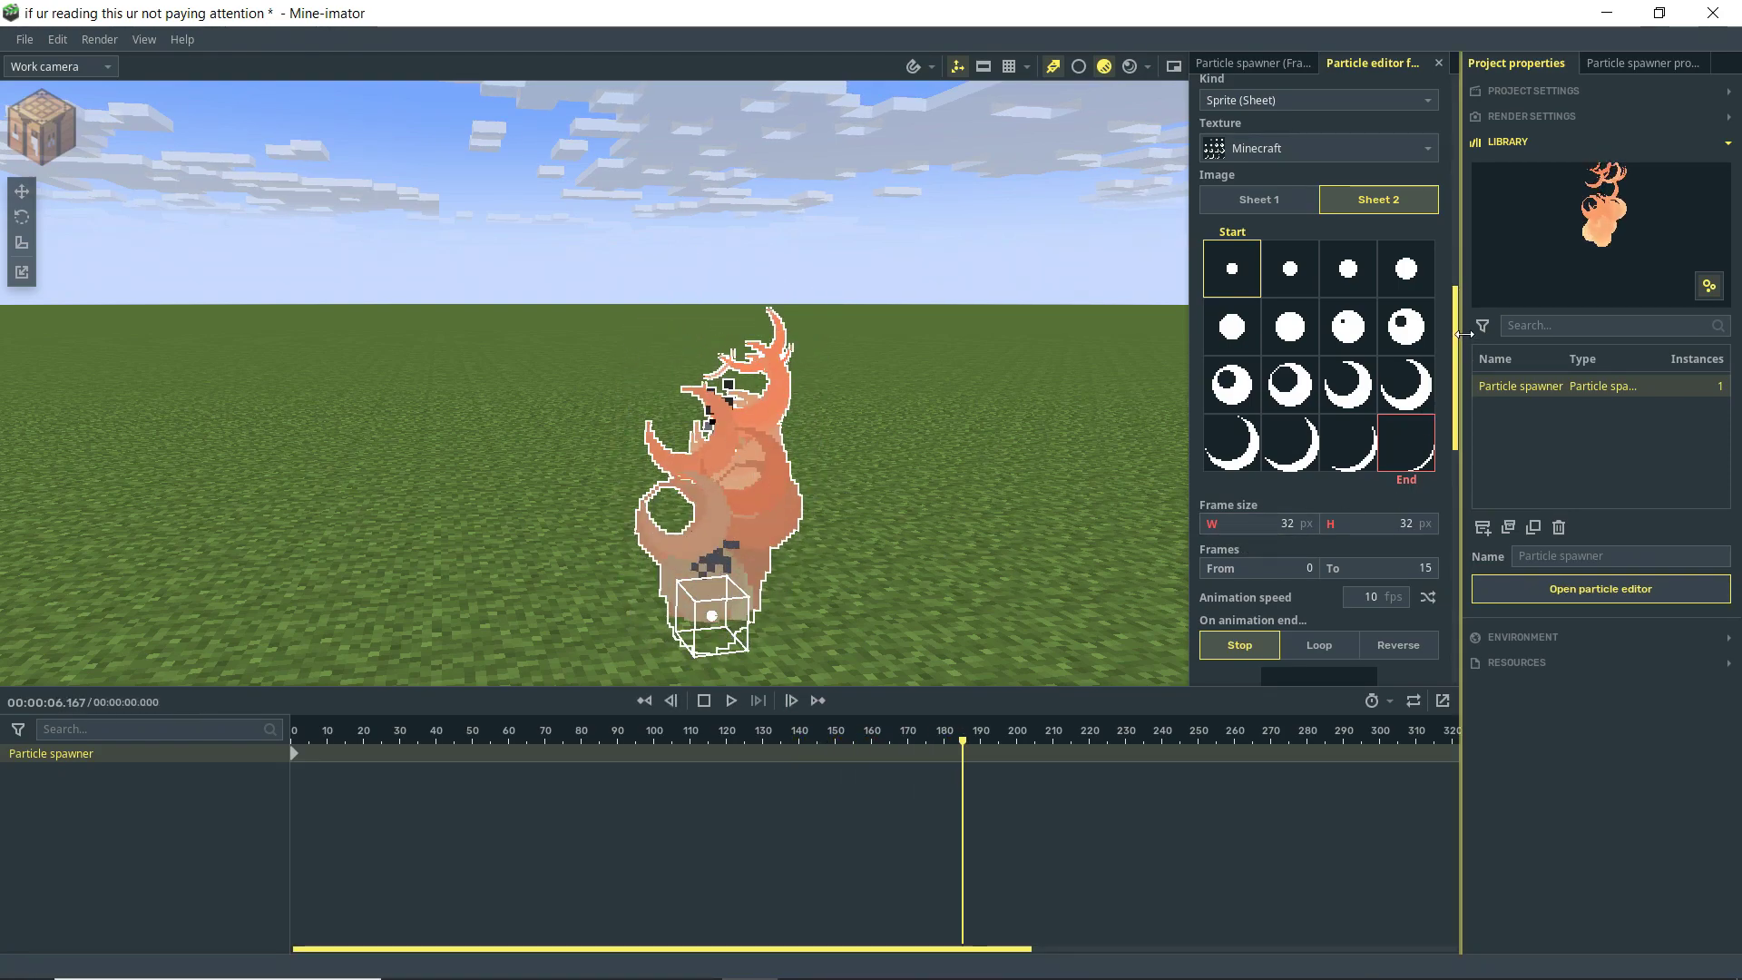
- Randomise the Rotation sprite angle between 0° and 360°, then replay the particles
drag(1455, 322, 1455, 423)
scroll(1388, 634, down, 5)
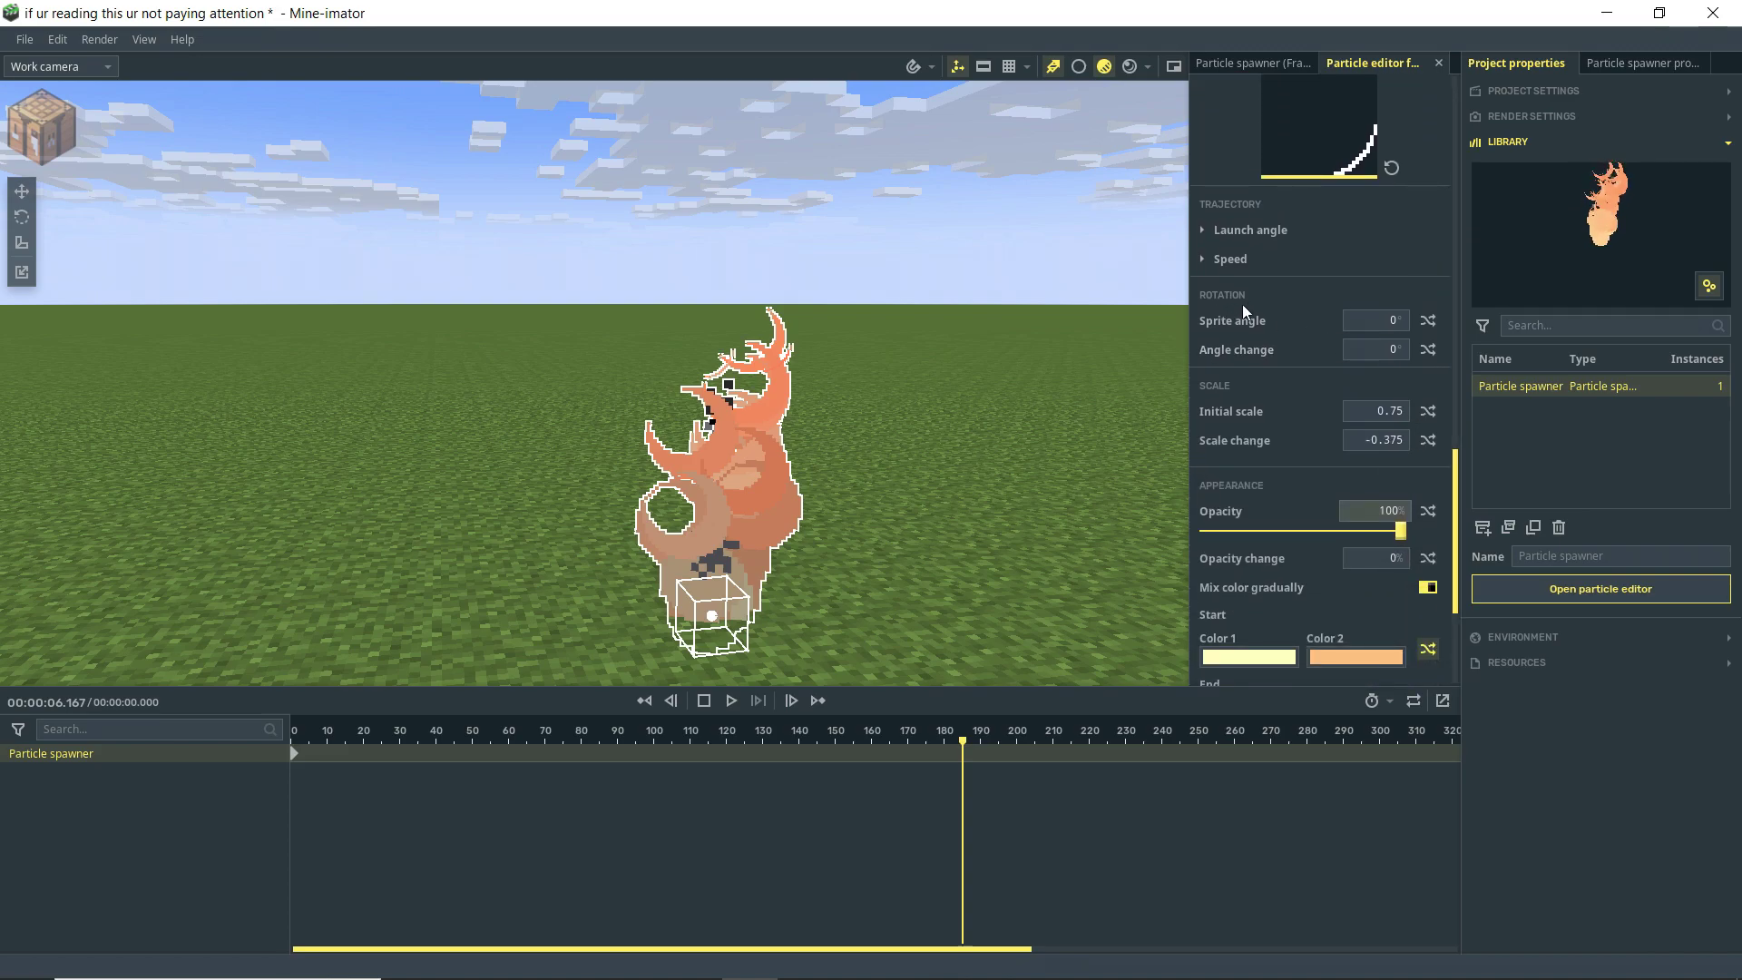
click(1427, 323)
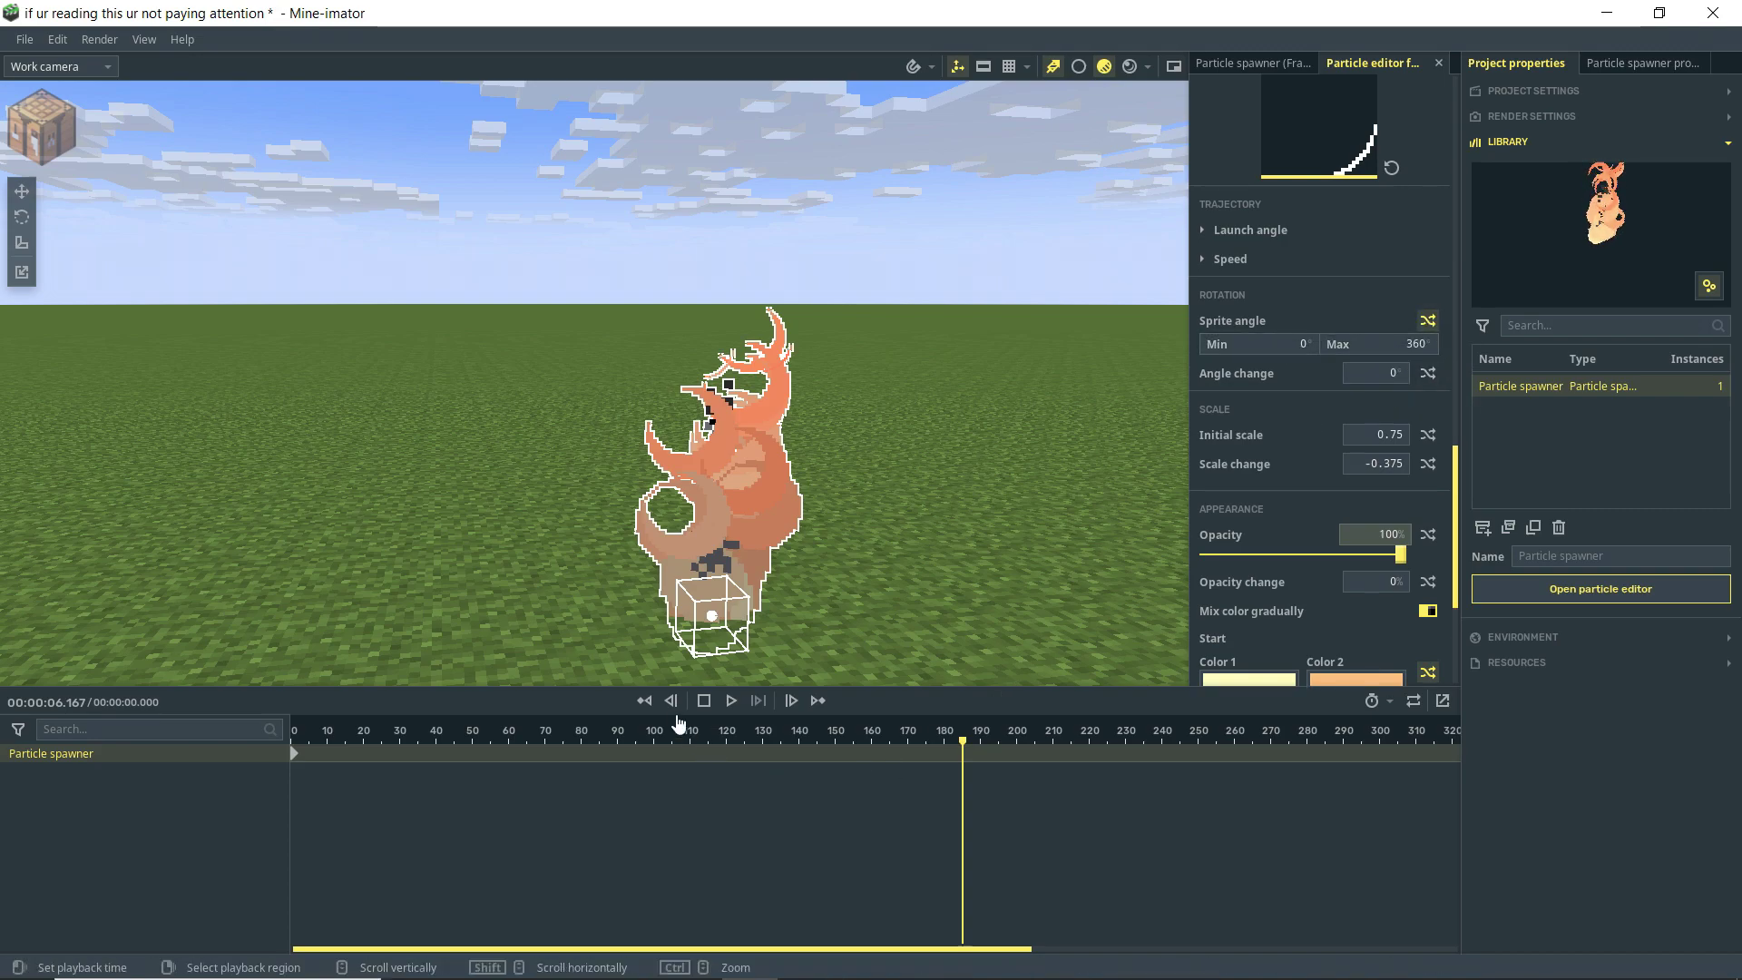
click(646, 702)
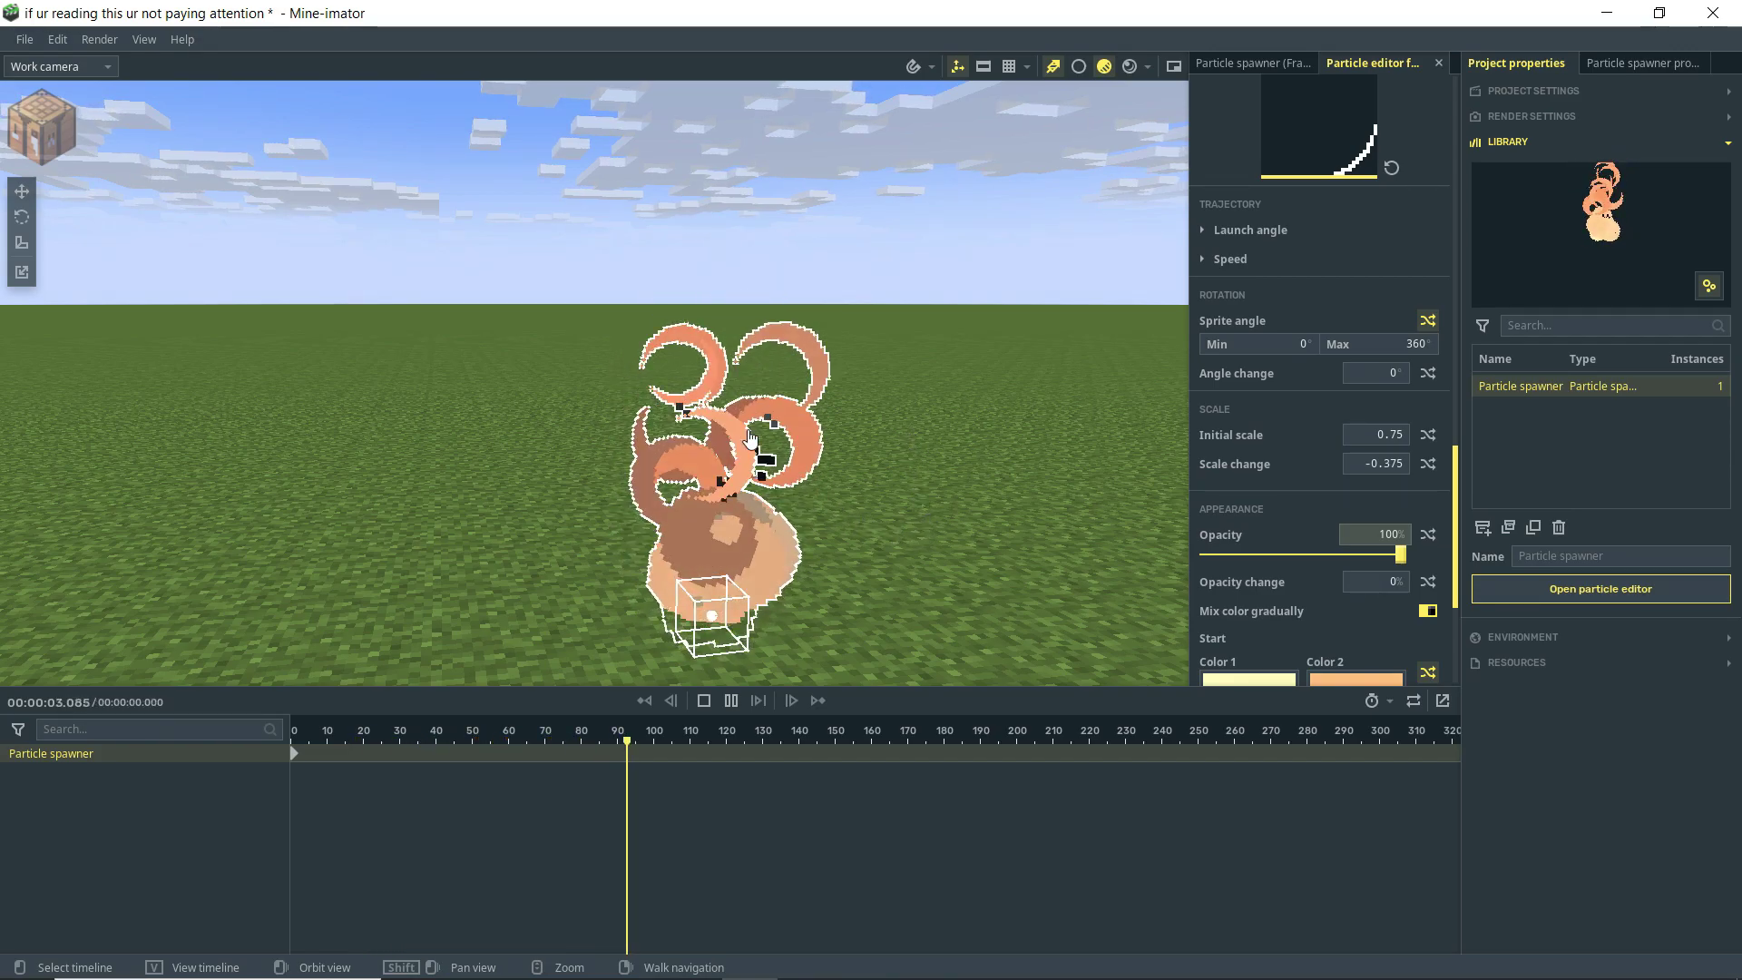
right_drag(728, 404, 728, 390)
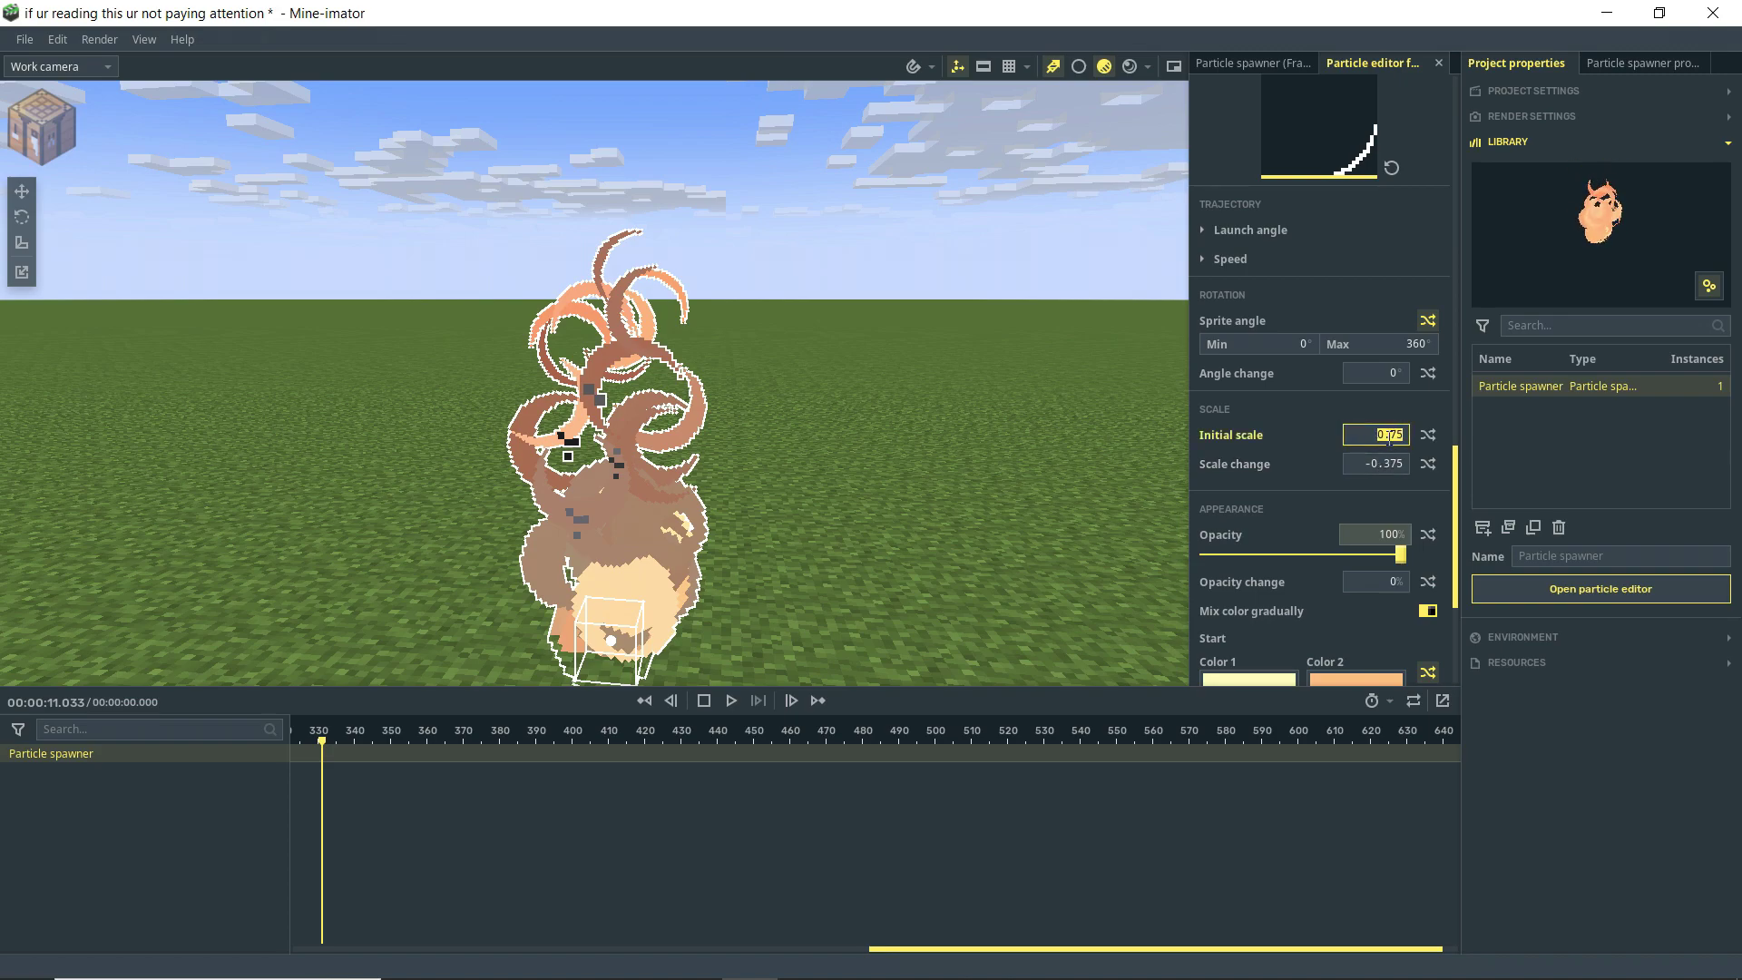
- Set the initial scale to 0.2 and play back the particles growing with scale change 2
text(0.2)
key(Return)
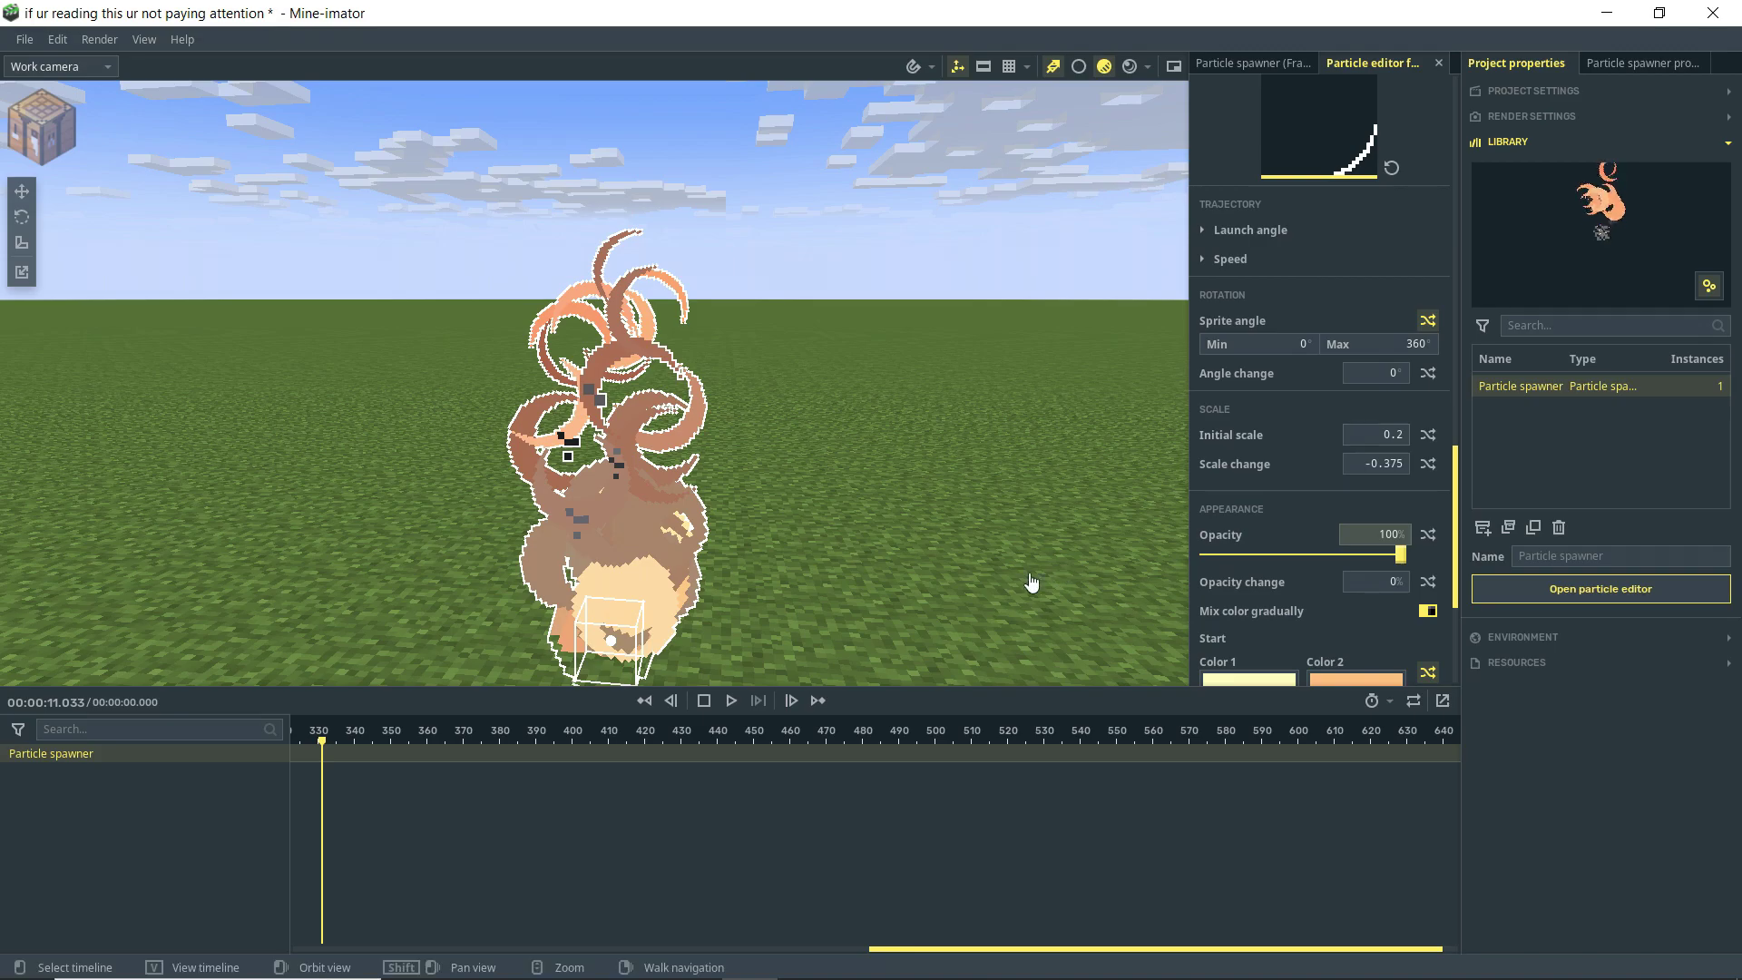
key(space)
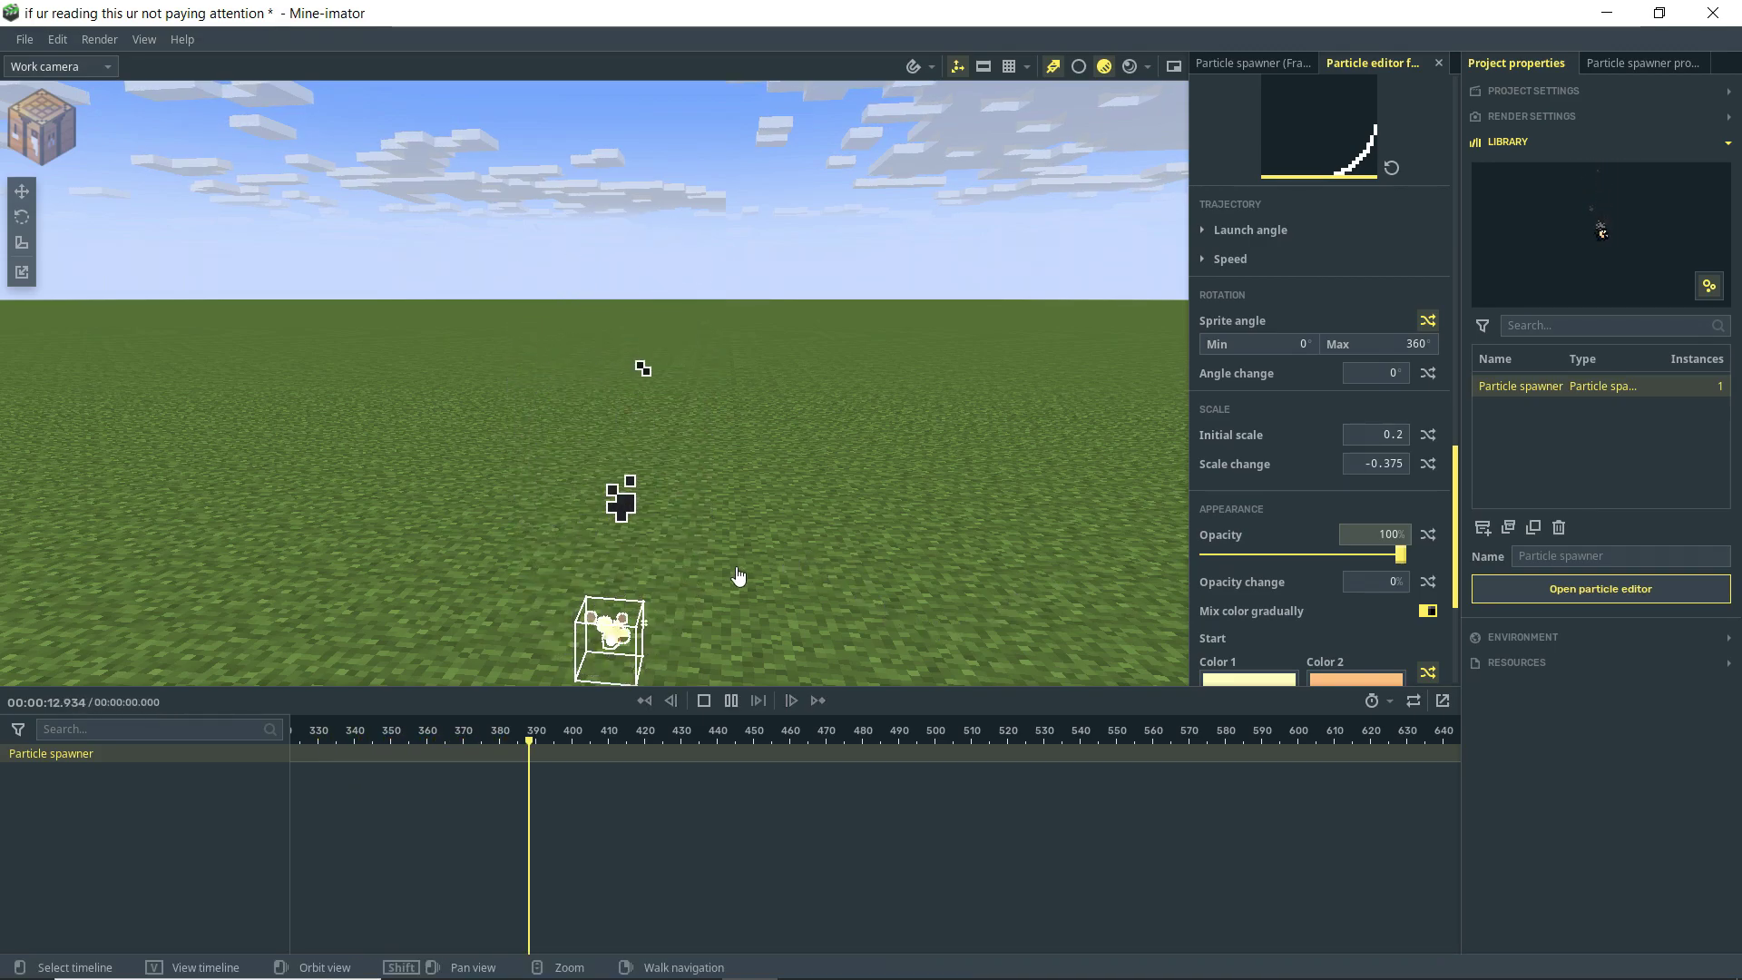
right_drag(658, 629, 708, 584)
key(space)
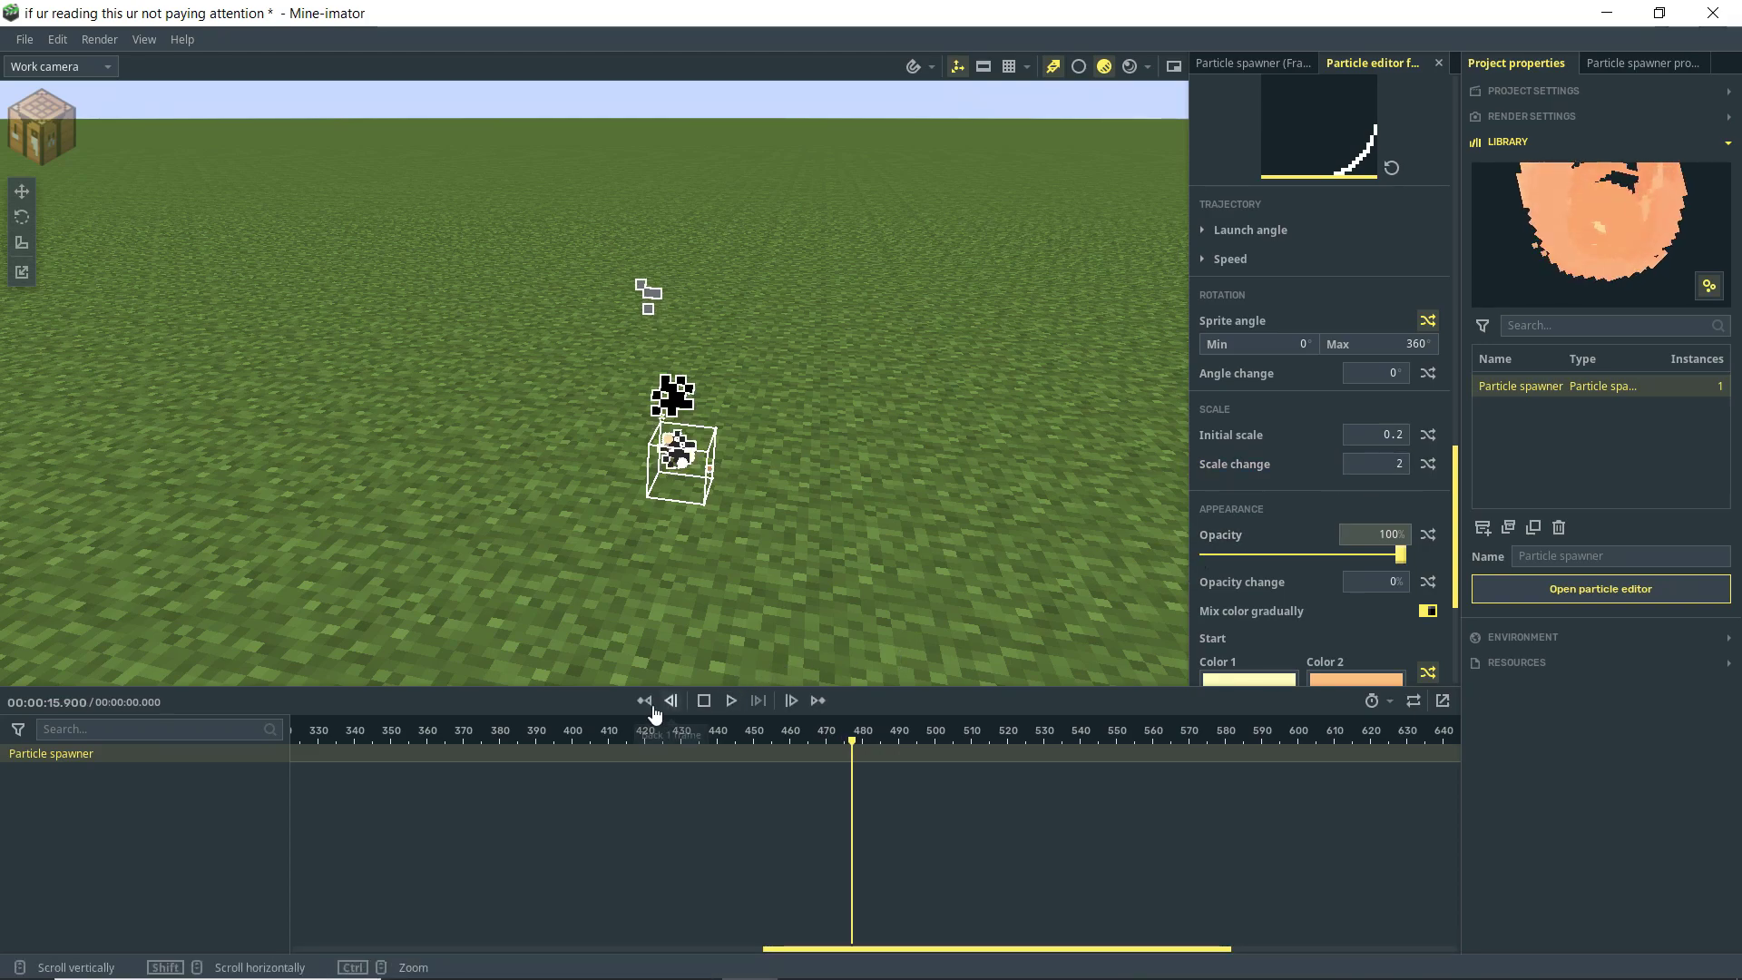
click(644, 701)
key(space)
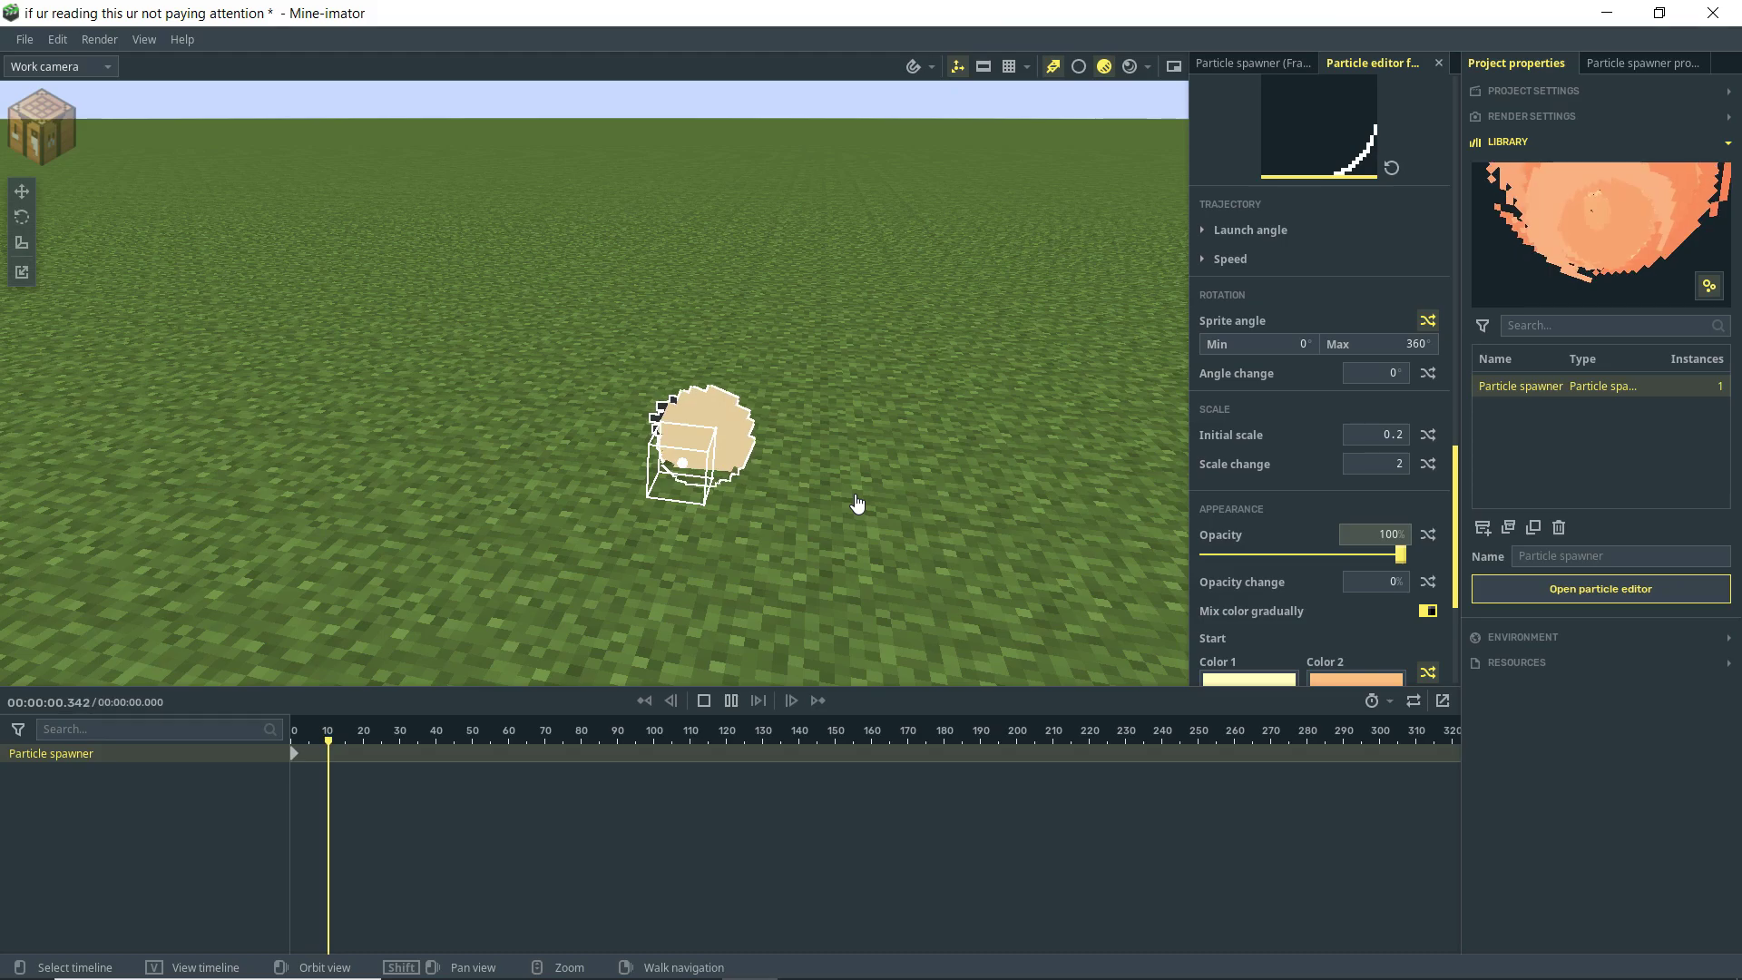
right_drag(857, 503, 855, 510)
key(s)
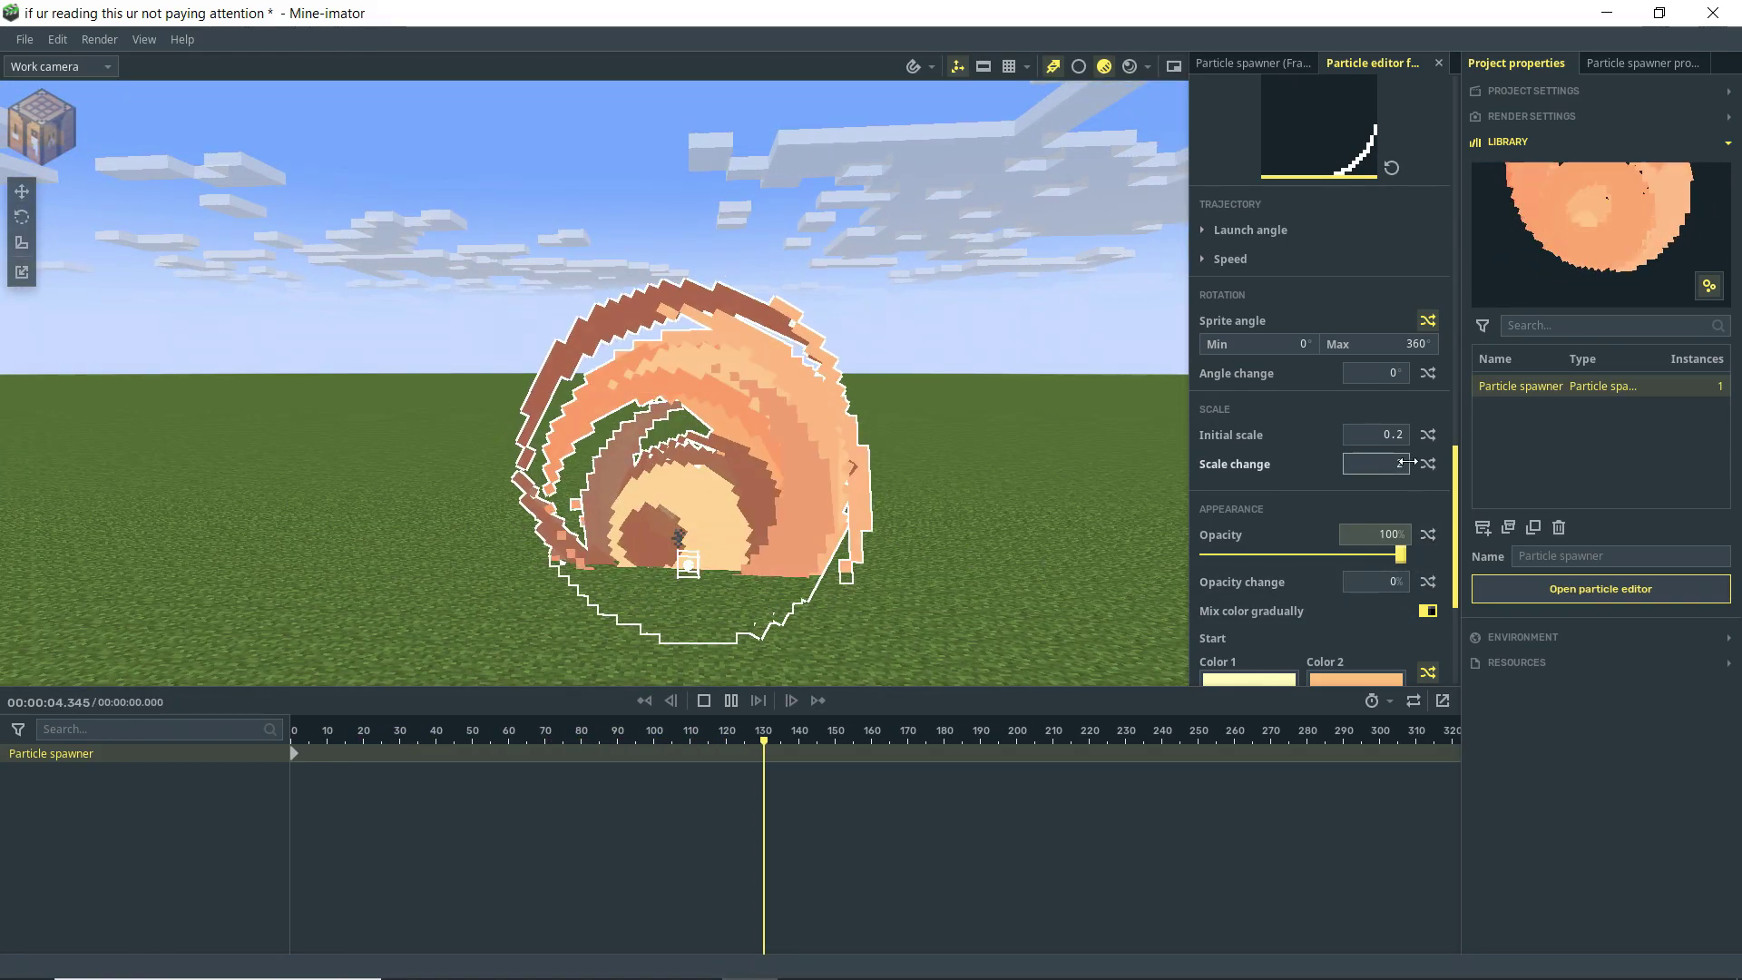
- Change the initial scale to 1
click(1387, 436)
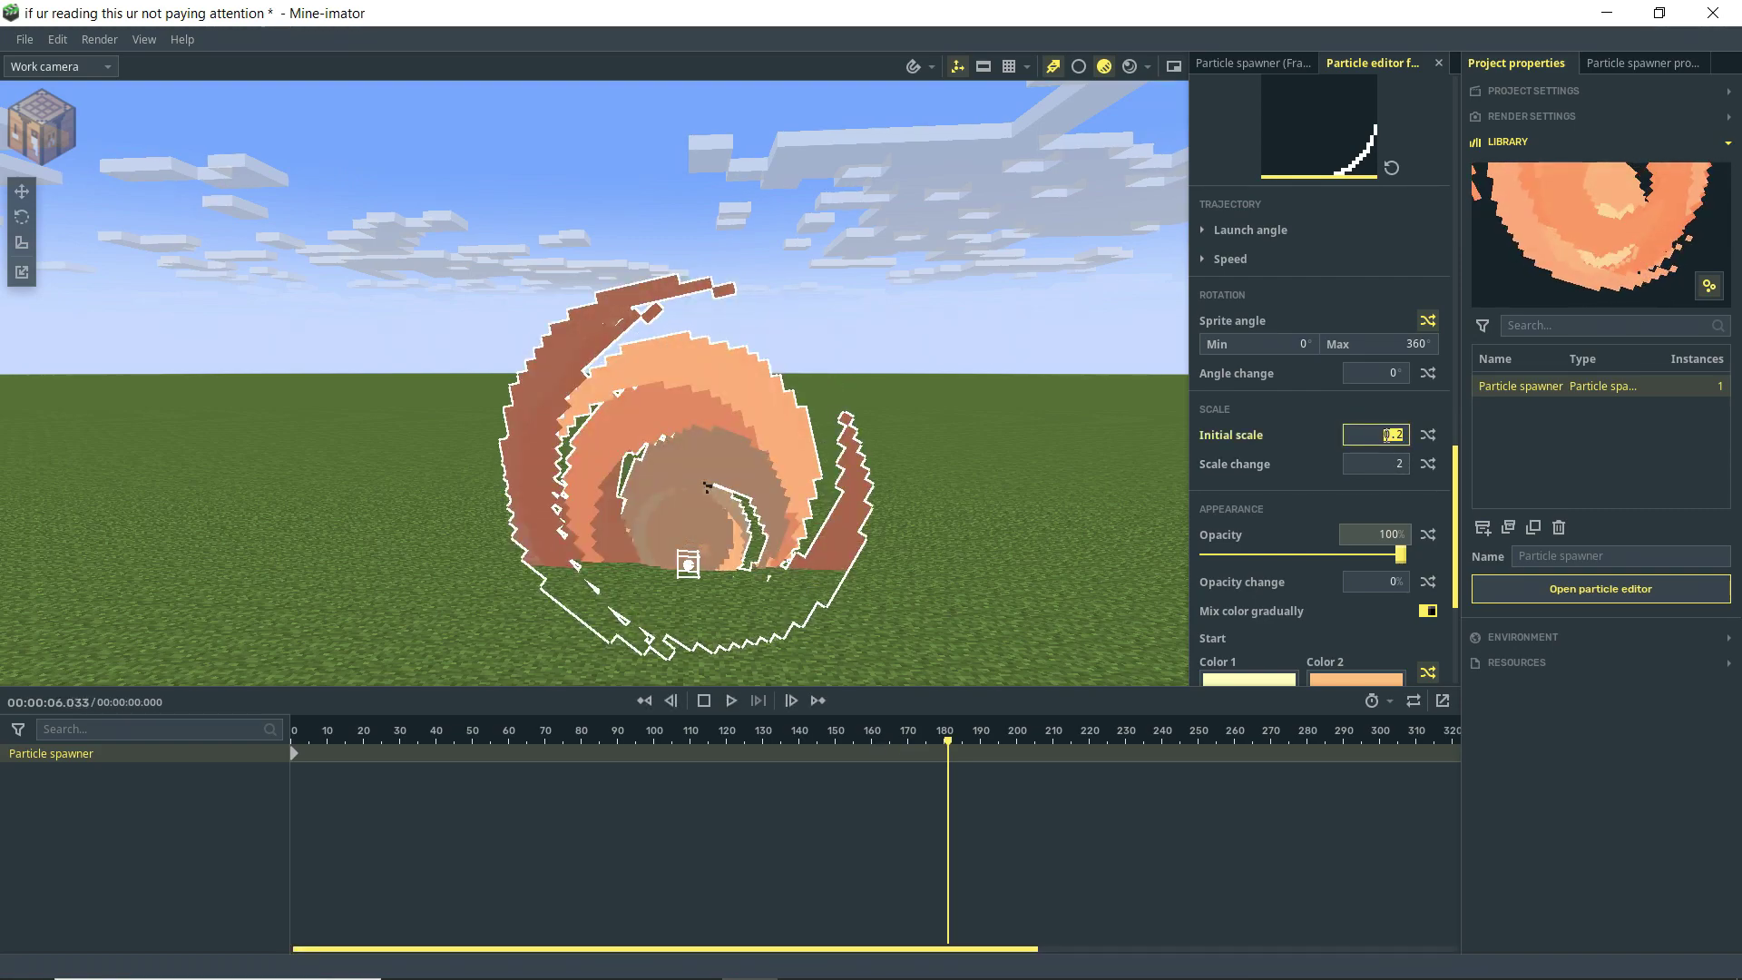
text(1)
key(Return)
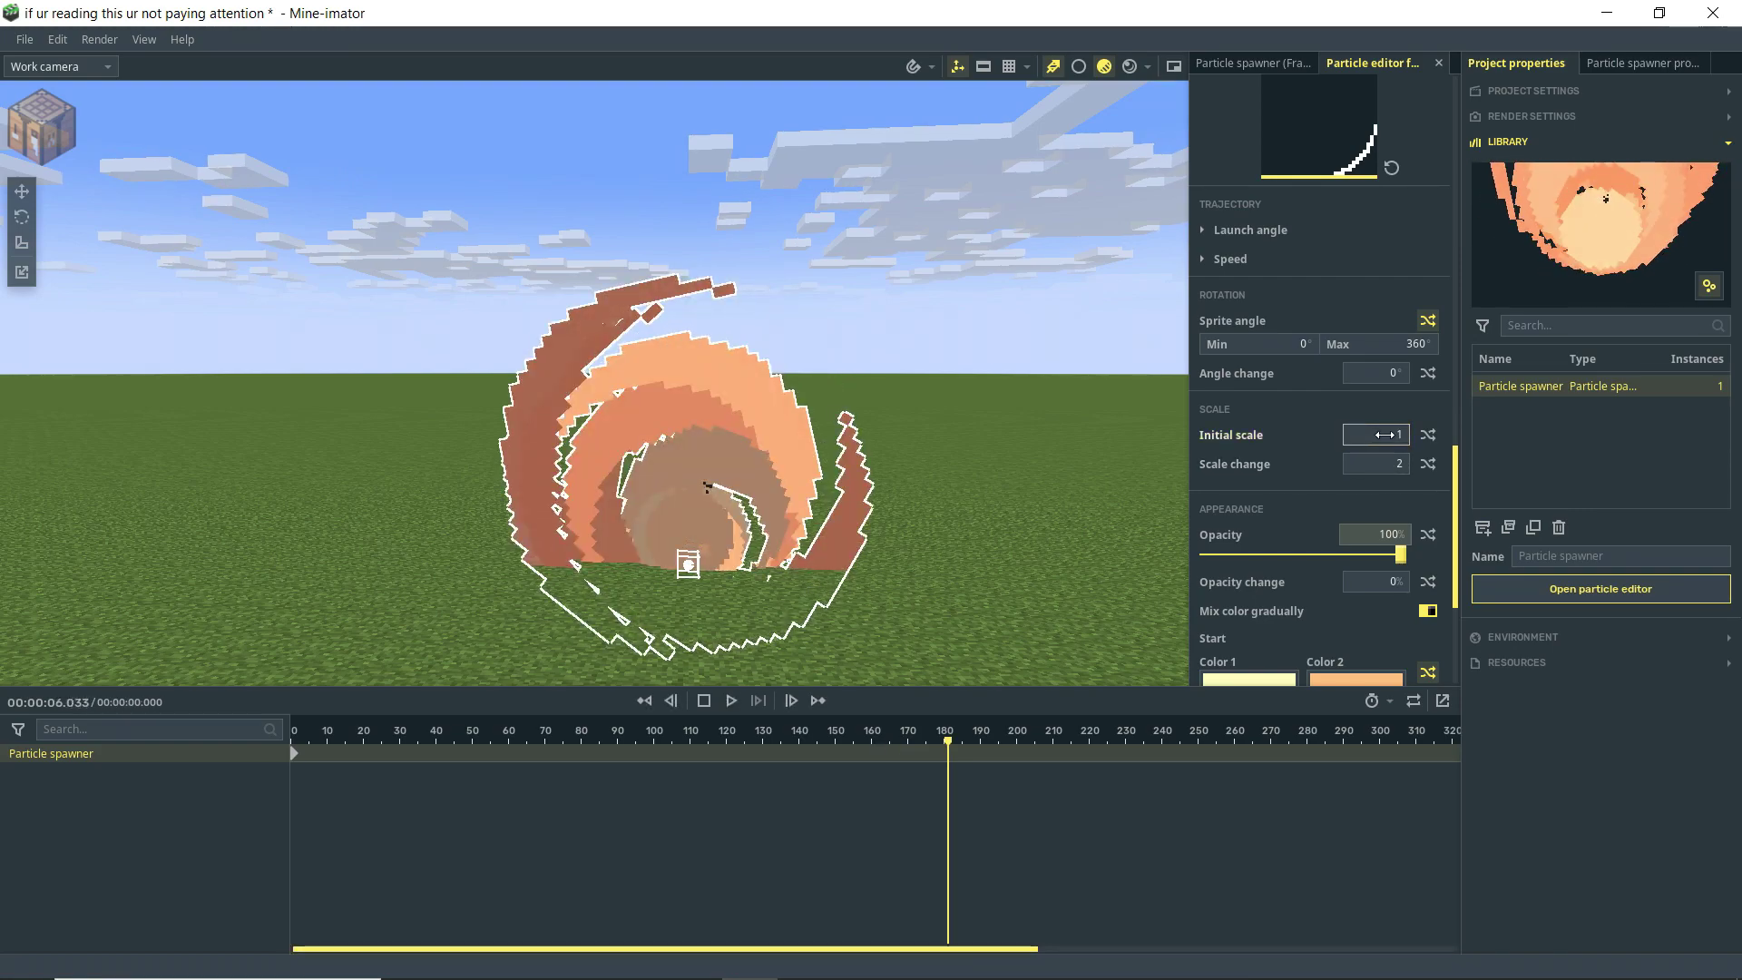
- Replay the fire particle animation from the start and pause it
click(645, 707)
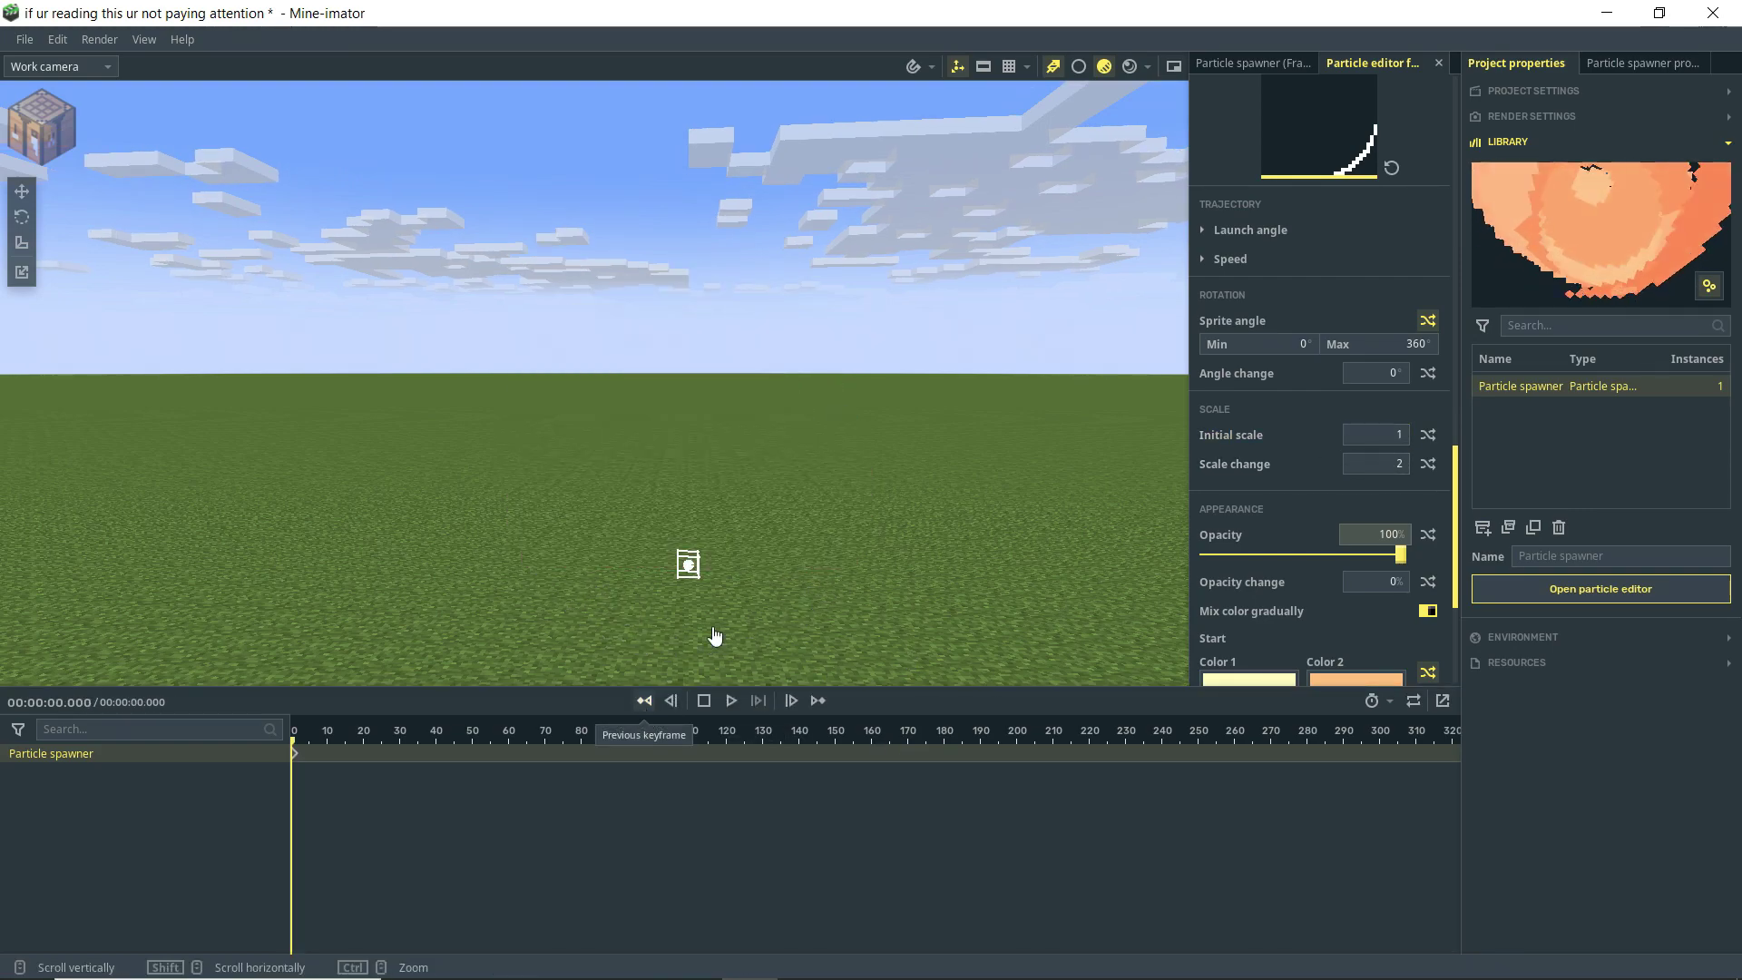
key(space)
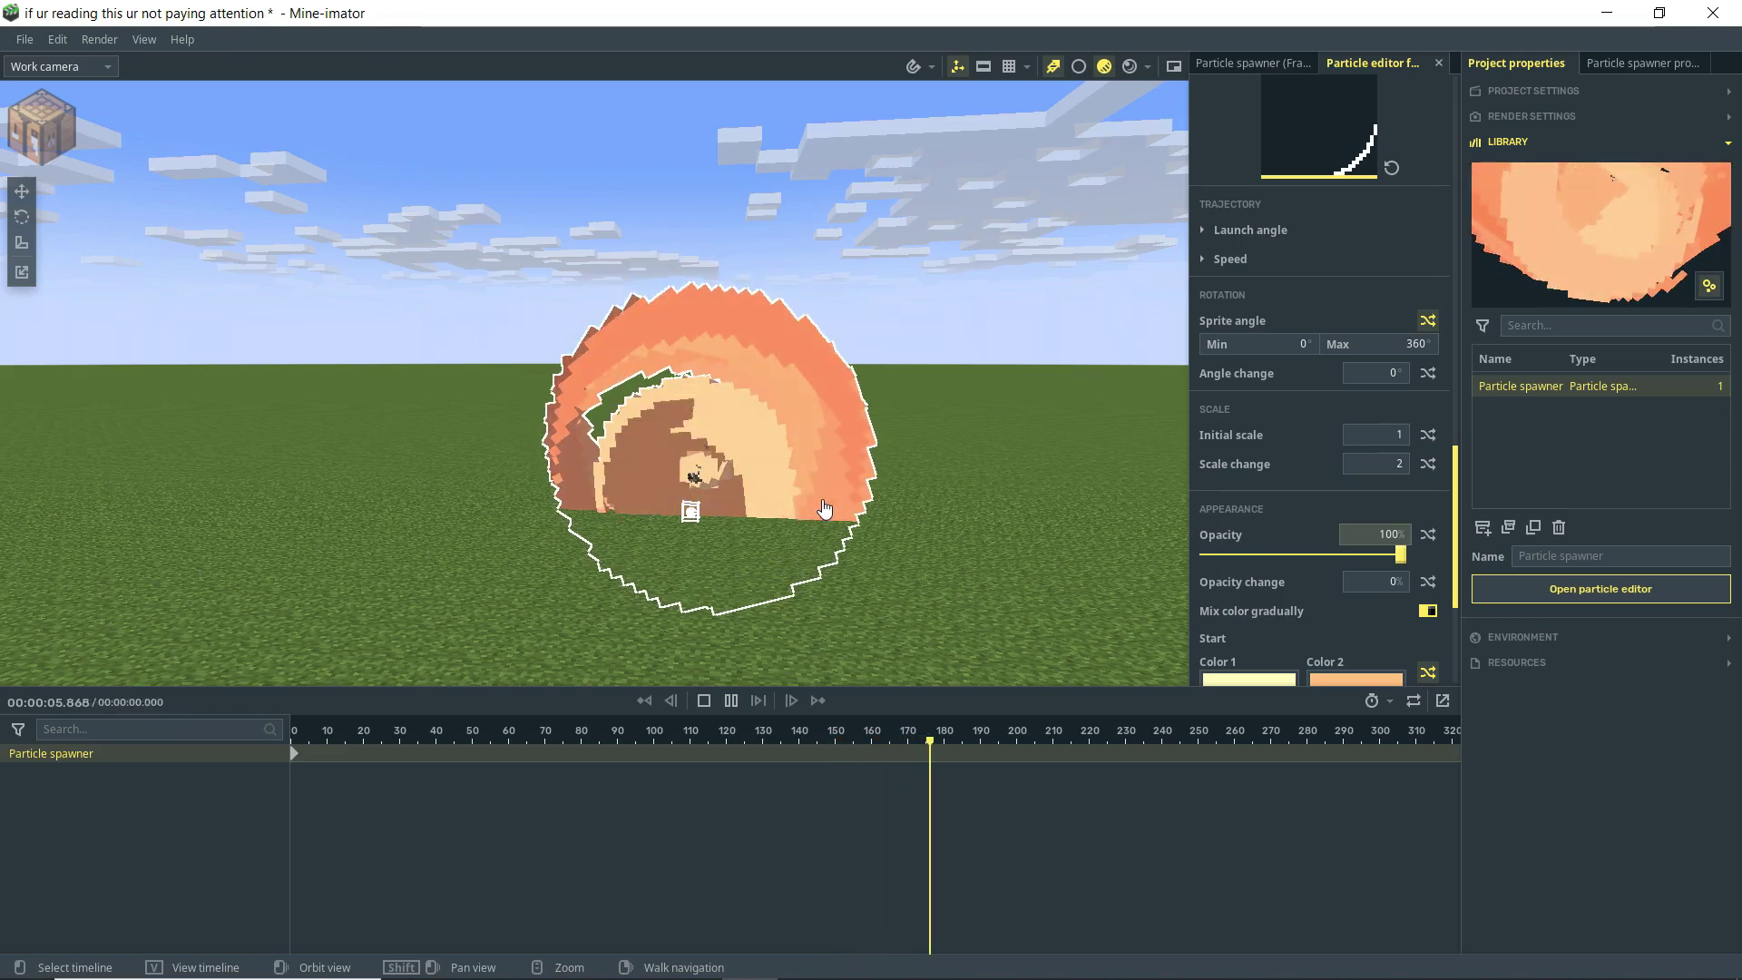
key(space)
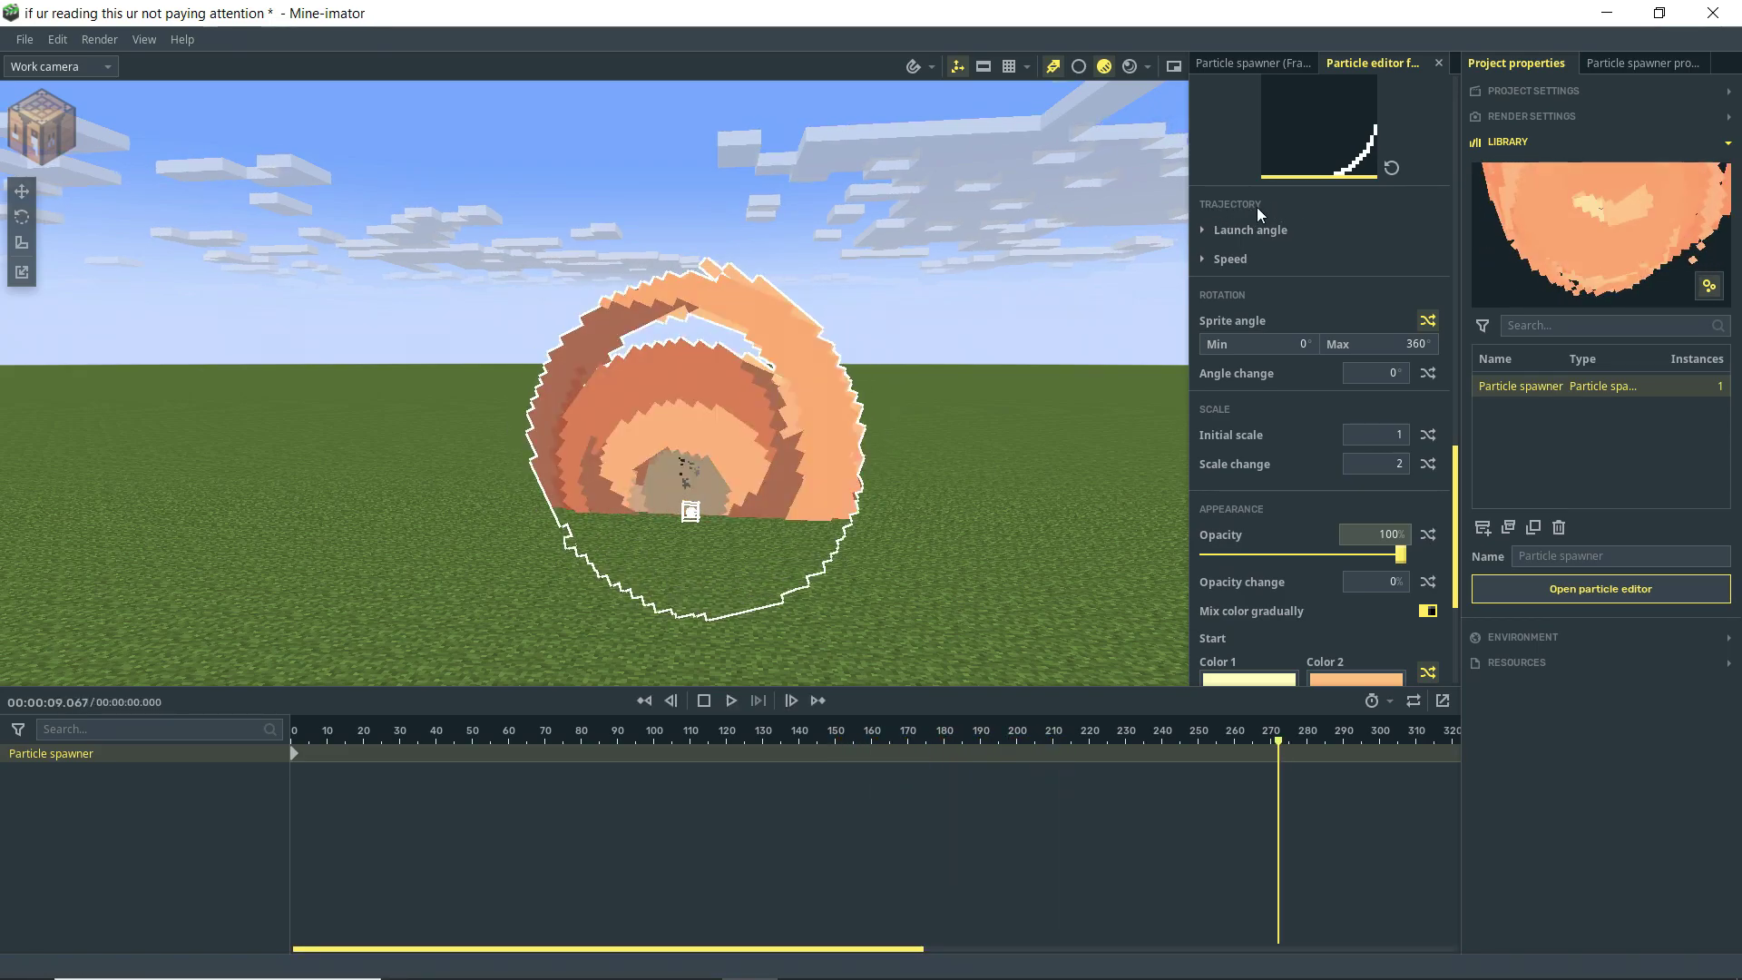
- Expand Launch angle and Speed, and enable Separate XYZ speeds ranging -10 to 10
click(1260, 234)
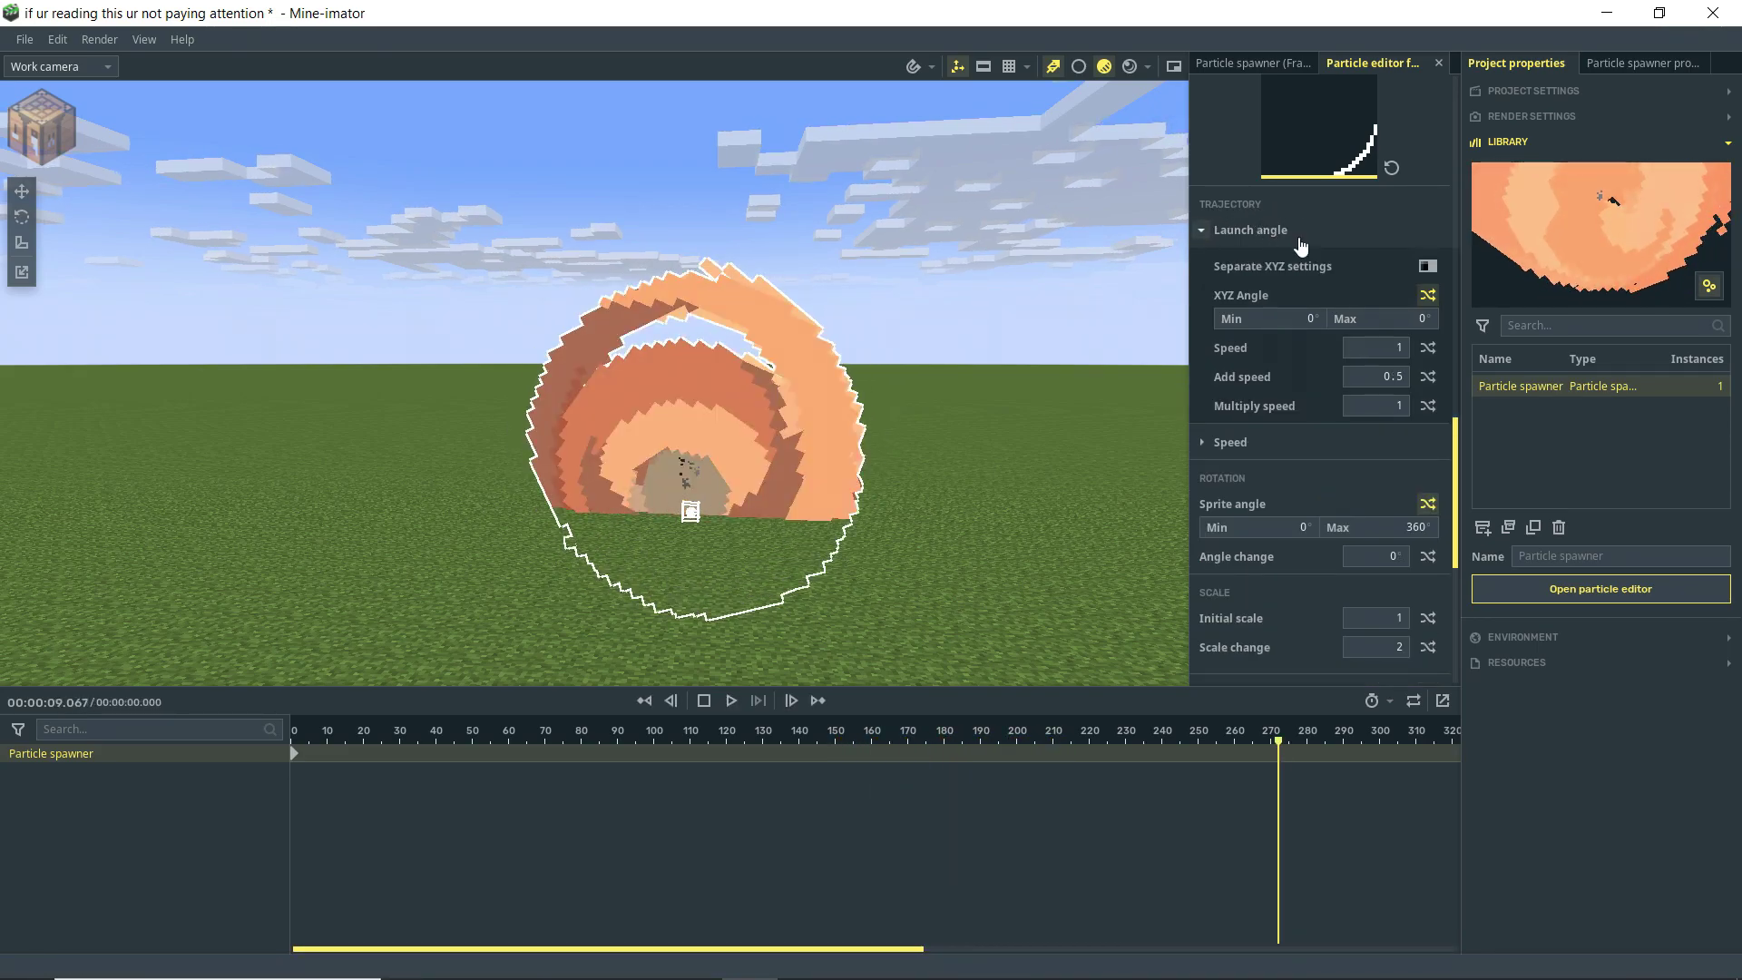
click(1232, 444)
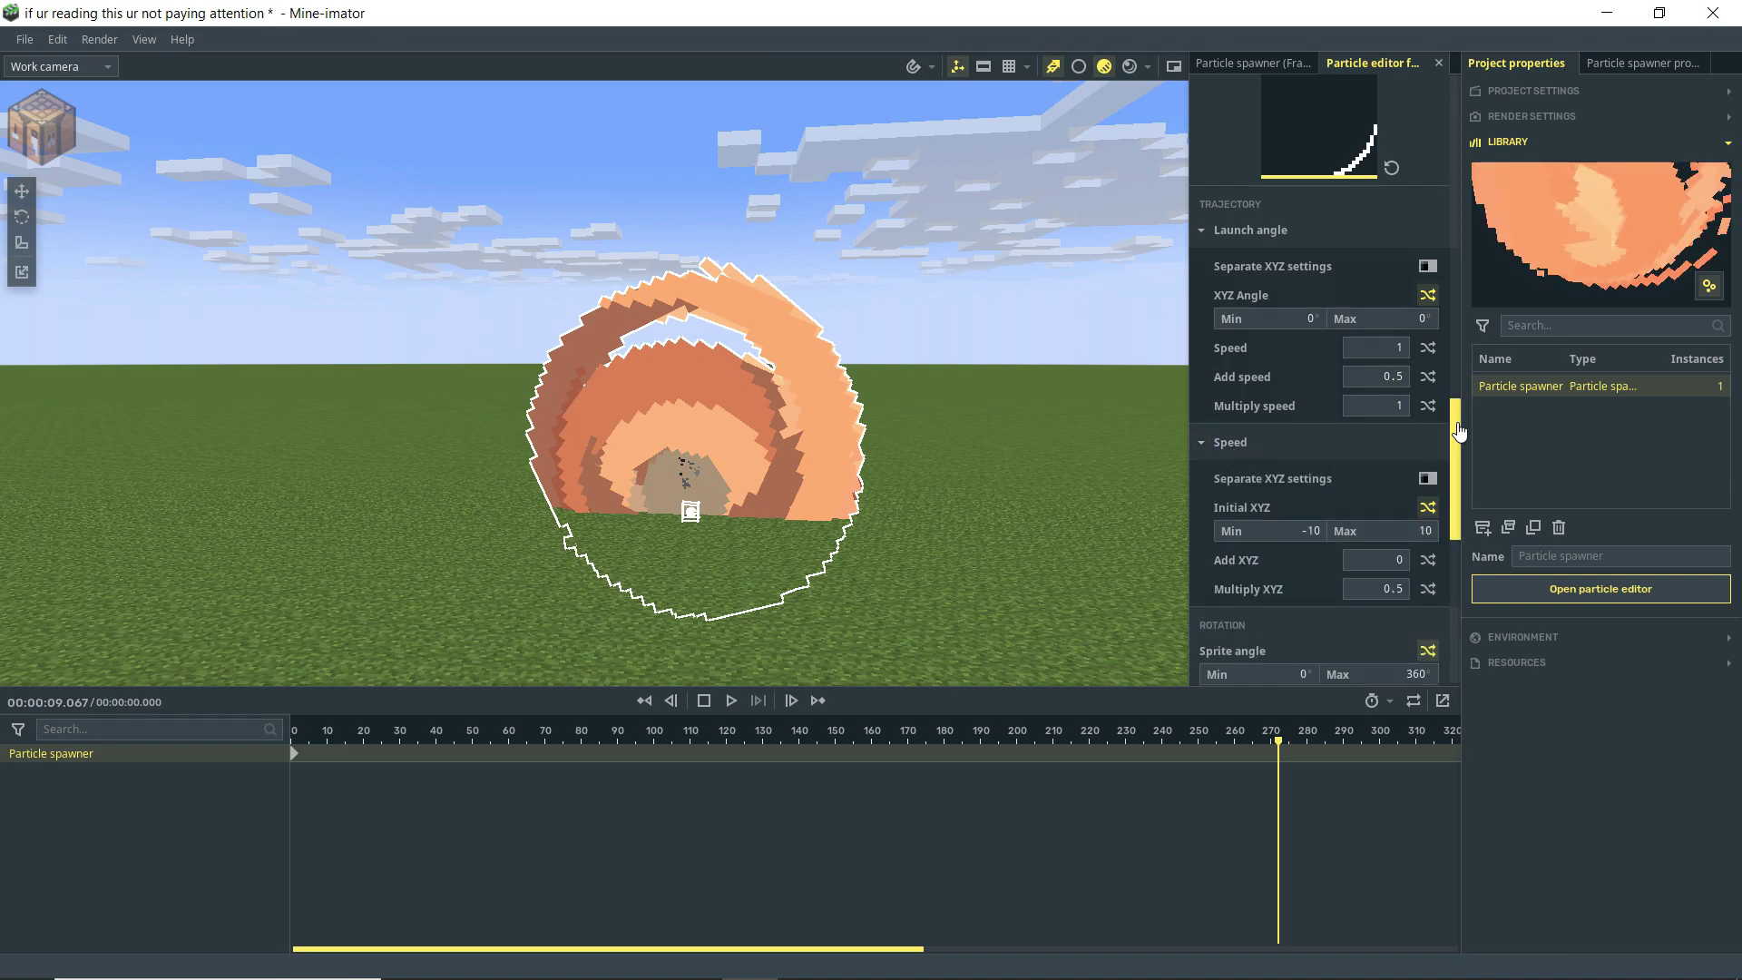
drag(1457, 437, 1458, 452)
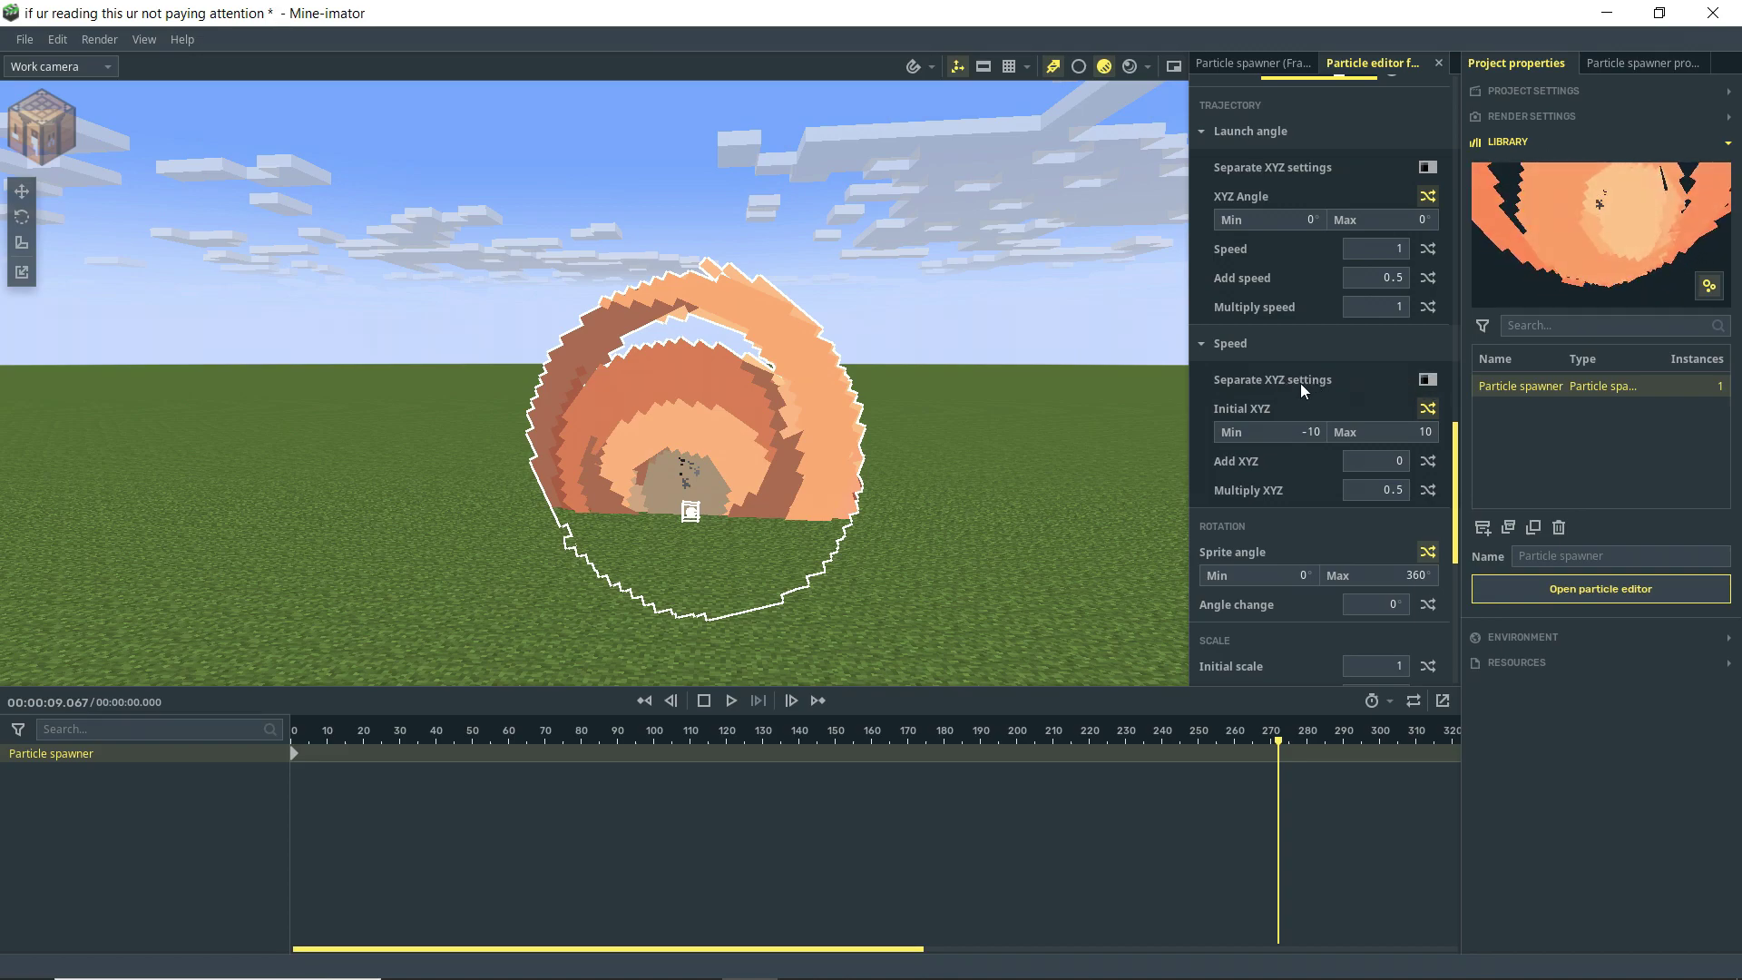
click(1428, 381)
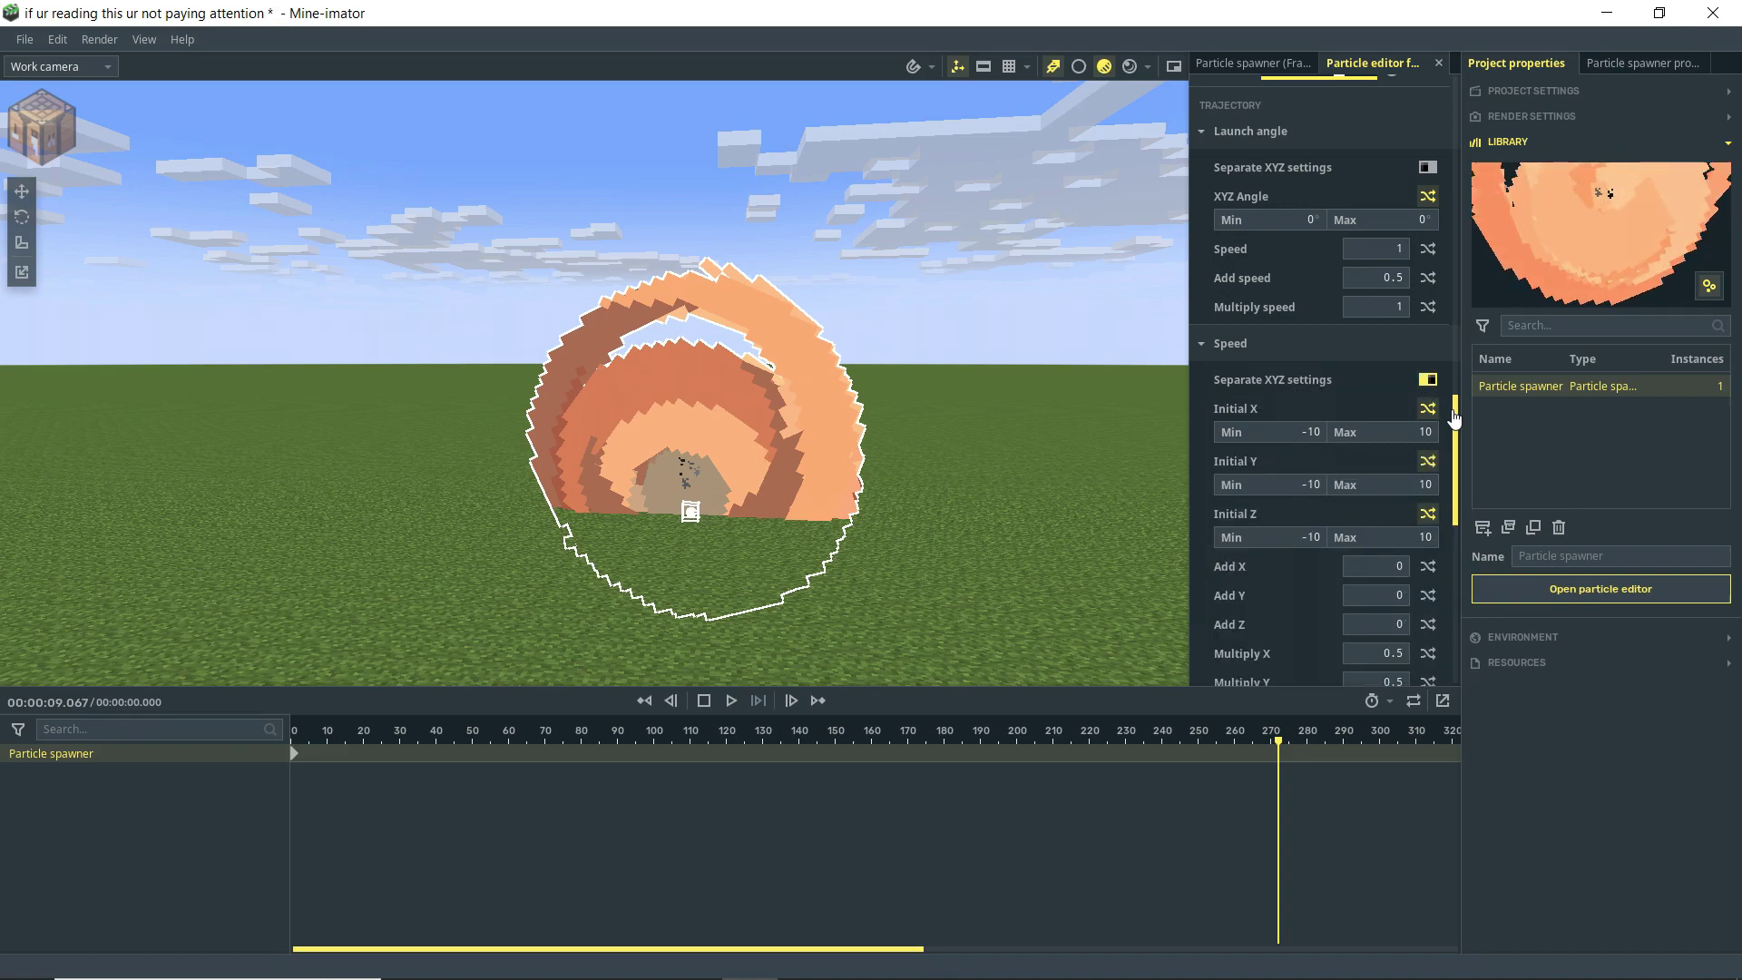
- Set Initial Y max and Initial X min speeds to 0, rewind, and edit the X maximum
click(1311, 485)
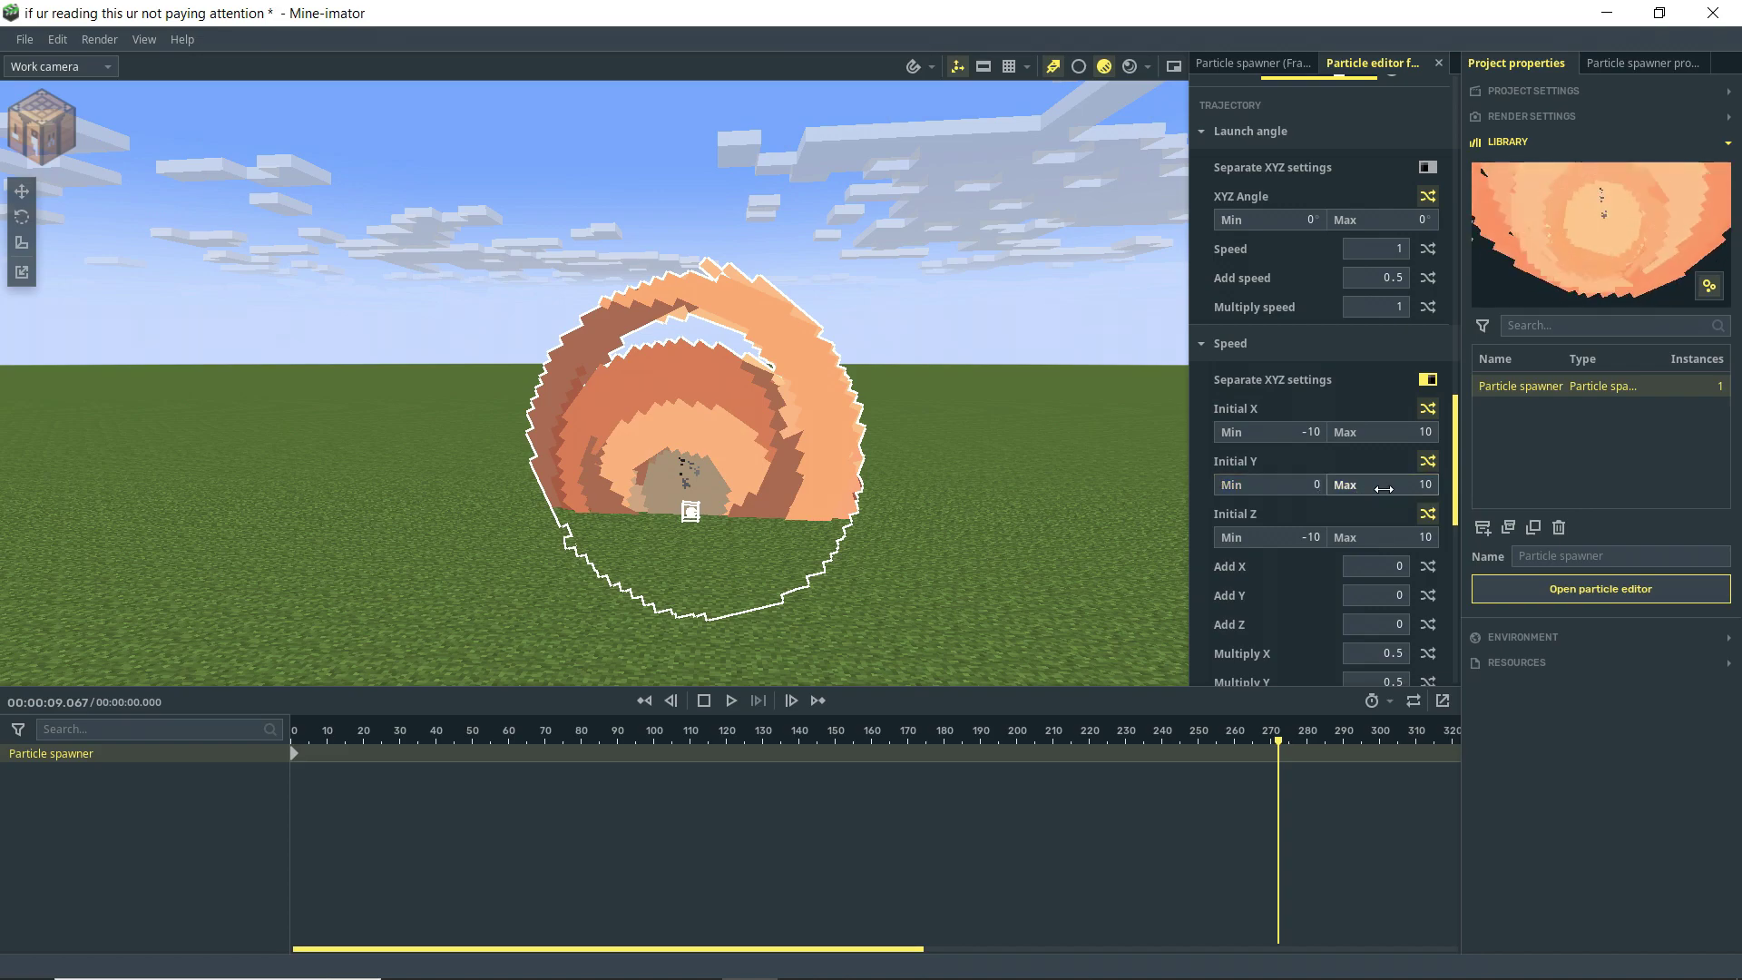
key(Return)
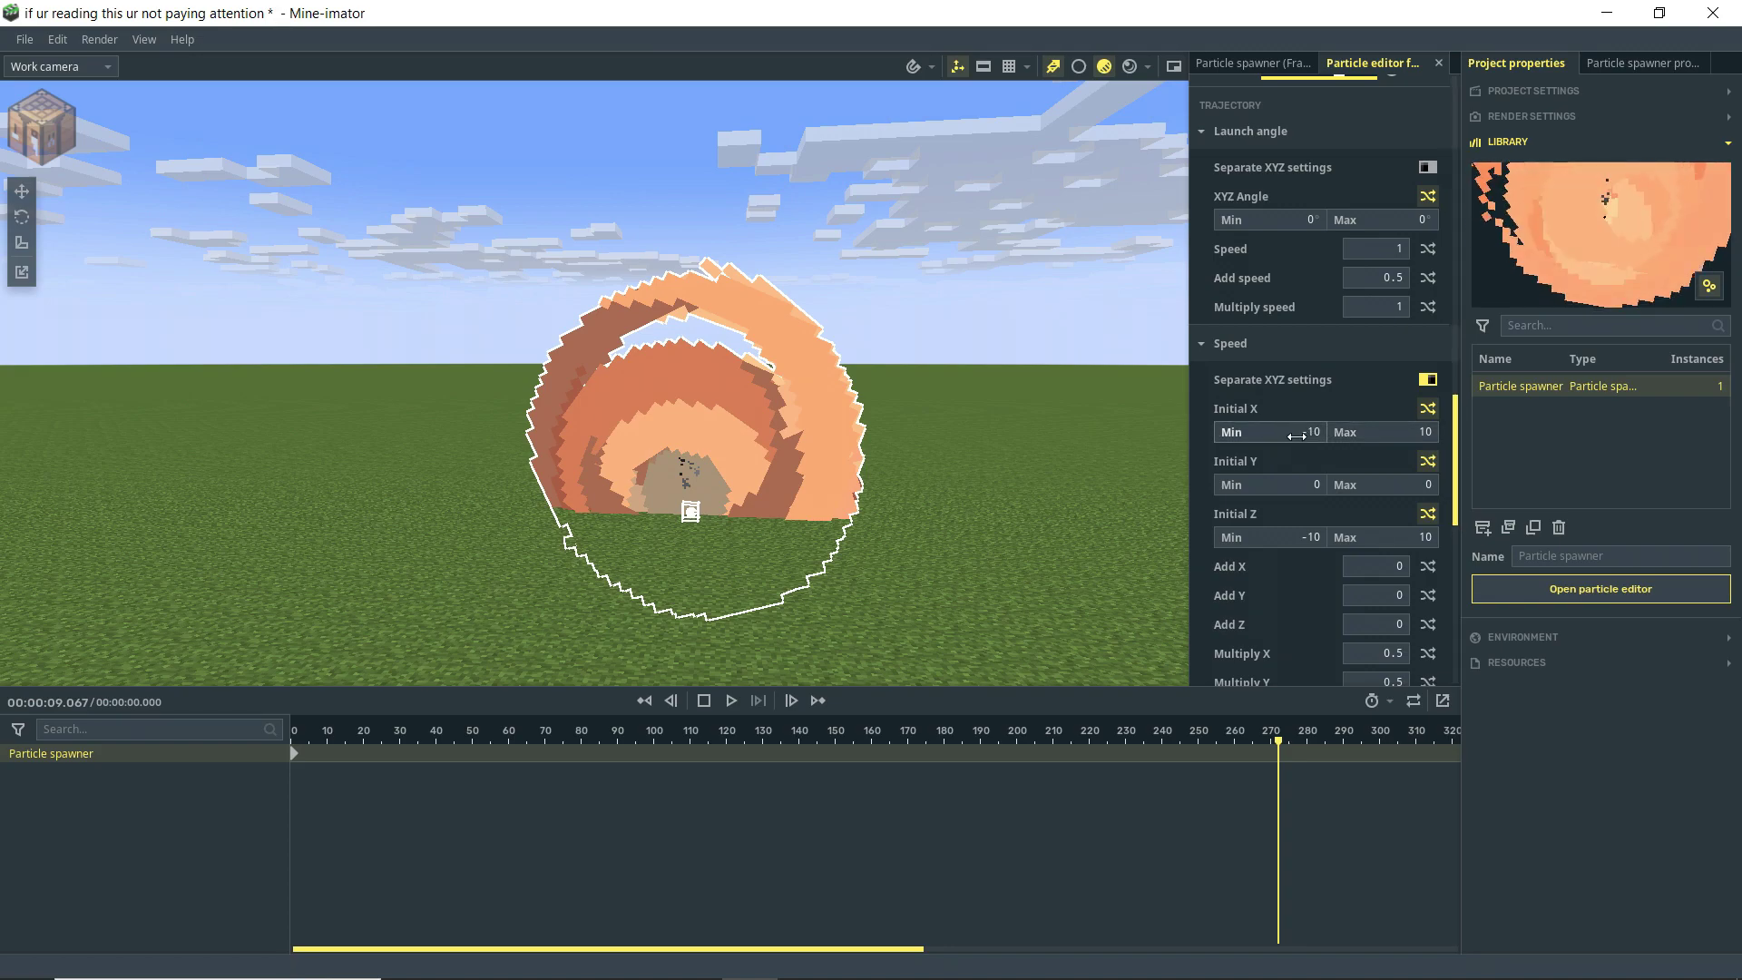
text(0)
key(Return)
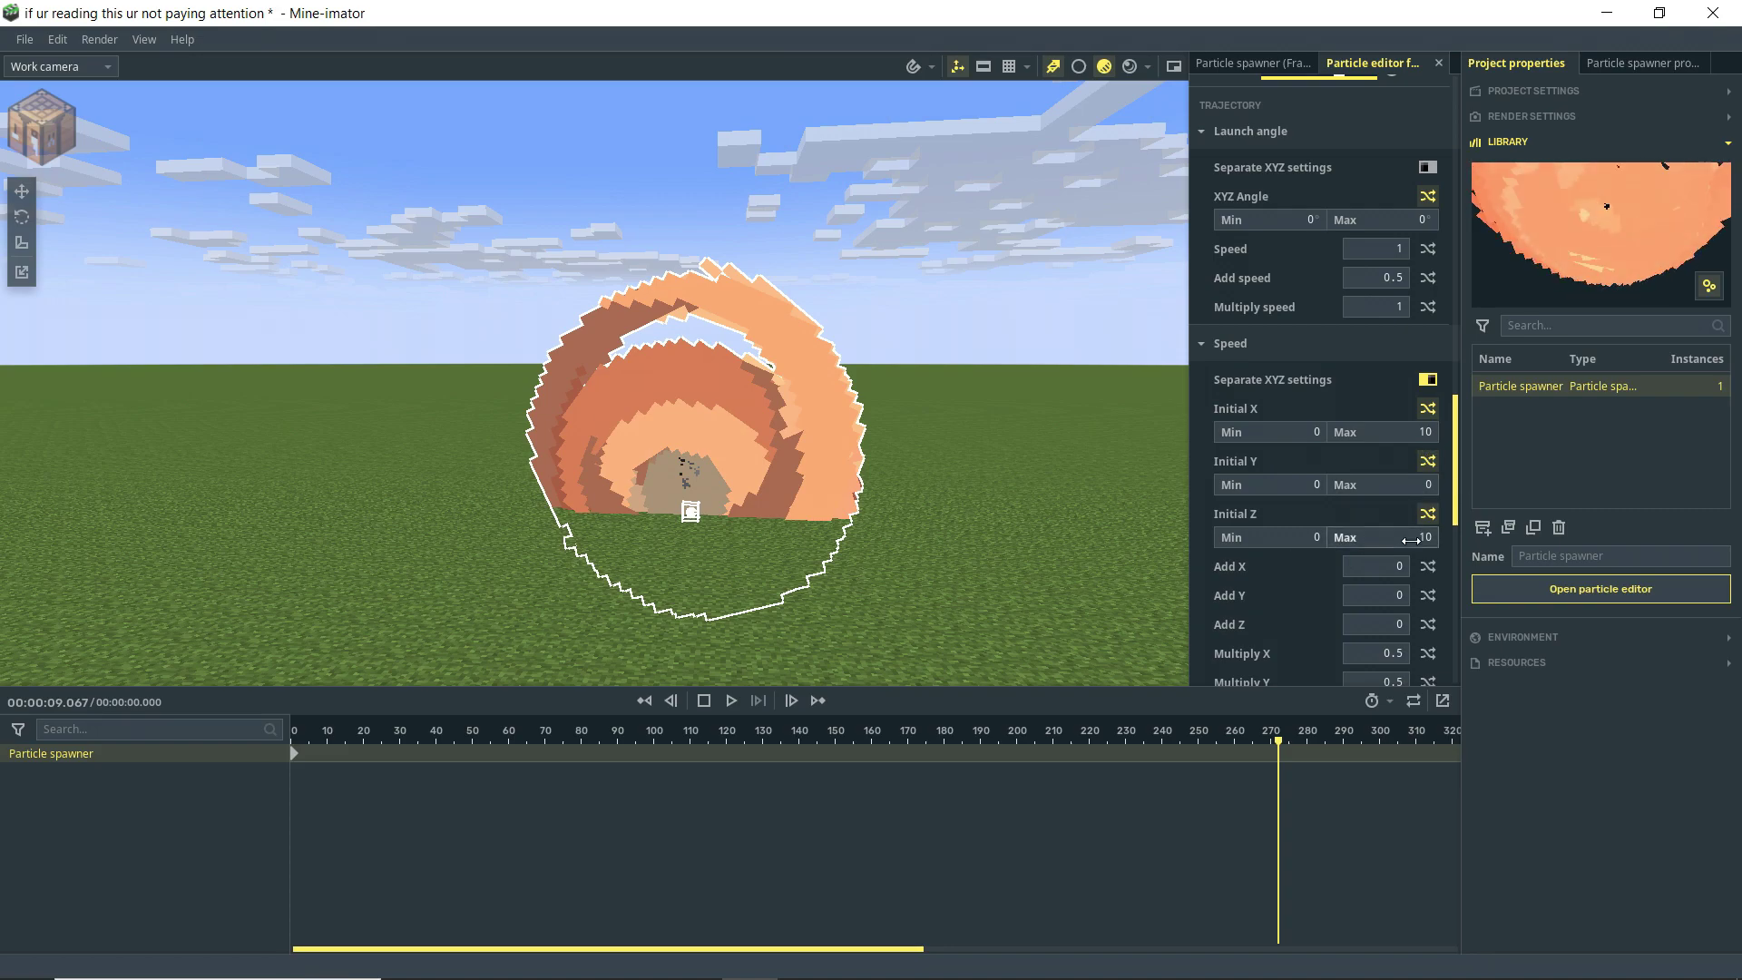
click(645, 700)
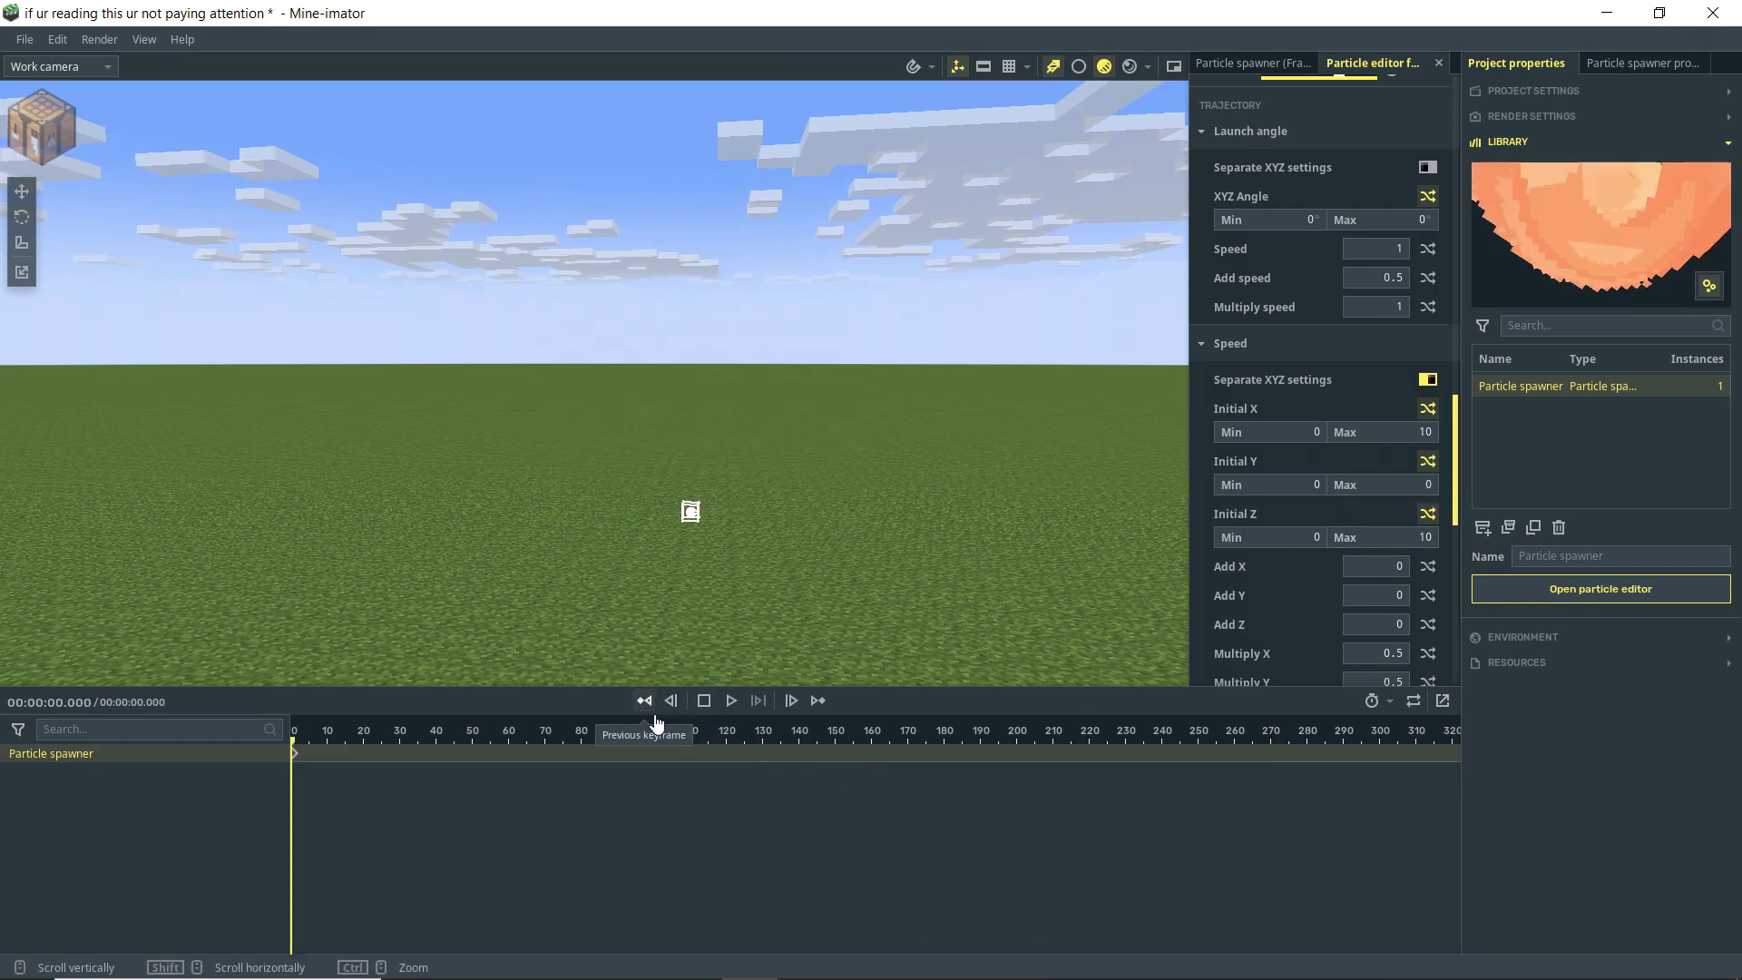
click(1421, 432)
text(10)
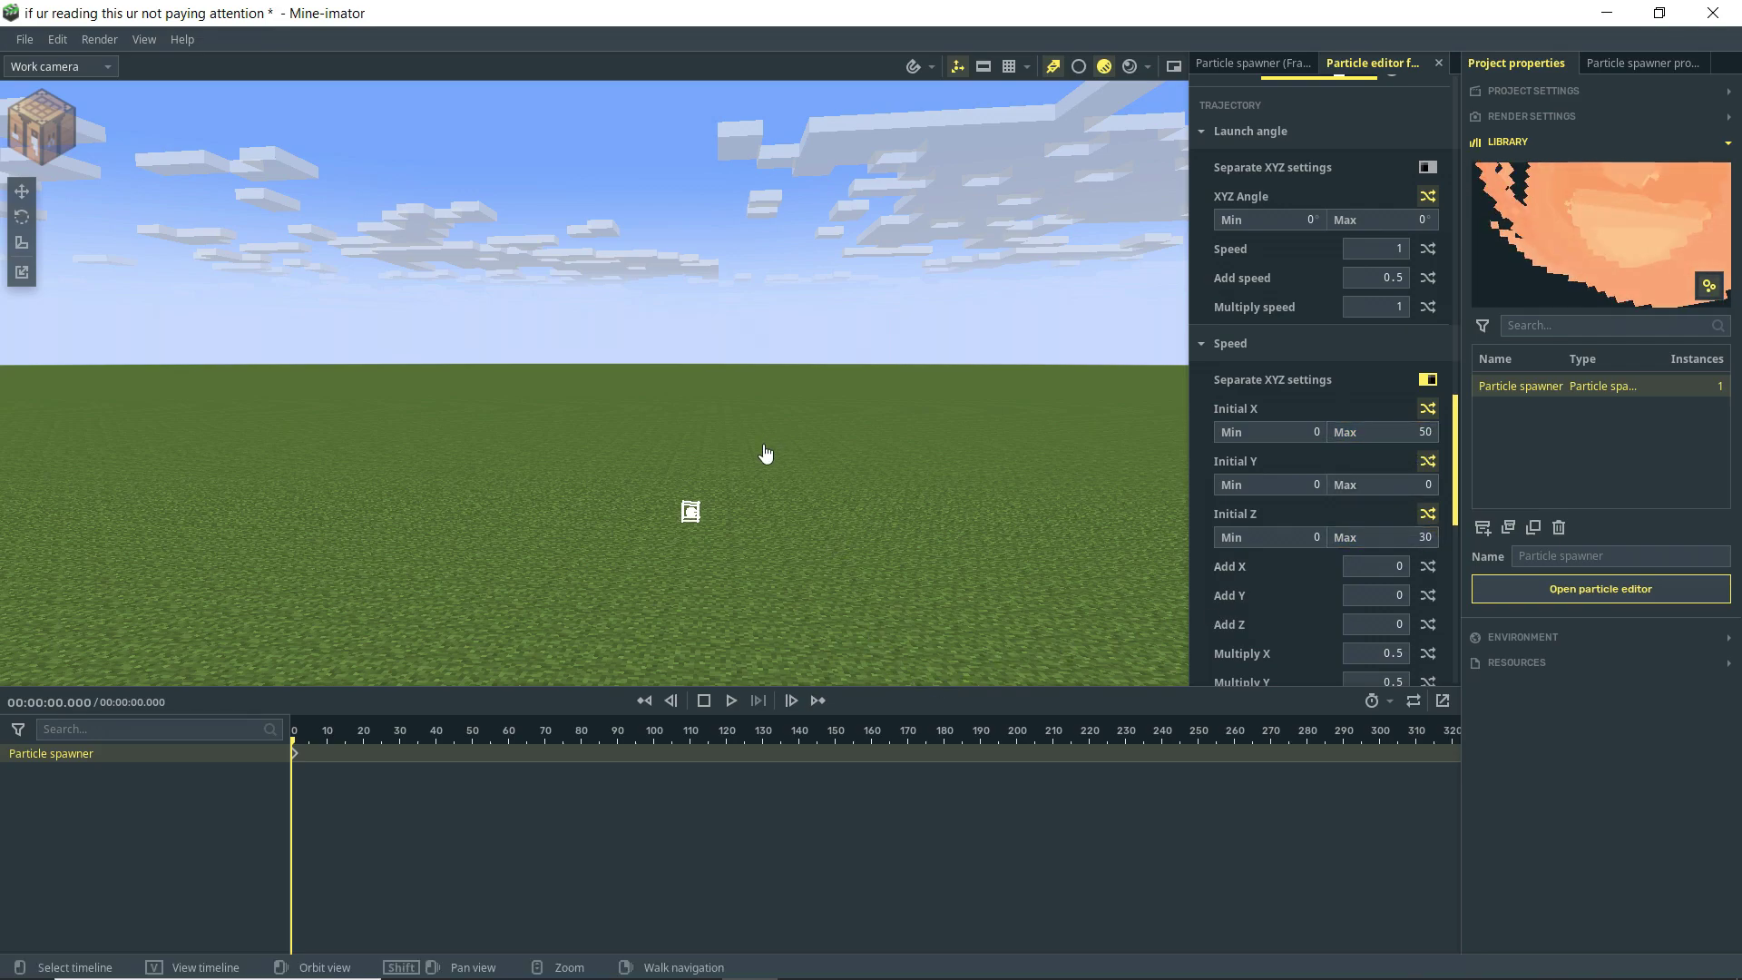
- Pause the preview and set the Initial Z maximum speed to 100
key(space)
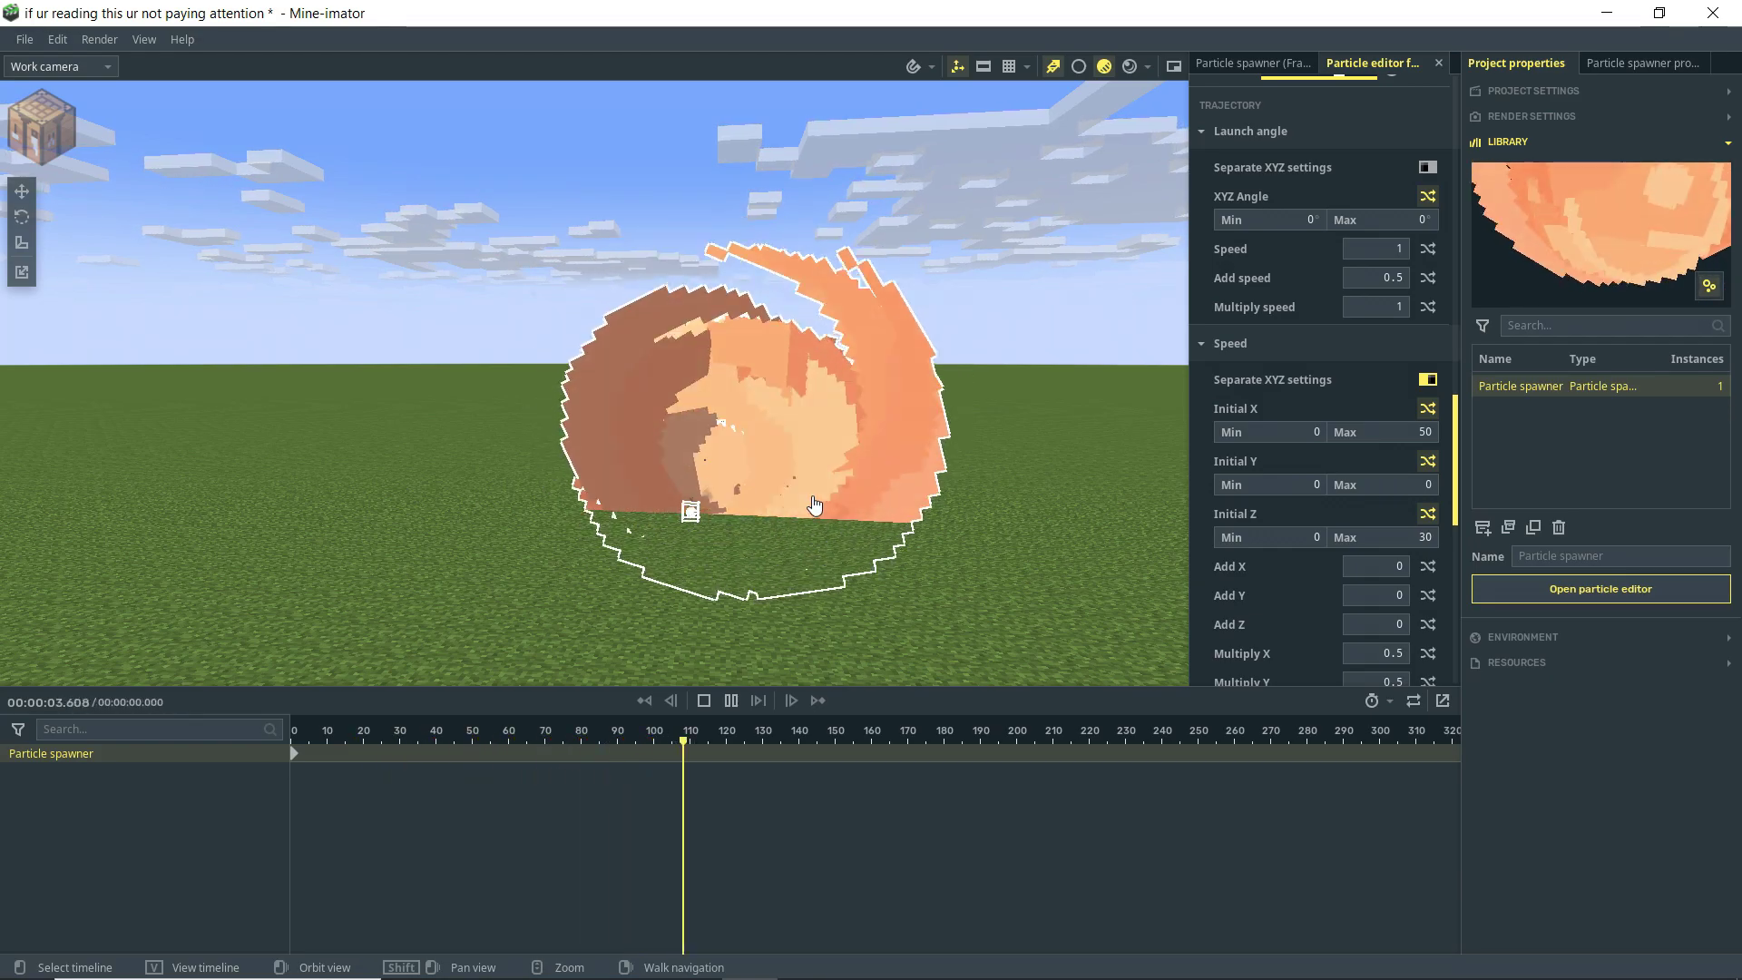
key(space)
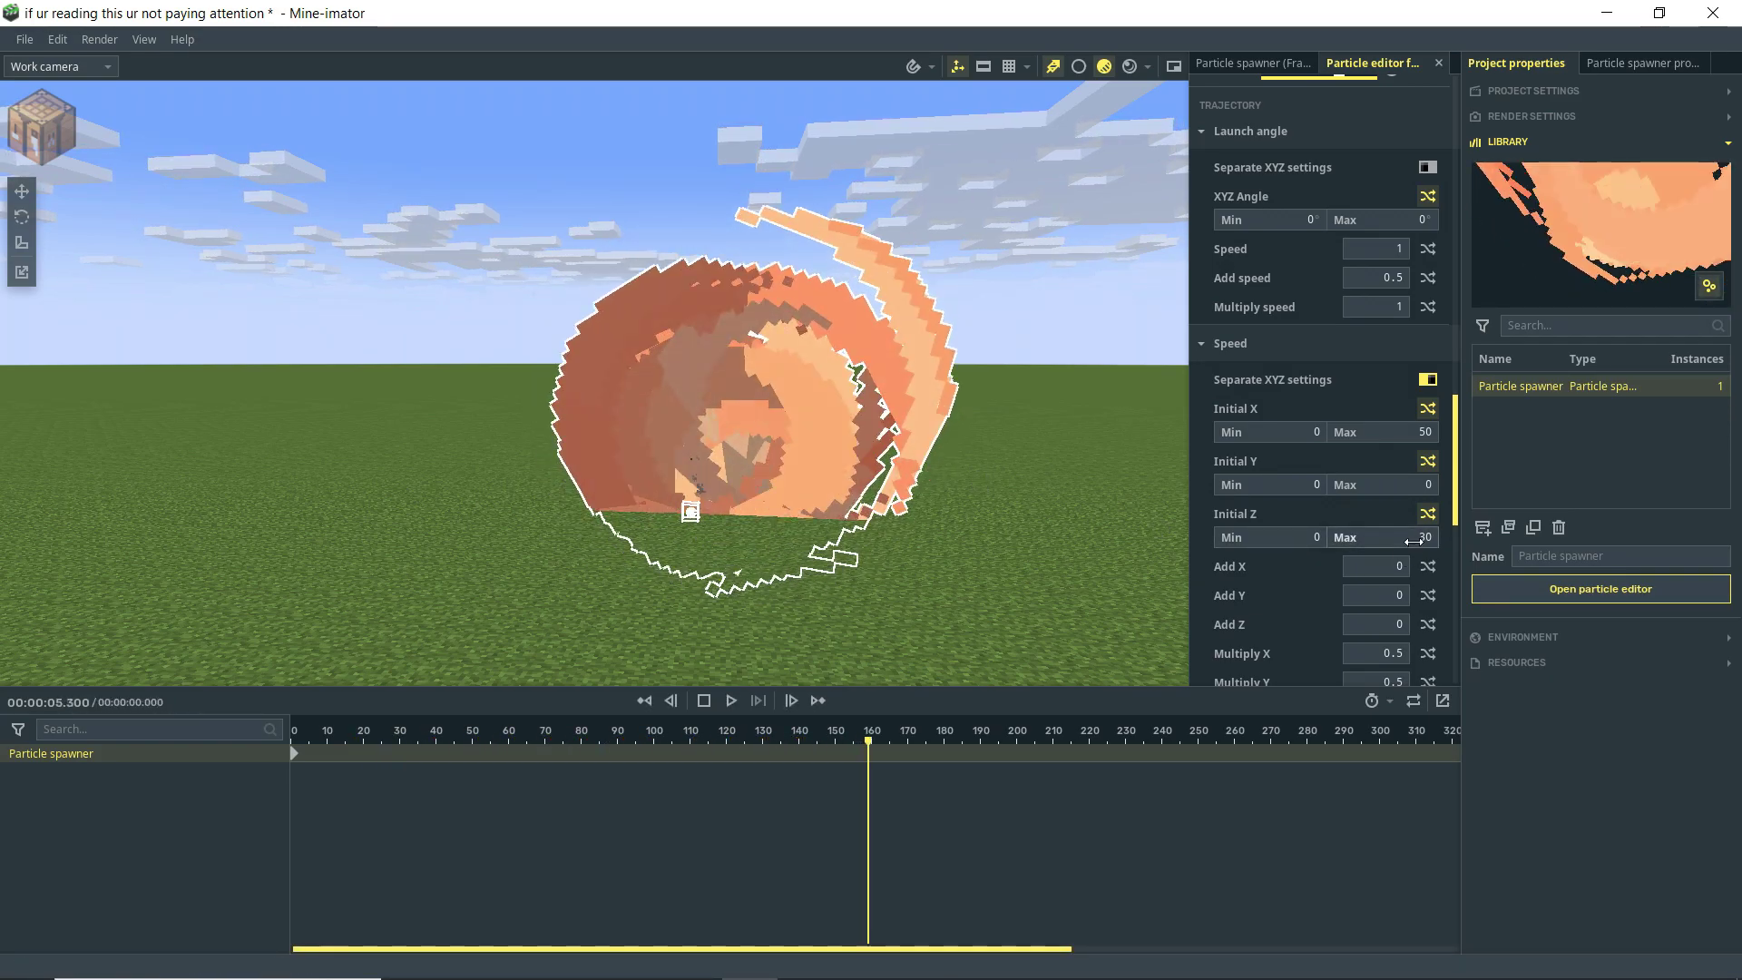
click(1414, 538)
text(100)
key(Return)
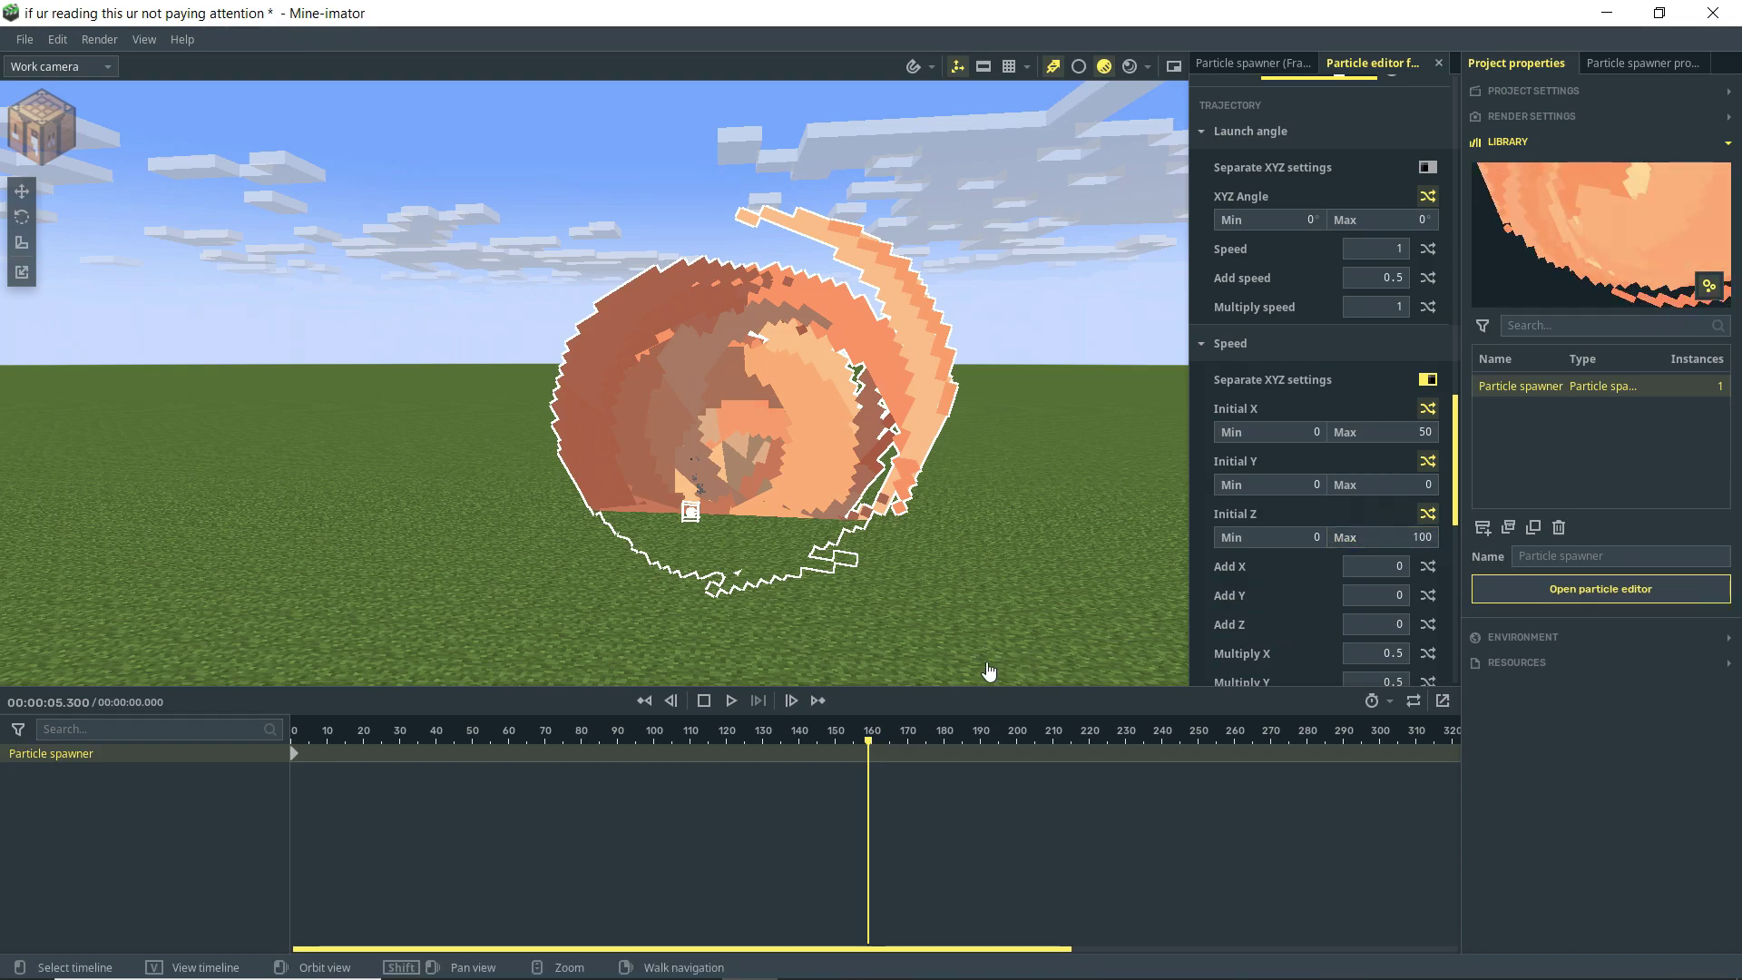
- Replay the burst from the start to preview the taller swirling rings
click(645, 700)
key(space)
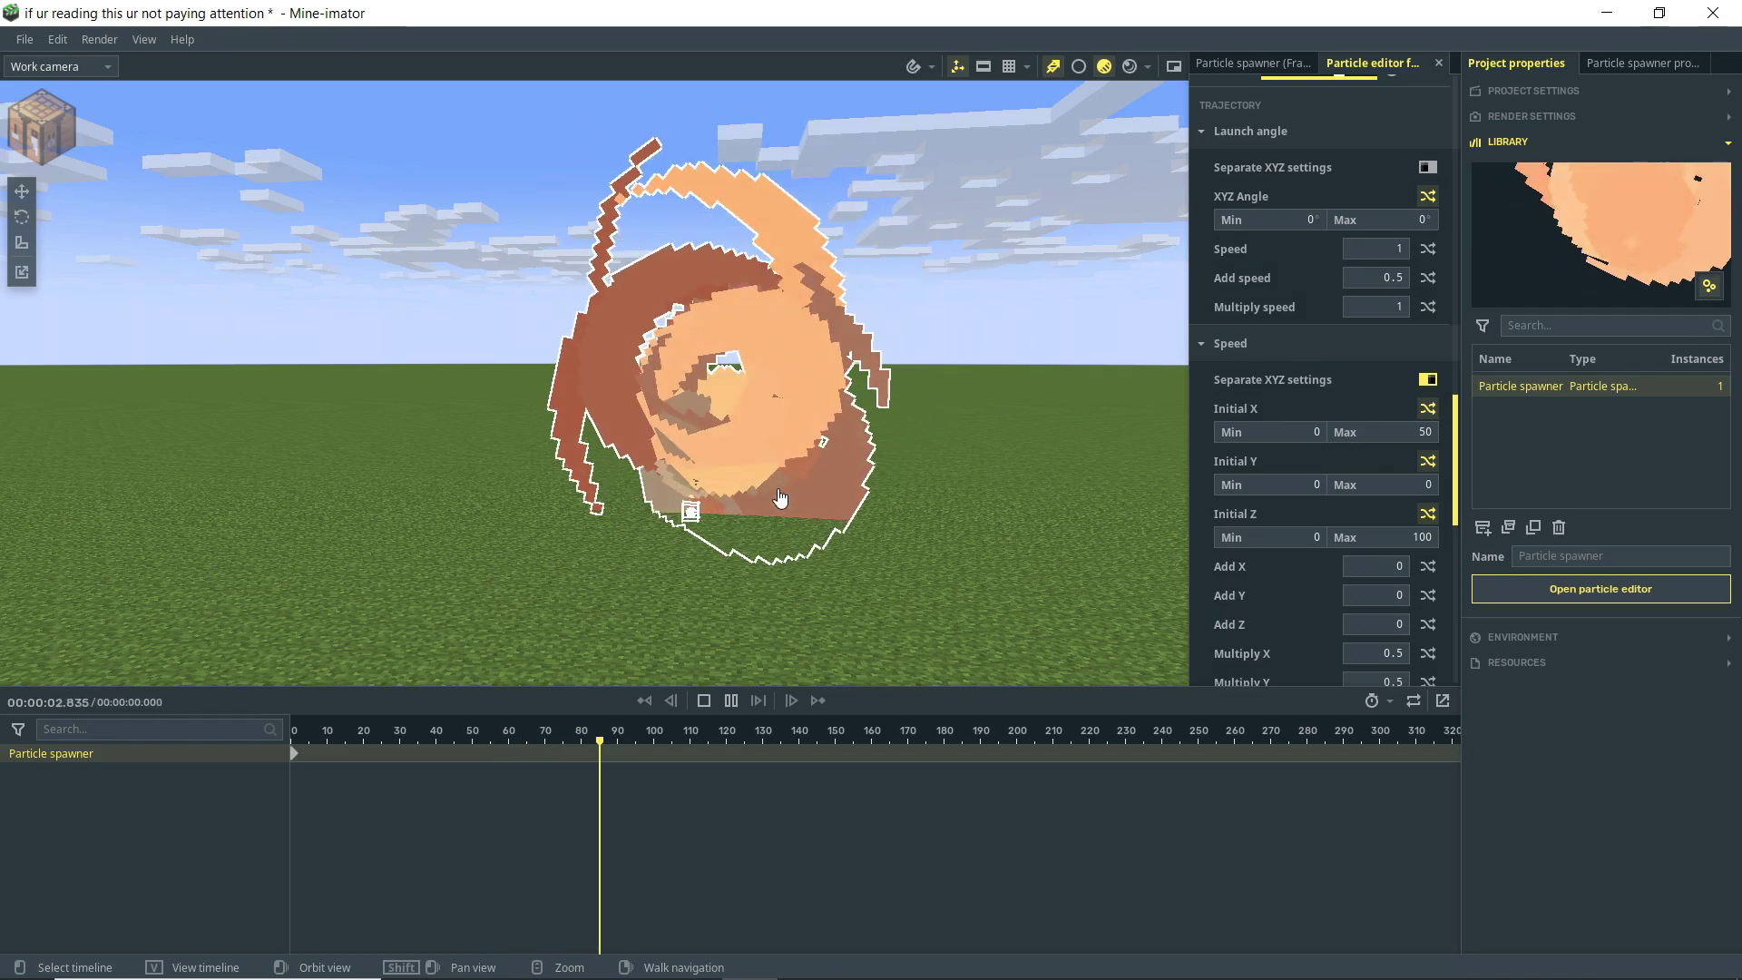
key(space)
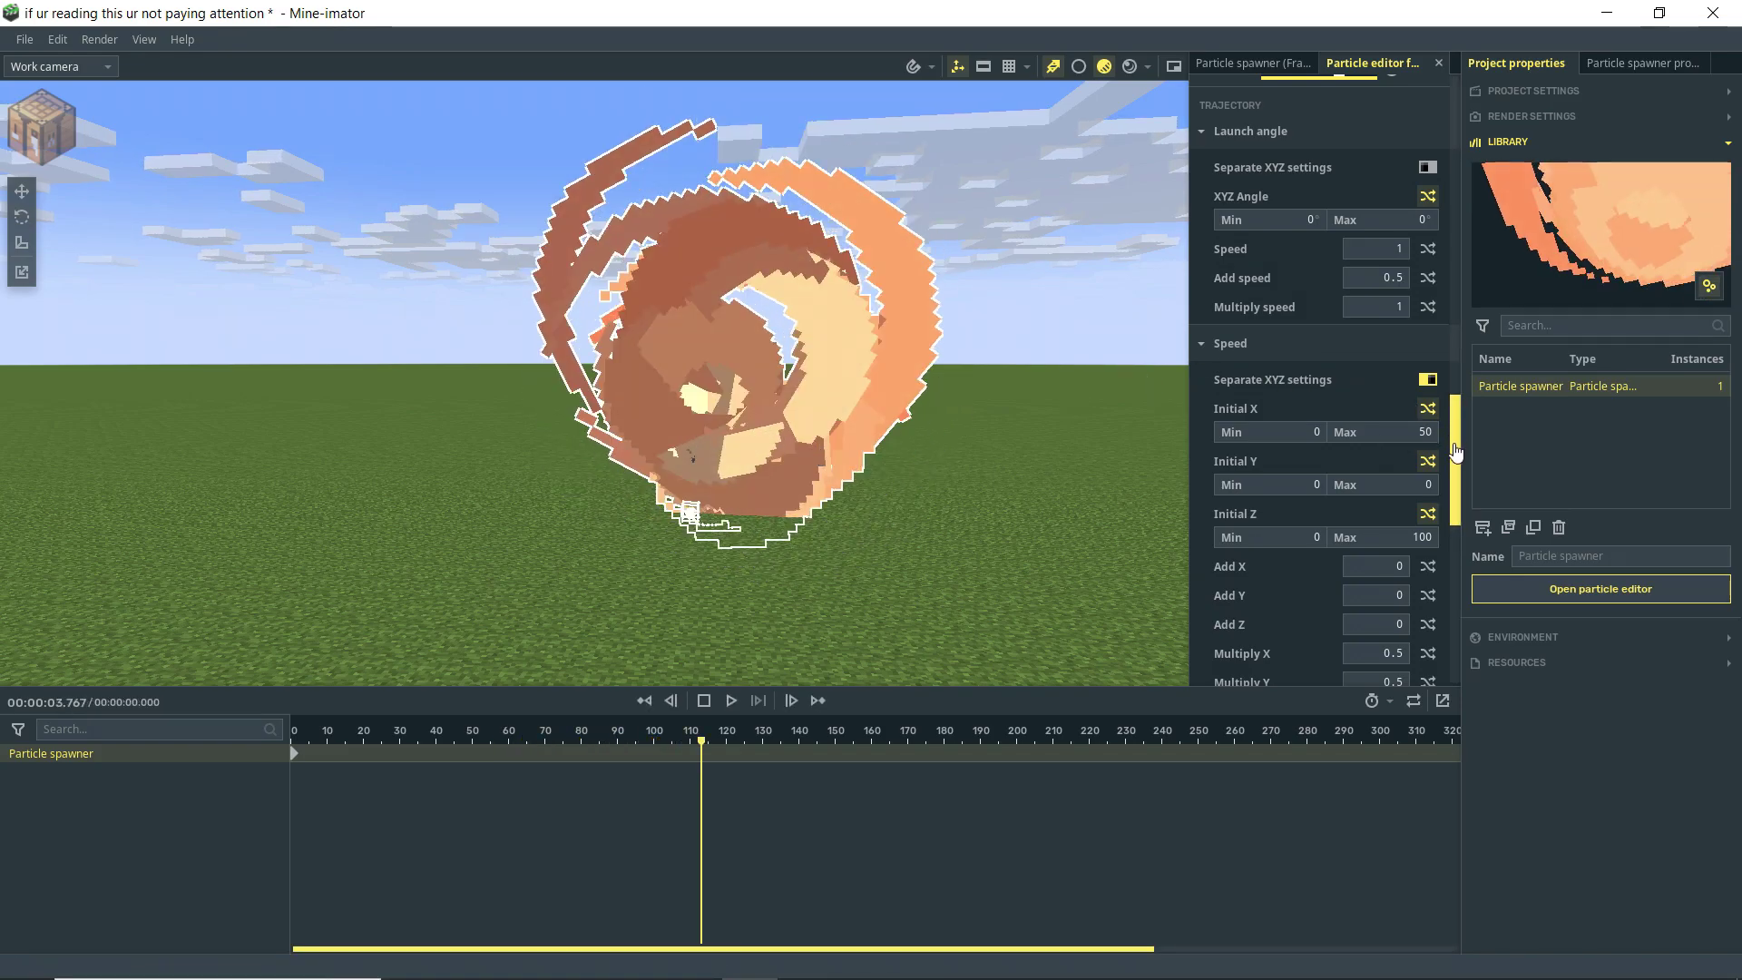
drag(1455, 451, 1433, 545)
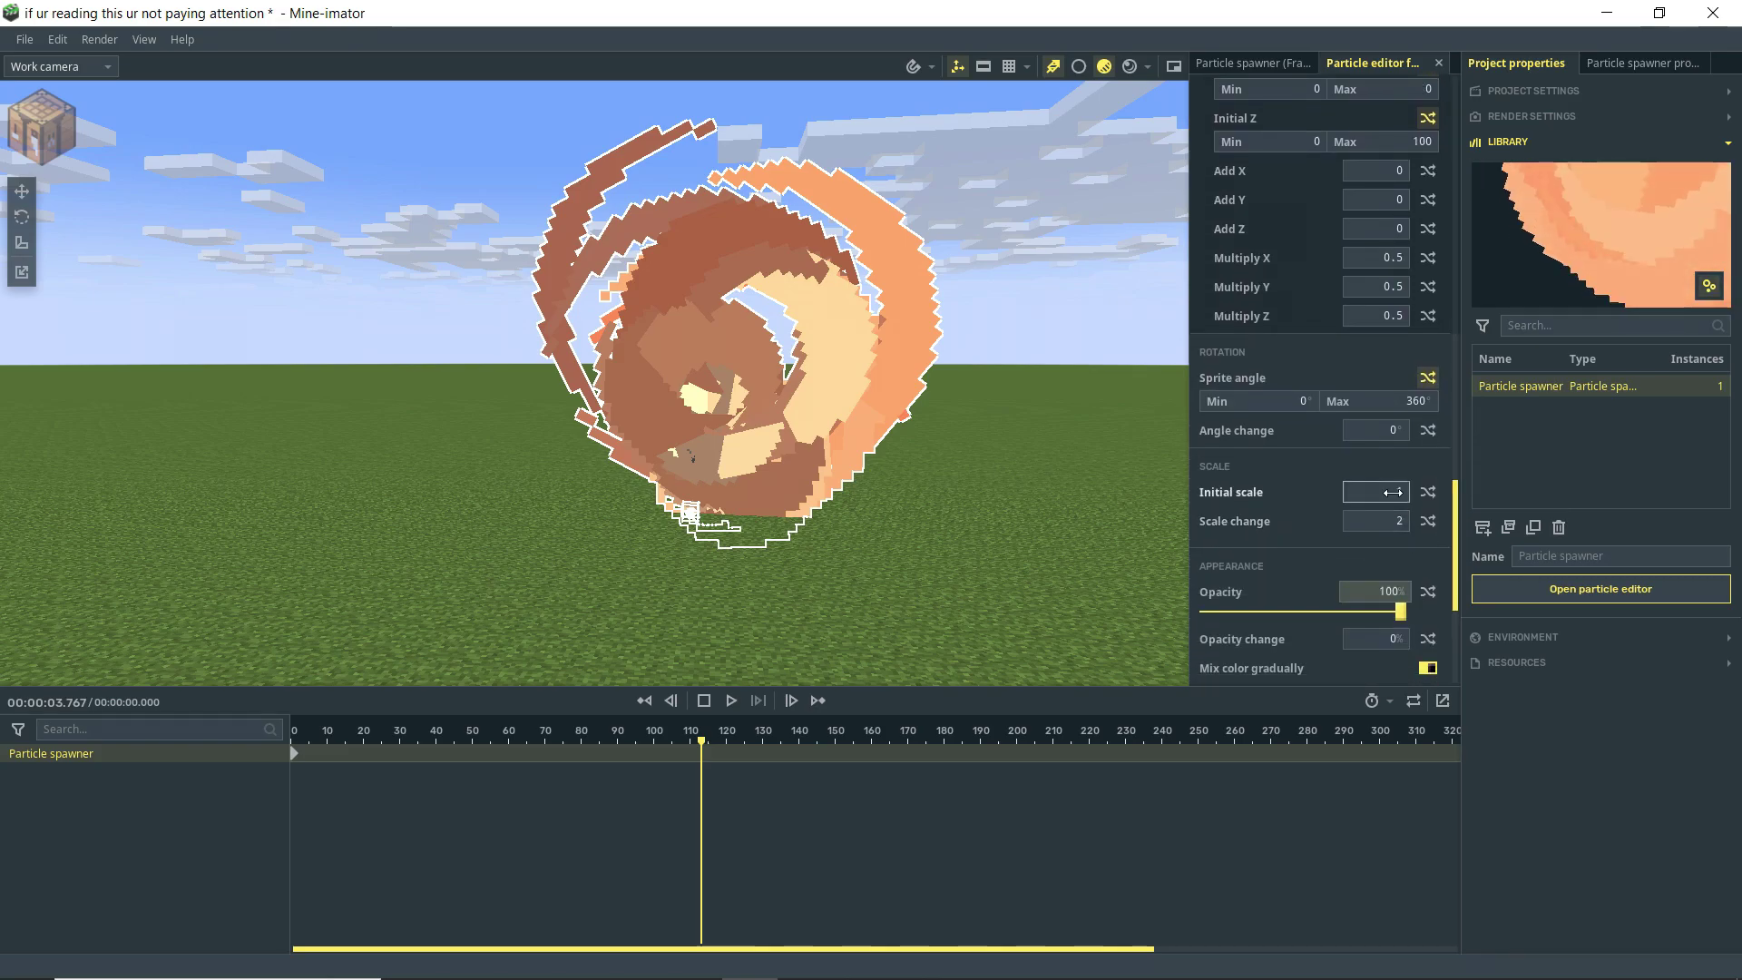
- Set Initial scale 0.5 and Scale change 1, then replay the smaller particles from the start
text(5)
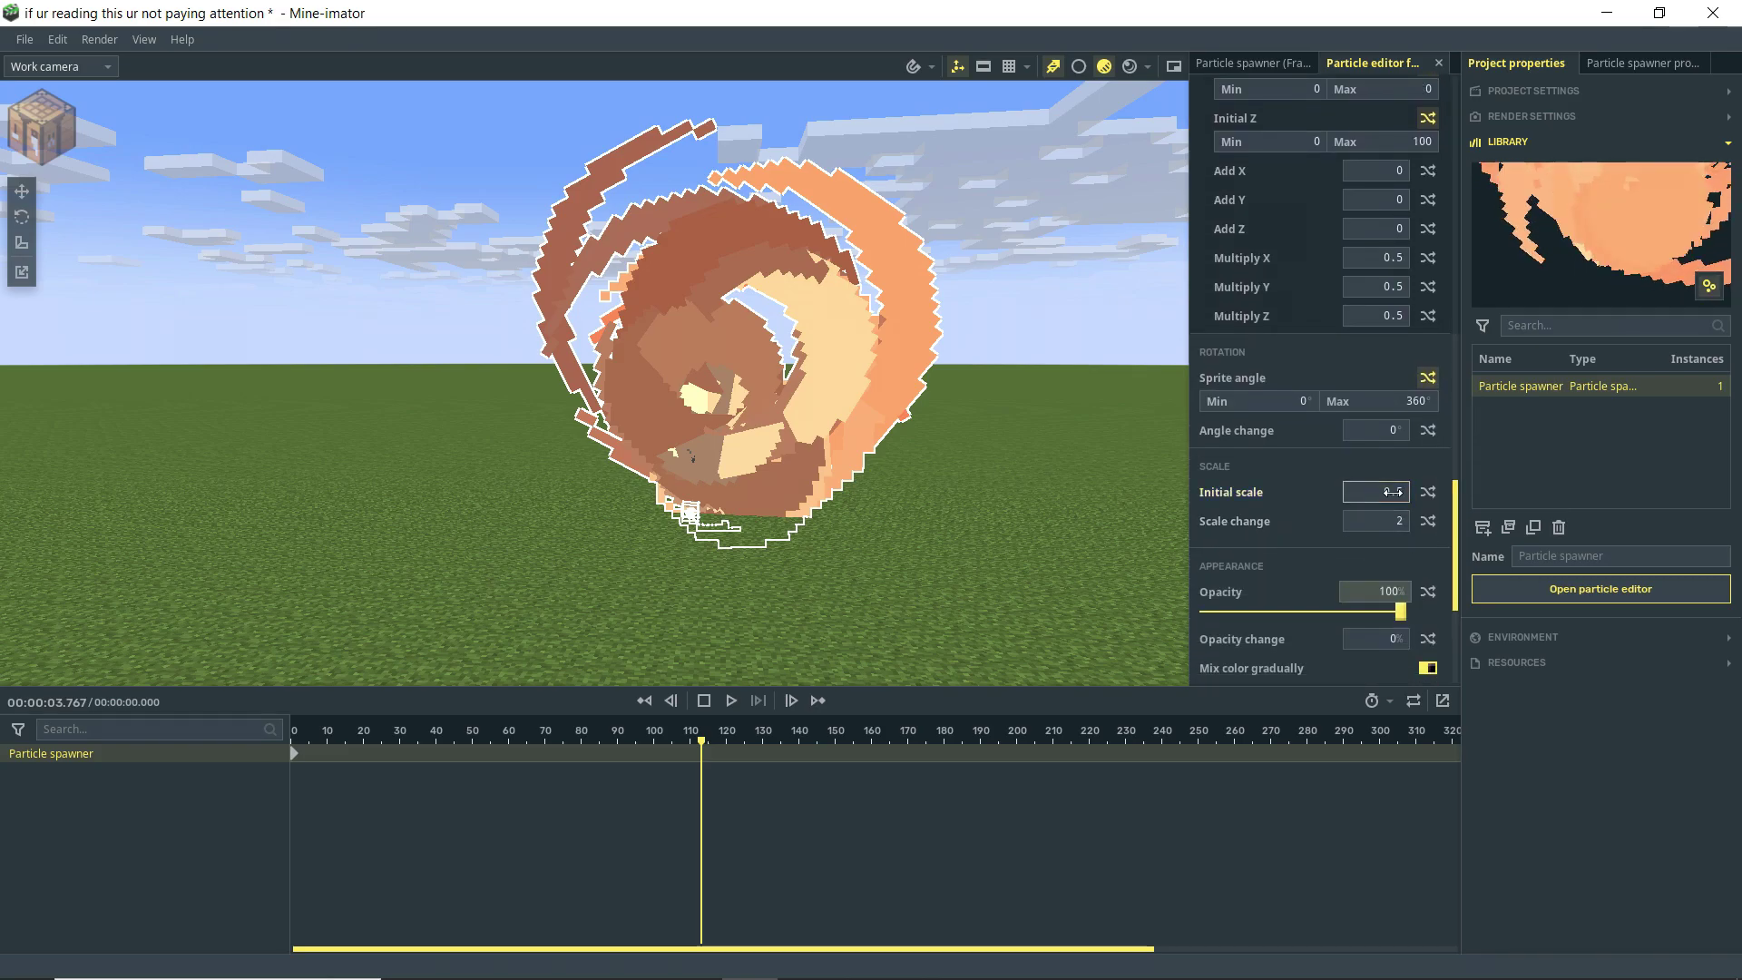
key(Return)
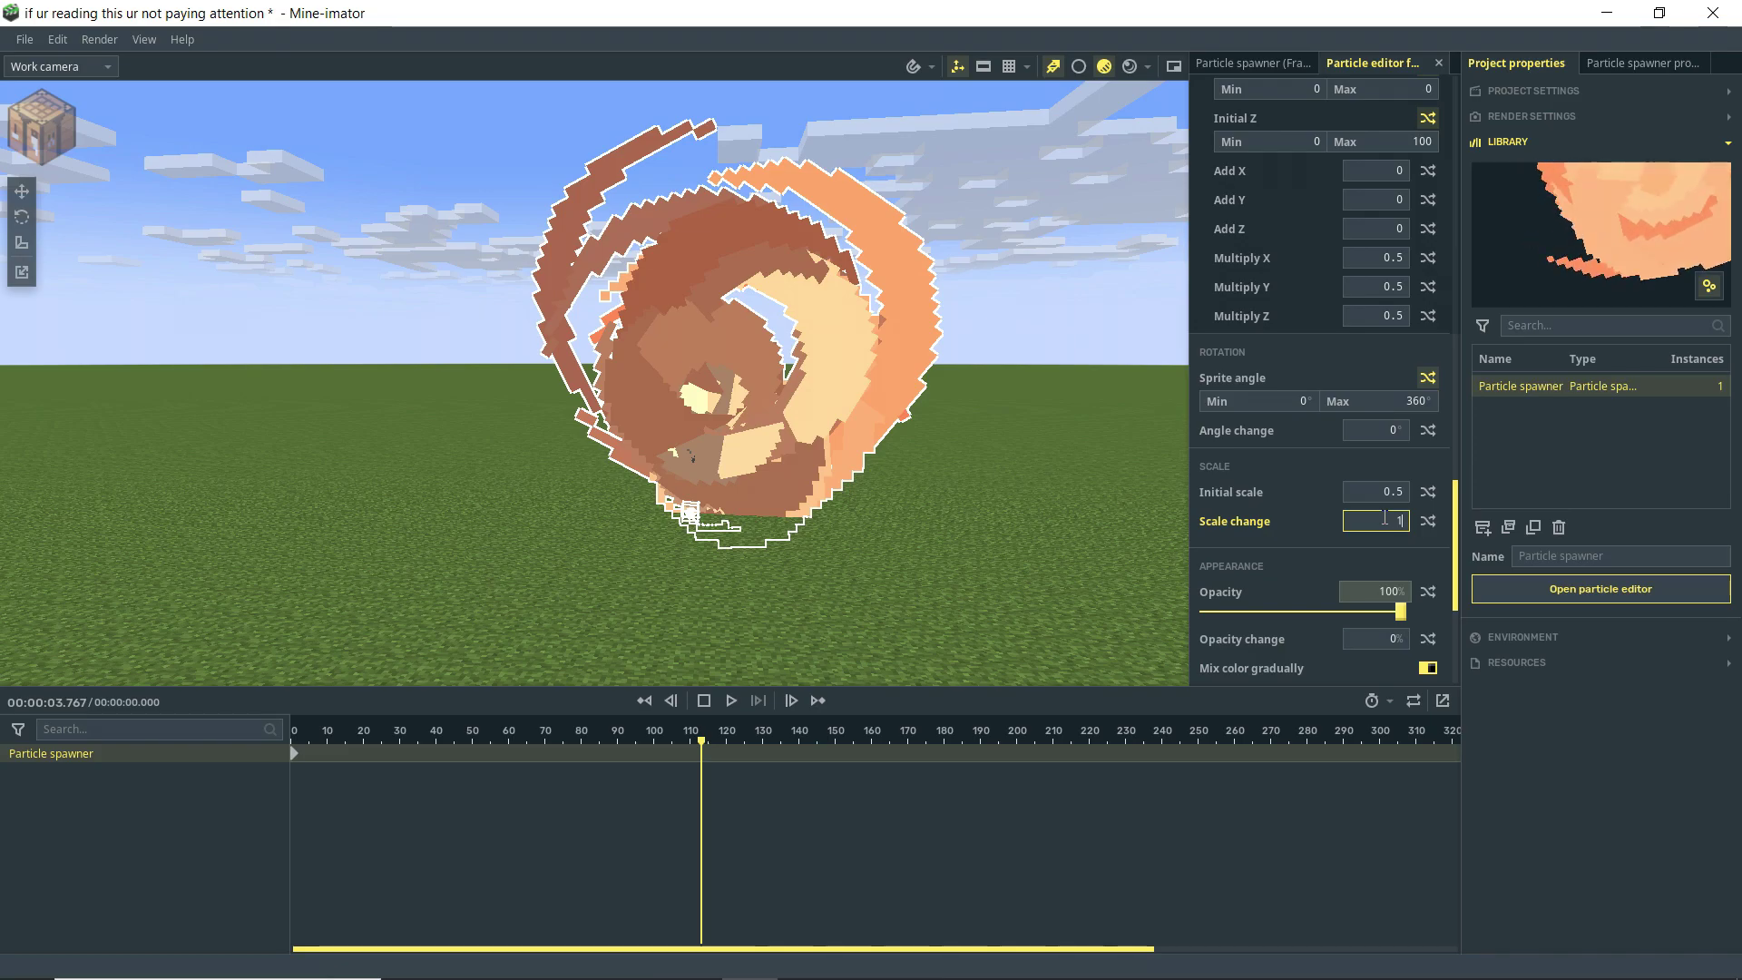
key(Return)
click(644, 701)
key(space)
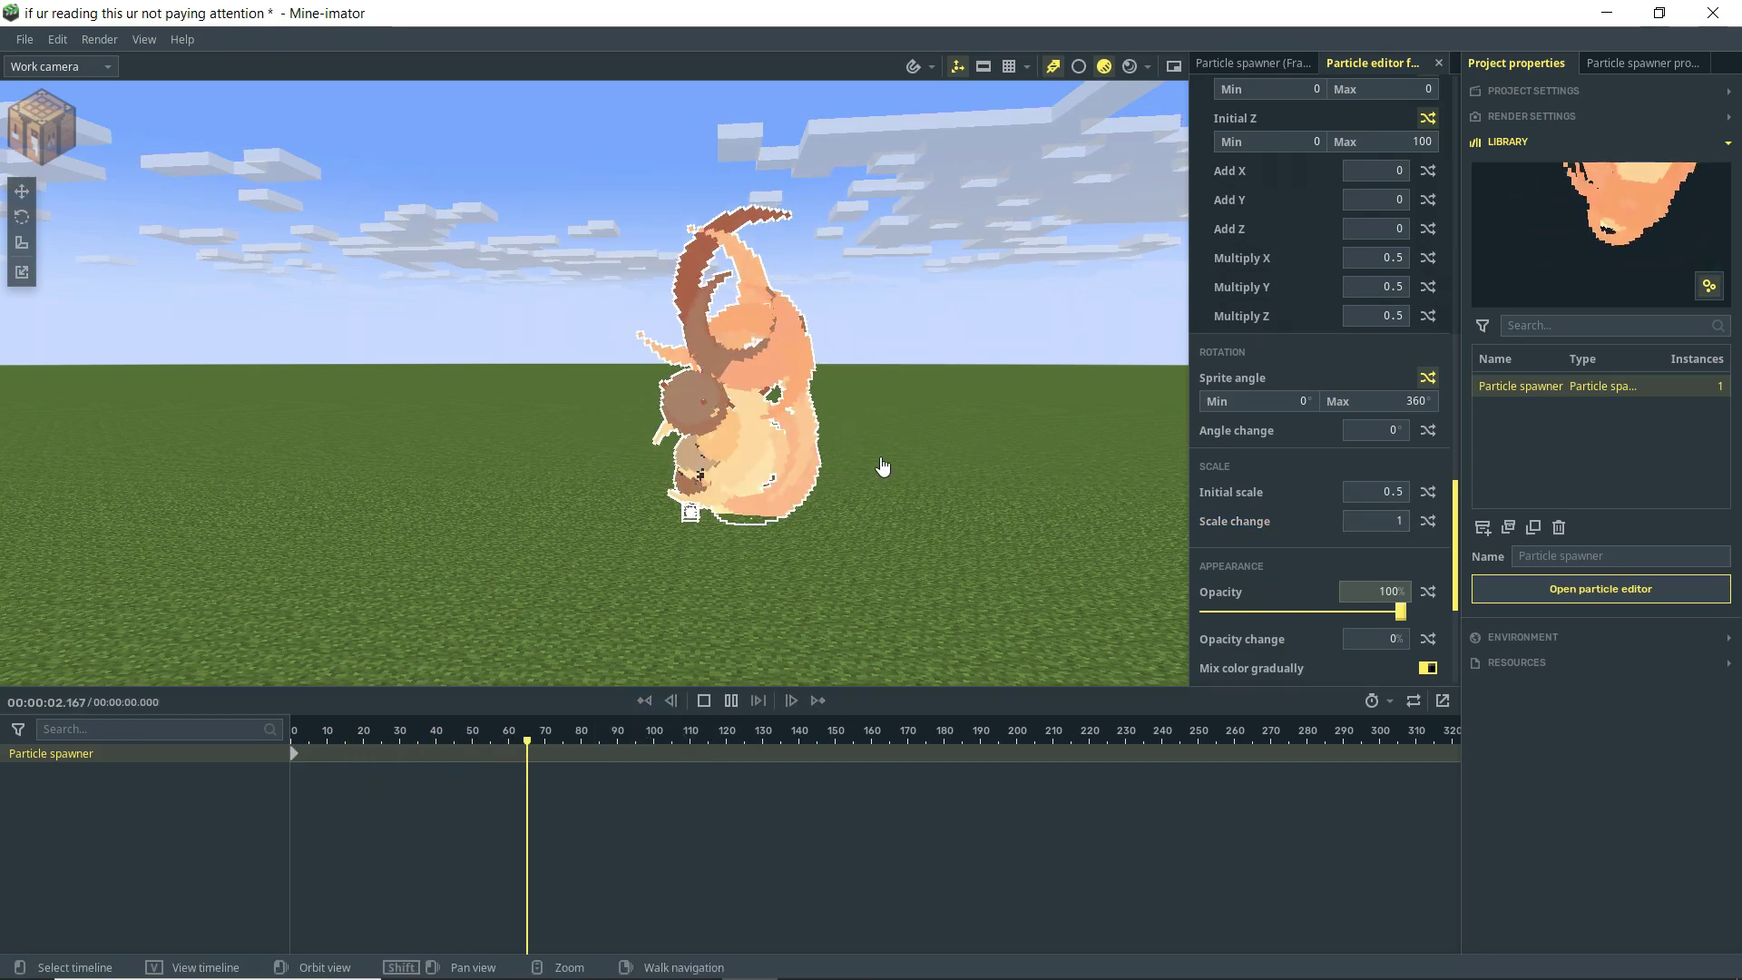
key(space)
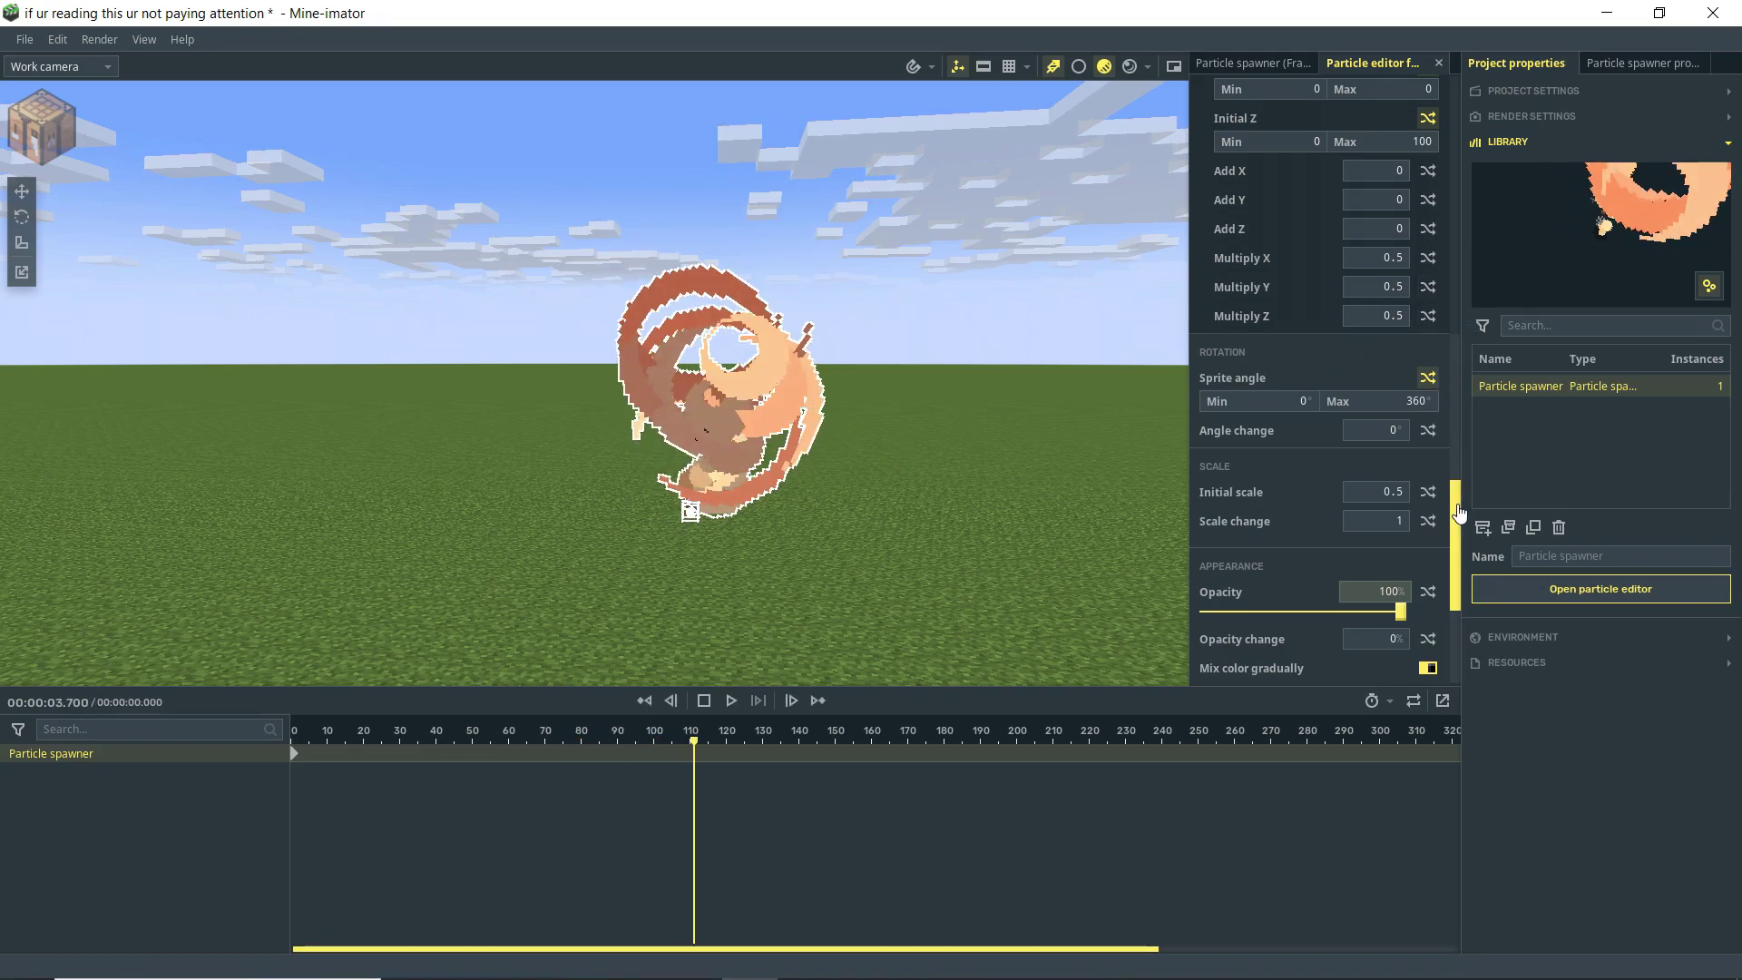
drag(1459, 512, 1488, 481)
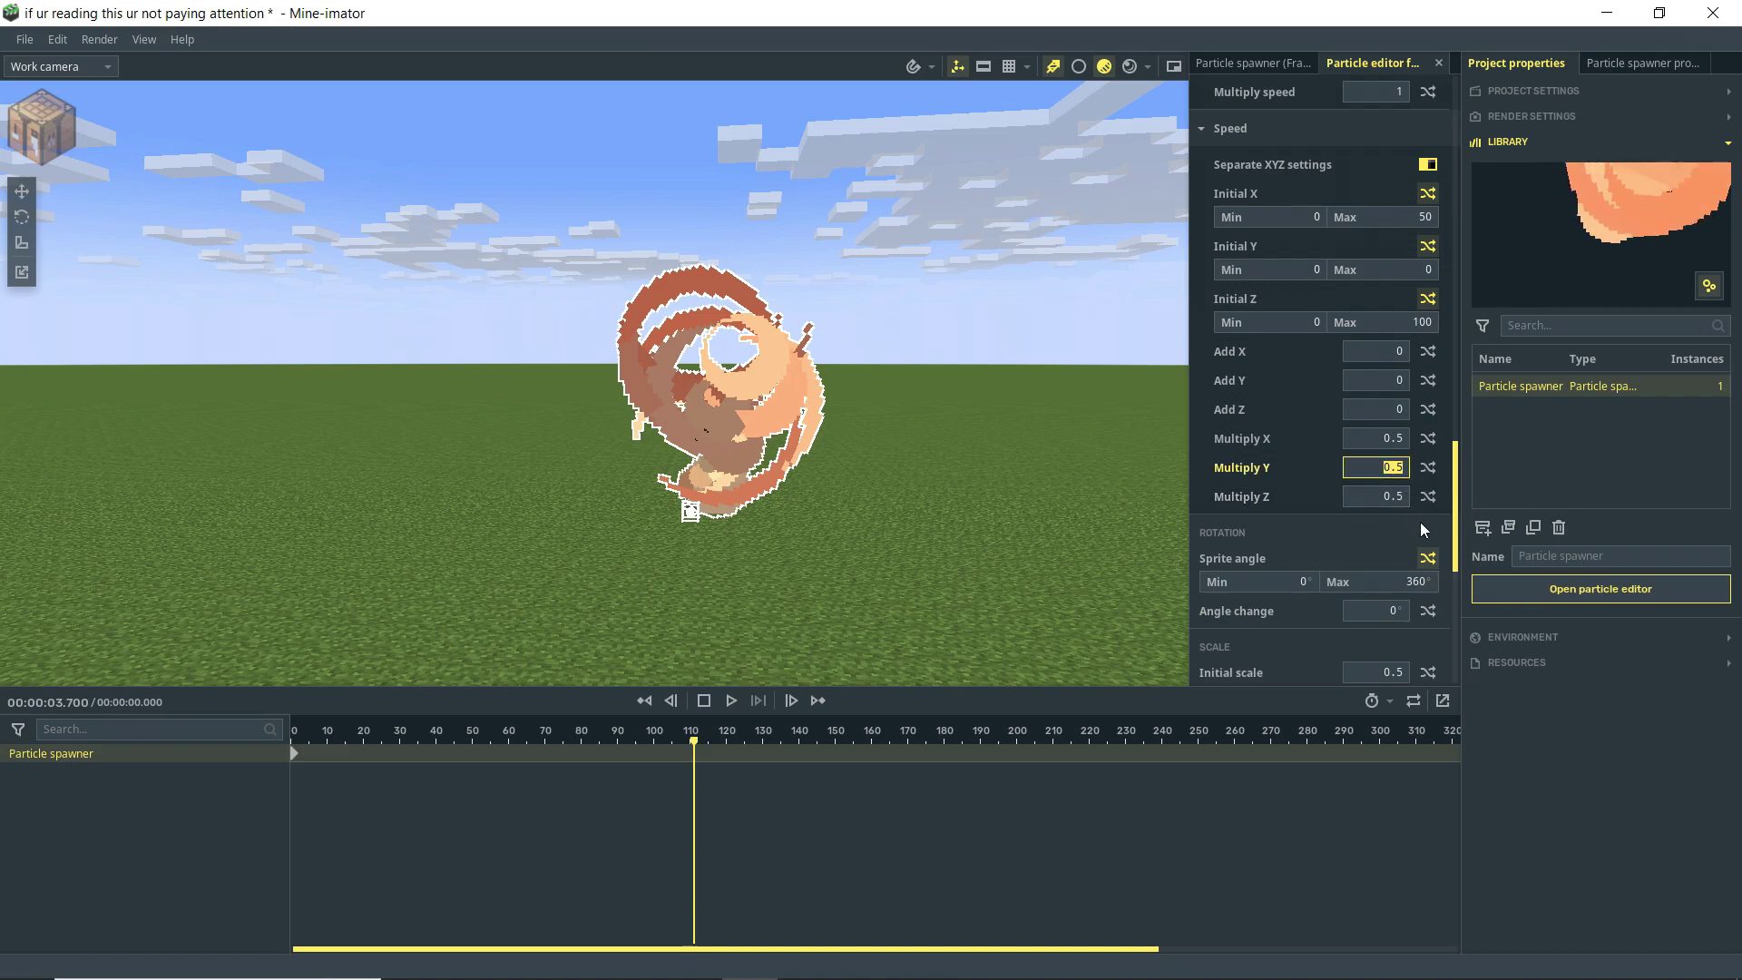
- Set the speed multipliers to Y 0, X 1 and Z 1
text(0)
click(1395, 443)
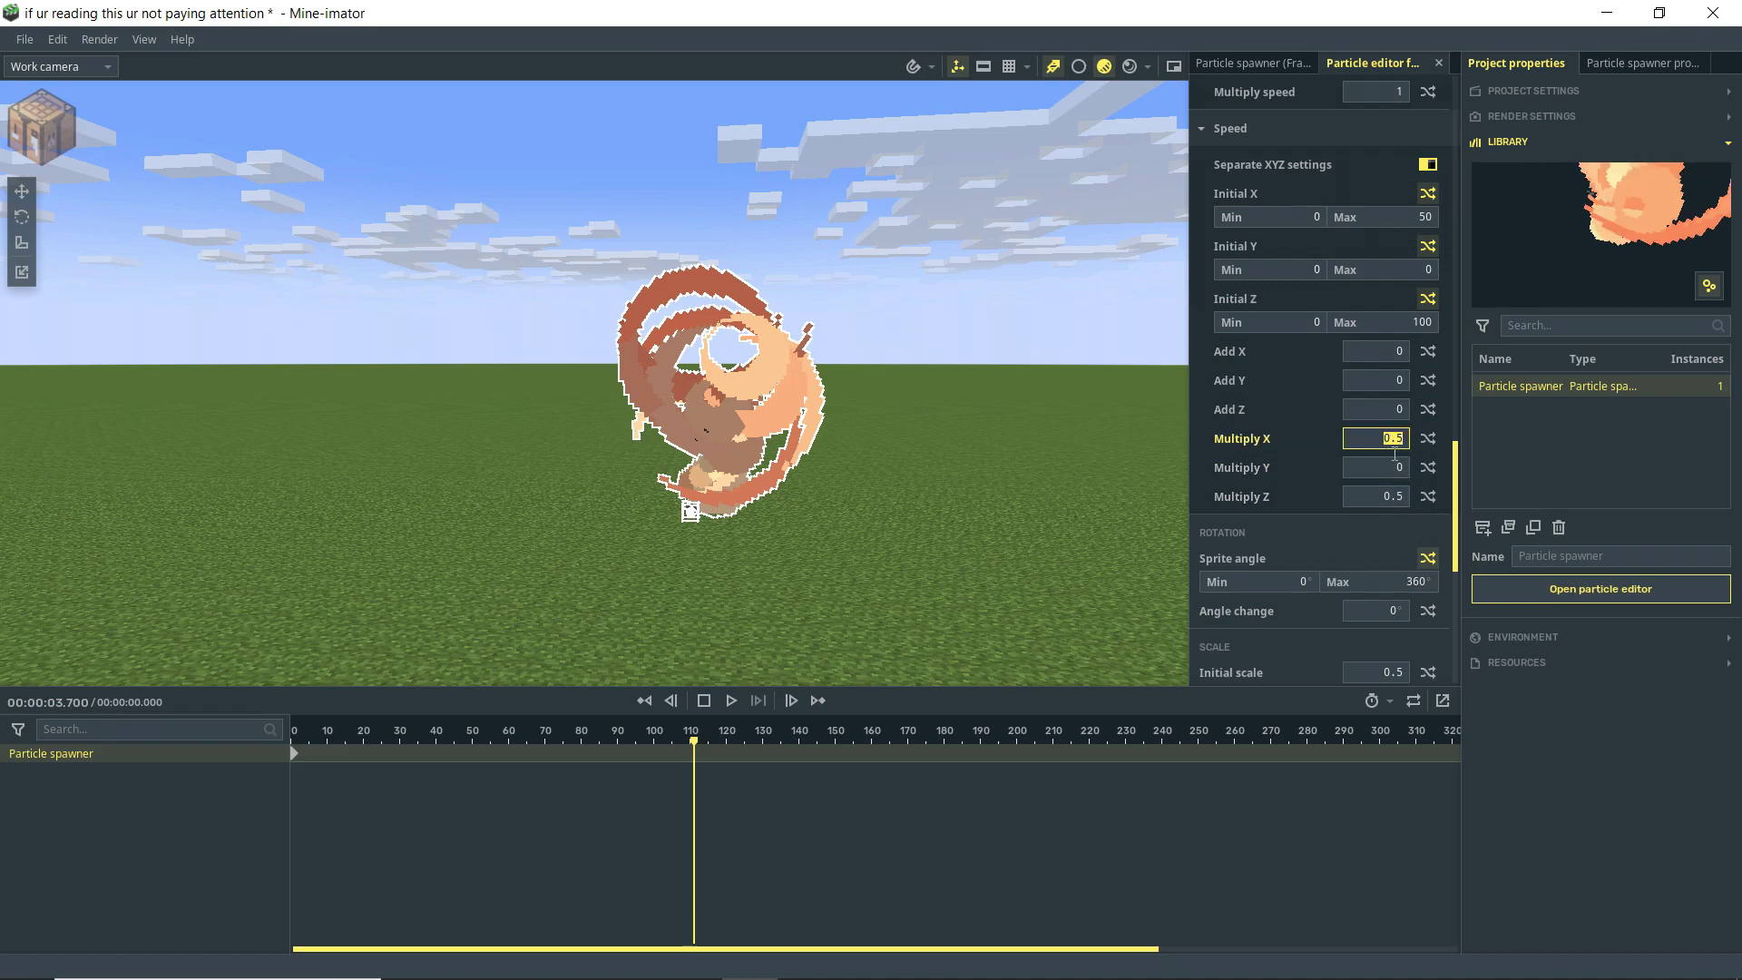
text(1)
click(1398, 497)
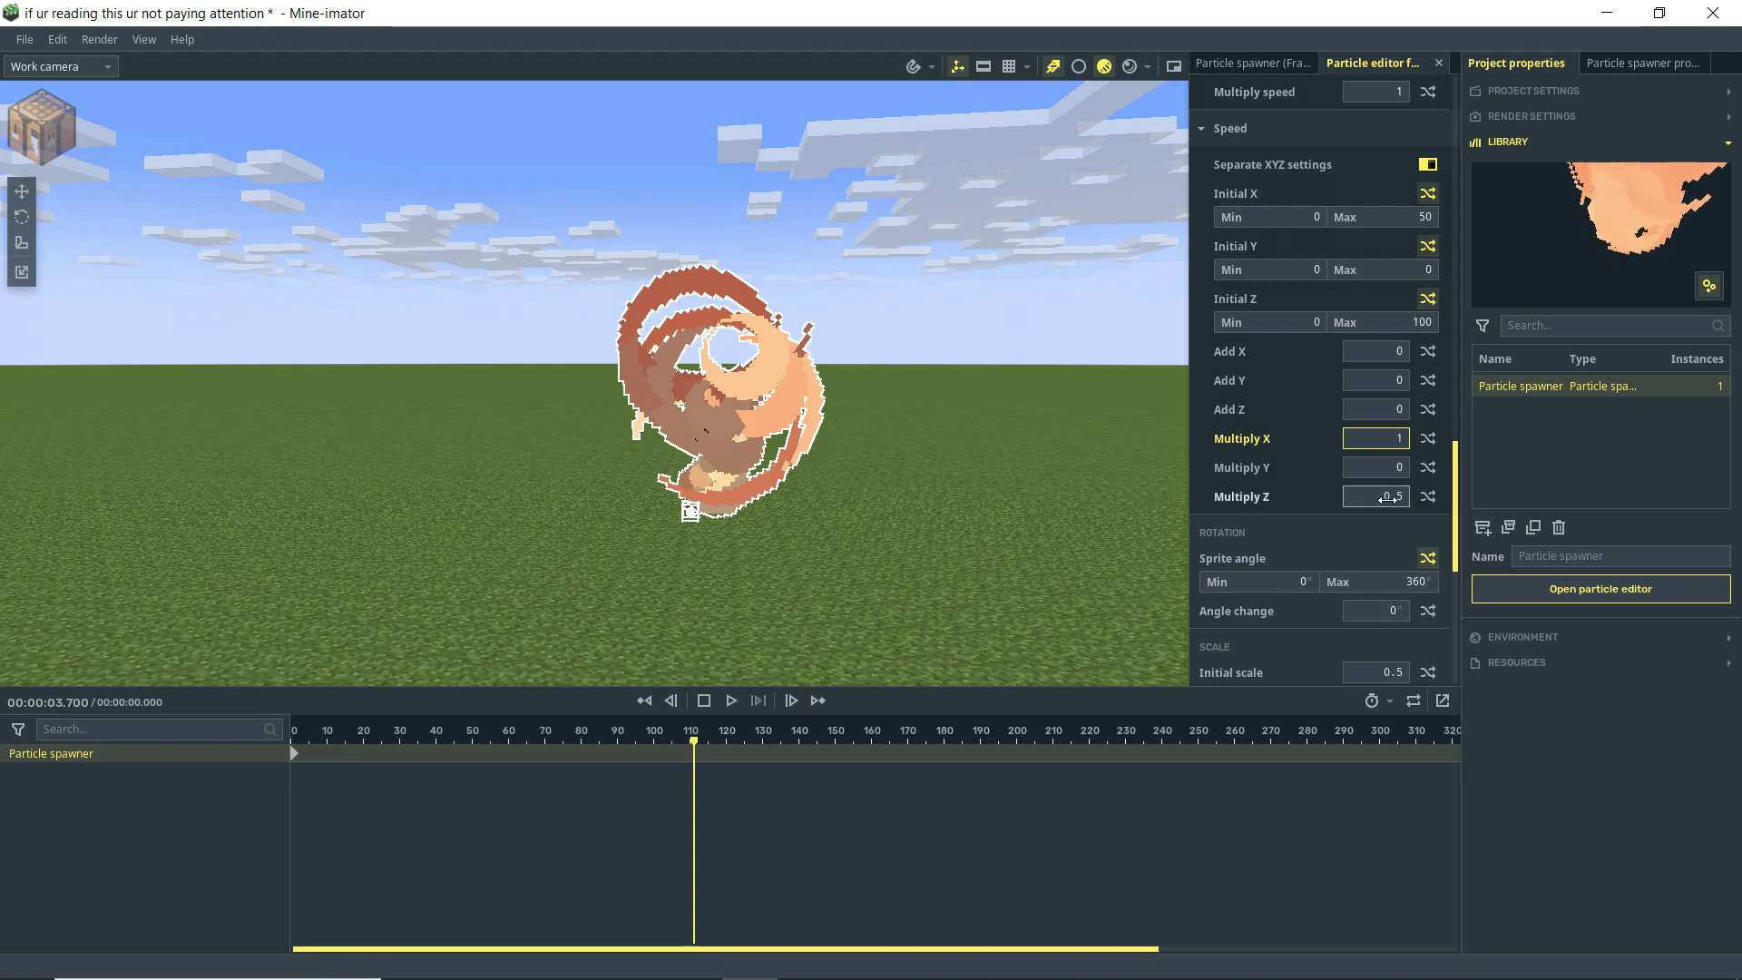
text(1)
- Replay from the start and back the camera away to frame the rising particle column
click(1417, 533)
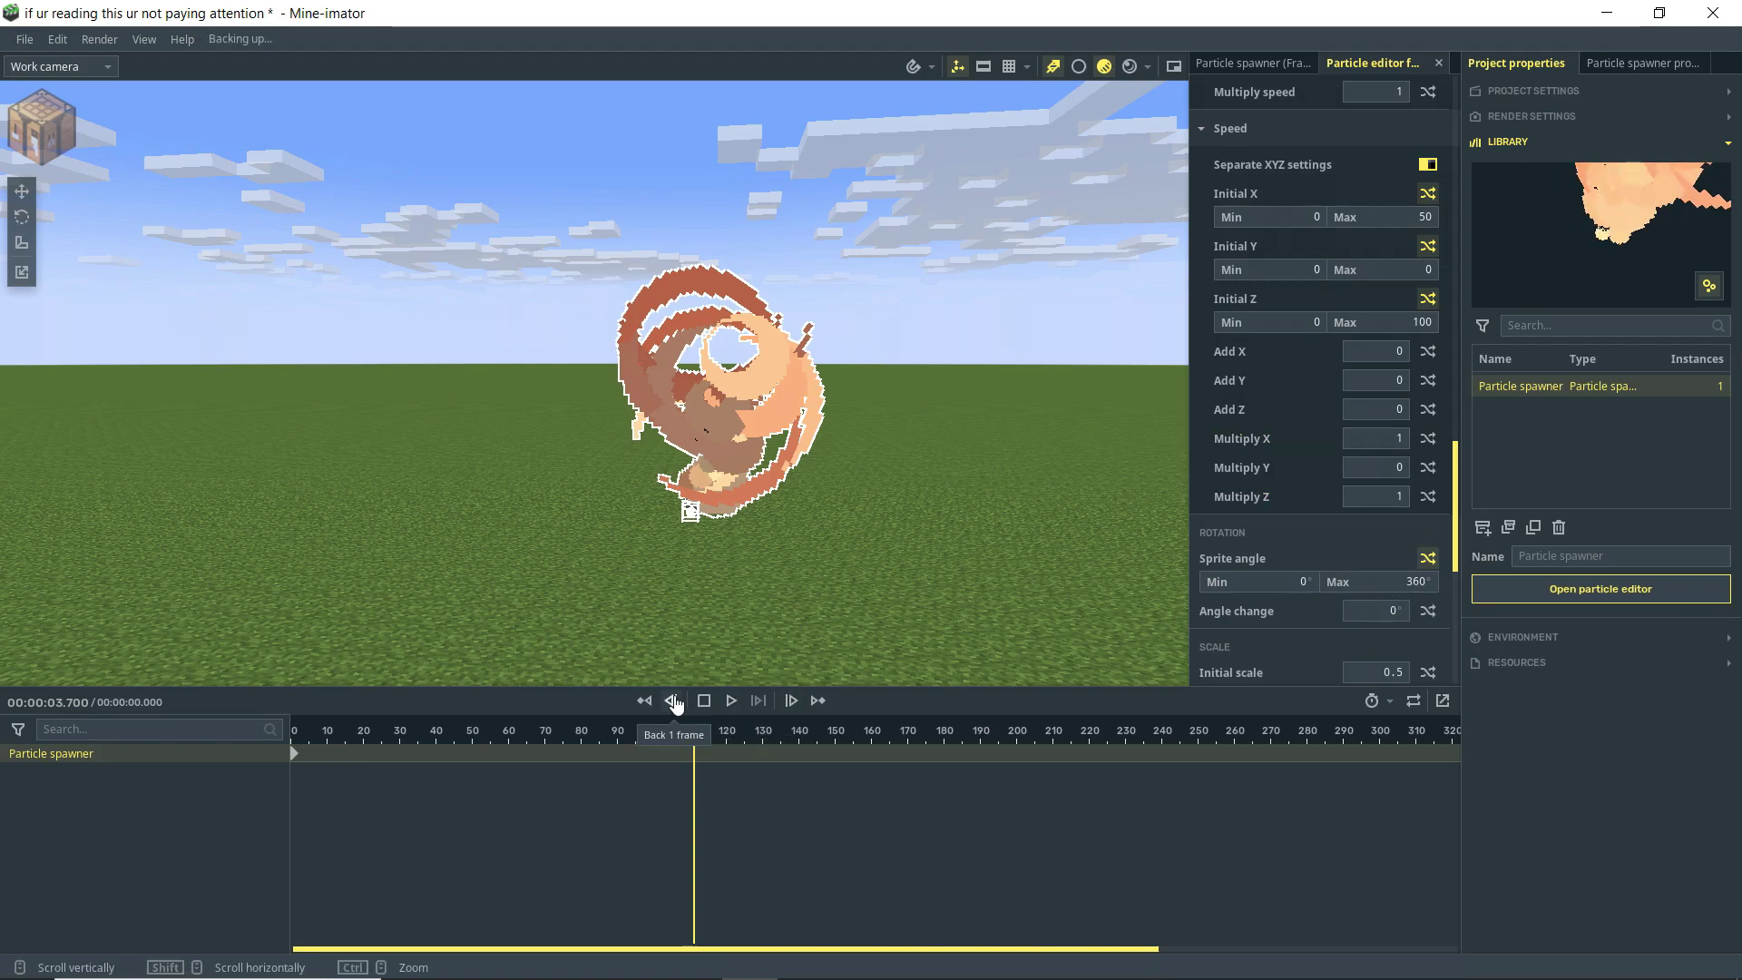
key(Return)
drag(692, 583, 689, 568)
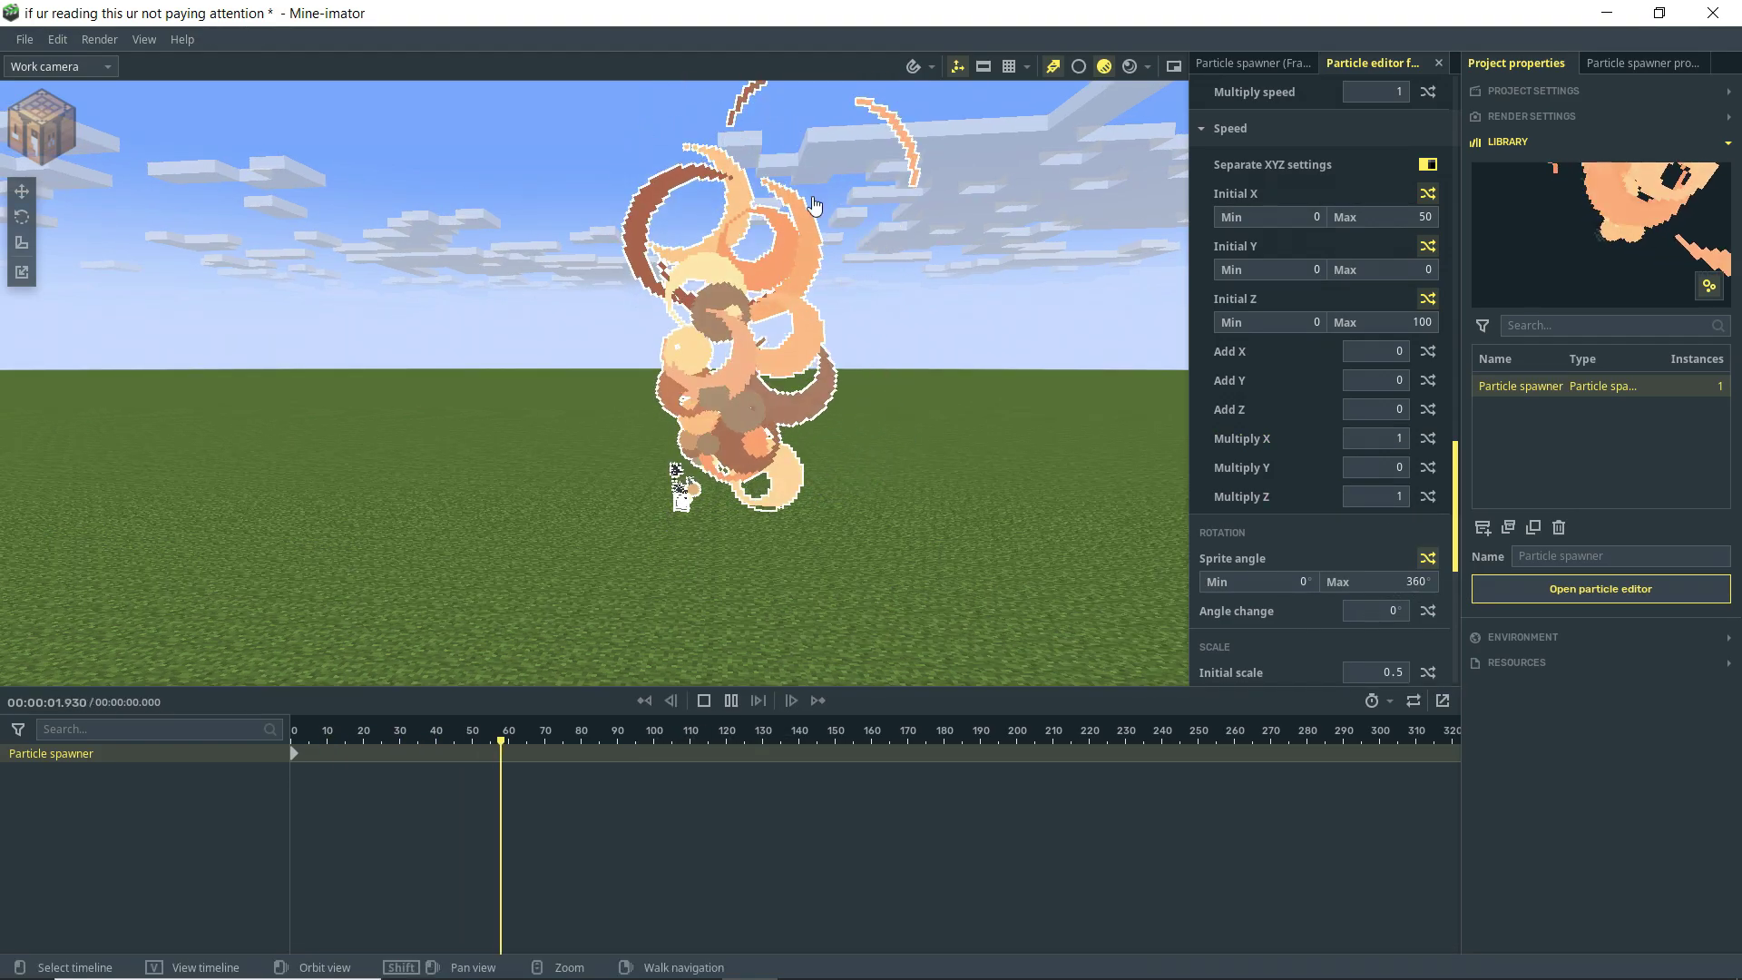
right_drag(664, 527, 690, 490)
key(s)
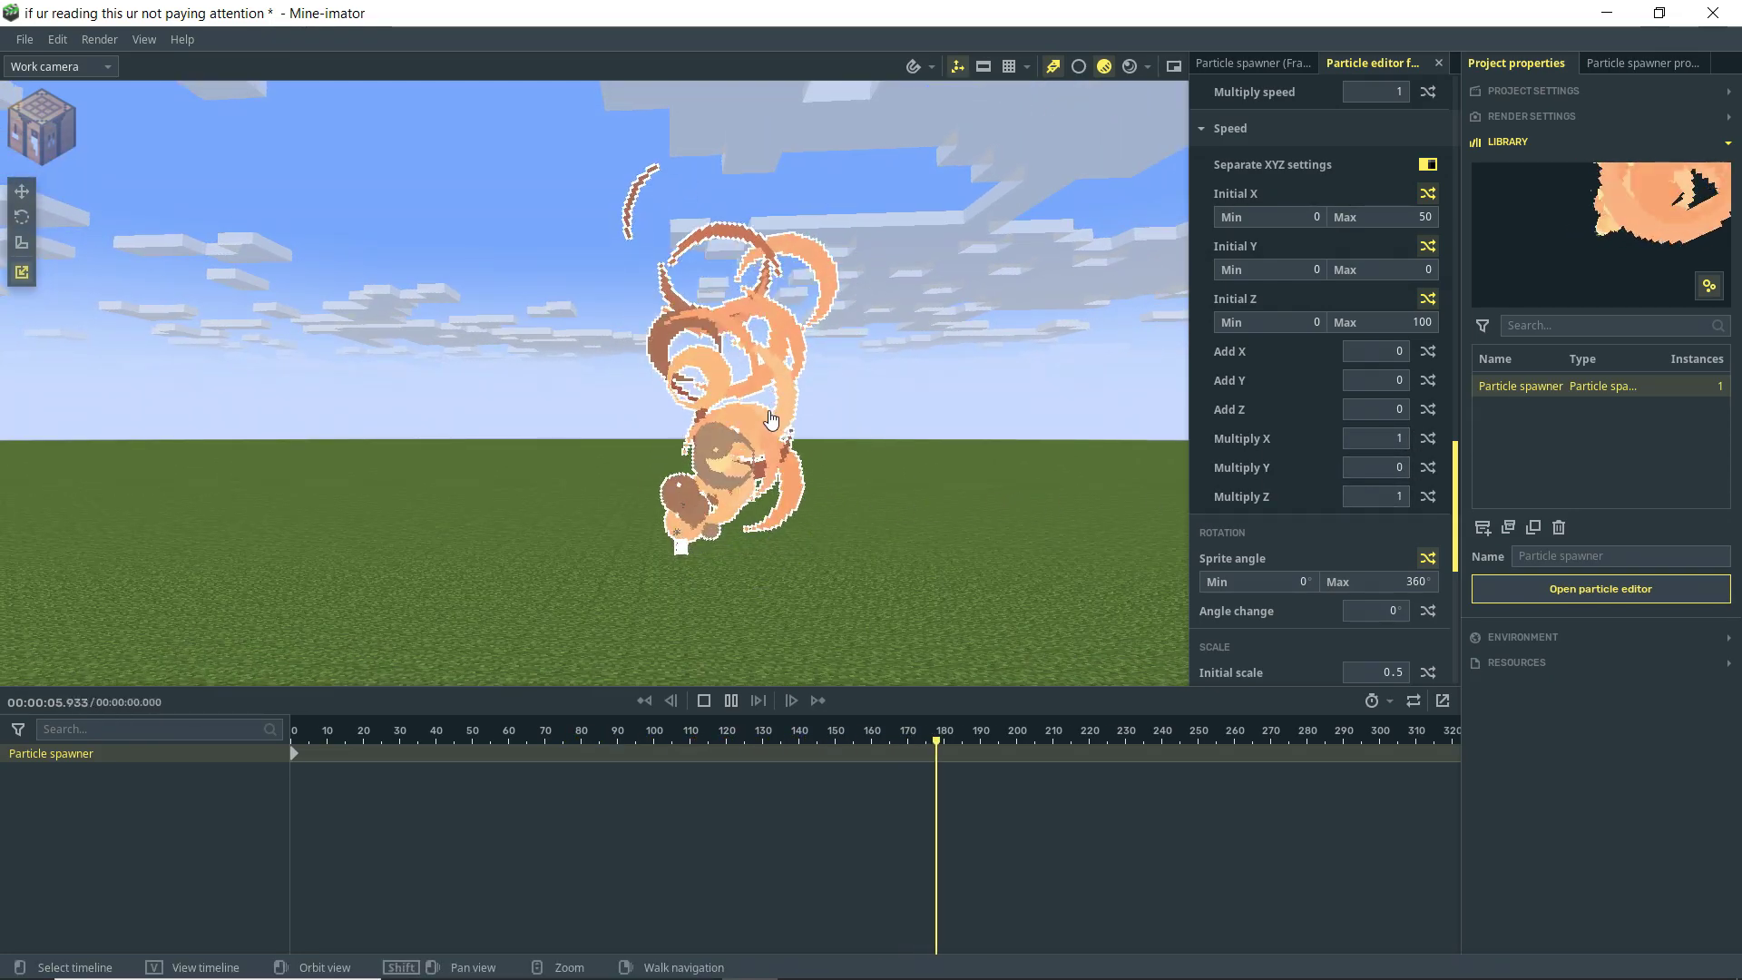
right_drag(801, 529, 804, 514)
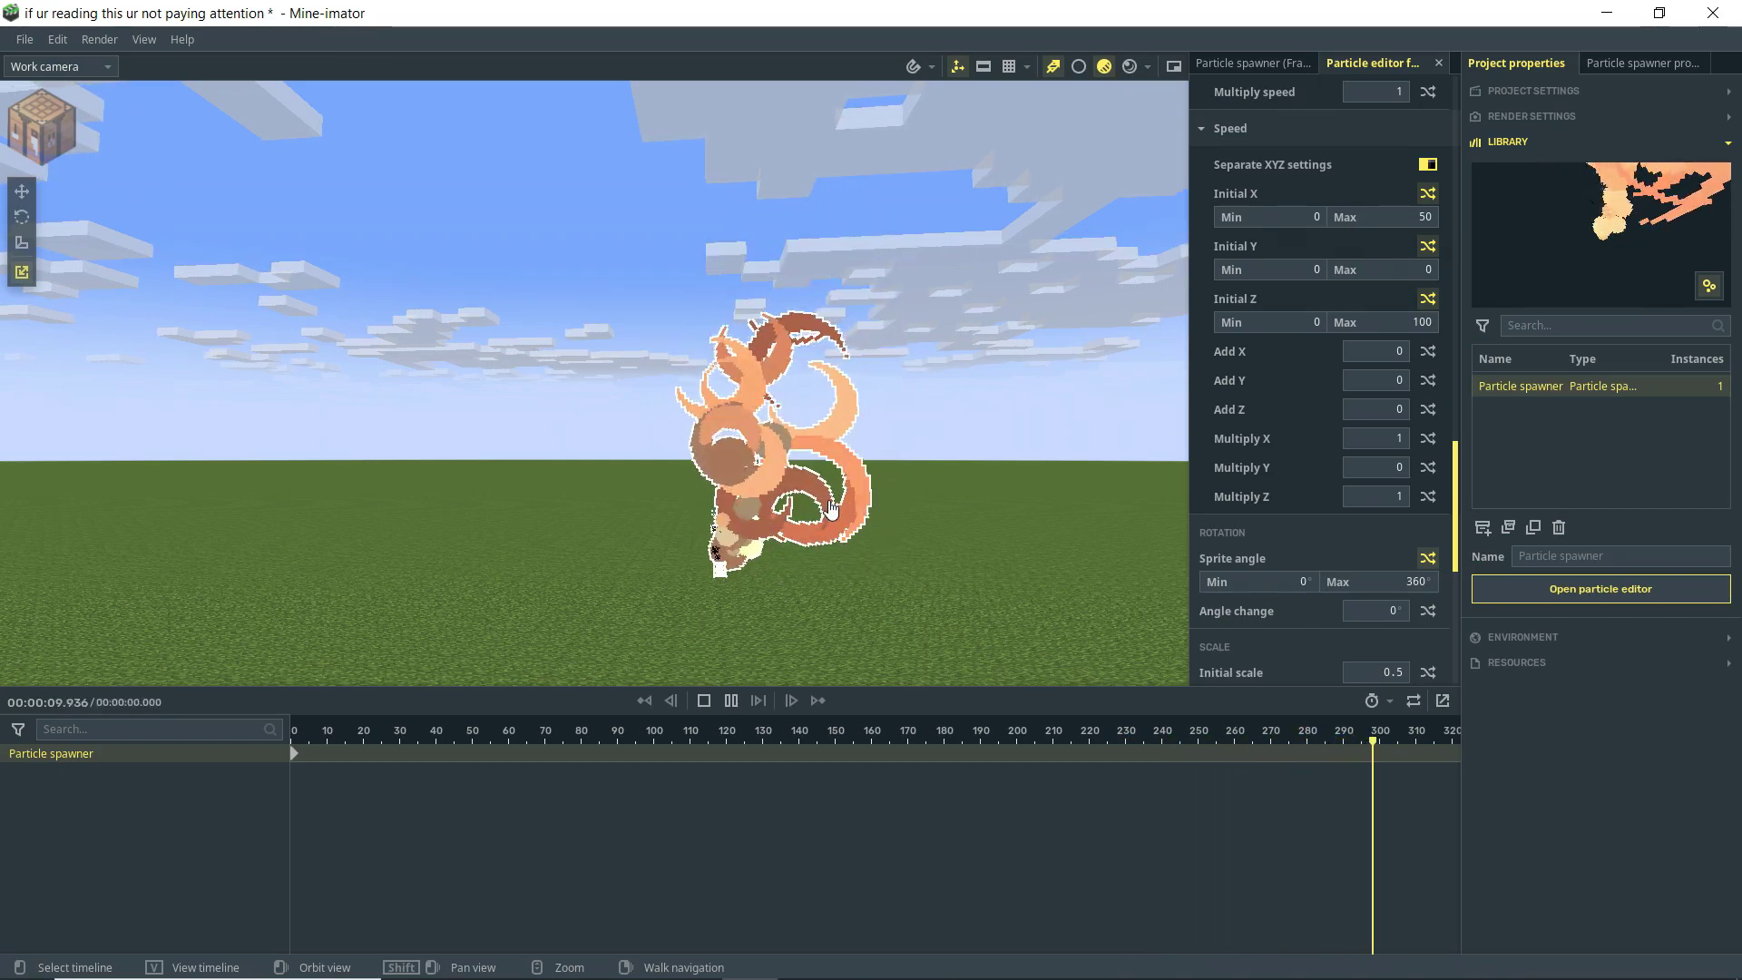
key(space)
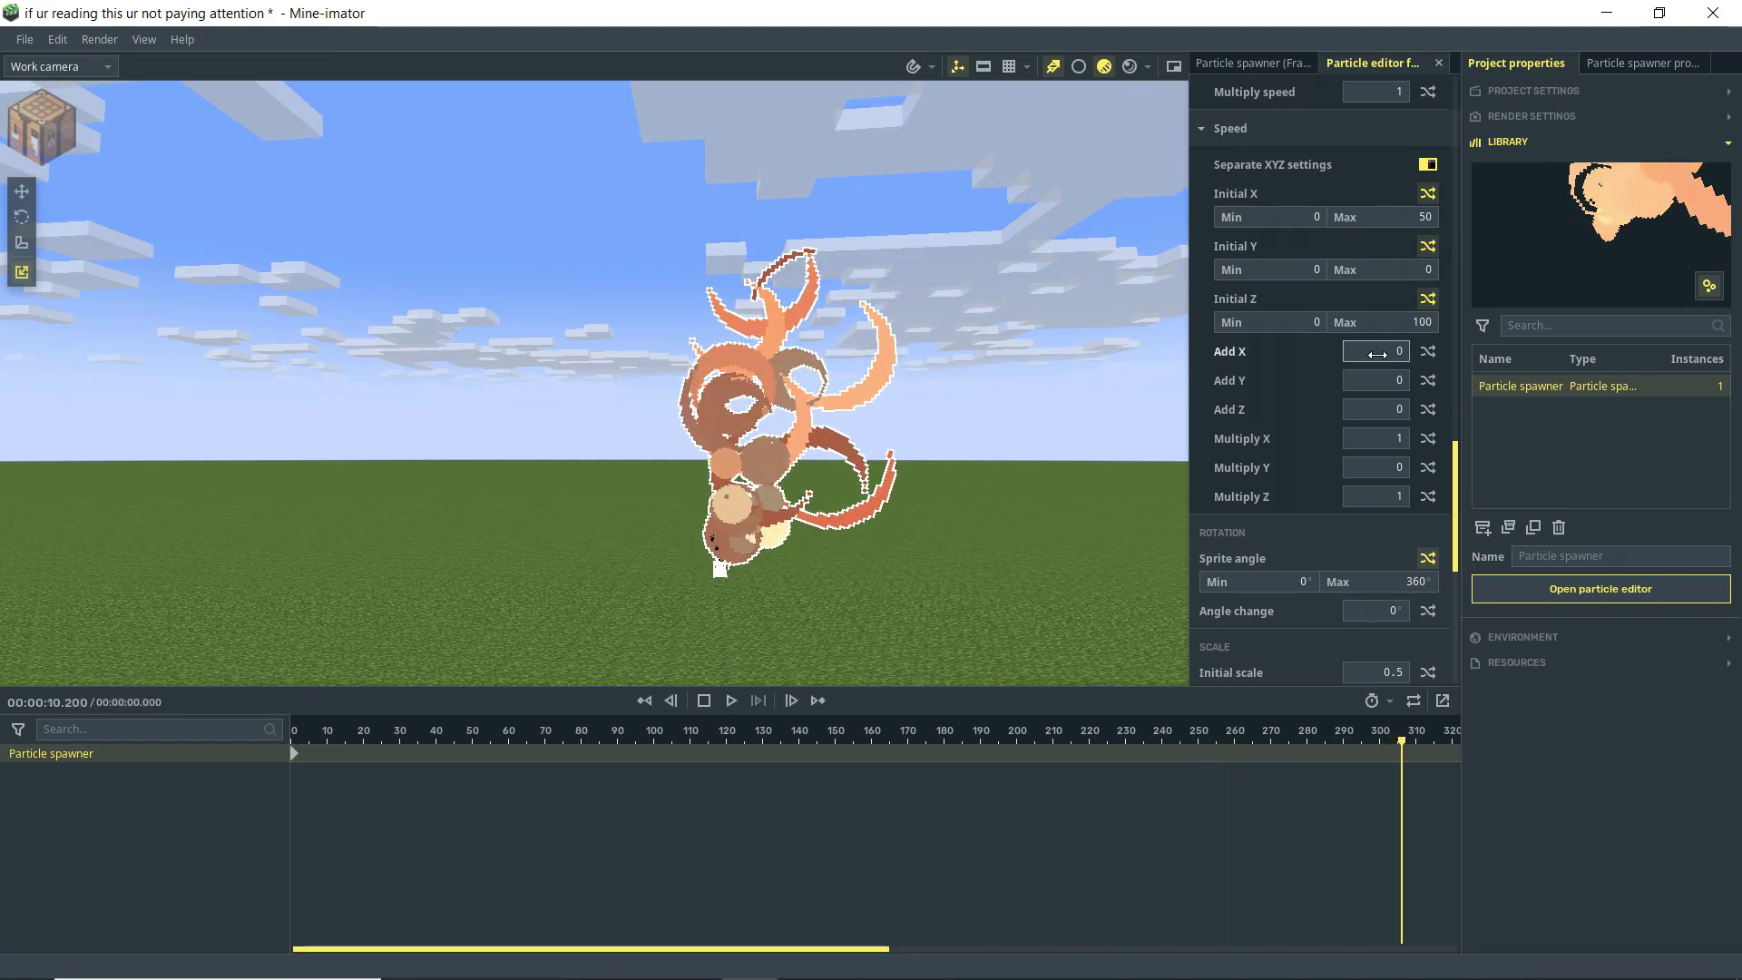
- Set Add X and Add Z speed to 1, then replay and reframe the camera on the rising trail
text(1)
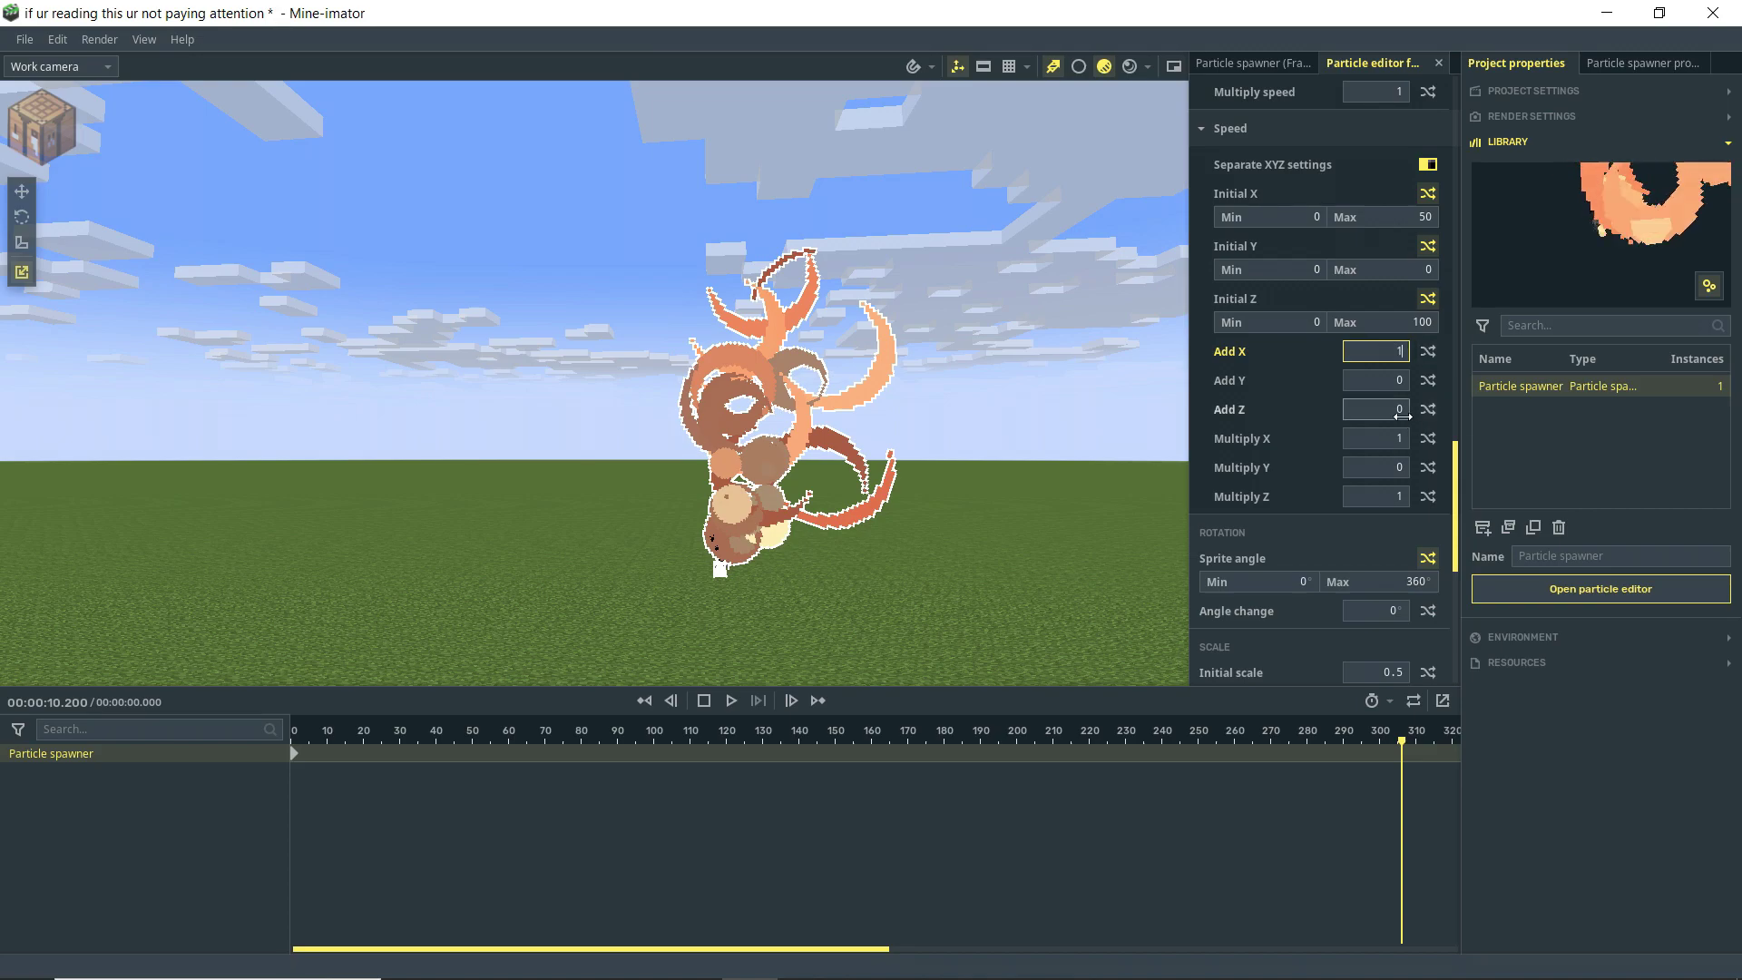
key(Return)
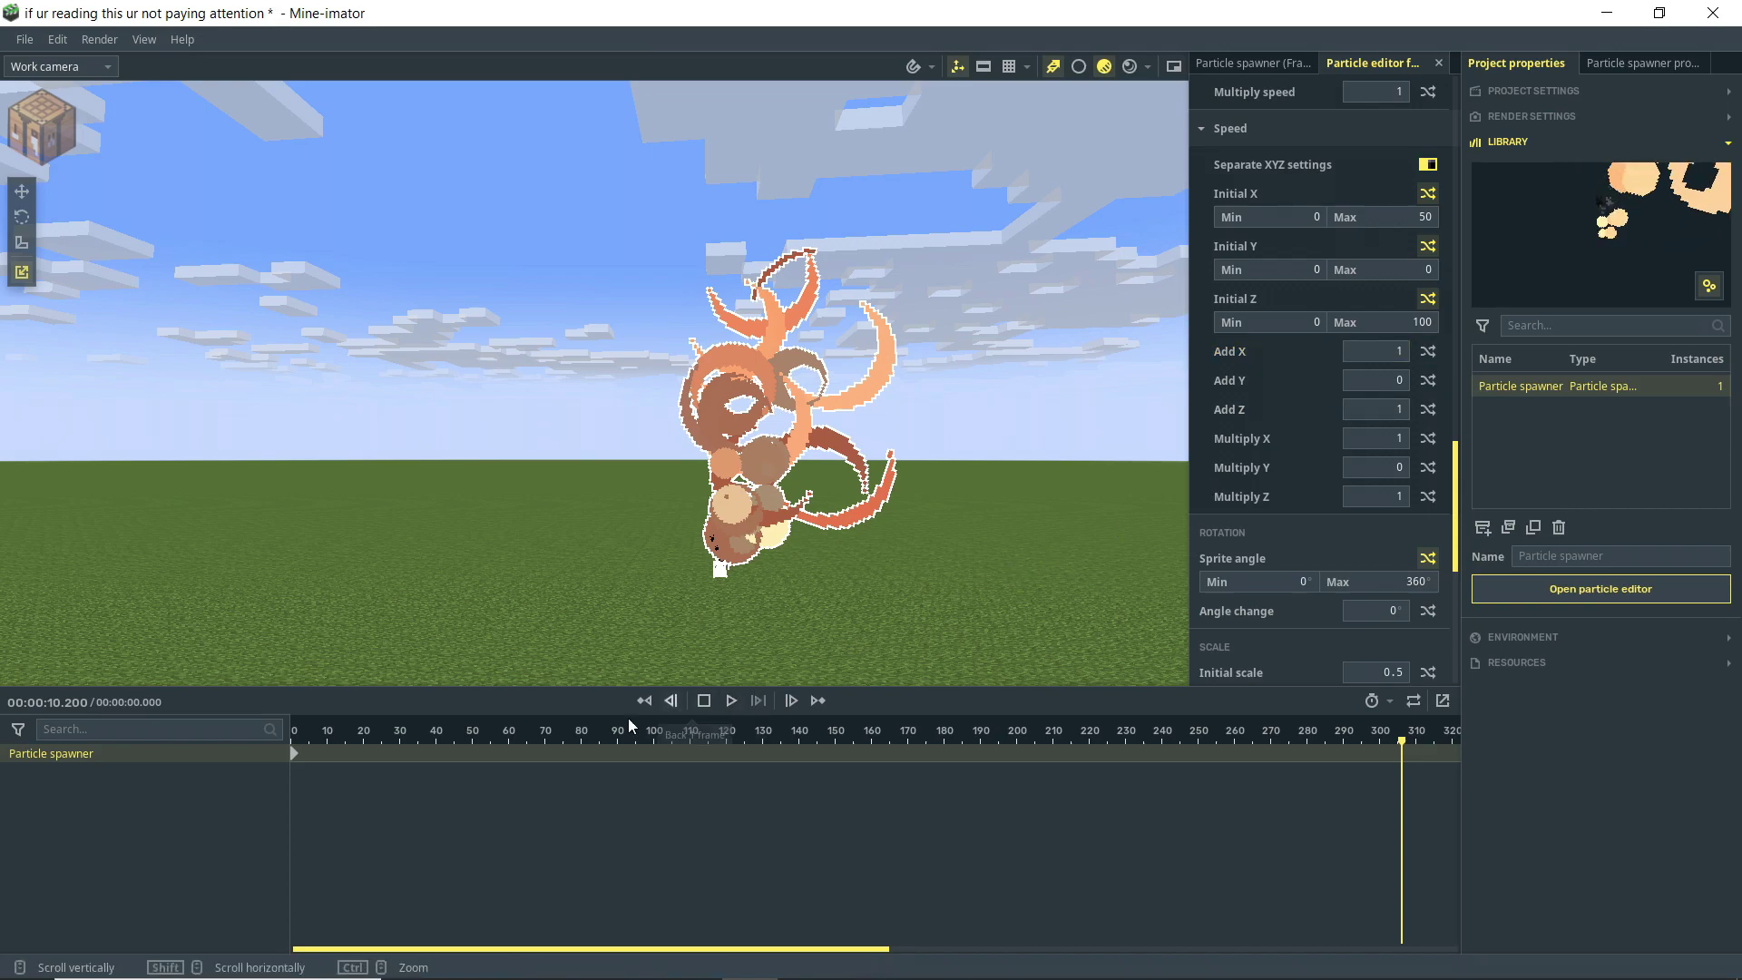
click(644, 701)
key(space)
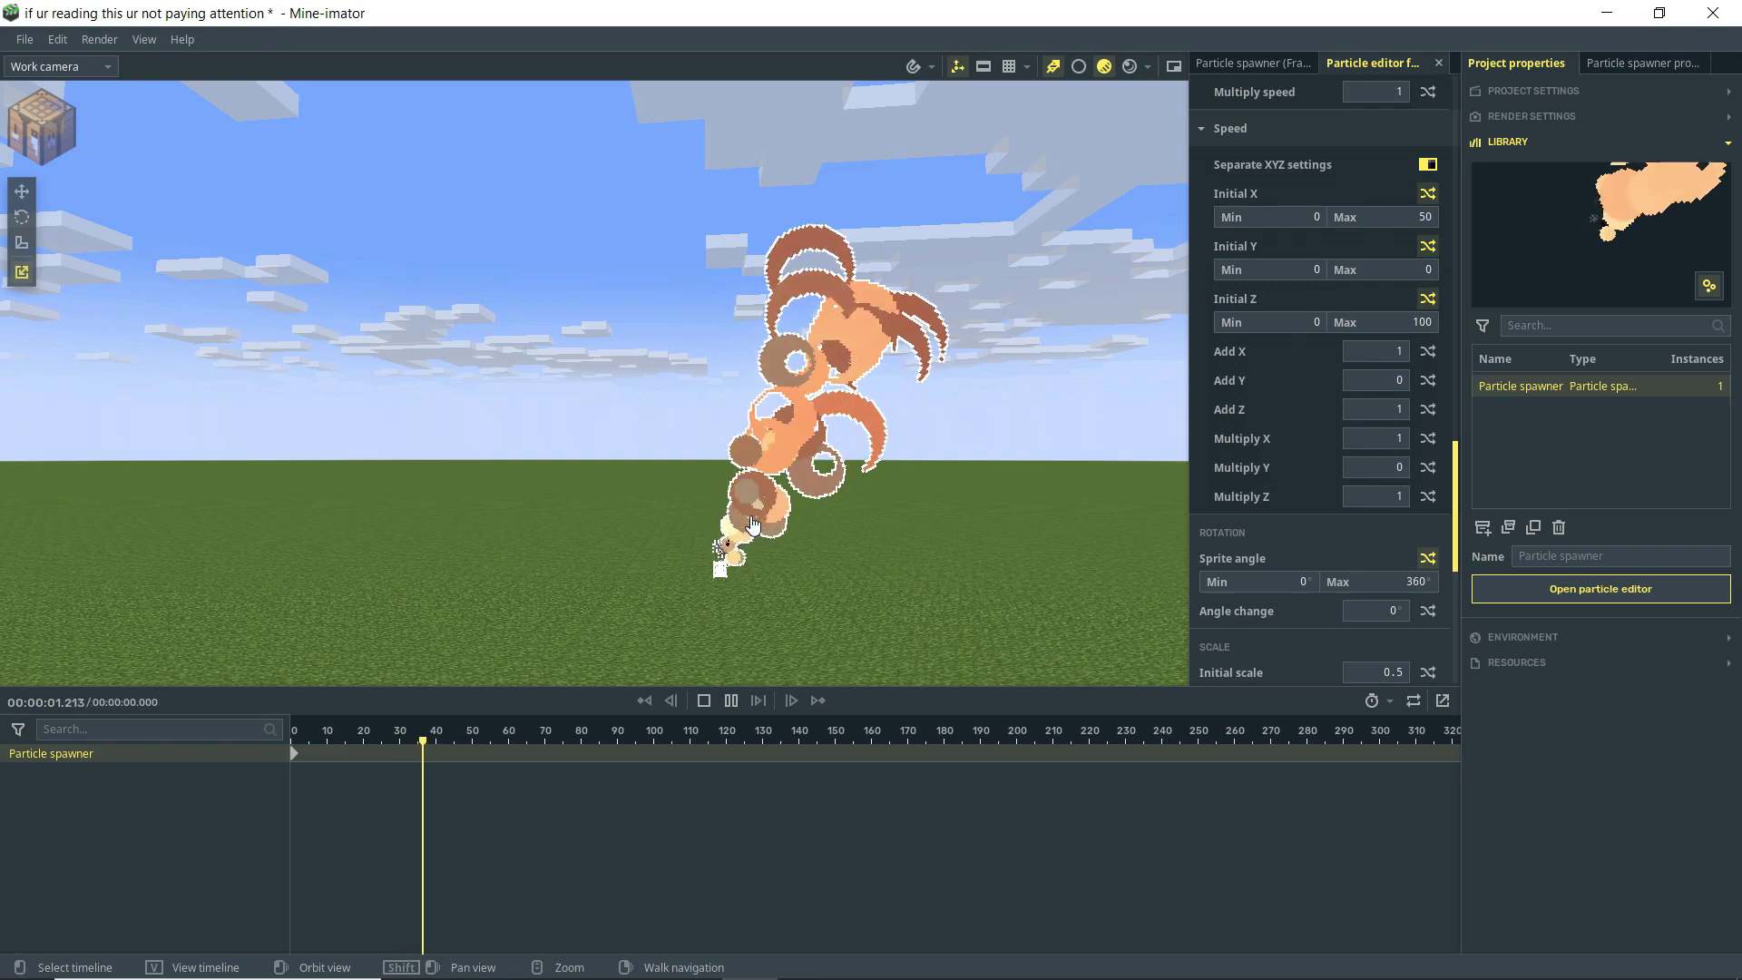
mouse_move(753, 525)
right_down()
mouse_move(753, 490)
mouse_move(737, 537)
right_up()
key(s)
key(space)
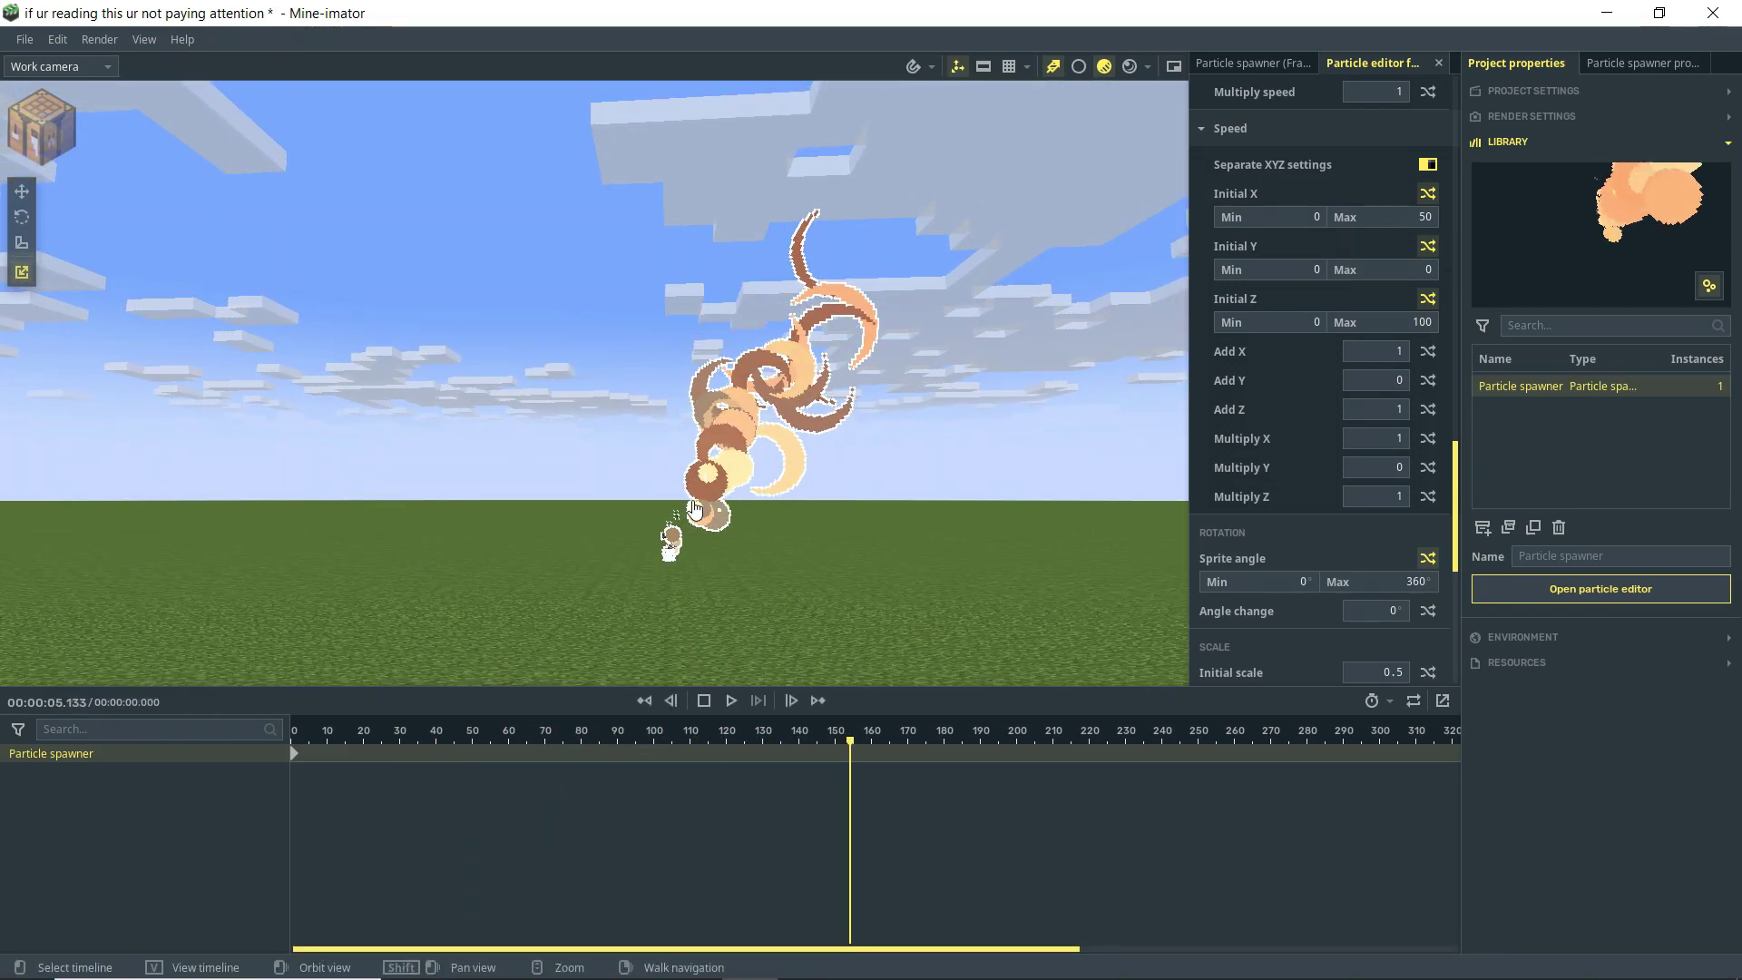
key(space)
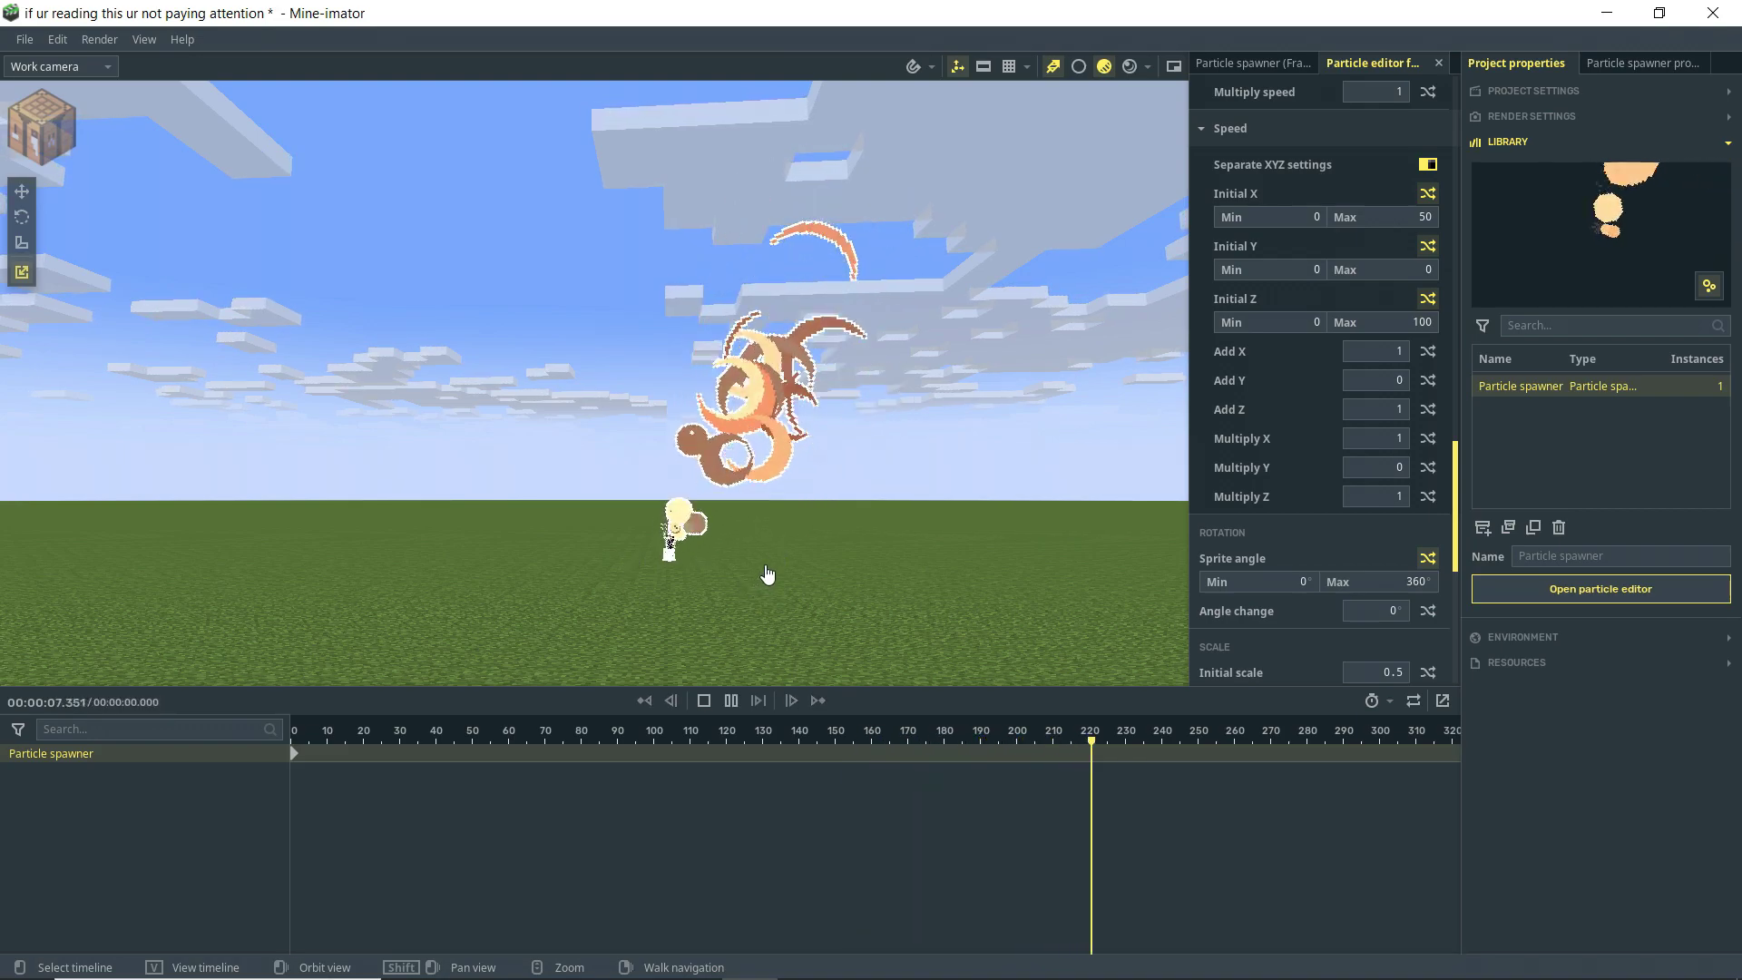
scroll(1463, 594, down, 5)
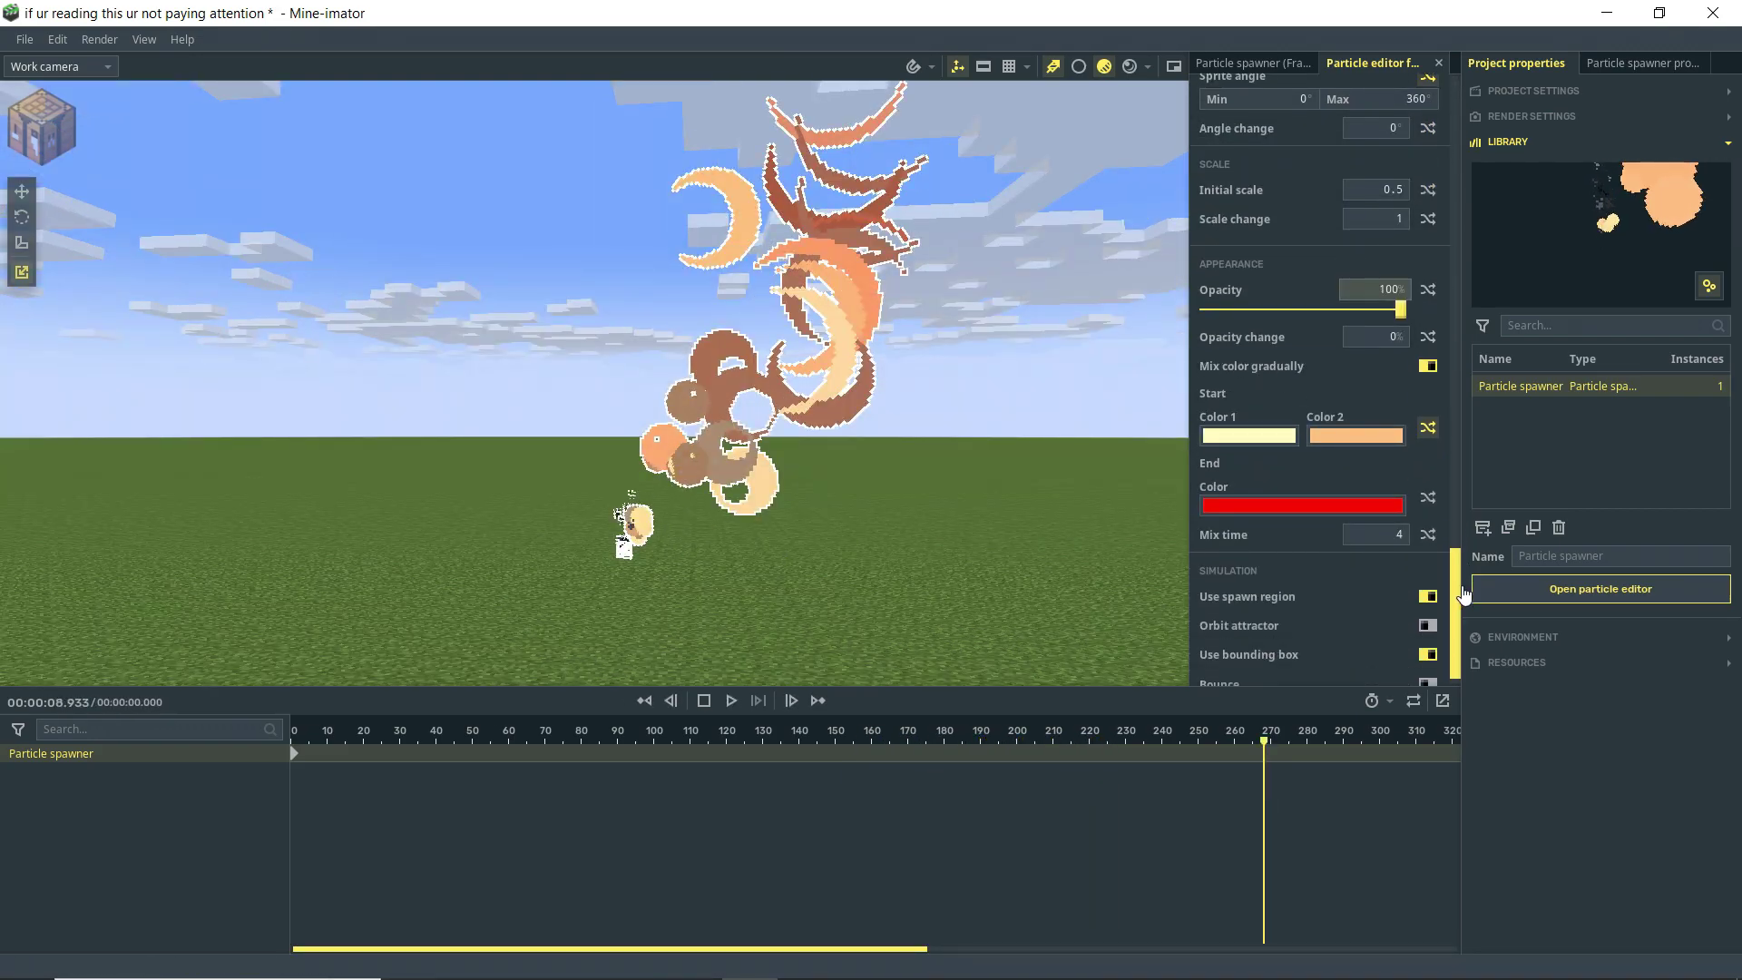
scroll(1464, 595, down, 1)
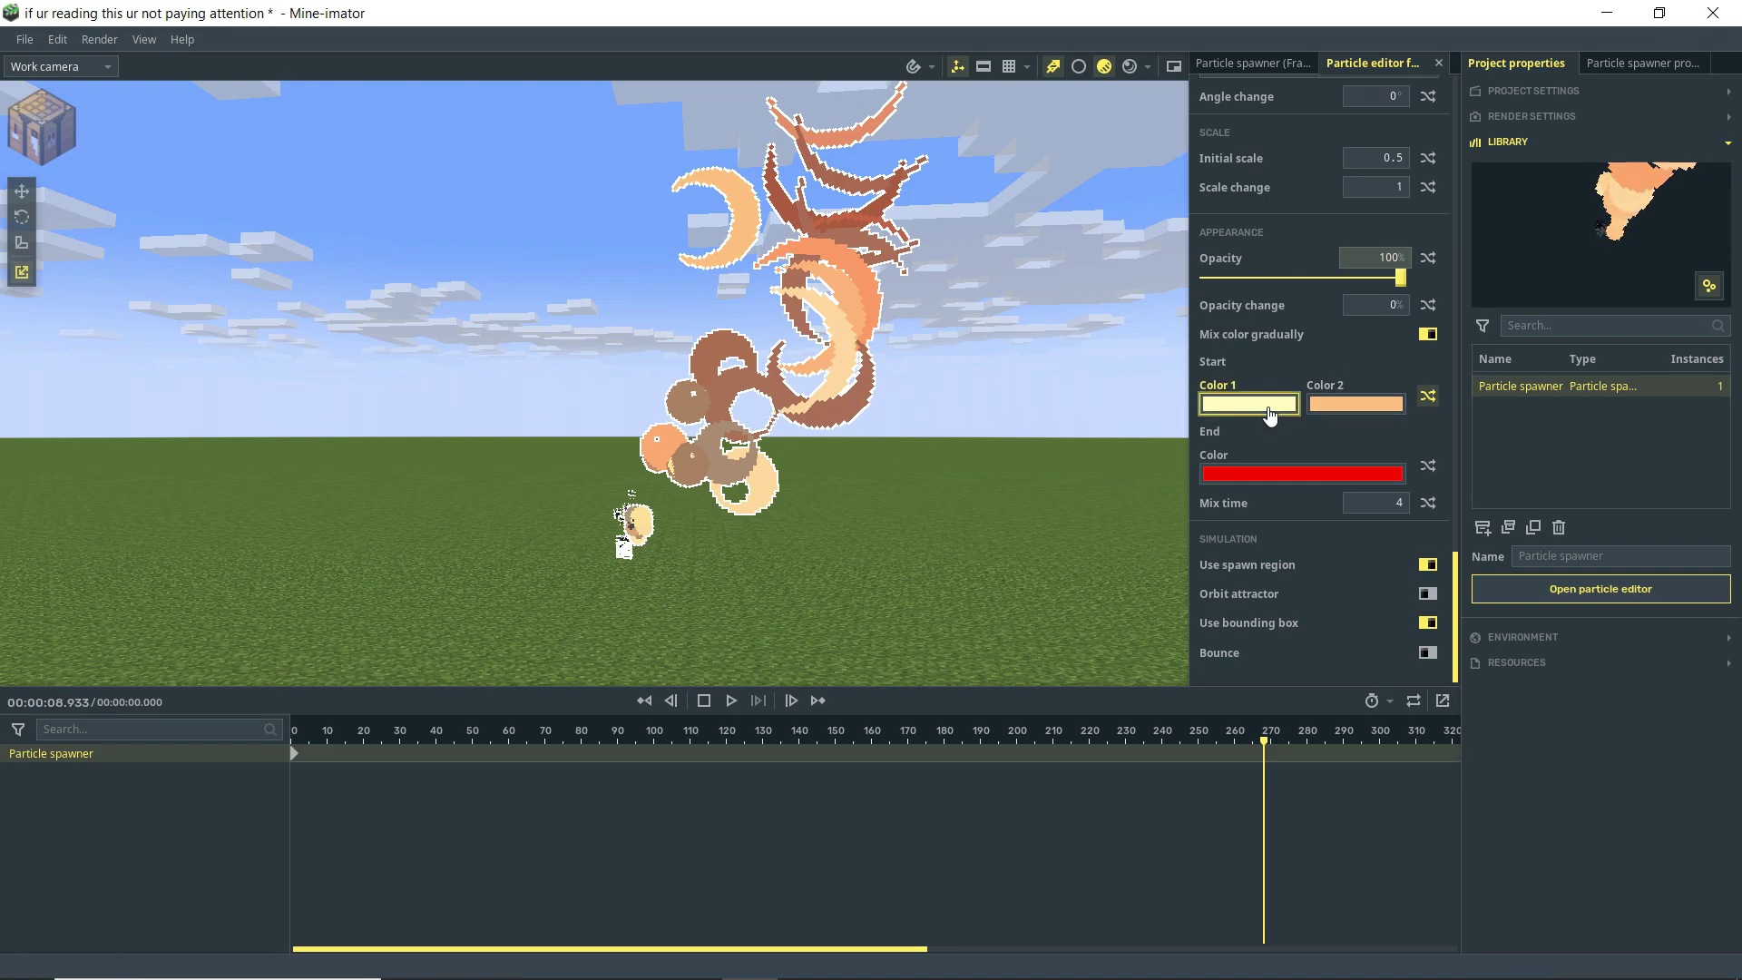
- Set start Color 1 to white and Color 2 to dark grey, then replay from the start
click(1270, 416)
drag(1205, 407, 1161, 384)
click(1357, 403)
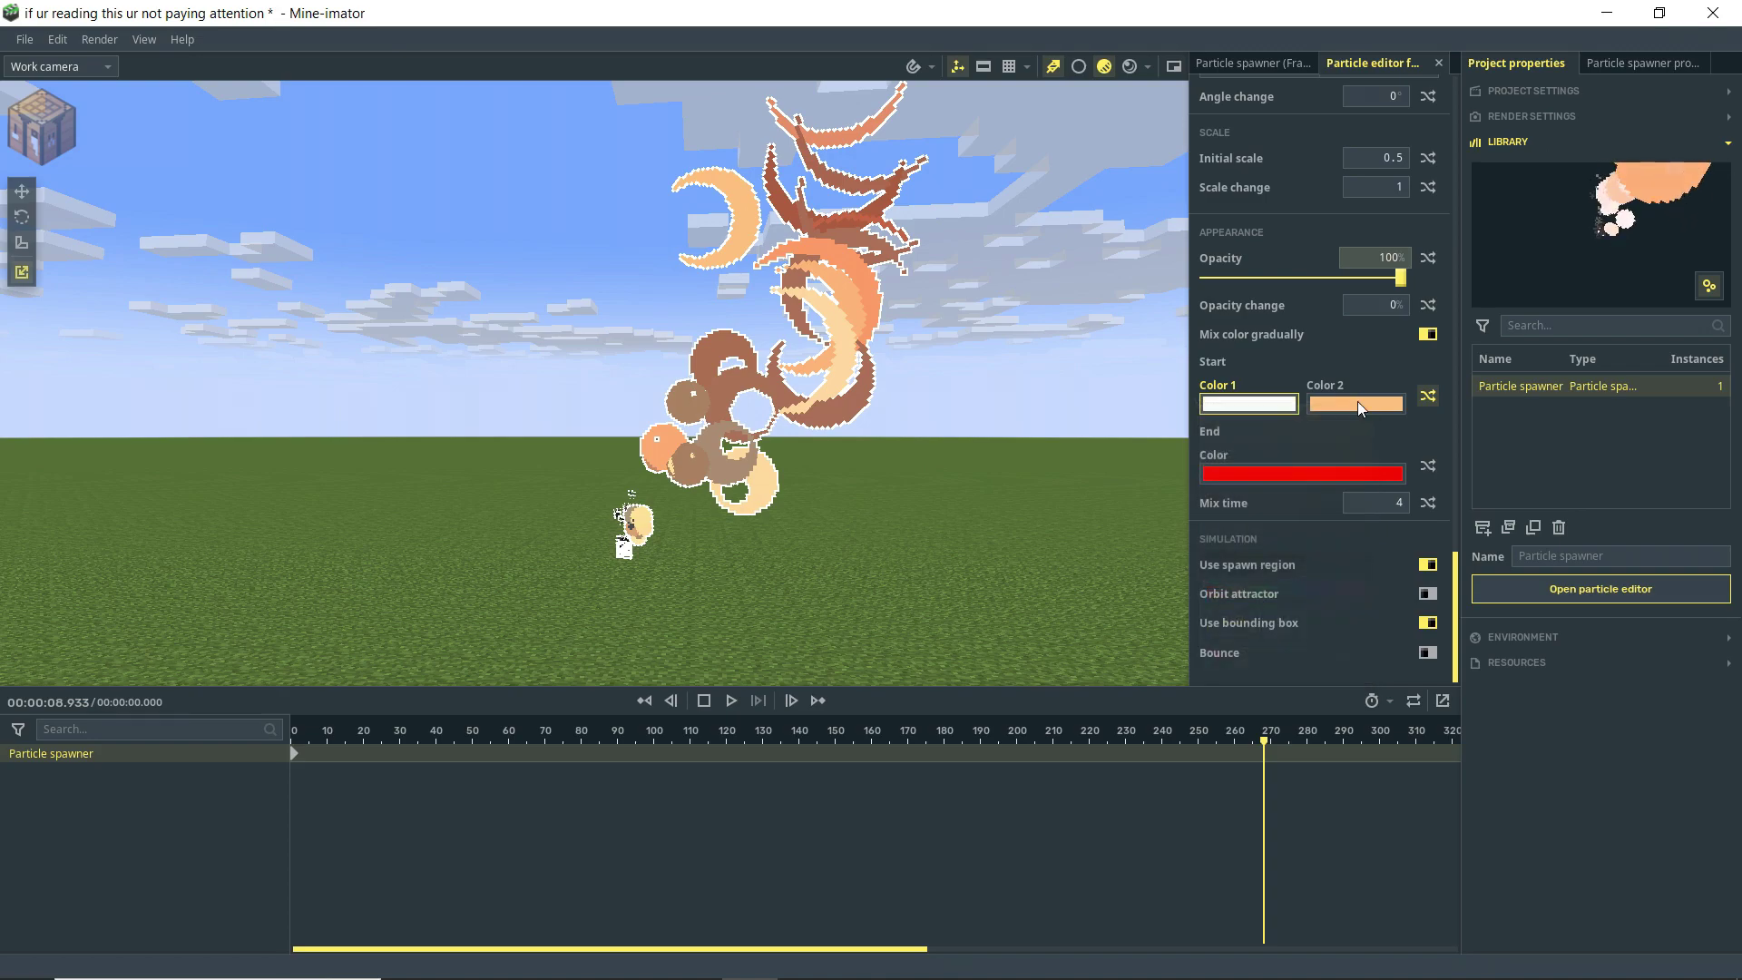
click(1354, 404)
drag(1337, 510, 1271, 532)
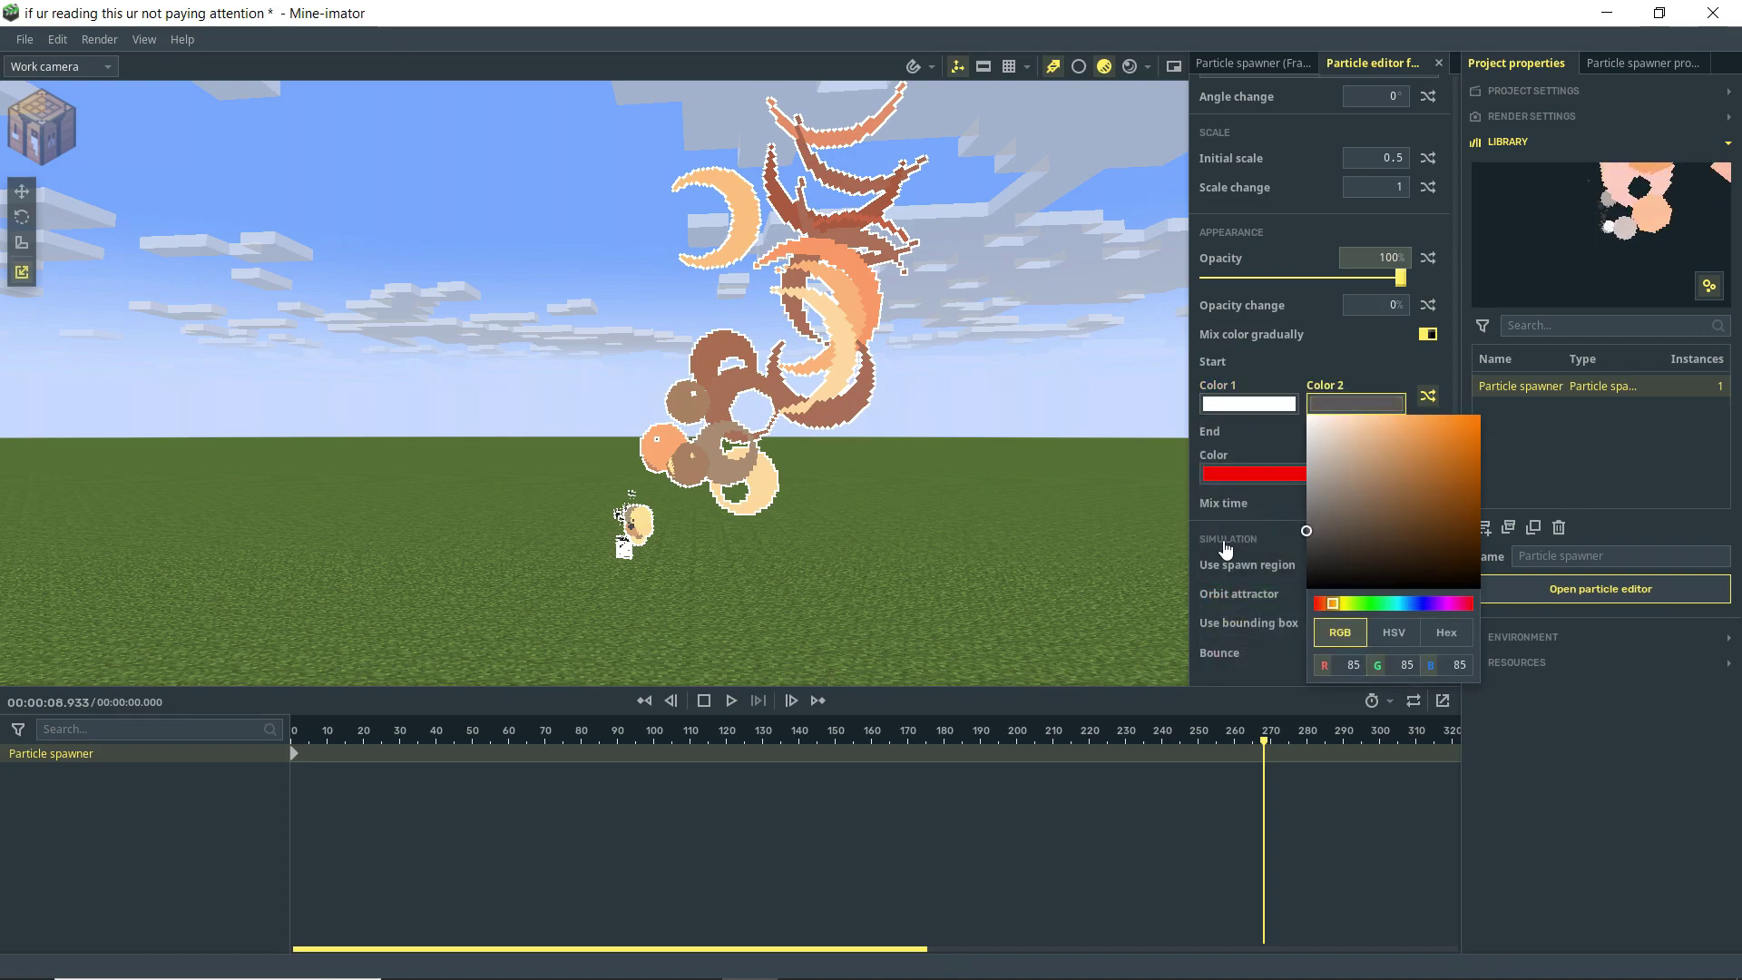
click(1331, 365)
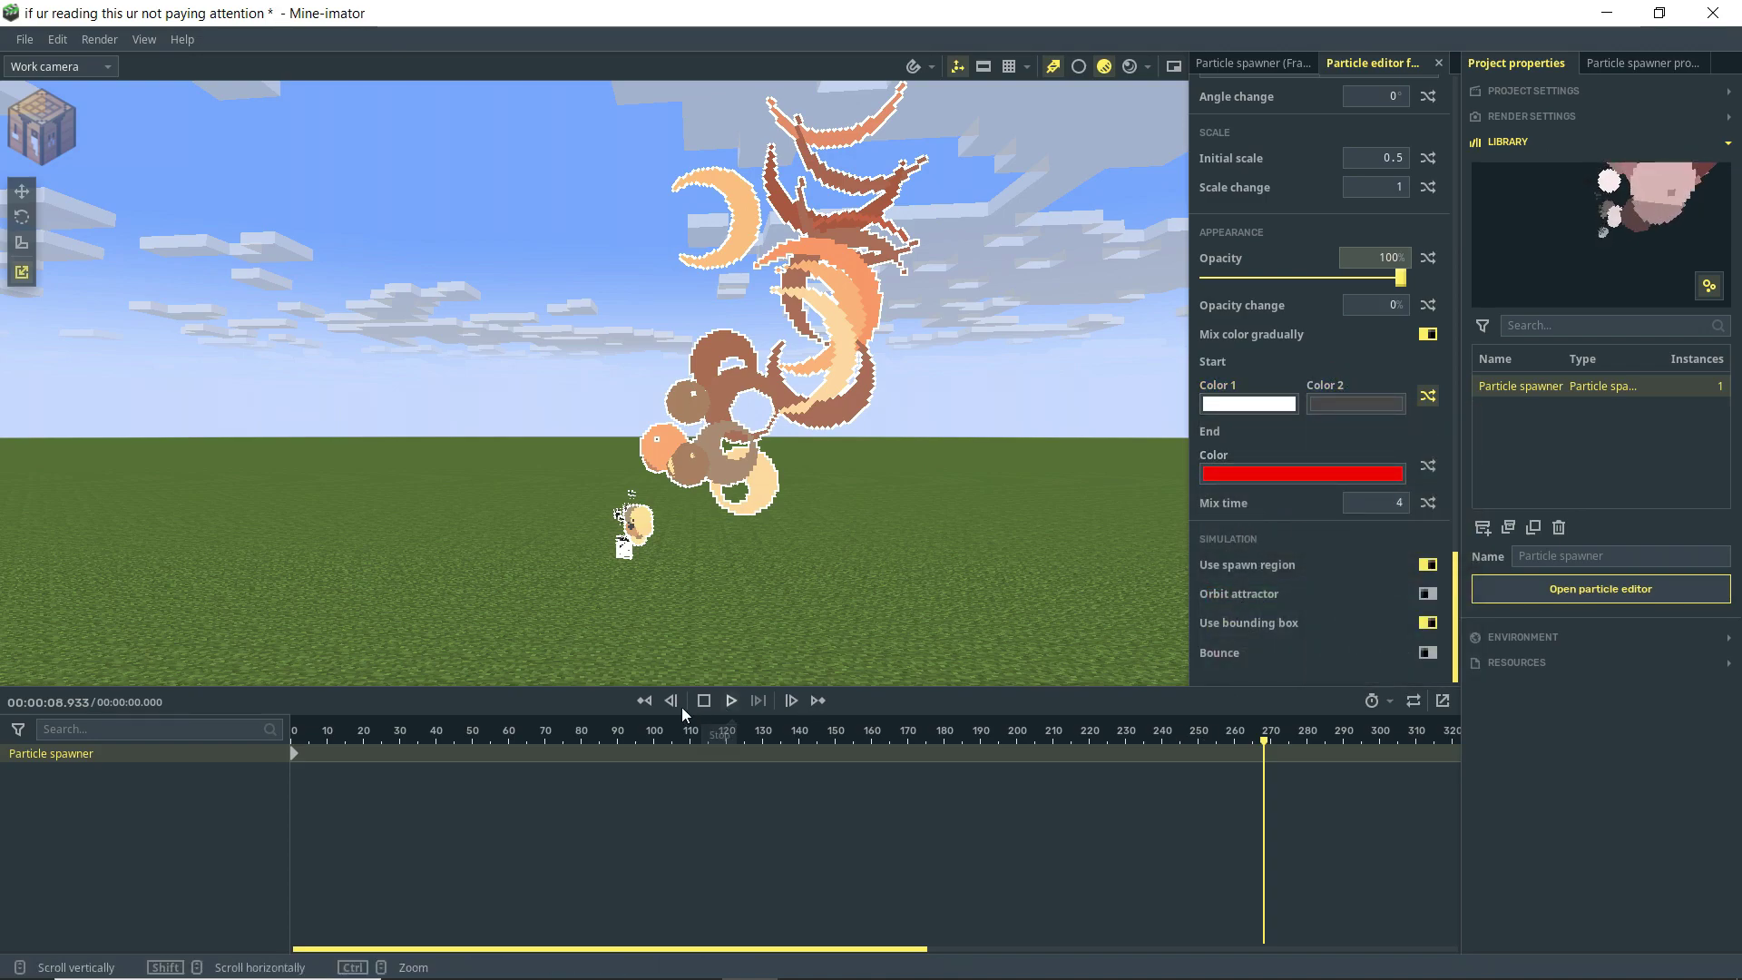
click(645, 703)
key(space)
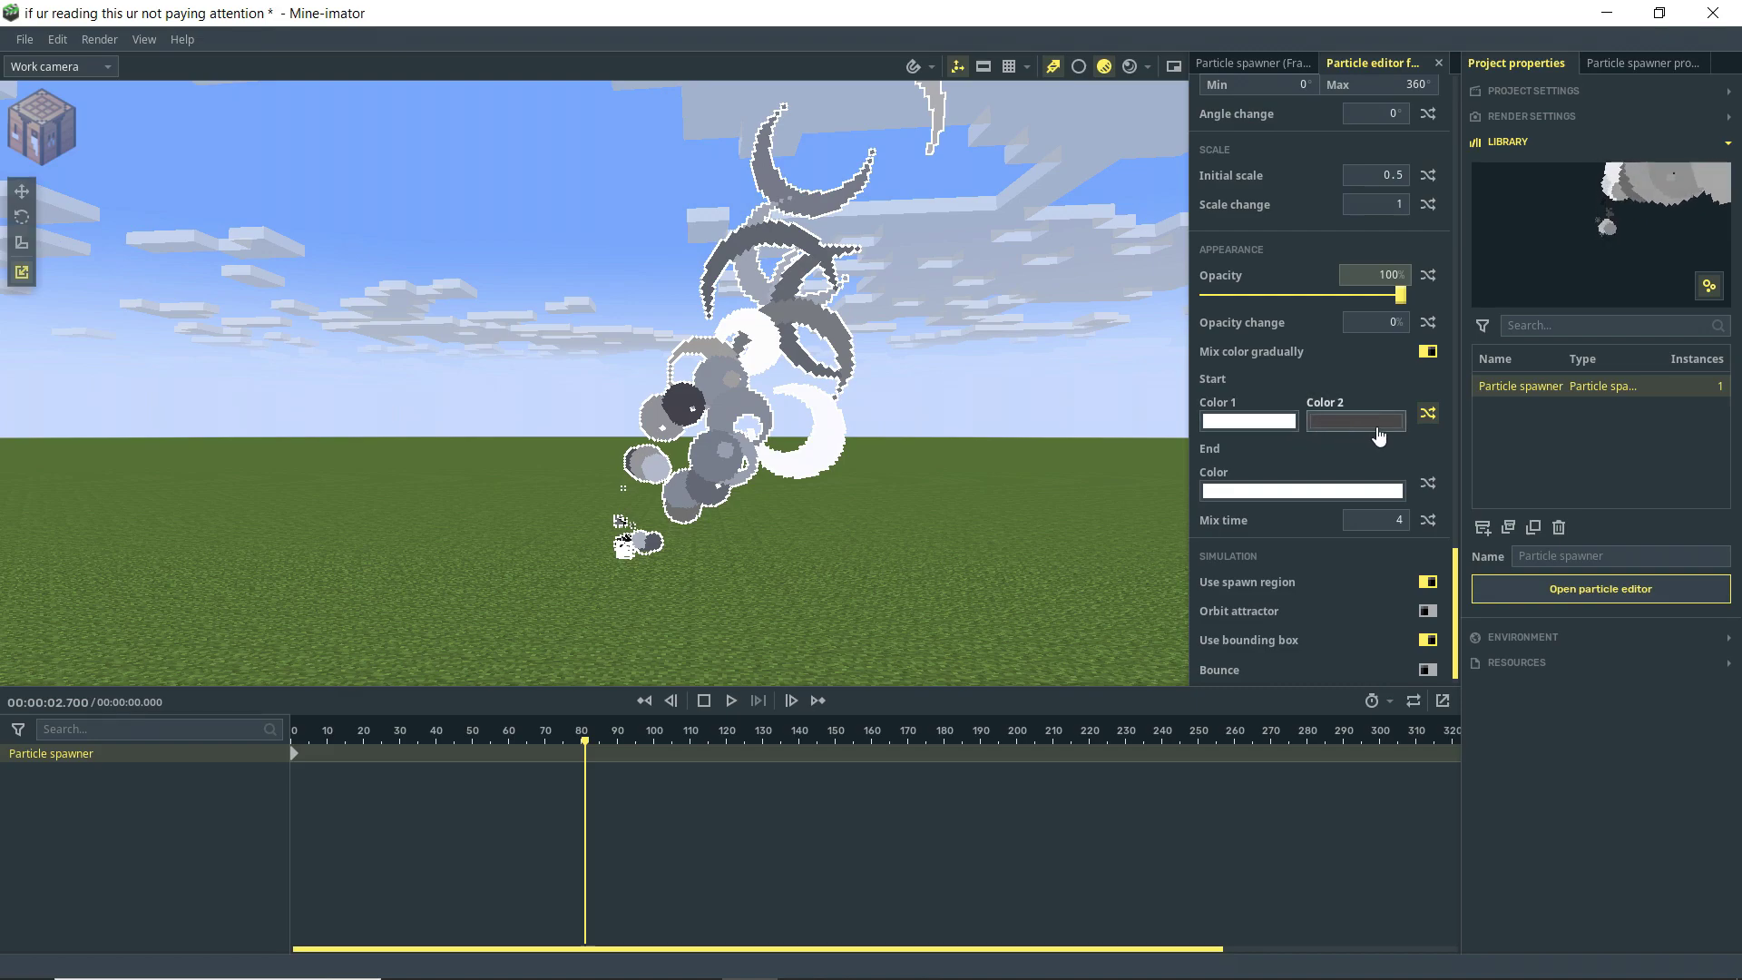
- Try a blue End color and replay the particles to compare
click(1304, 496)
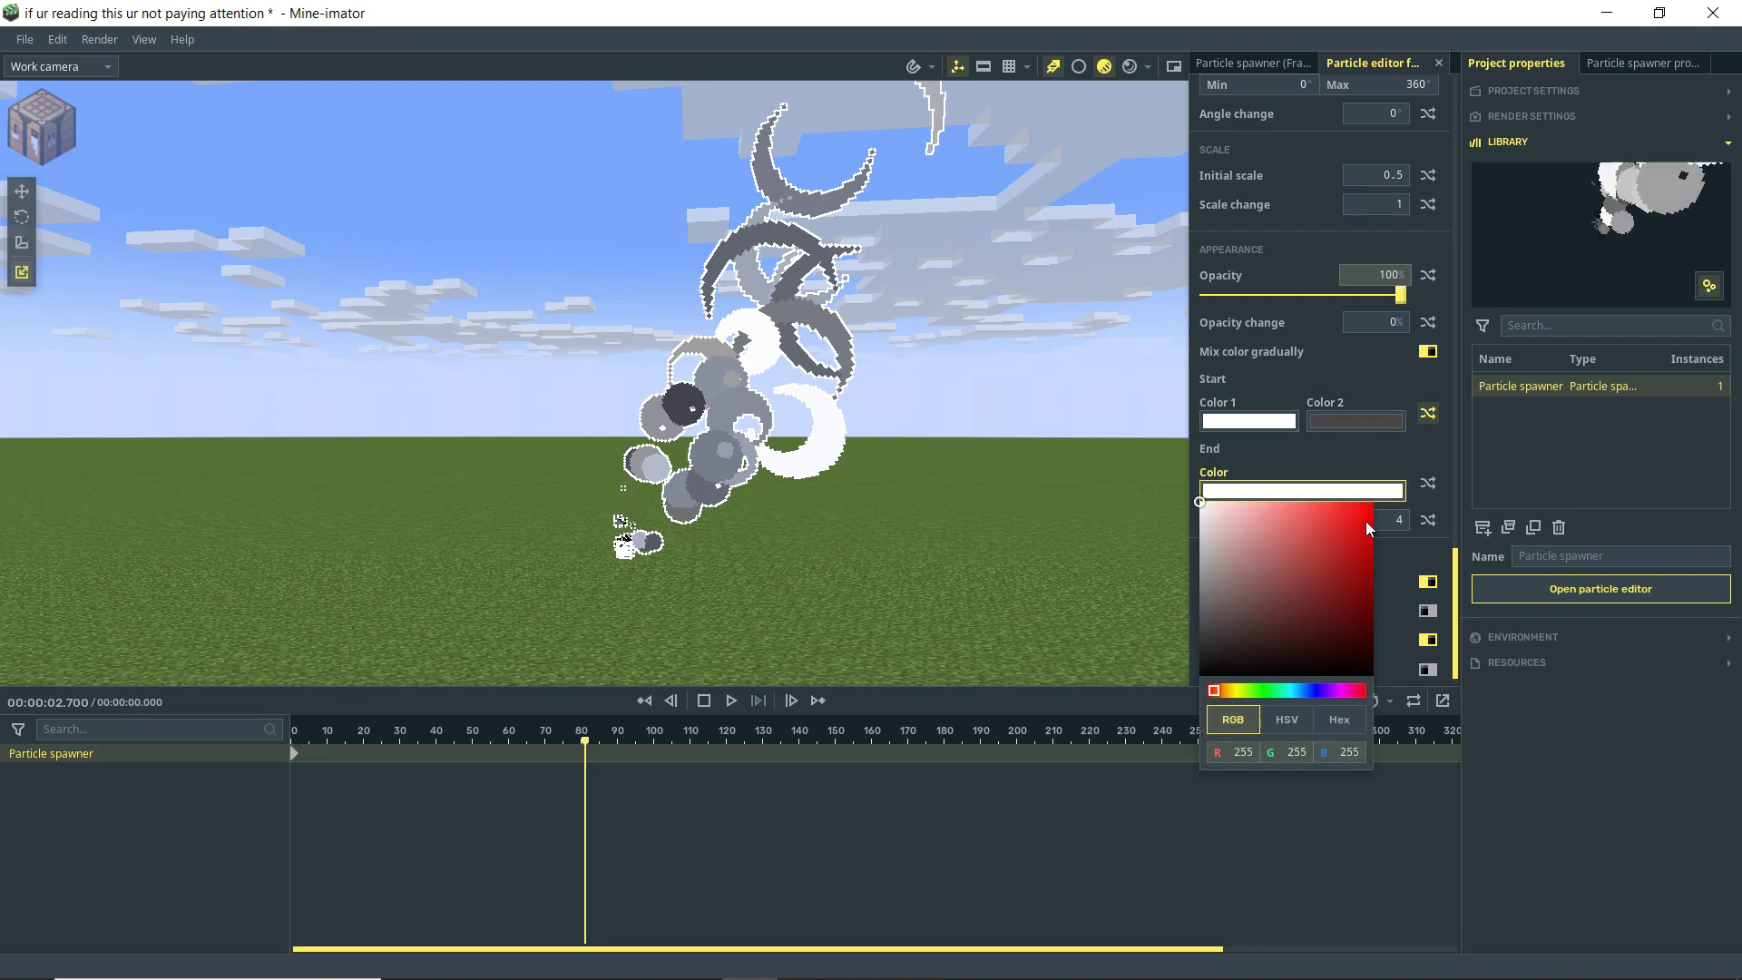
click(1356, 520)
click(1316, 691)
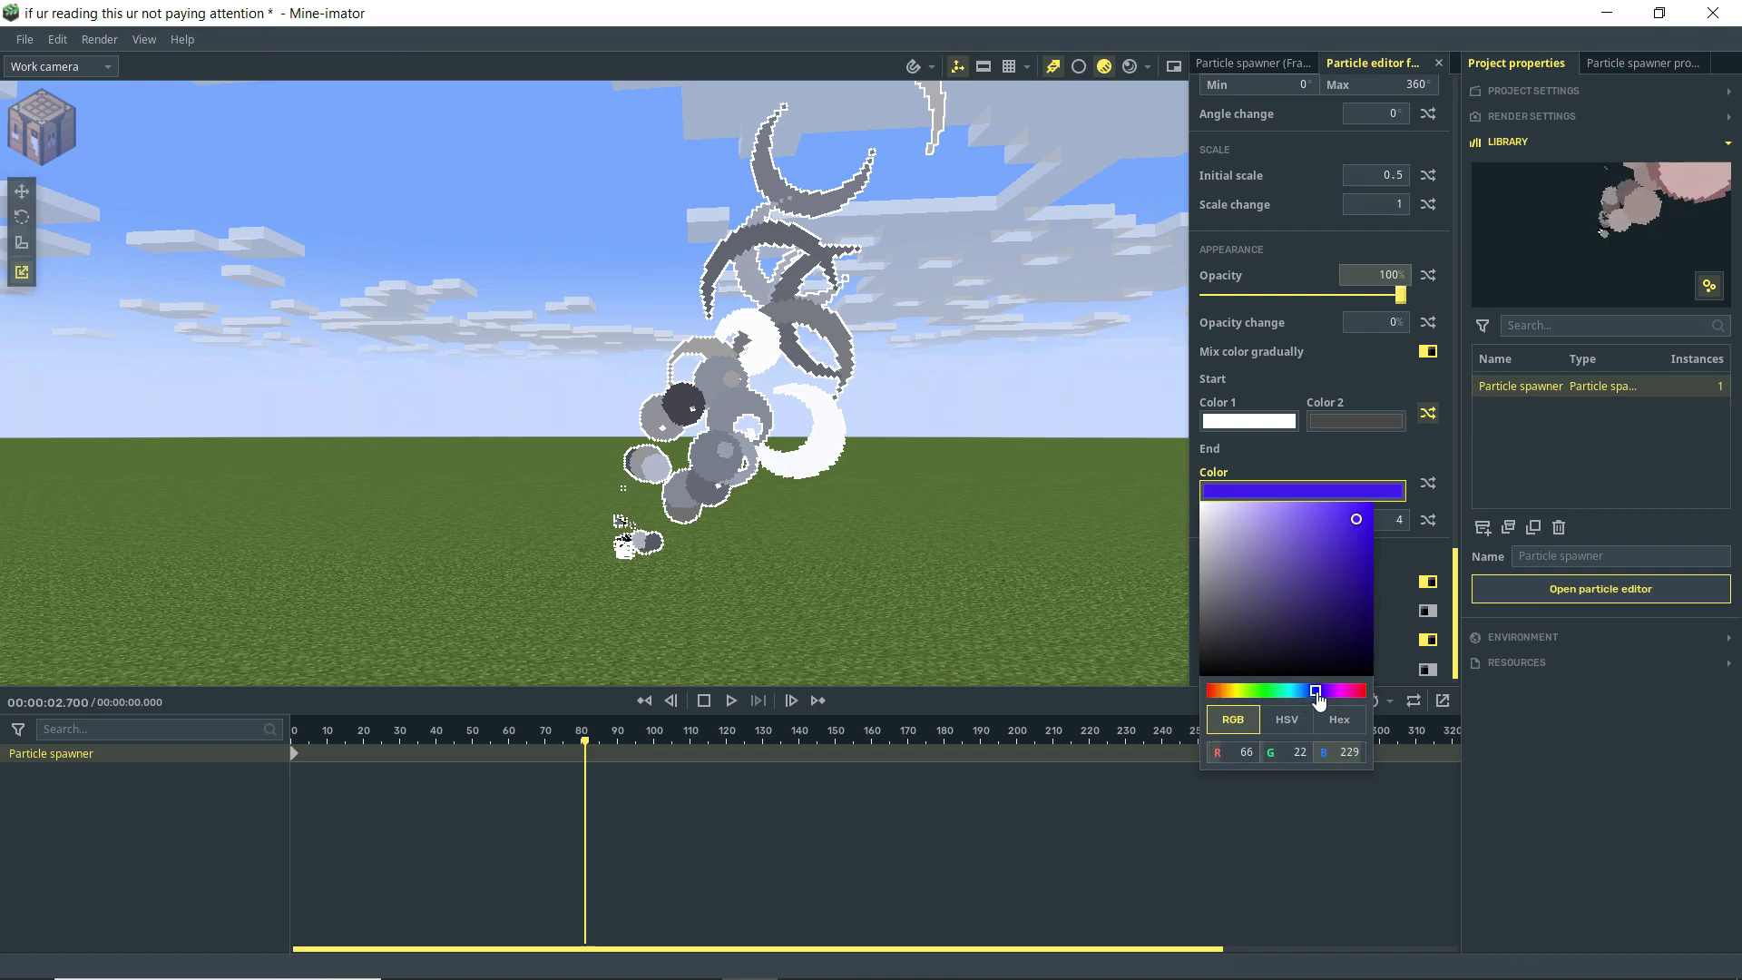
click(1450, 497)
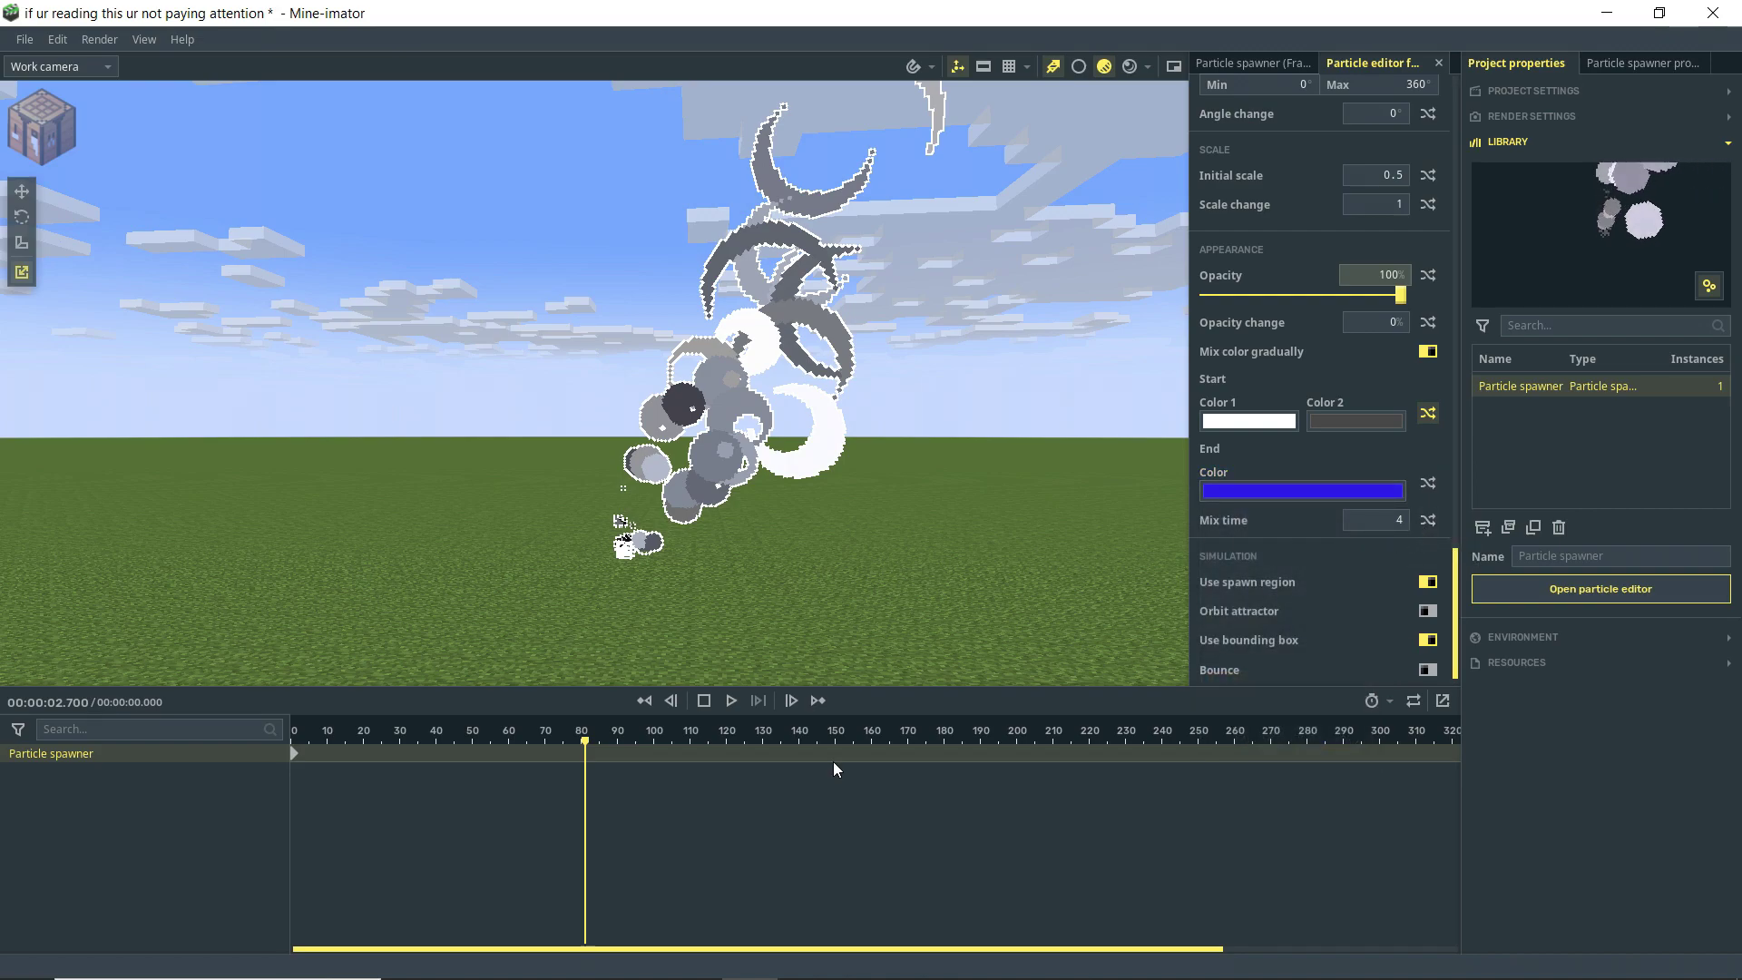
click(644, 700)
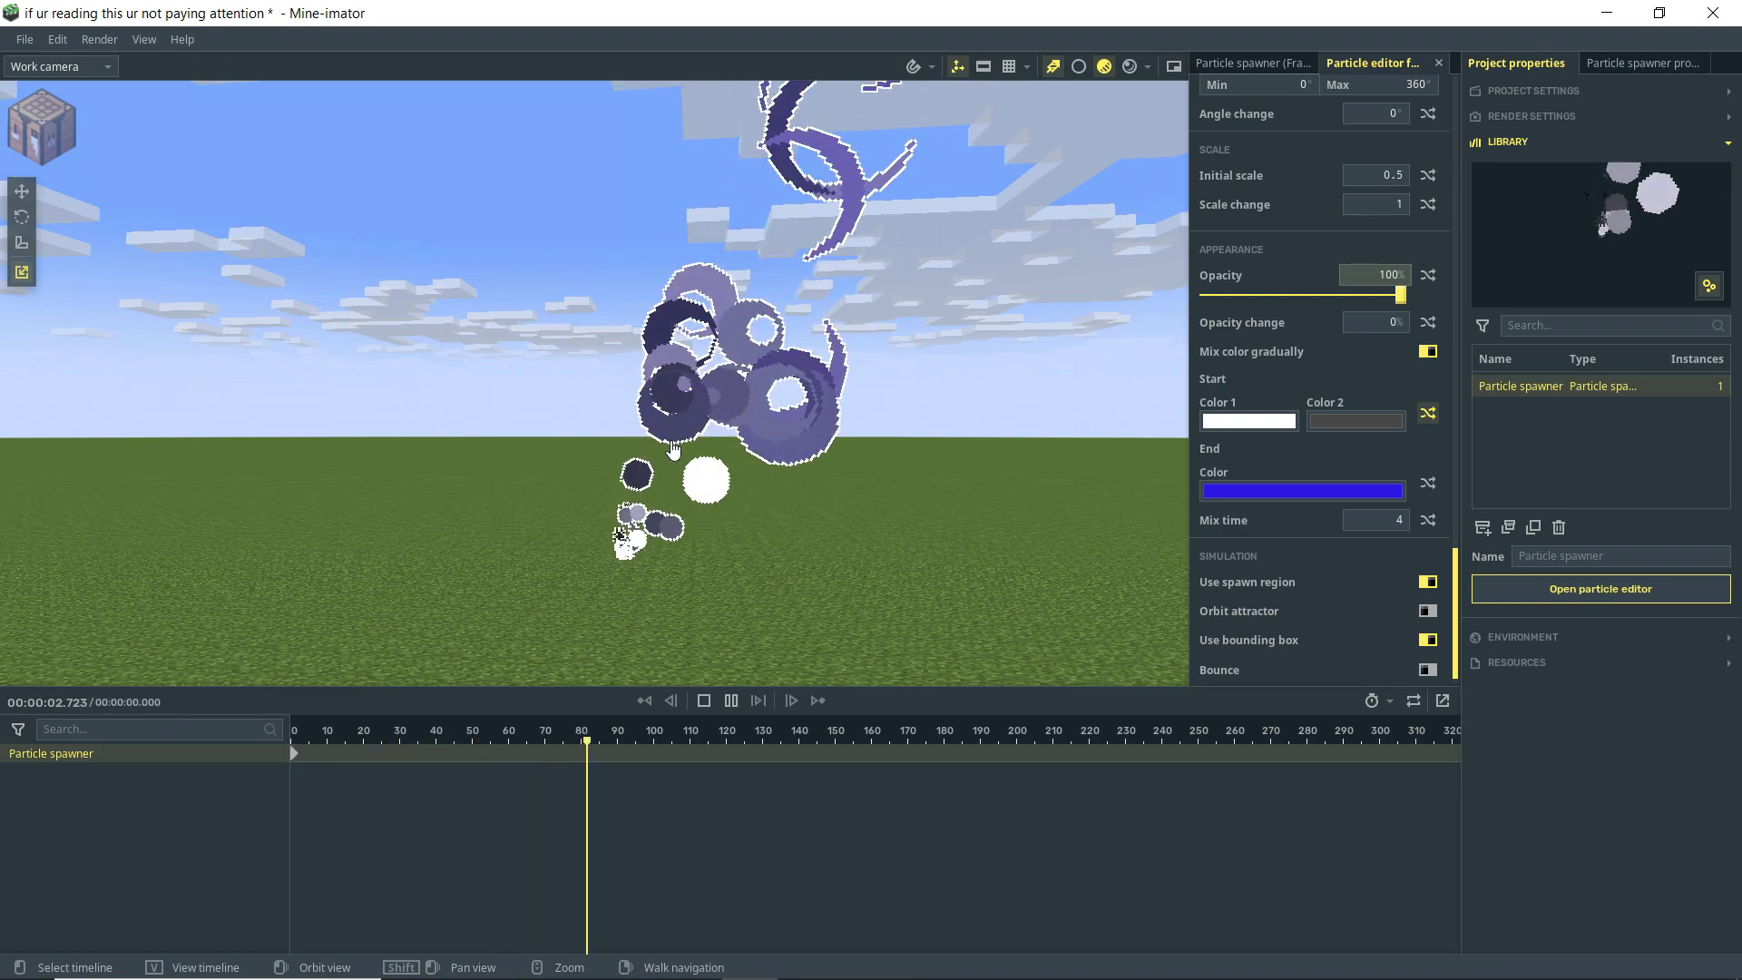
key(space)
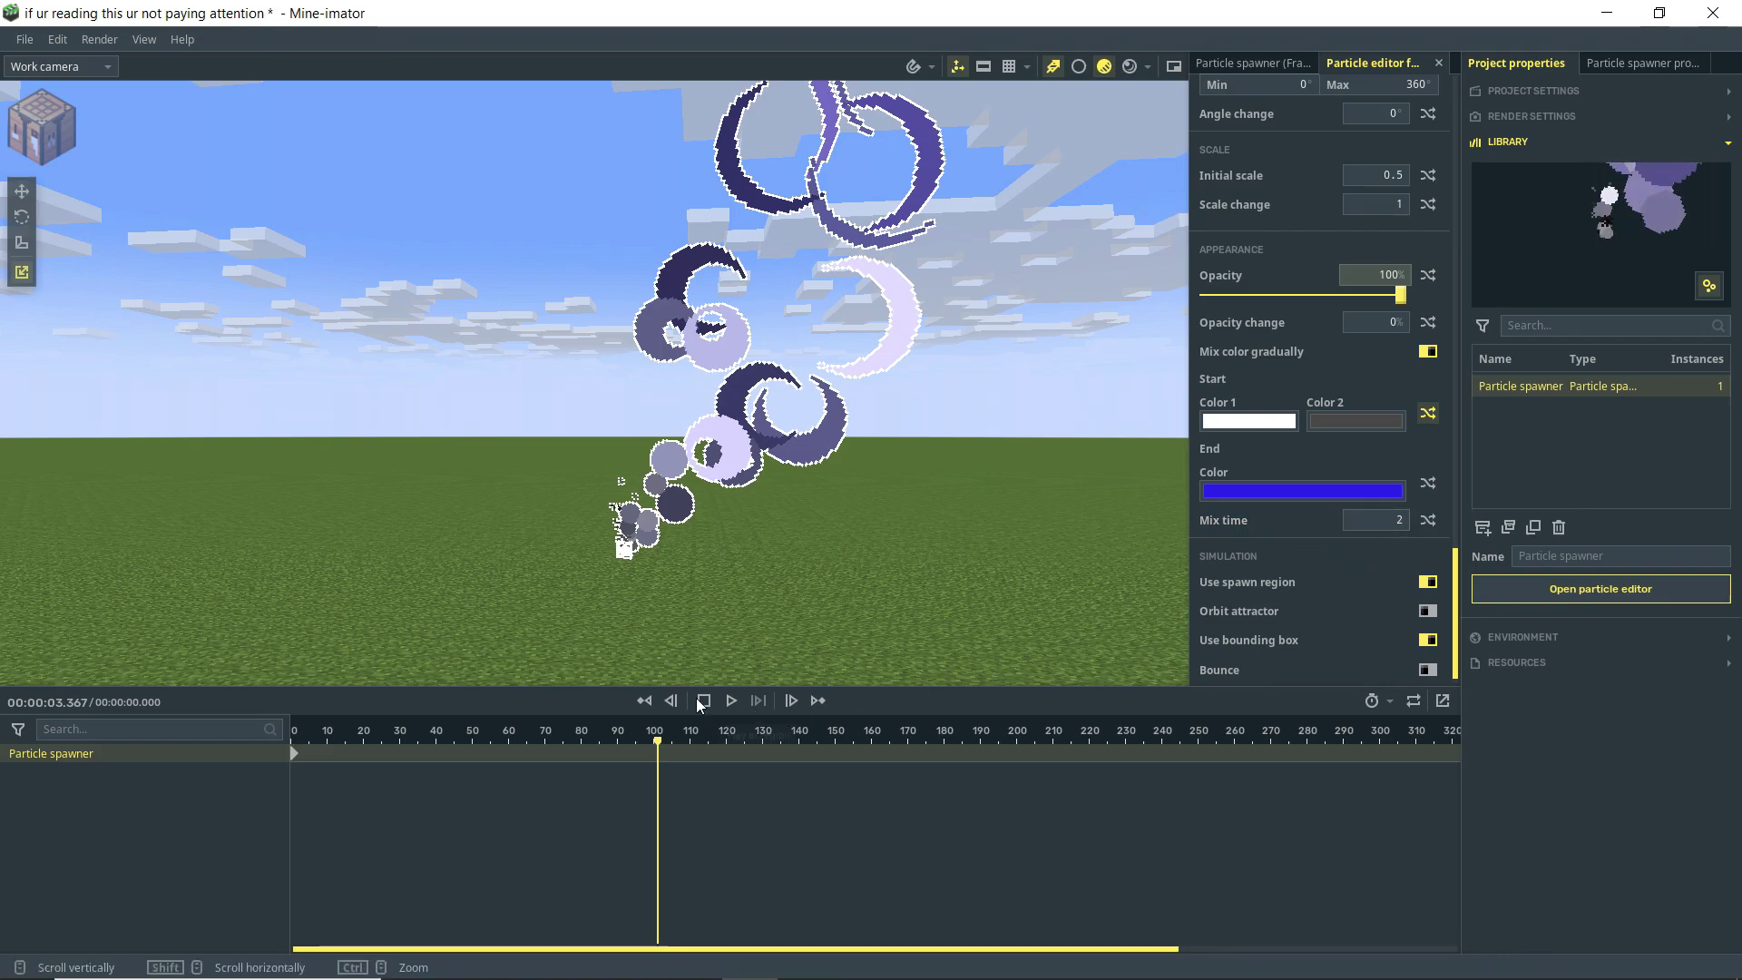
click(644, 701)
key(space)
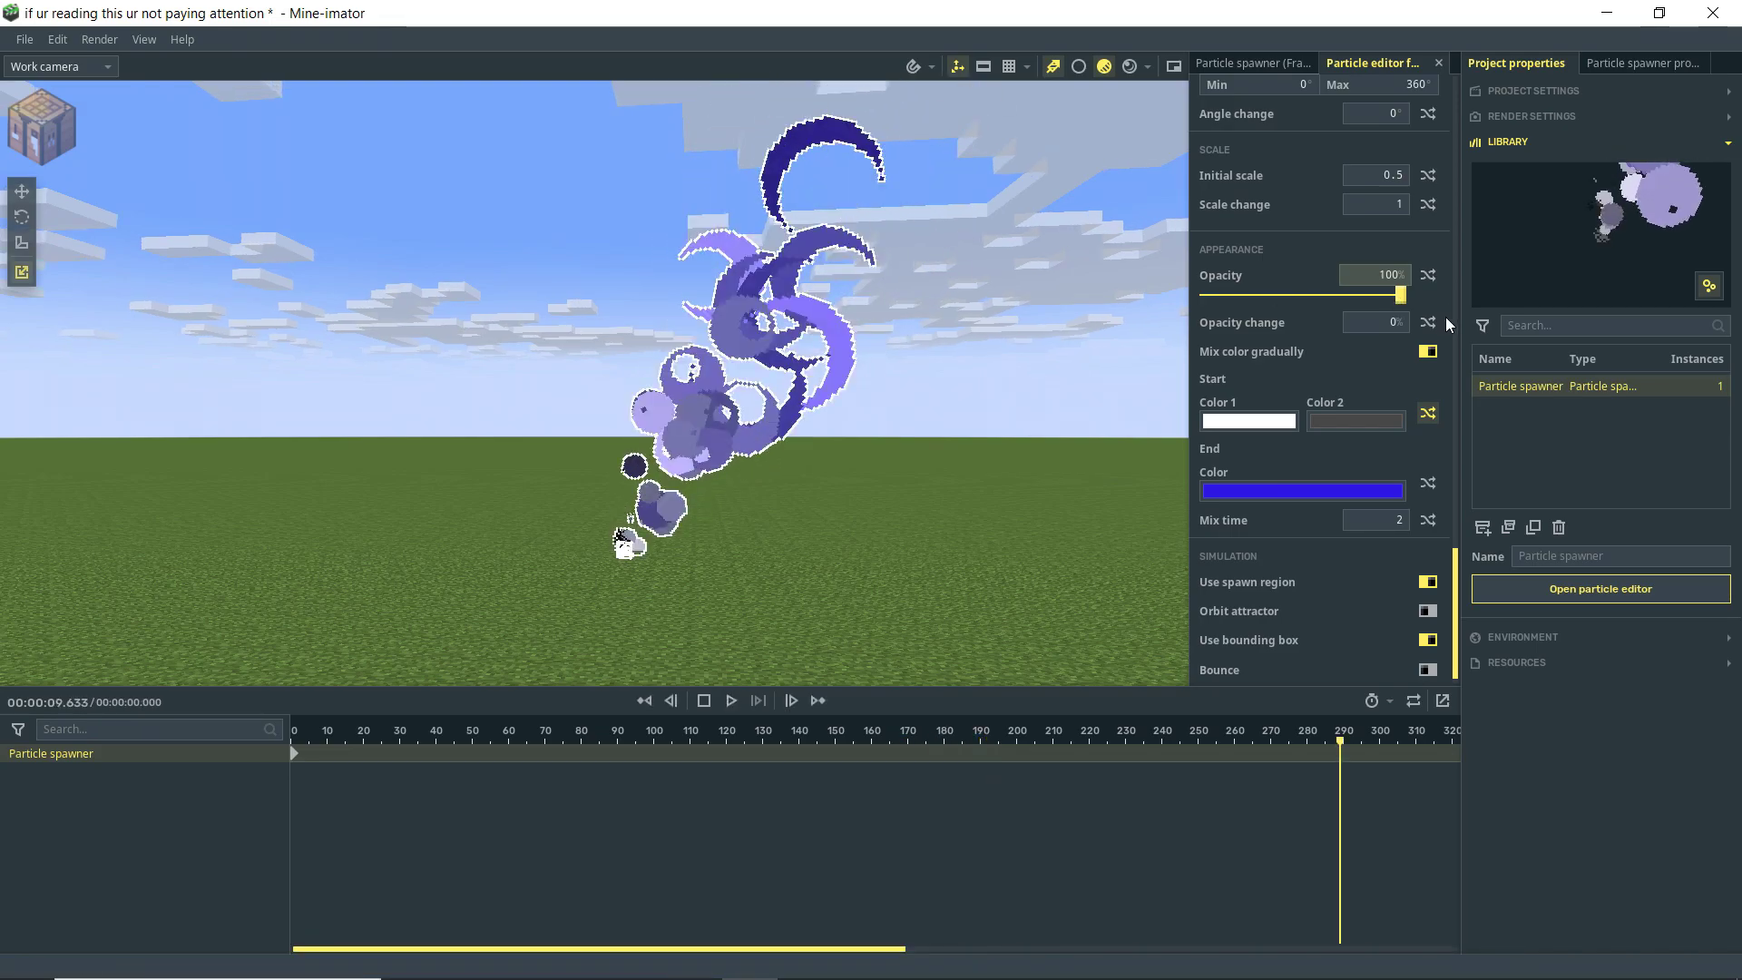
- Turn off Mix color gradually and replay the emission
click(1428, 352)
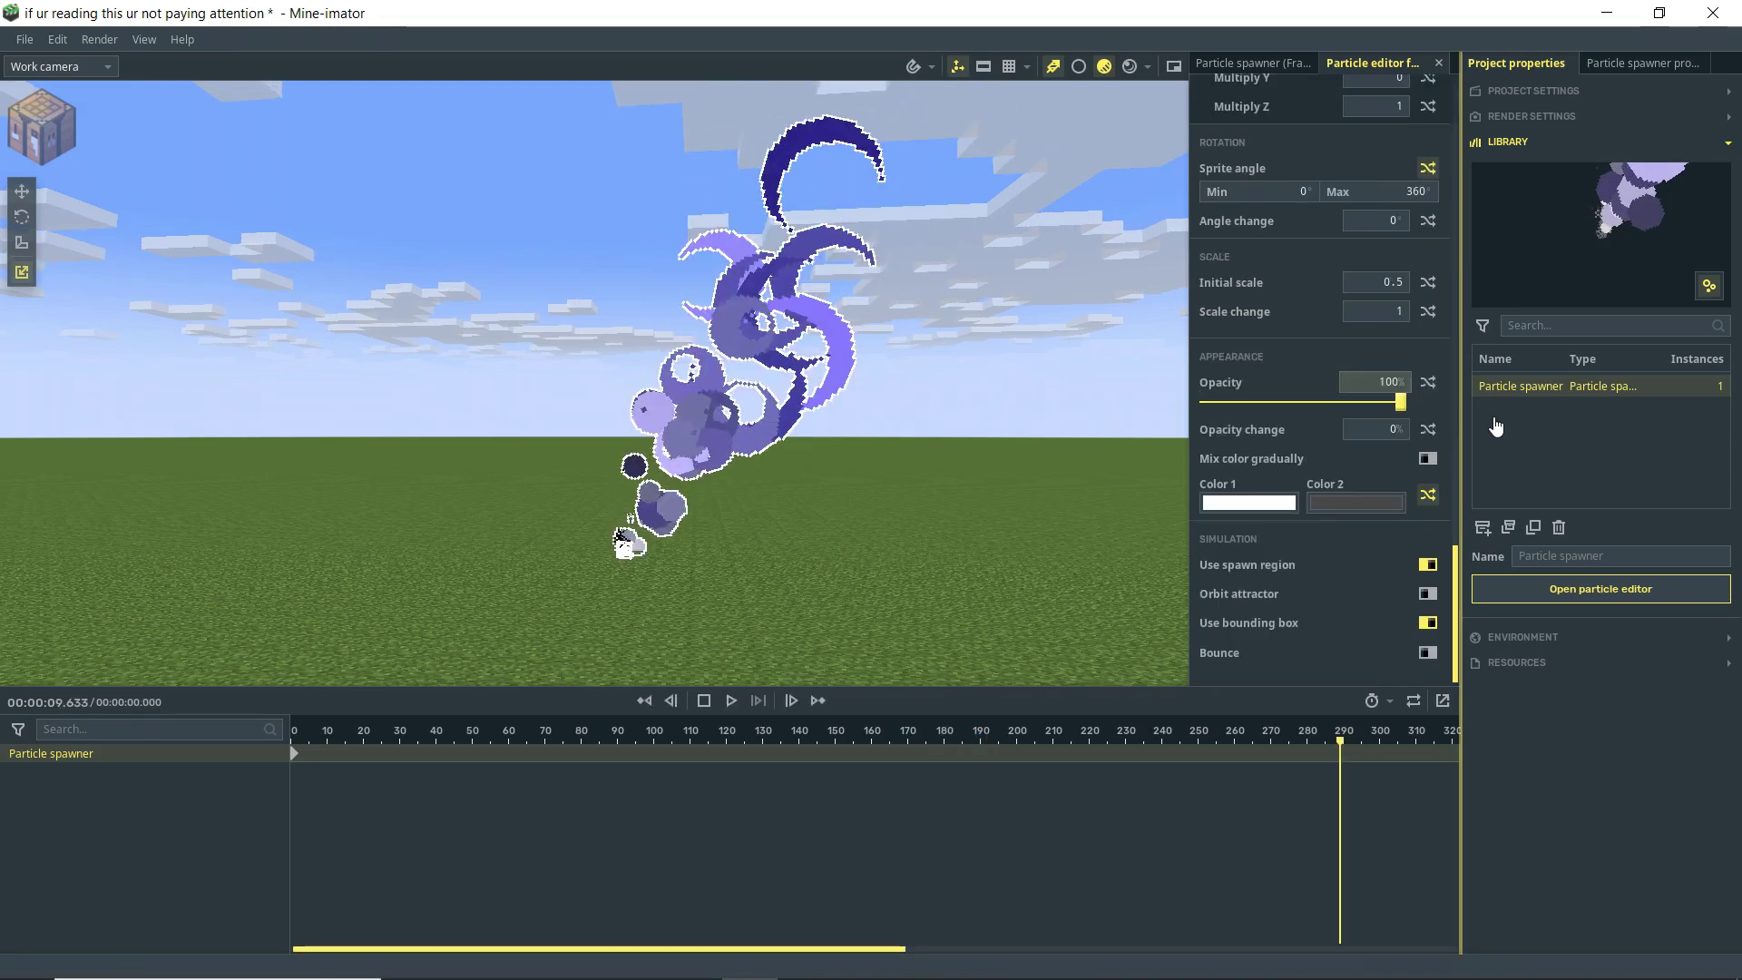
click(644, 700)
key(space)
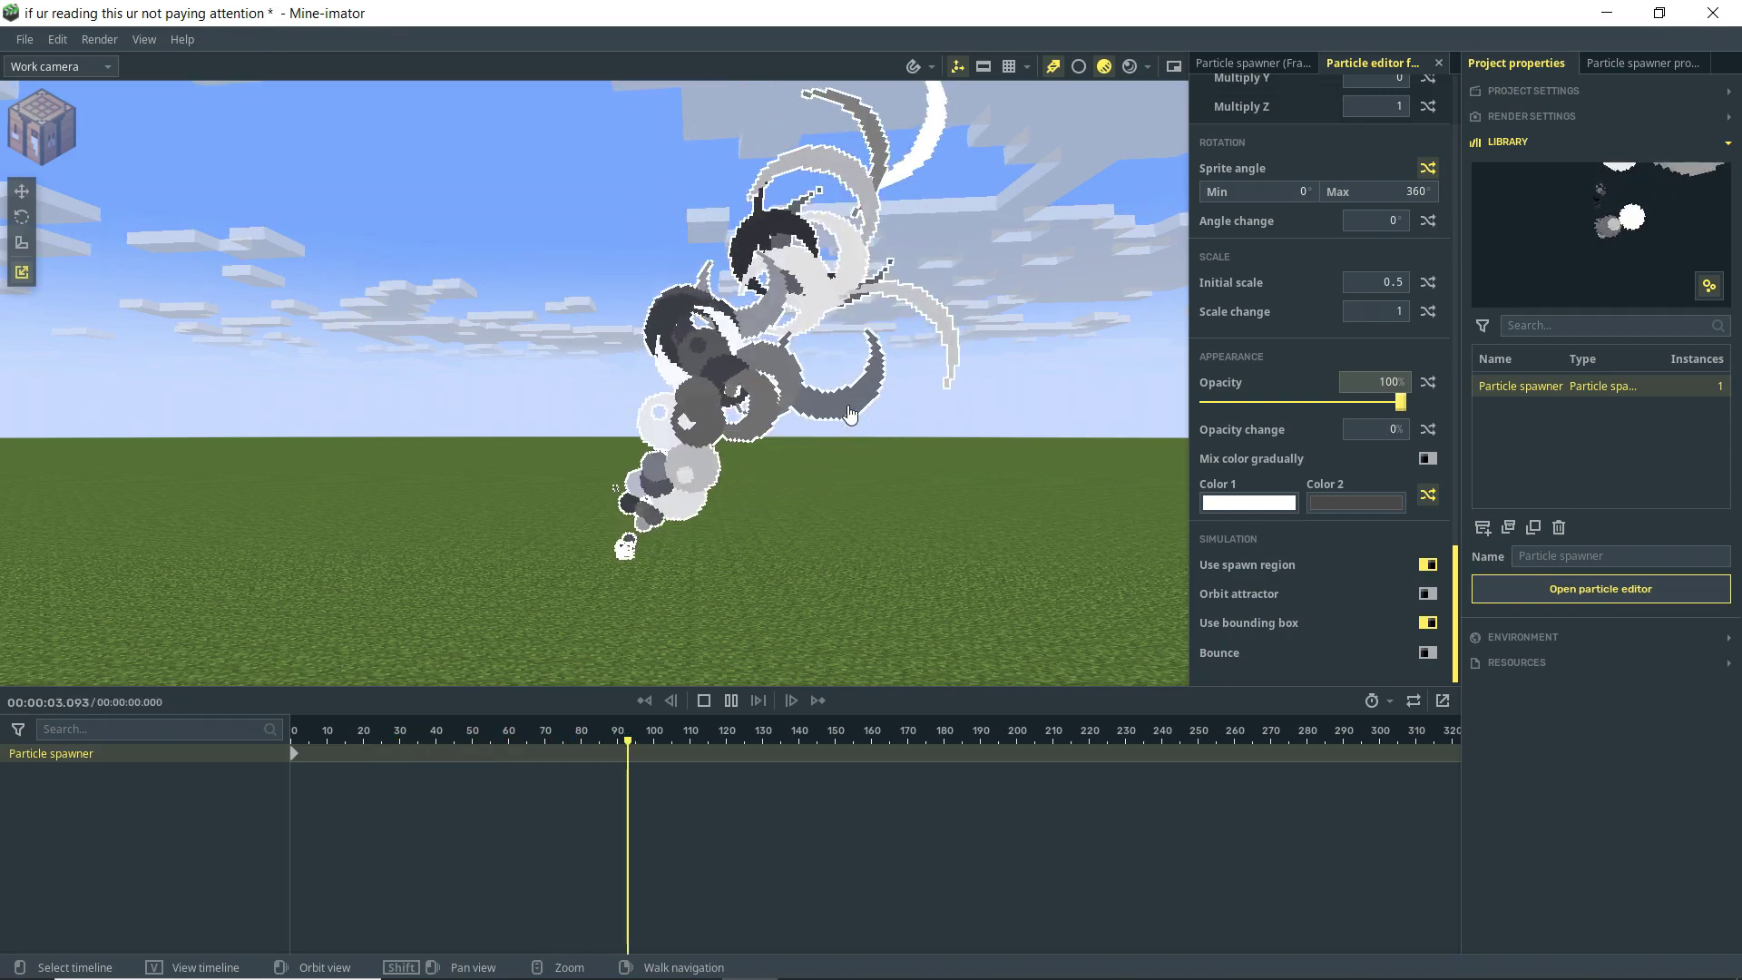
key(space)
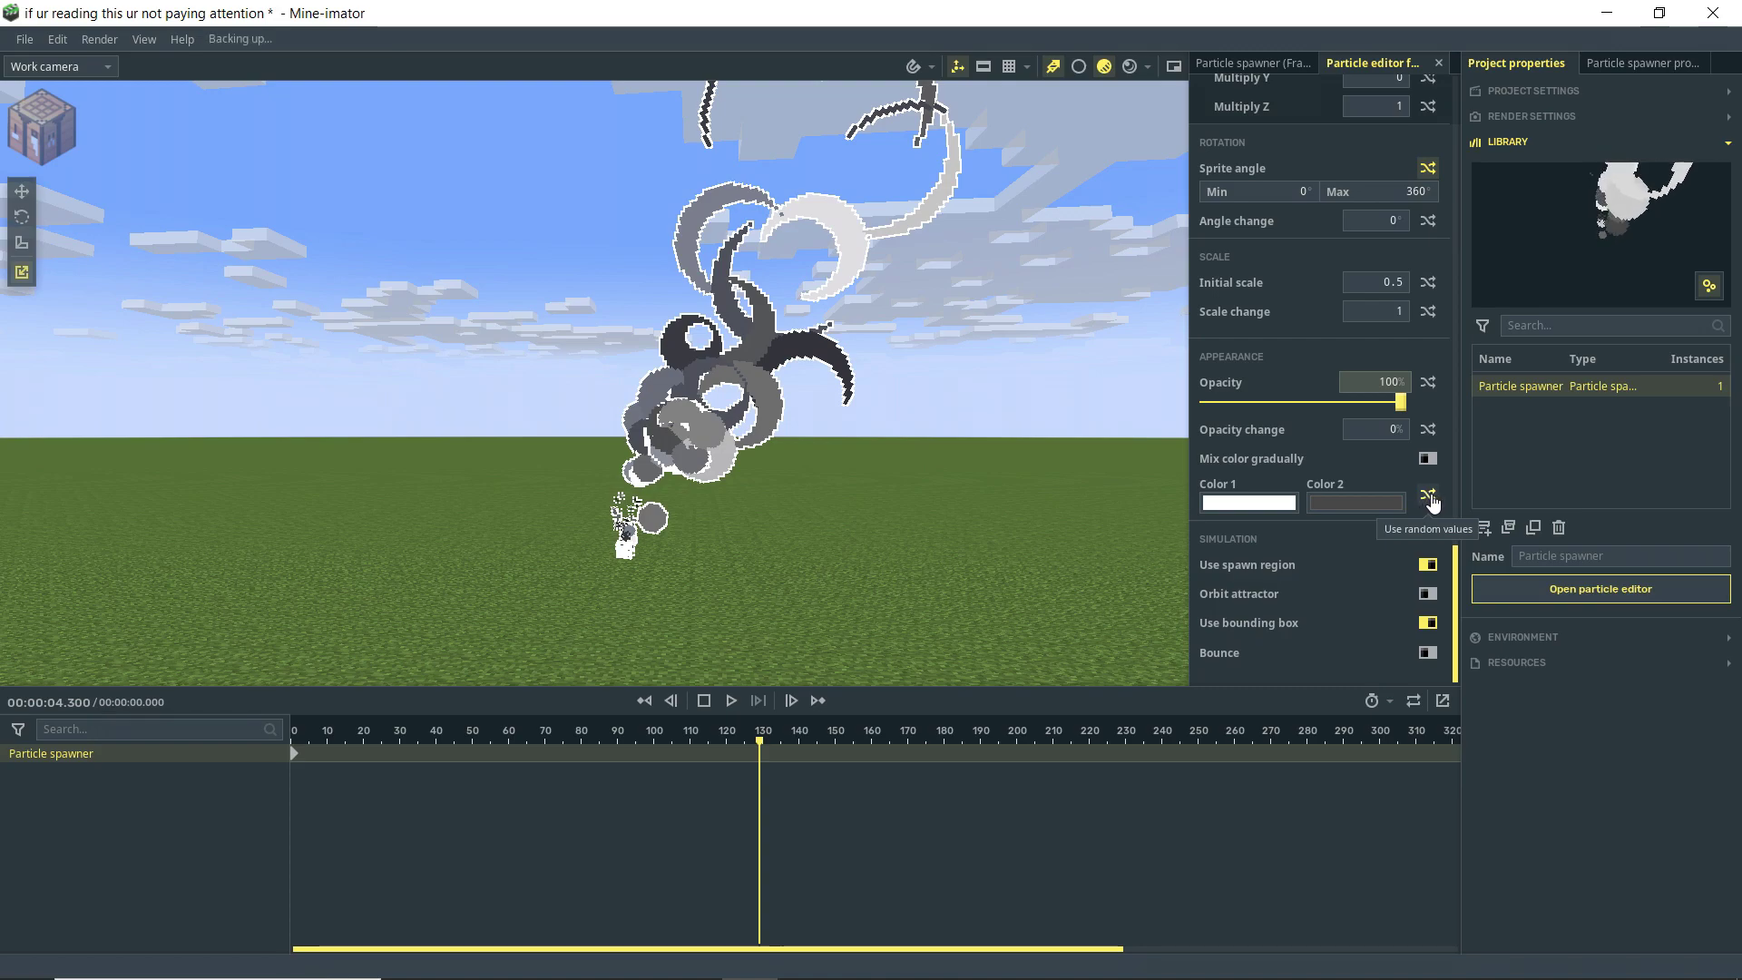
- Turn off the random colour range and replay until about frame 190
click(1428, 496)
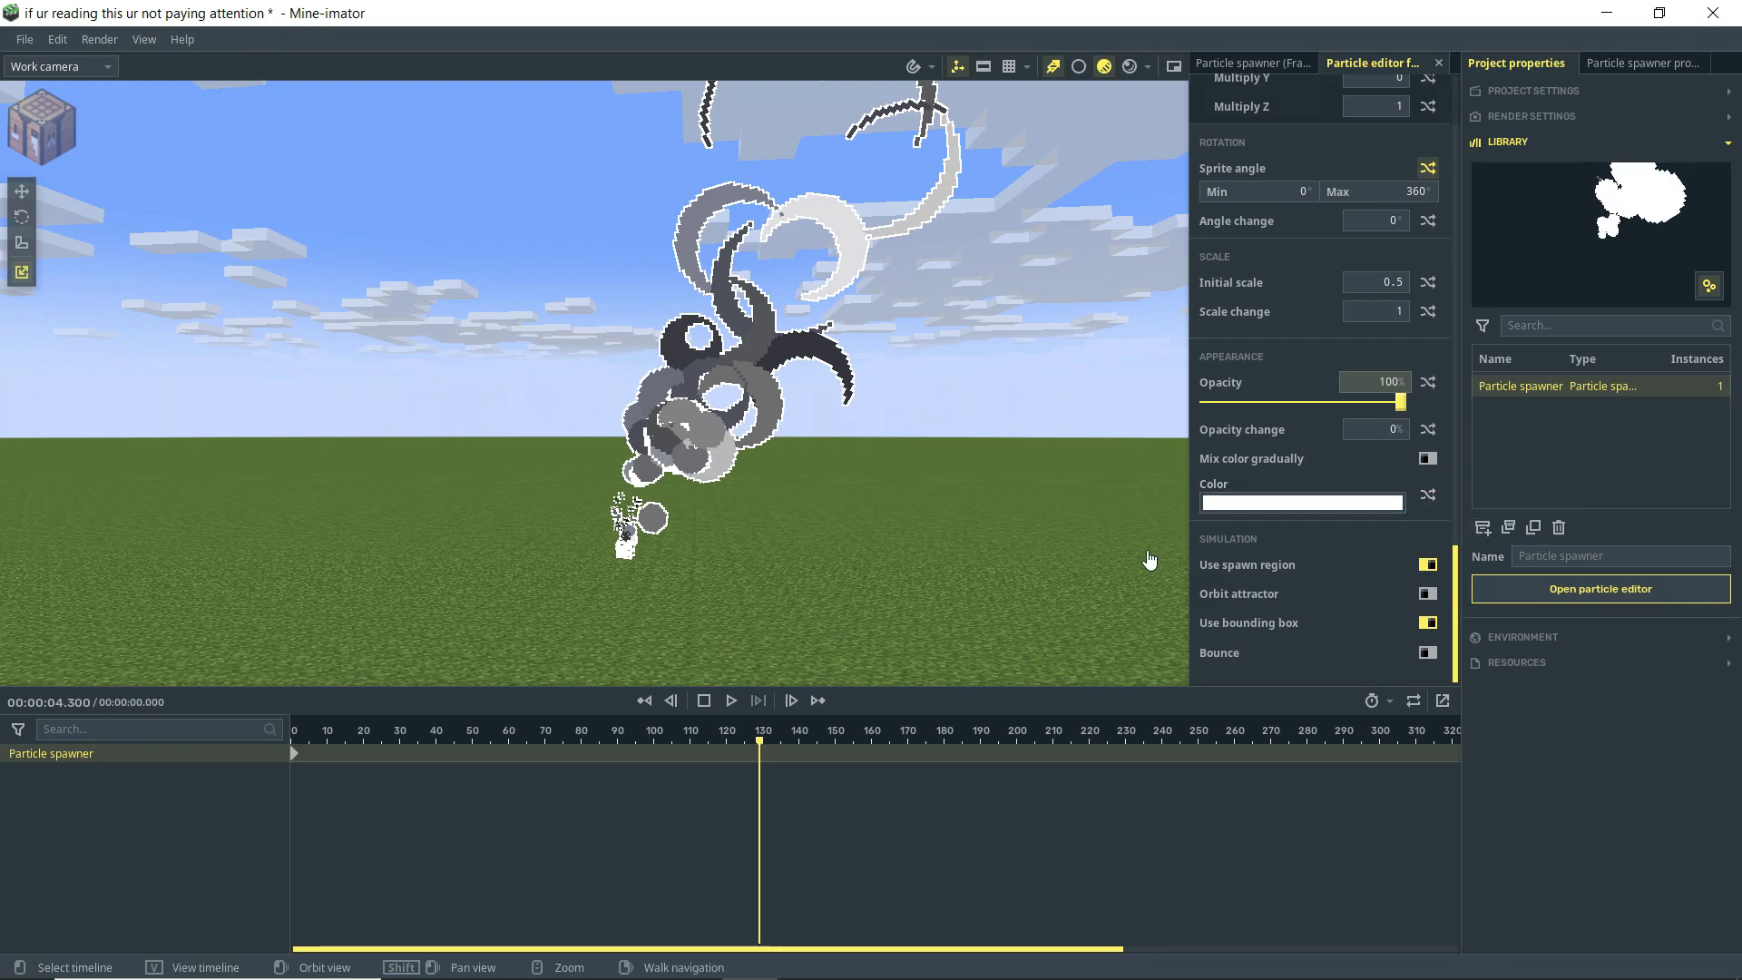
click(644, 701)
key(space)
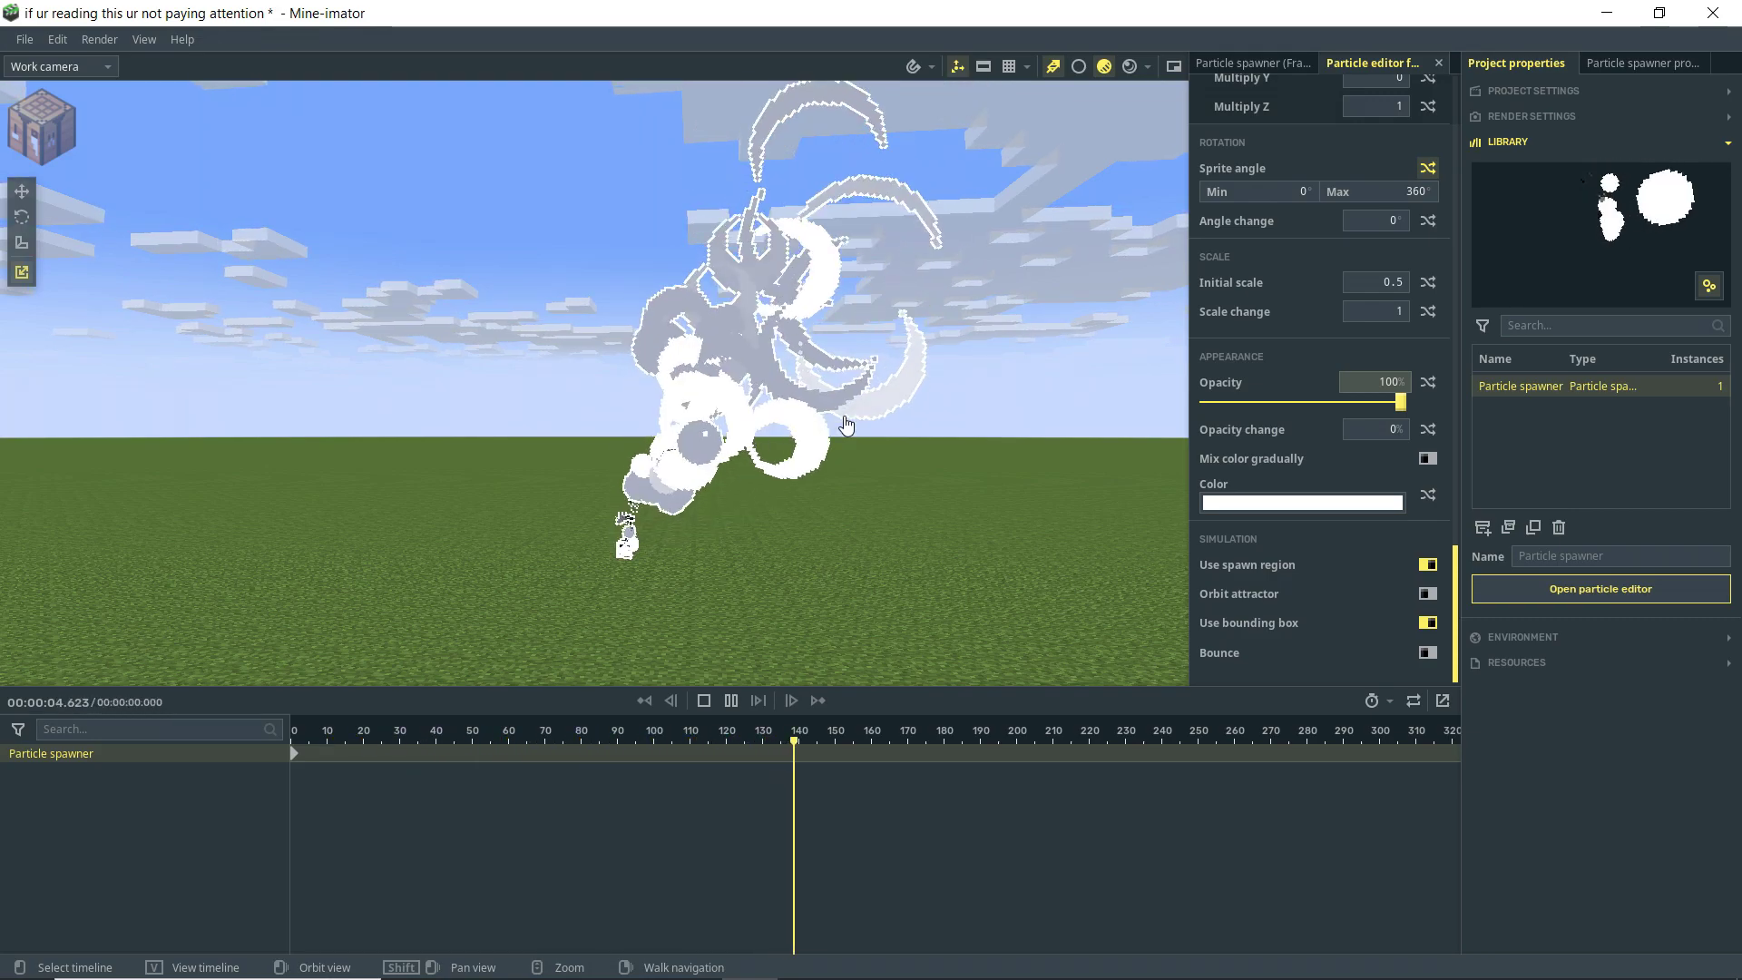
key(space)
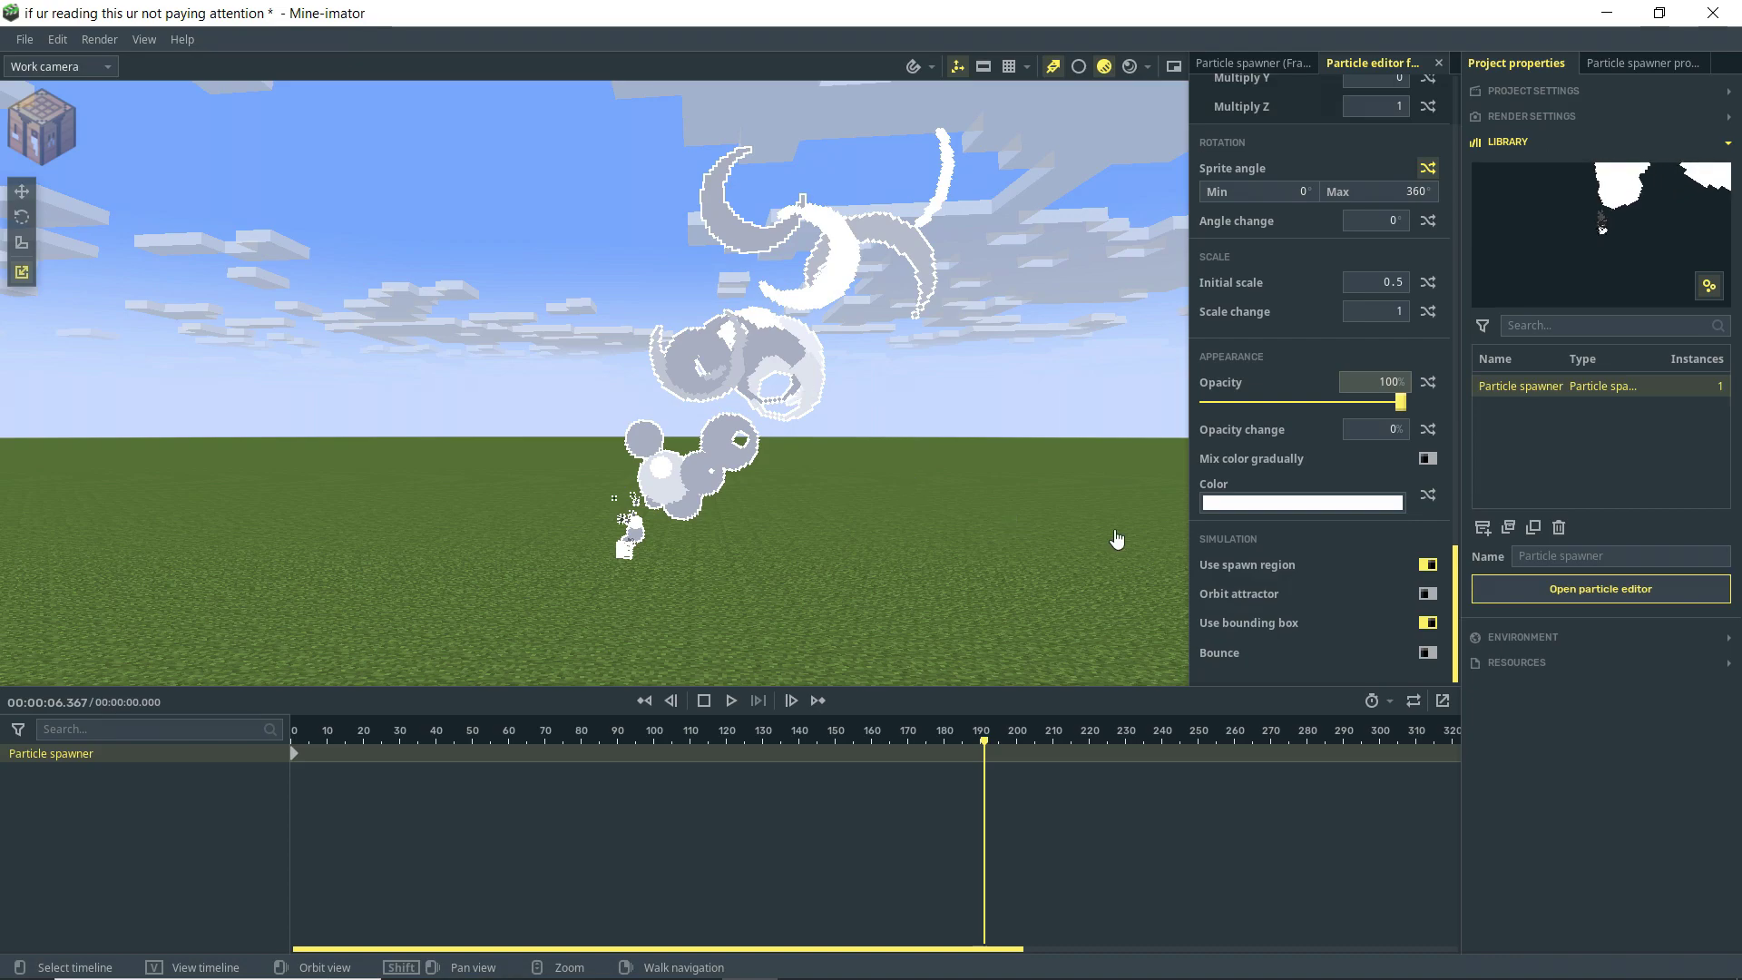
- Enable Orbit attractor, then show the spawner's Particles section with Attractor left at None
click(1423, 595)
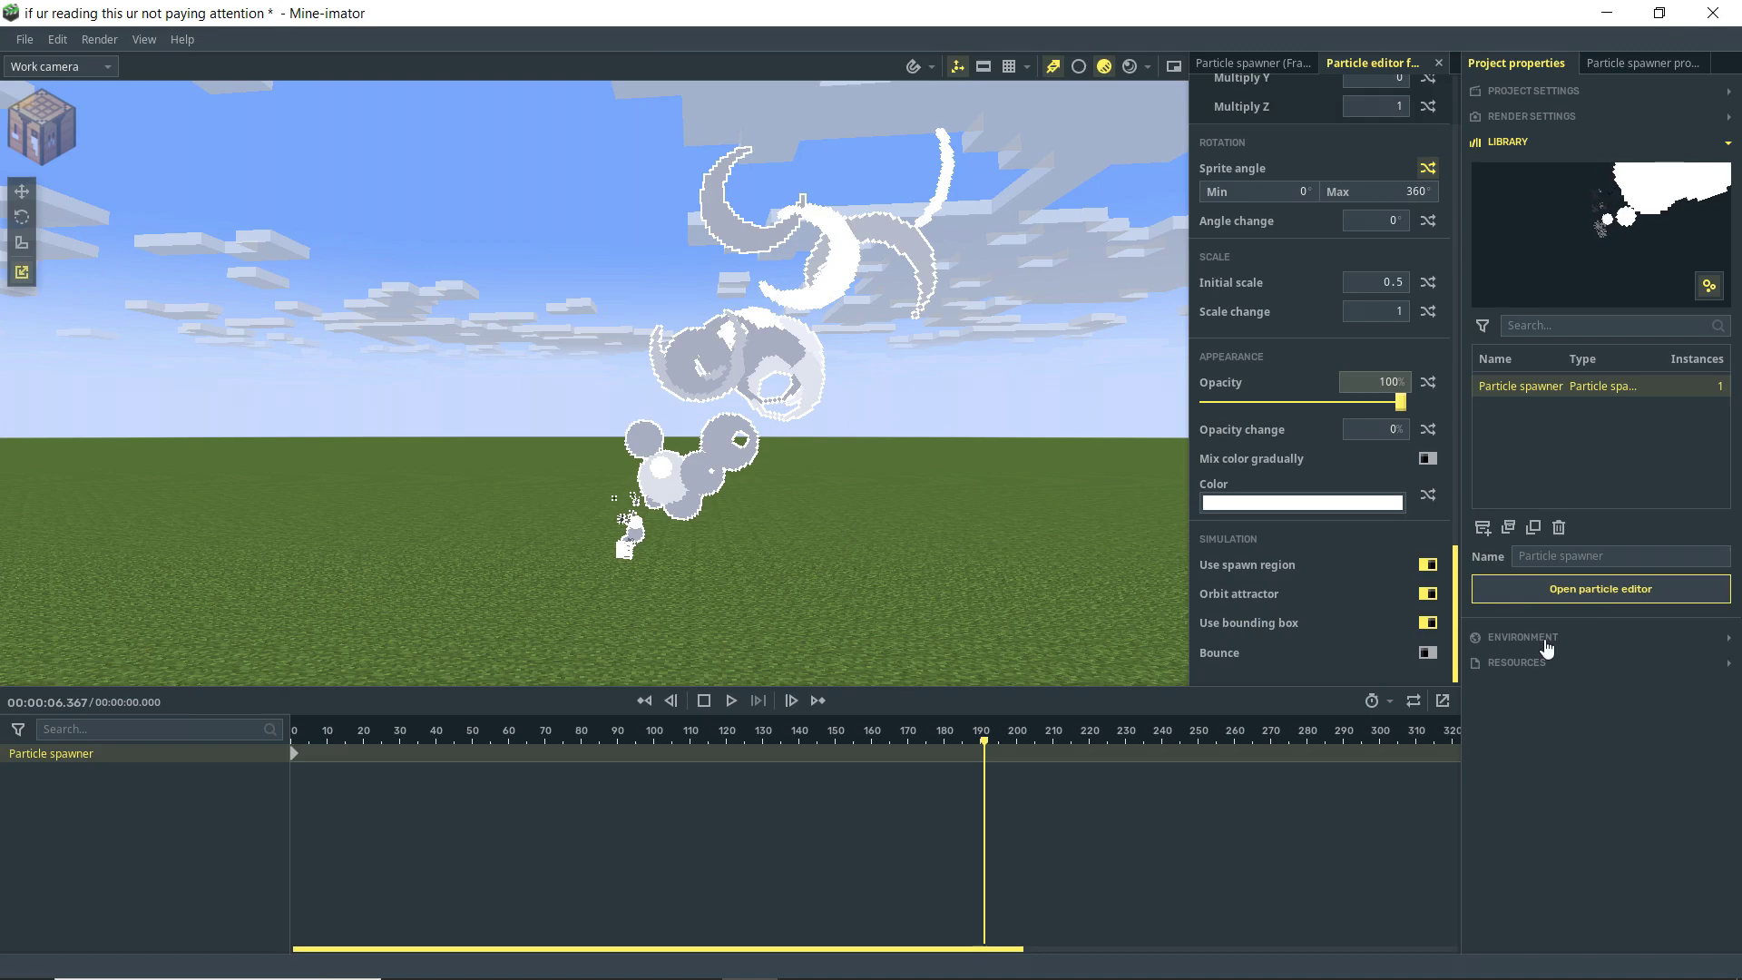
click(1256, 64)
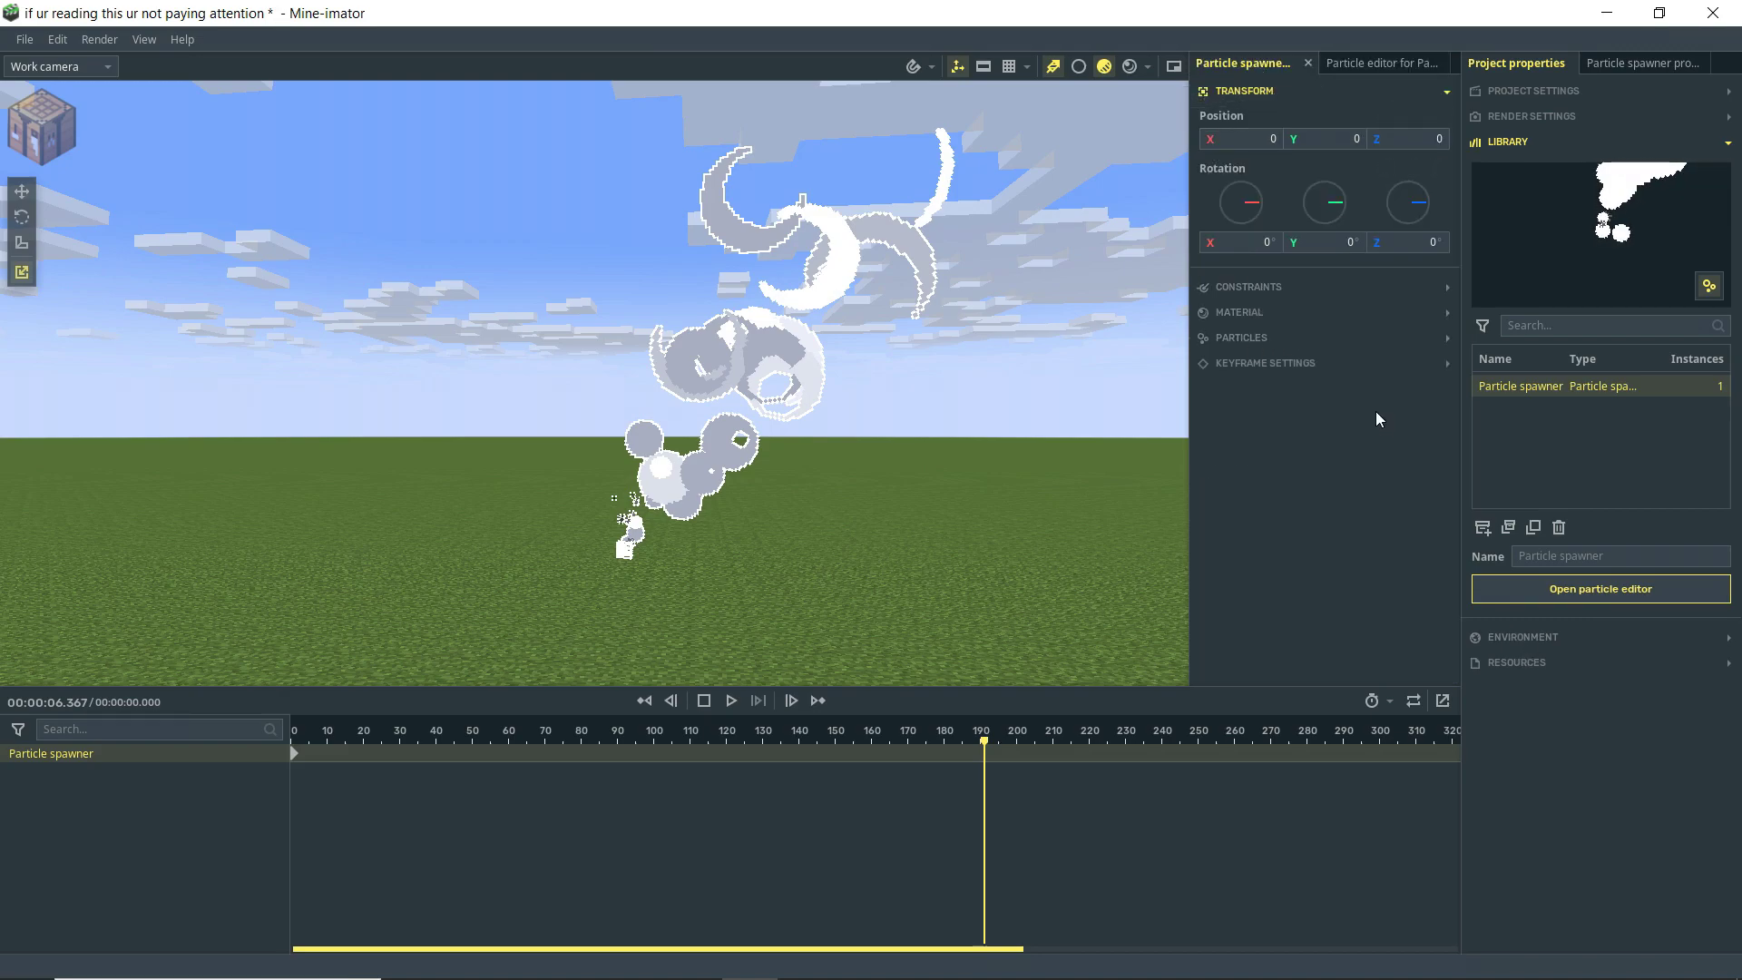
click(1243, 340)
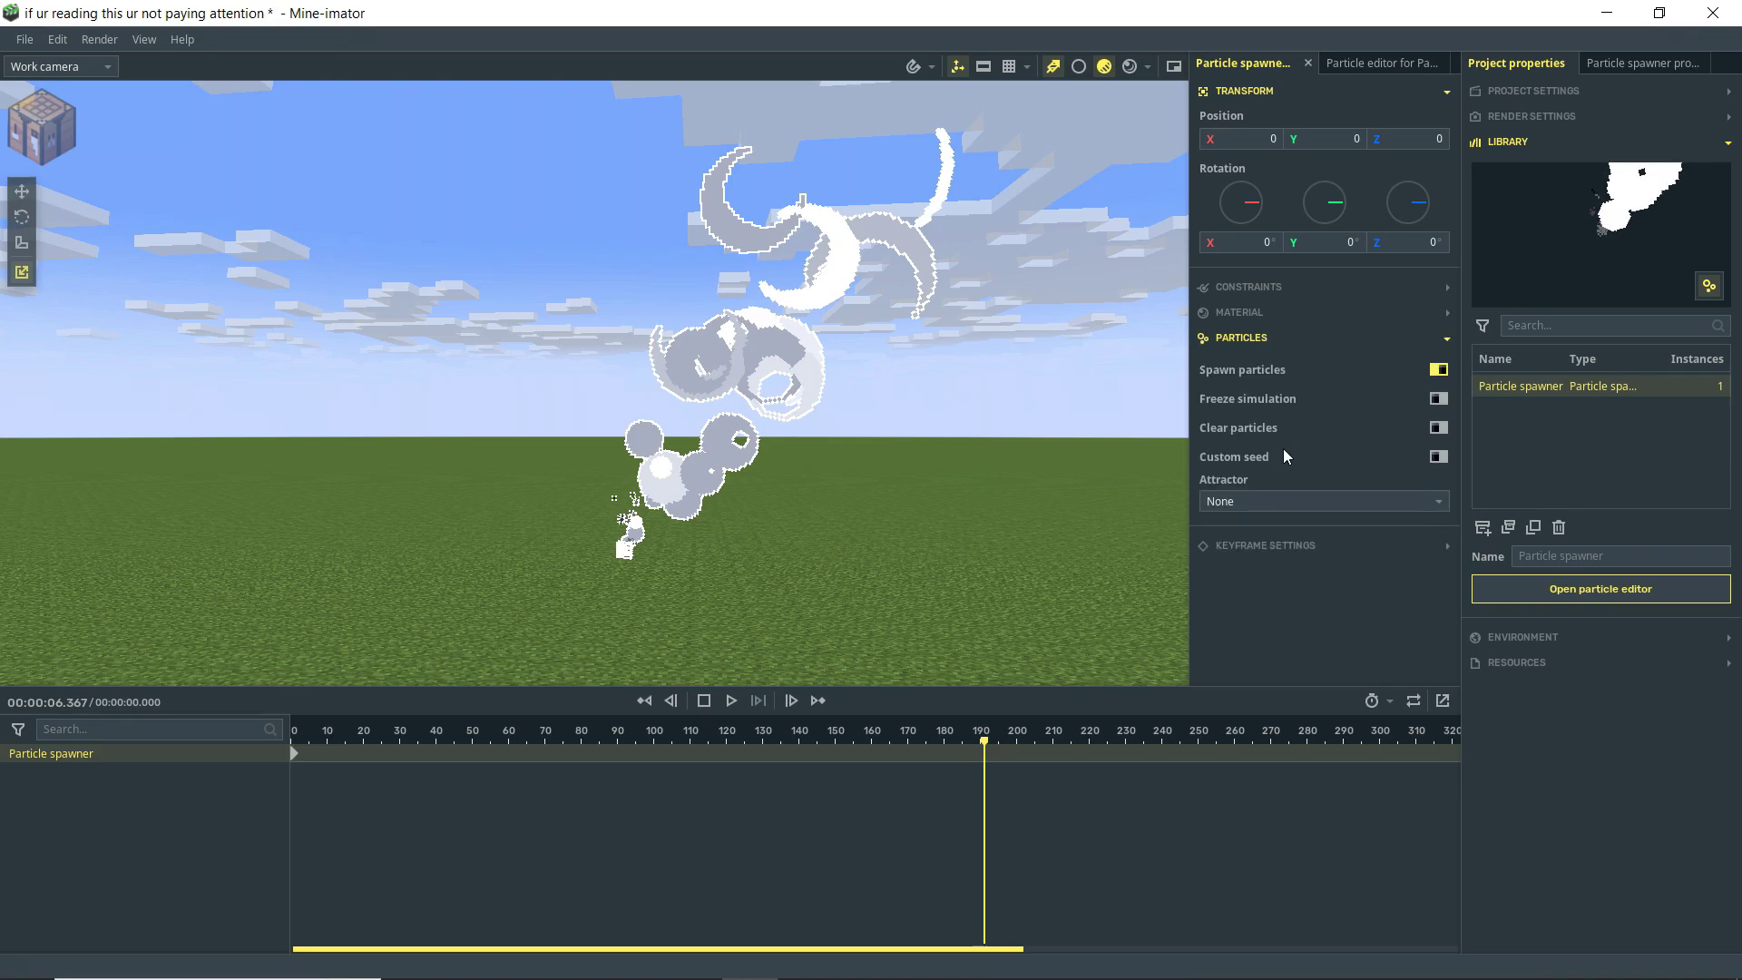
click(1313, 507)
click(1355, 528)
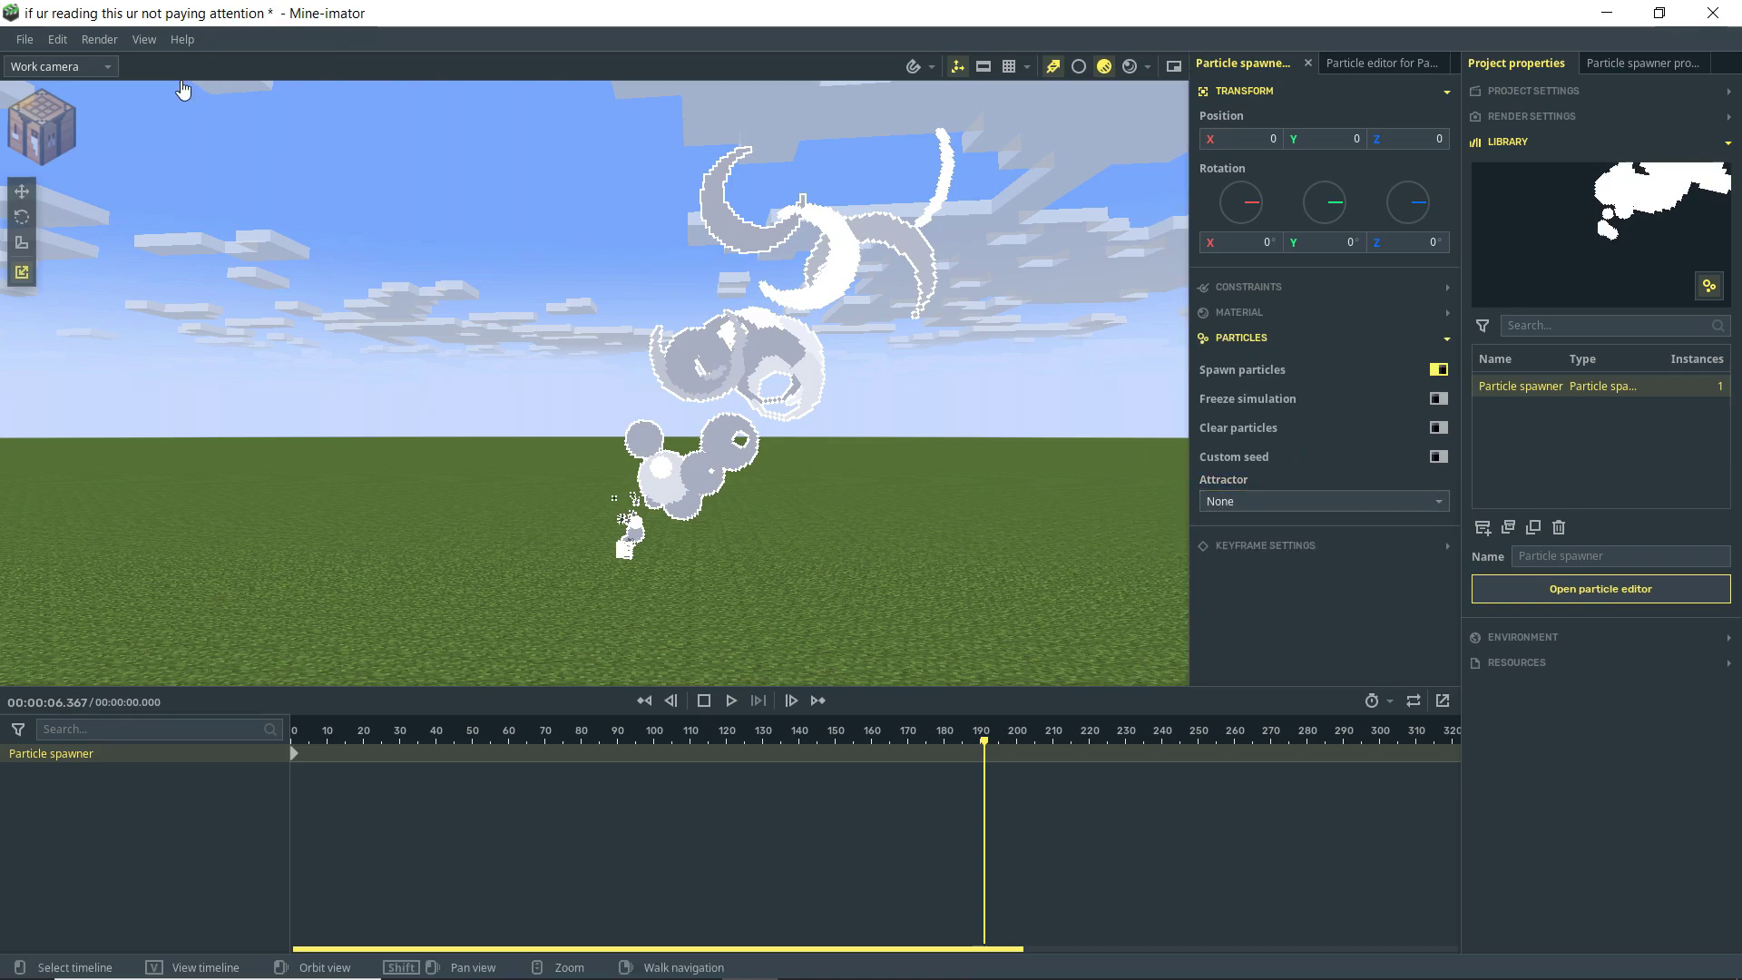
click(58, 119)
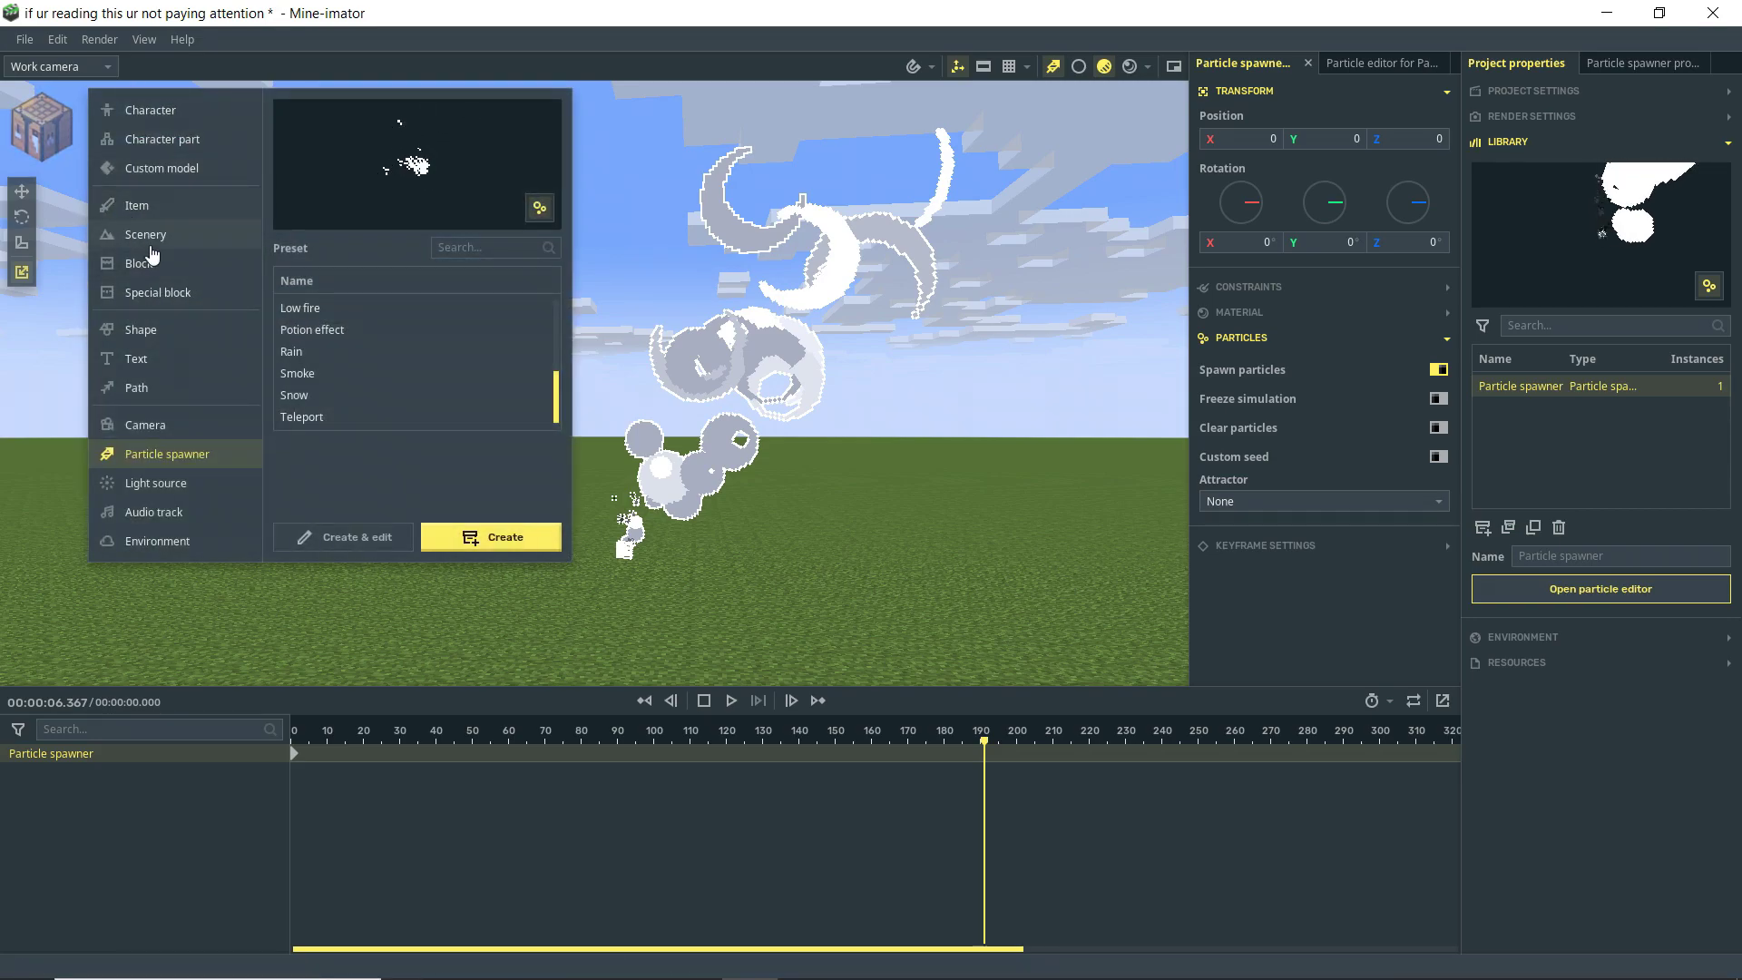
- Create a Grass Block, set it as the spawner's Attractor, and select it around frame 153
click(171, 270)
click(399, 535)
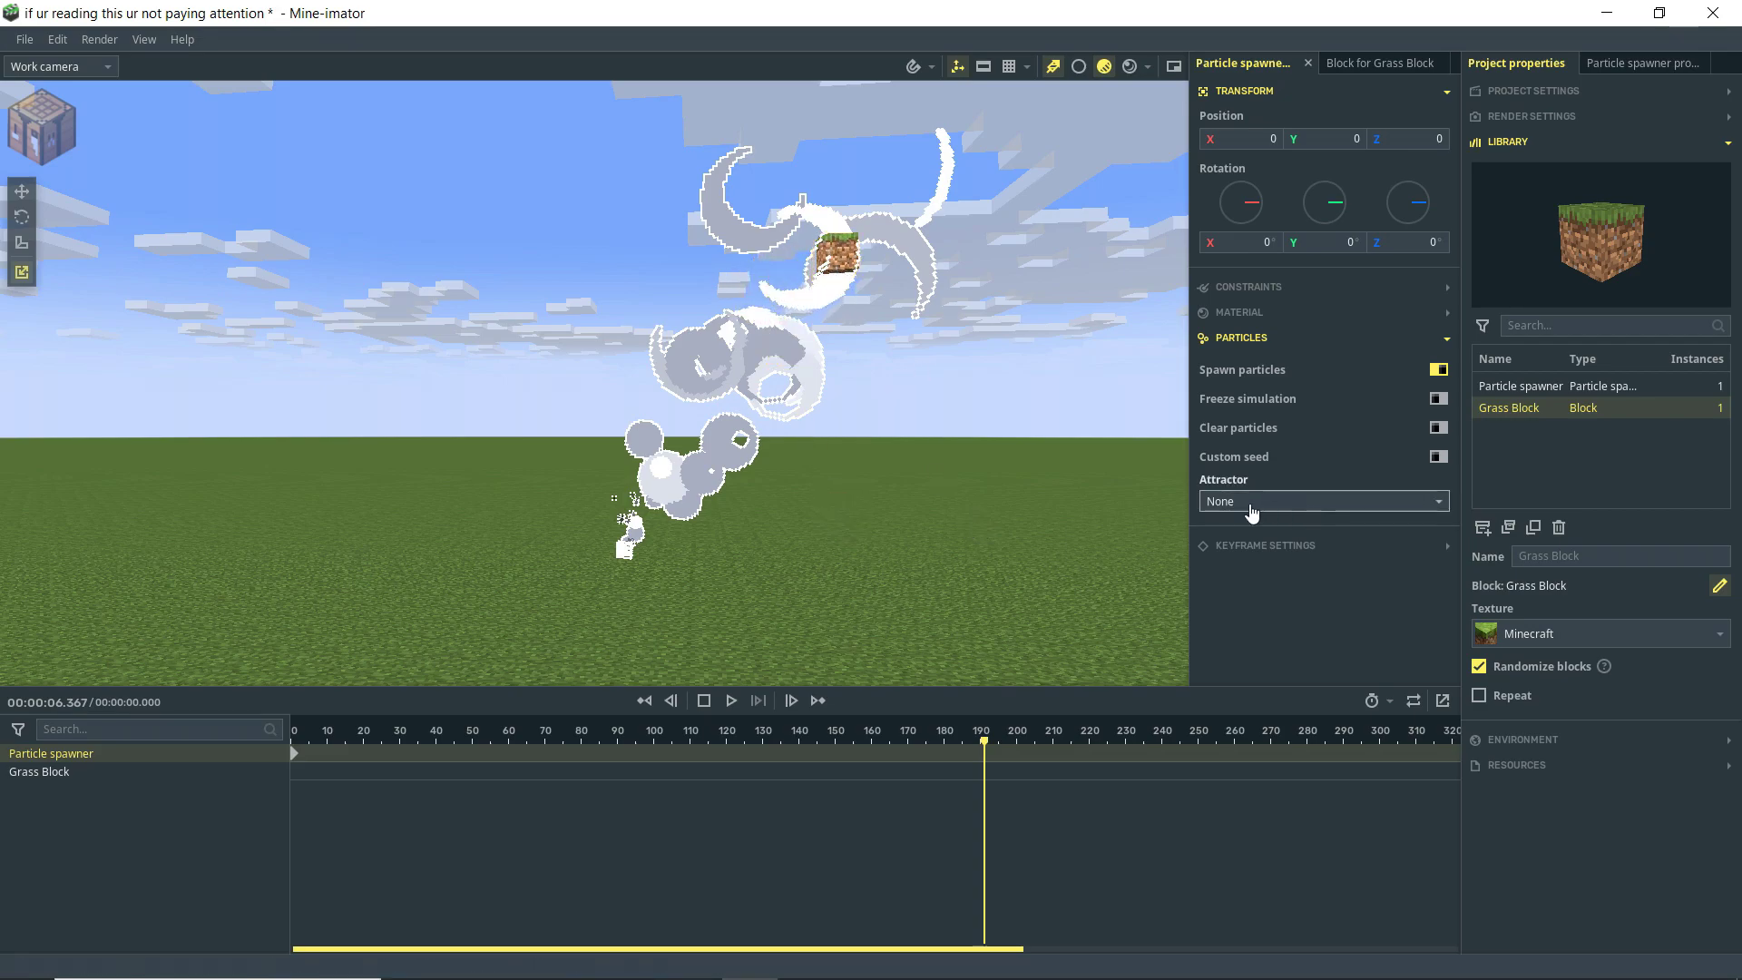
click(1317, 504)
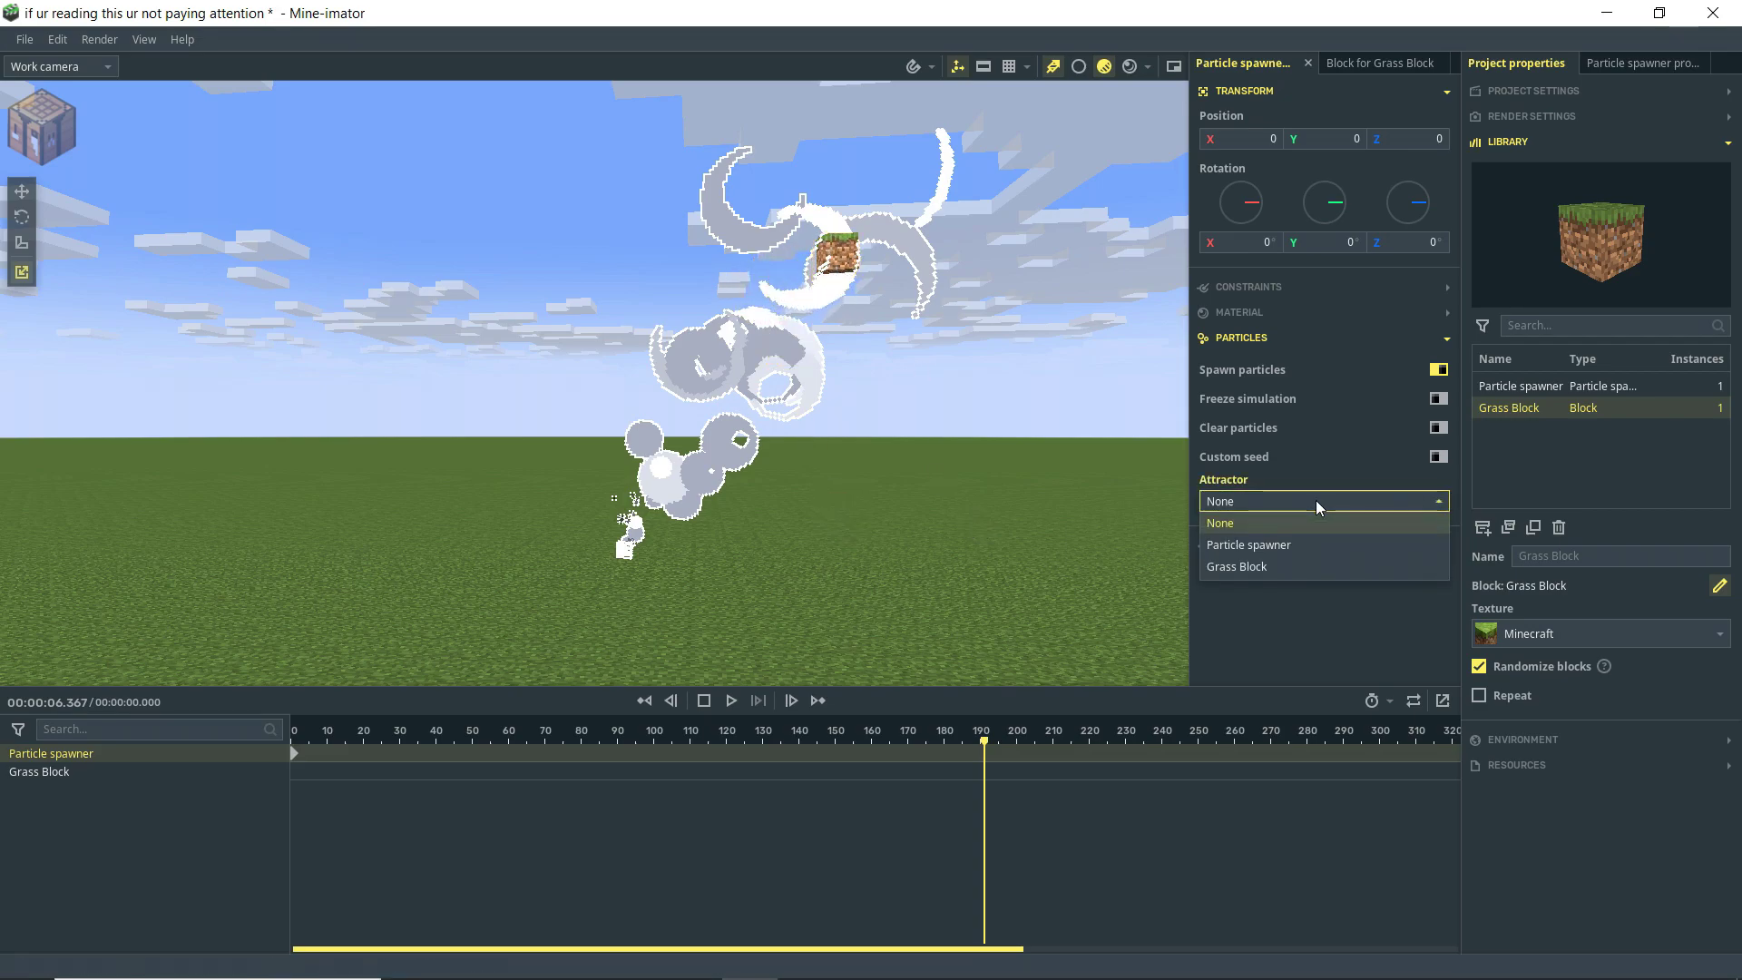
click(1266, 575)
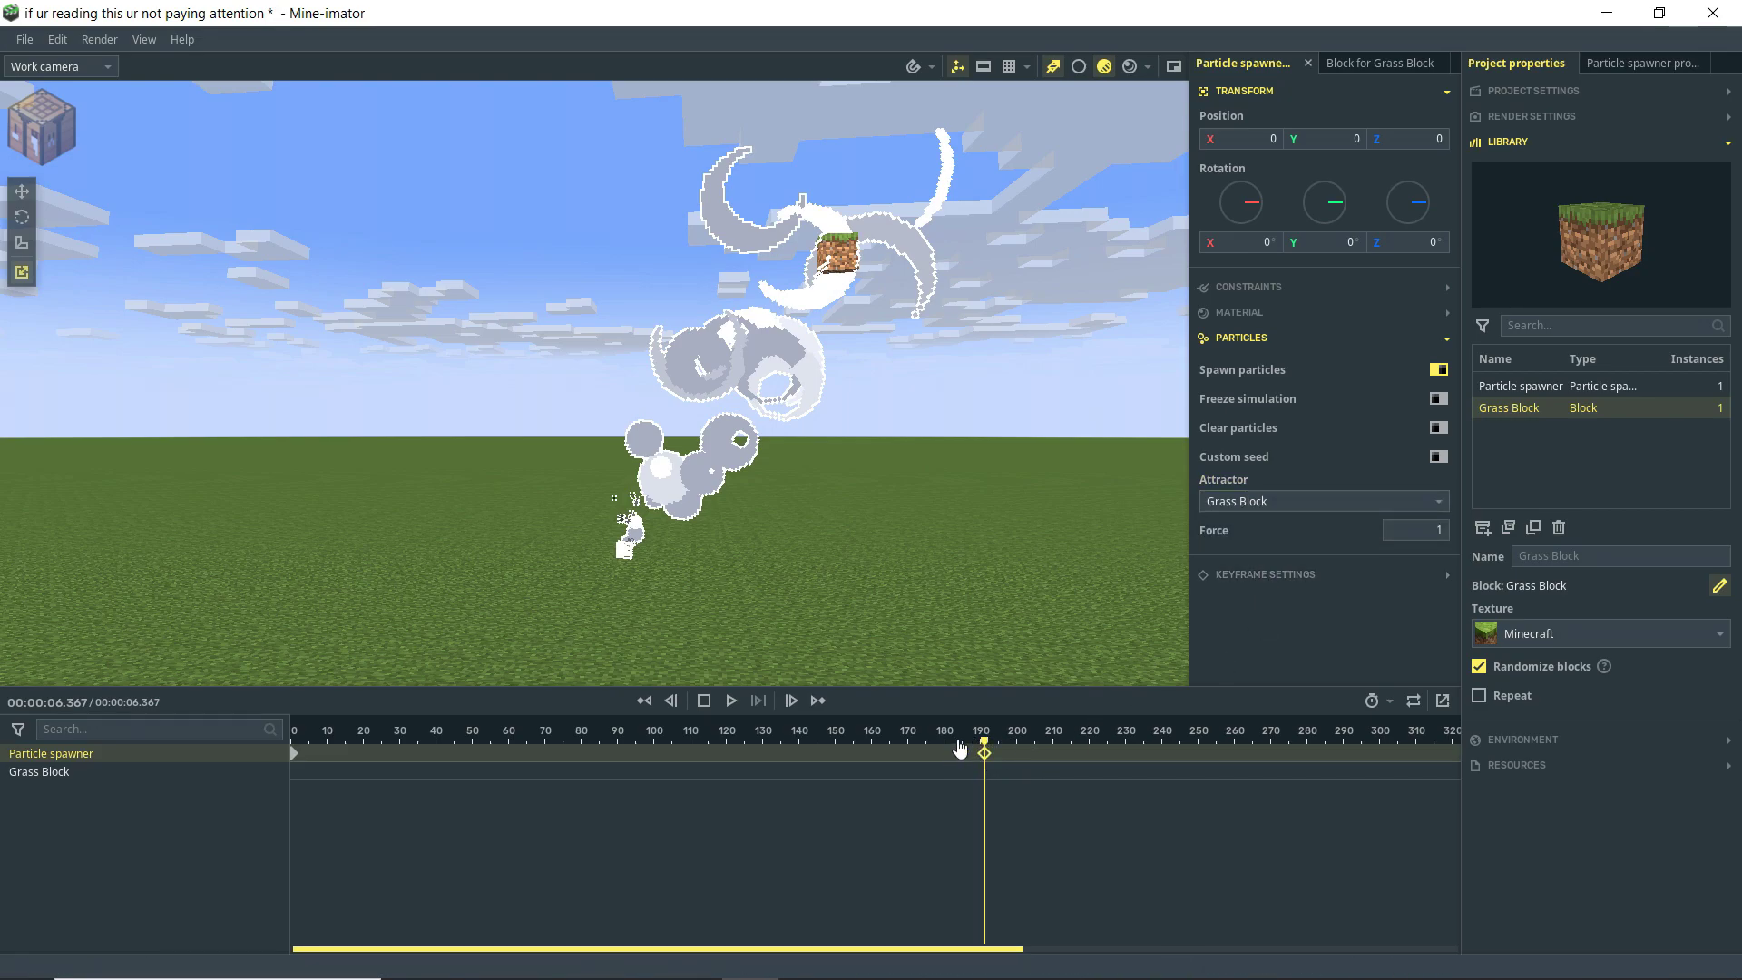
drag(960, 744, 1195, 753)
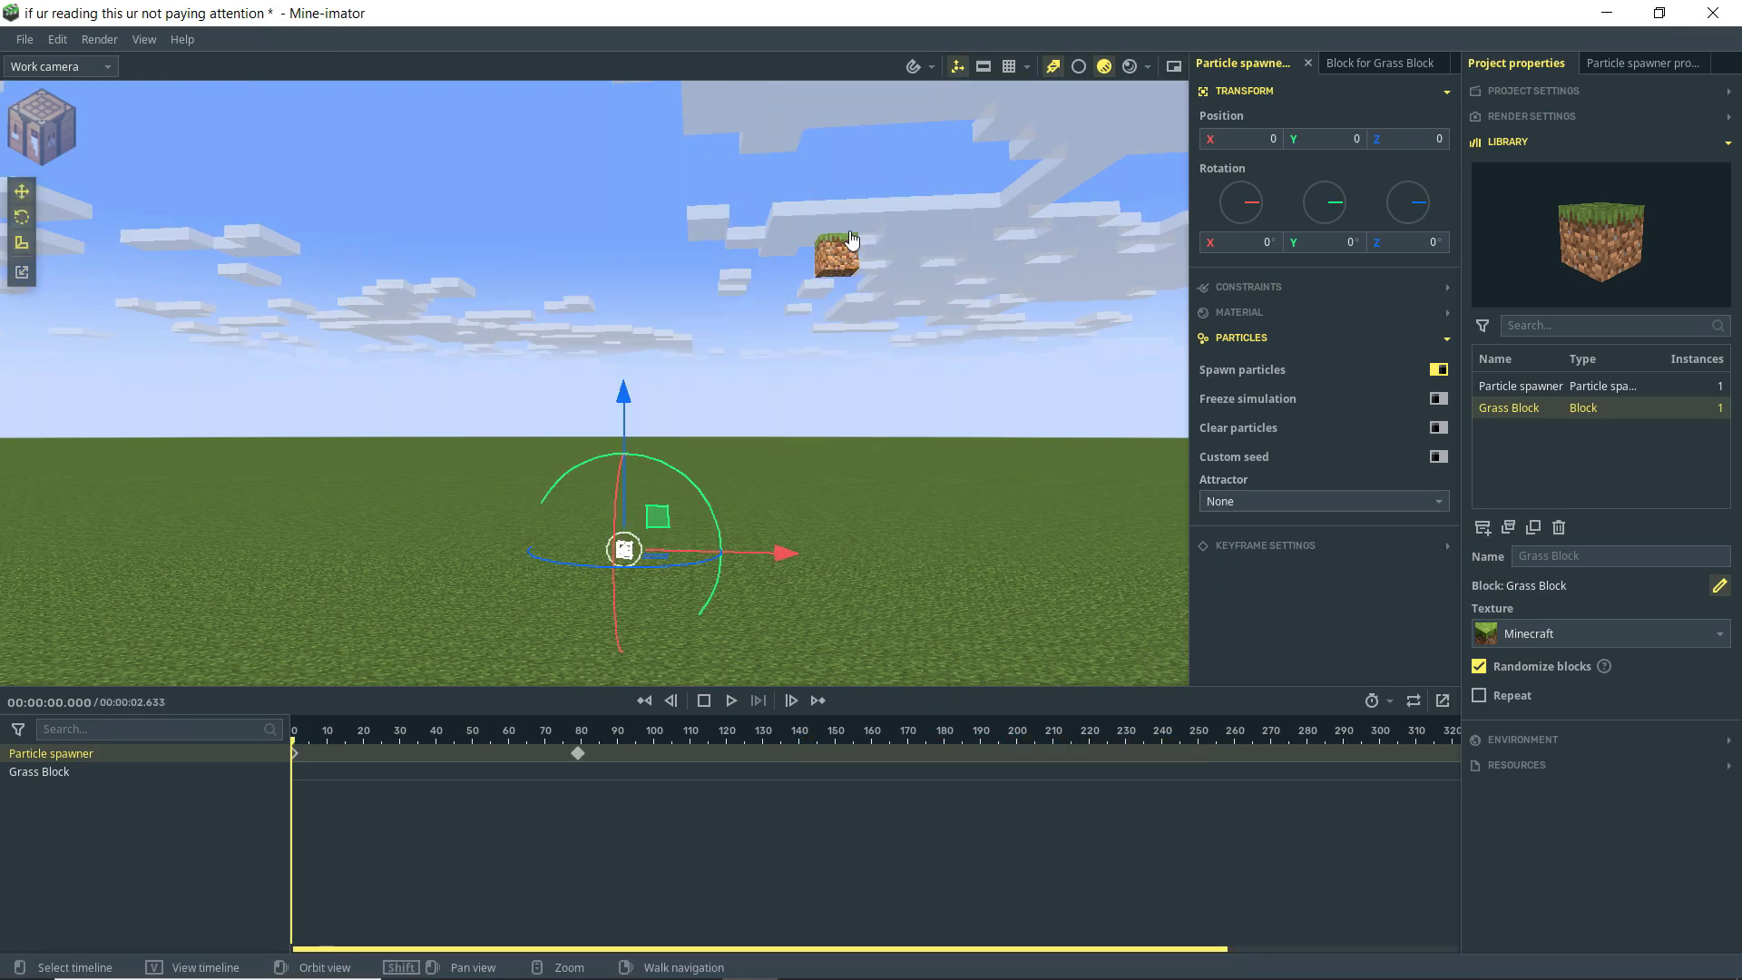
click(846, 248)
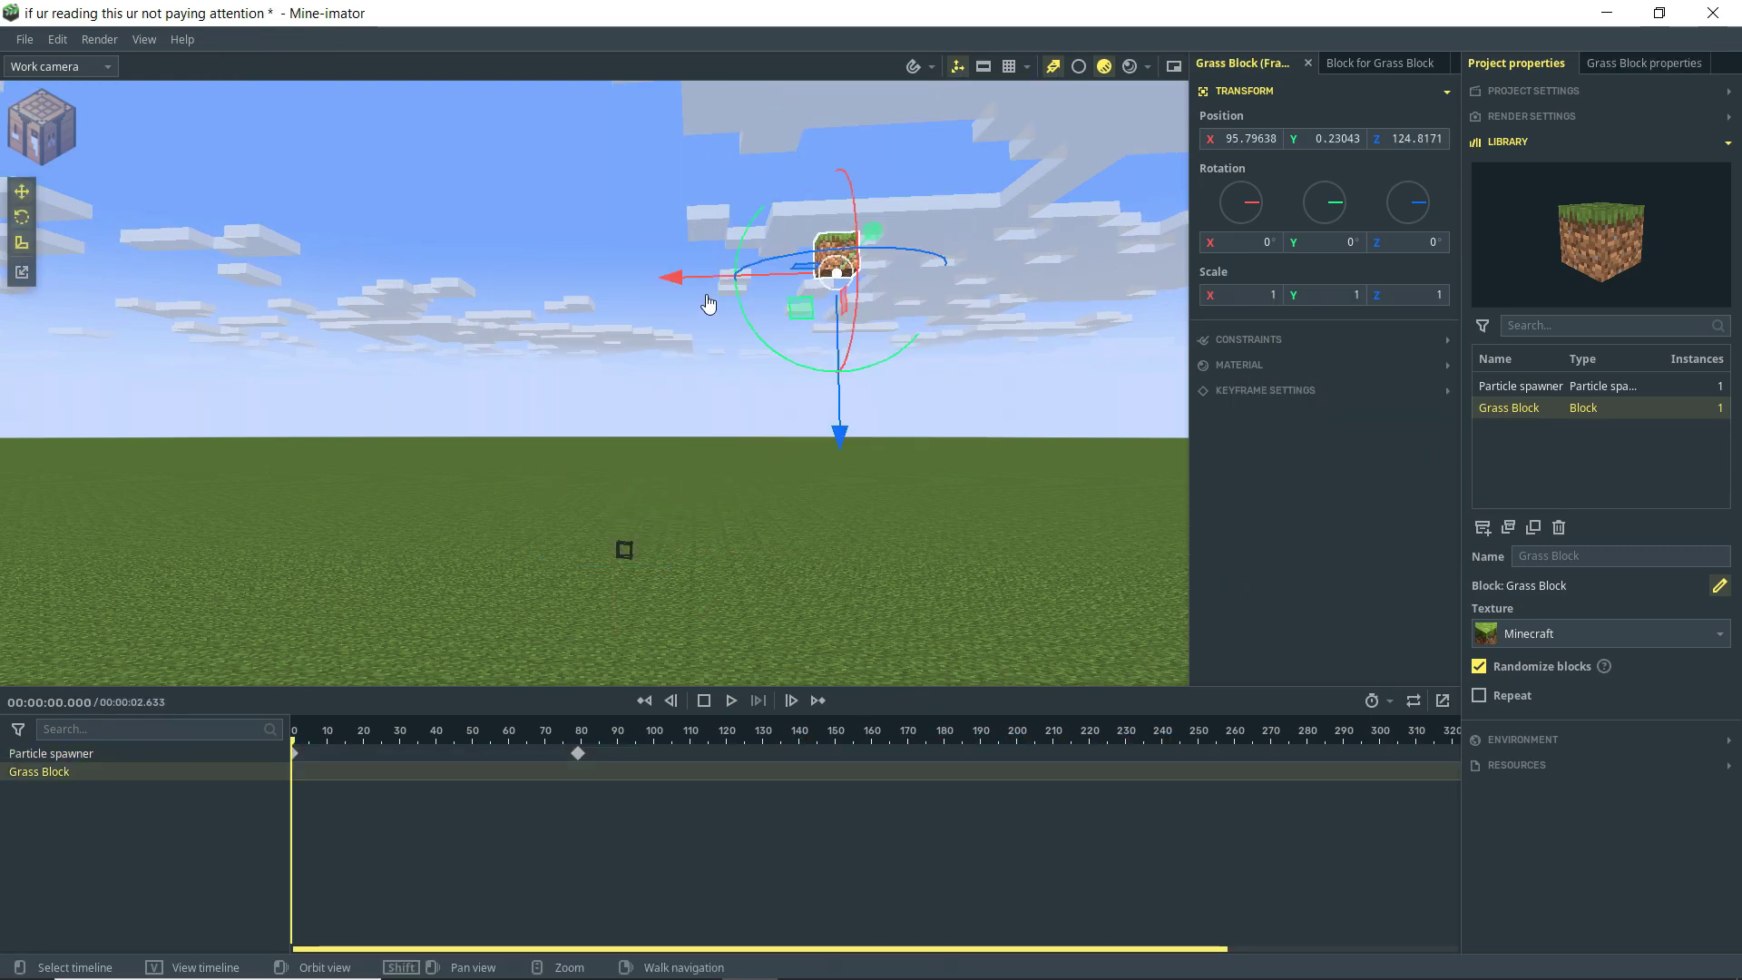
- Move the Grass Block far to the left, play the animation, and save
drag(693, 280, 330, 299)
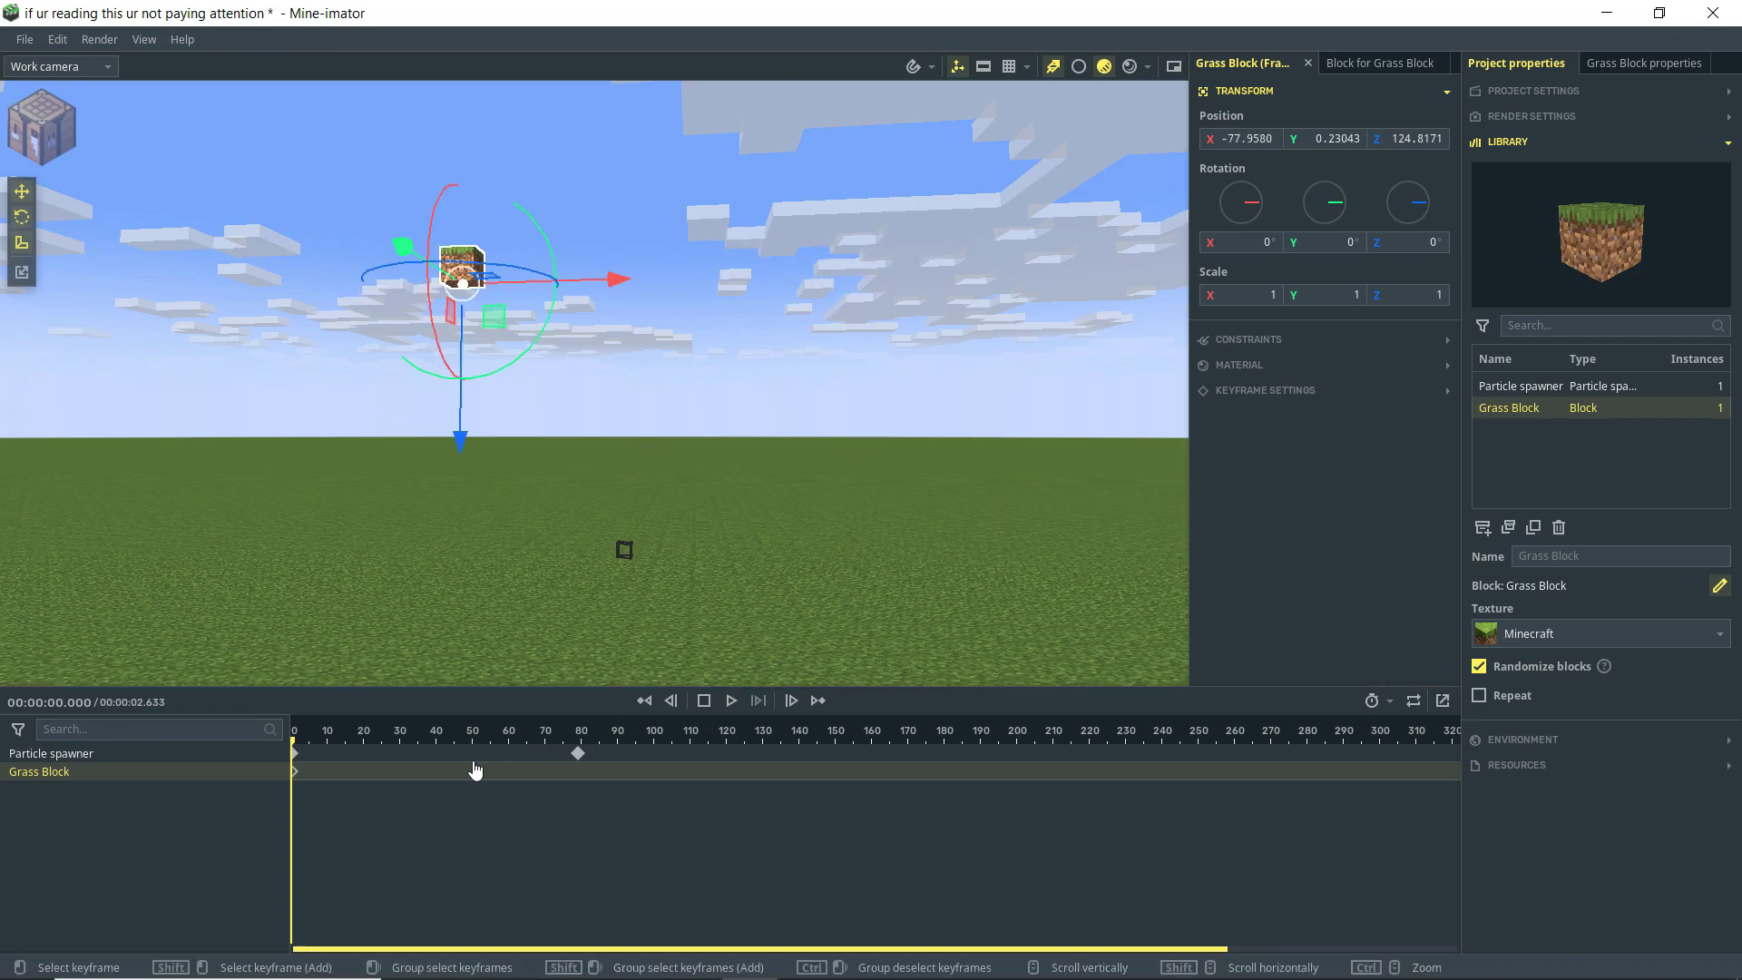
key(space)
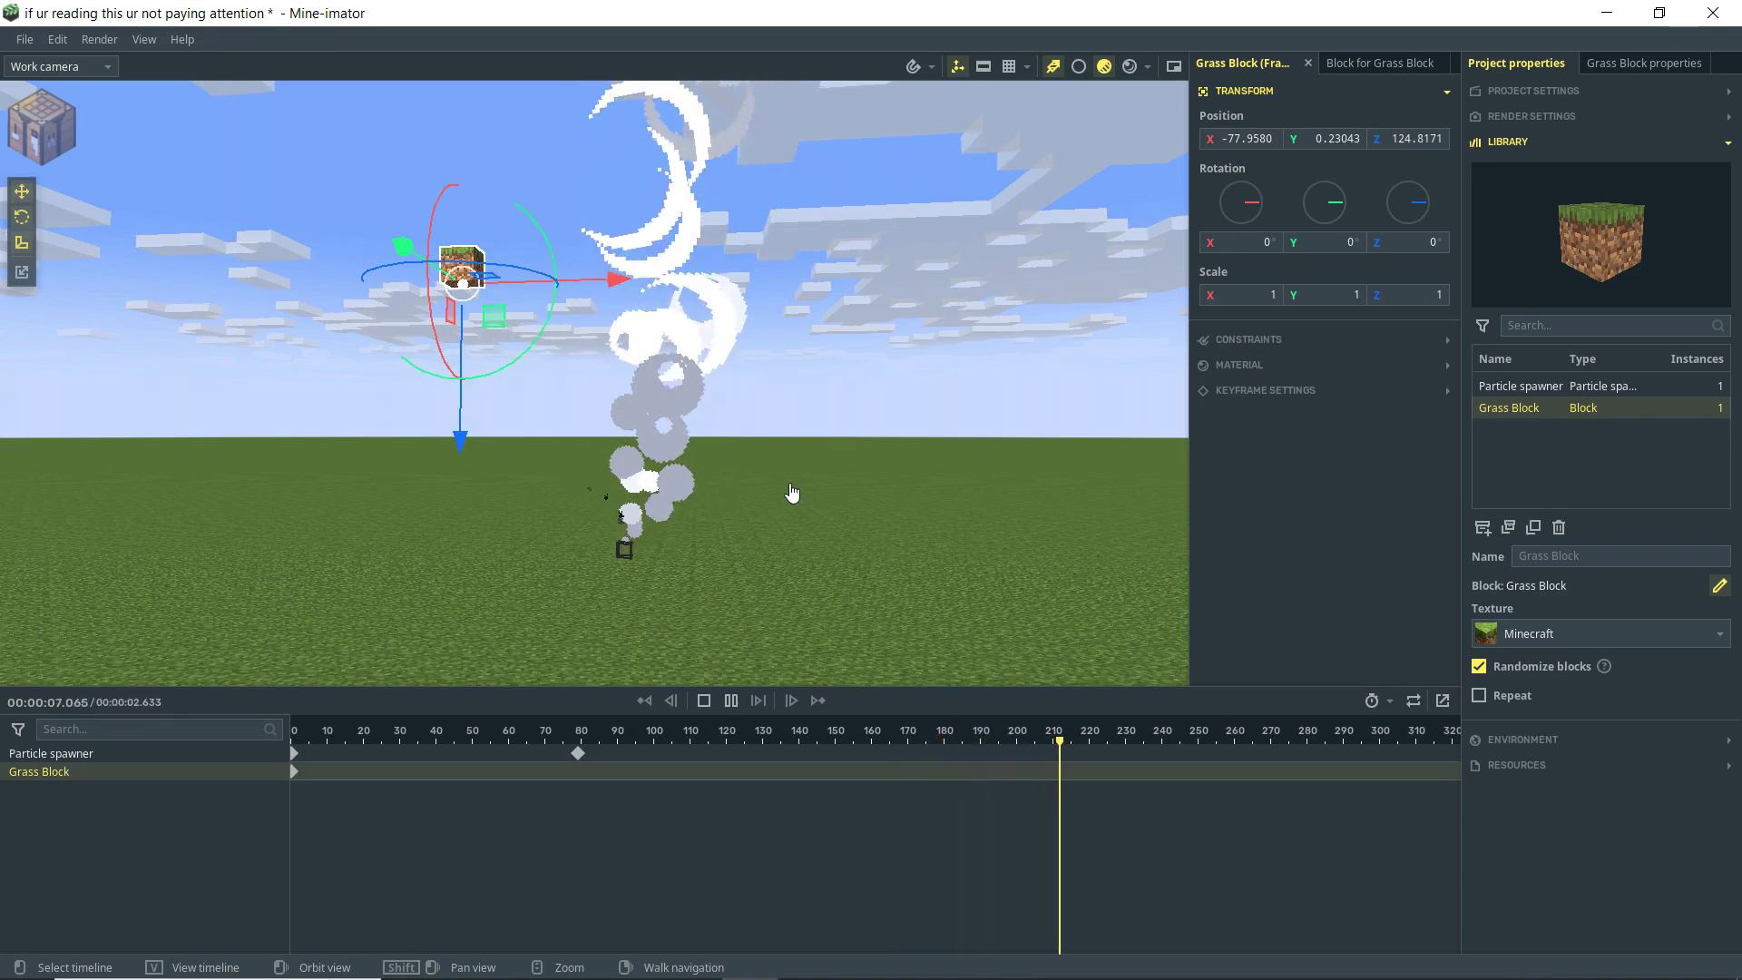
key(ctrl+s)
- Select the spawner's frame-80 attractor keyframe and replay the swarm from the start
click(578, 753)
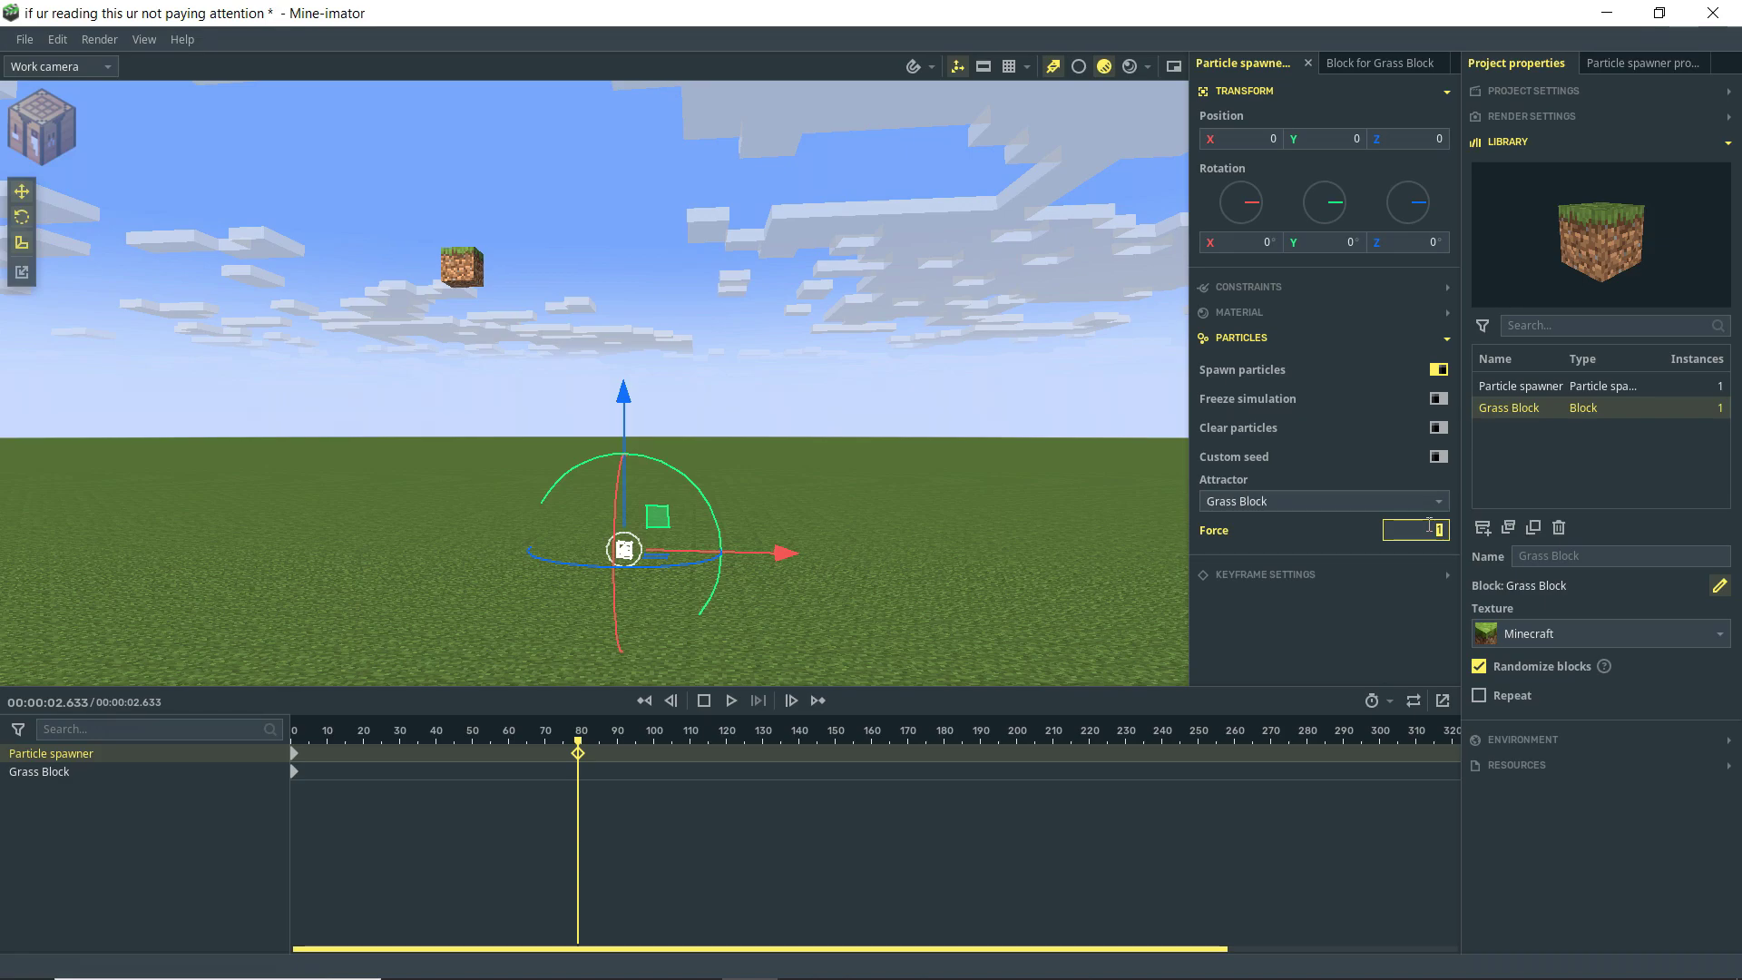
click(647, 704)
key(space)
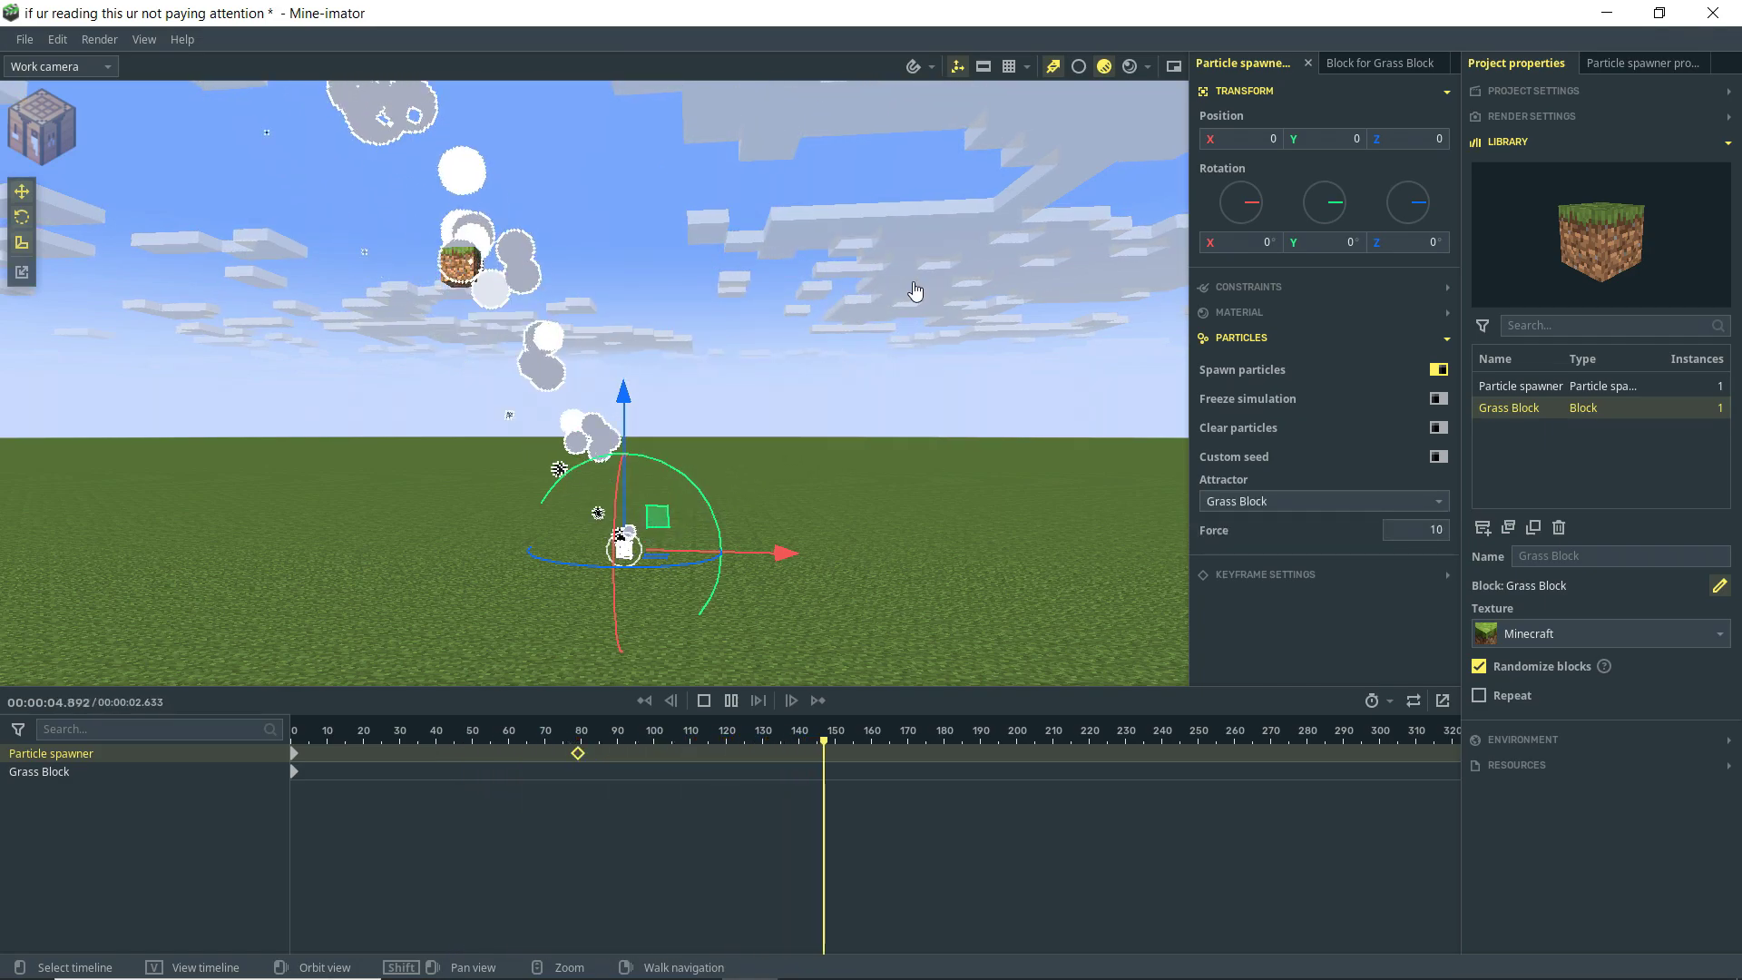
key(space)
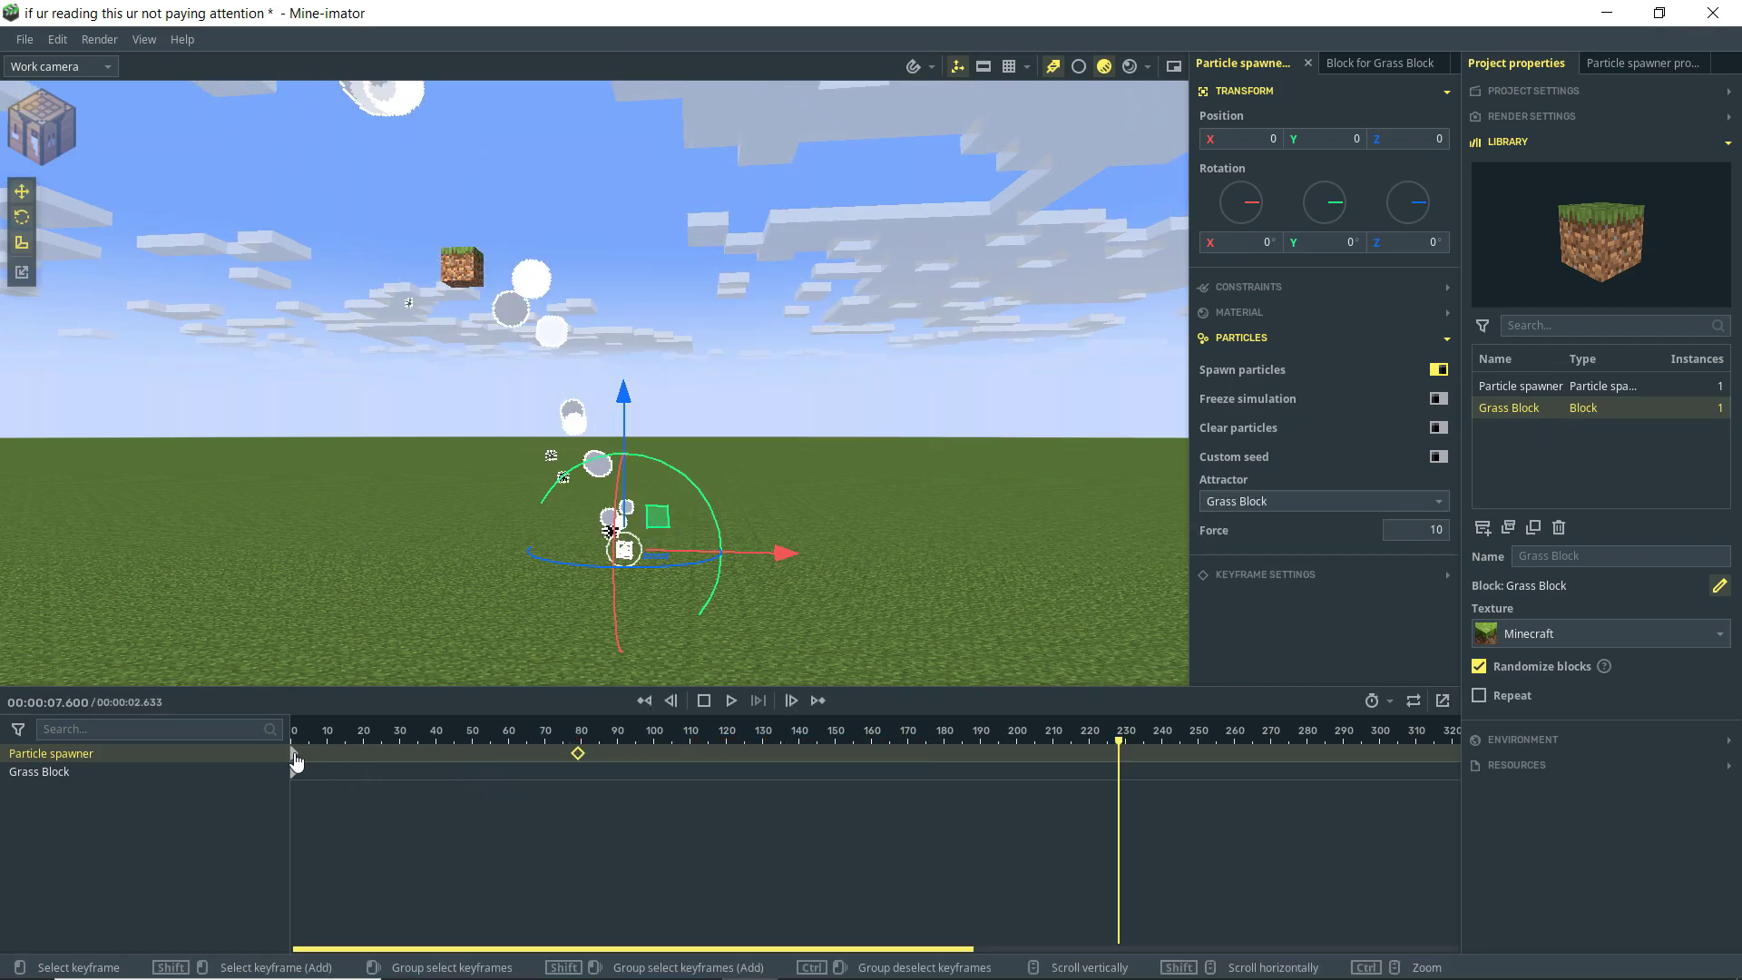
- Delete the spawner's frame-0 keyframe and move the attractor keyframe from frame 80 to frame 0
click(294, 755)
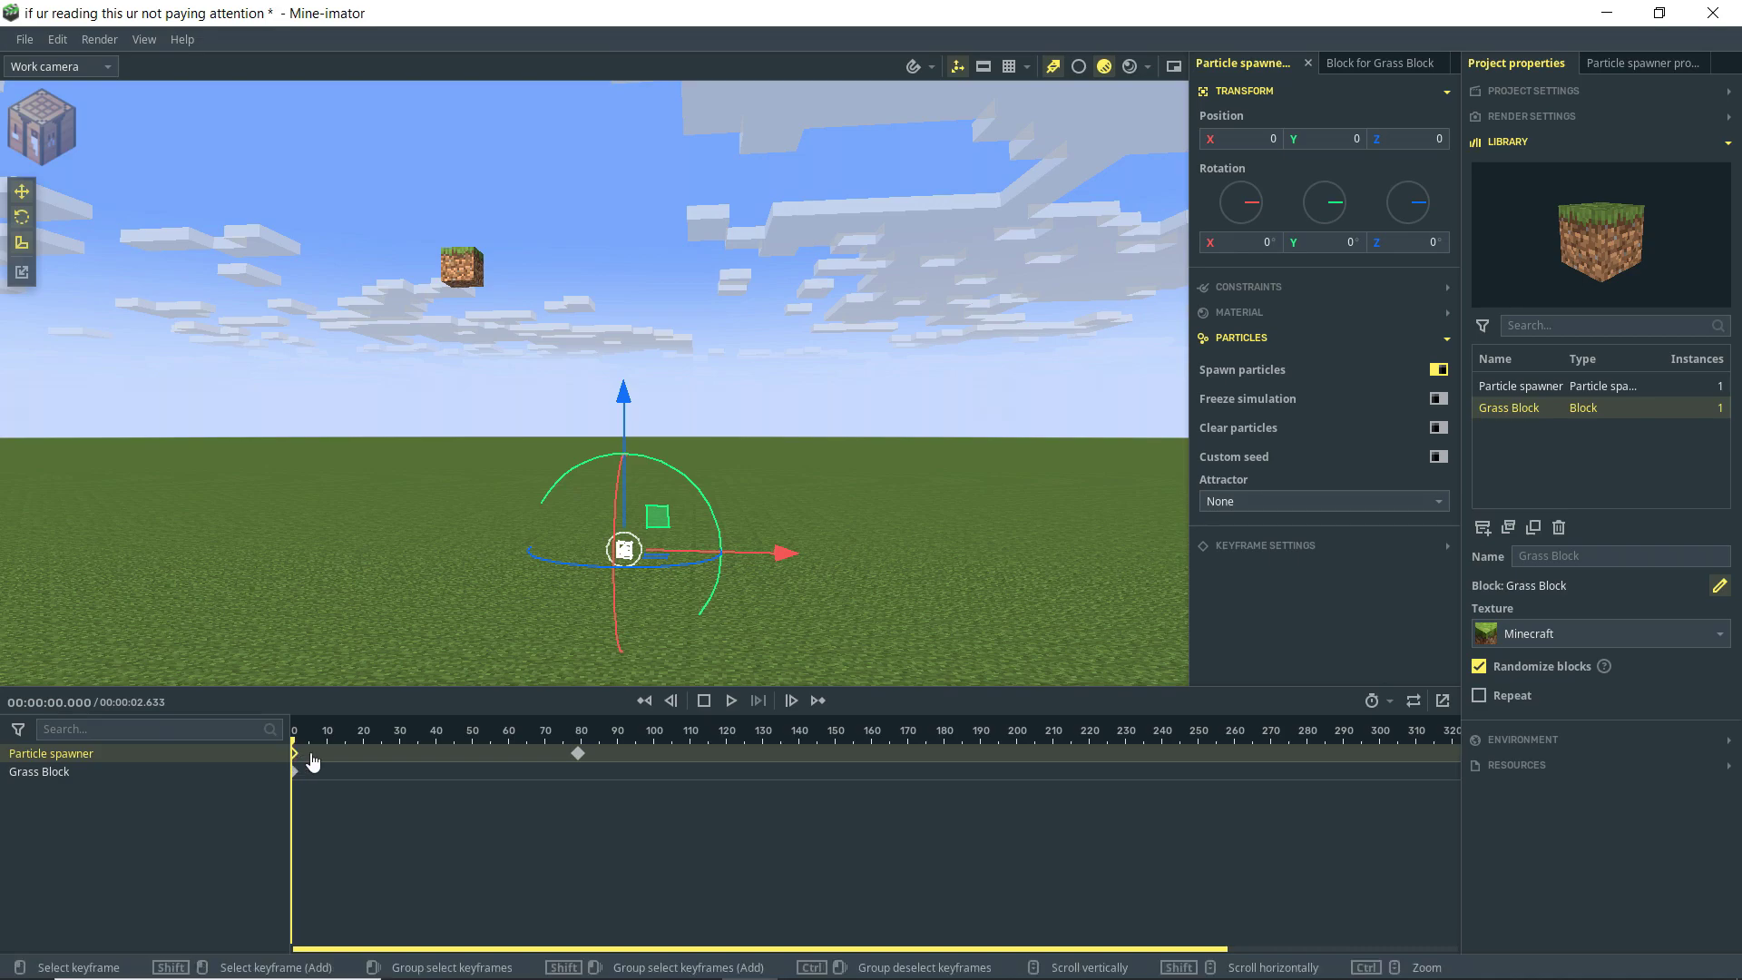
key(Delete)
click(576, 757)
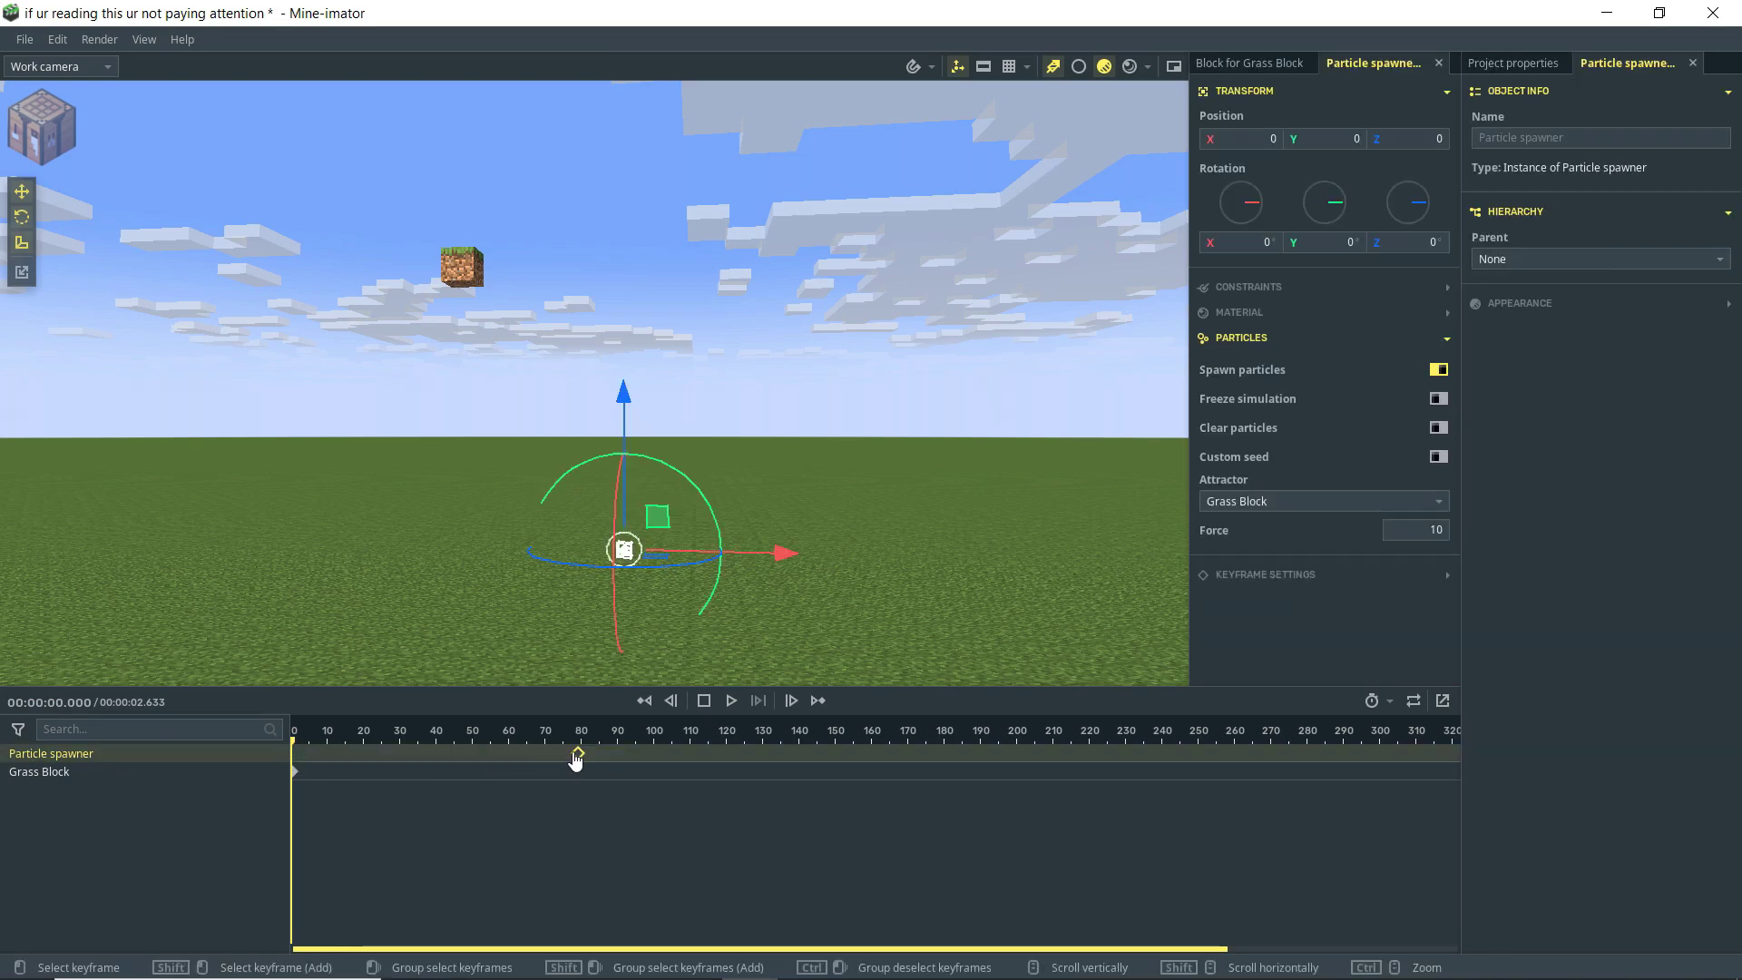
drag(578, 754, 295, 754)
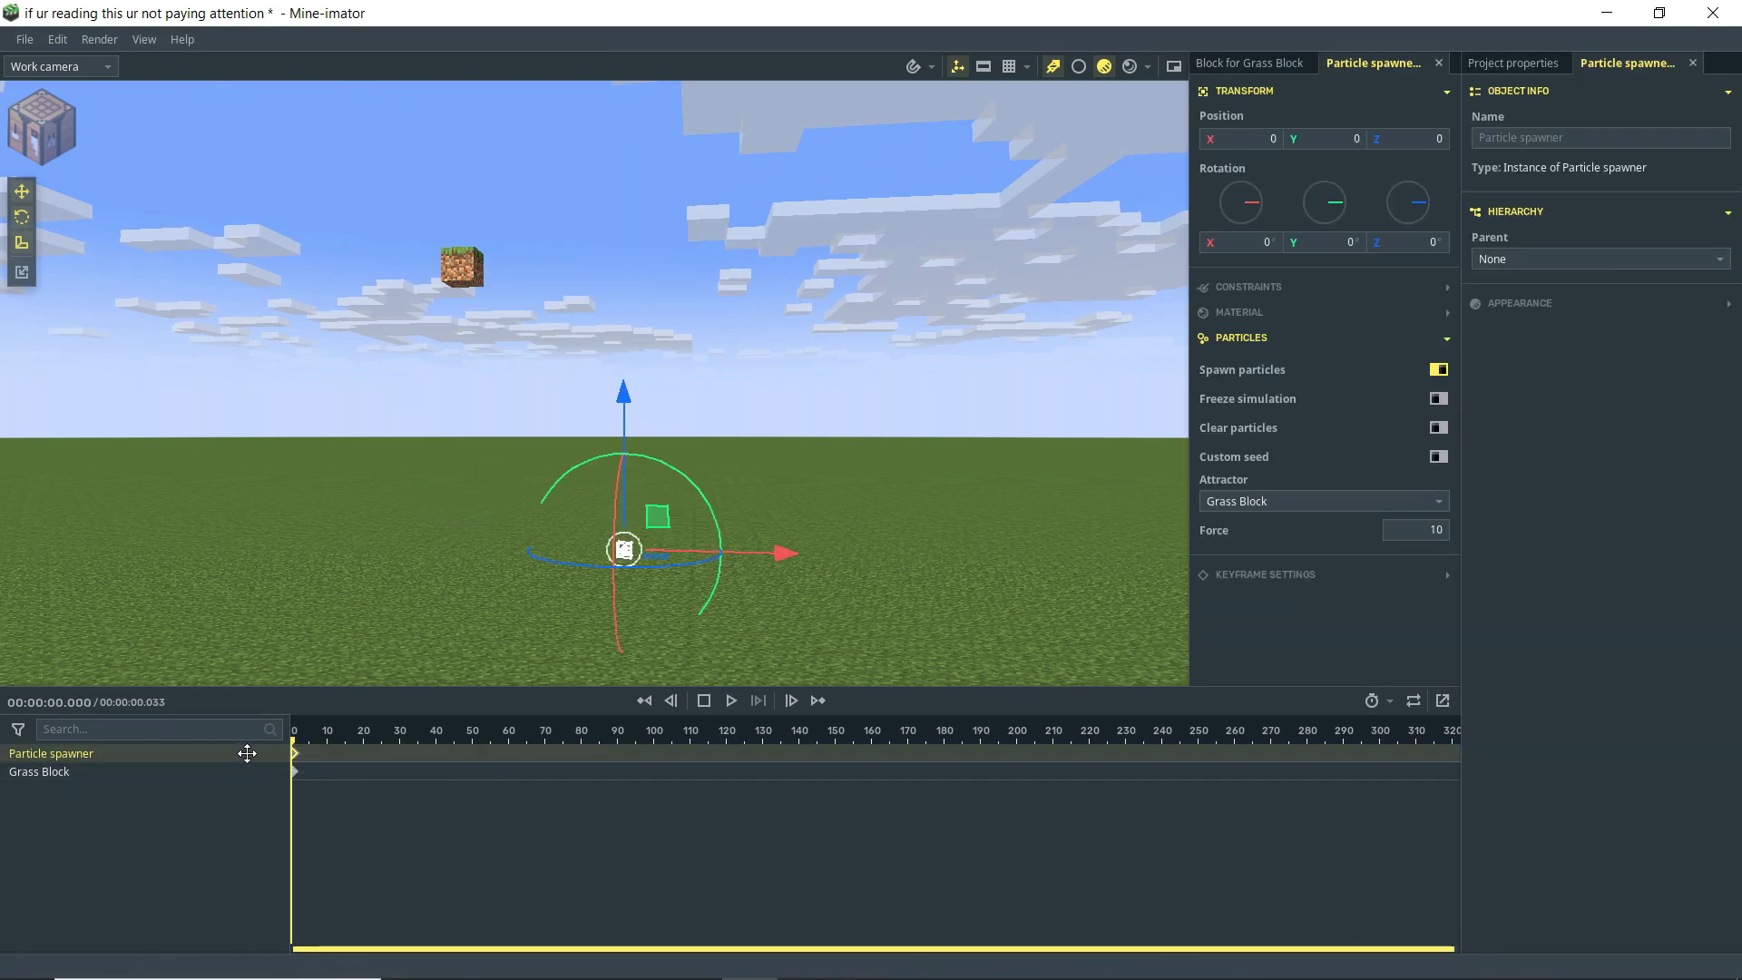
- At frame 80, move the Grass Block right and down, then preview the particles following it
click(581, 776)
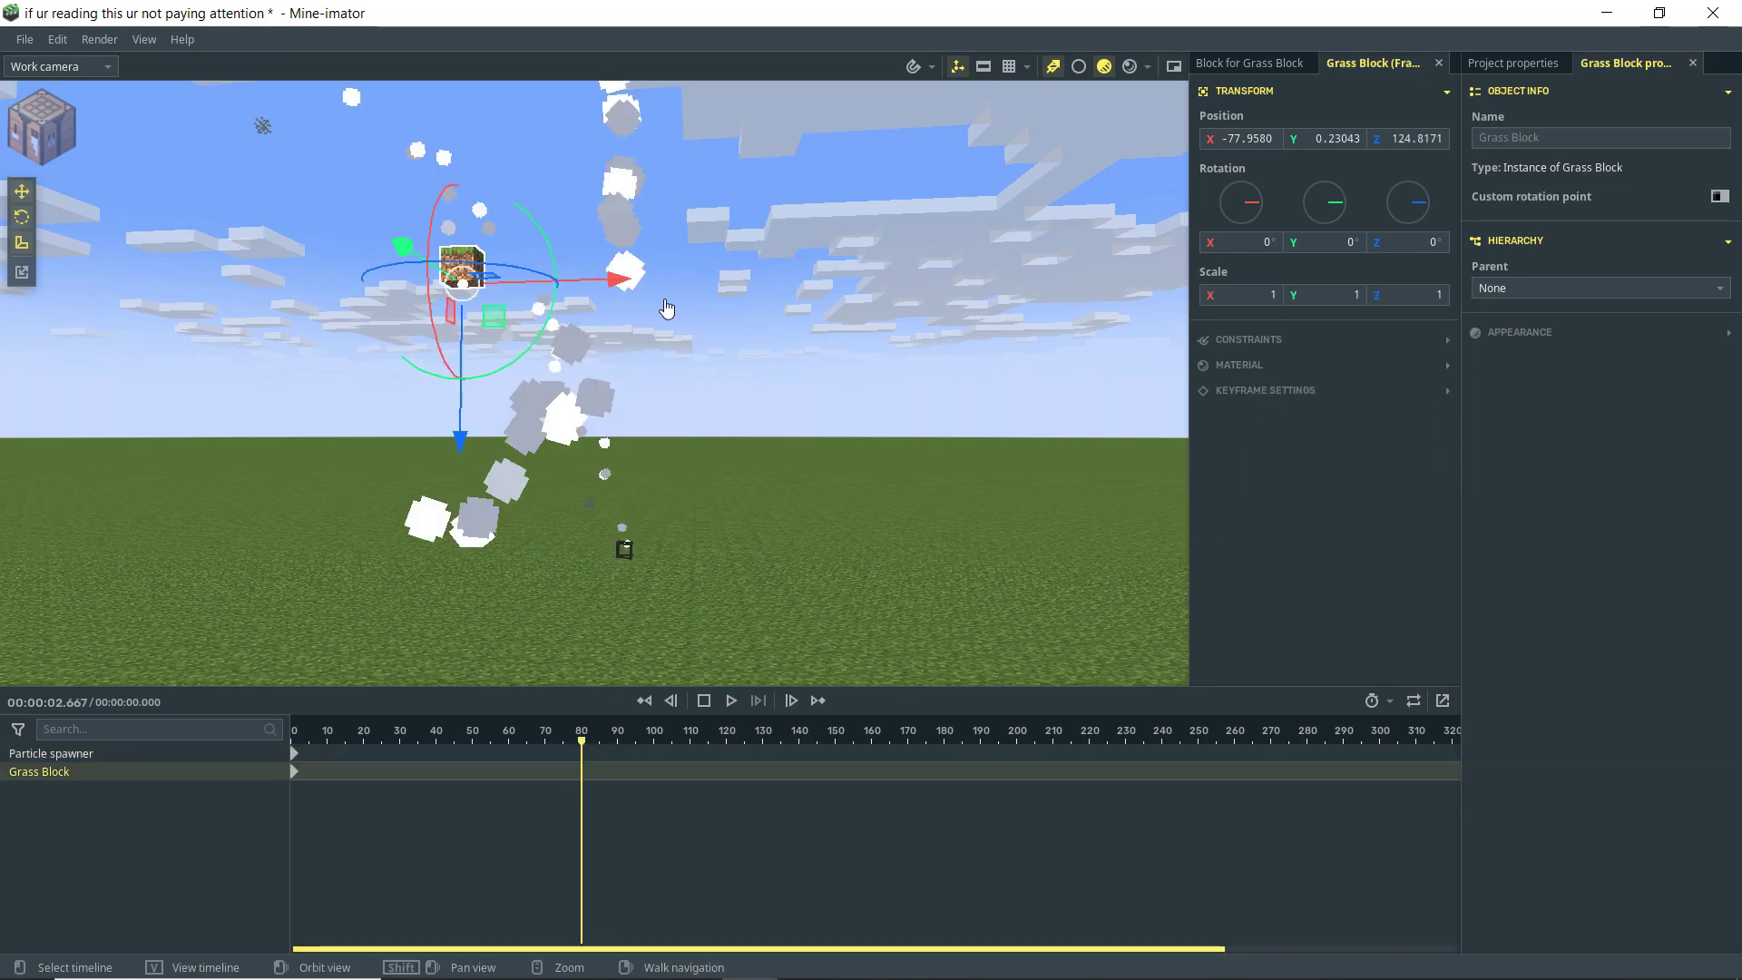
drag(659, 289, 960, 281)
drag(799, 419, 798, 479)
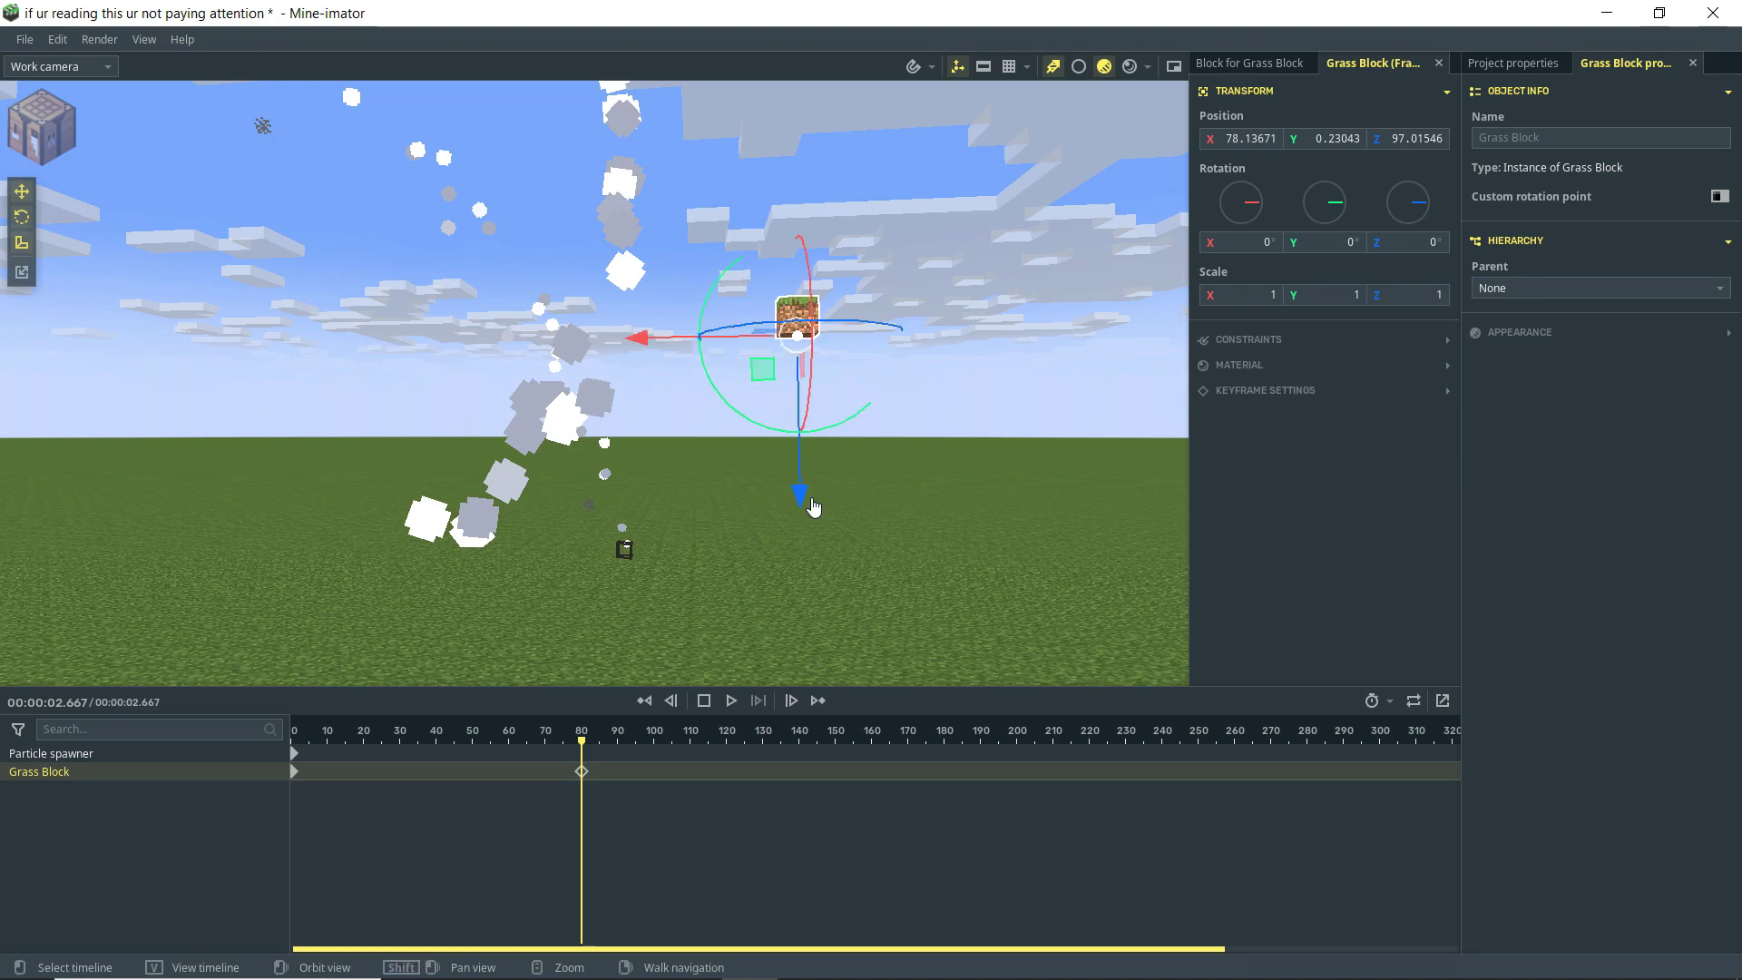
click(294, 753)
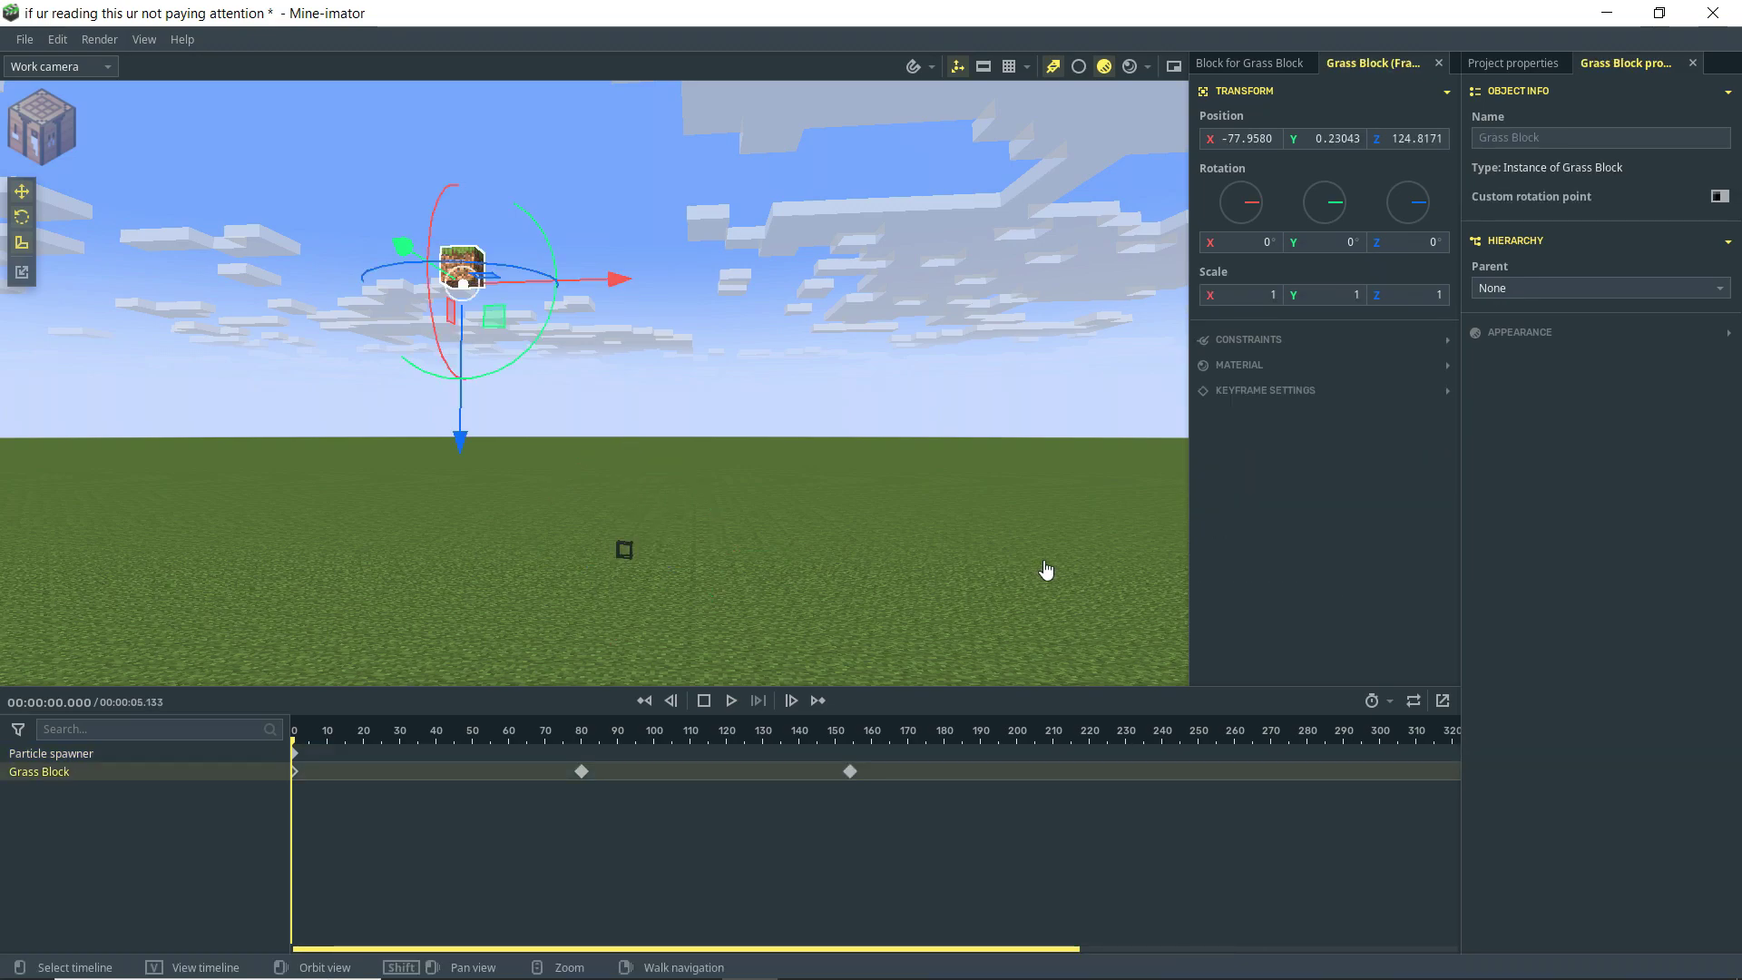
key(space)
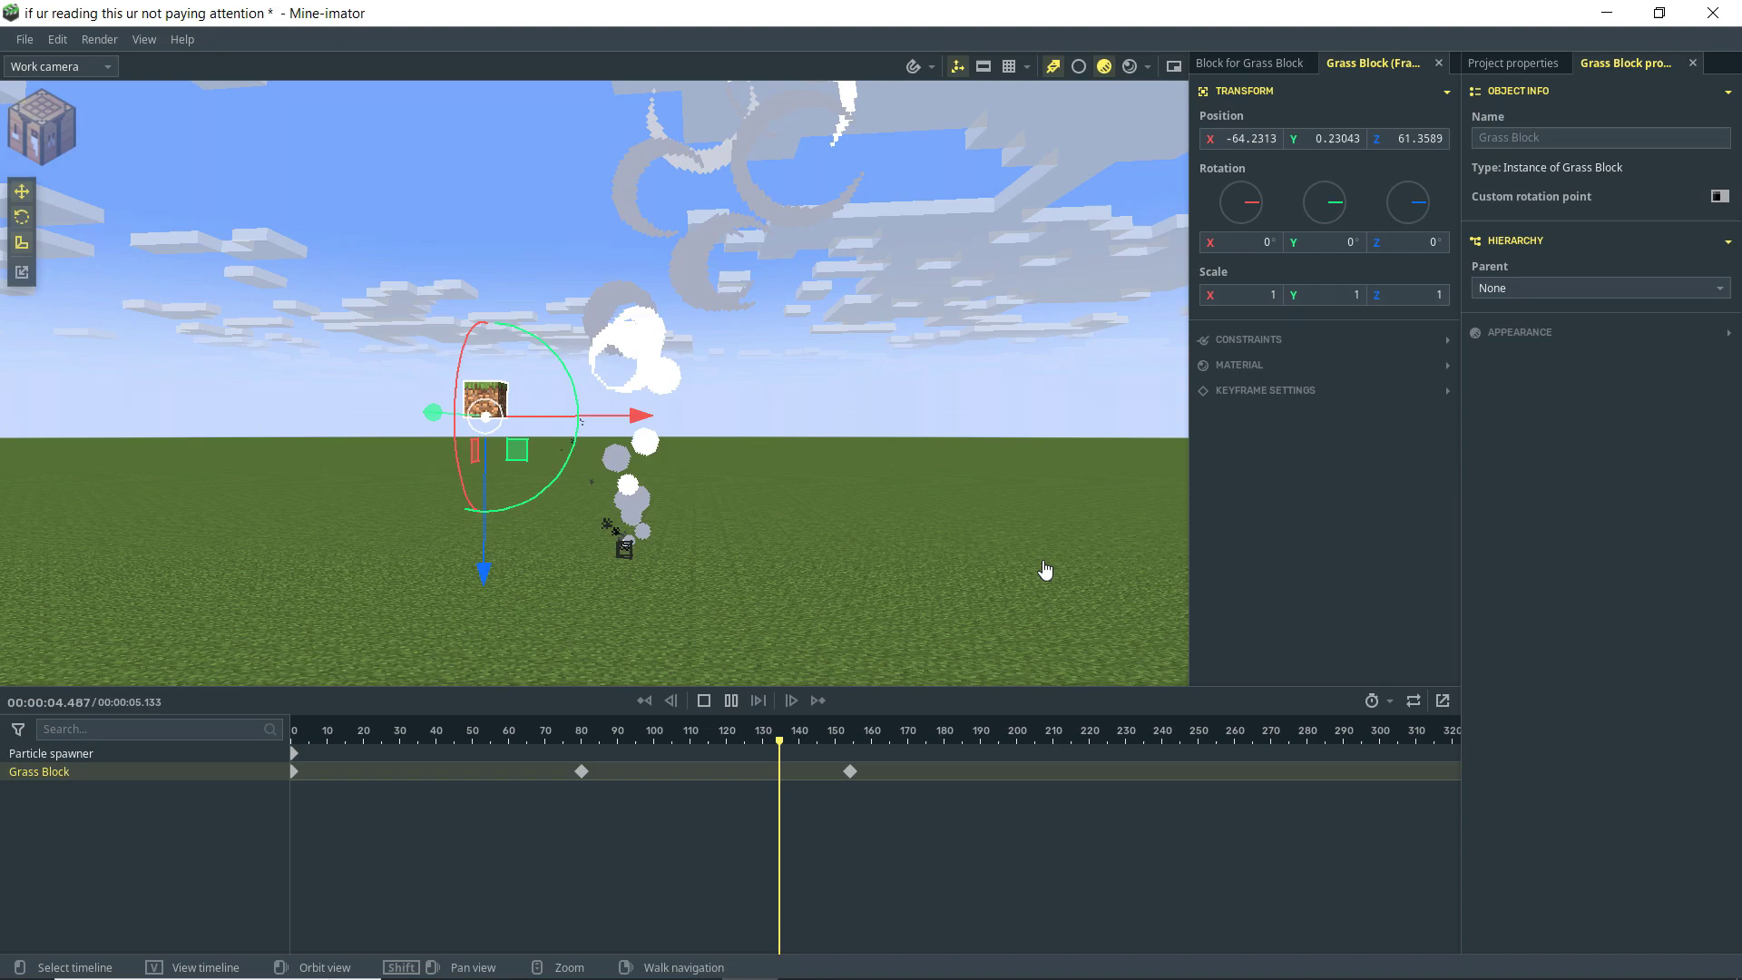
click(294, 753)
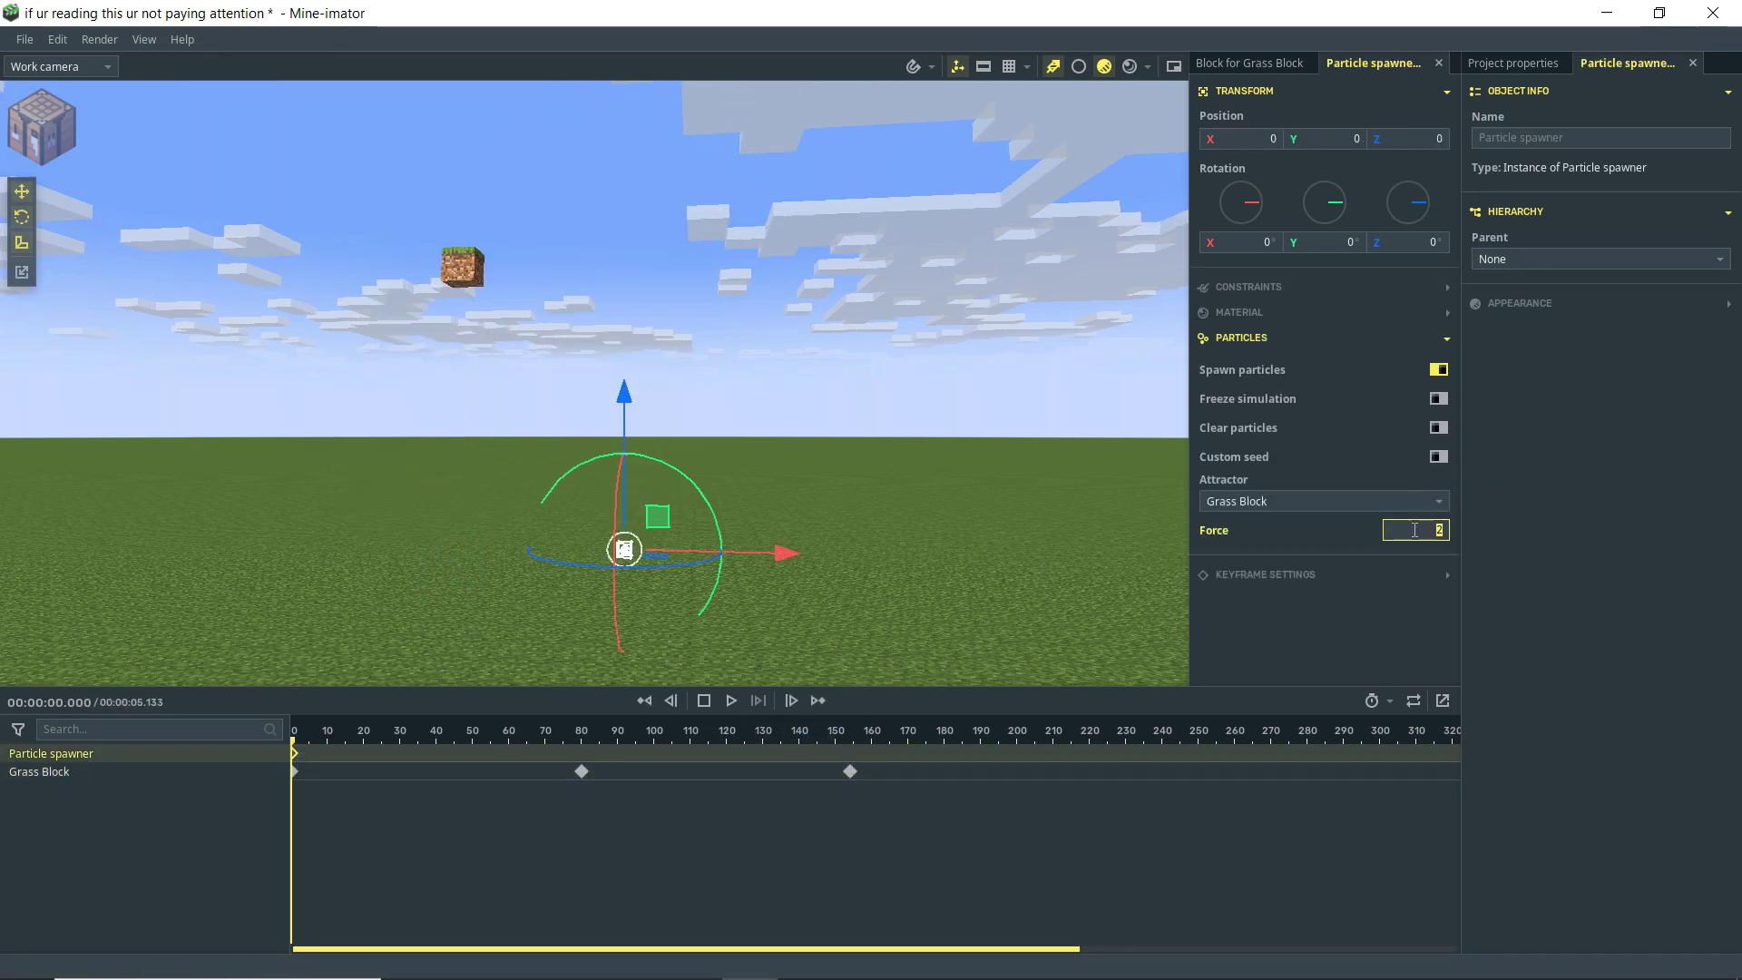
key(space)
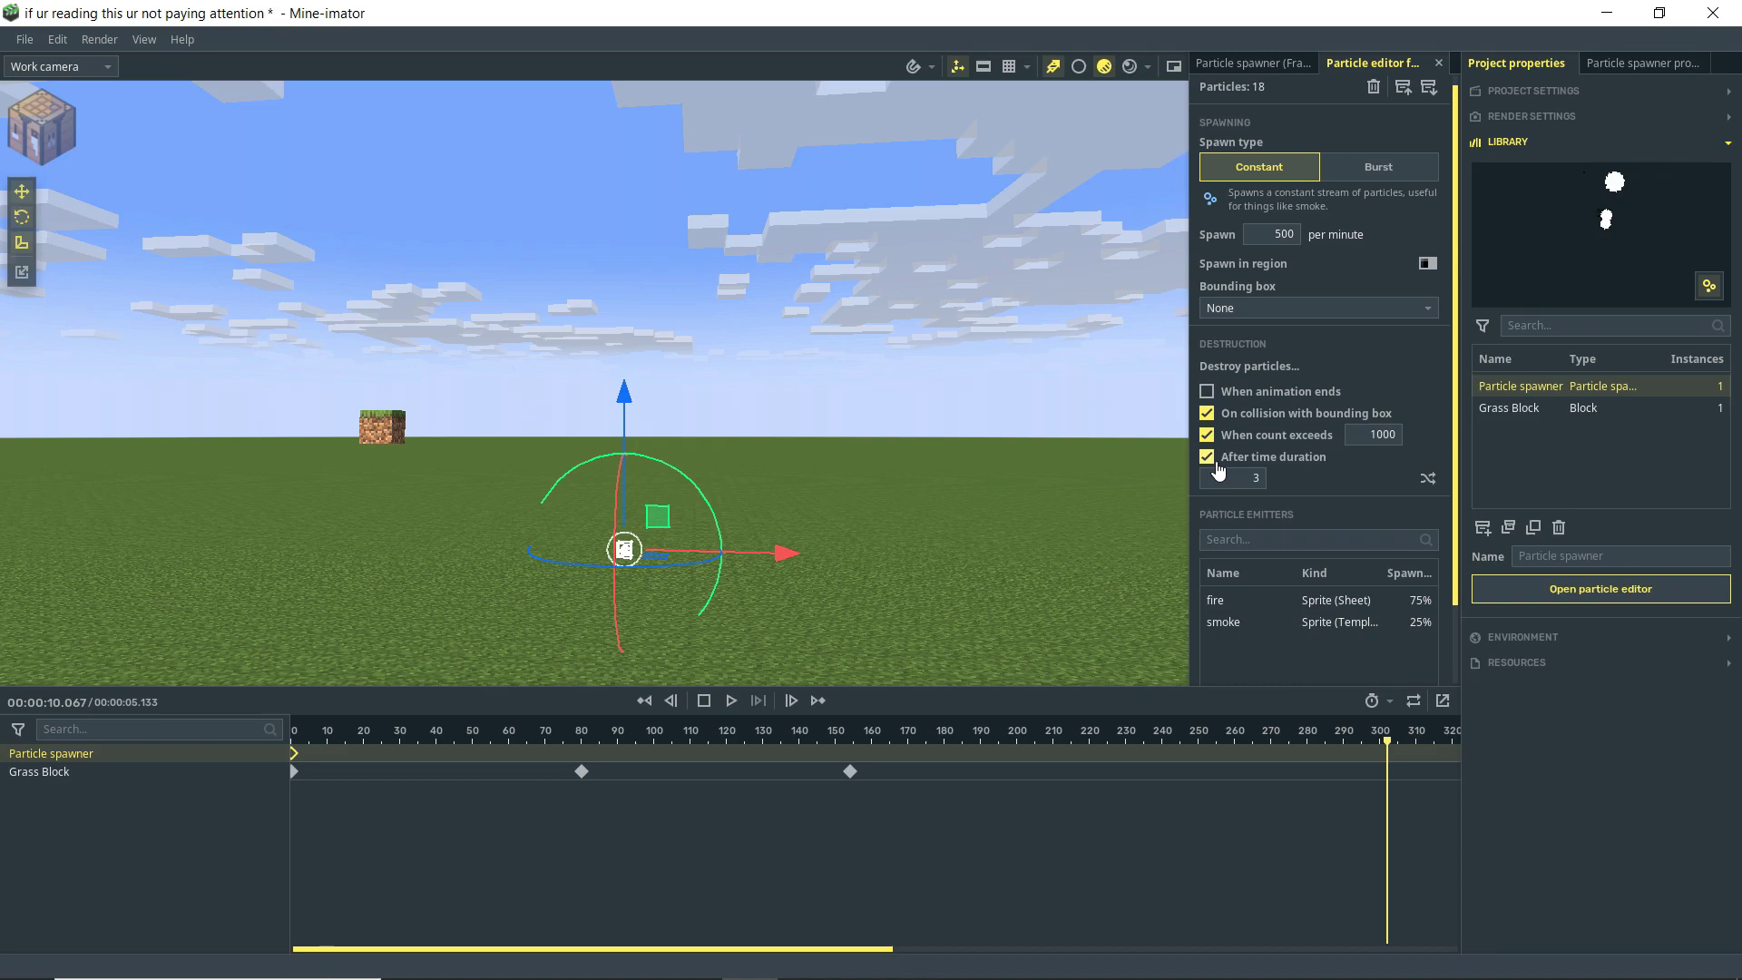
- Stop particles expiring after a set duration, rewind to the start, and save the project
click(1208, 457)
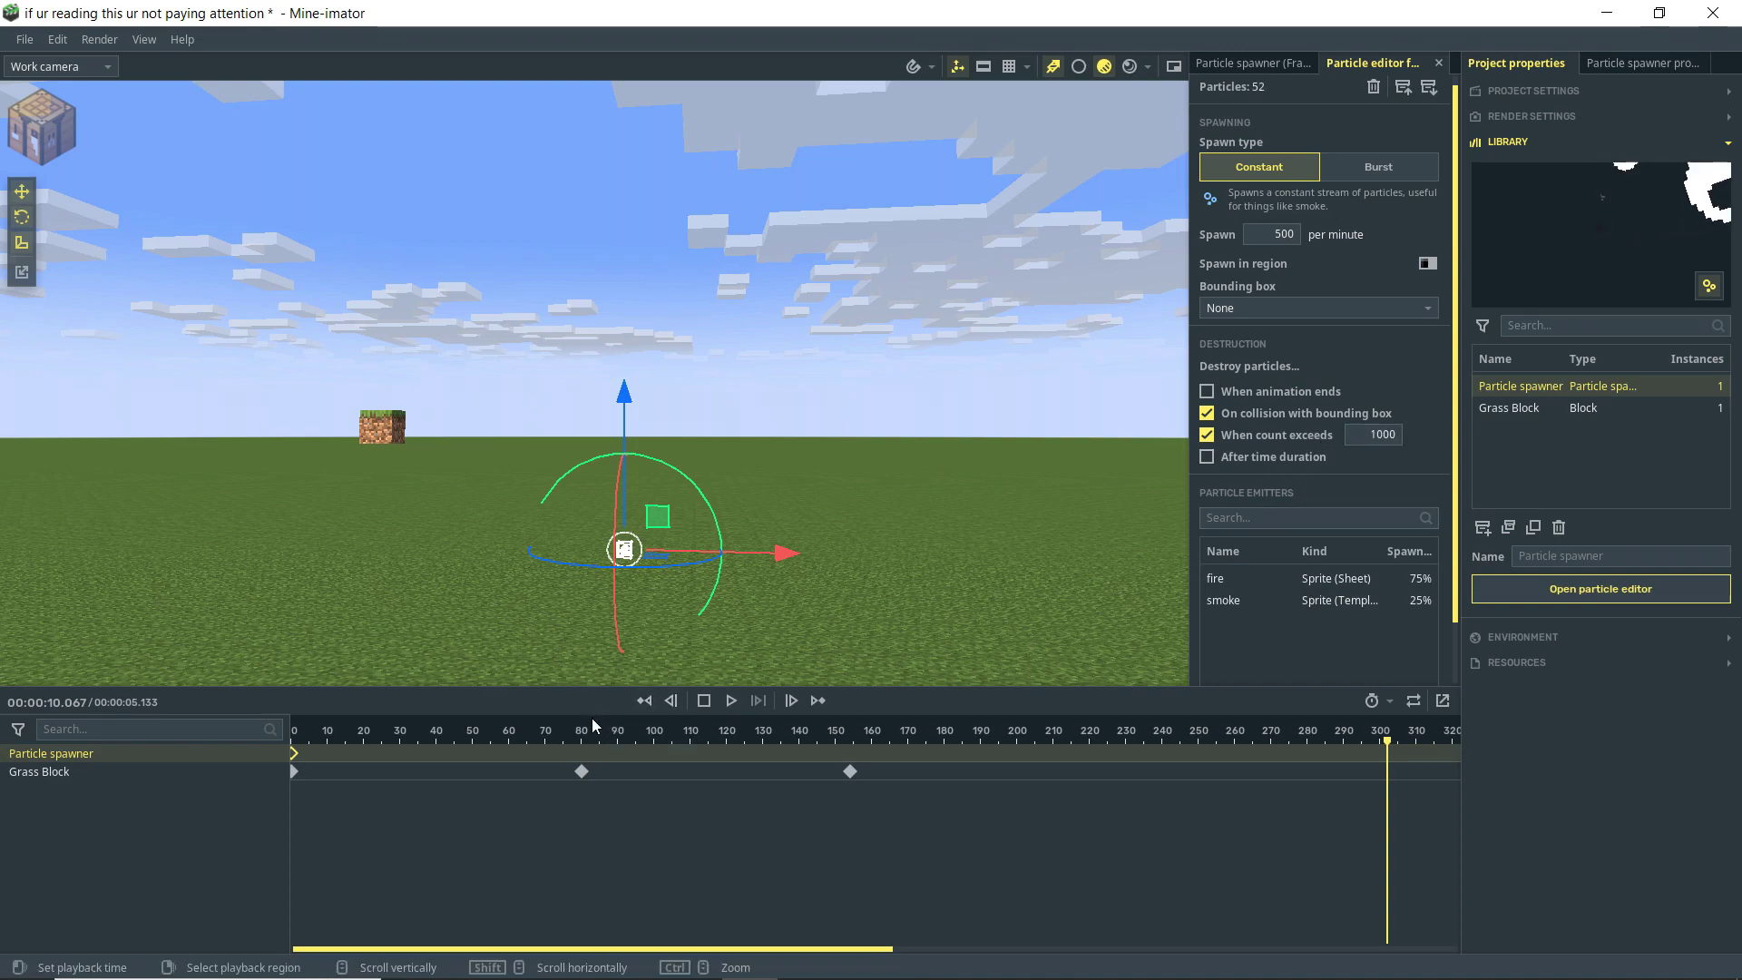
drag(577, 736, 136, 737)
key(ctrl+s)
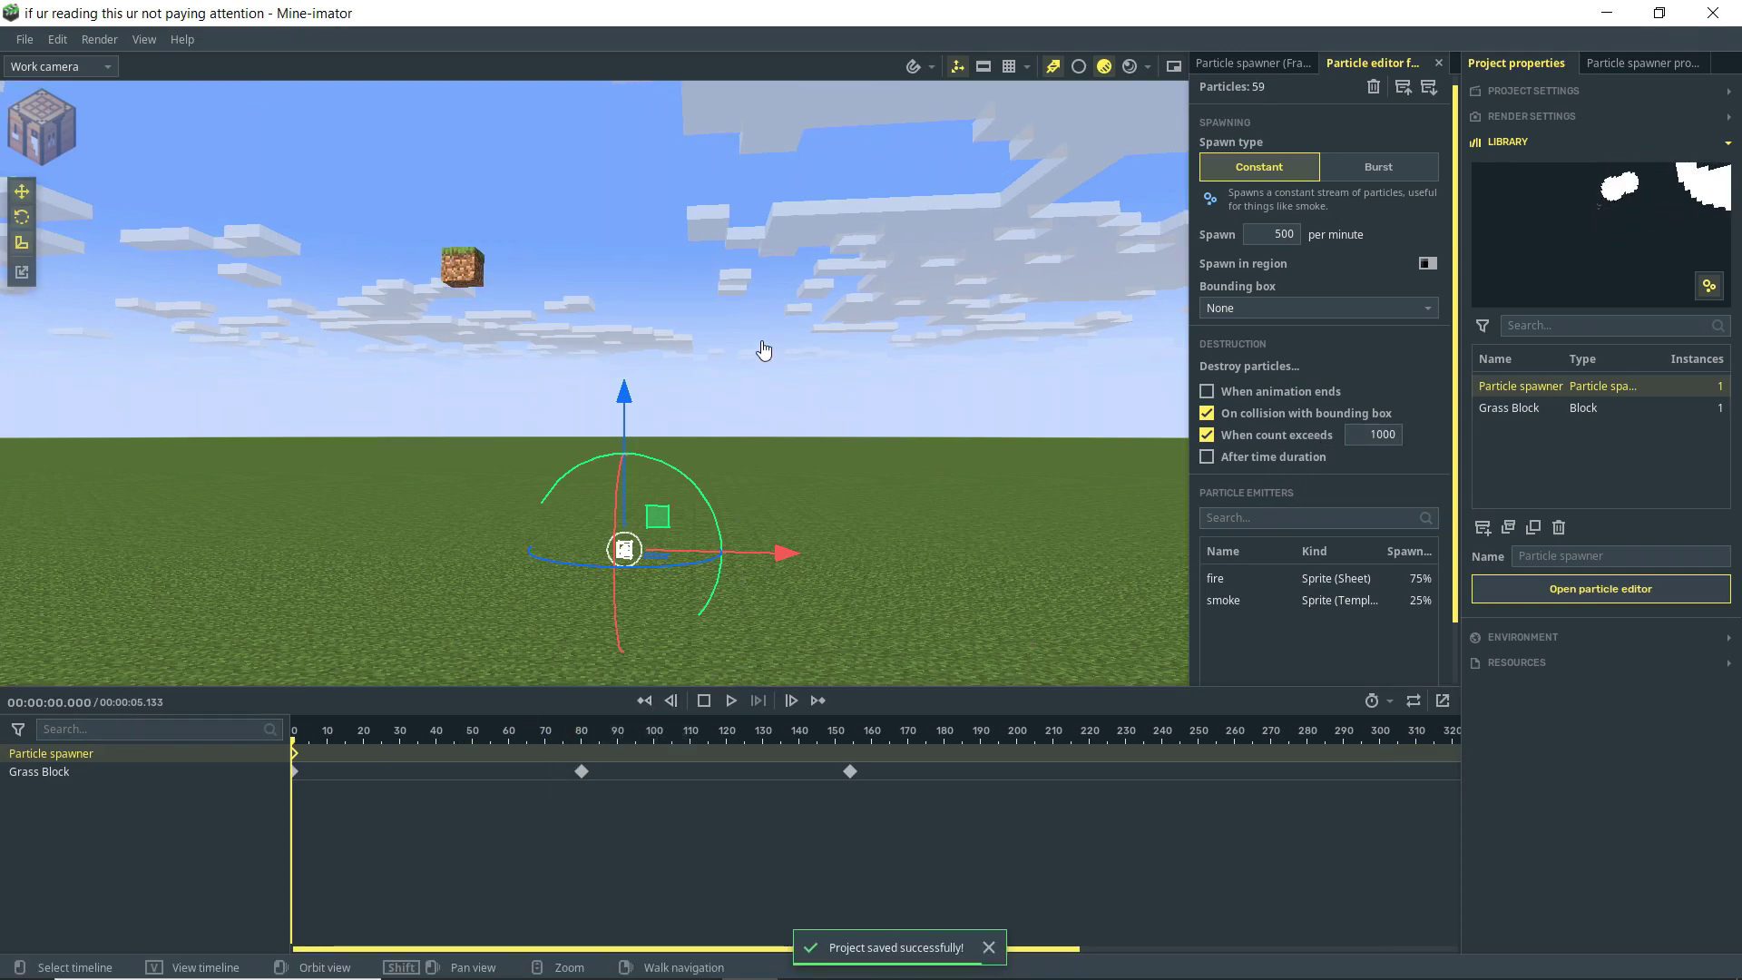
- Play the swarm while pulling the camera back and turning it around the particles
key(space)
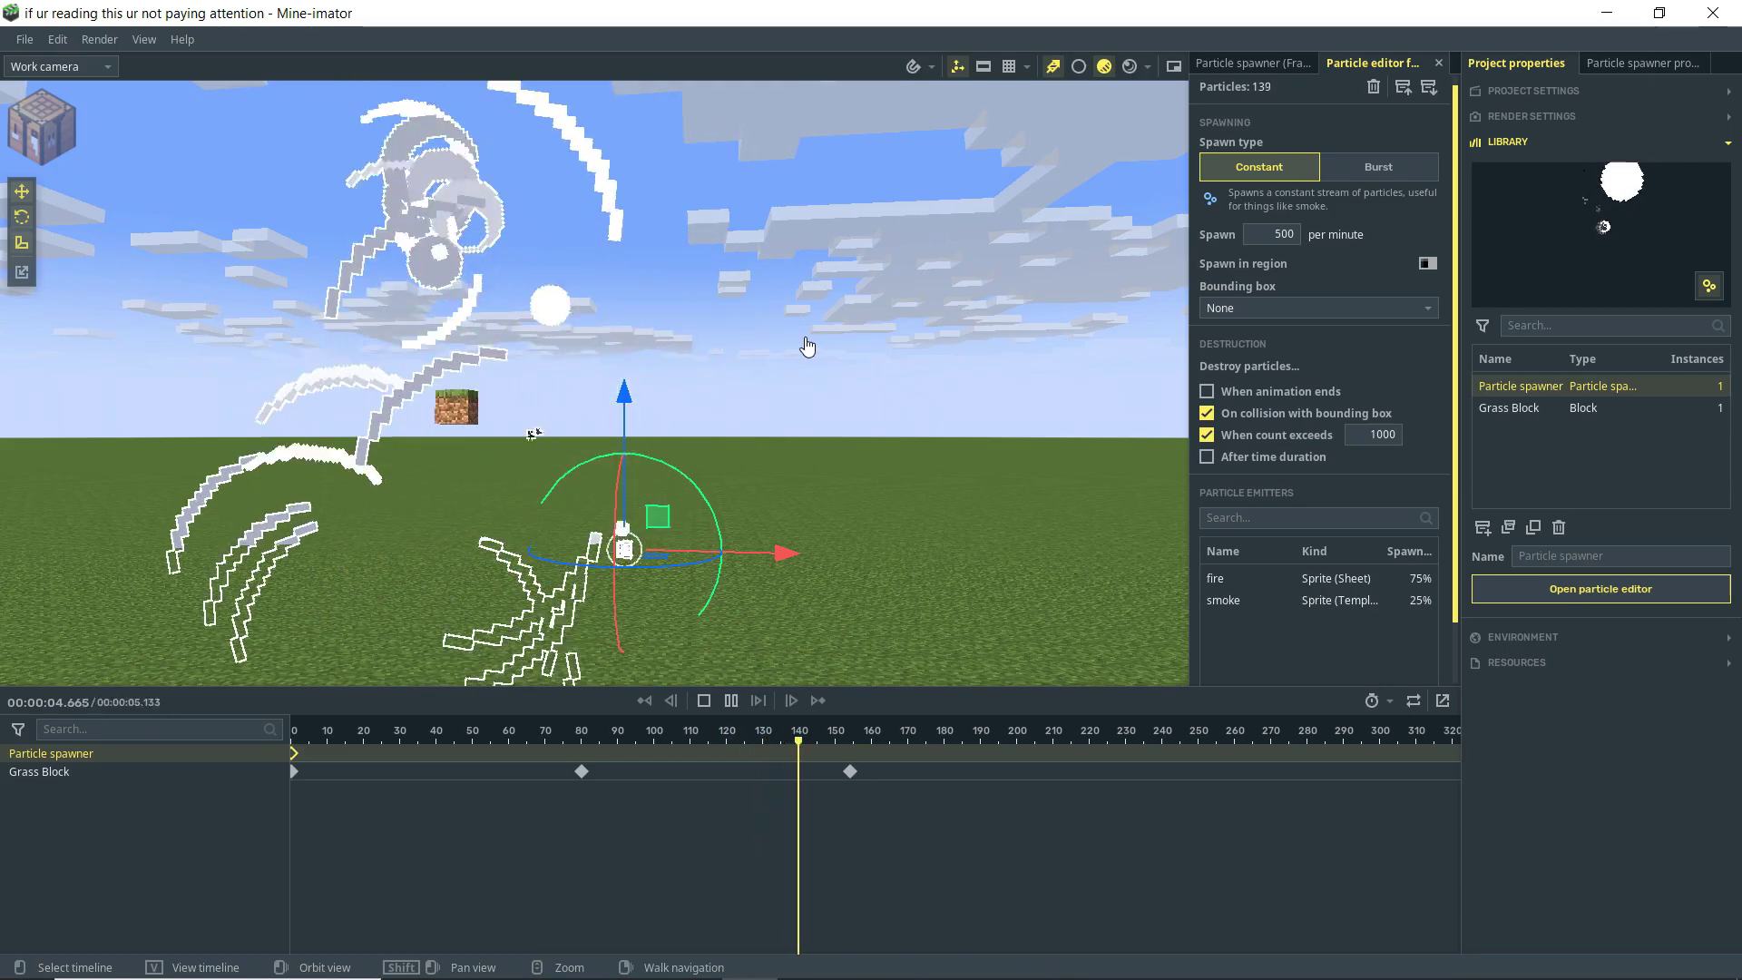
mouse_move(808, 346)
right_down()
mouse_move(782, 356)
mouse_move(717, 290)
mouse_move(762, 363)
mouse_move(731, 331)
mouse_move(695, 329)
mouse_move(724, 290)
mouse_move(809, 342)
right_up()
key(s)
key(s)
mouse_move(972, 323)
right_down()
mouse_move(957, 296)
mouse_move(951, 312)
mouse_move(988, 327)
right_up()
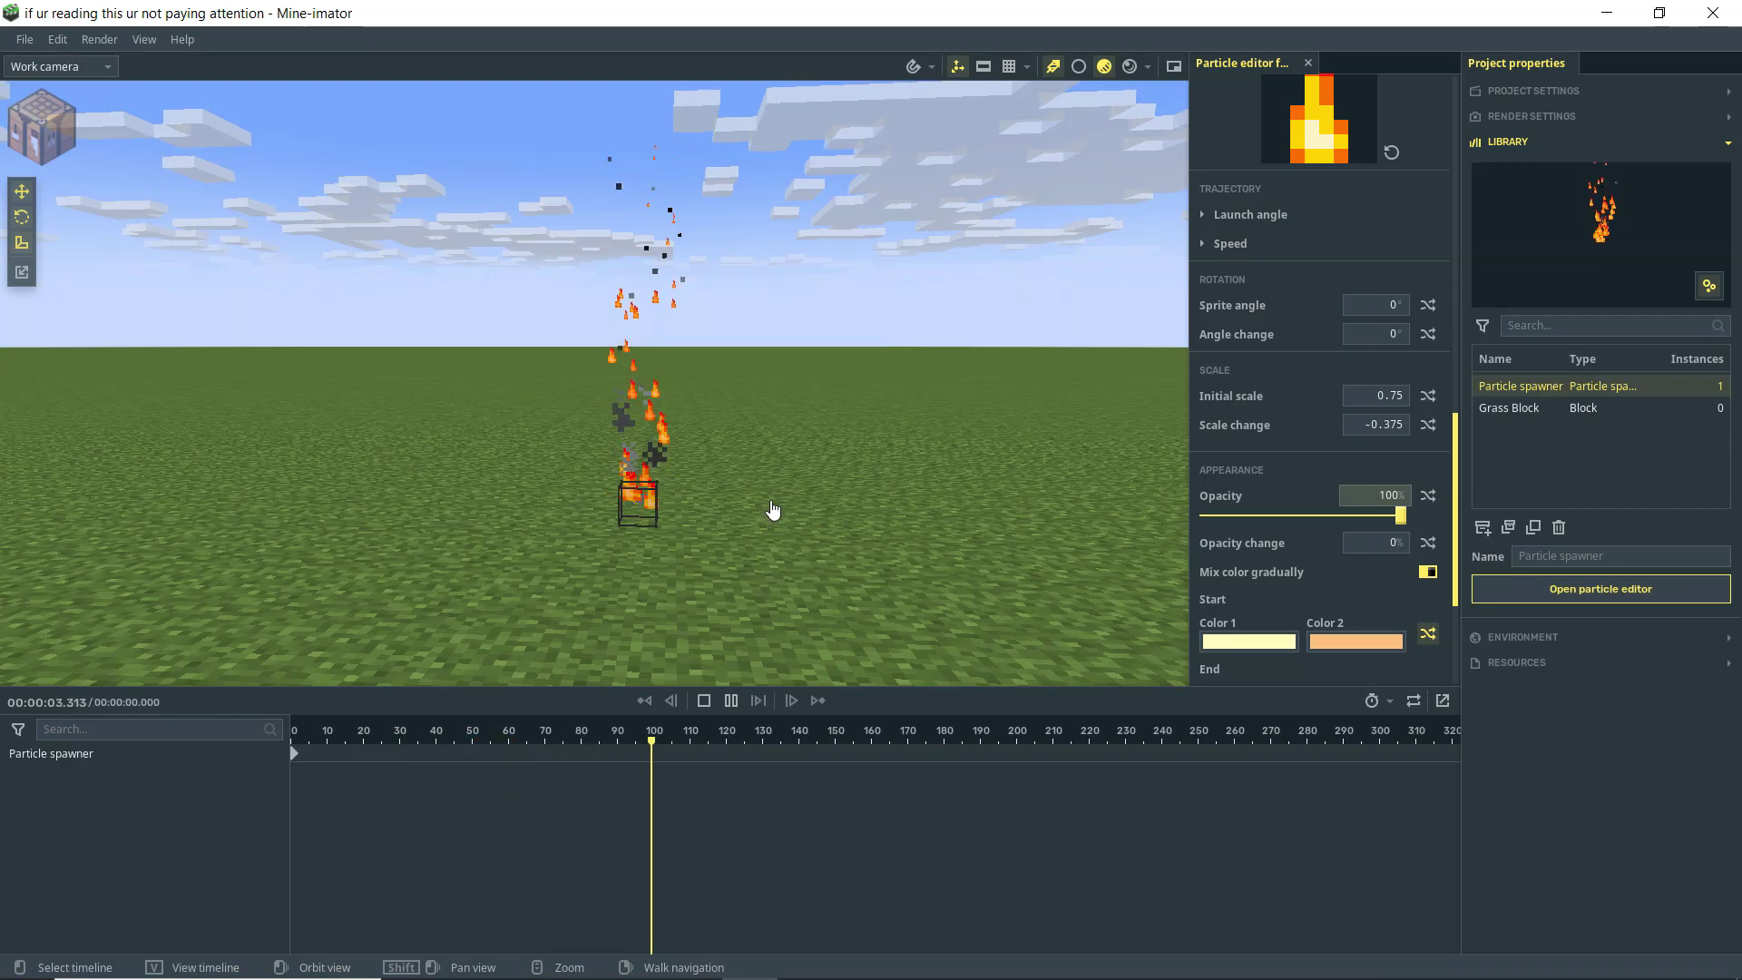
- Stop playback and select the Particle spawner row at frame 0
key(space)
click(295, 764)
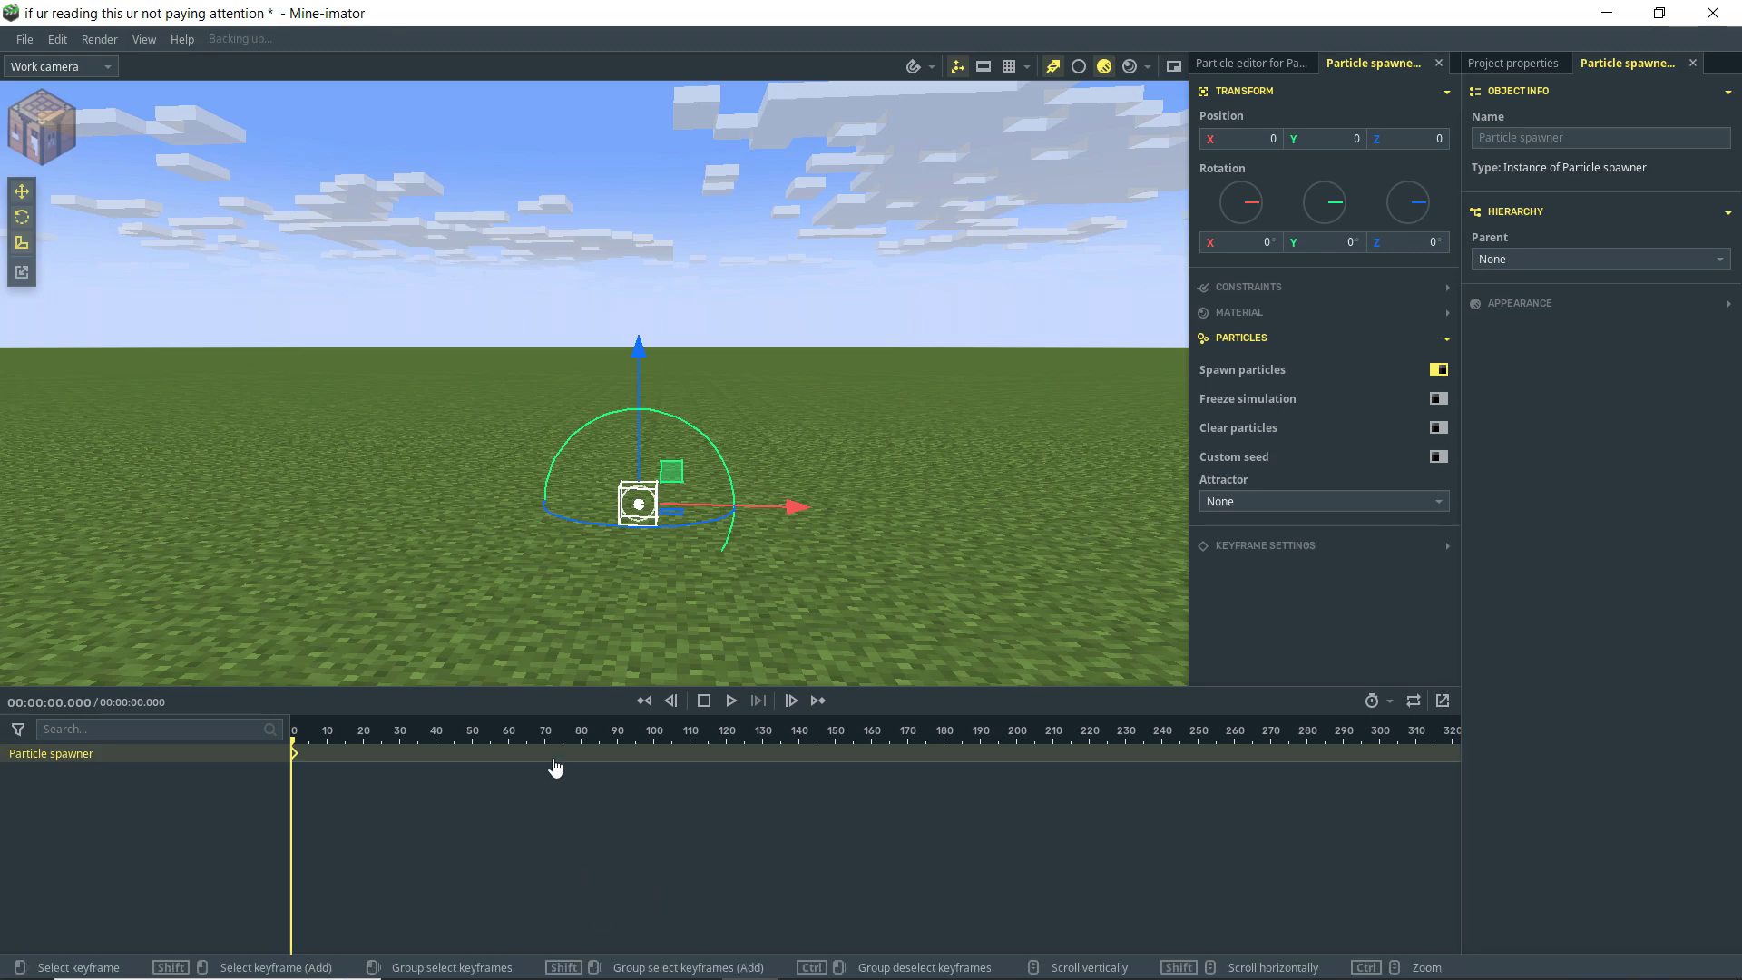
- Stop the fire at frame 80, tick Clear particles, and resume playback to check it
key(space)
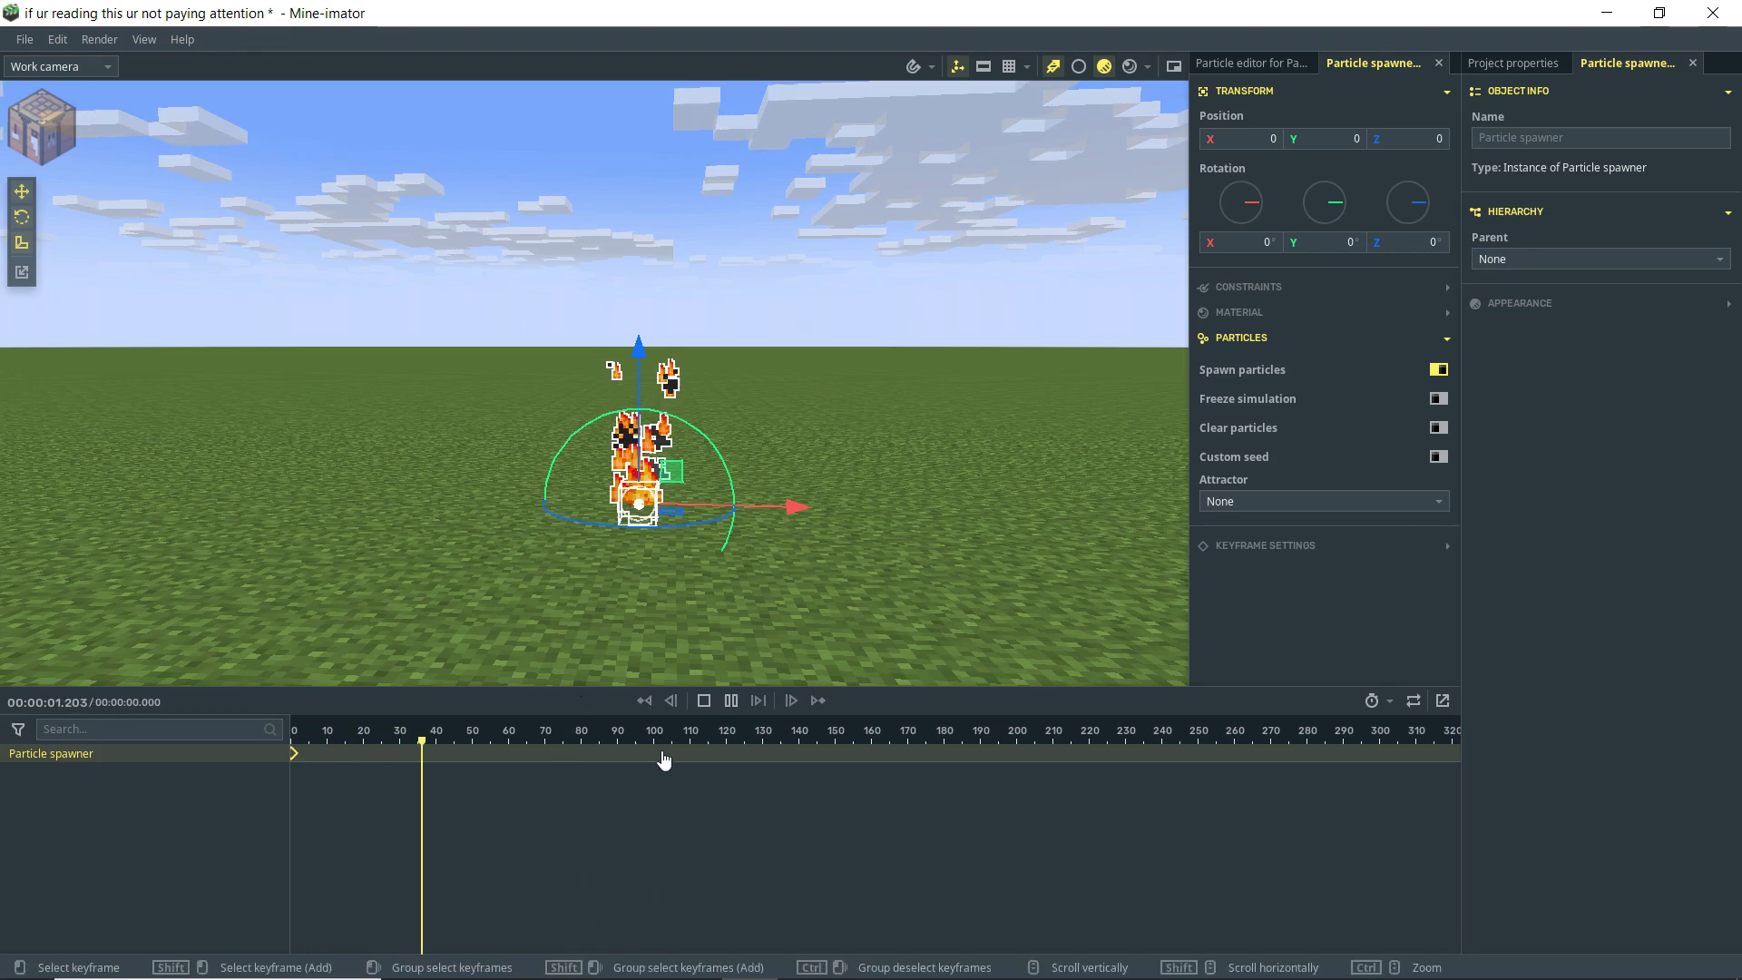
key(space)
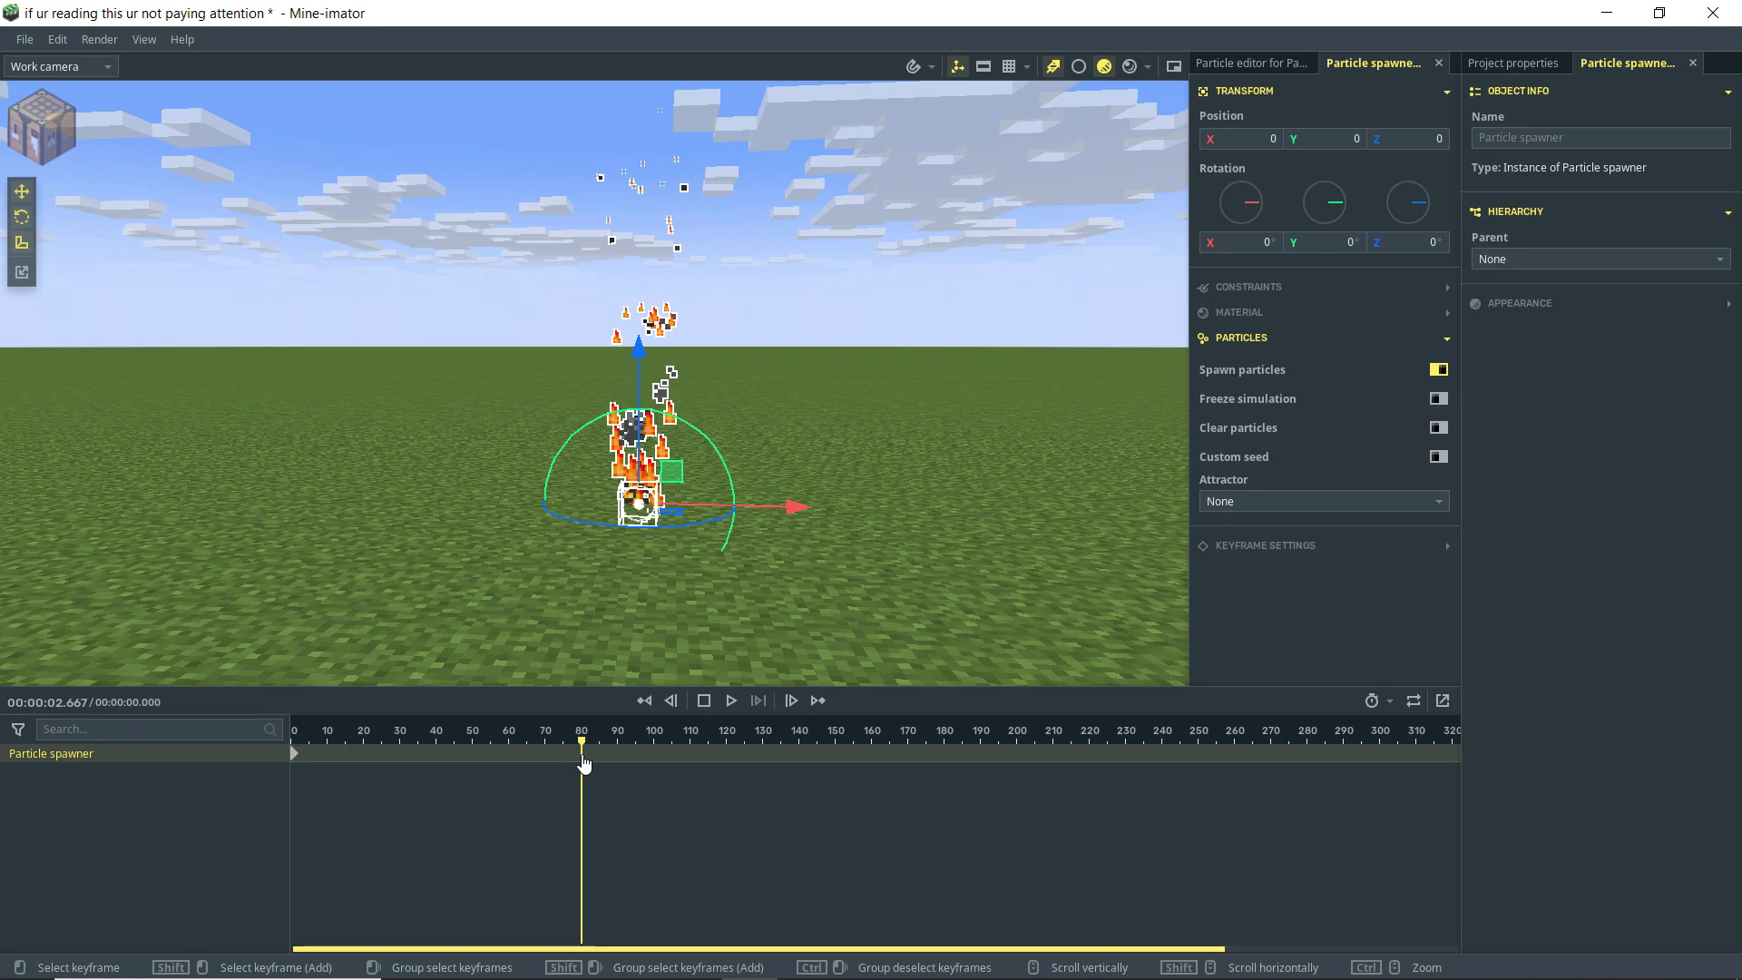
click(1438, 427)
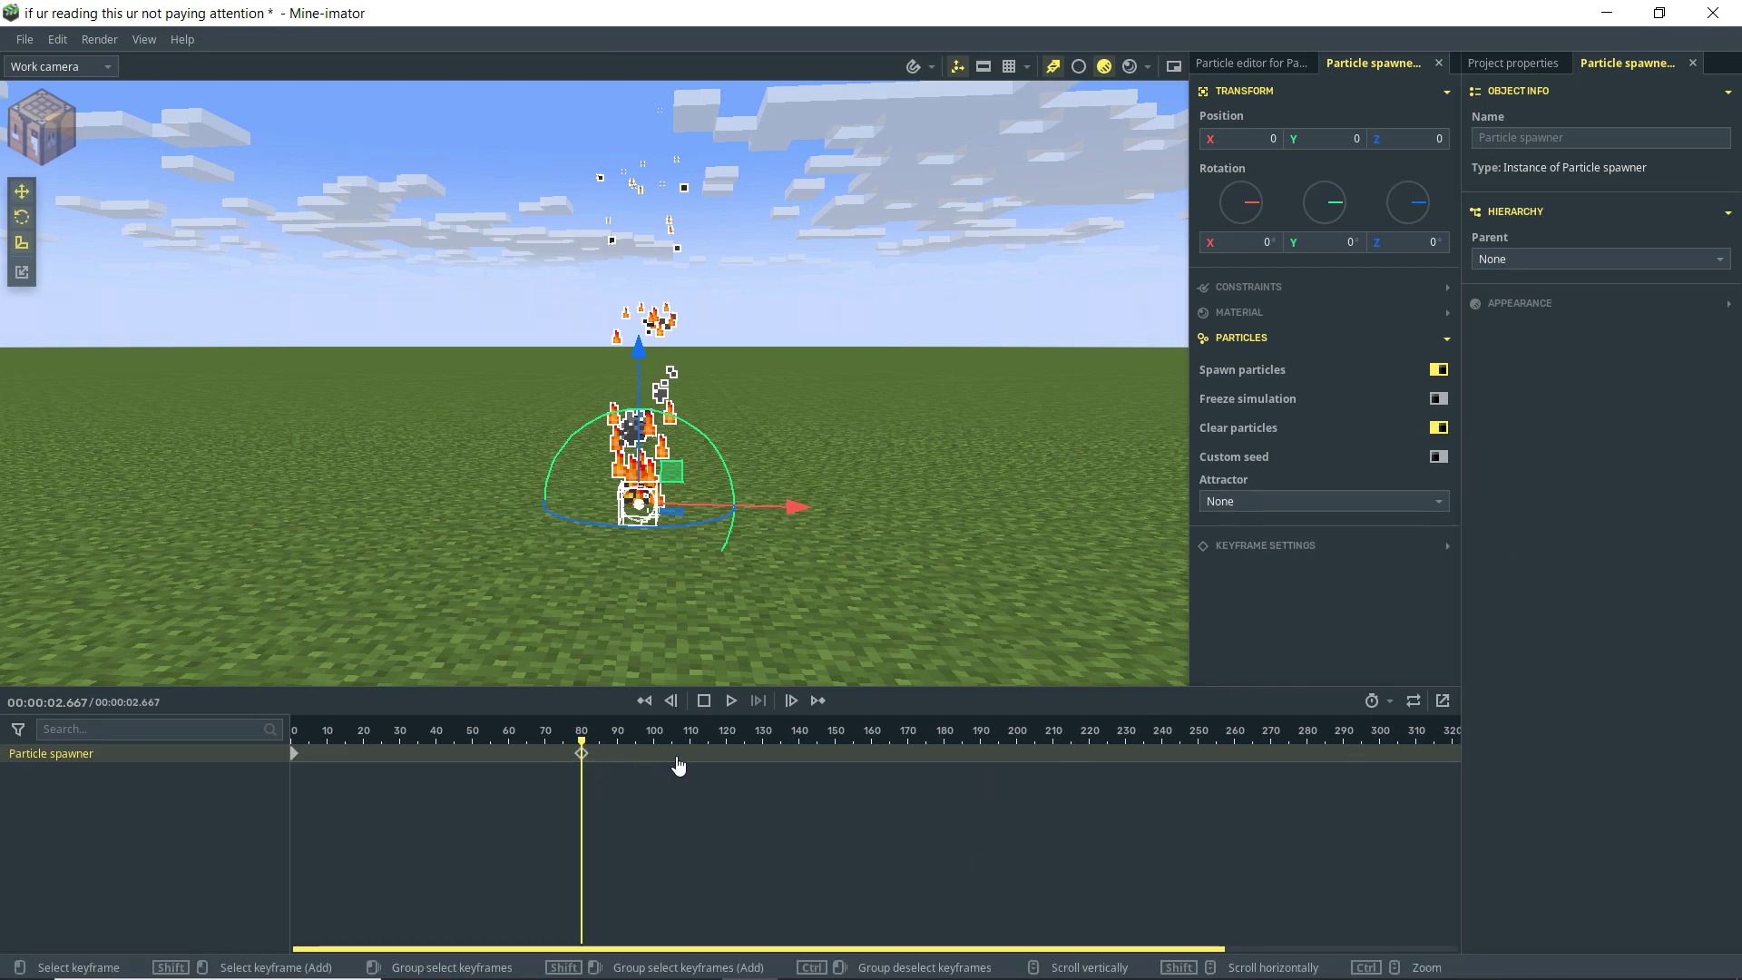
key(space)
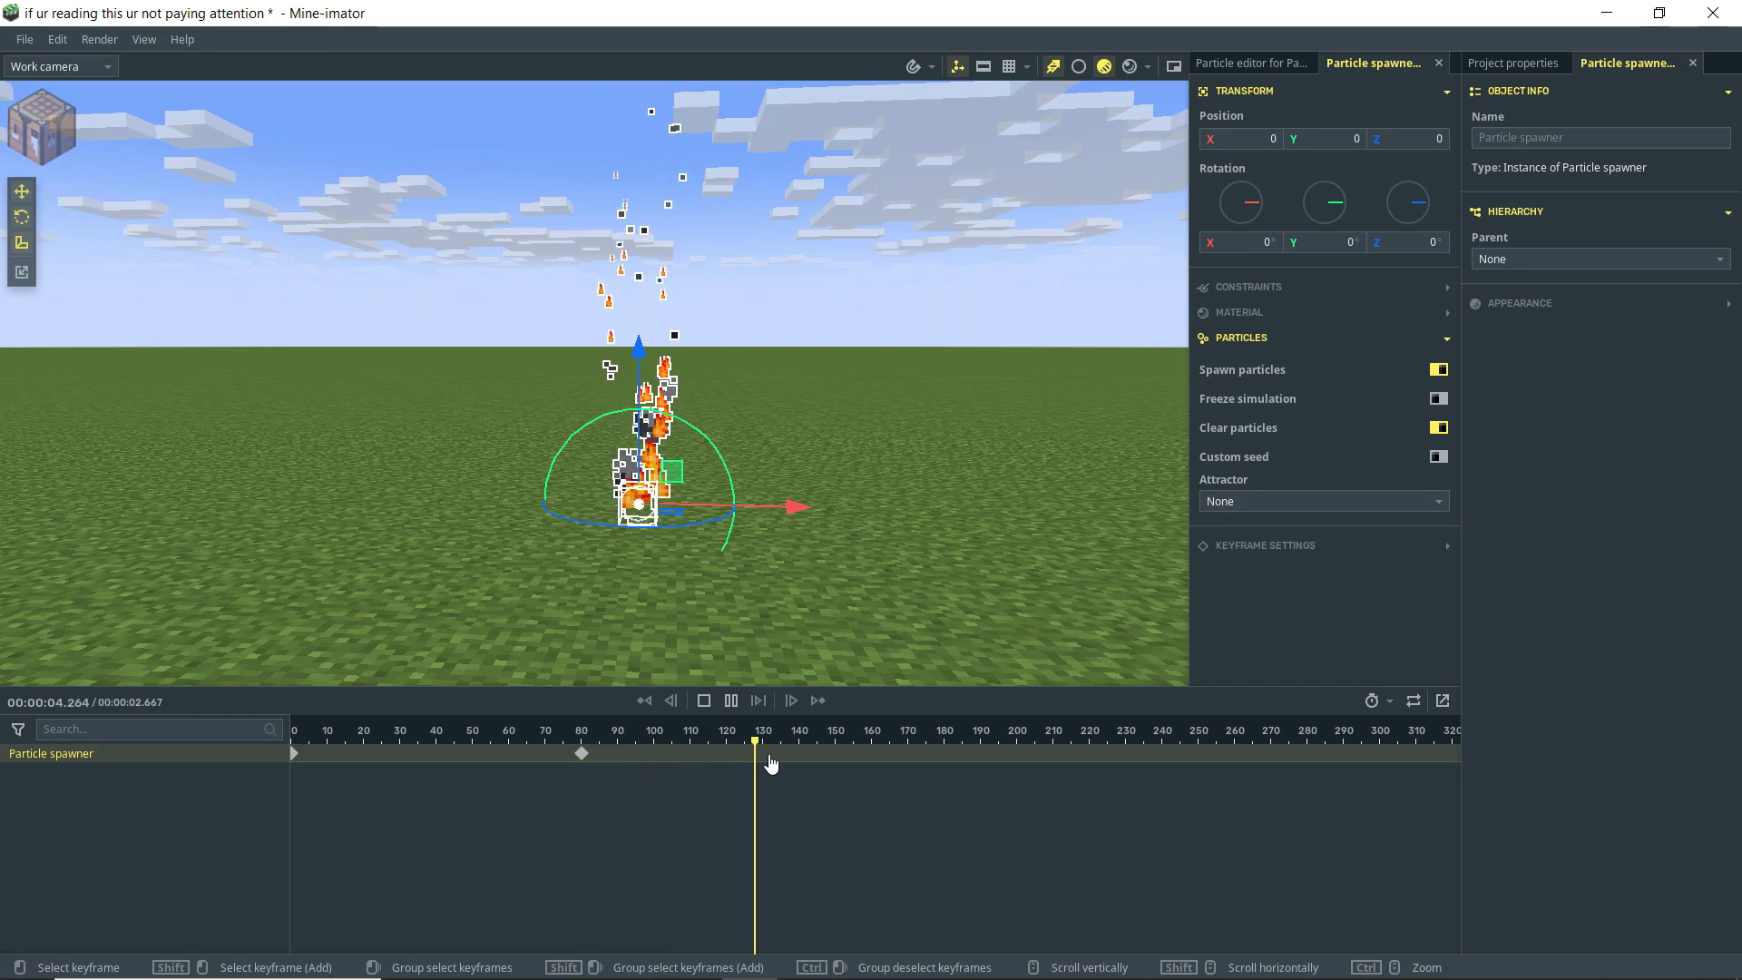
key(space)
- At frame 190, tick Freeze simulation and untick Spawn particles
click(833, 758)
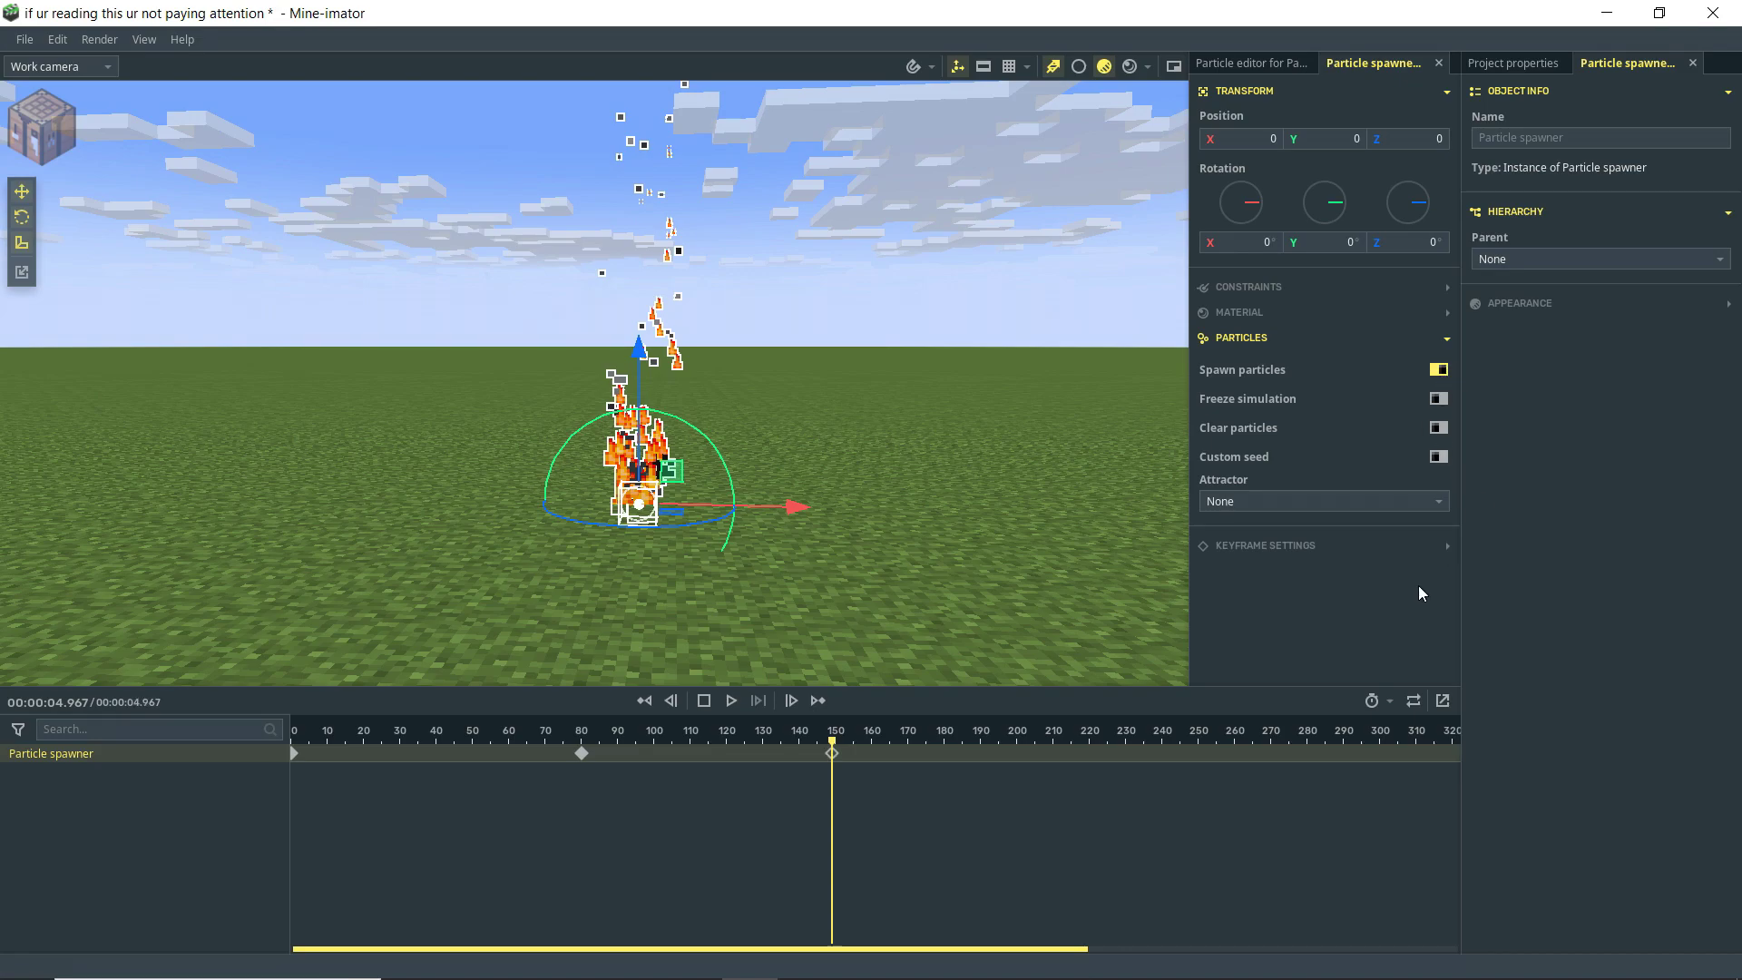
click(984, 765)
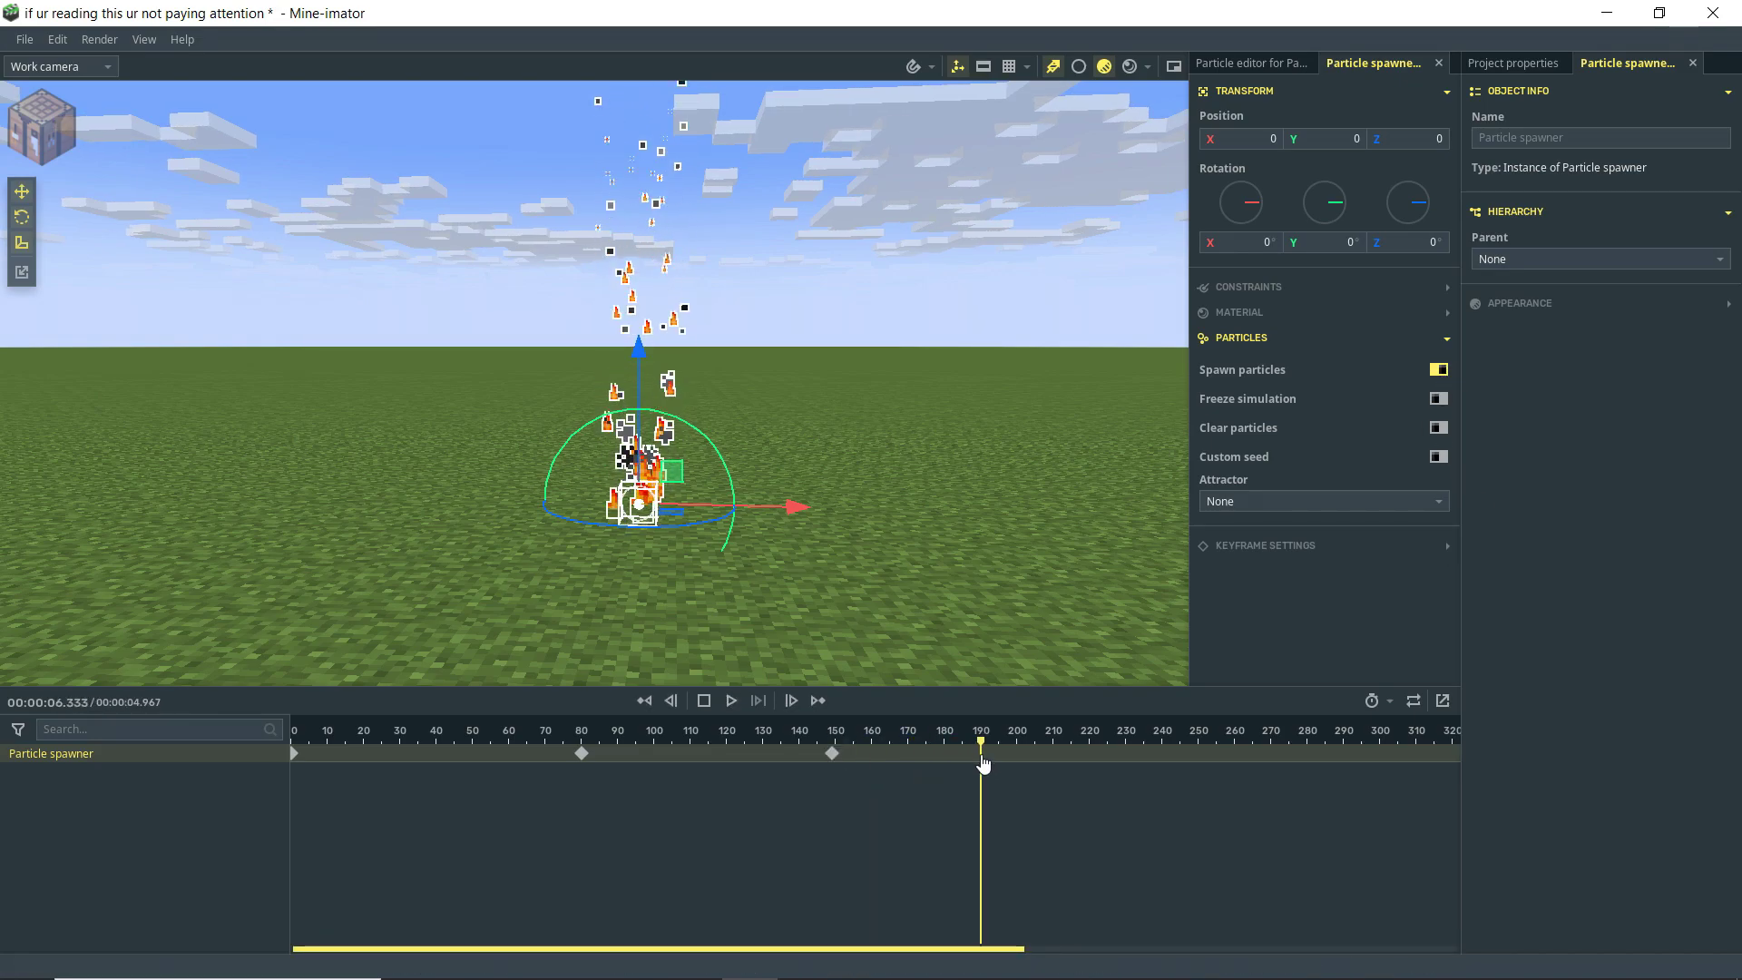
click(1440, 431)
click(1440, 370)
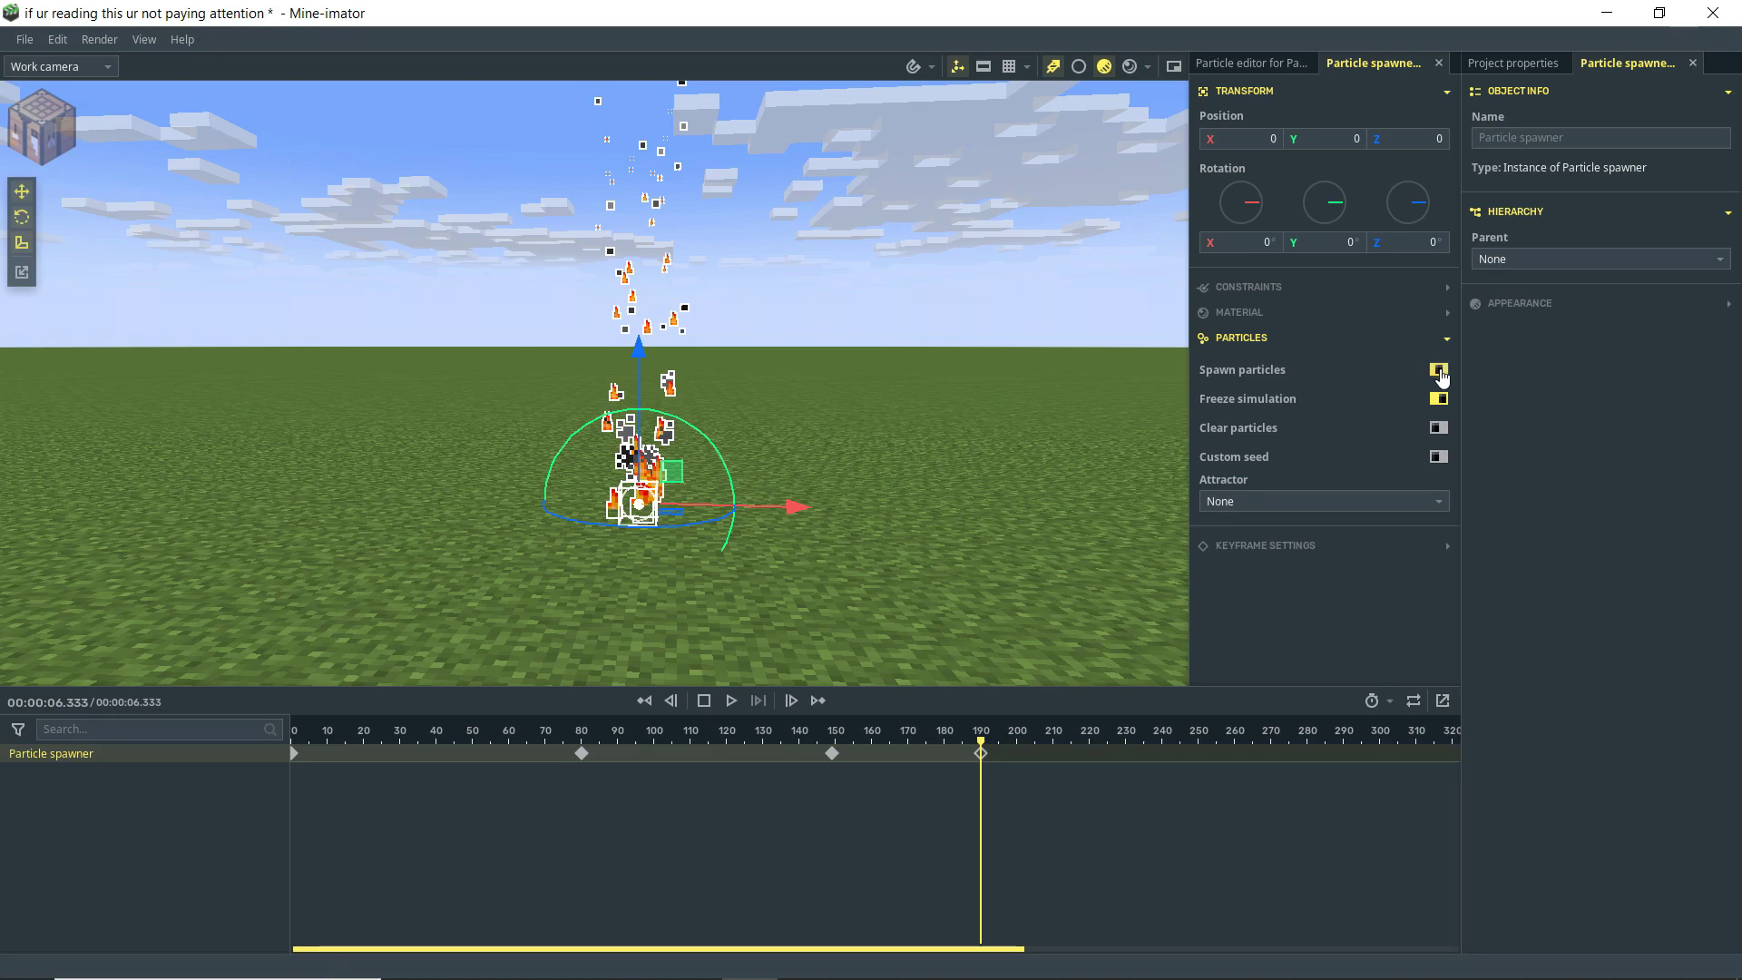
- Return to the frame-80 keyframe and untick Spawn particles there
click(581, 754)
double_click(580, 760)
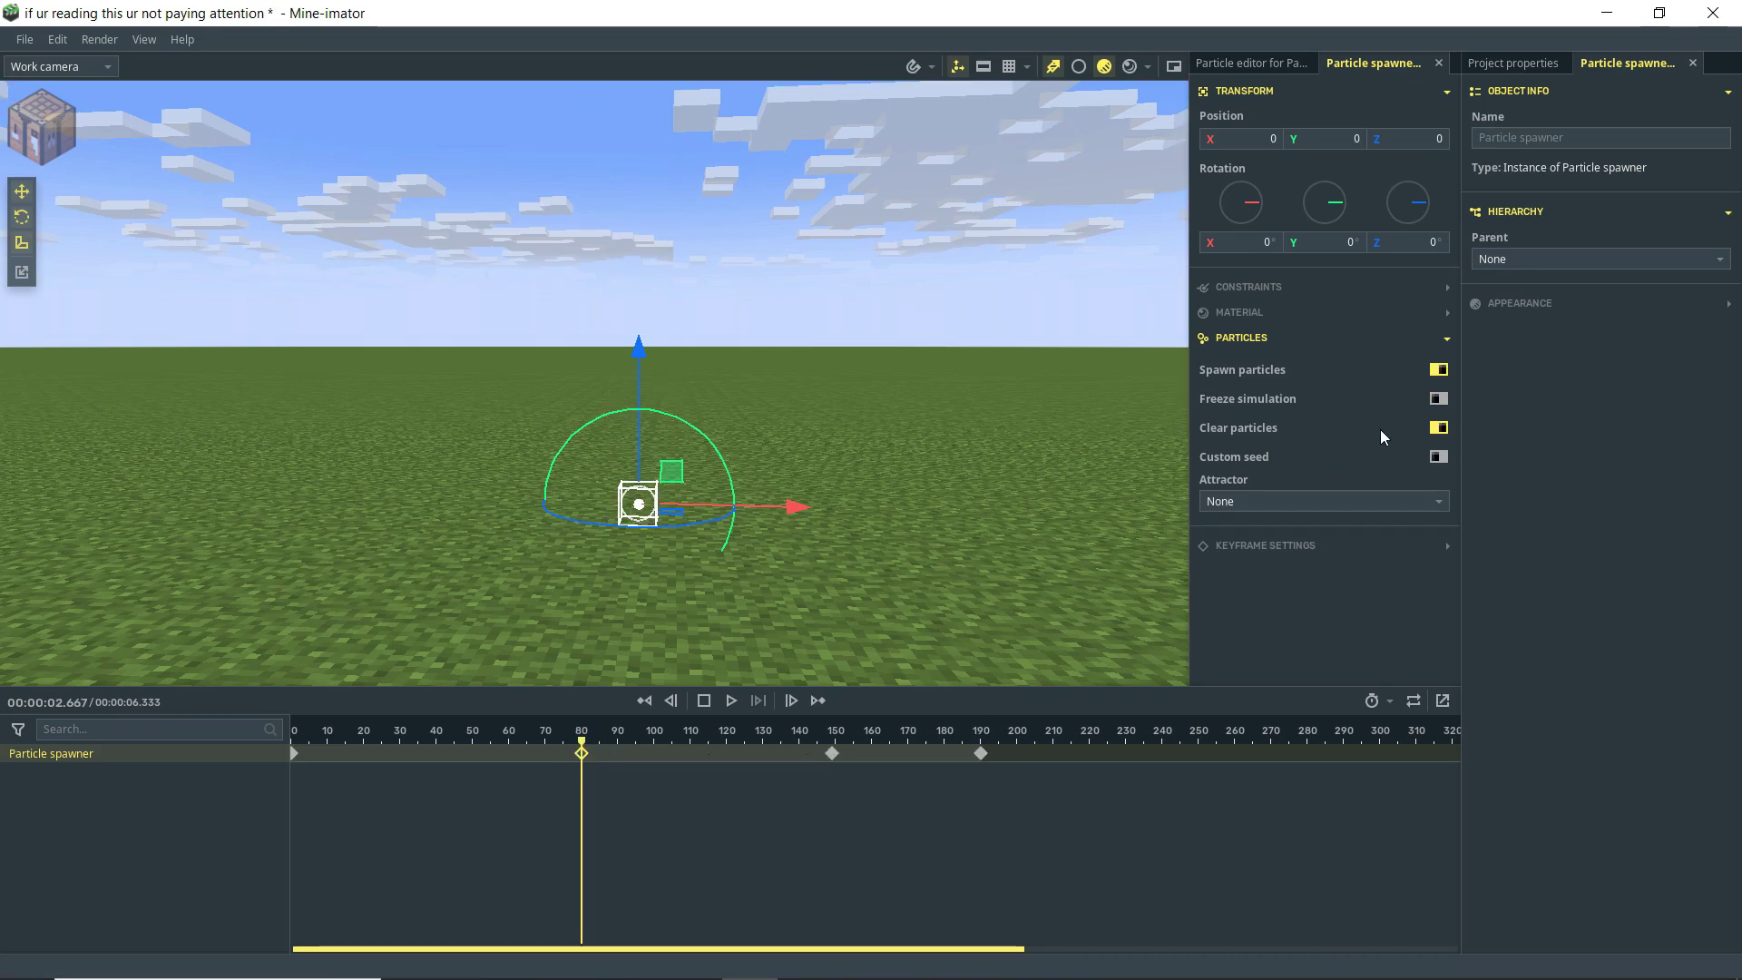
click(1439, 371)
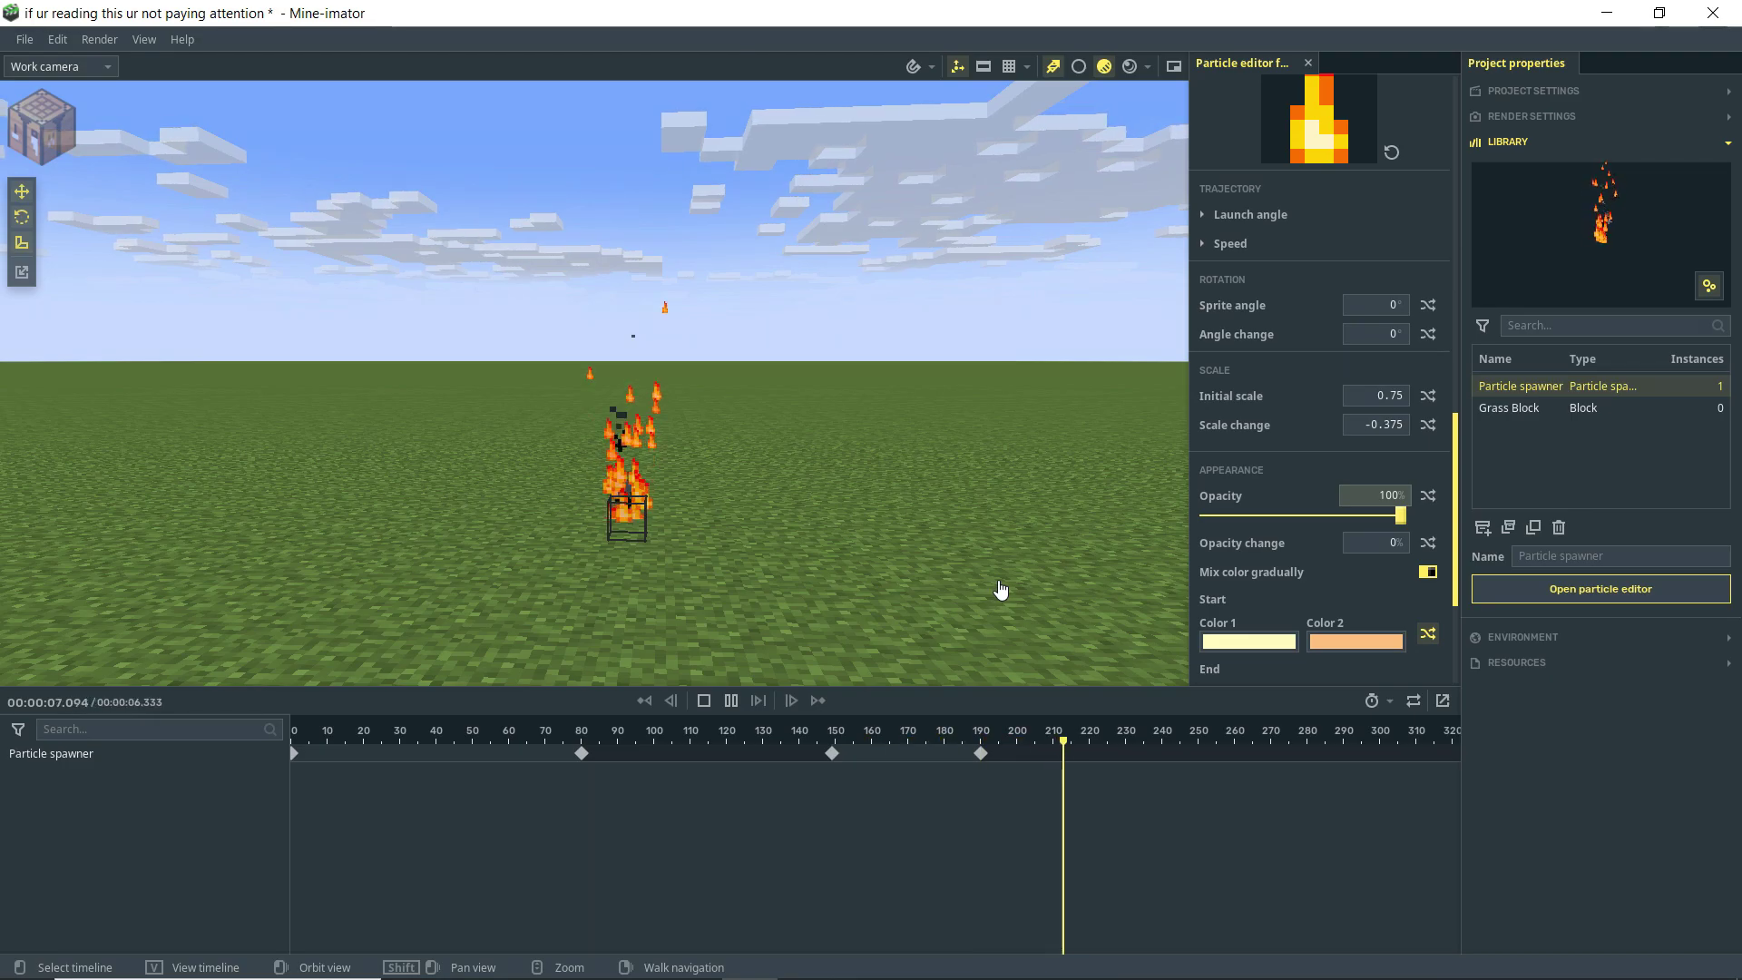
- Turn the camera toward the fire and fly closer to inspect the flames
mouse_move(886, 564)
right_down()
mouse_move(690, 560)
mouse_move(875, 552)
mouse_move(858, 549)
right_up()
key(w)
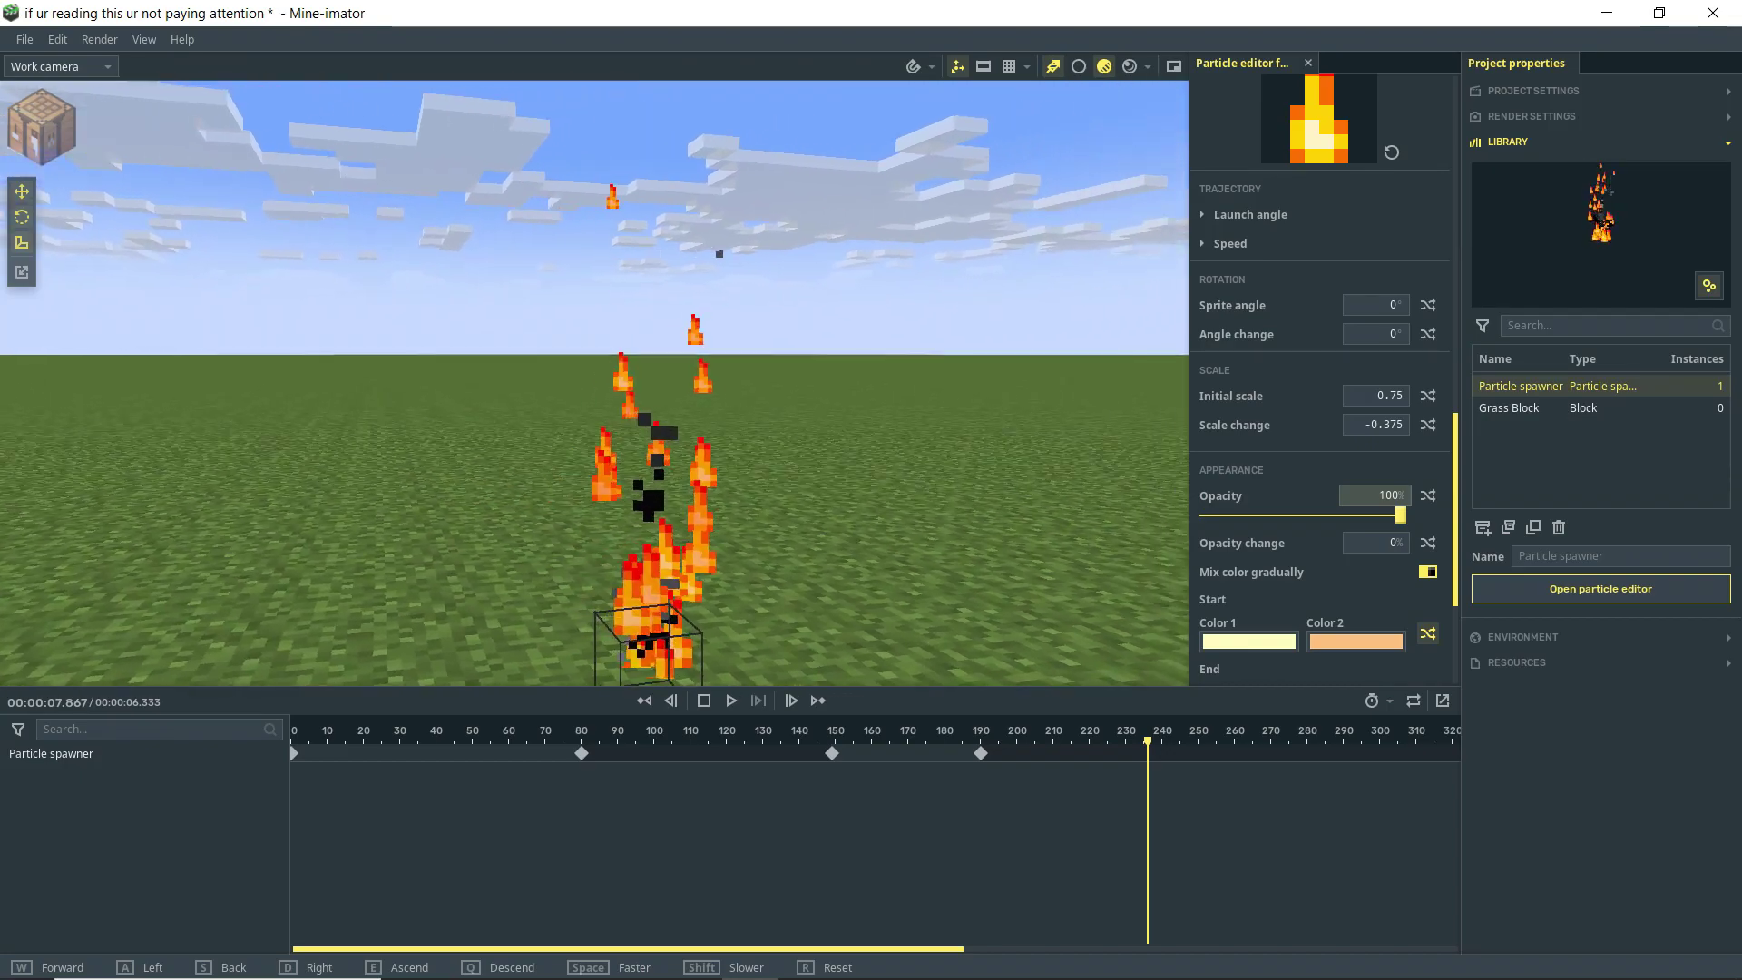